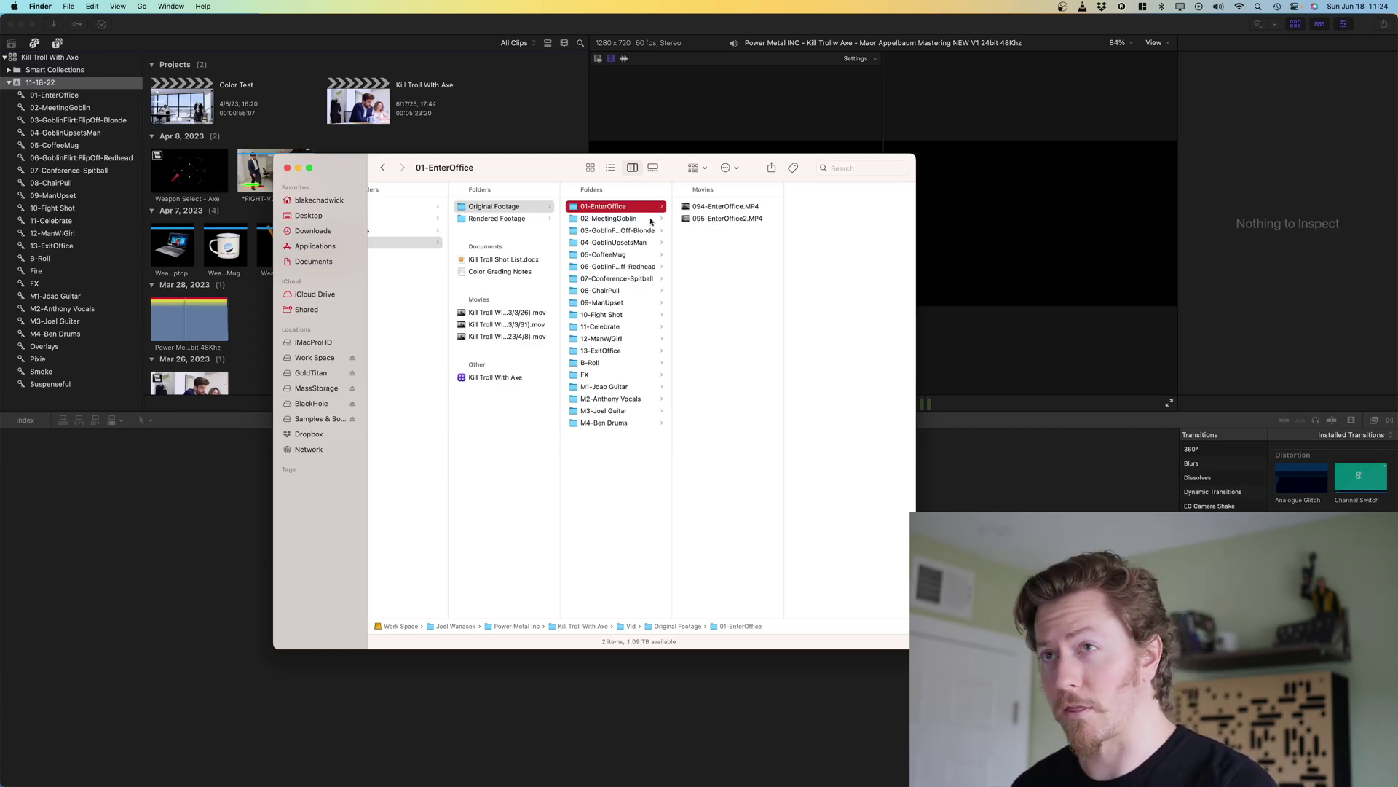
Look through the scene folders 02-MeetingGoblin to 05-CoffeeMug in Original Footage and the meeting clips 062 and 063
click(646, 219)
click(691, 218)
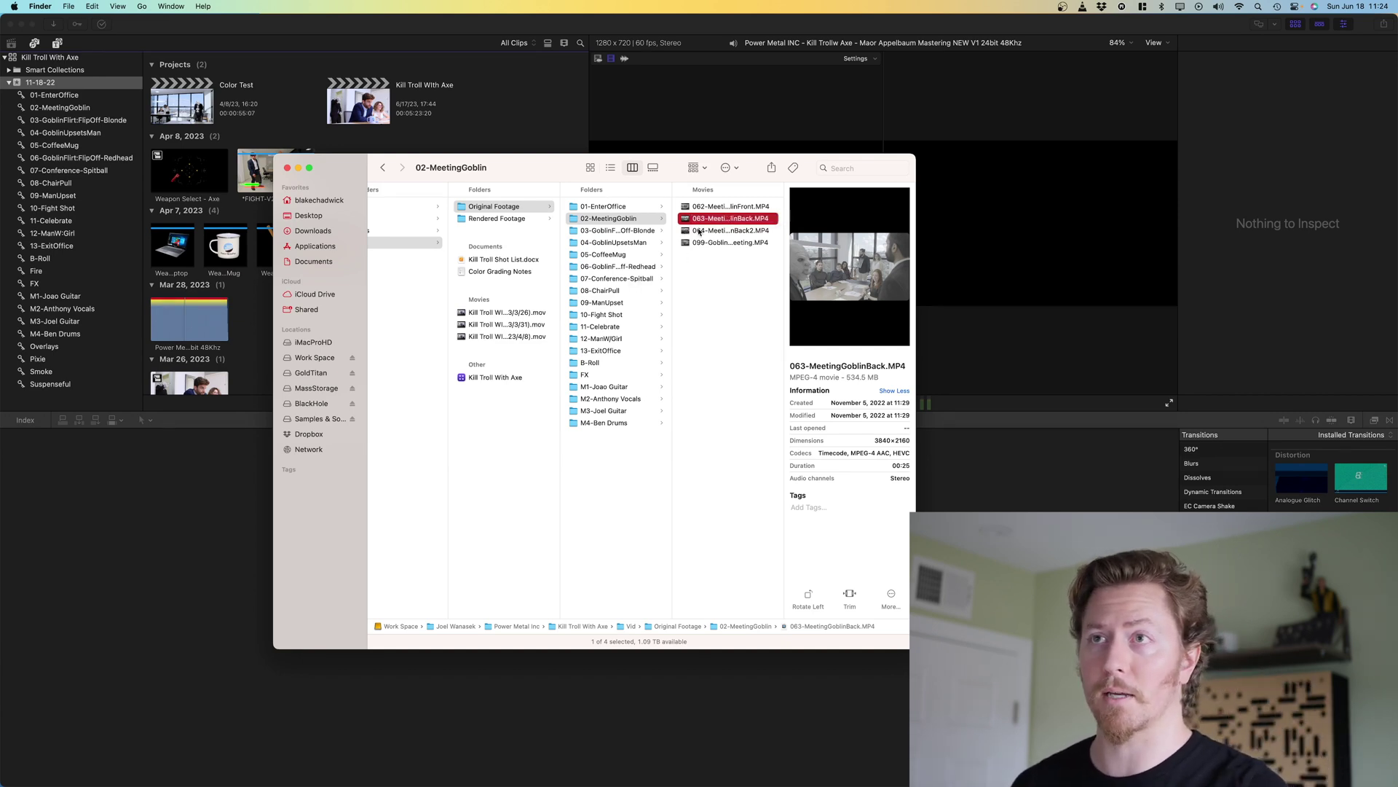
click(724, 208)
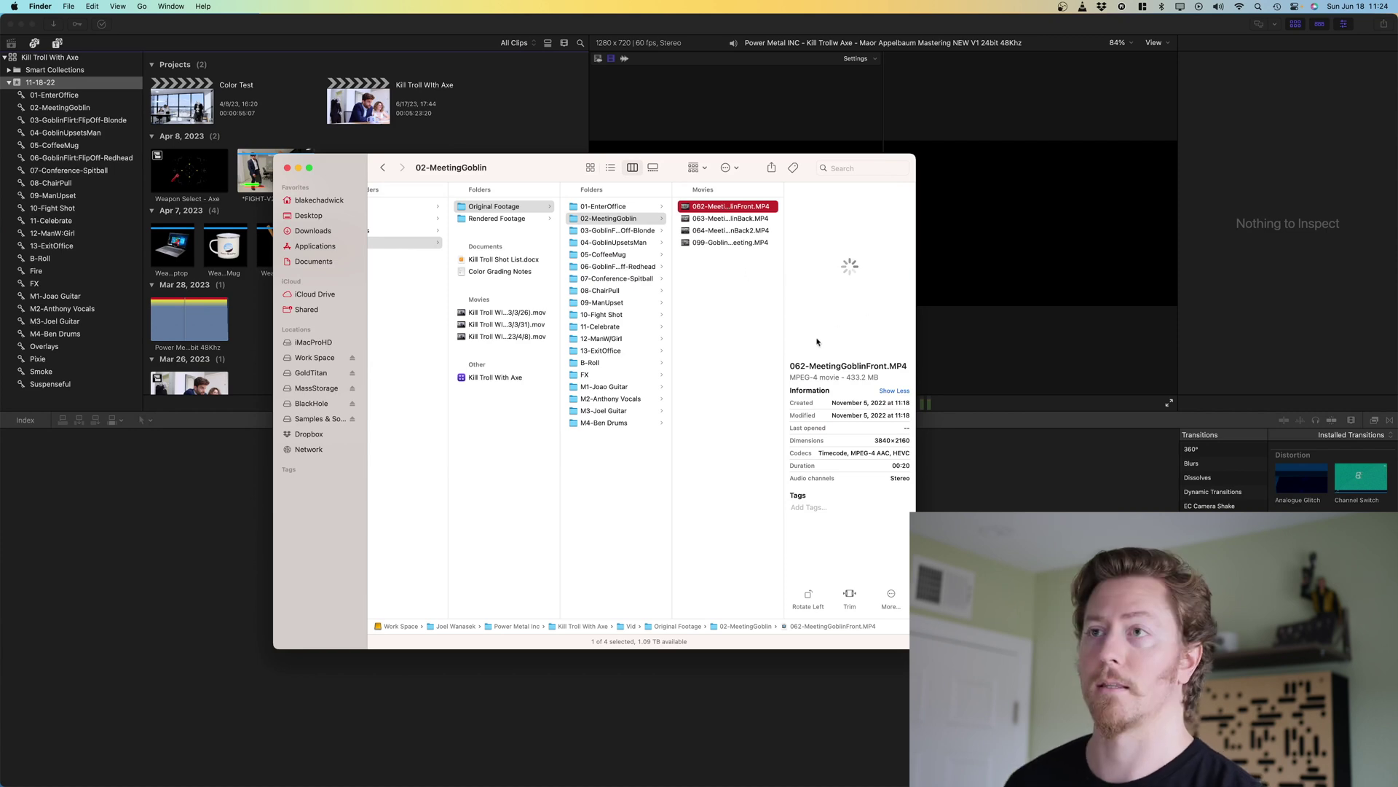
key(Down)
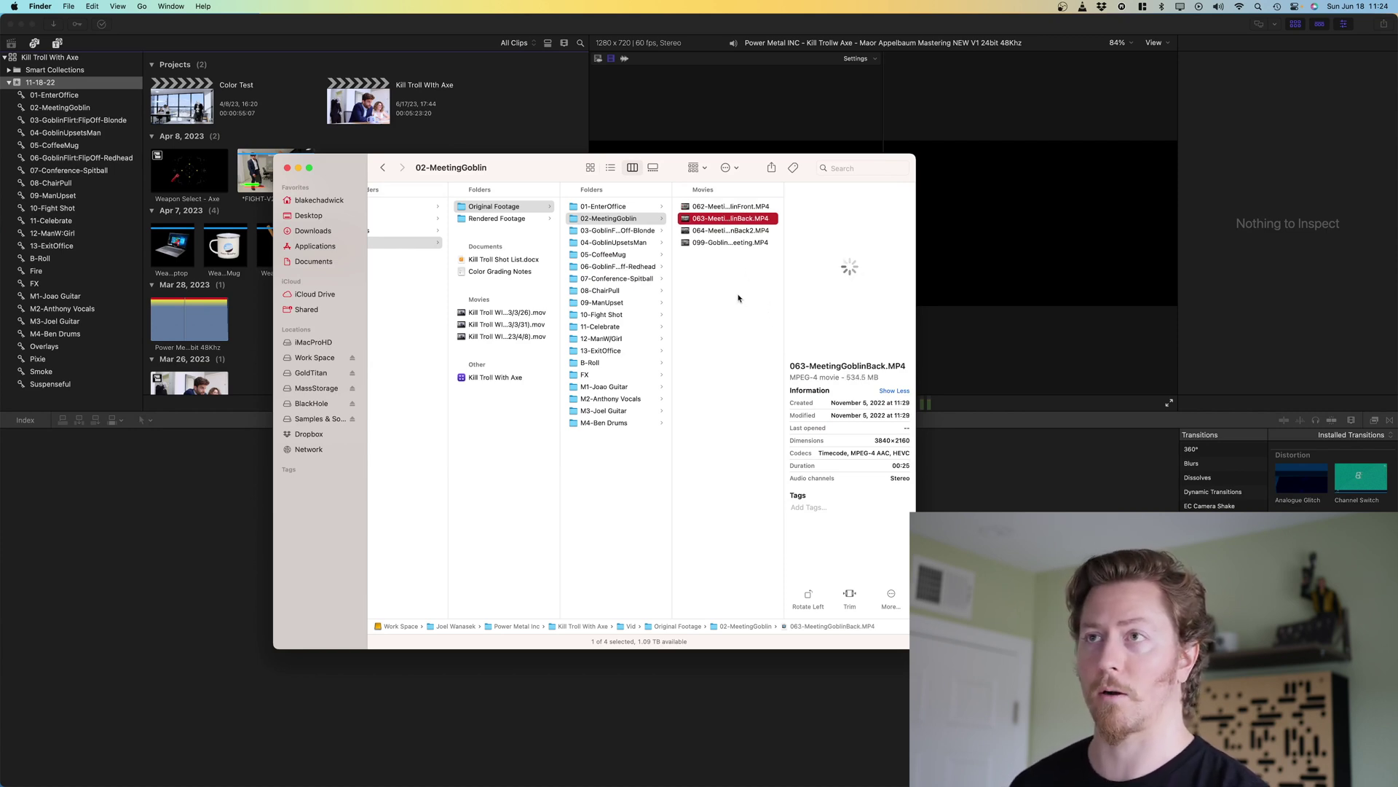
key(Left)
key(Down)
key(Down)
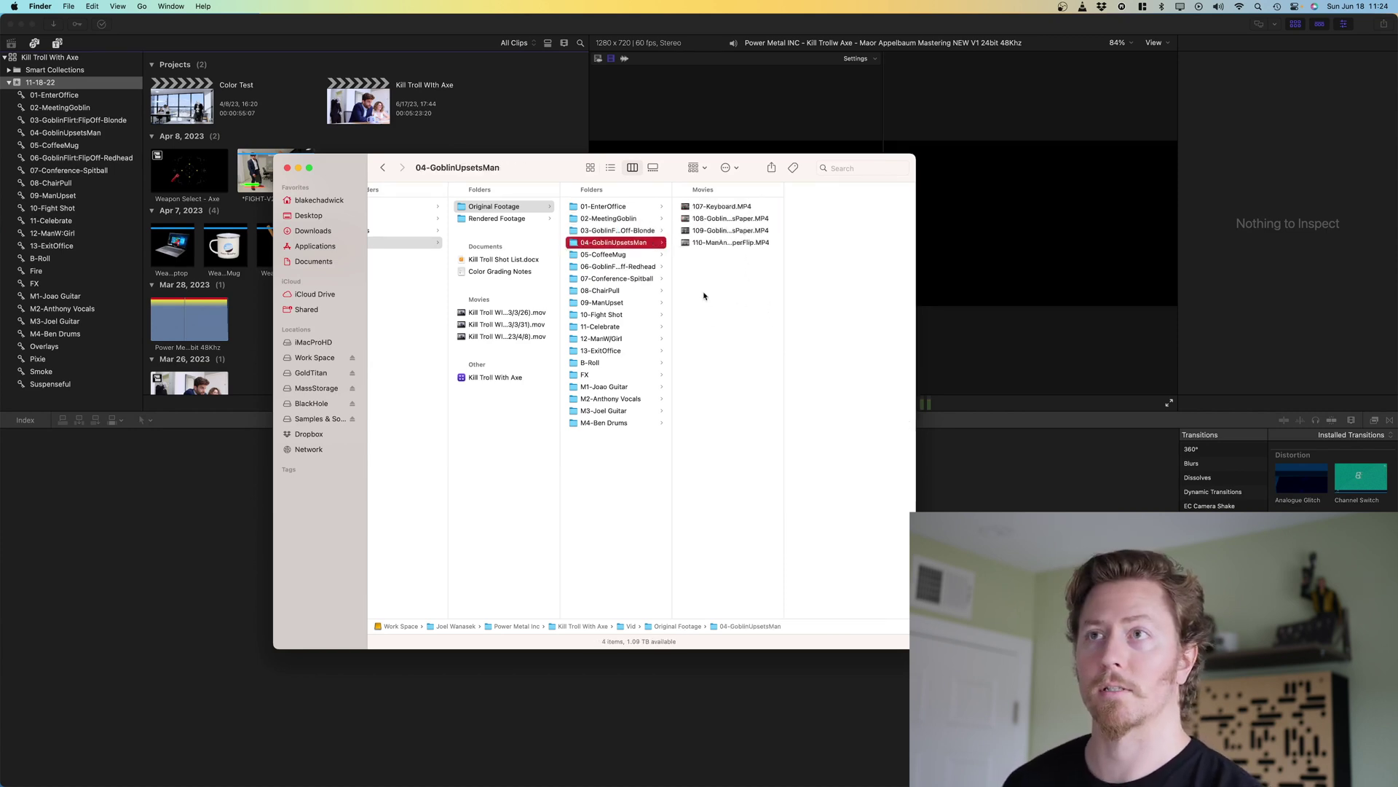
click(614, 255)
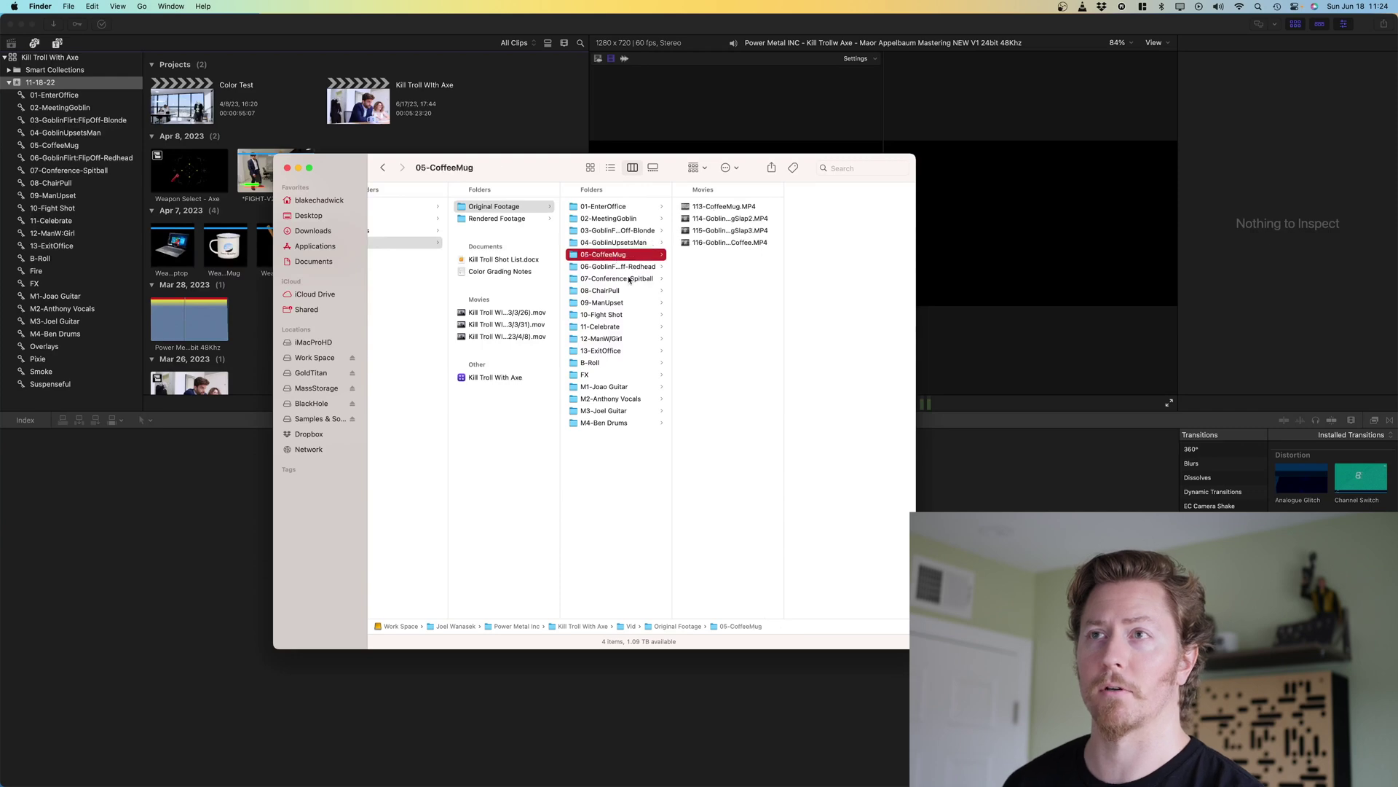
Preview Kill Troll Shot List.docx, skim it past the FIGHT SCENE entry, and close the preview
click(522, 260)
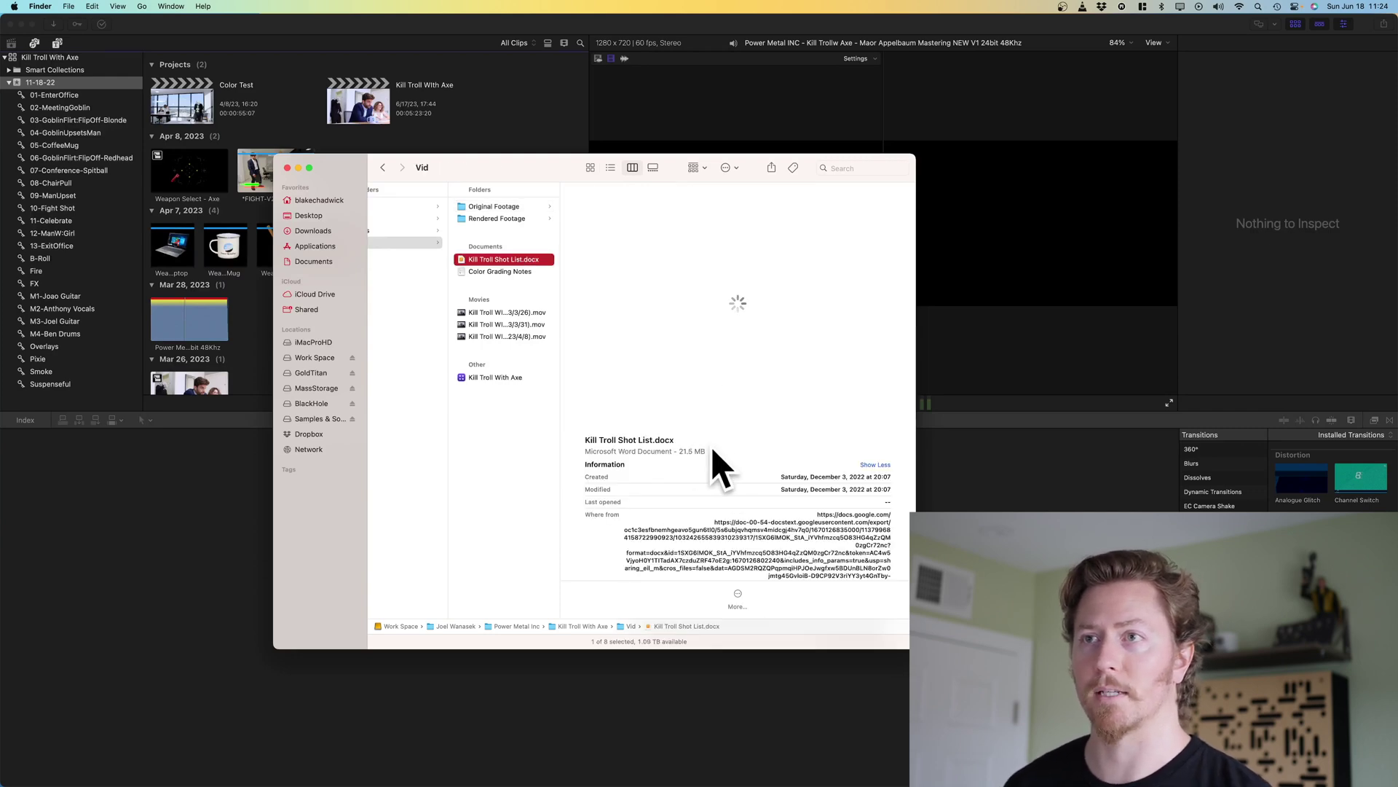
key(space)
scroll(657, 319, down, 10)
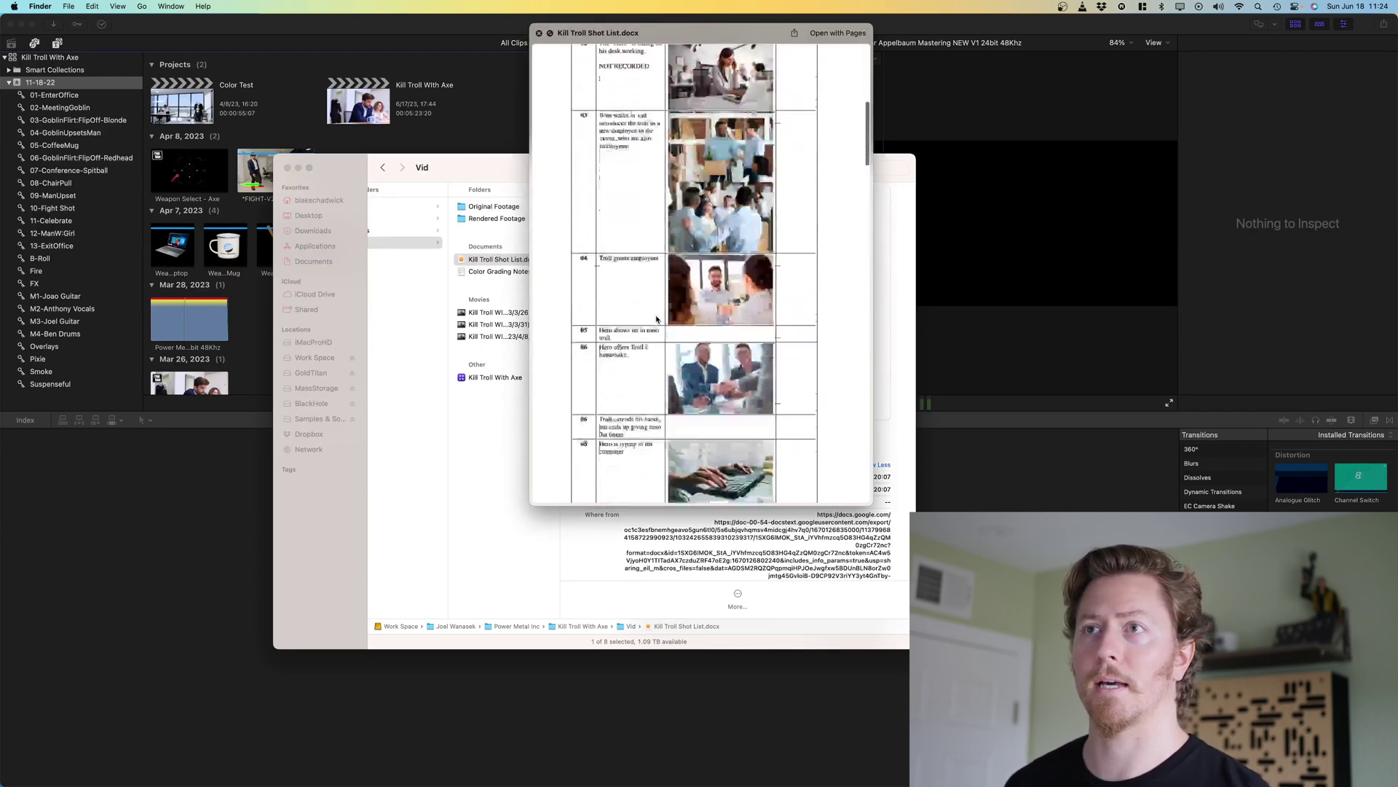
scroll(657, 318, down, 20)
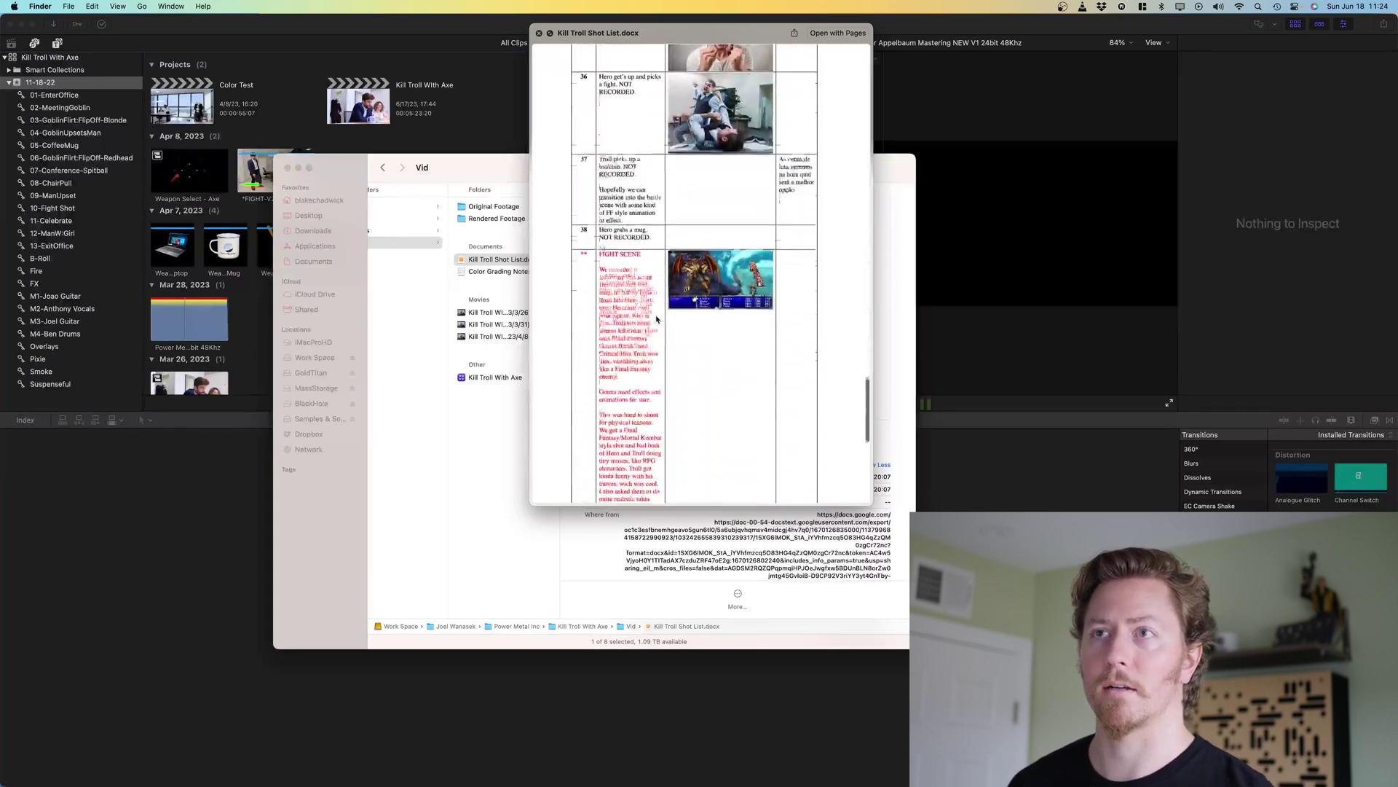
scroll(656, 318, down, 10)
key(space)
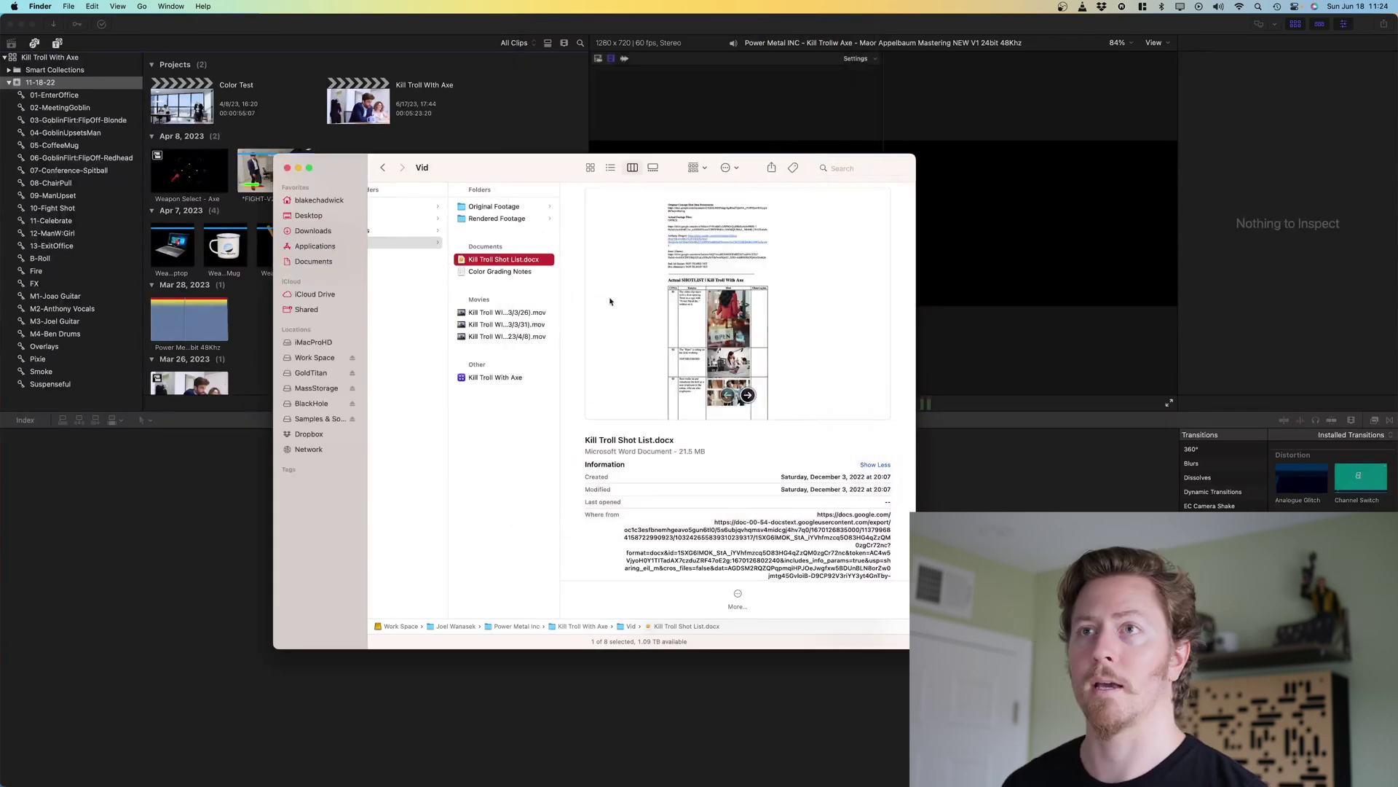
Return to Original Footage, view folders 05-CoffeeMug to 07-Conference-Spitball, and select all scene folders from 01-EnterOffice to 13-ExitOffice
click(517, 209)
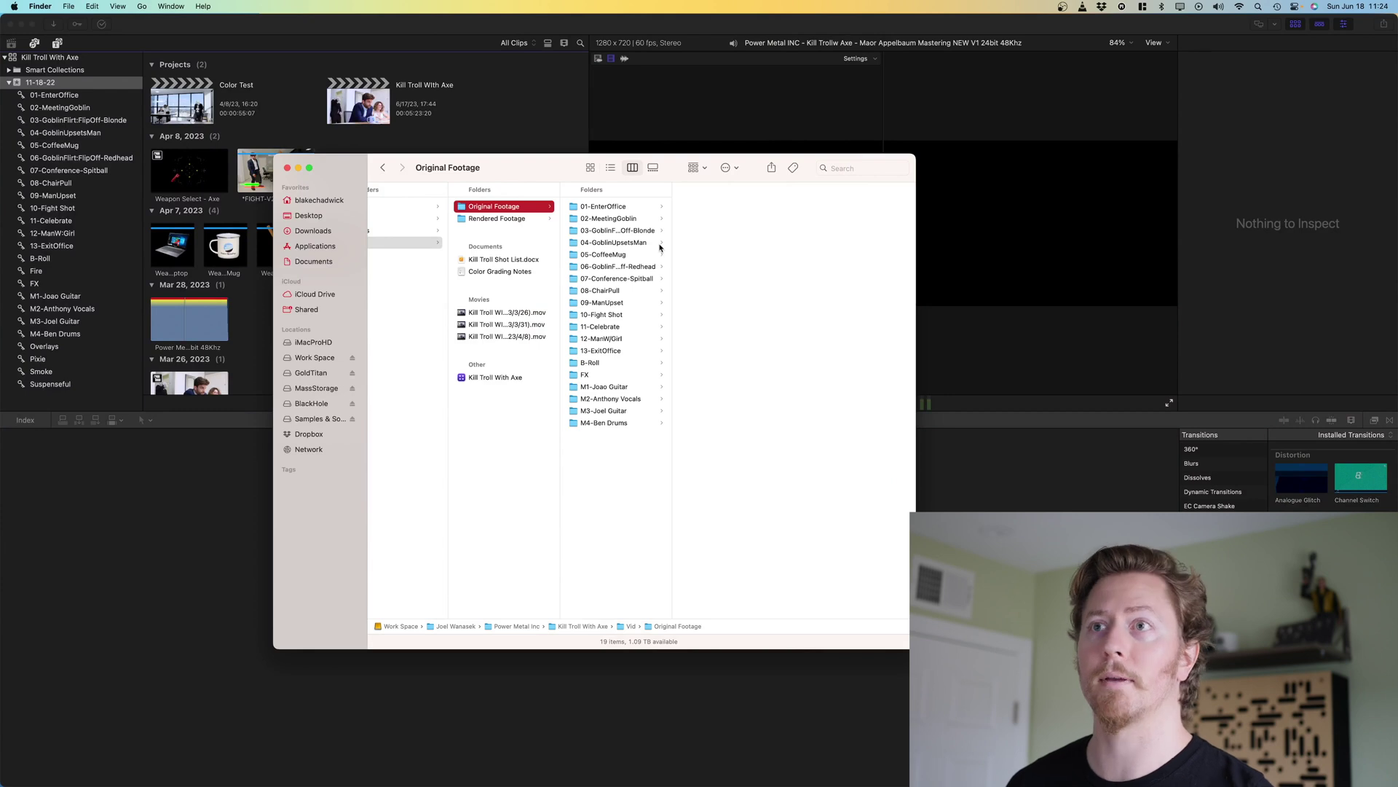
click(633, 254)
click(633, 267)
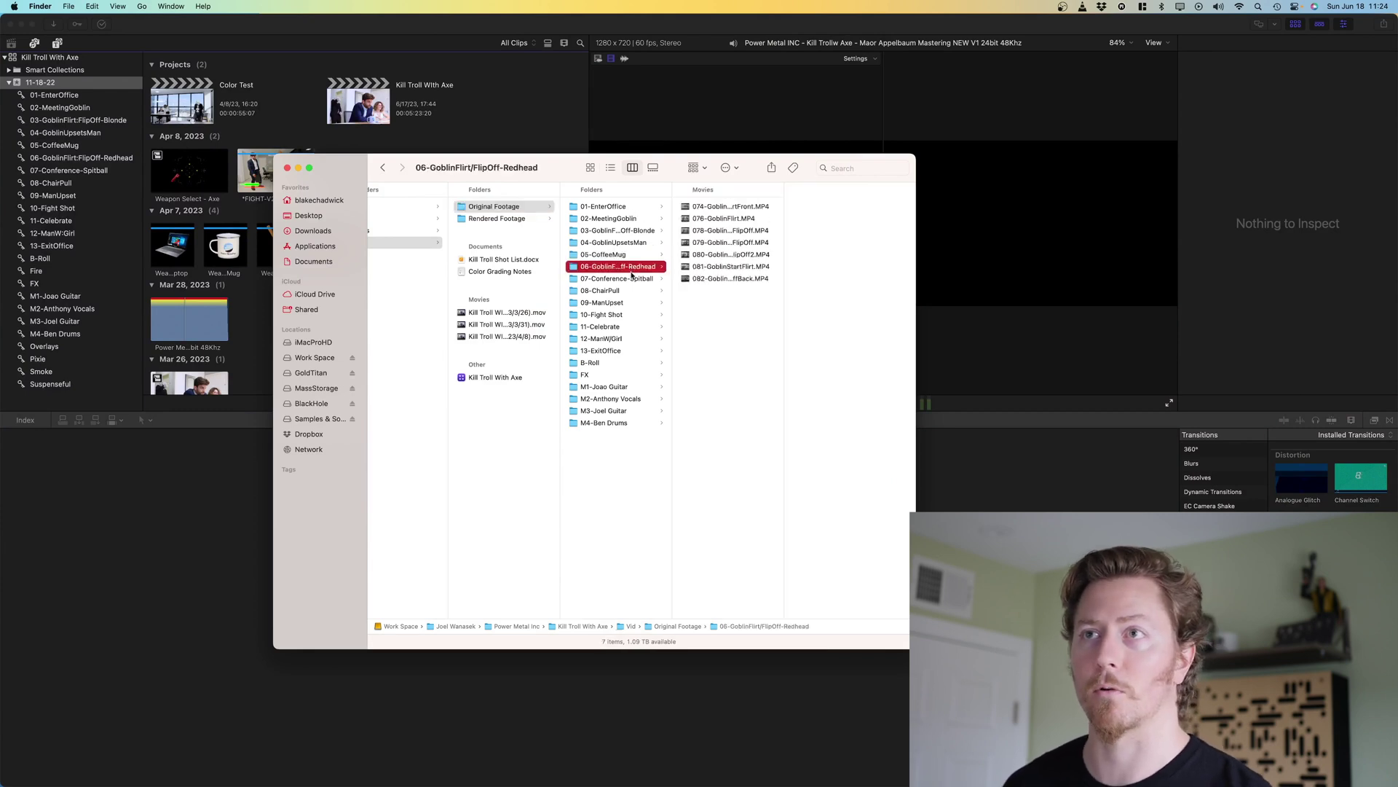
click(633, 279)
drag(649, 364, 653, 203)
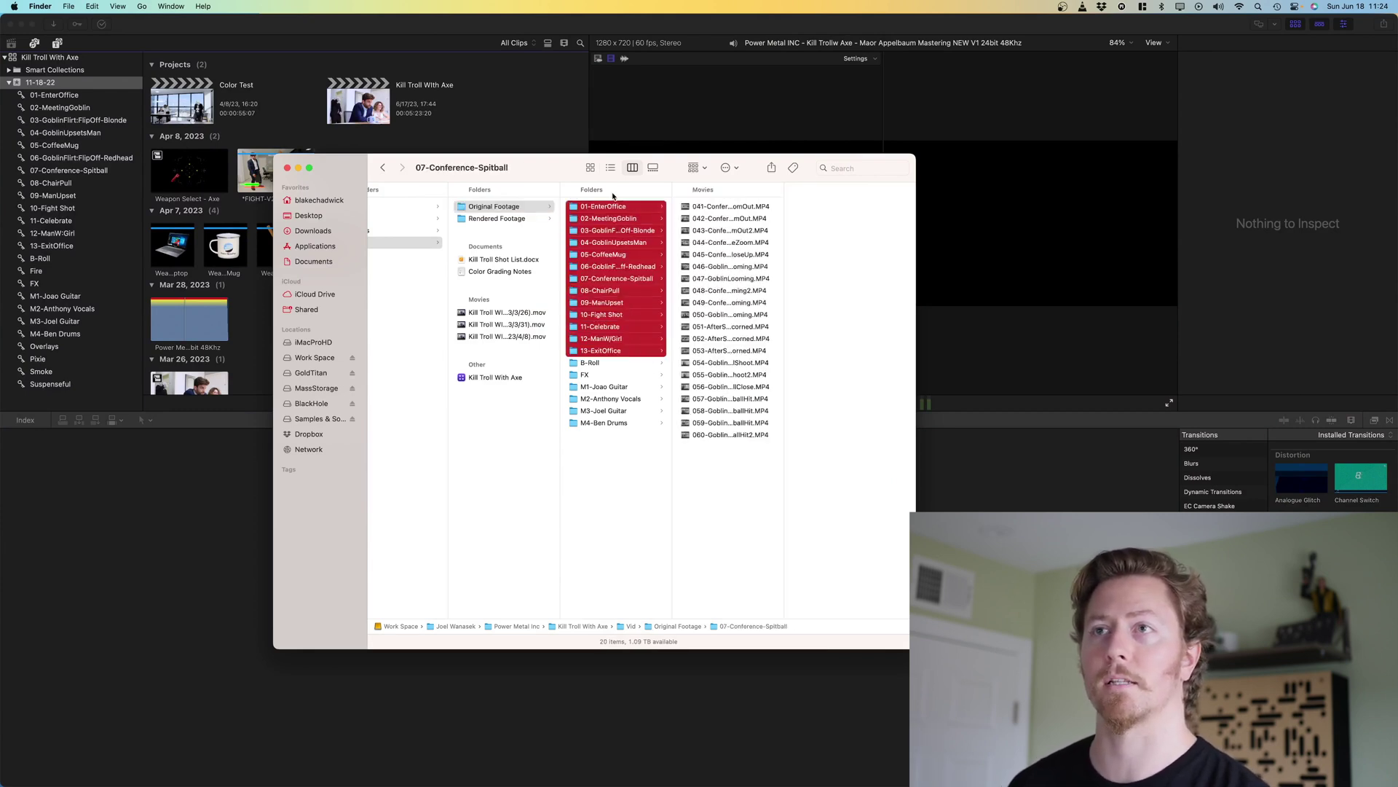
Look through the B-Roll, FX and M1 to M4 musician folders, and select every folder in Original Footage
click(632, 365)
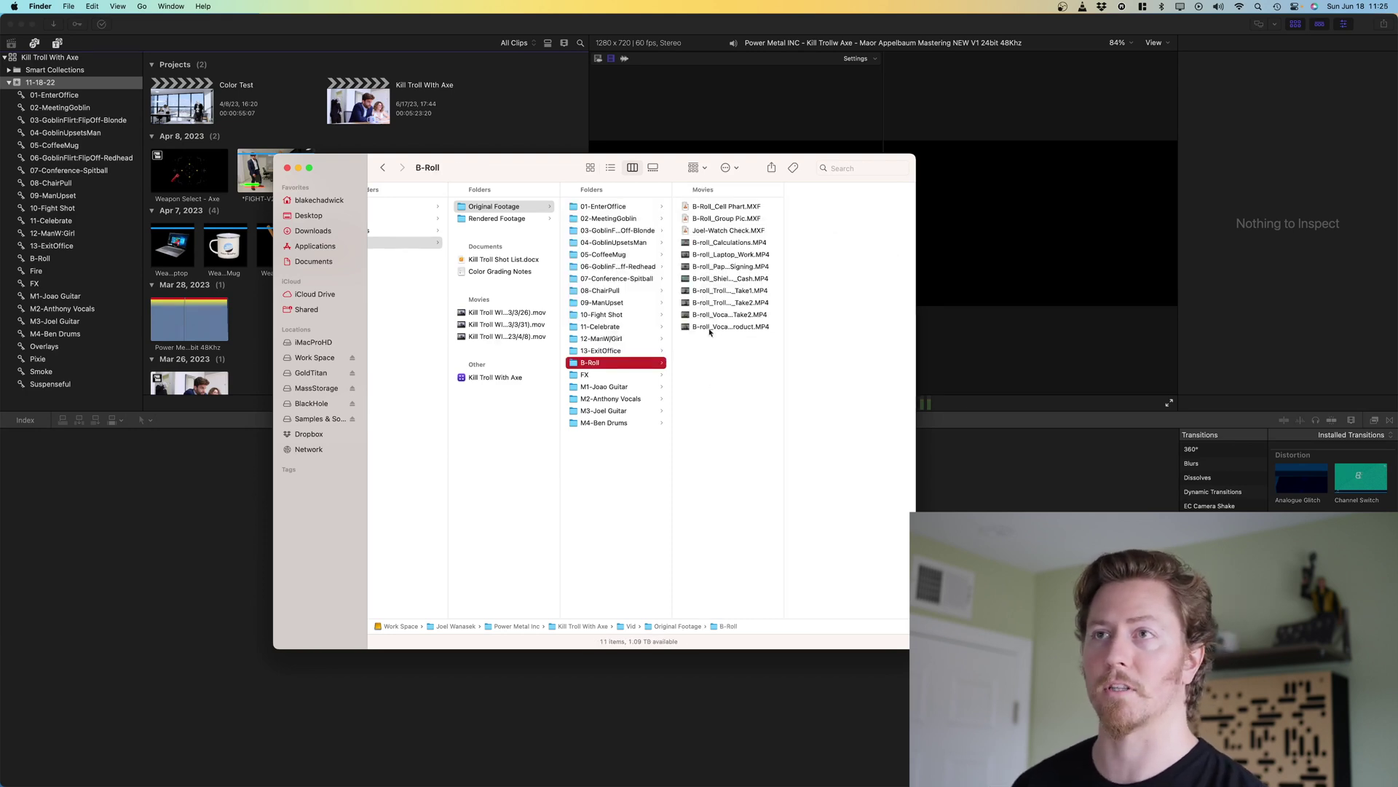
key(Down)
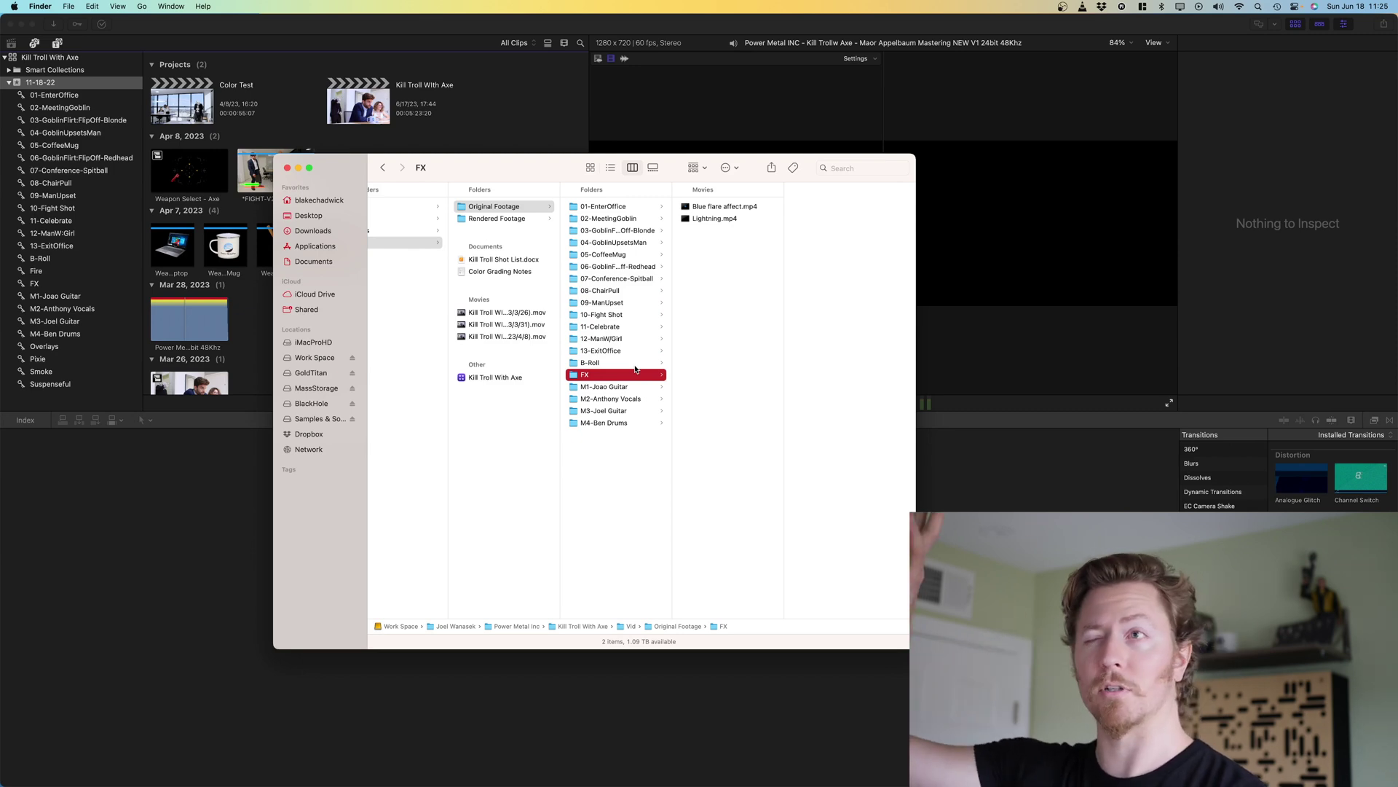
key(Down)
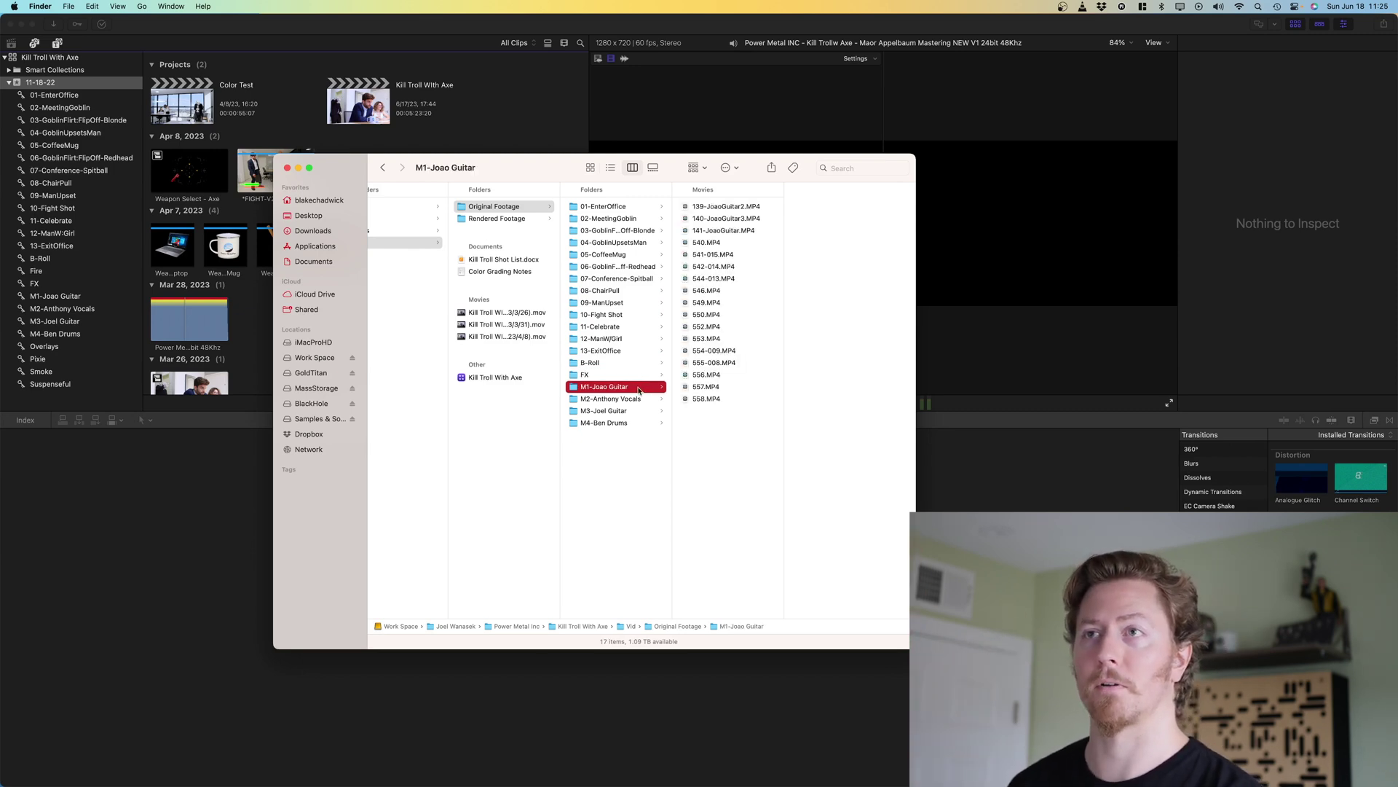
key(Down)
key(Down)
key(Down)
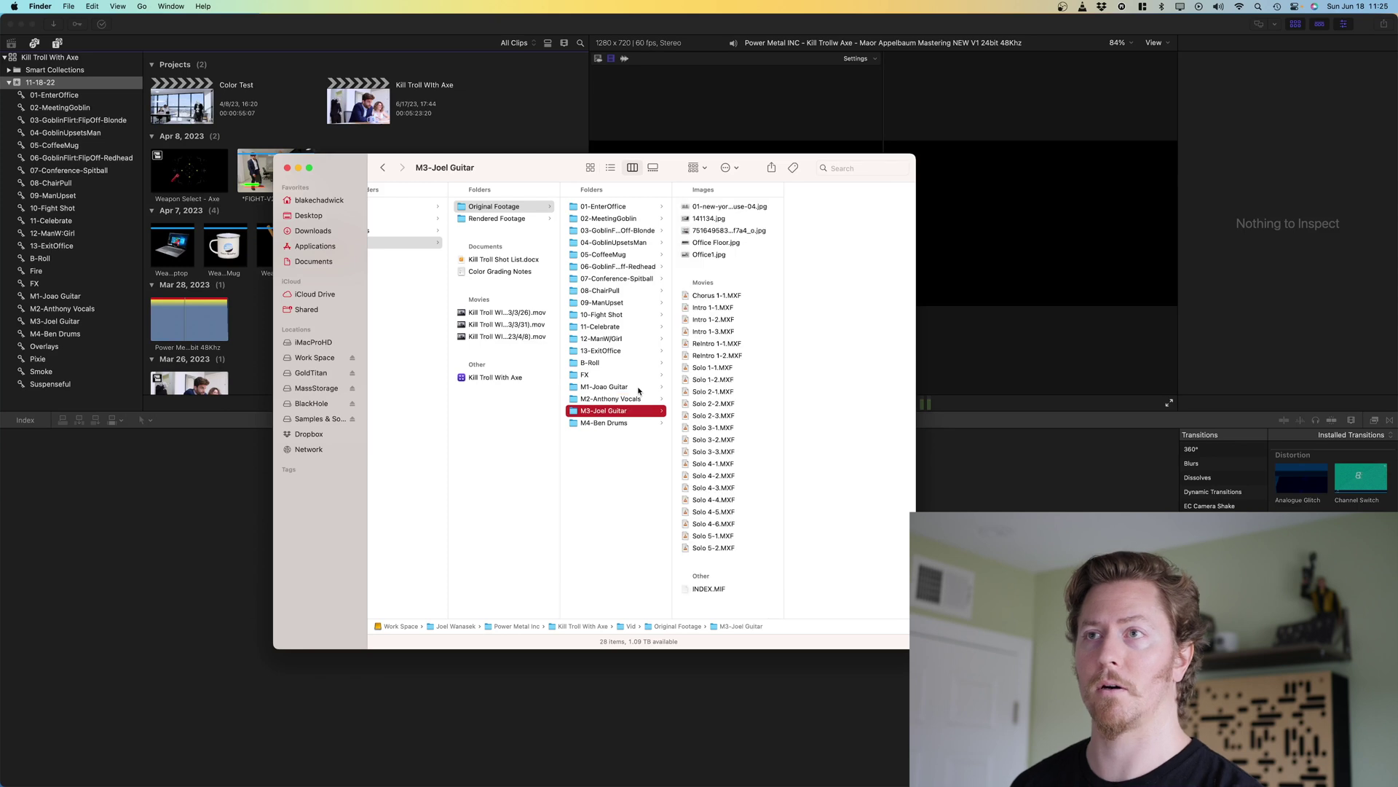
drag(638, 469, 629, 193)
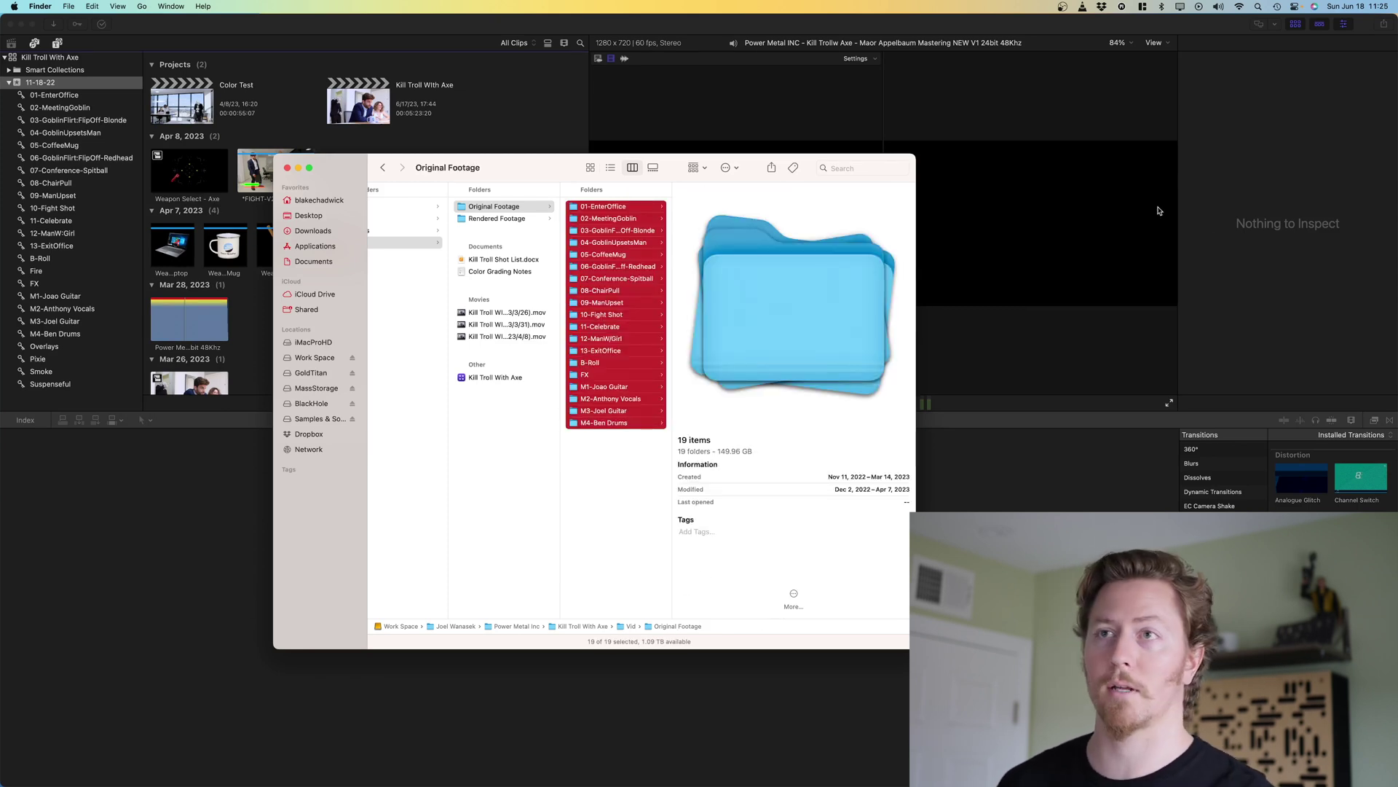
Move the Finder window aside, switch to Final Cut Pro and select the 11-18-22 event
drag(542, 168, 682, 171)
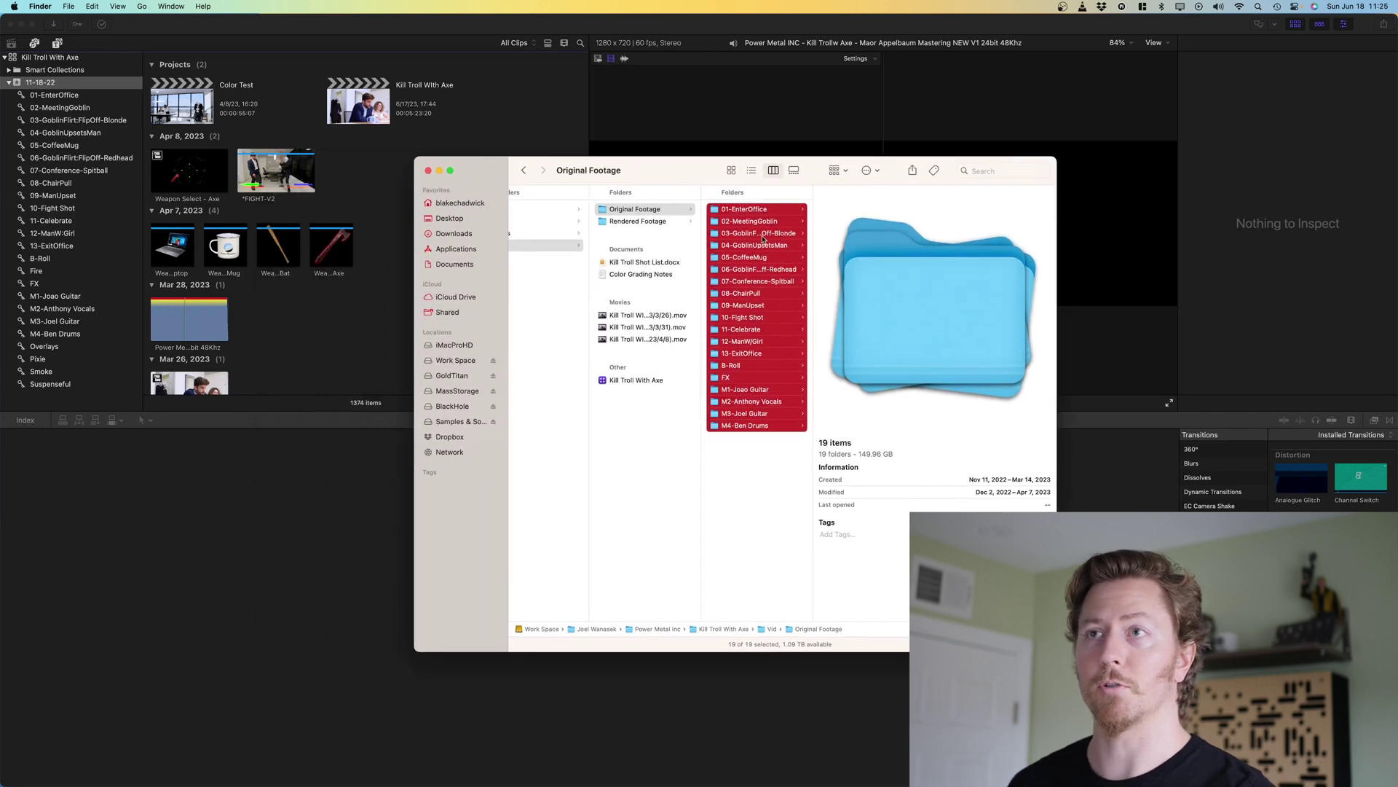
click(75, 78)
click(63, 86)
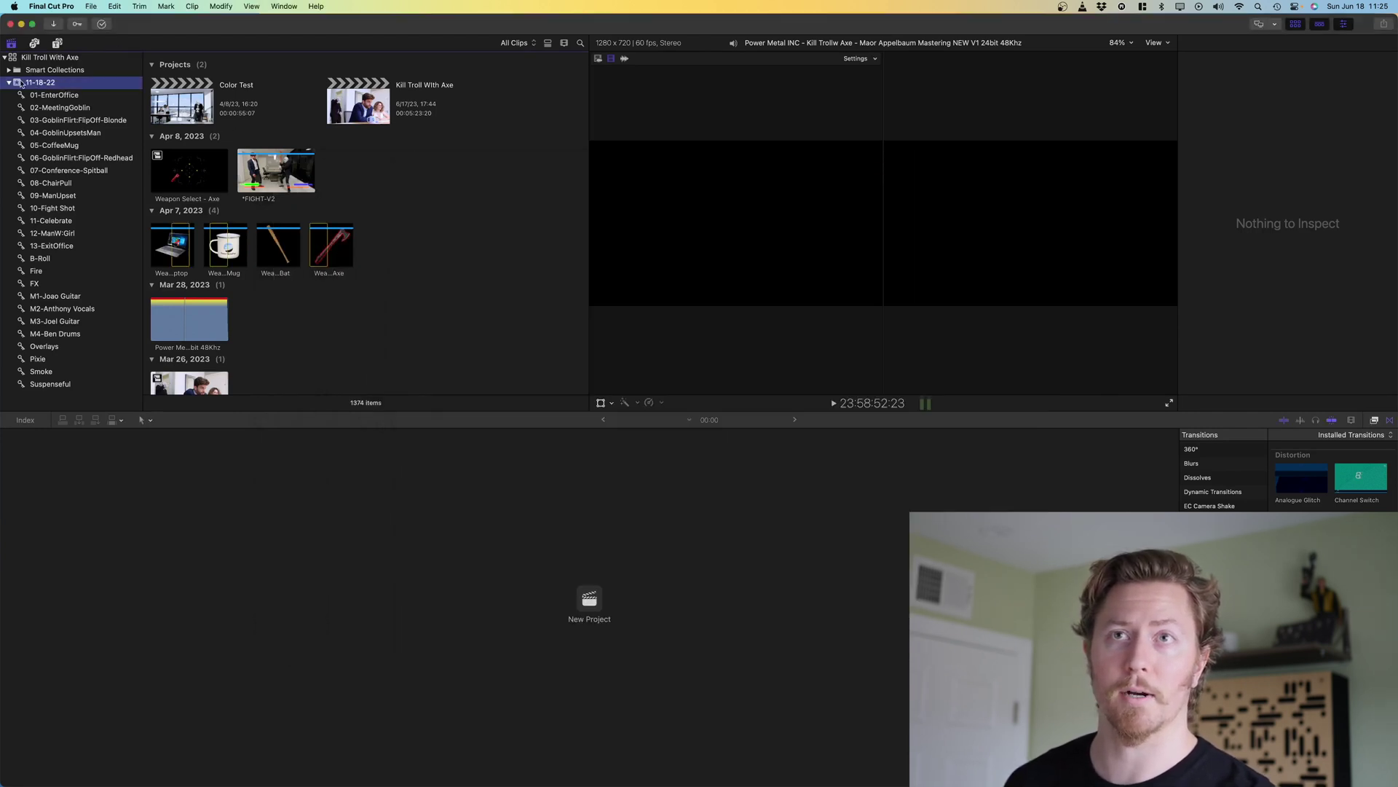
View the clips in the 03, 04, 06 and 09 keyword collections and in 02-MeetingGoblin
click(53, 121)
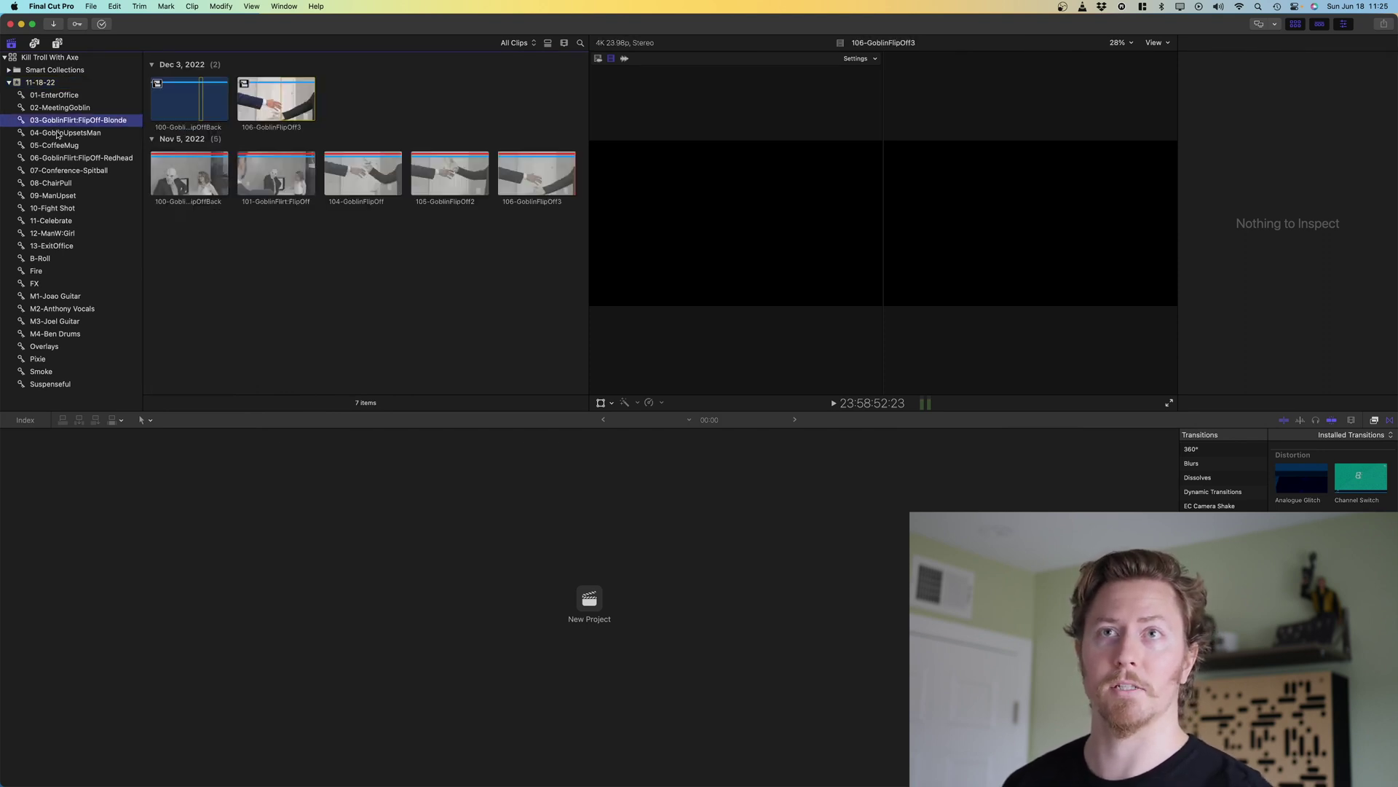
click(56, 133)
click(60, 158)
click(62, 194)
click(60, 107)
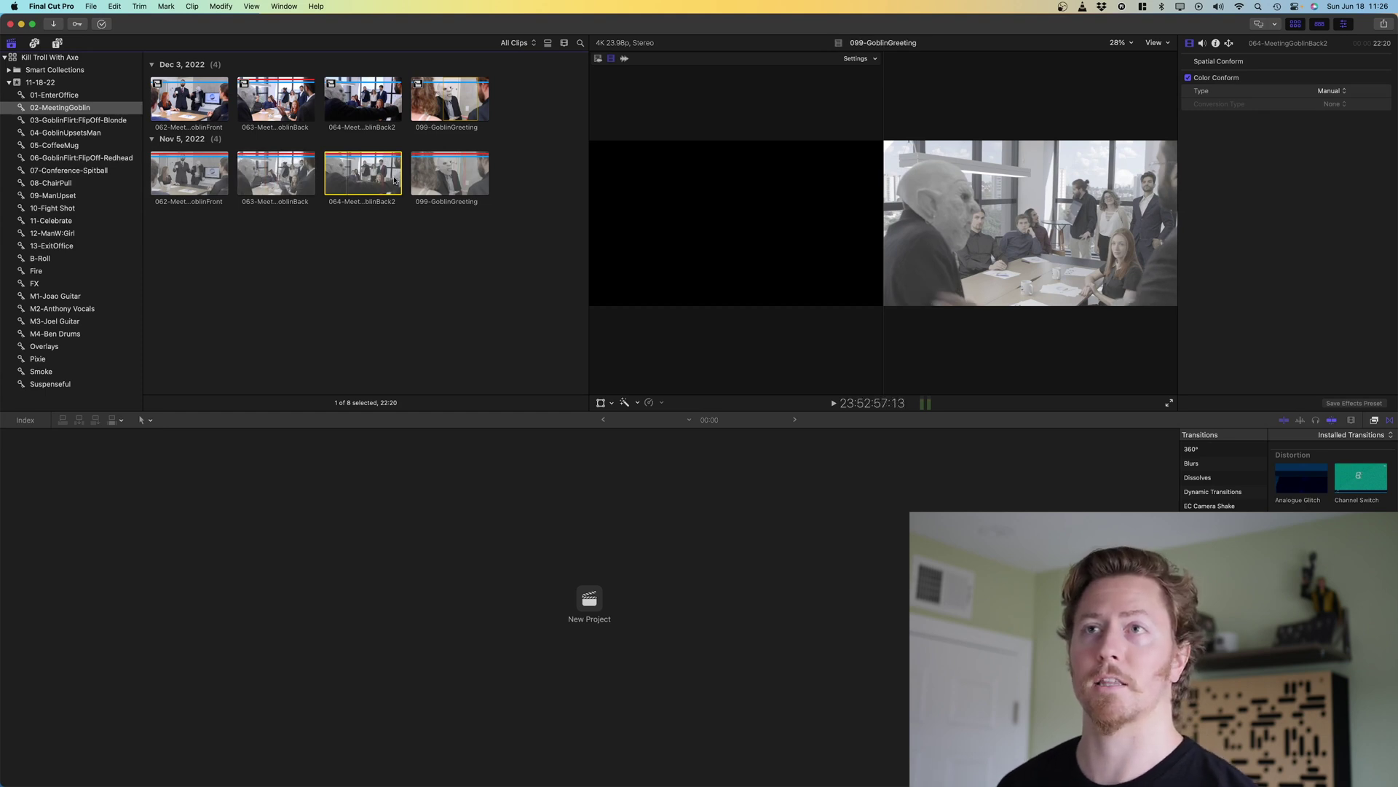
Step through the keyword collections from 04-GoblinUpsetsMan to 08-ChairPull to compare original and compound clips
click(75, 132)
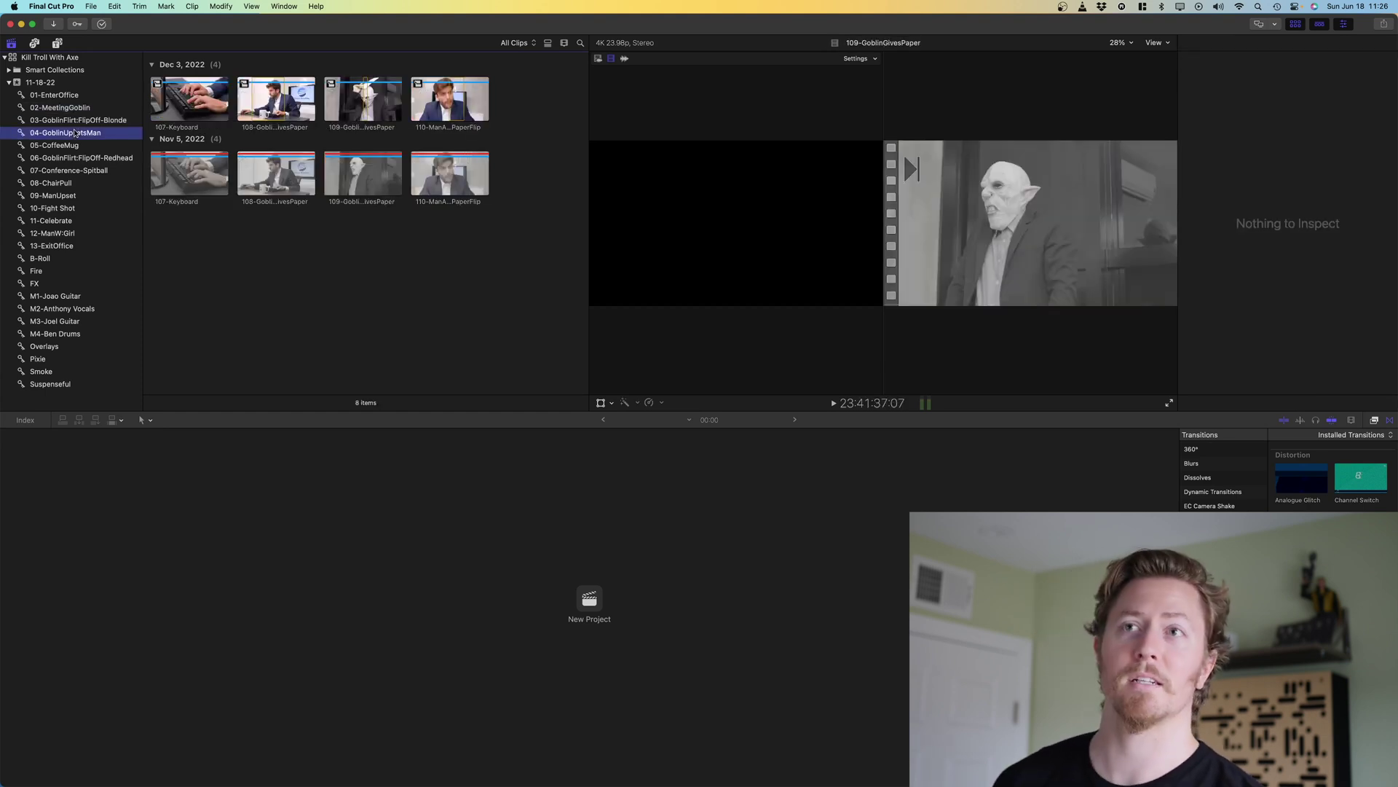
key(Down)
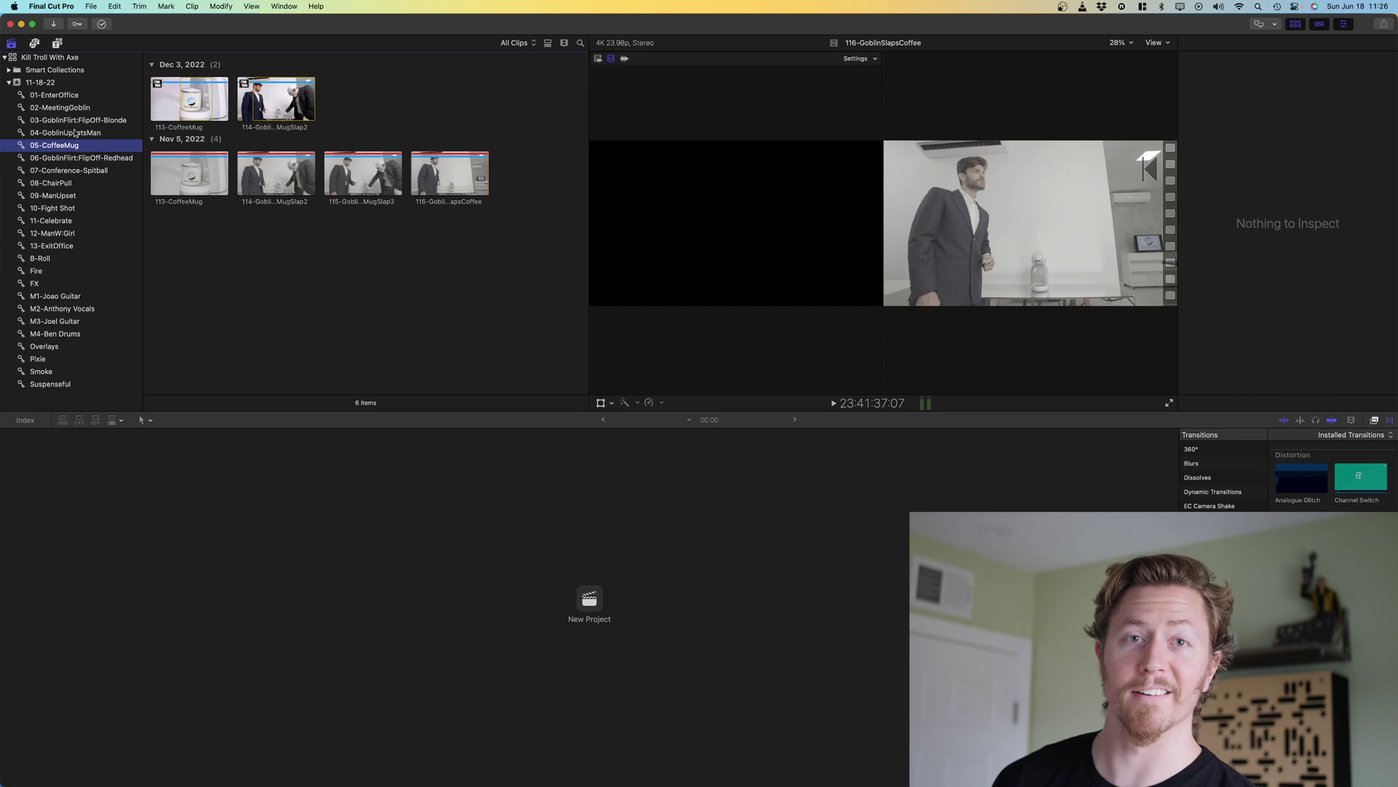
key(Down)
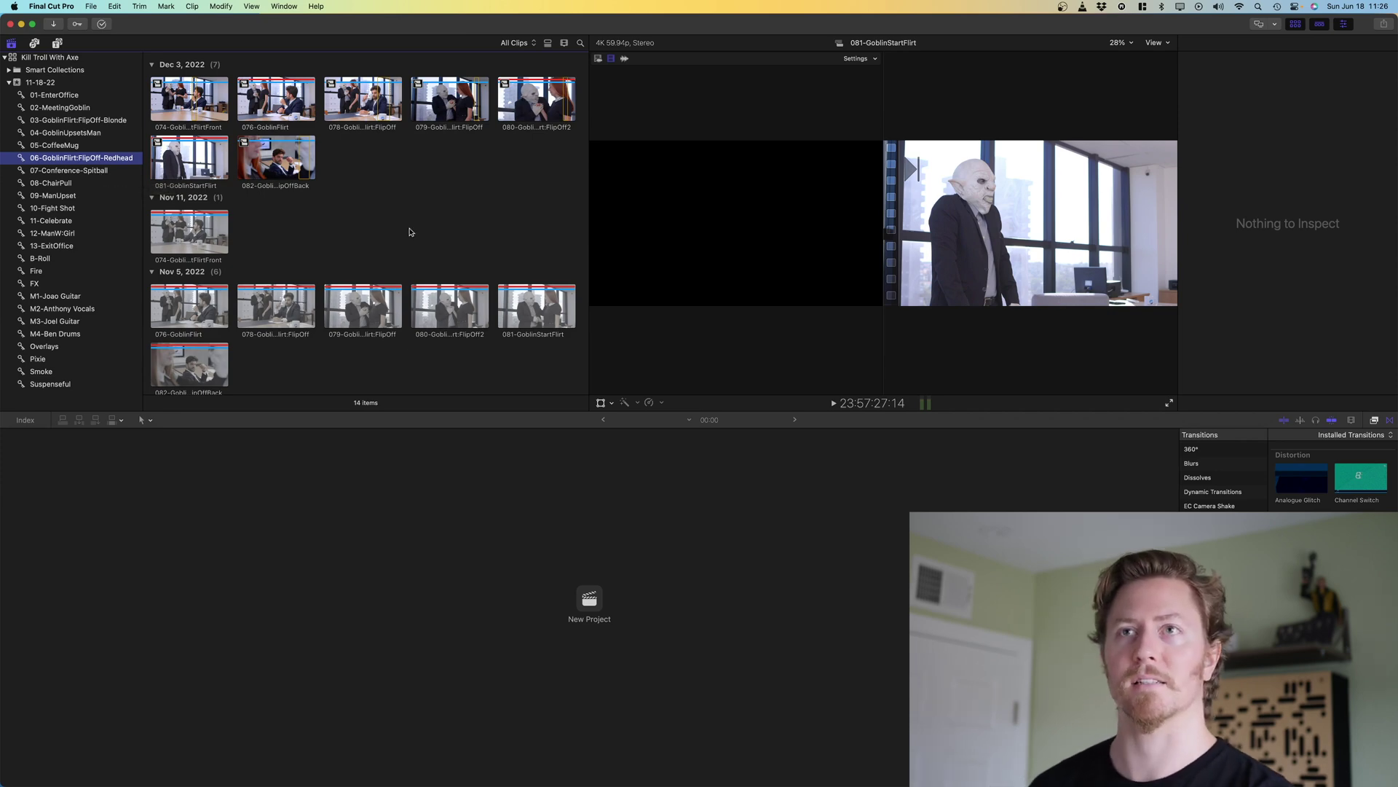
key(Down)
key(Down)
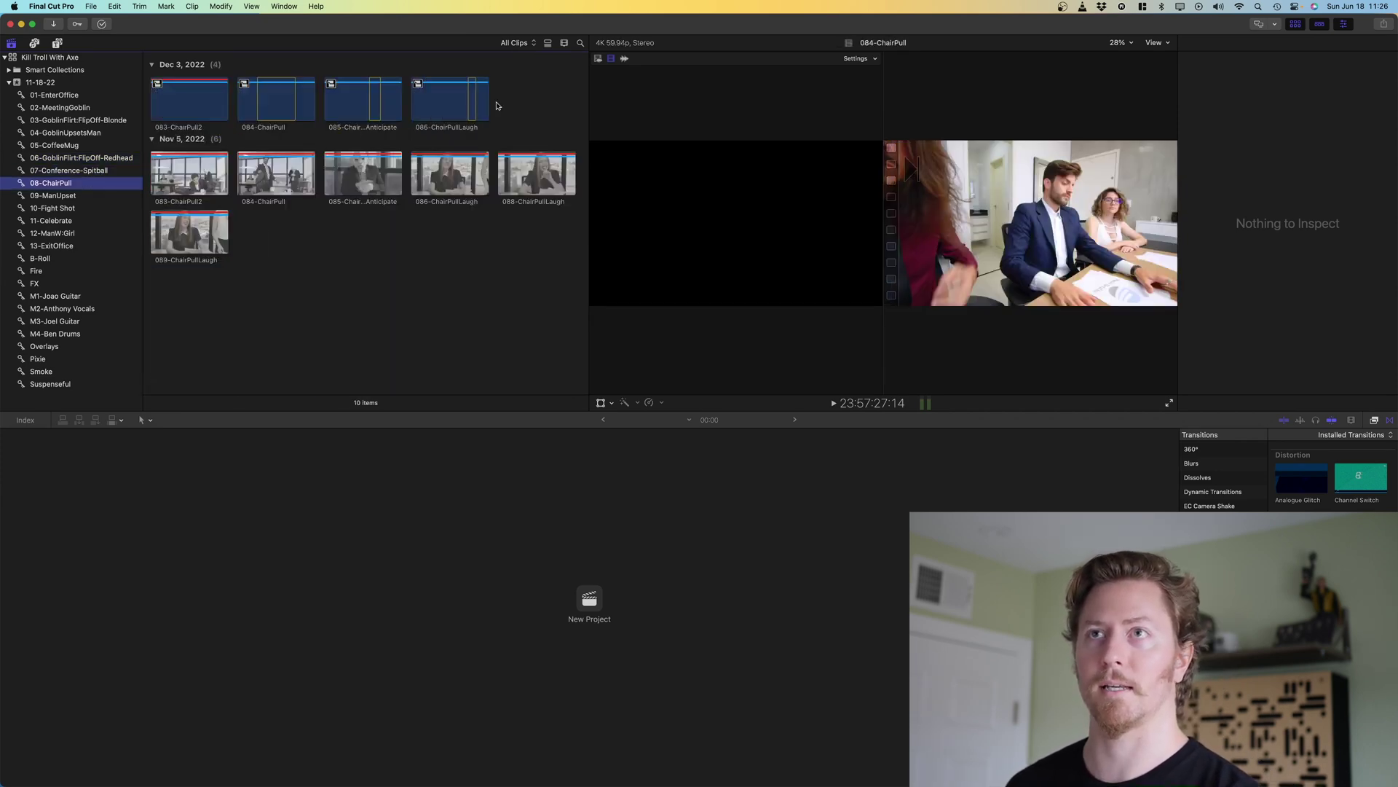
Filter the browser to Hide Rejected and go back through the keyword collections to 05-CoffeeMug
click(531, 42)
click(531, 56)
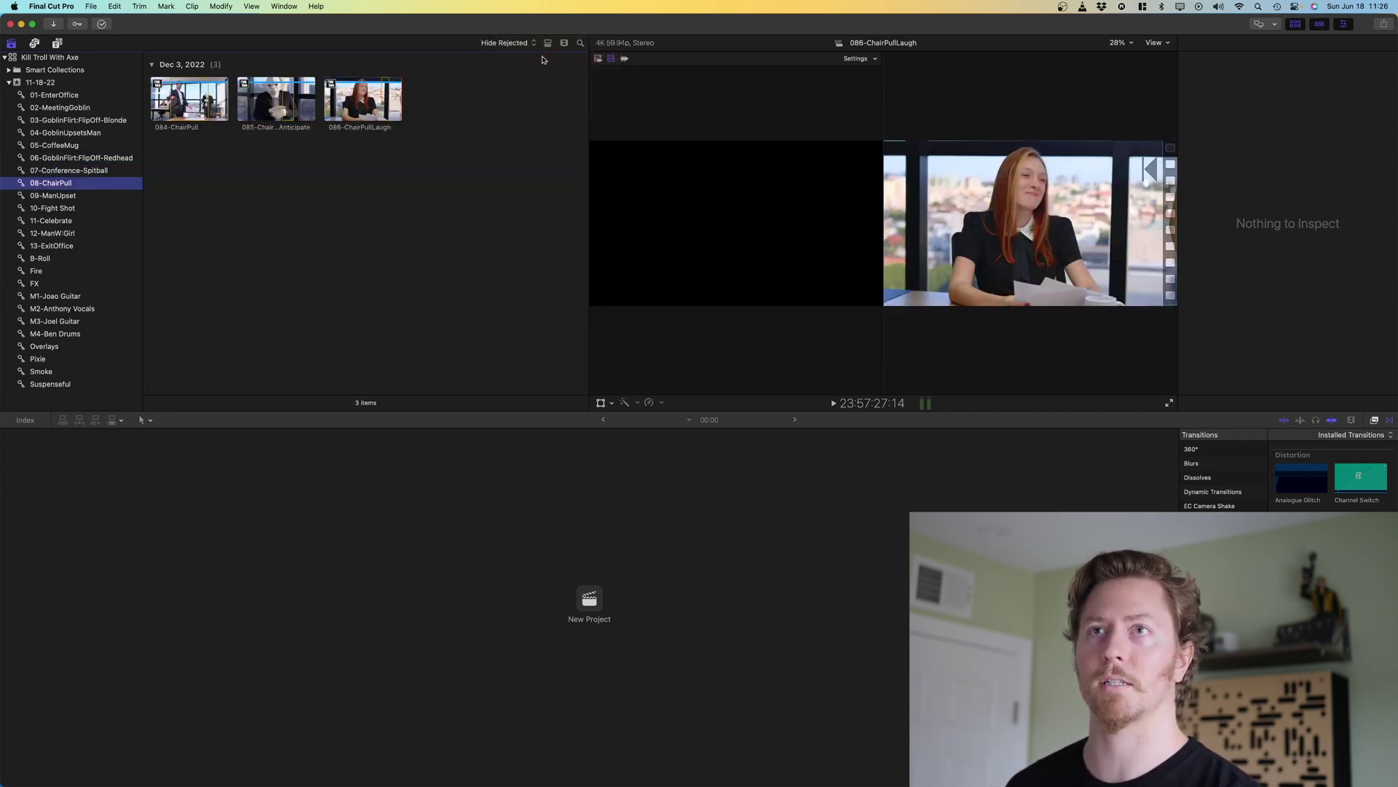
click(138, 173)
key(Up)
key(Up)
key(Up)
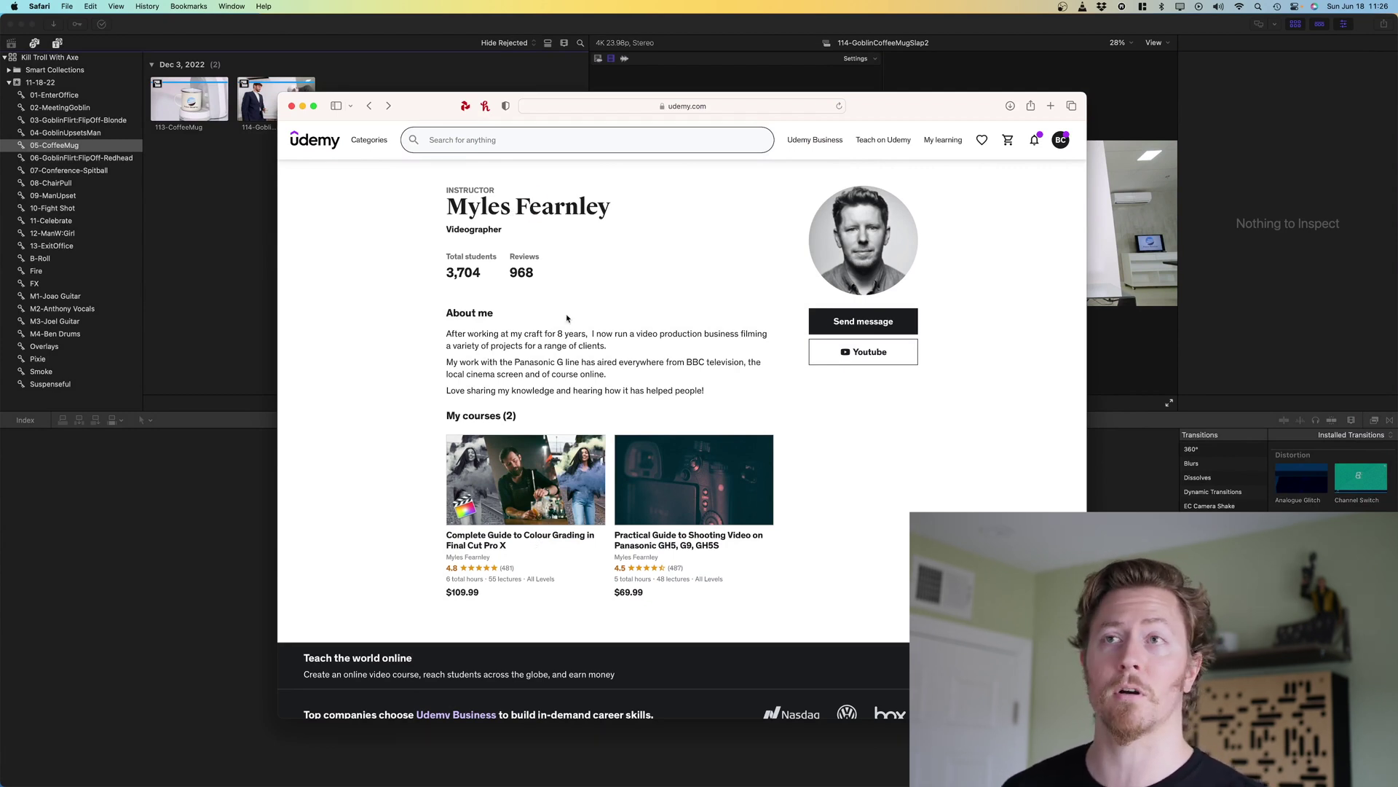
Switch to Finder, preview the ungraded clip 108-GoblinGivesPaper.MP4 and close the preview
key(ctrl+Up)
click(1131, 161)
key(space)
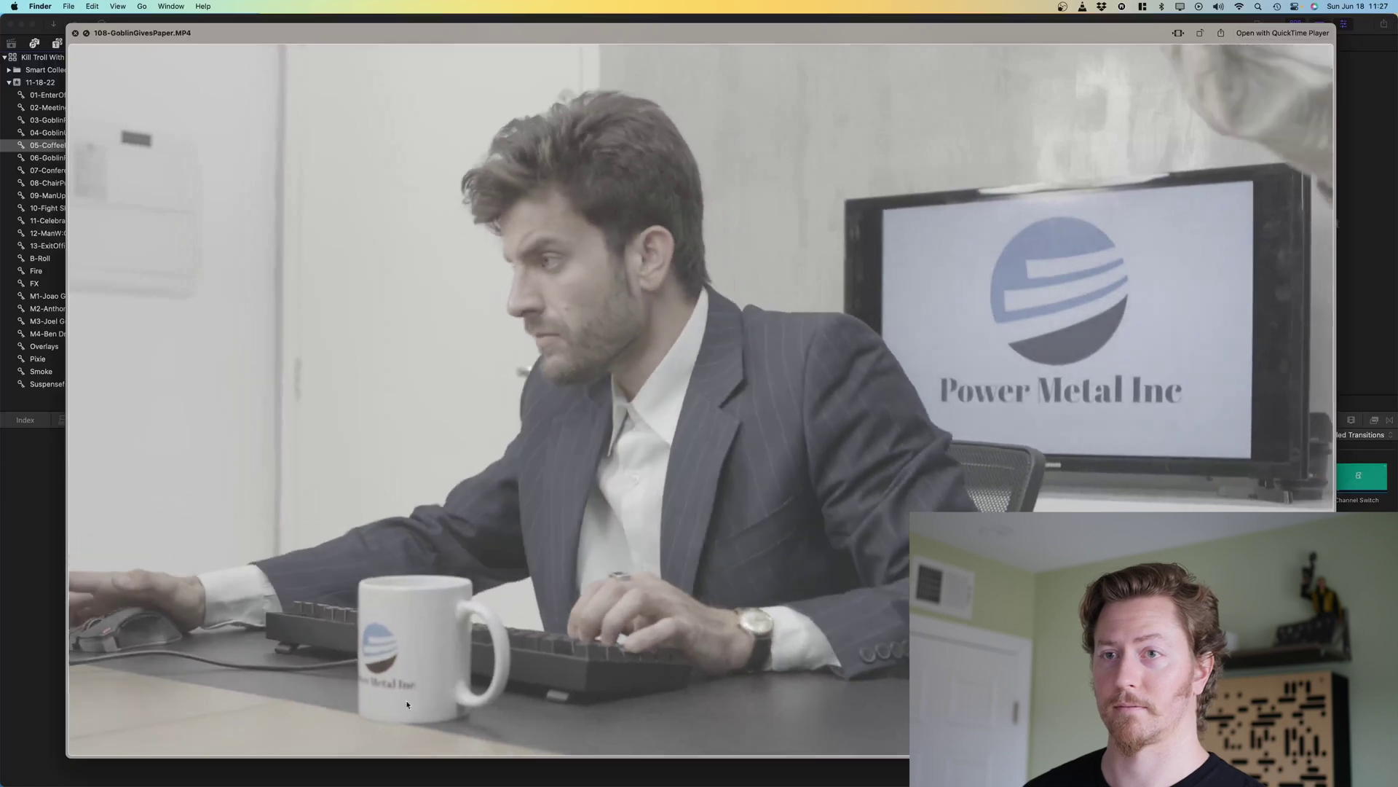
key(space)
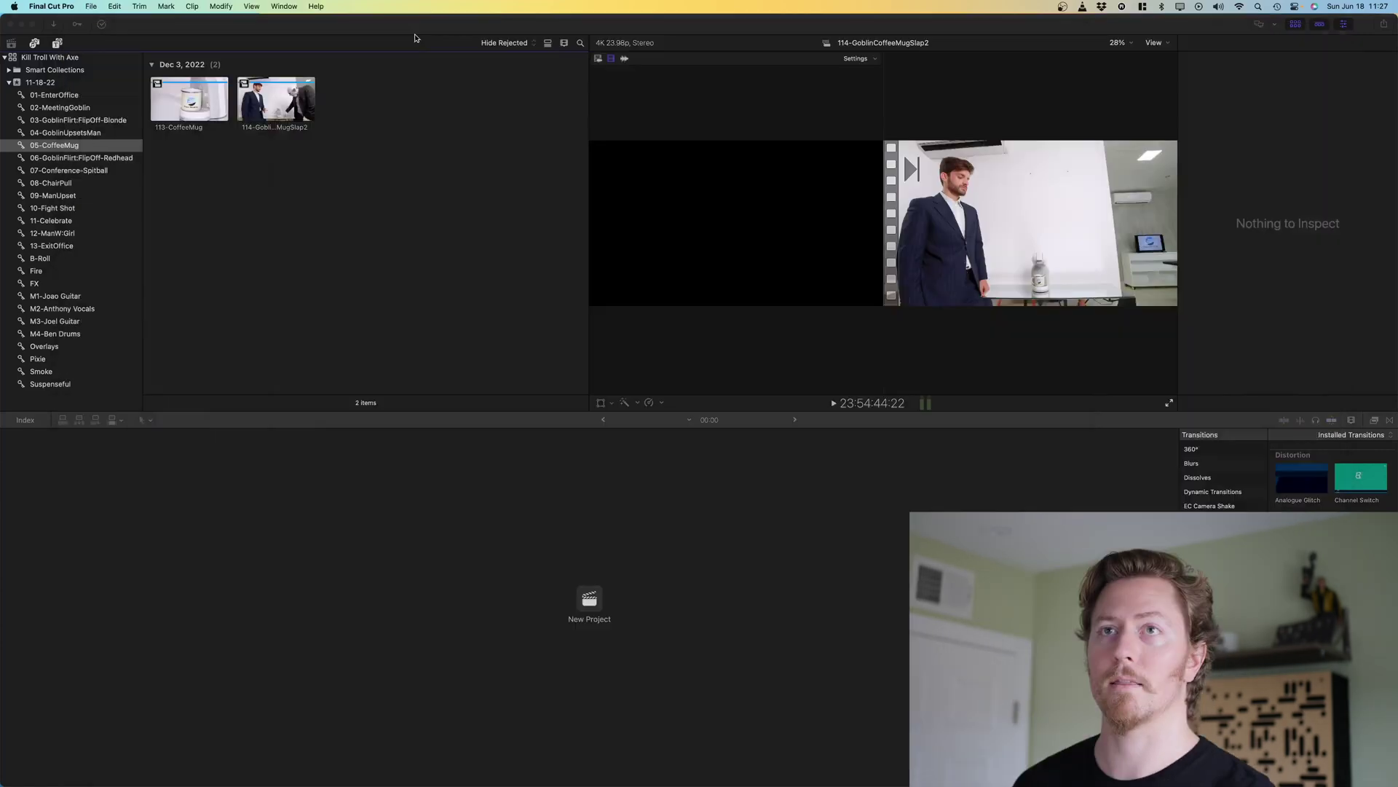
Show the graded 108-GoblinGivesPaper clip from the 04-GoblinUpsetsMan collection and preview the original file again for comparison
click(134, 105)
click(102, 133)
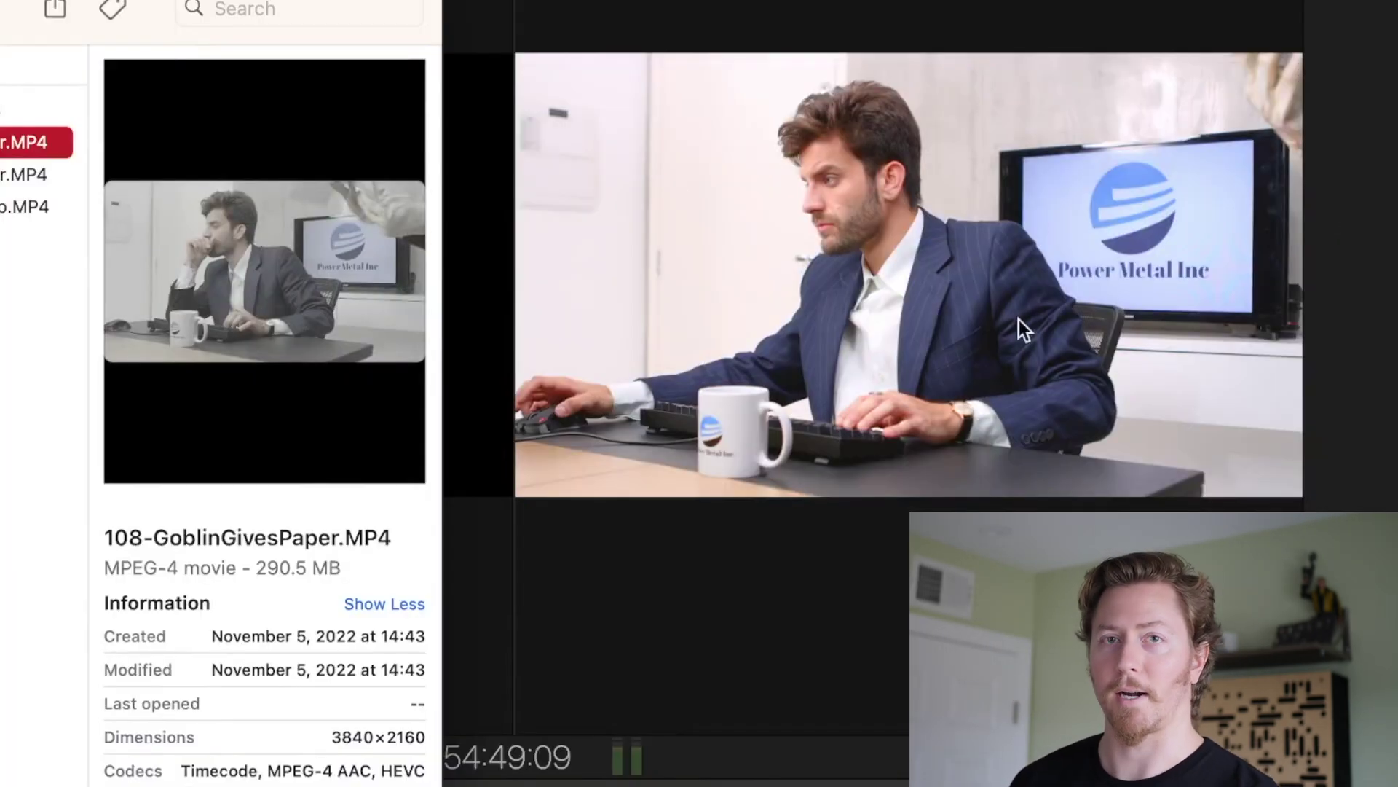
key(space)
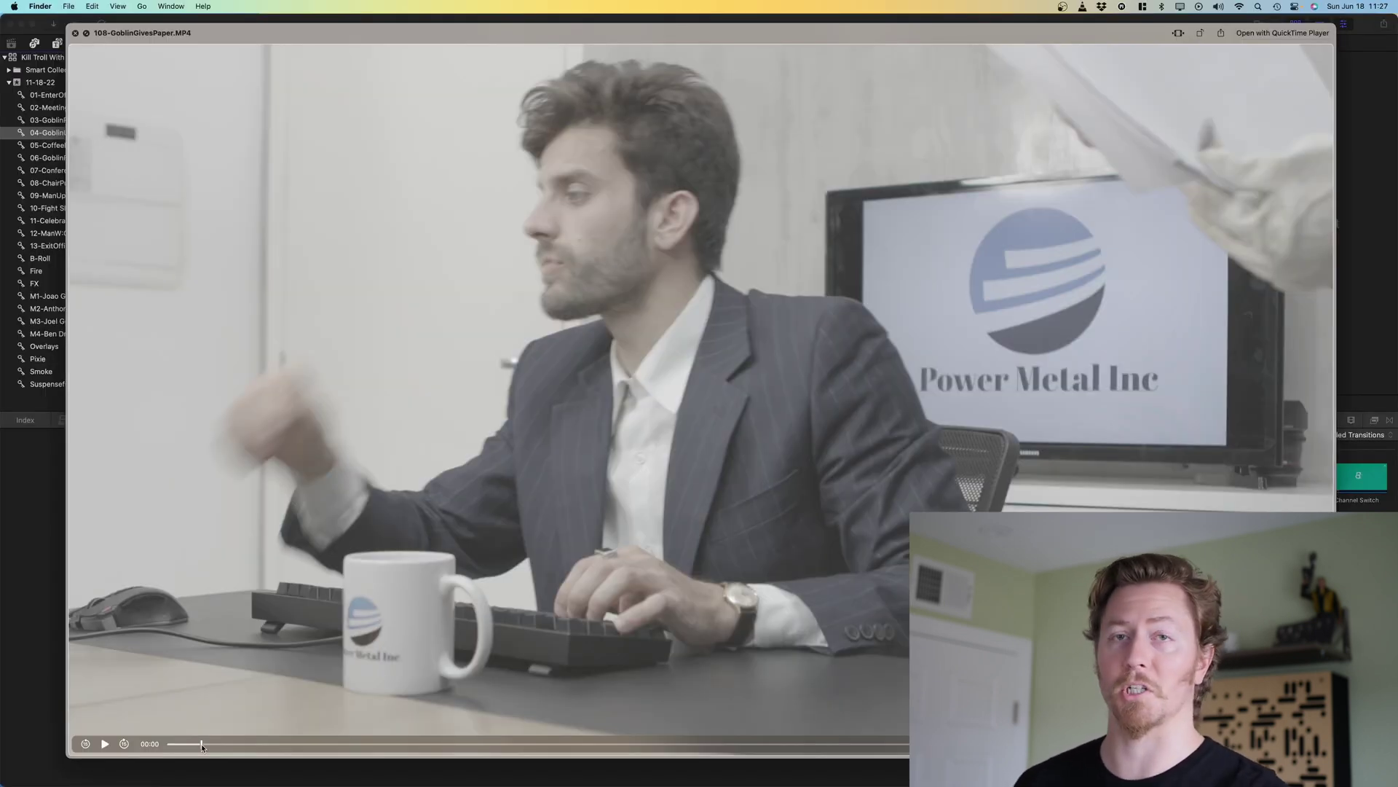
key(space)
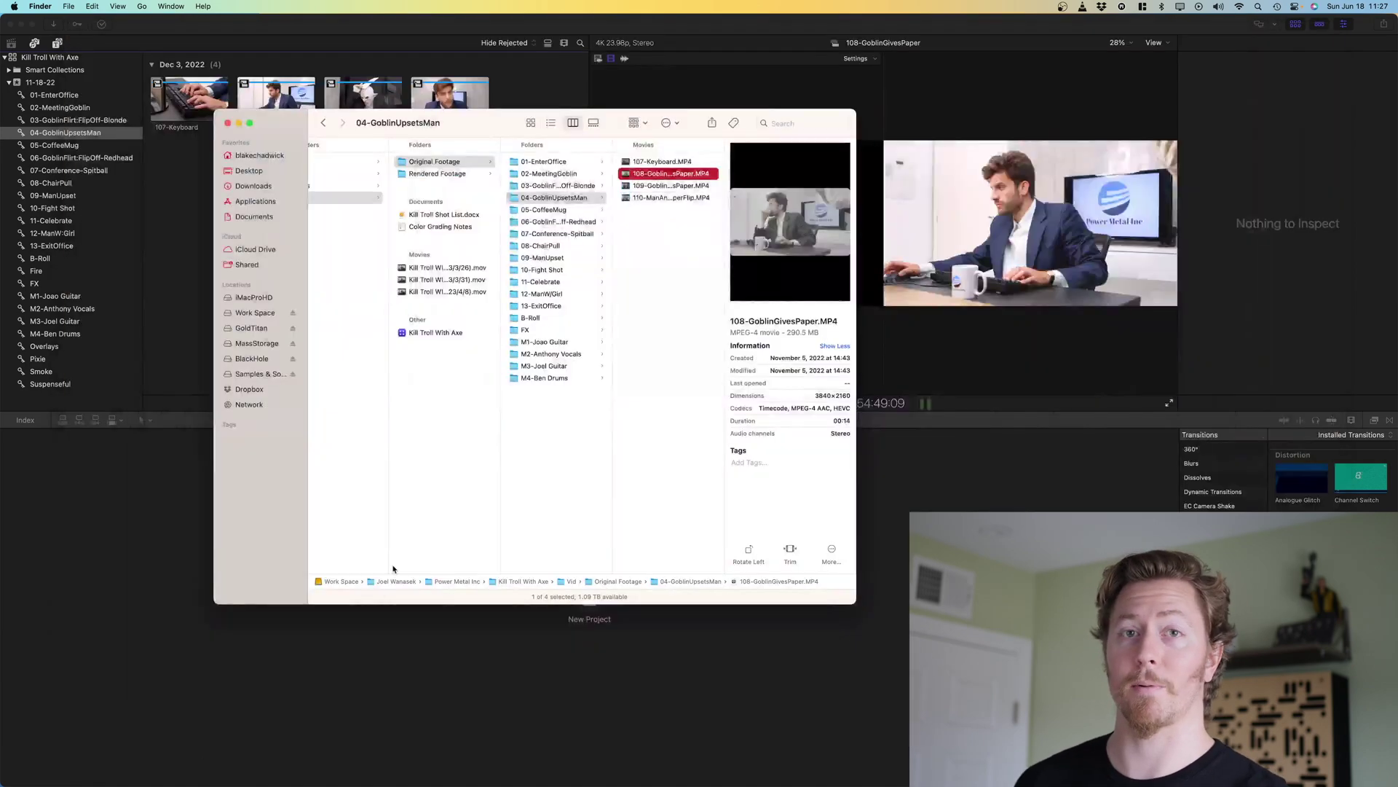
Show the Udemy instructor page in Safari, and switch back to Finder to preview the Color Grading Notes document
key(ctrl+Up)
click(241, 451)
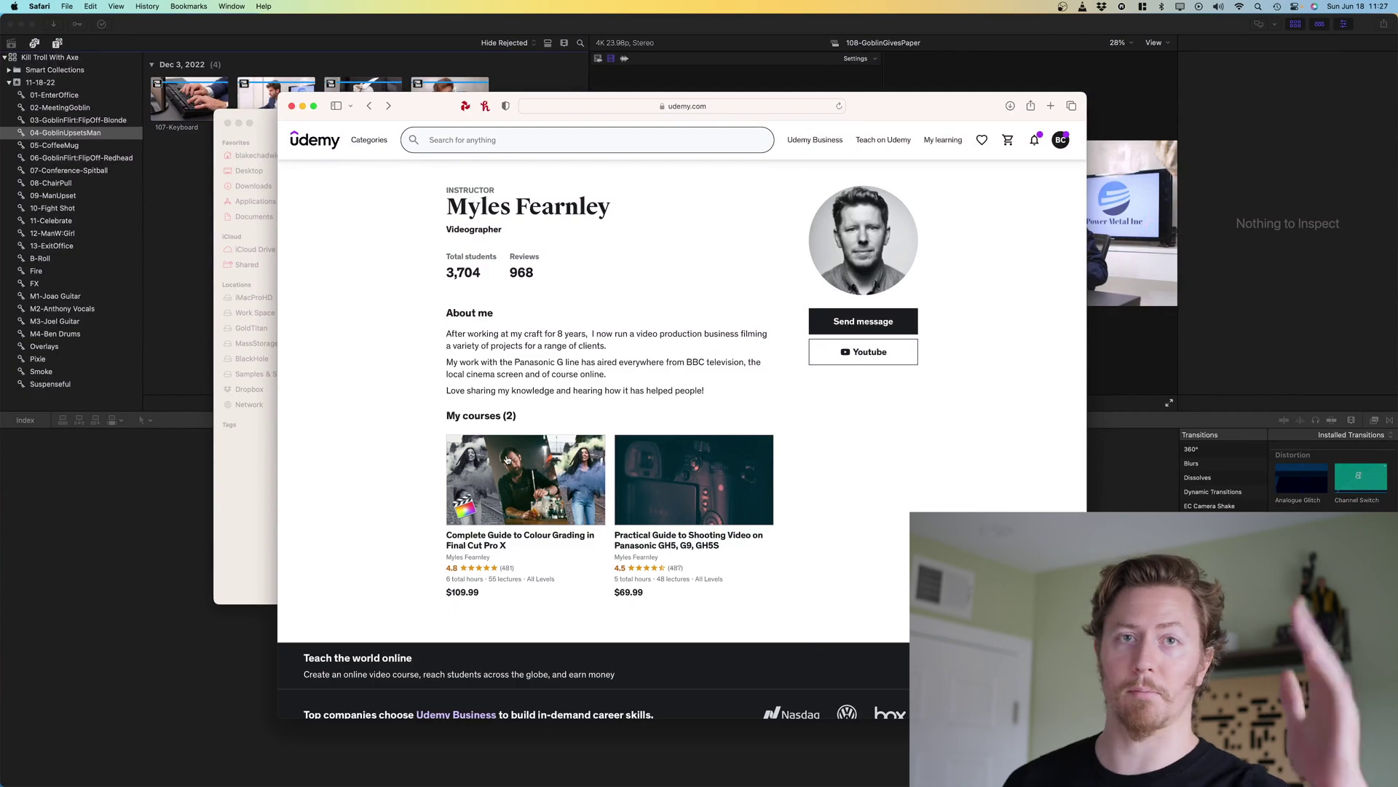
key(ctrl+Up)
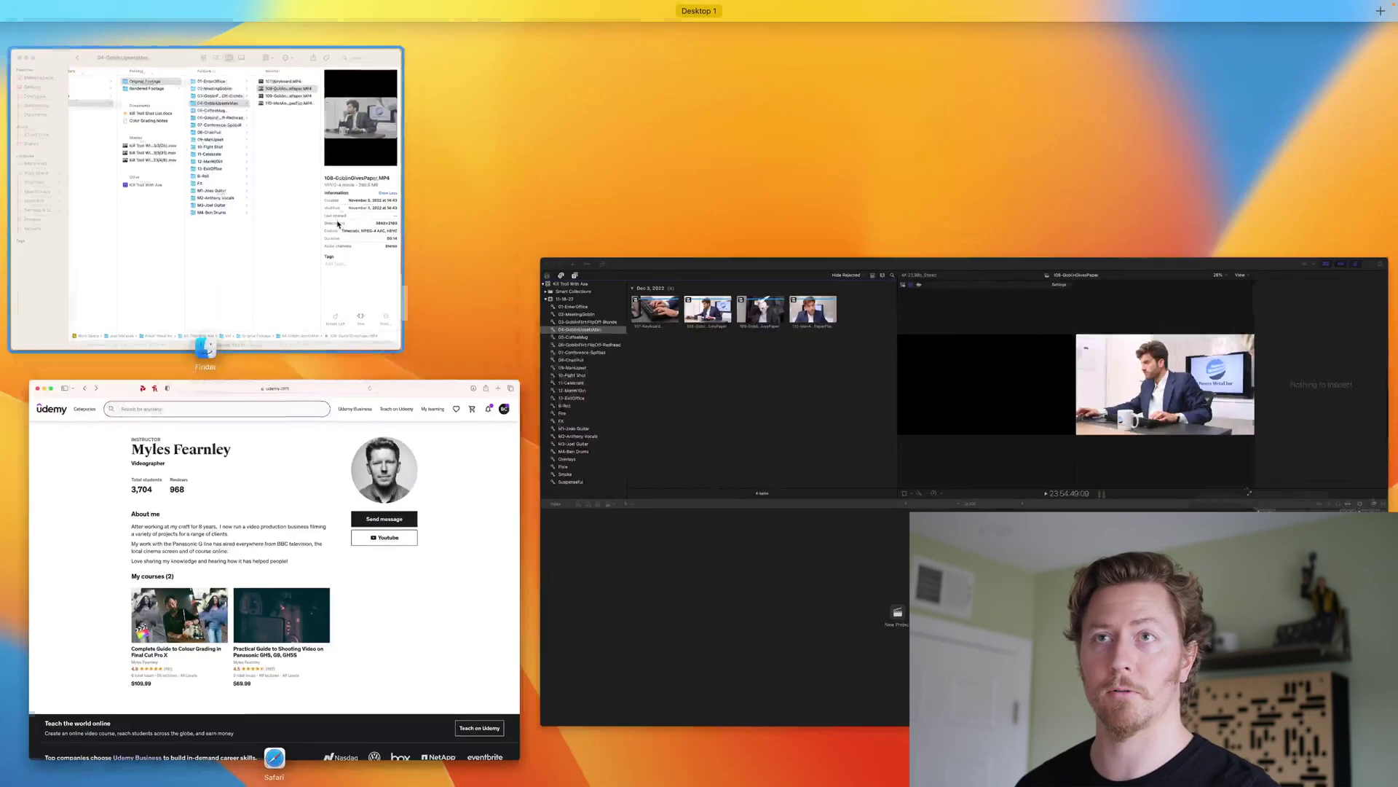
click(378, 233)
click(434, 227)
key(space)
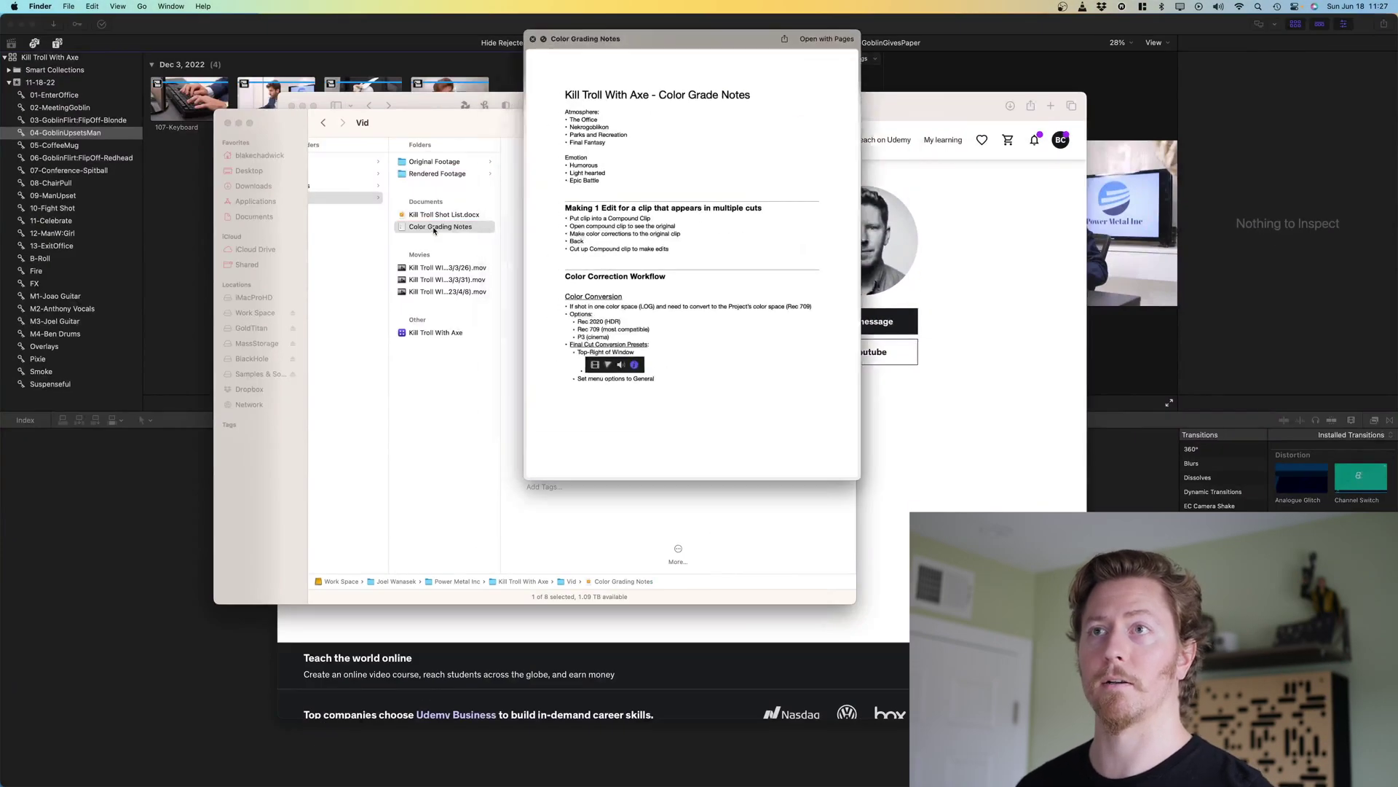
Read through the previewed Color Grading Notes and close them, and return to Final Cut Pro with the Safari window minimized
scroll(740, 222, down, 15)
scroll(740, 222, down, 15)
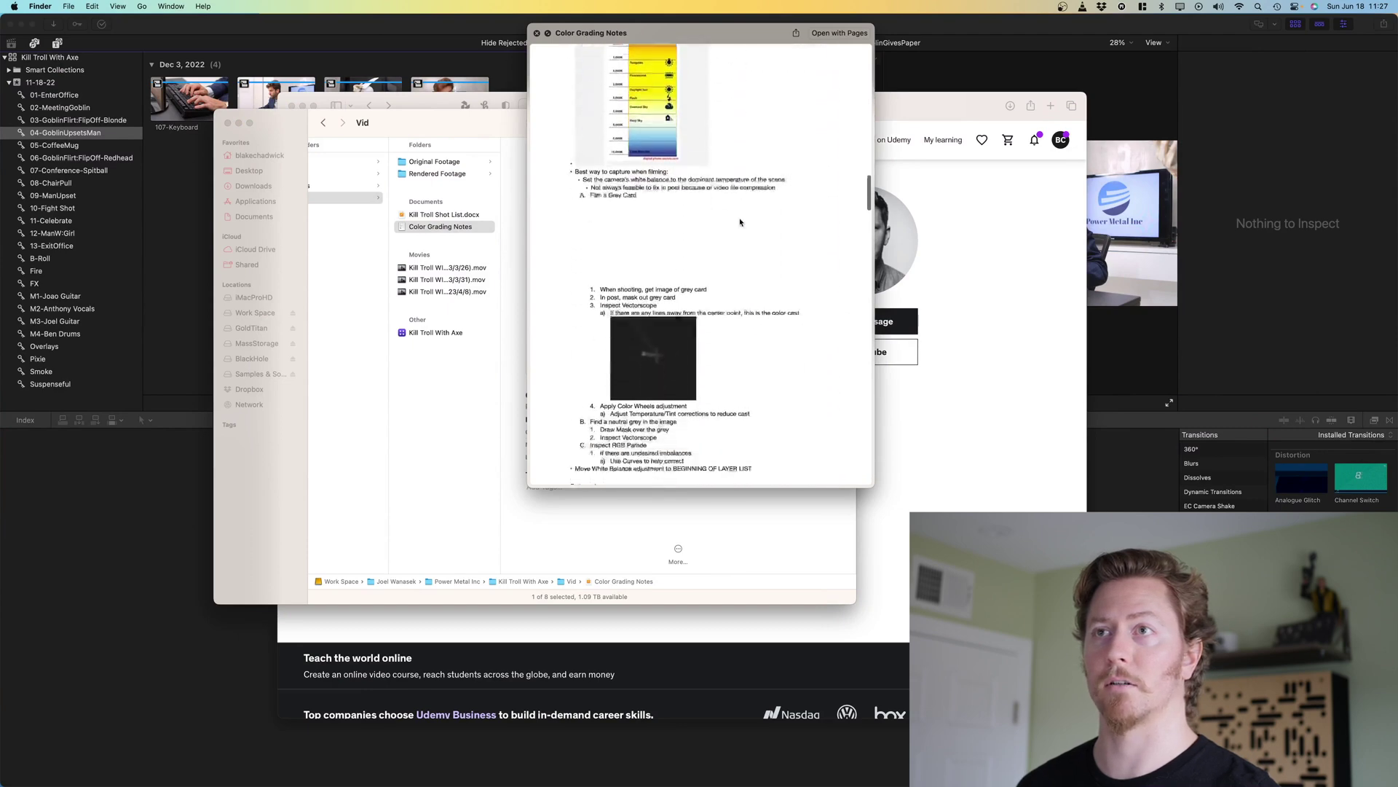
scroll(741, 222, down, 10)
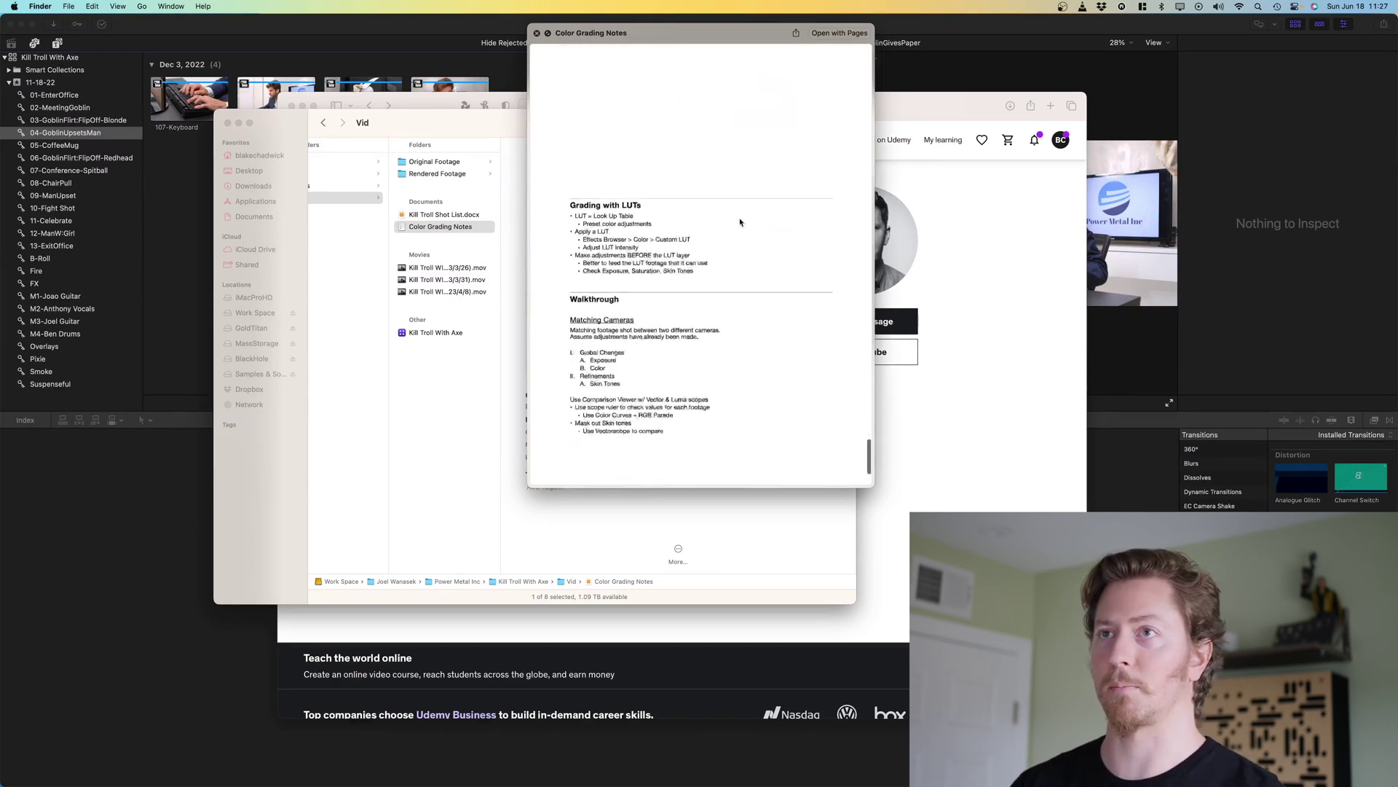
key(space)
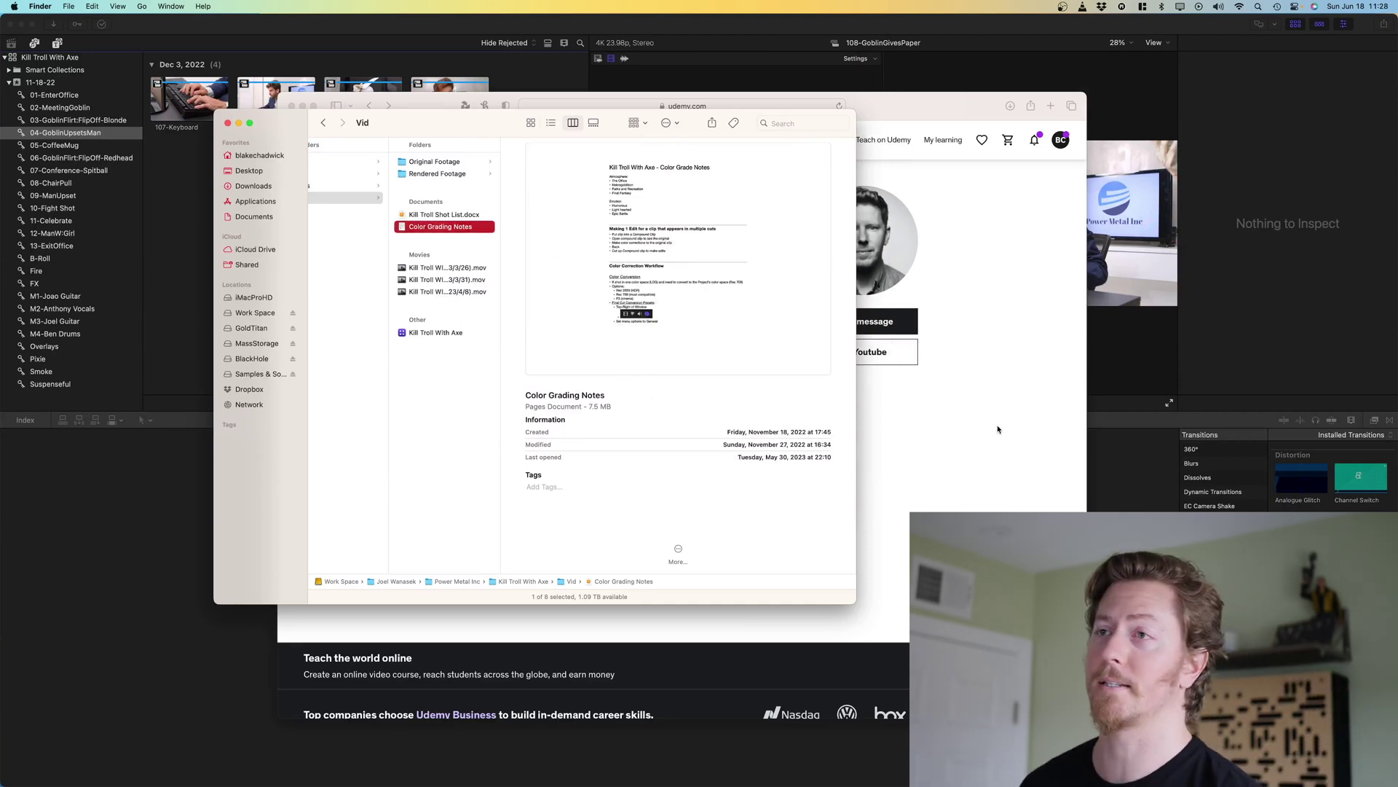
key(super+Tab)
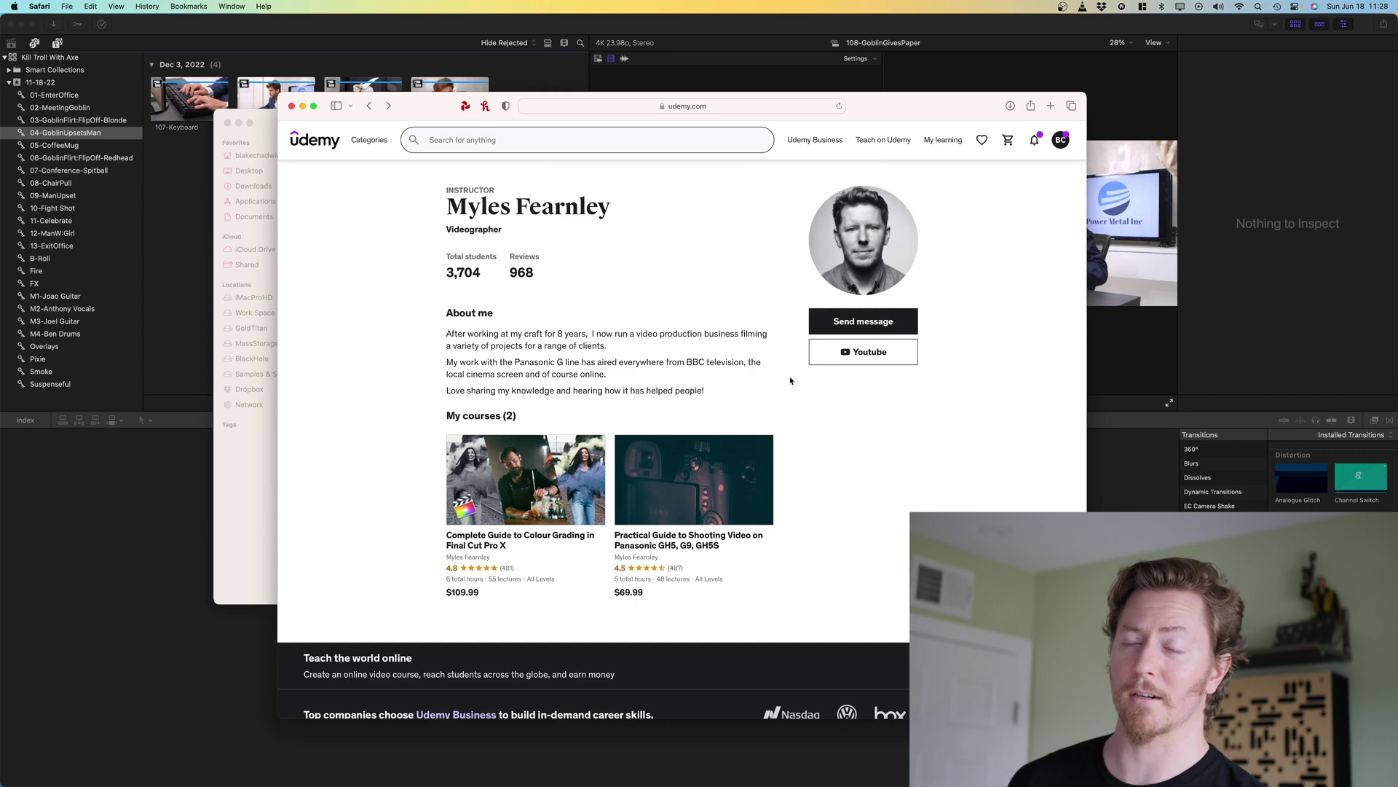
key(super+m)
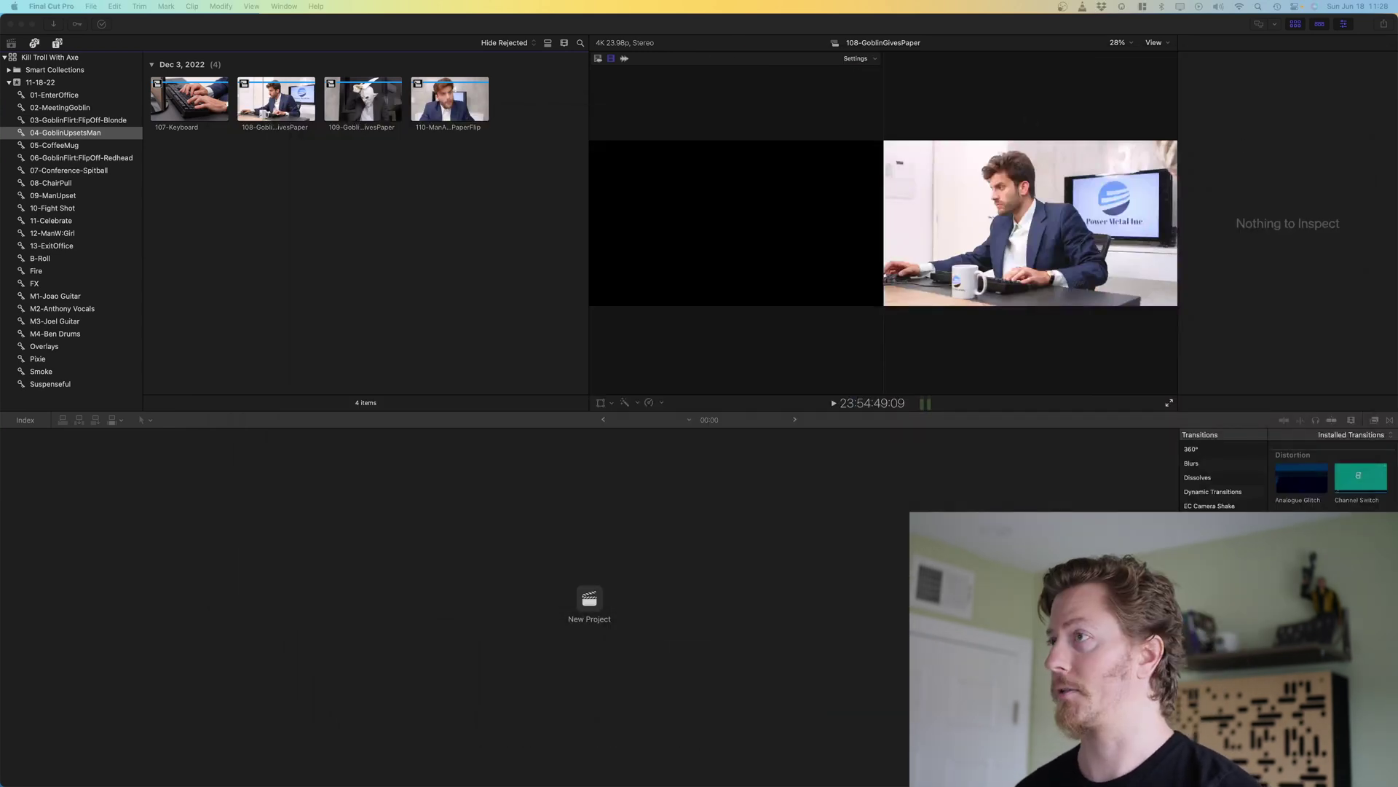
Open the Dec 3 108-GoblinGivesPaper compound clip in the timeline and compare its graded version and color effects with the rejected Nov 5 original
click(321, 206)
double_click(269, 93)
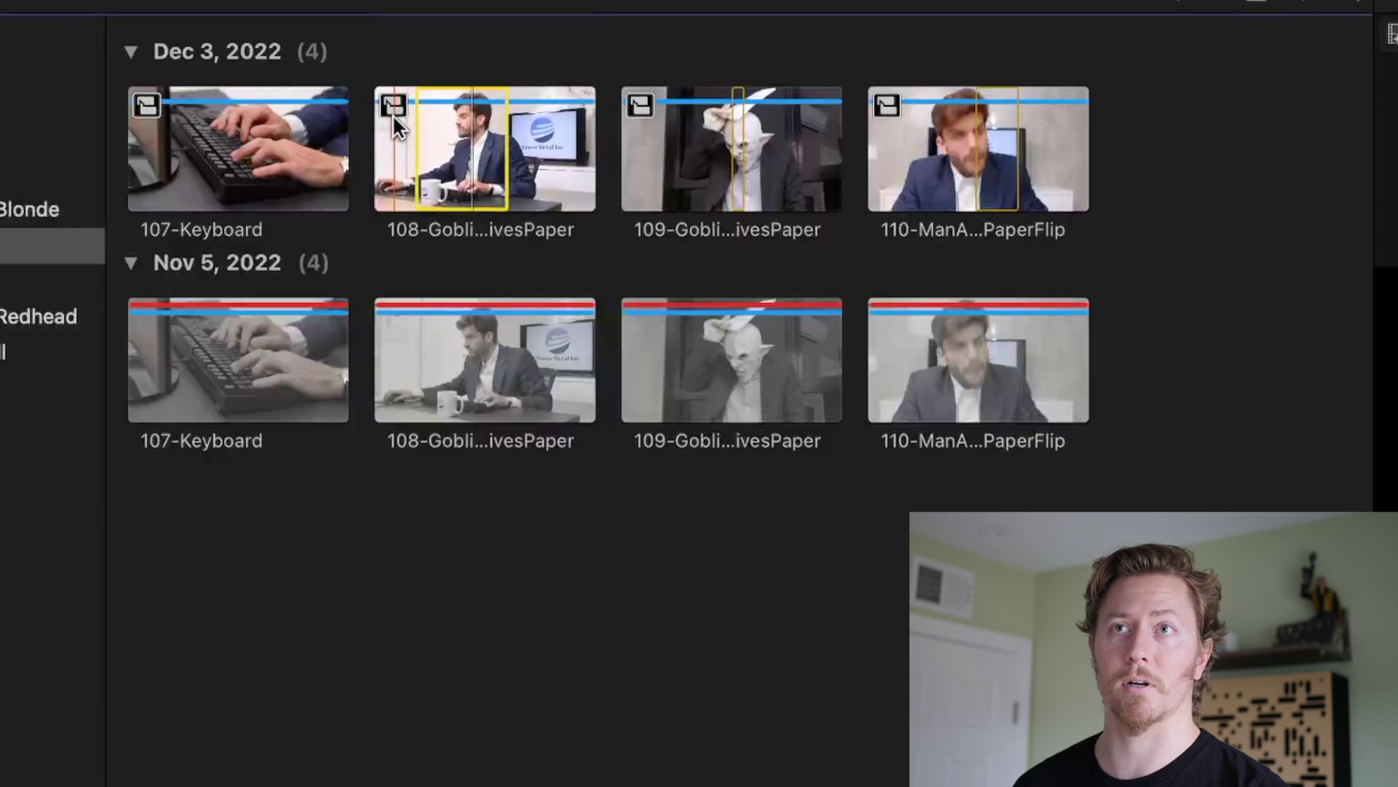
click(470, 361)
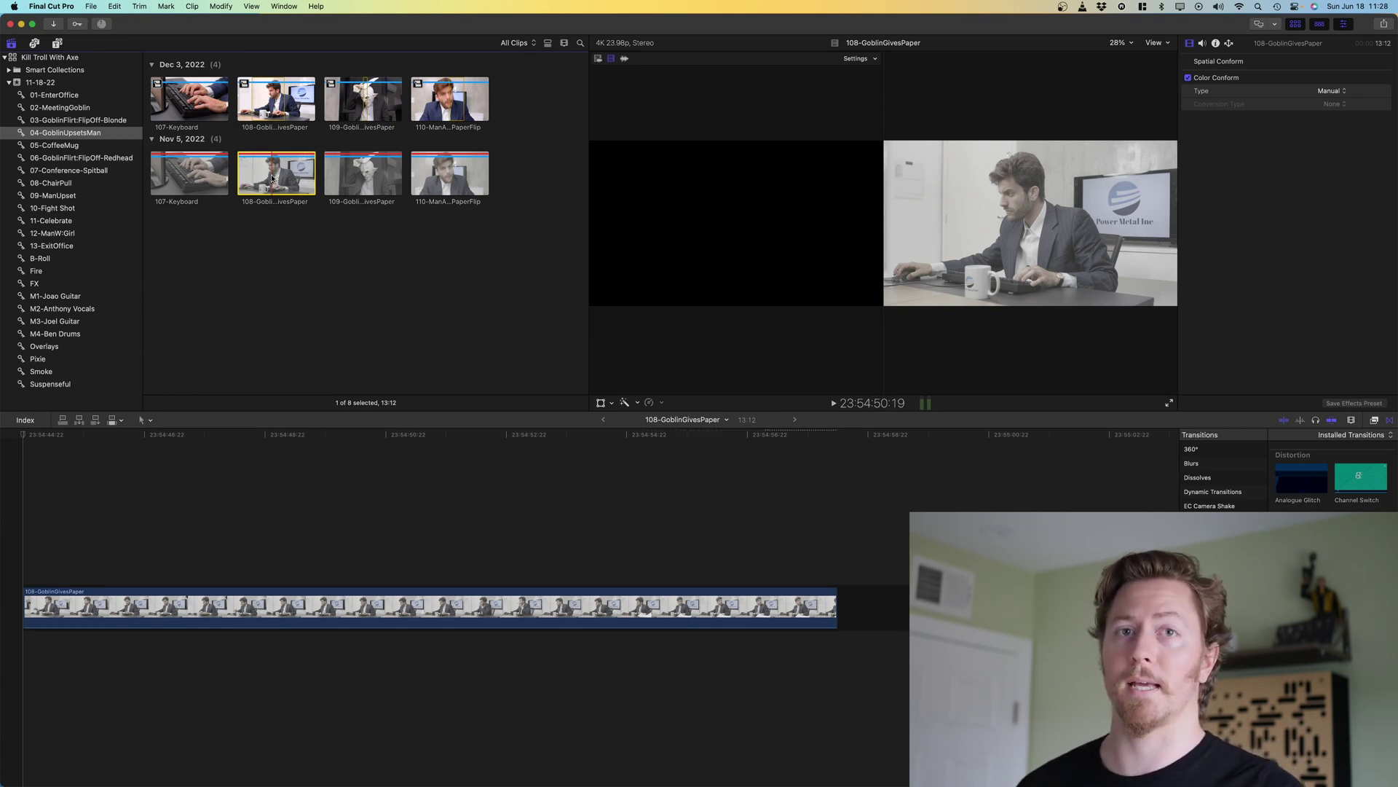
click(270, 105)
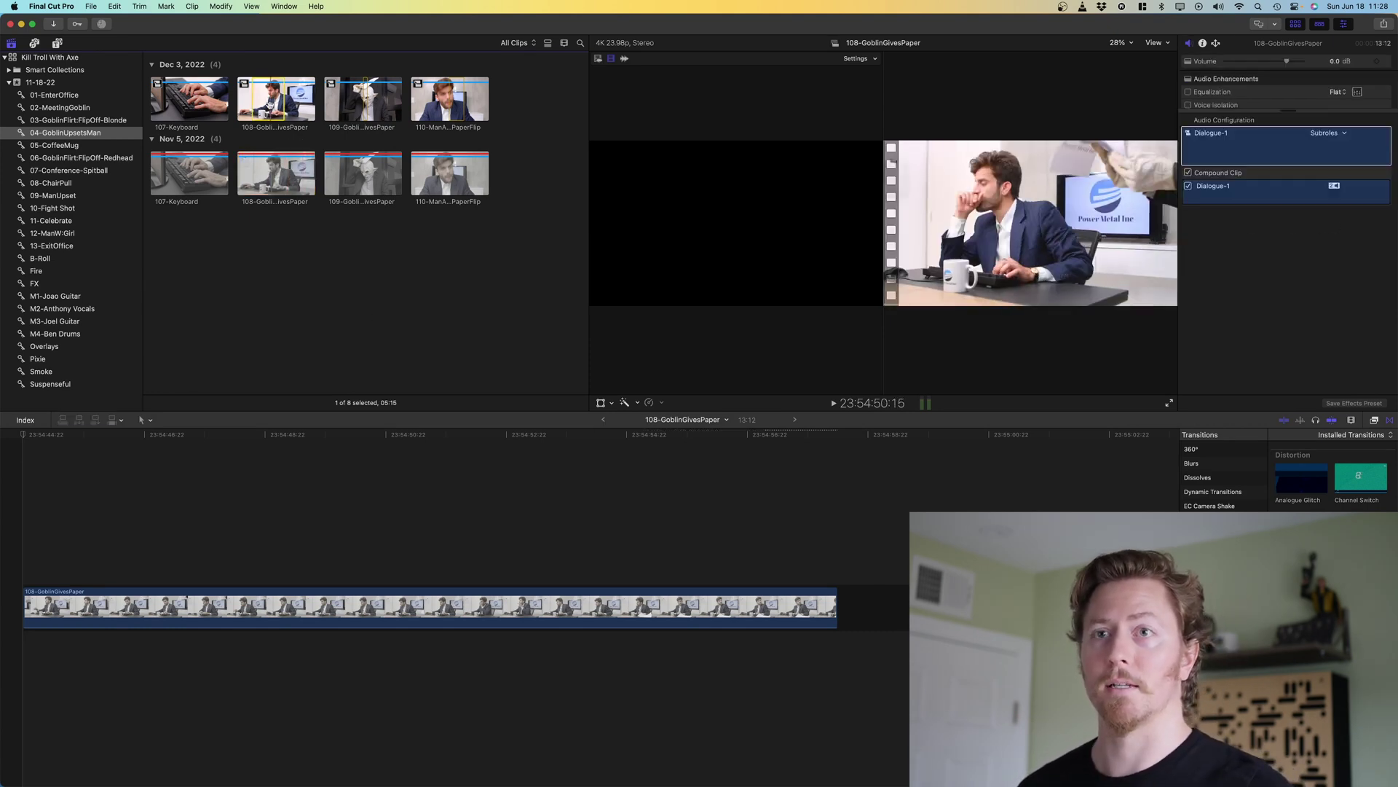
click(298, 613)
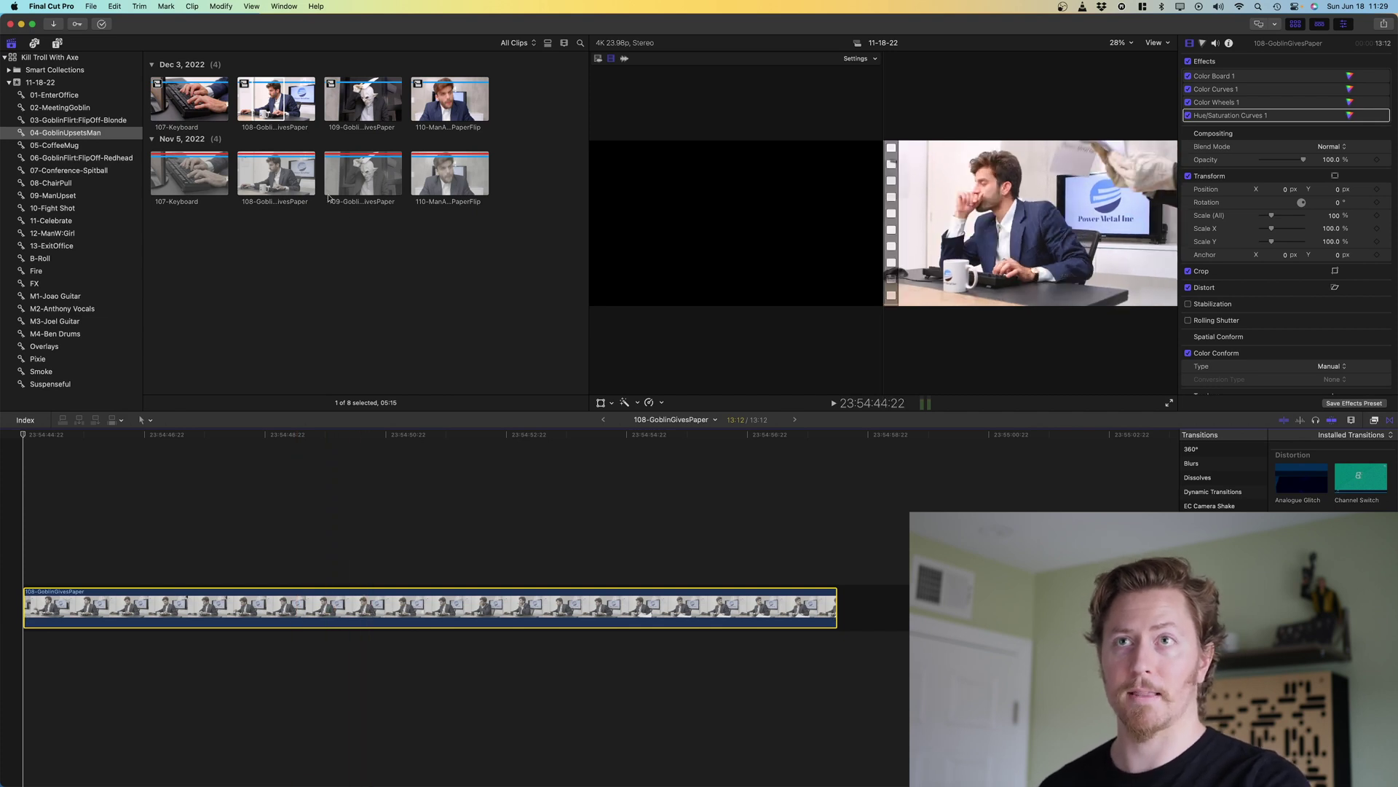
click(262, 102)
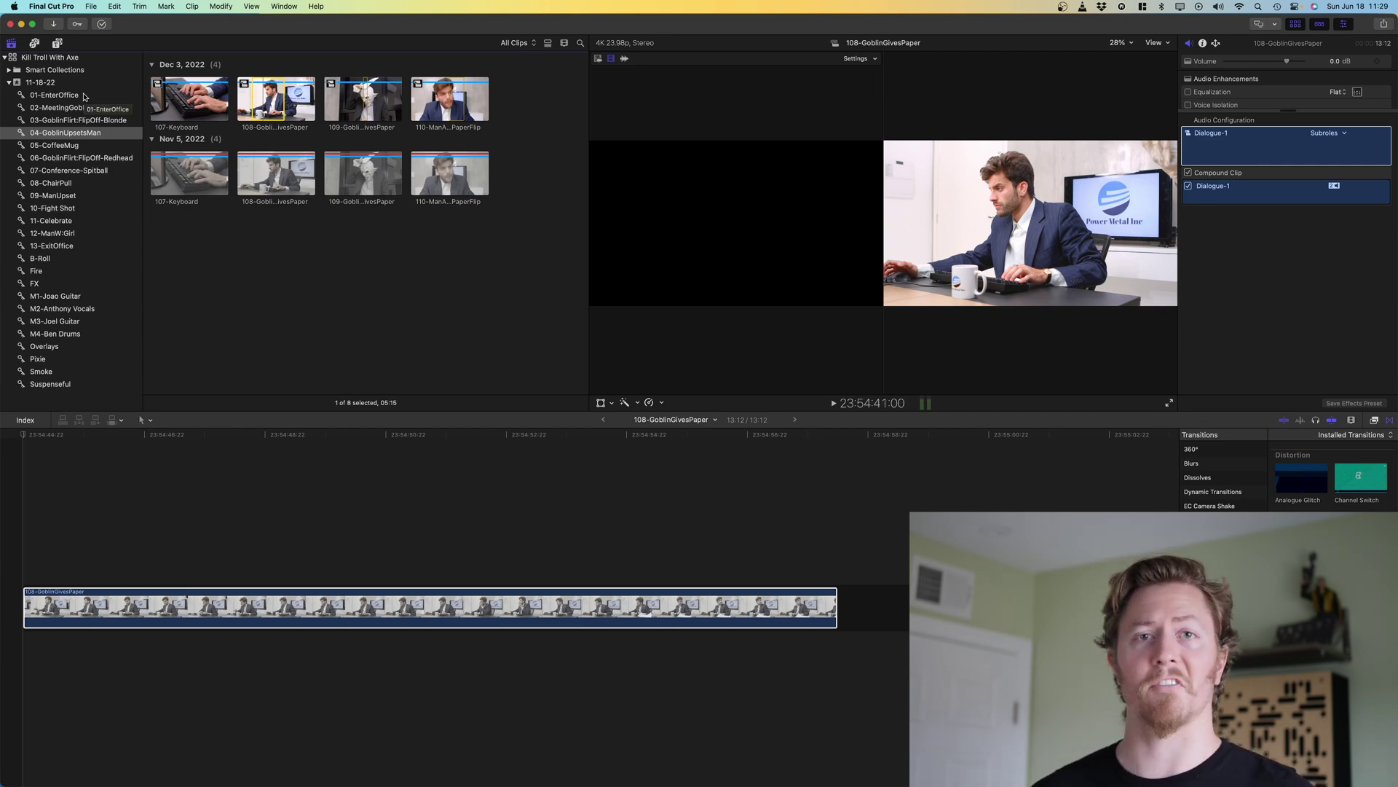
Split the 108-GoblinGivesPaper timeline clip at 23:54:51:07, select each half to compare their color effects, and undo the split
click(410, 606)
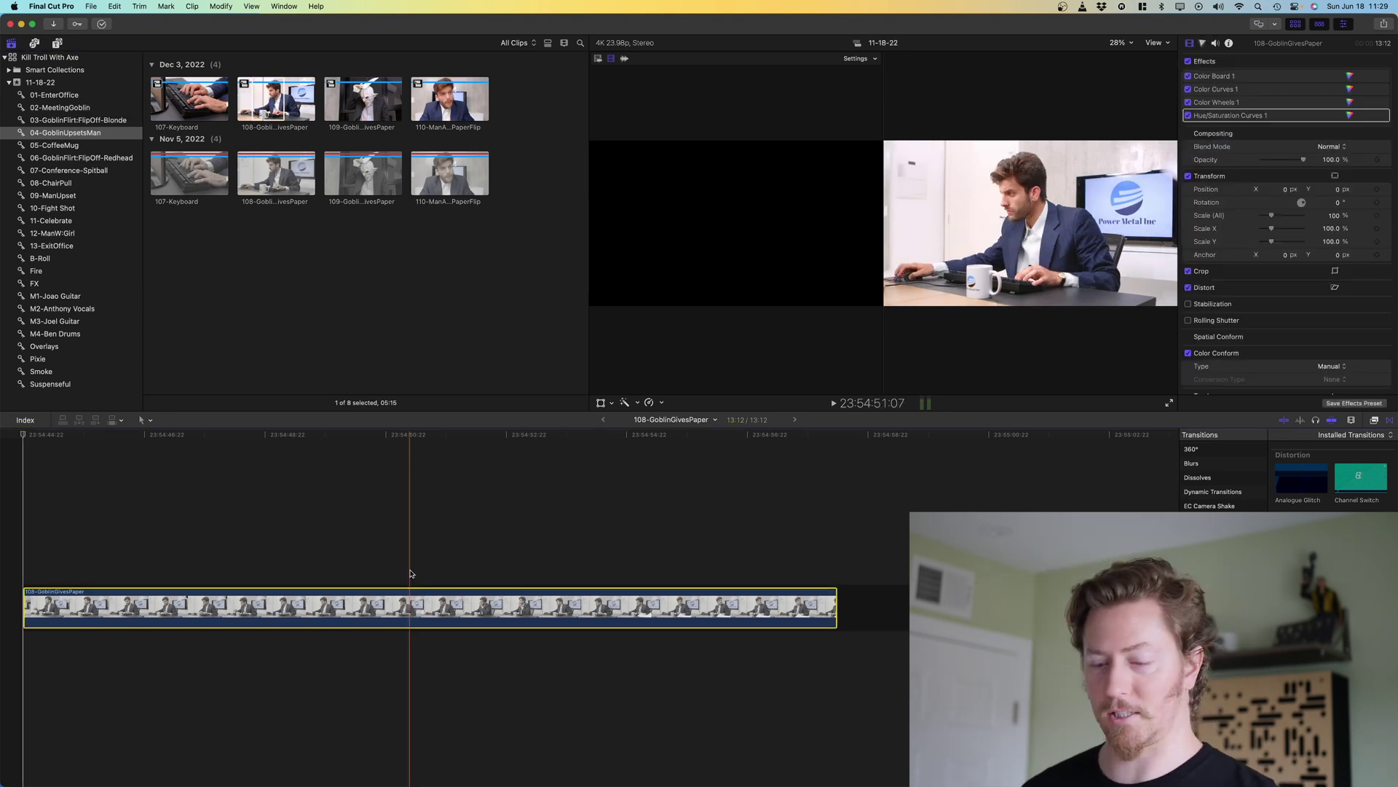
key(super+b)
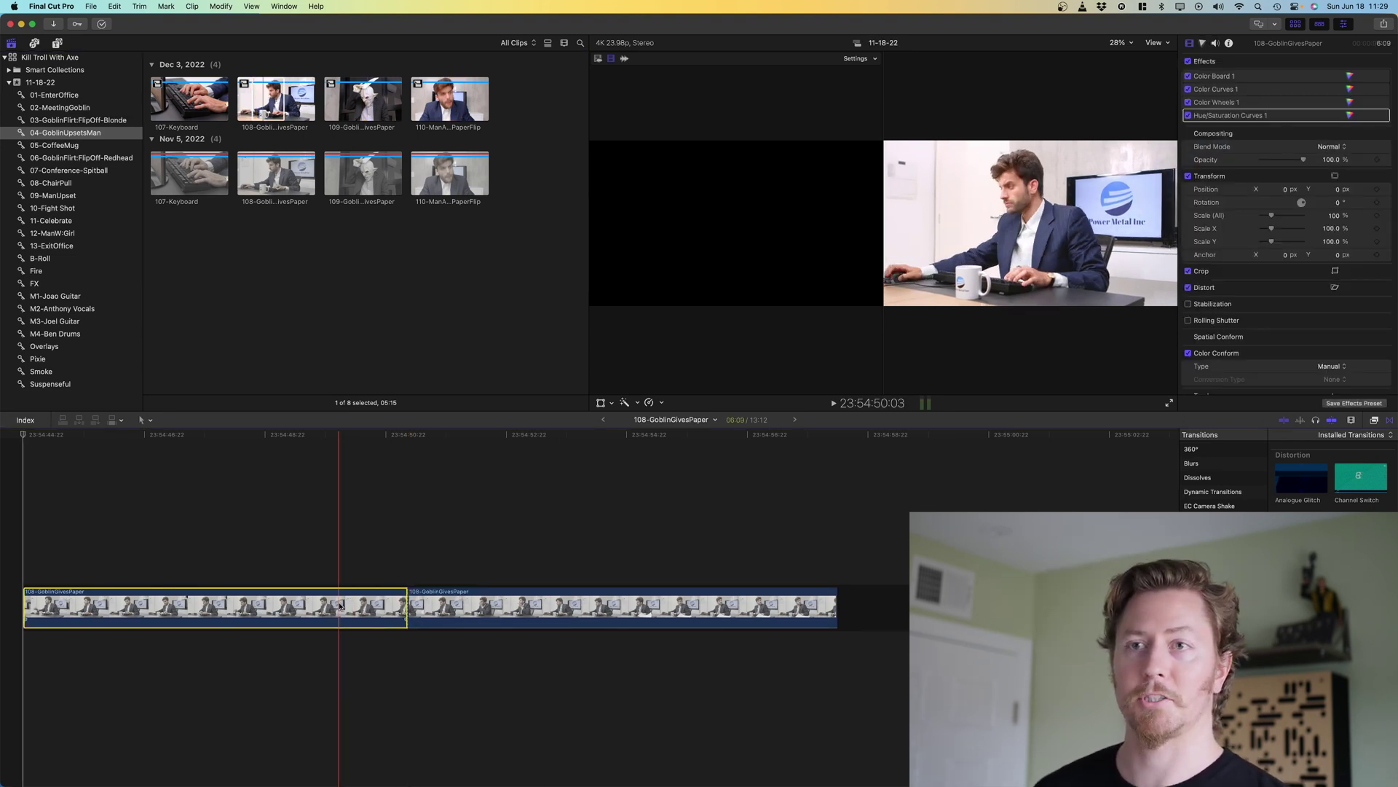
click(570, 616)
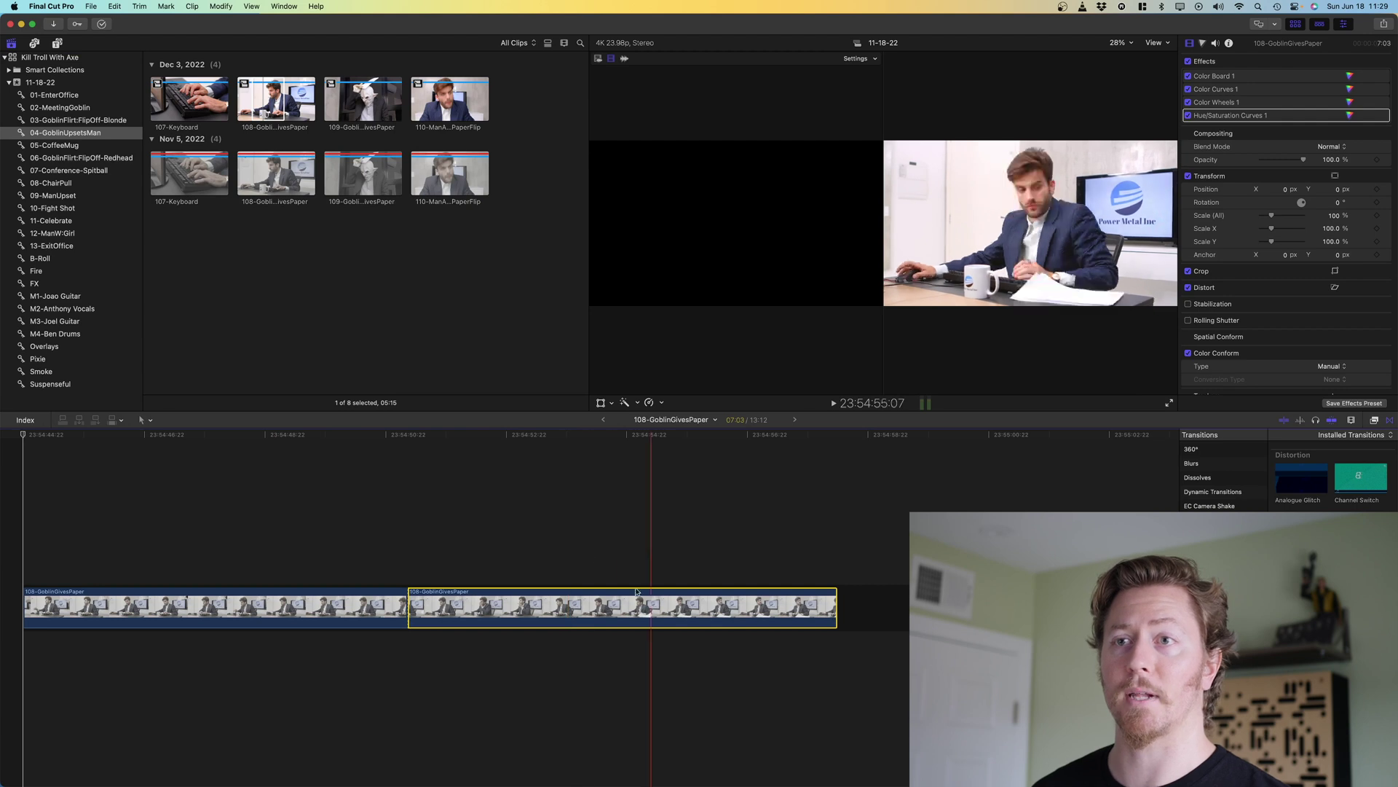
click(349, 608)
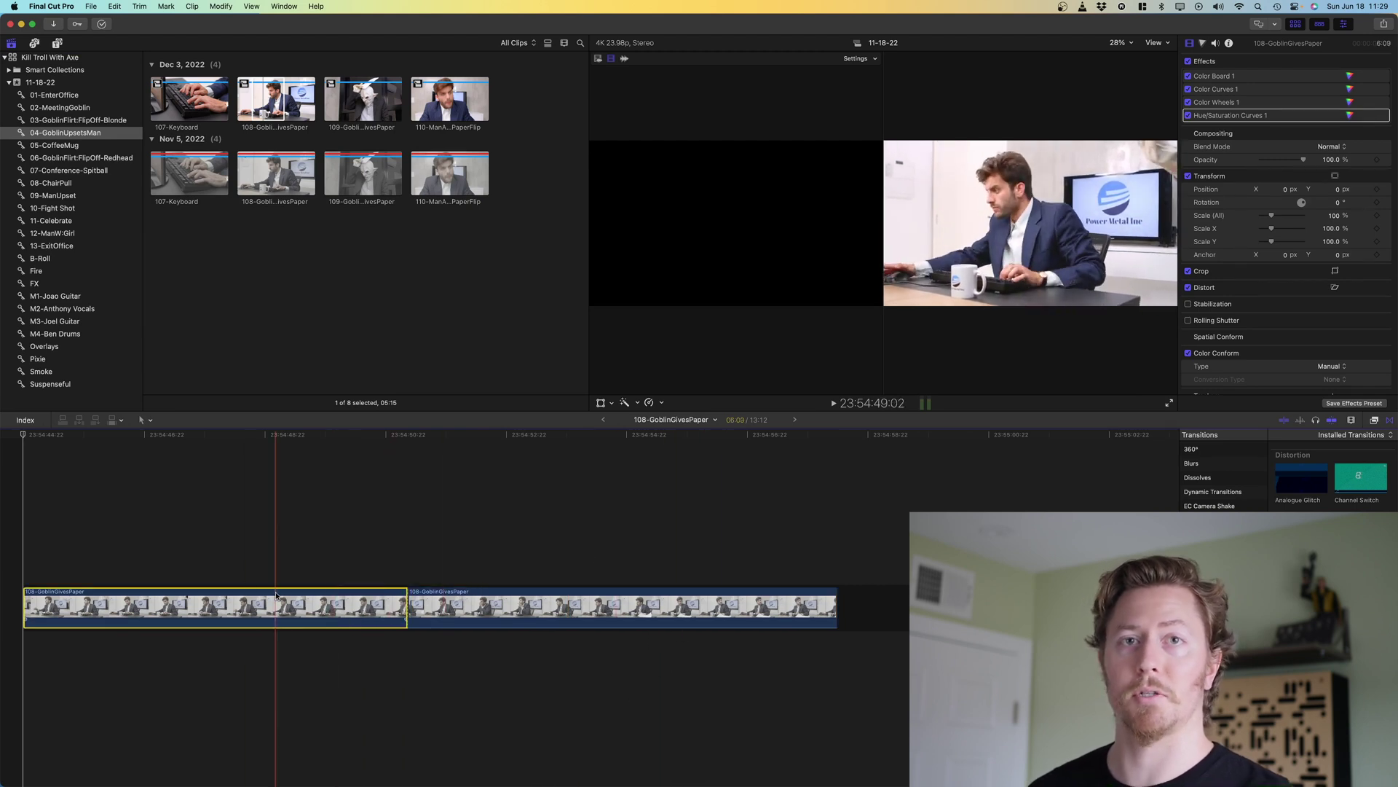
click(268, 90)
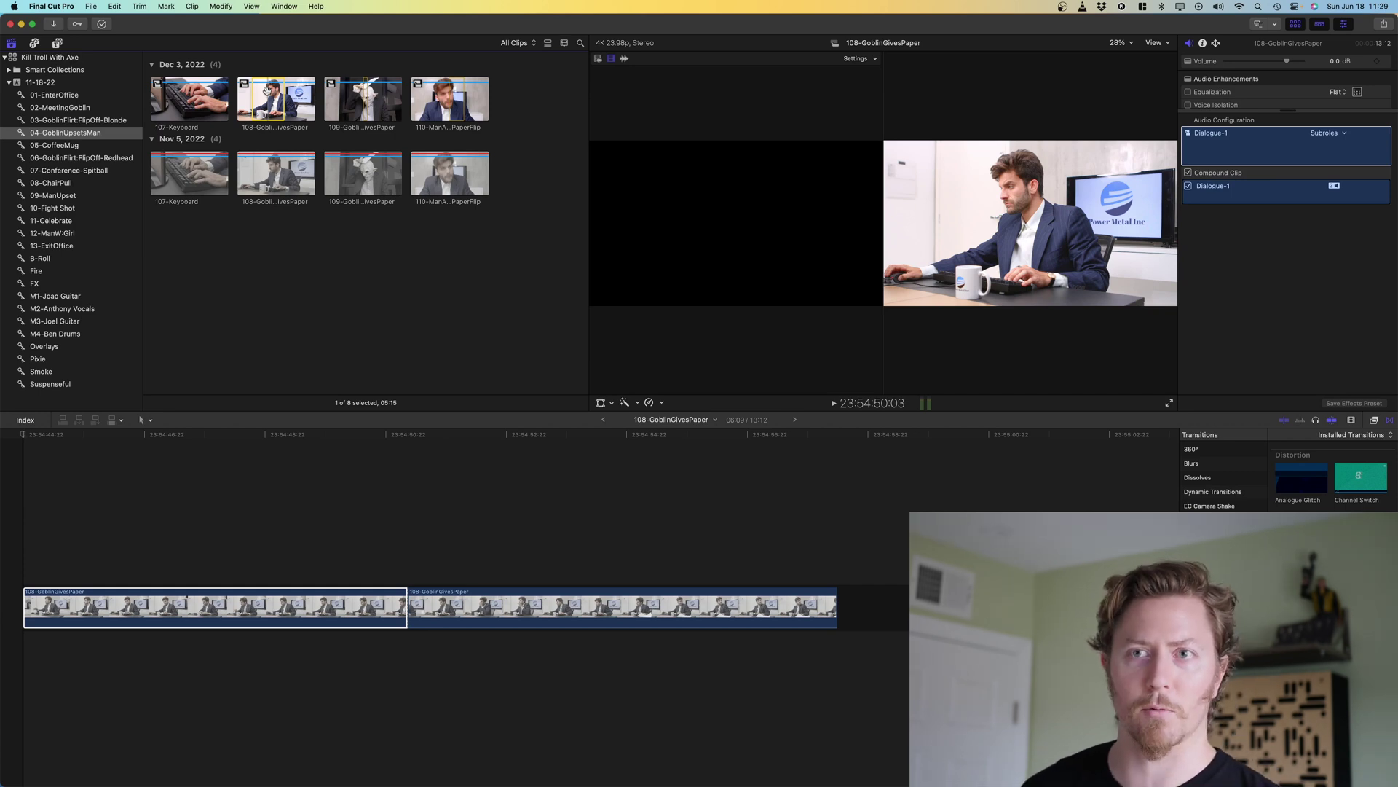
click(450, 529)
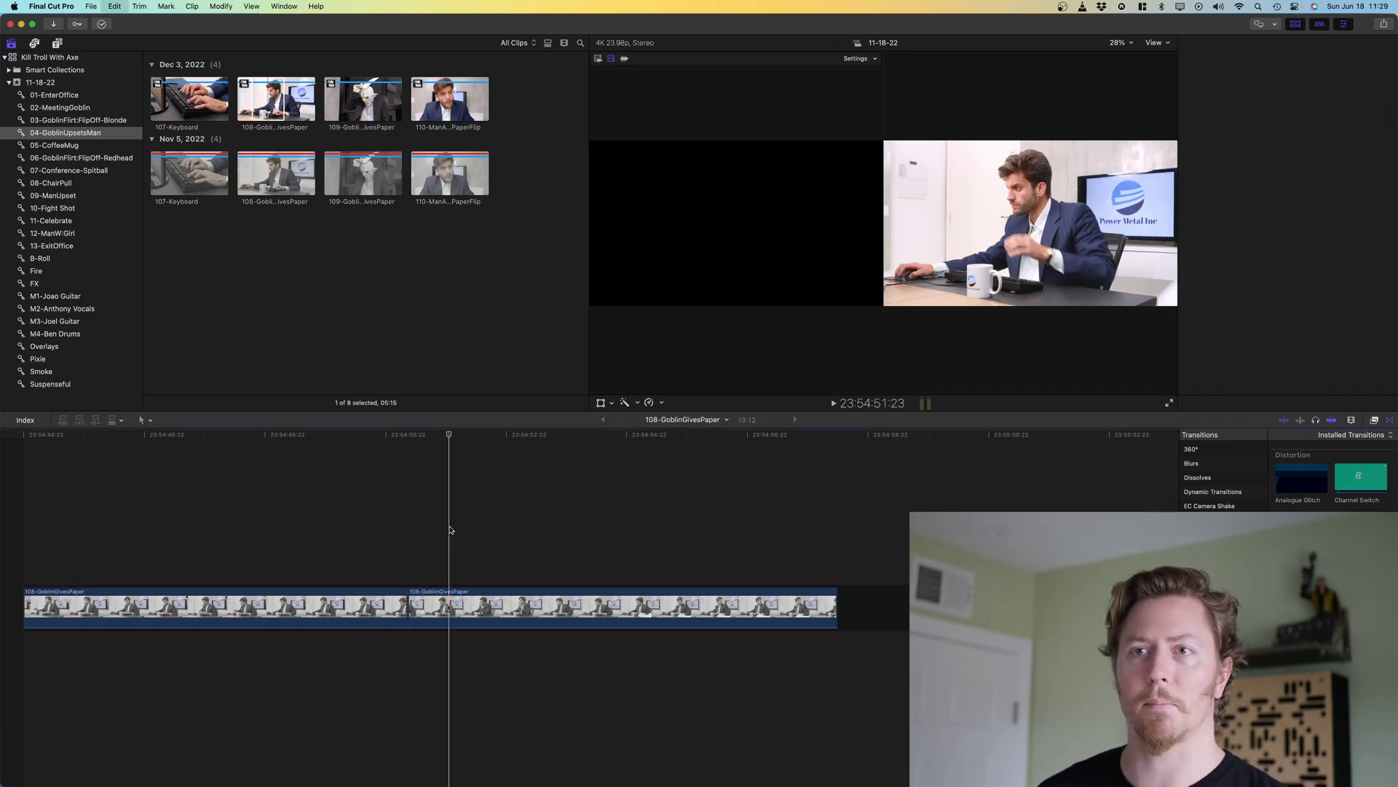
key(super+z)
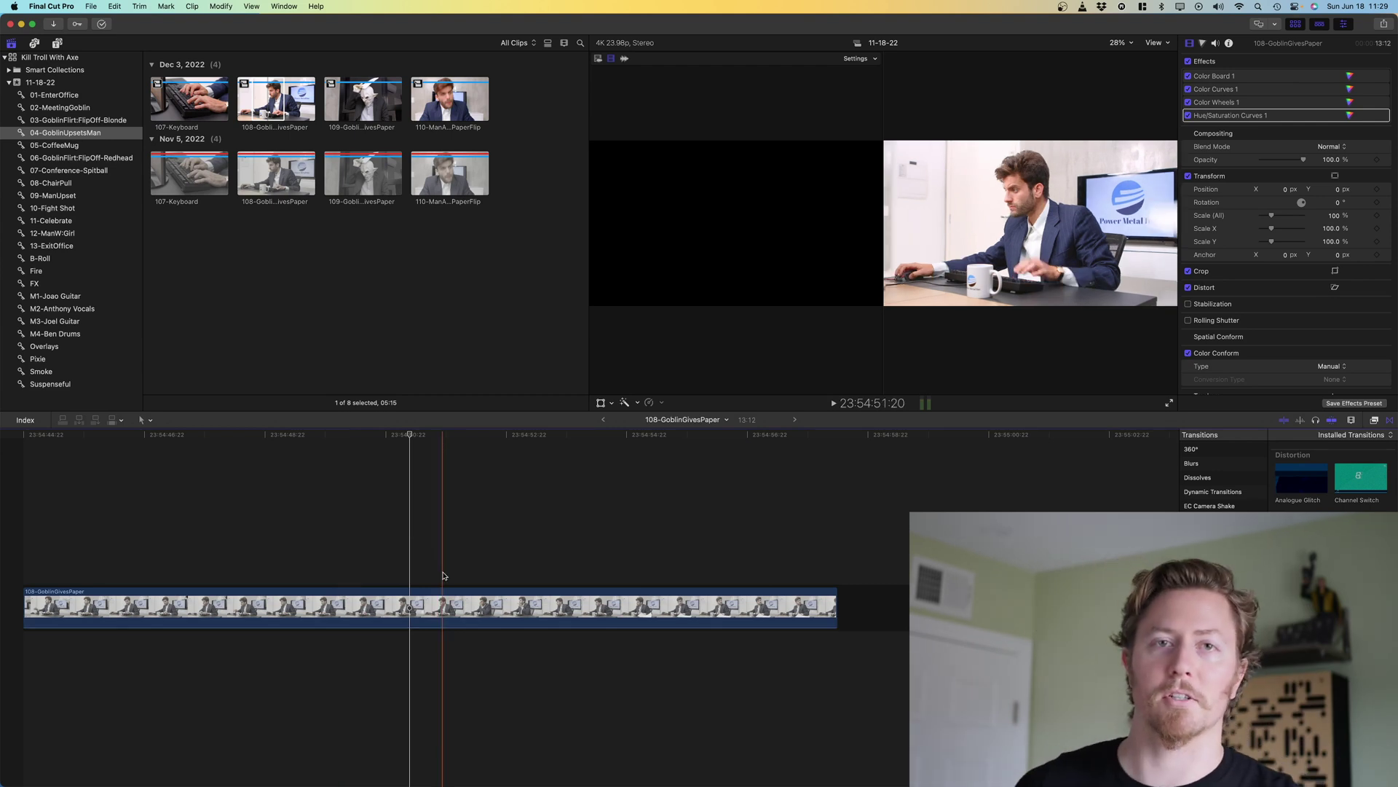
With the clip's corrections turned off, open Color Board 1's Exposure settings in the Color & Effects workspace and re-enable that correction
click(444, 606)
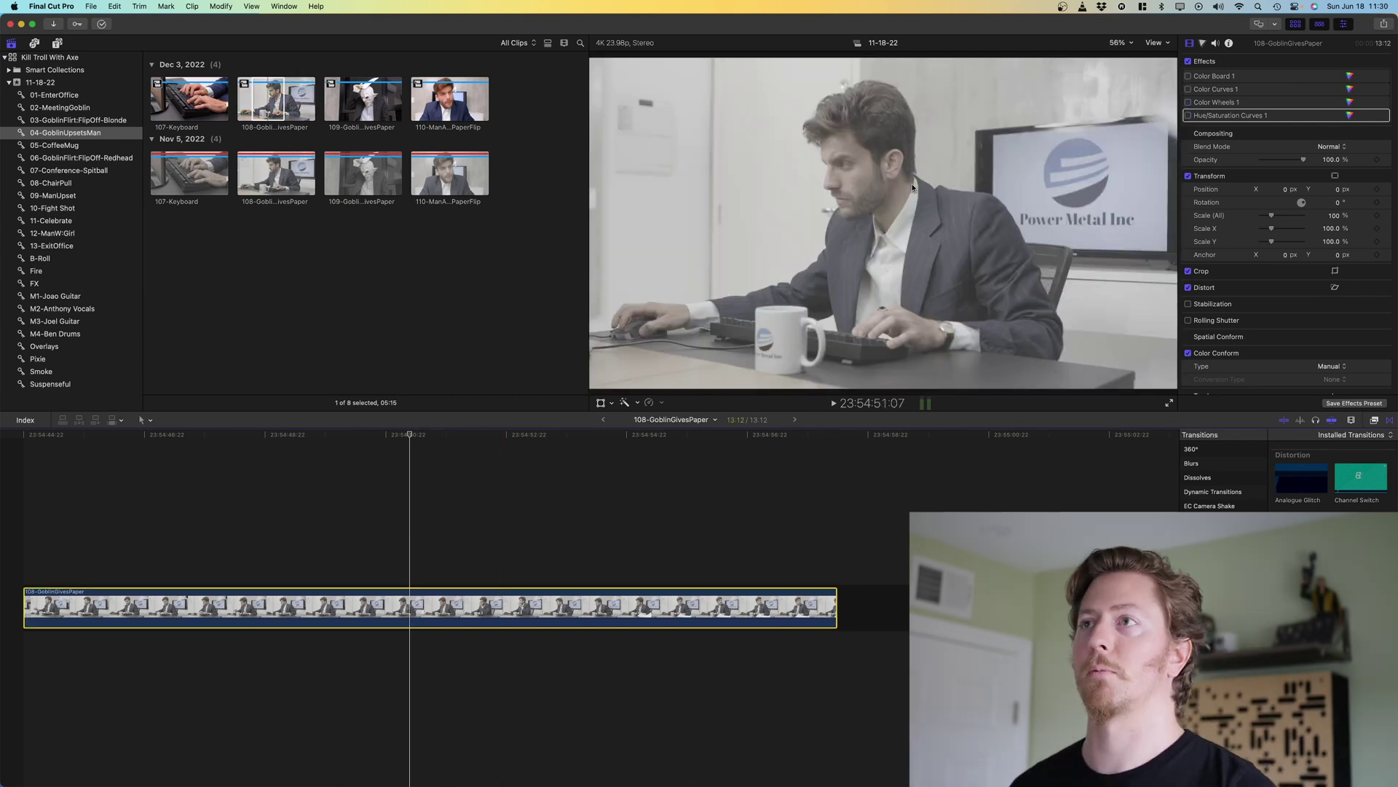
click(1209, 77)
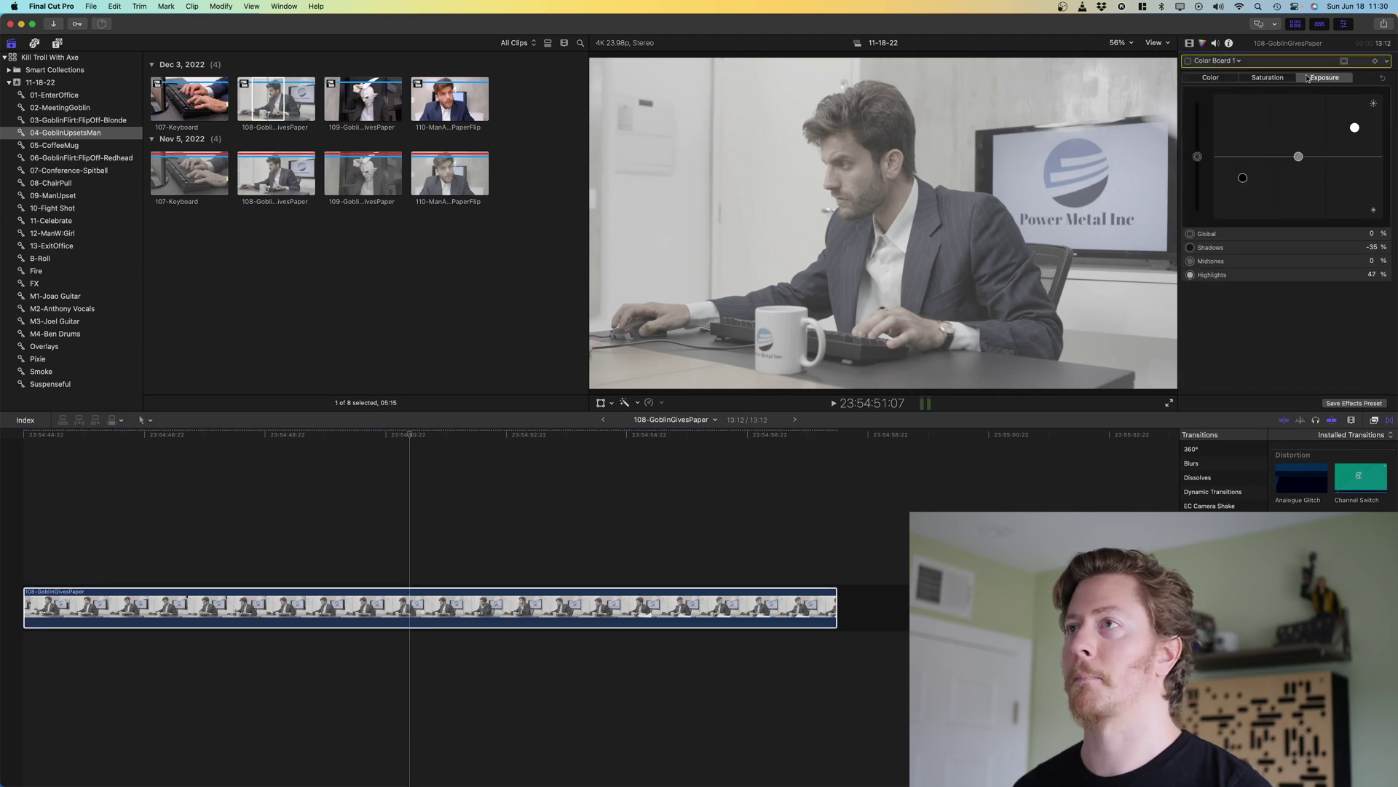
key(ctrl+shift+2)
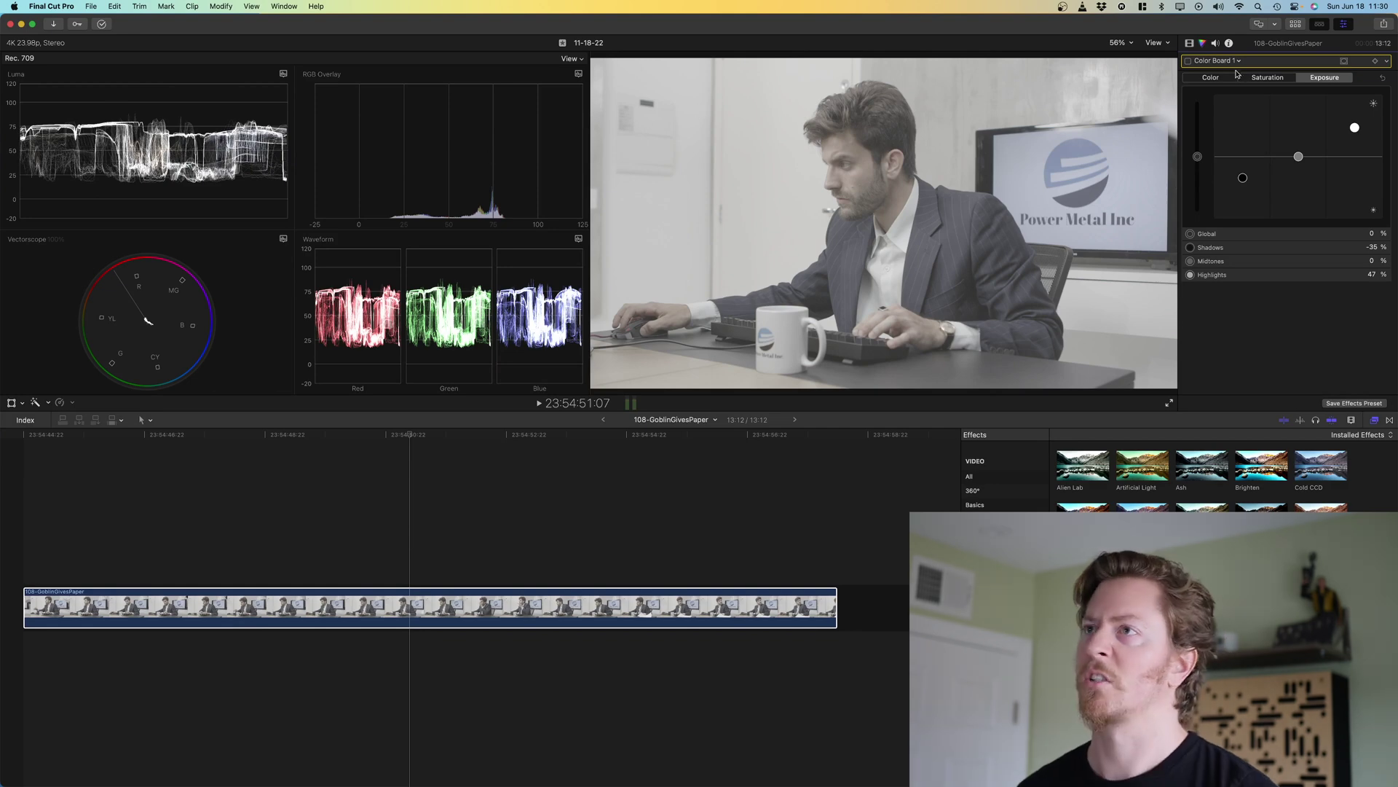
click(1189, 62)
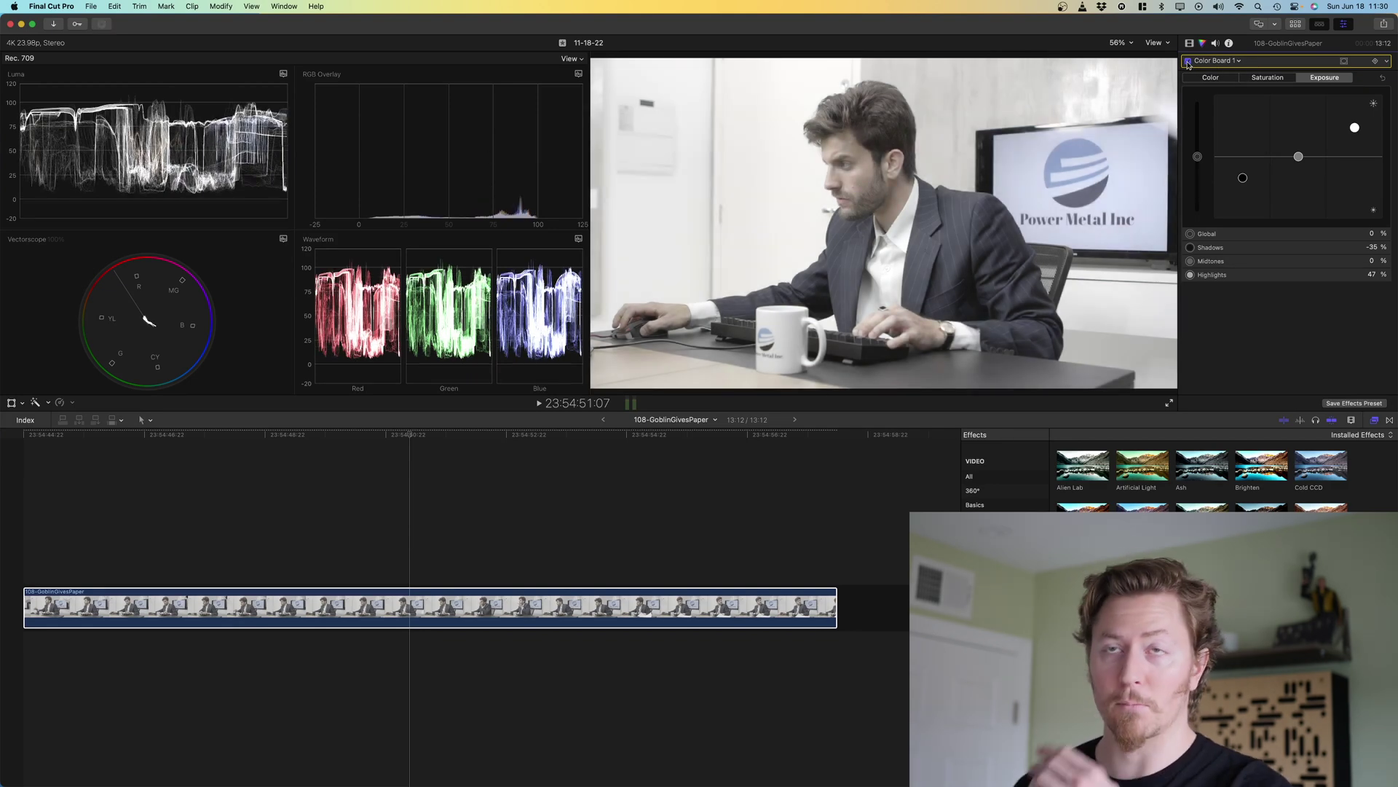
Show the clip's Color Curves 1 correction with its luma curve and re-enable it
click(1218, 61)
click(1231, 87)
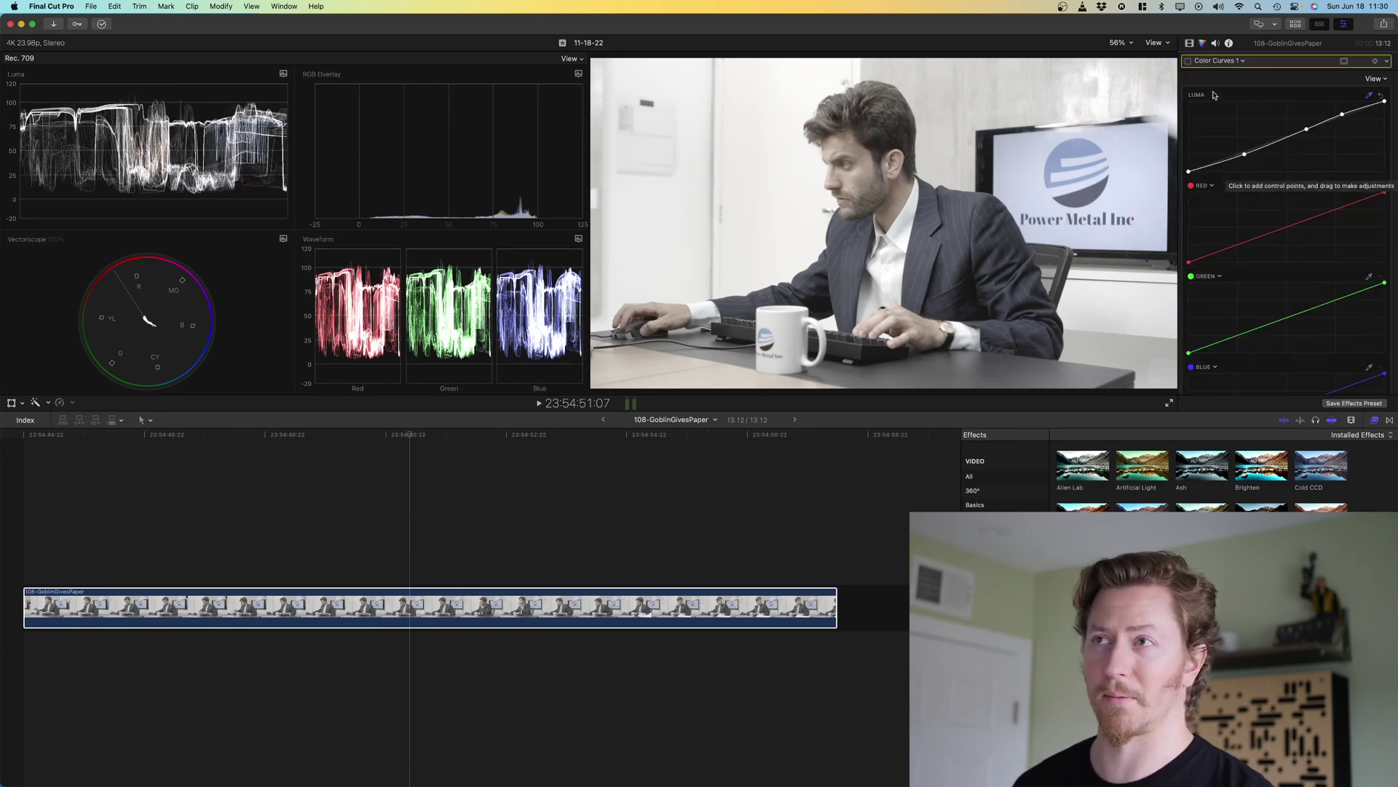
click(1188, 61)
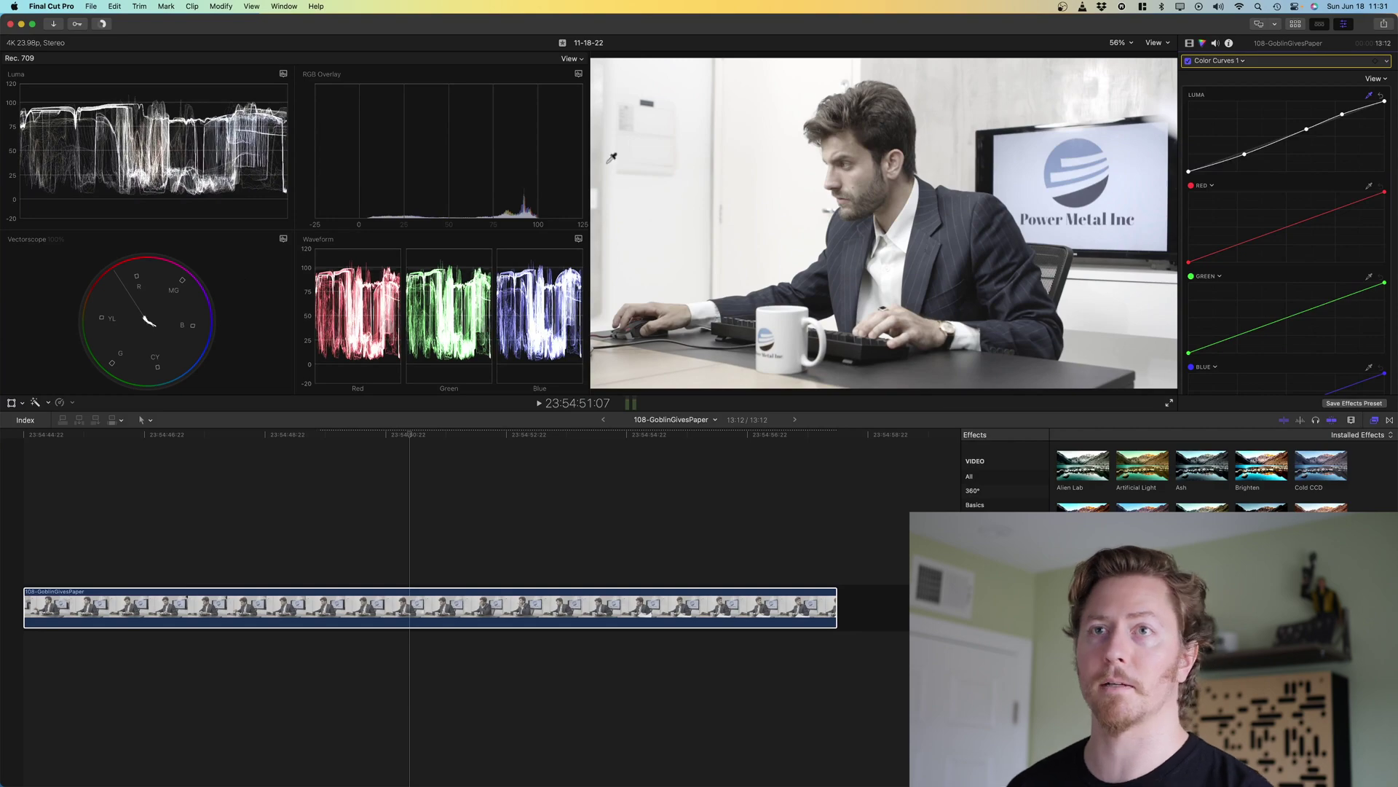
Switch to Finder, preview the Color Grading Notes to review the exposure and contrast curve section, and close the preview
key(ctrl+Up)
click(181, 226)
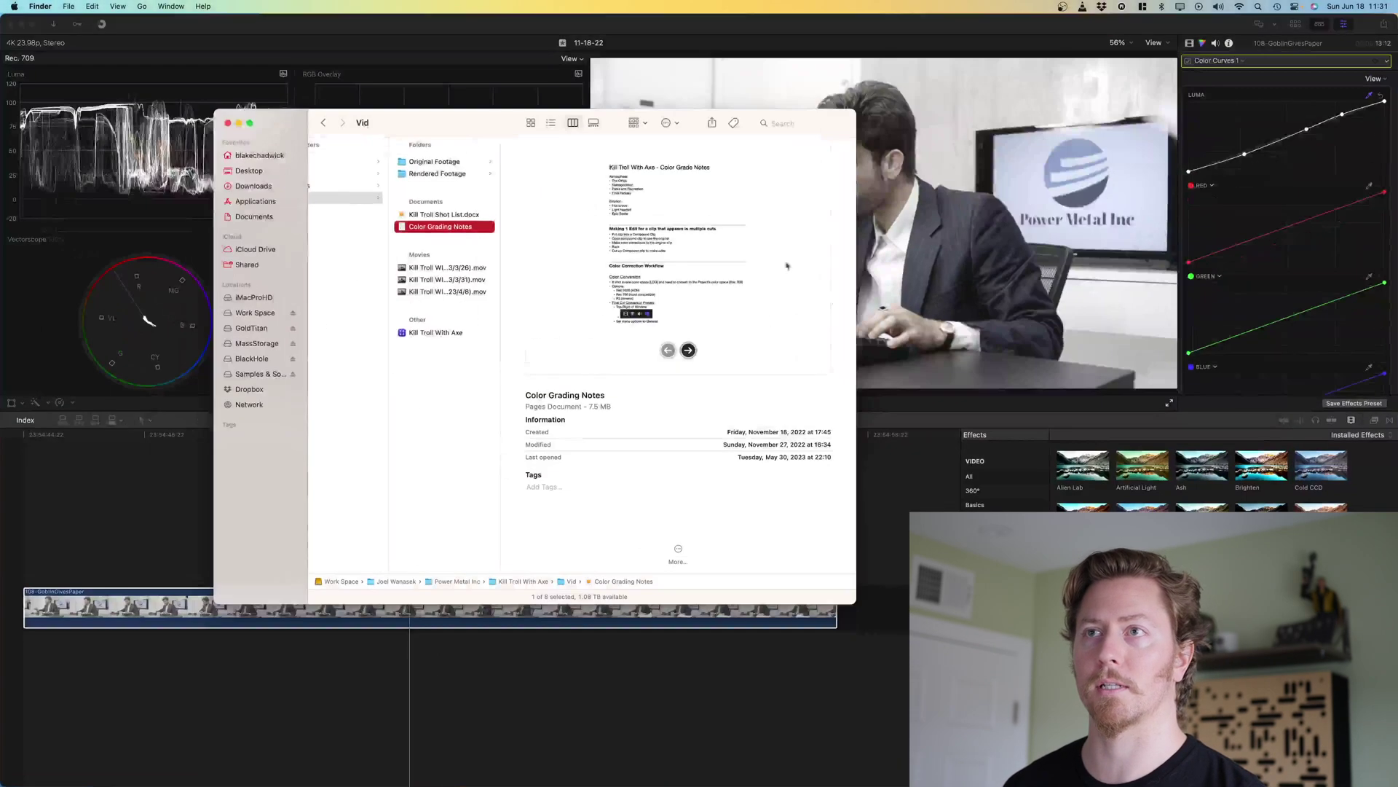
key(space)
scroll(691, 281, down, 10)
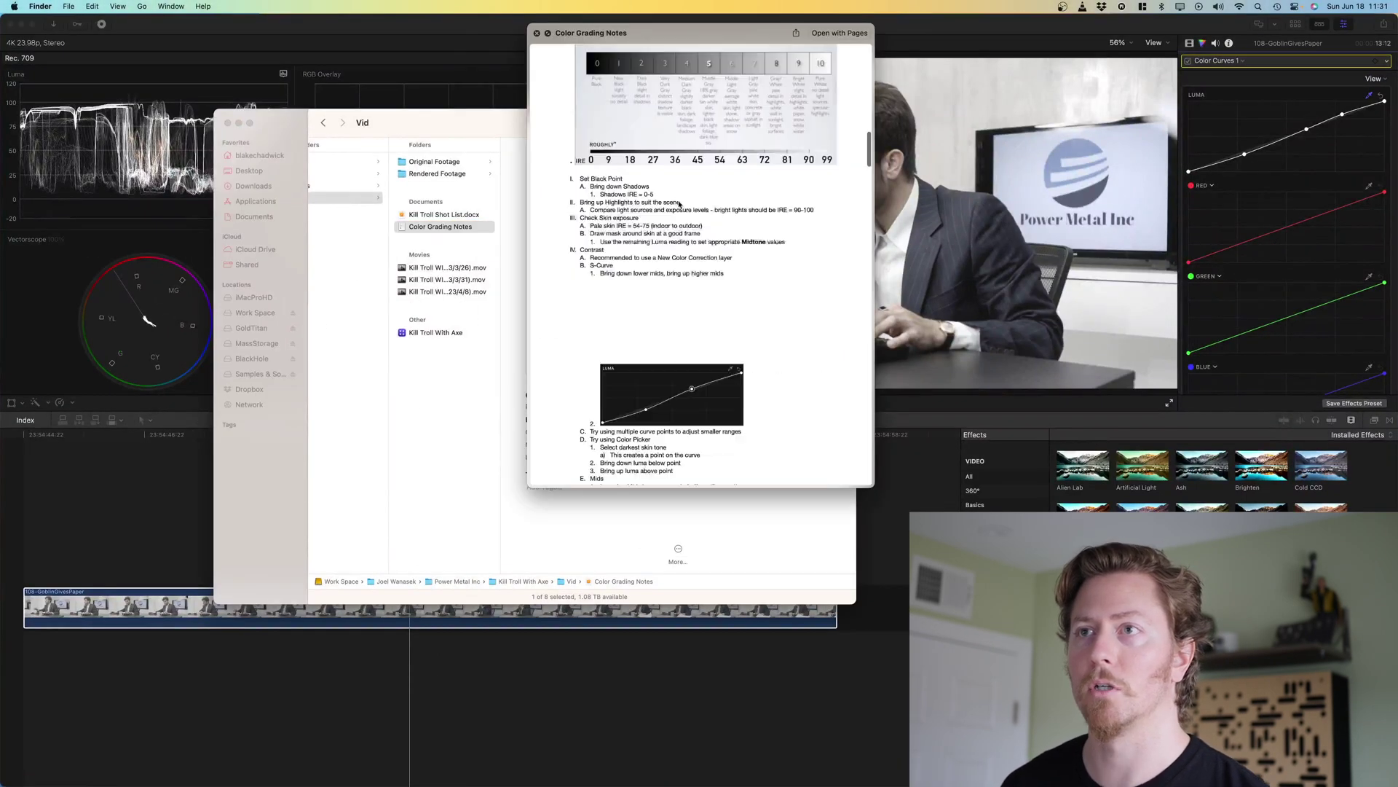
scroll(690, 281, down, 10)
key(space)
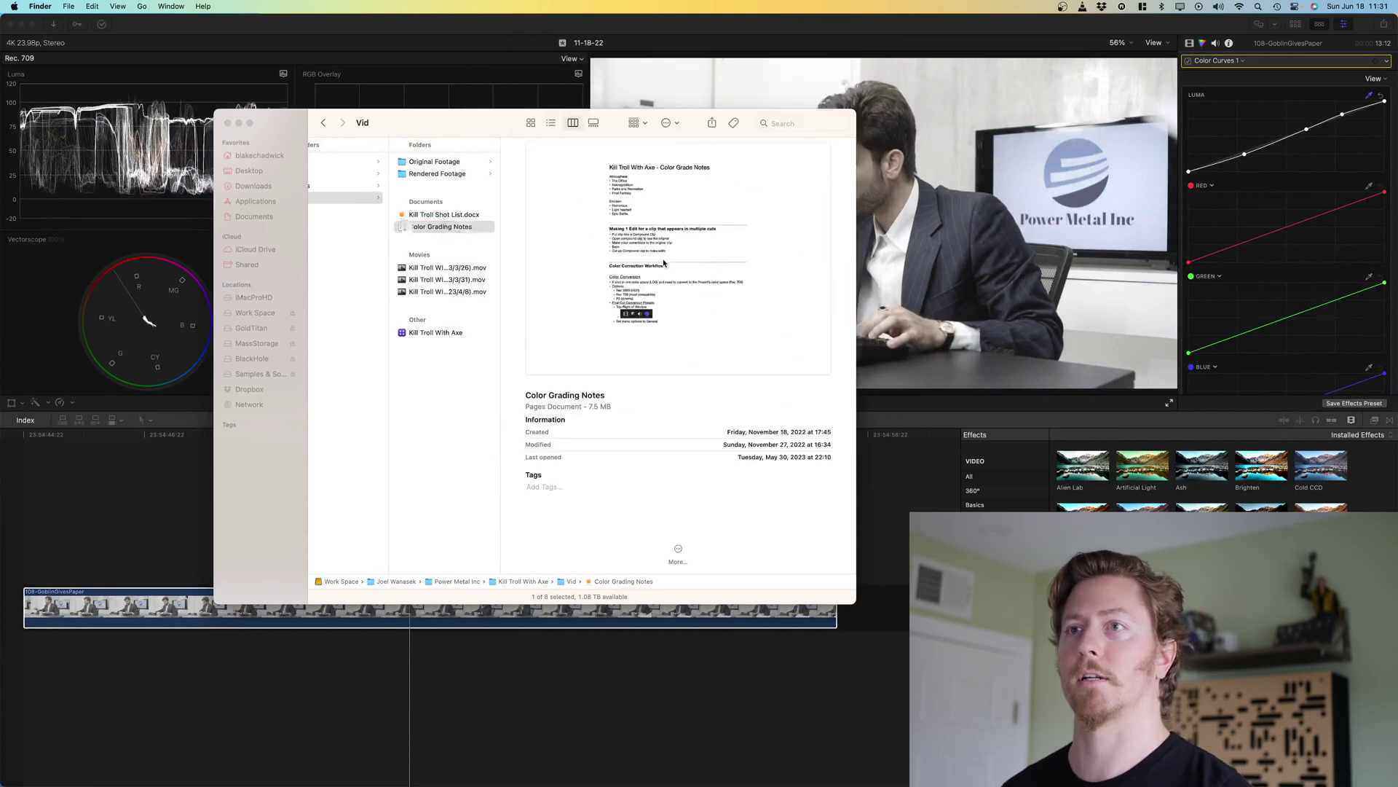
Switch back to Final Cut Pro, show the clip's Color Wheels 1 correction and re-enable it
click(1237, 64)
click(1236, 62)
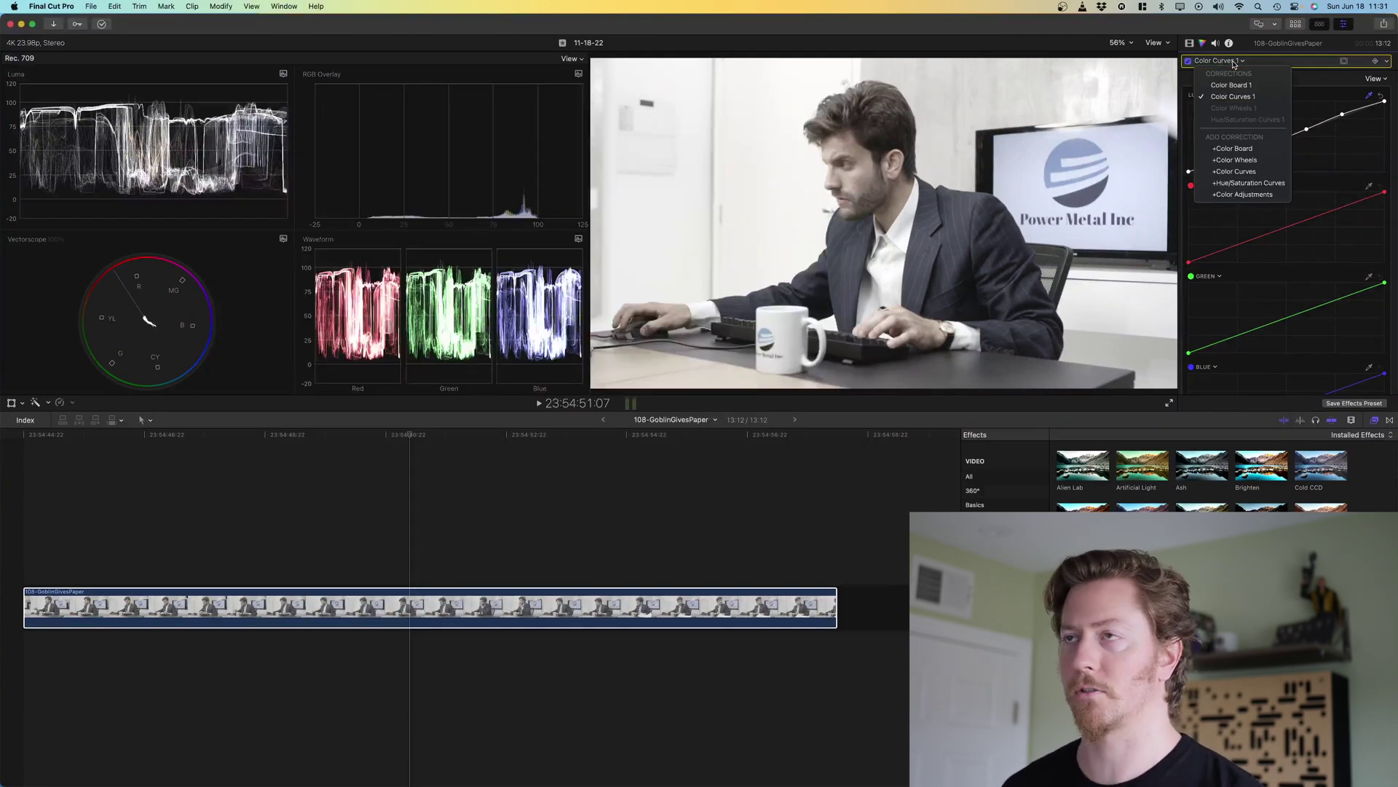
click(1253, 108)
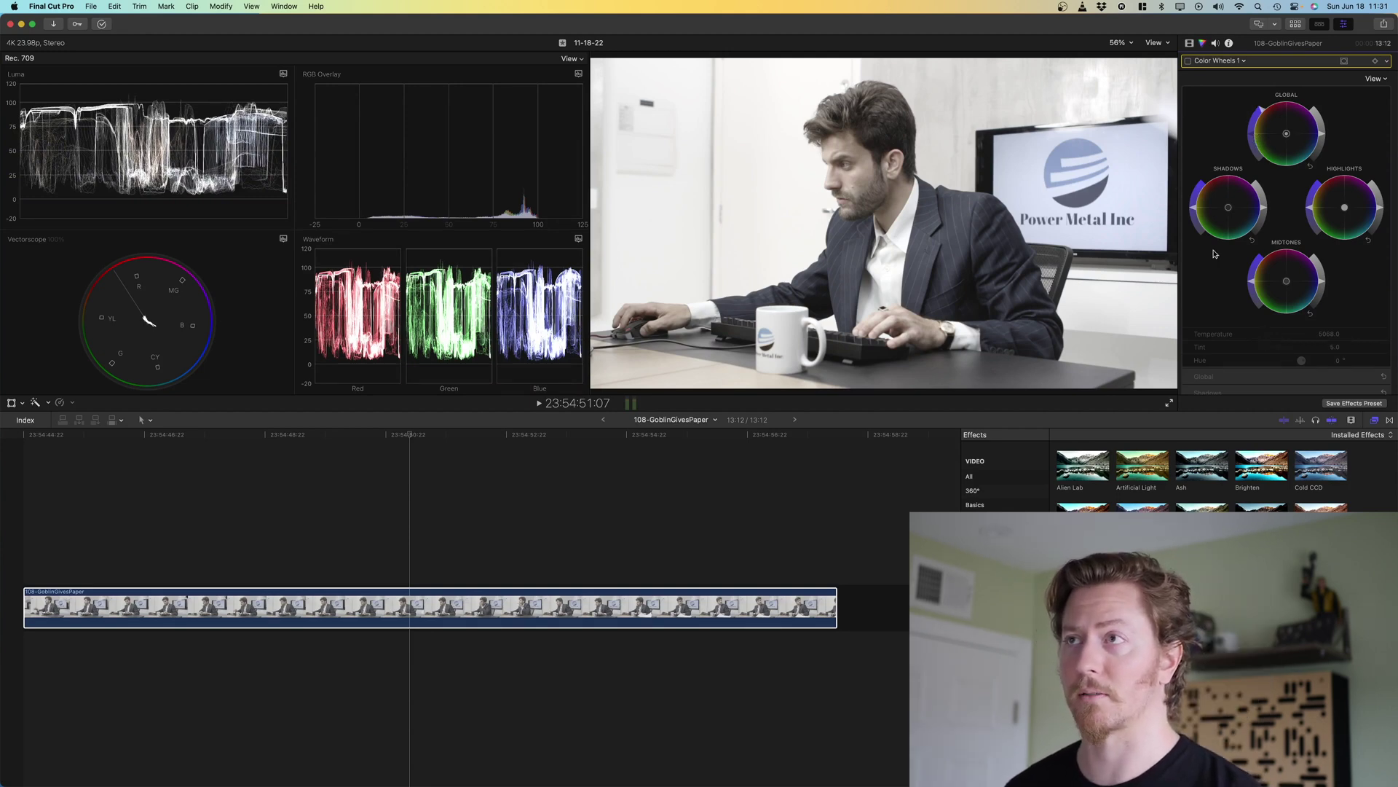
click(1188, 62)
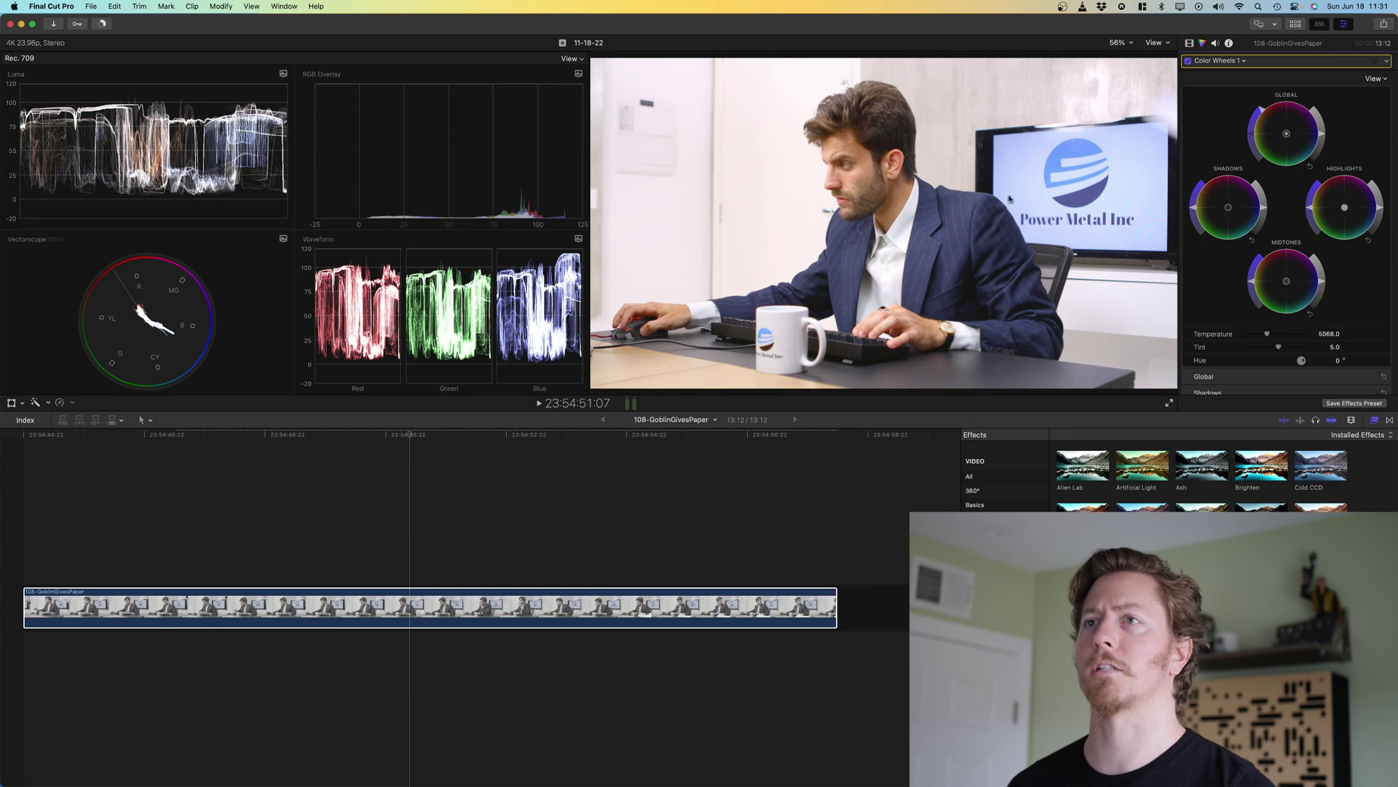
click(811, 281)
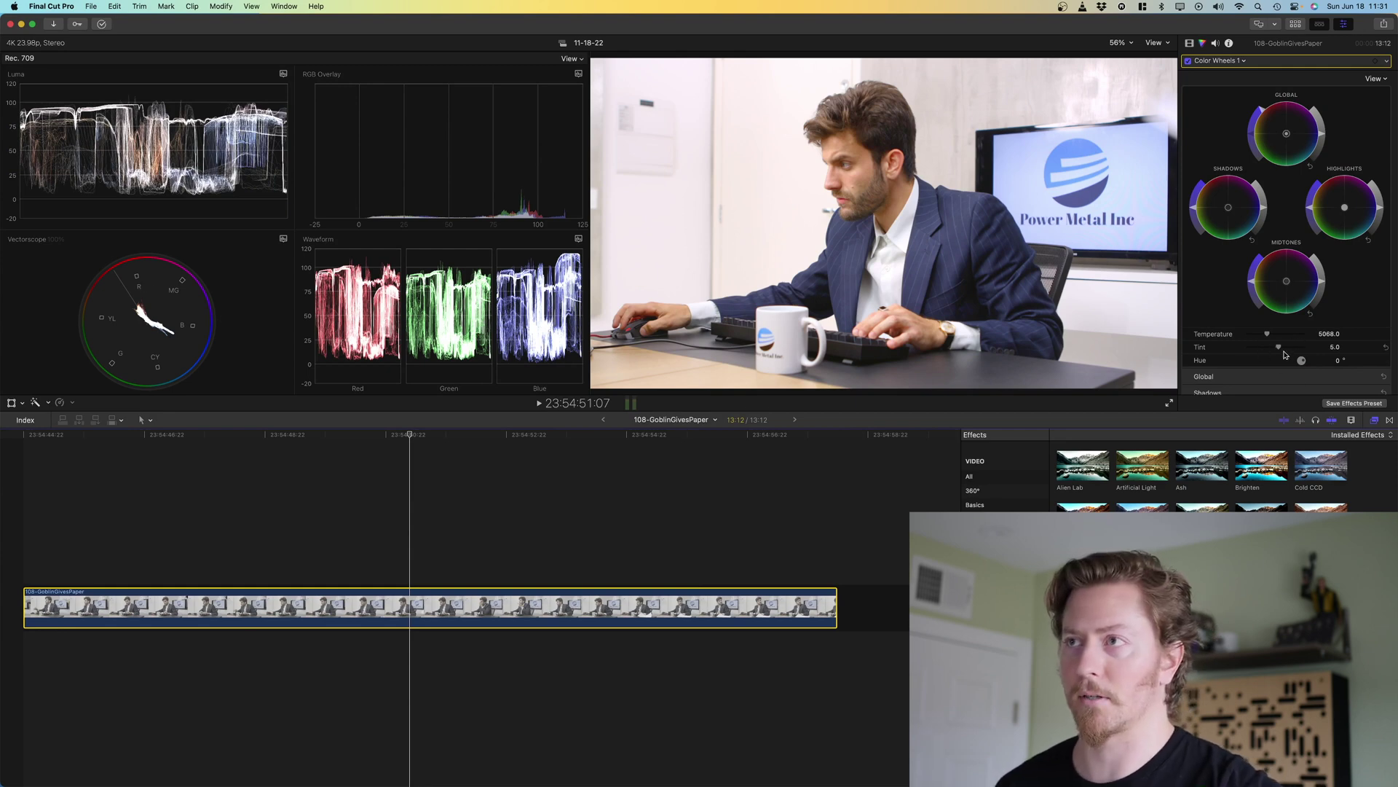
Show Hue/Saturation Curves 1, toggle it to compare the skin tones, leave it enabled and return to the clip's effects list
click(1219, 61)
click(1231, 119)
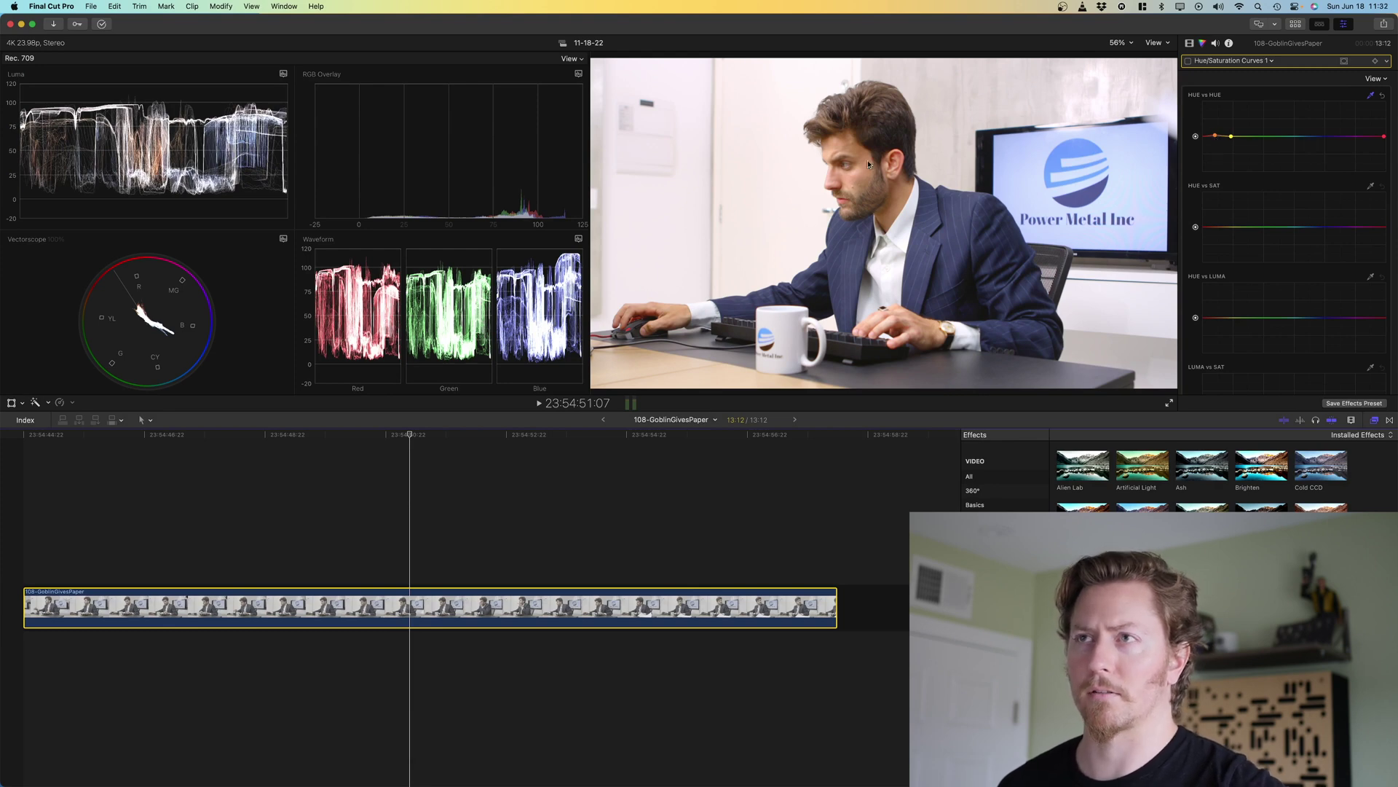
click(1188, 61)
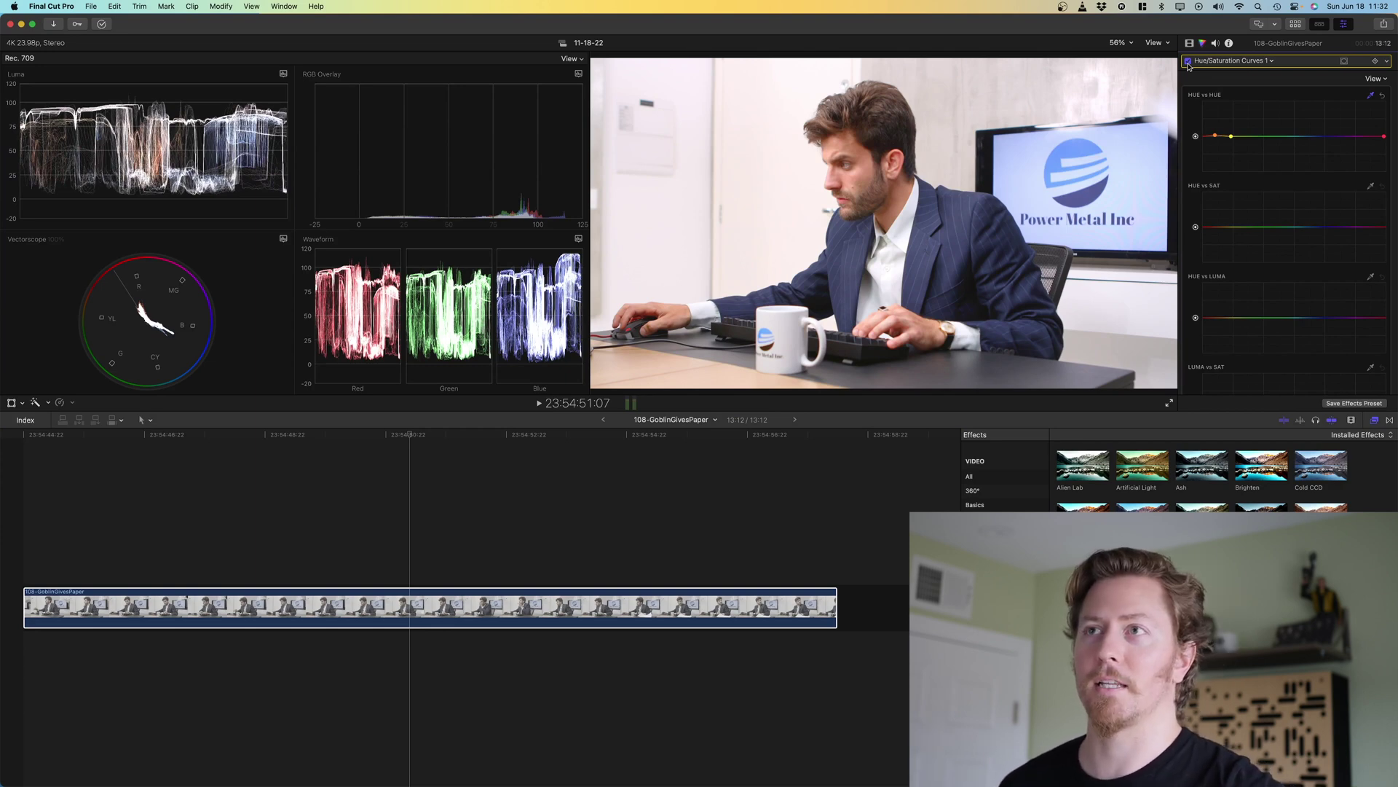
click(1188, 61)
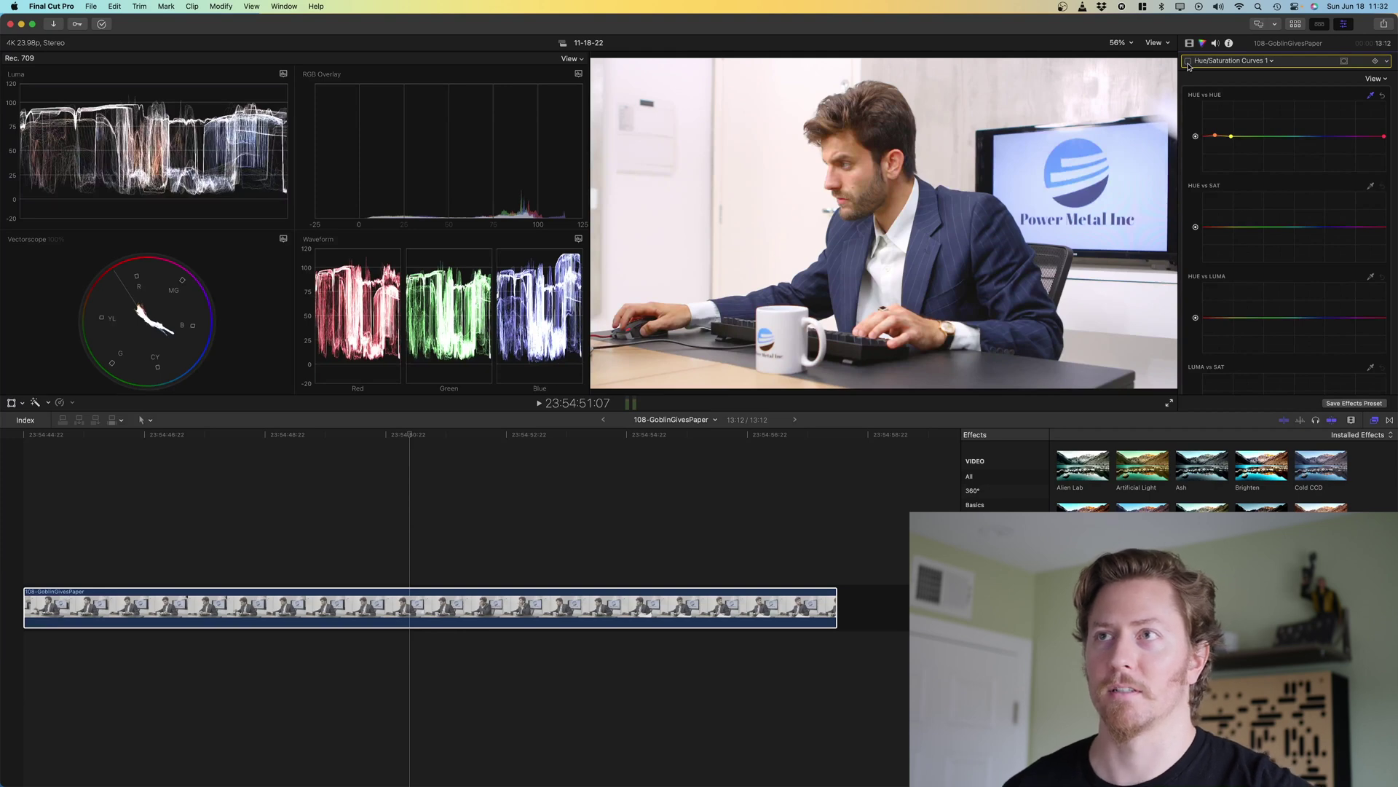
click(1189, 61)
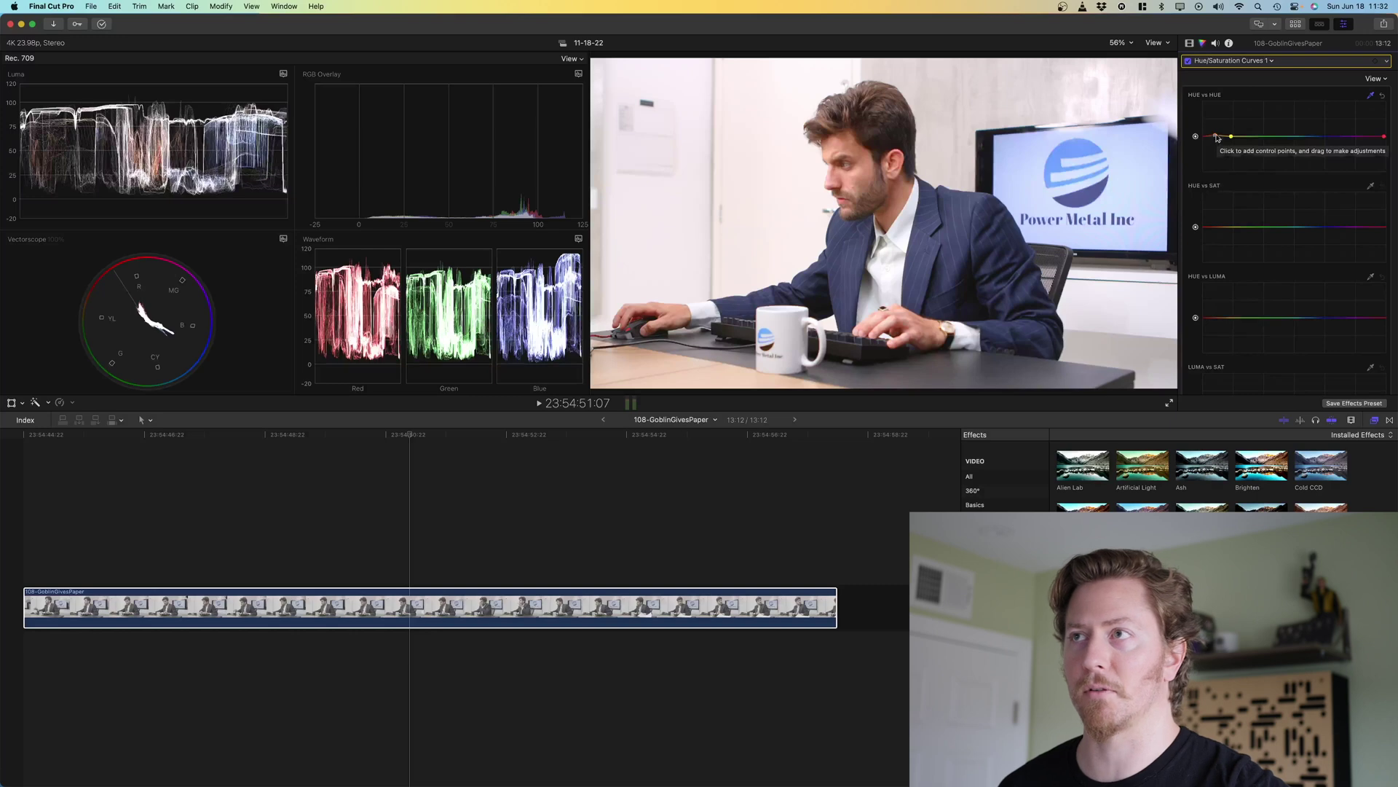
key(ctrl+Tab)
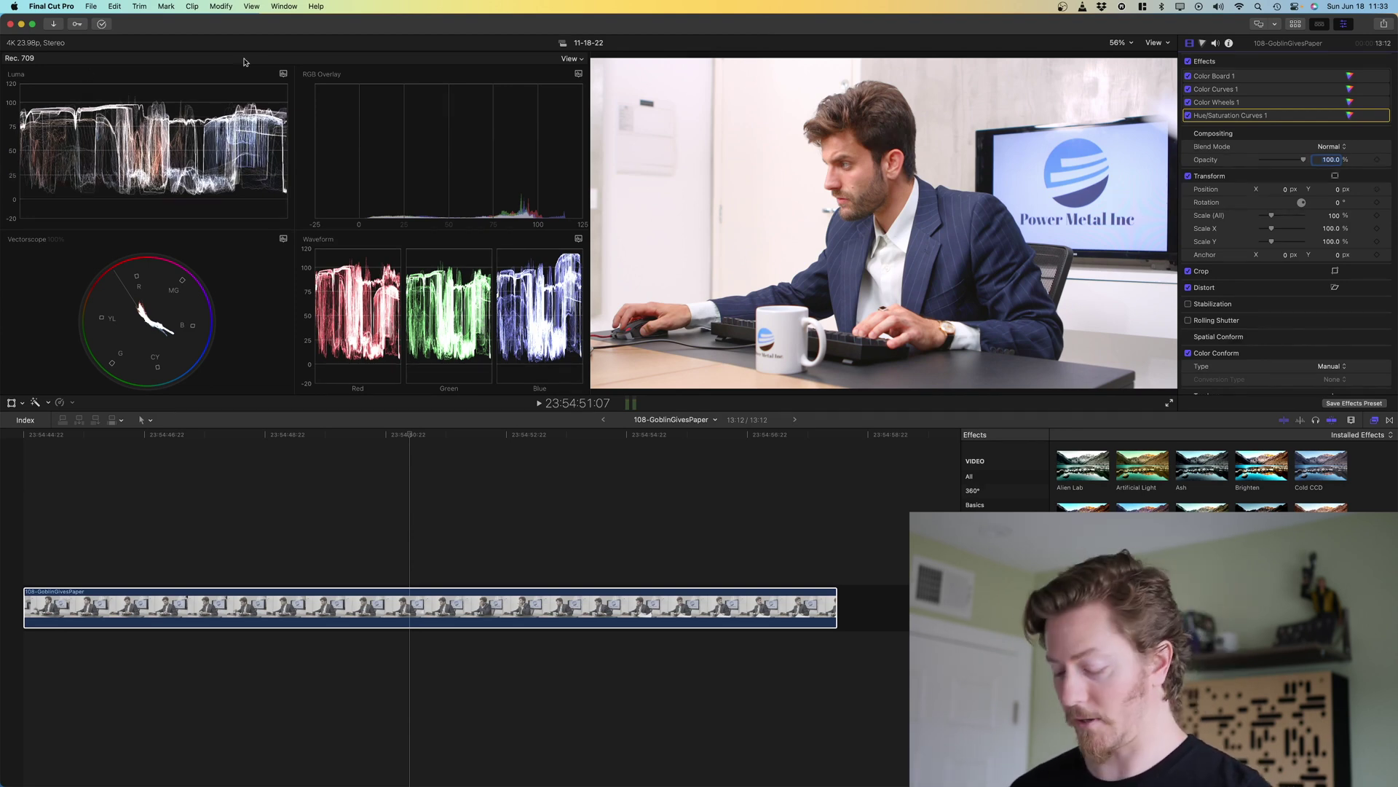
Show the browser again and look through several scene keyword collections, including 07-Conference, 08-ChairPull and 13-ExitOffice, ending on the M1 guitar collection
key(ctrl+super+1)
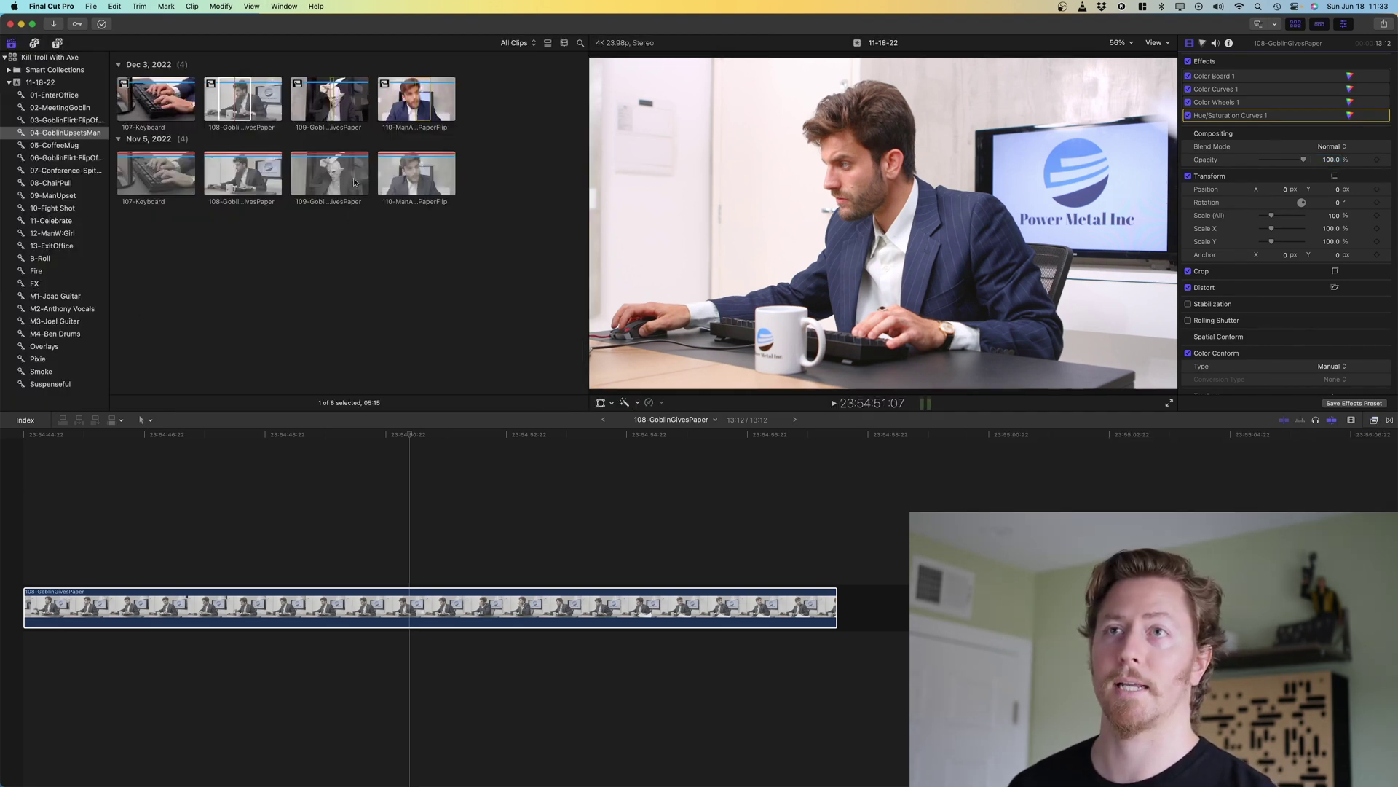
key(super+1)
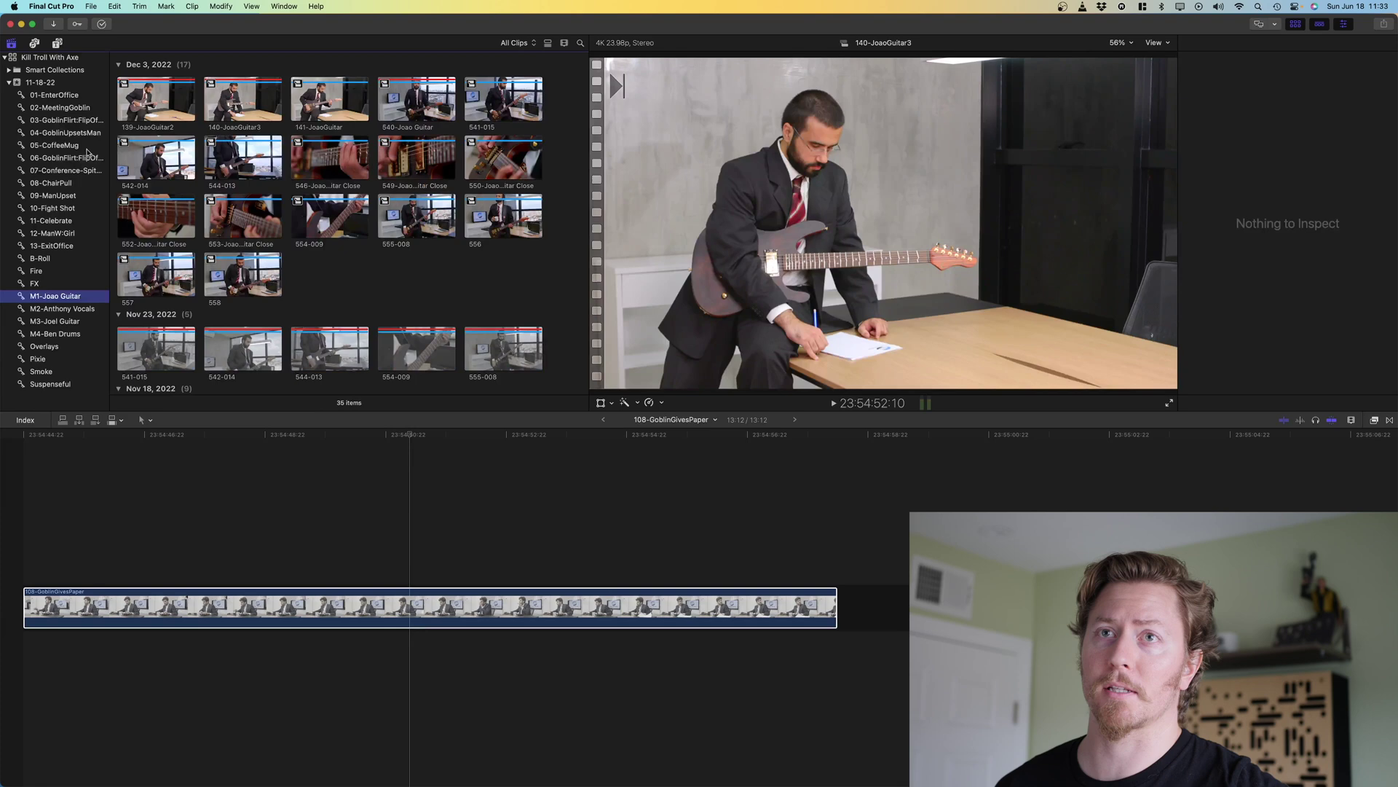
click(67, 184)
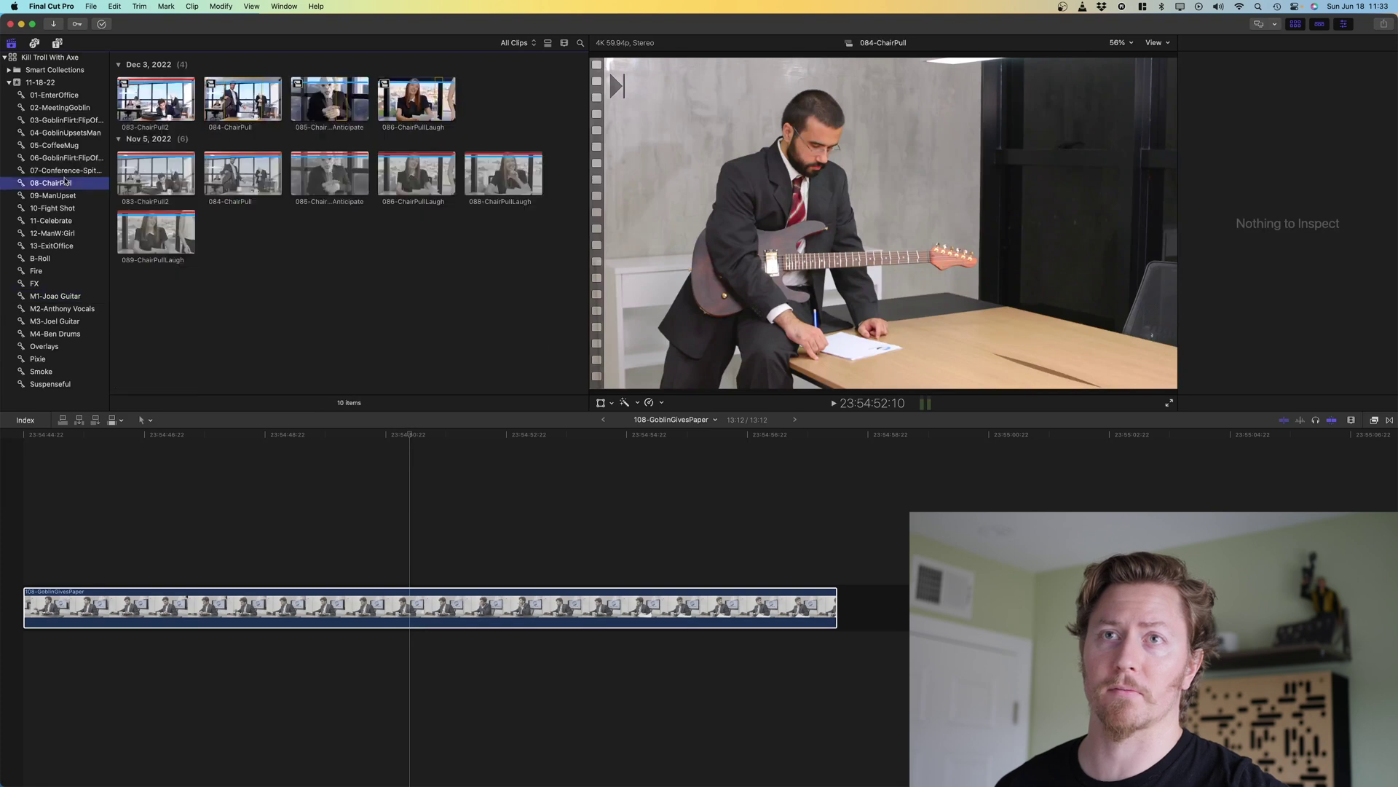
click(65, 146)
click(63, 185)
click(59, 121)
click(62, 171)
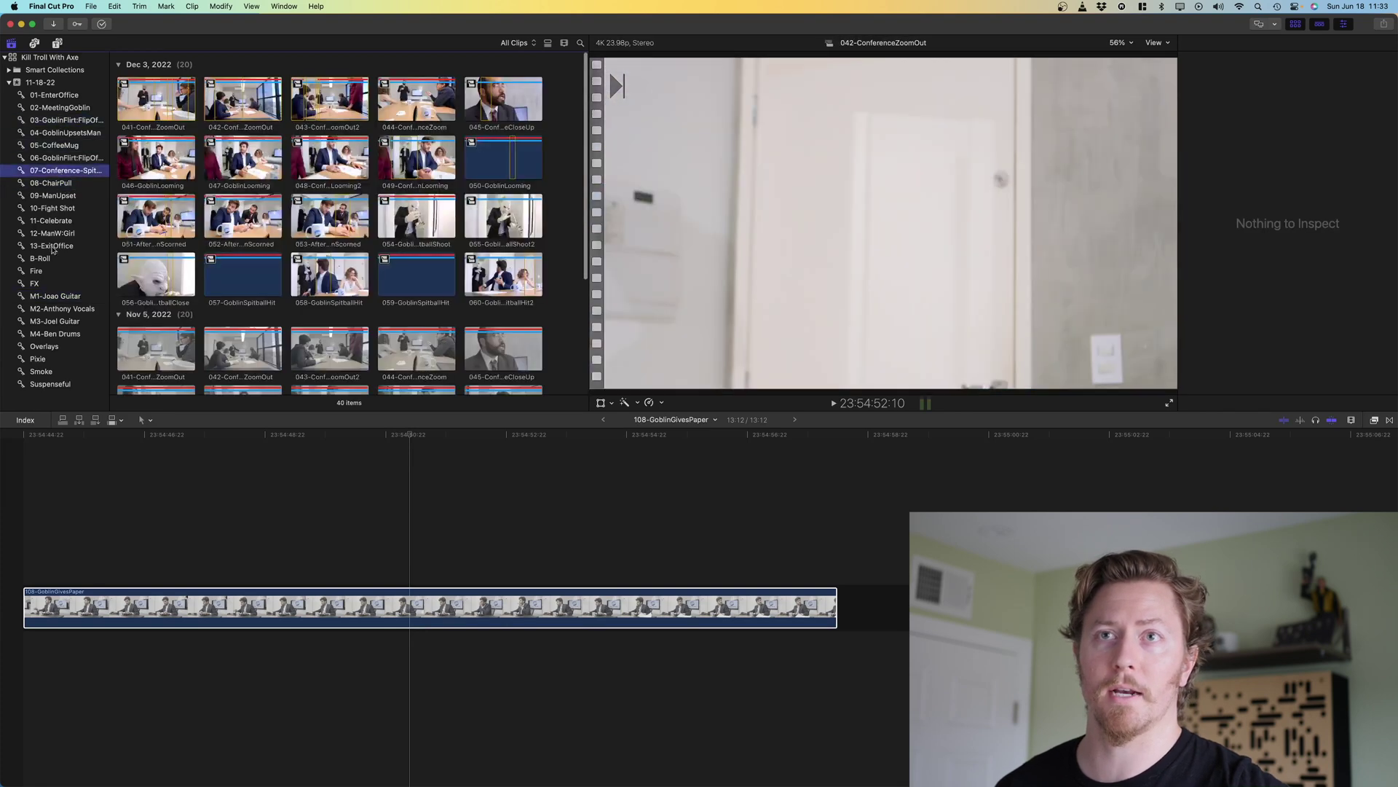
click(55, 246)
click(64, 296)
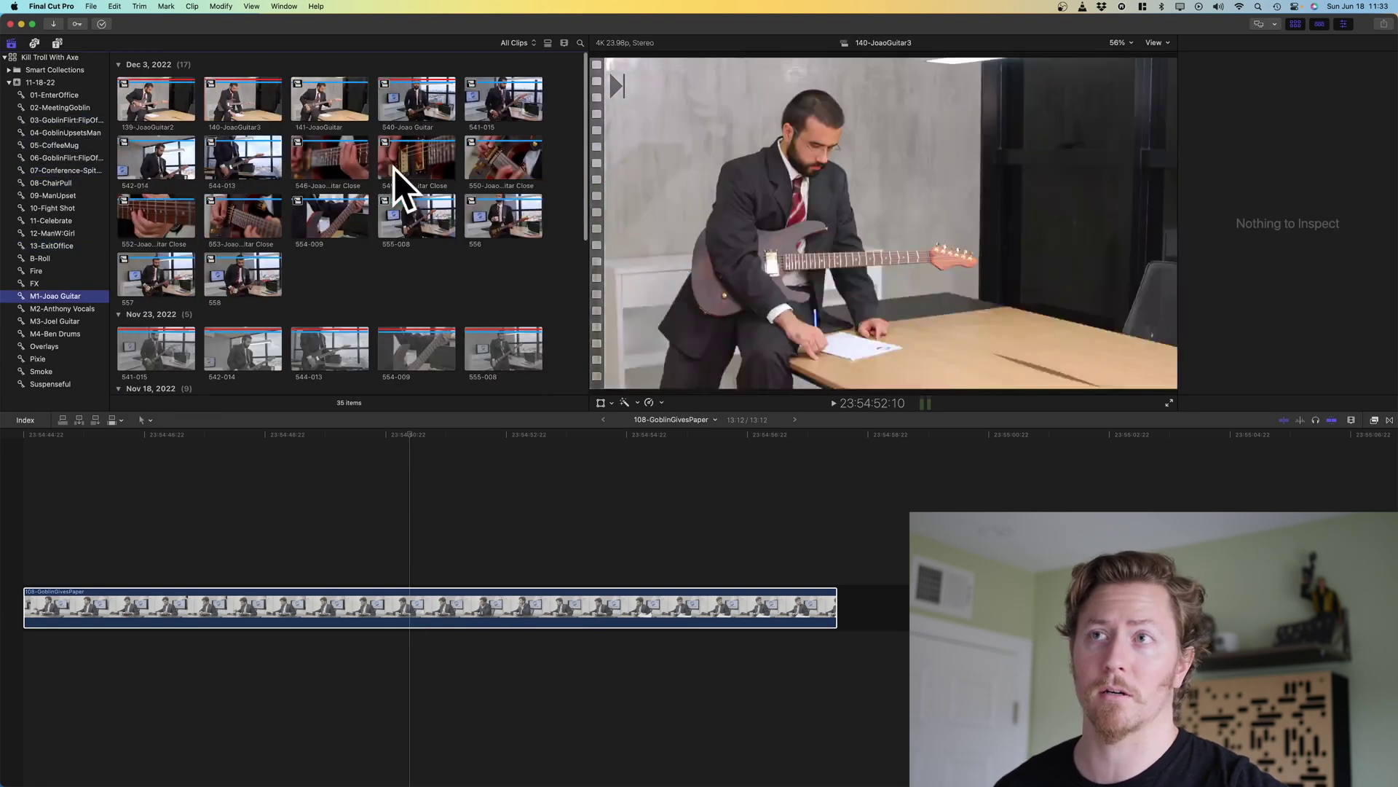
Browse the M2 vocals and M3 guitar collections, checking the original green-screen clips Gimble_Far_Straight-002 and Solo 4-5
scroll(395, 168, down, 3)
key(Down)
click(239, 88)
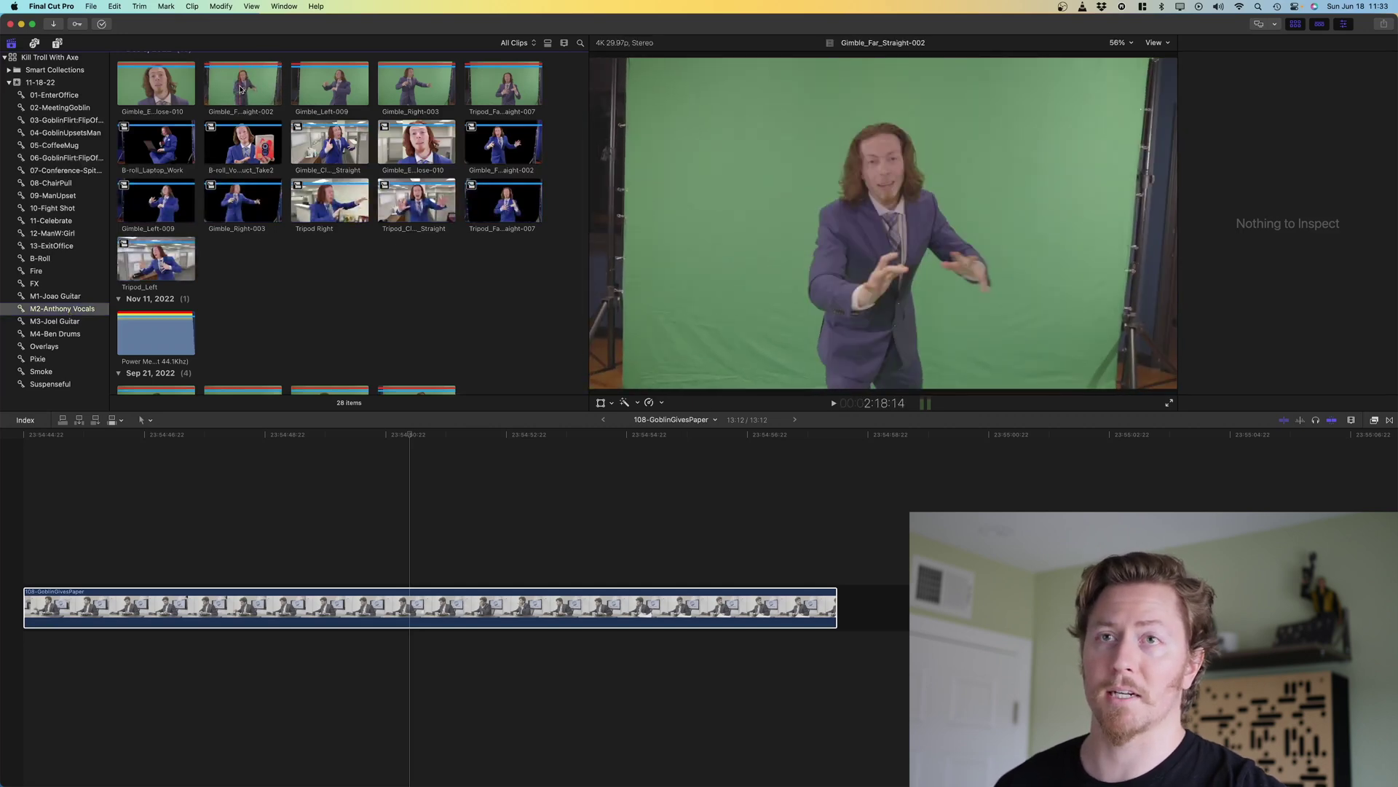
click(72, 323)
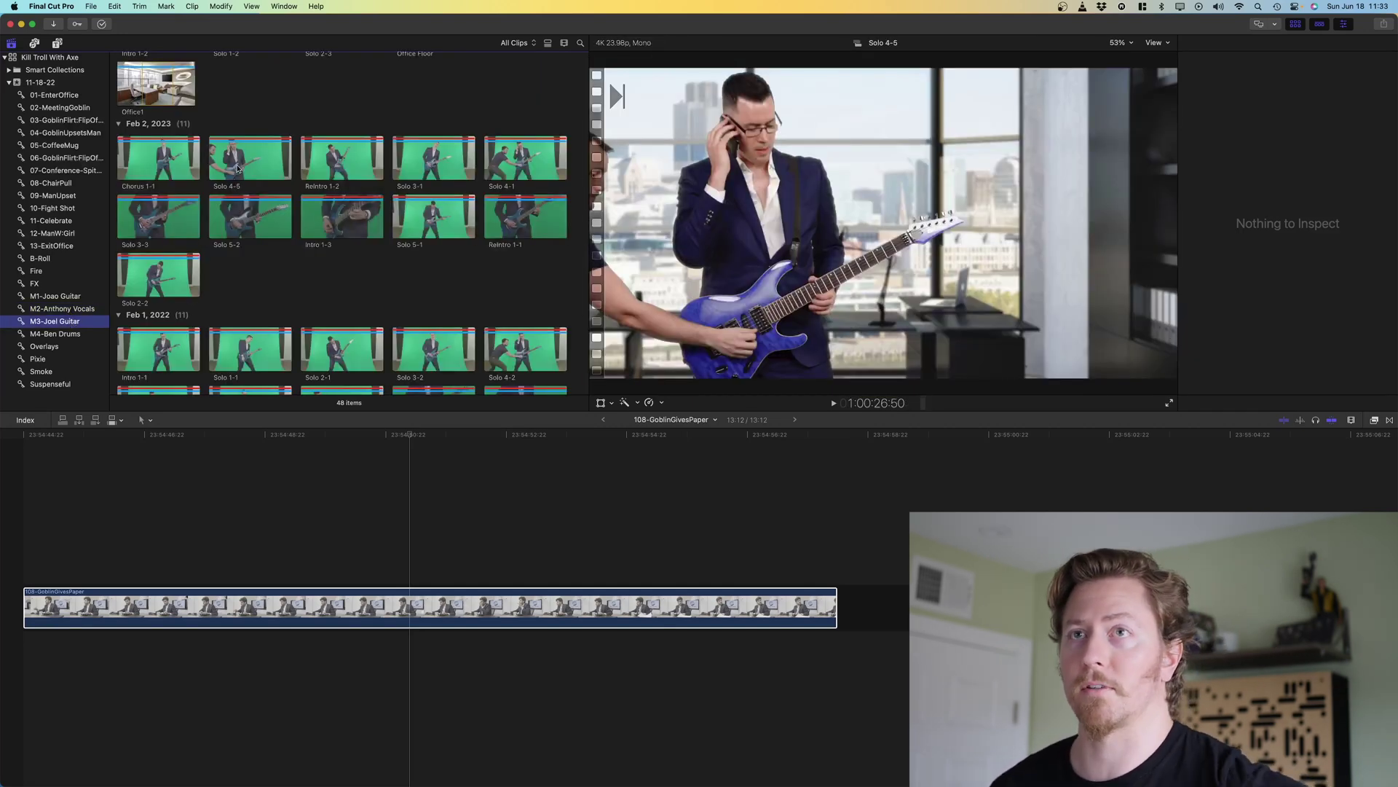
click(238, 168)
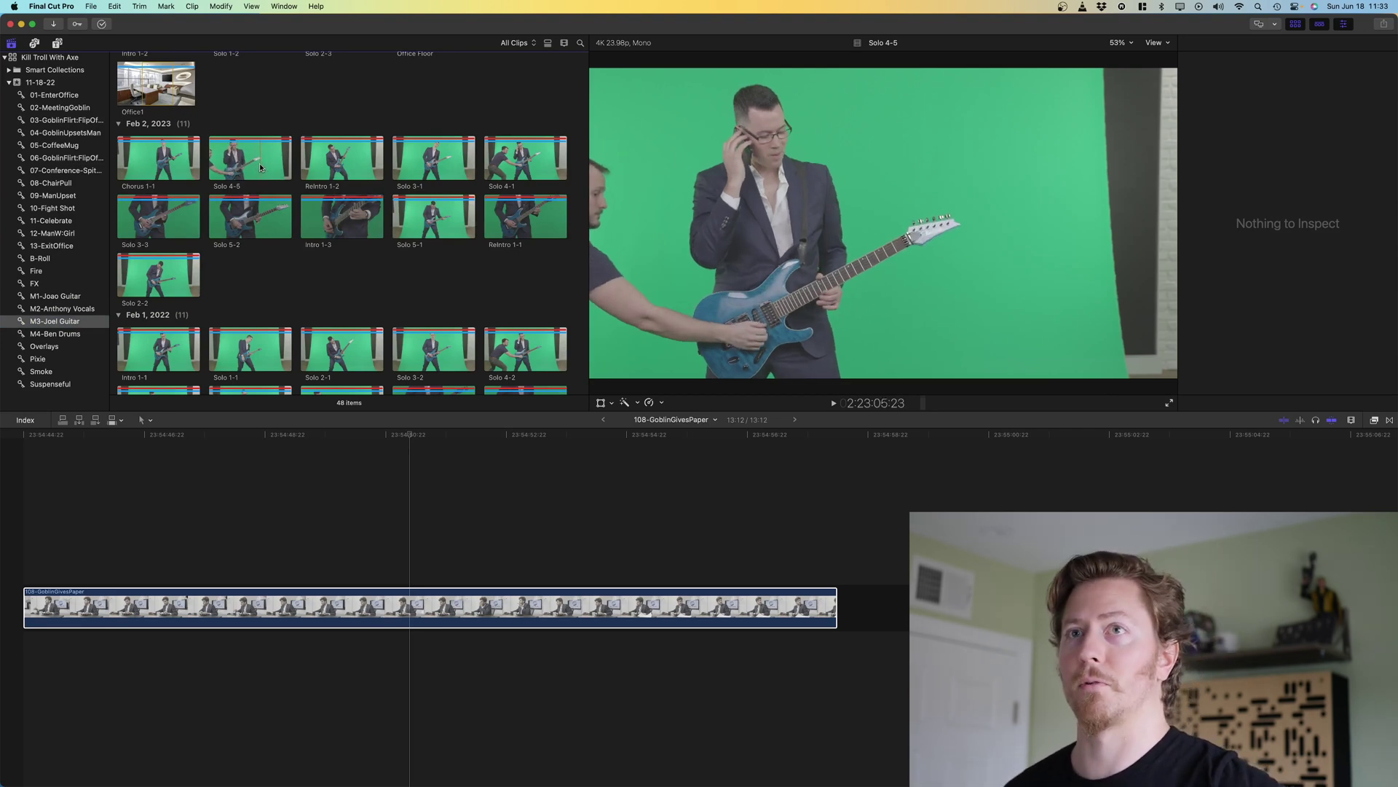
Switch to Finder, preview the Color Grading Notes through to the Exposure & Contrast in Cinema section, and close the preview
key(super+Tab)
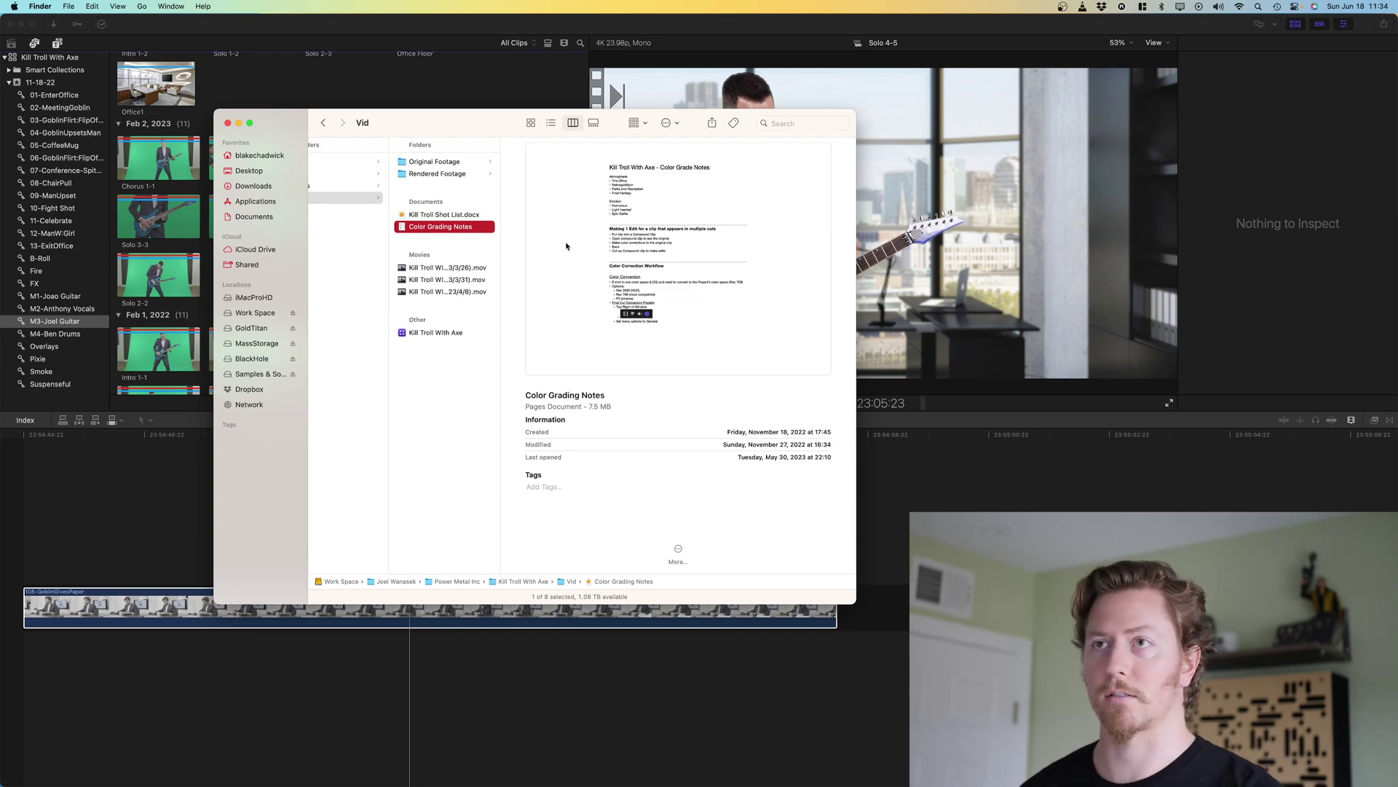
key(space)
scroll(698, 249, down, 10)
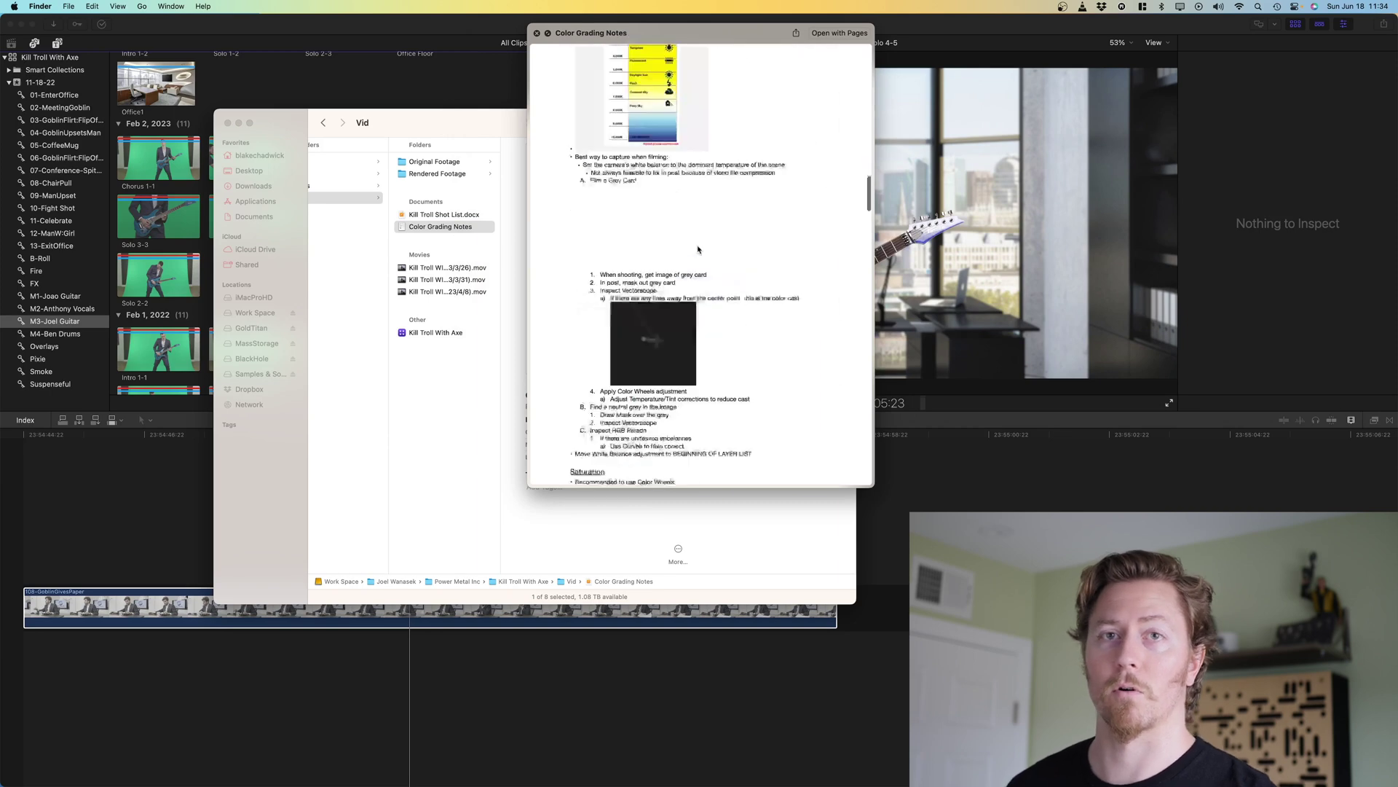
scroll(698, 249, down, 15)
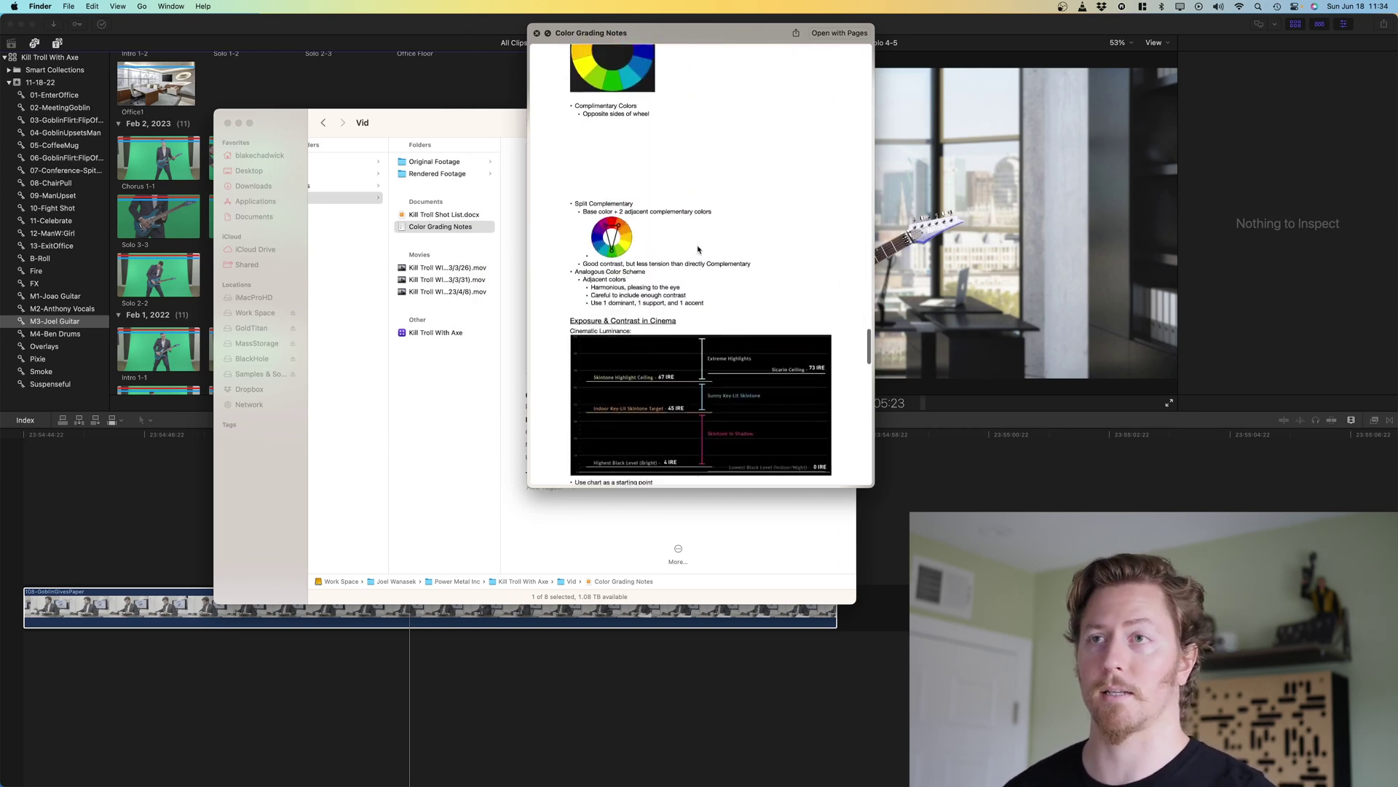
key(space)
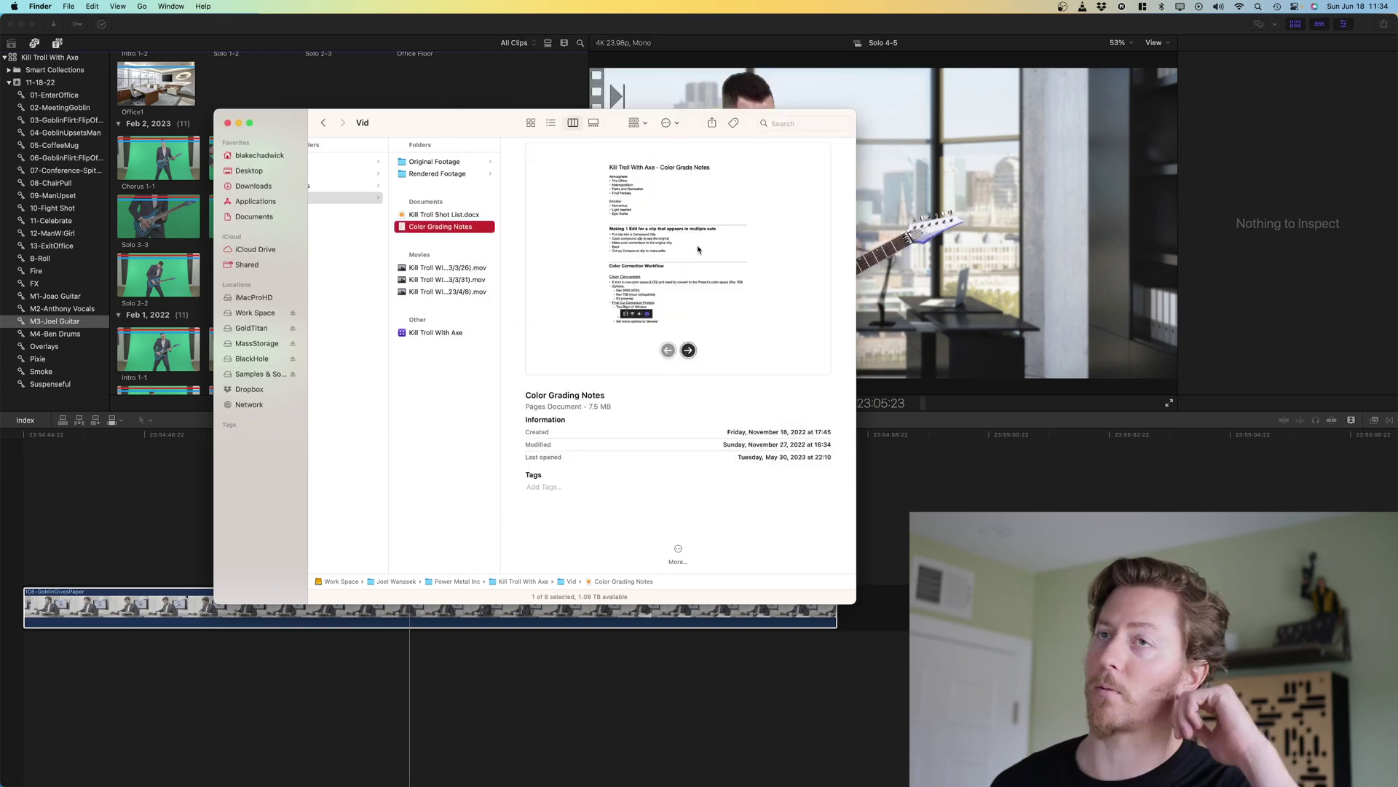
Switch back to Final Cut Pro, look through the 10-Fight Shot collection and open the *FIGHT compound clip in the timeline
click(554, 27)
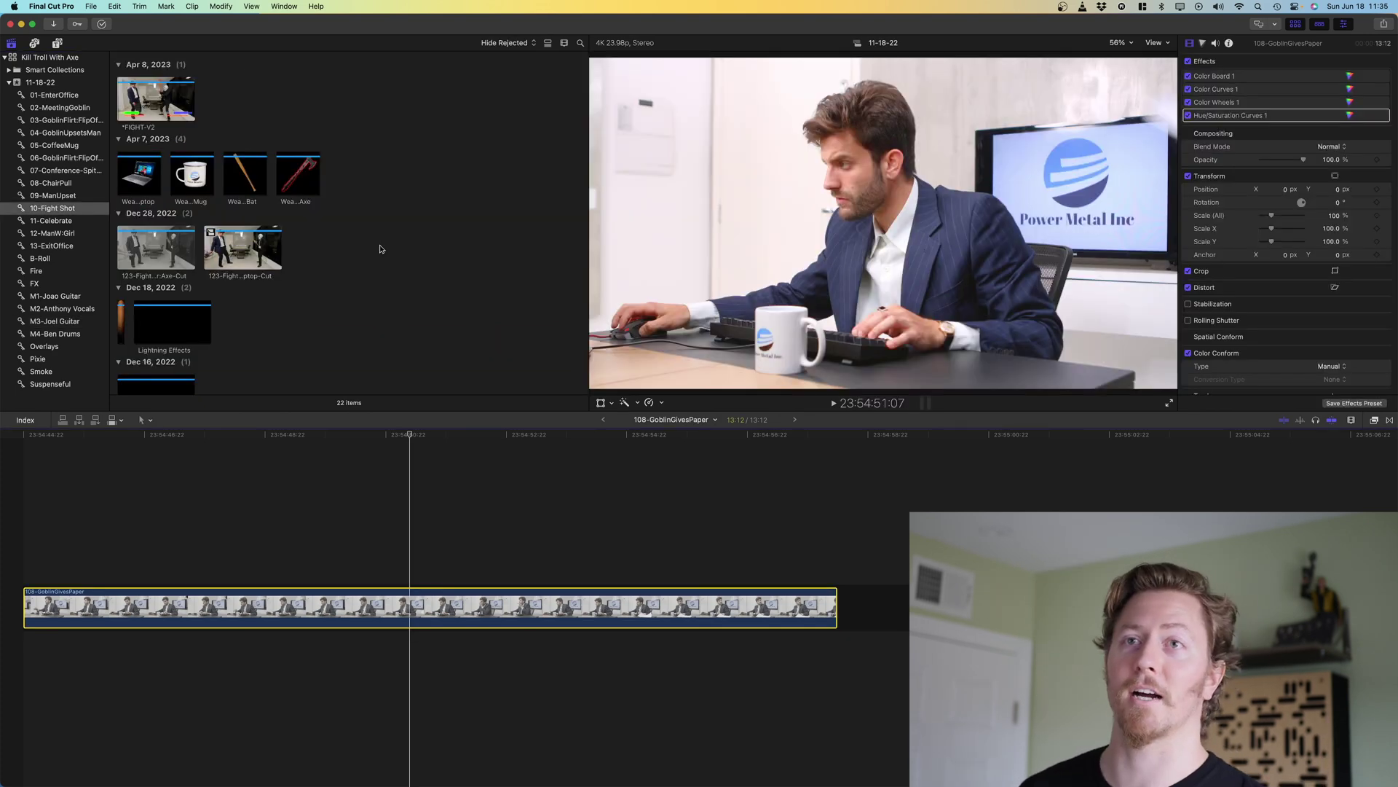
scroll(379, 249, down, 5)
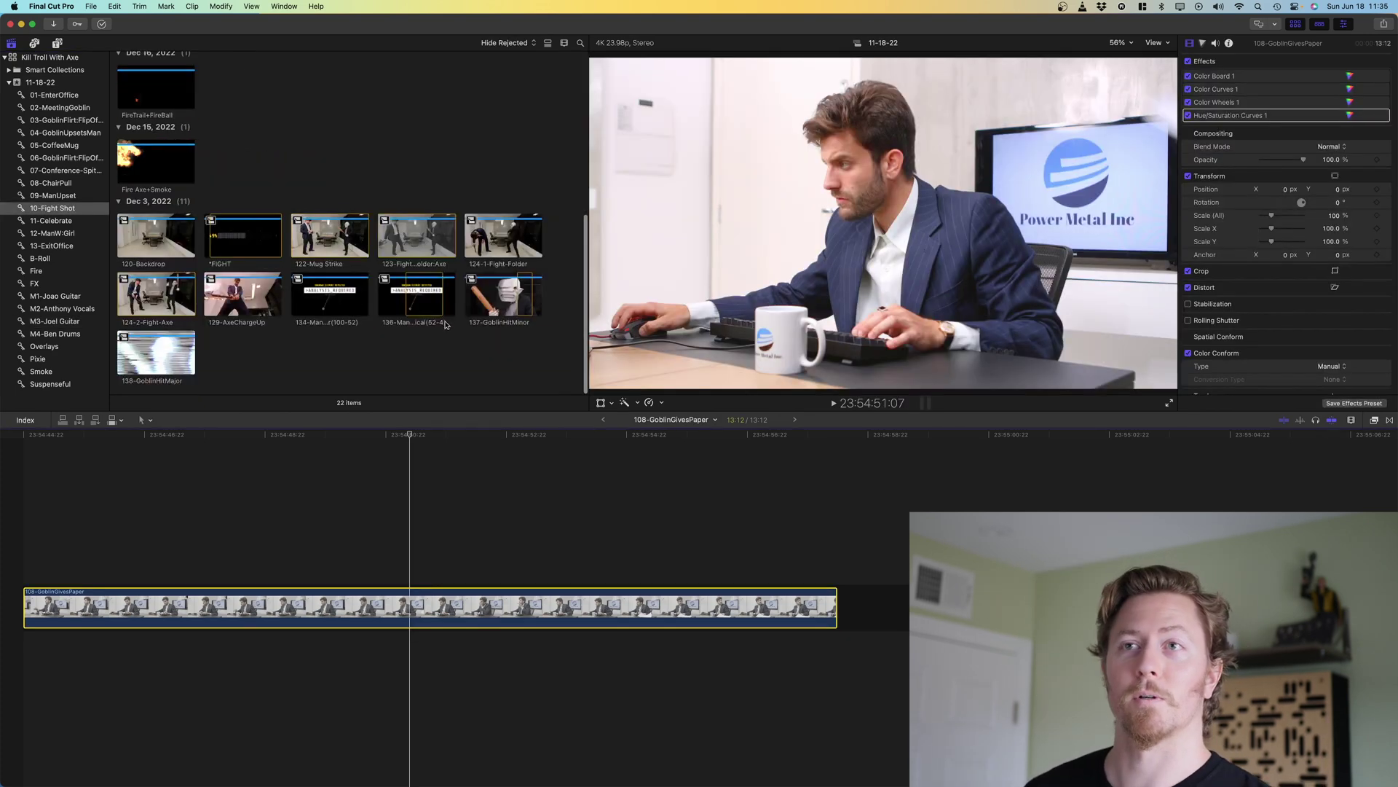
scroll(446, 325, up, 5)
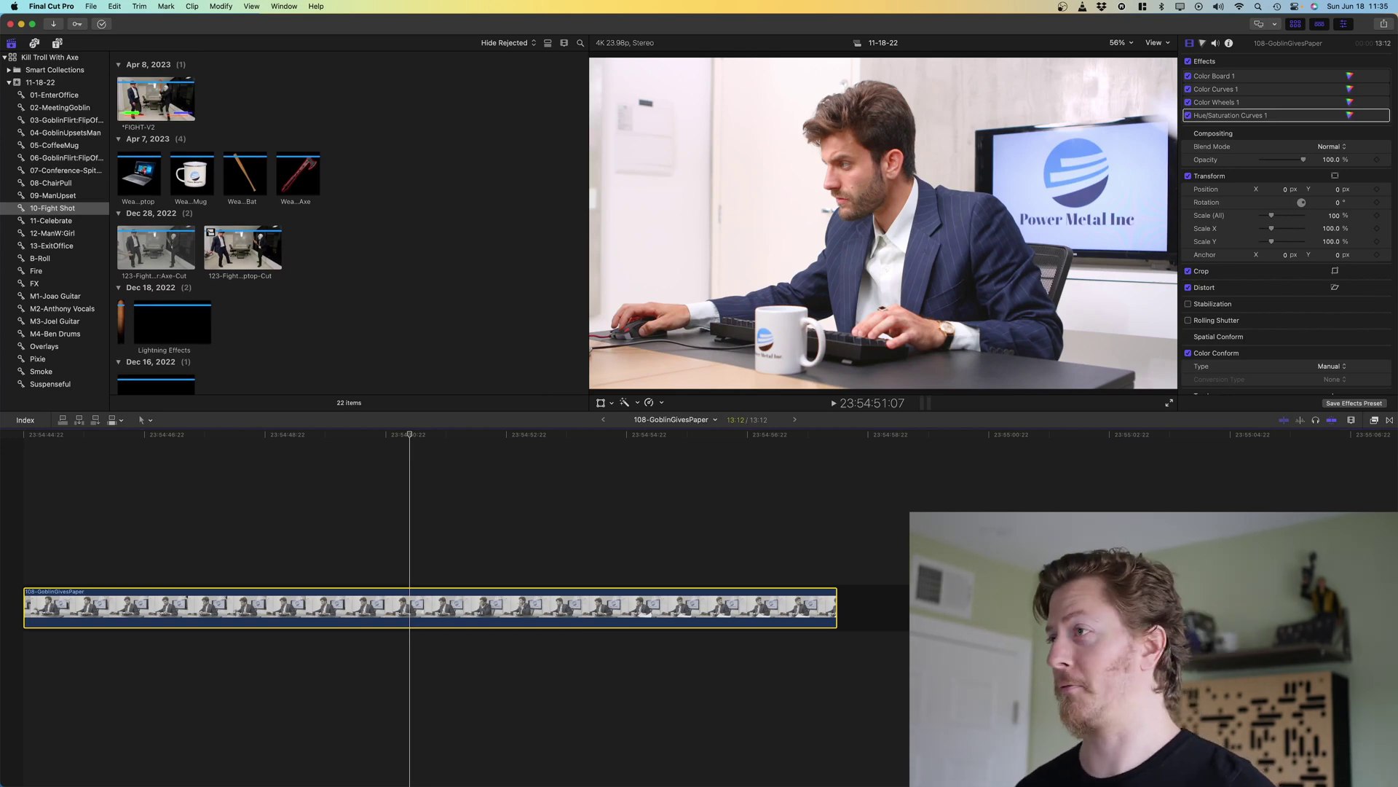
scroll(235, 233, down, 5)
click(235, 232)
double_click(235, 232)
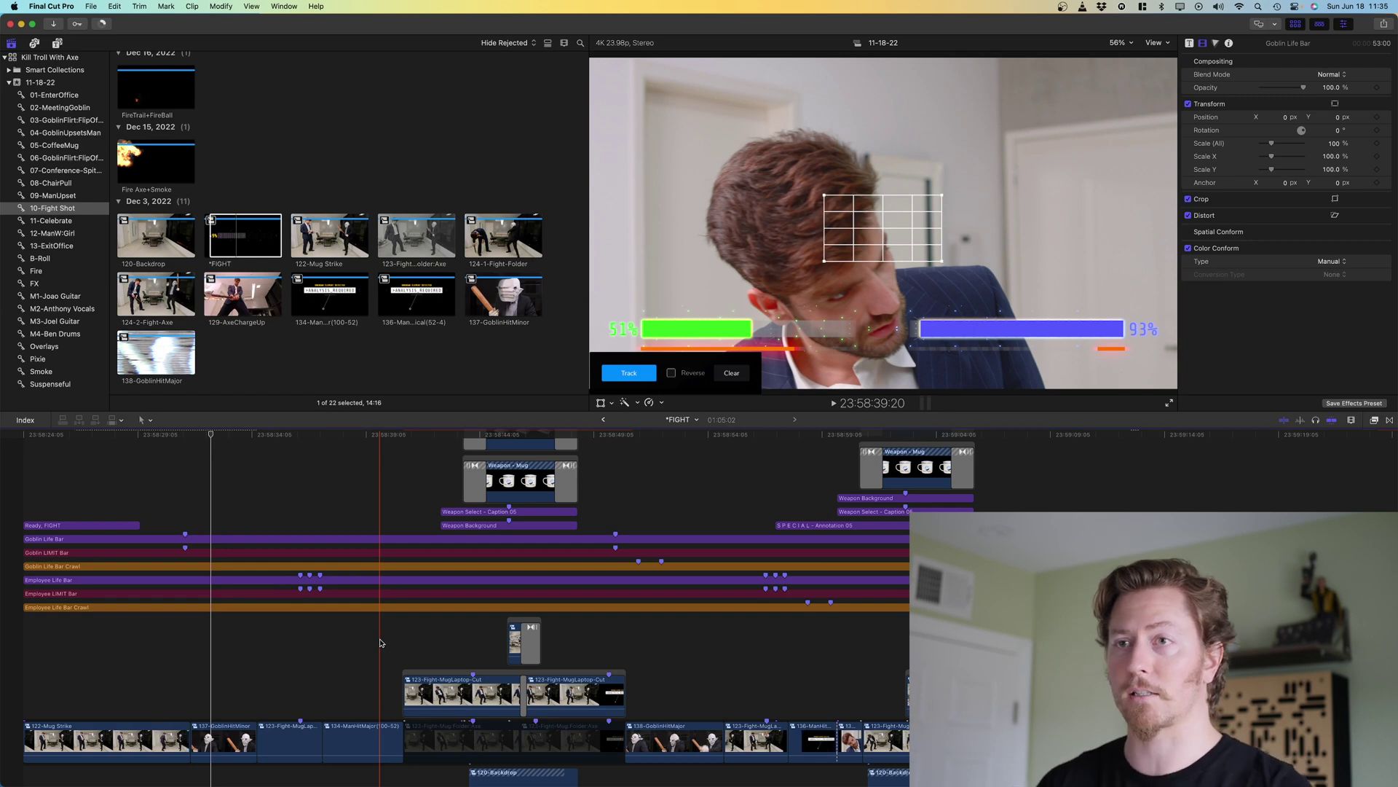
Open the nested 137-GoblinHitMinor compound clip from the *FIGHT timeline to show its layers, and return to the parent timeline
click(221, 737)
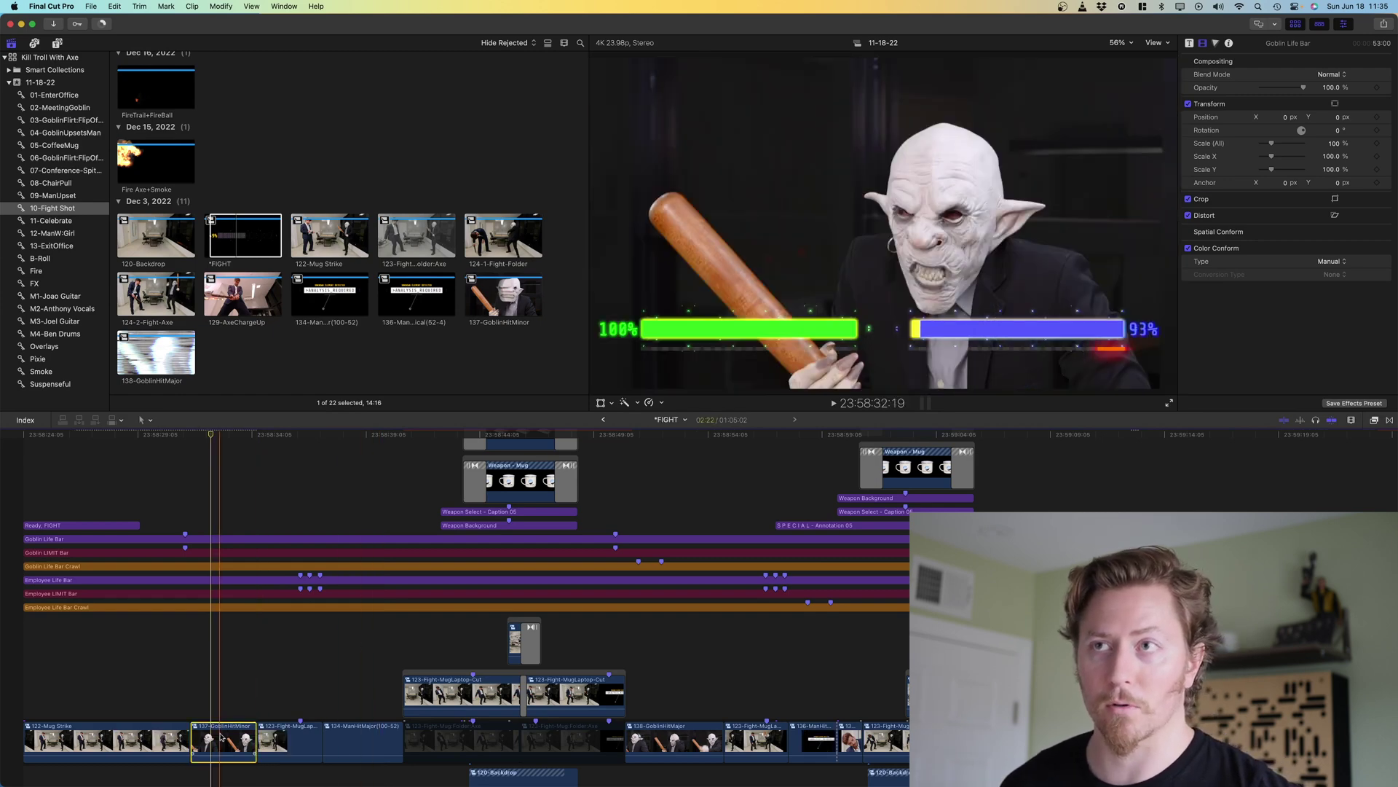
double_click(220, 737)
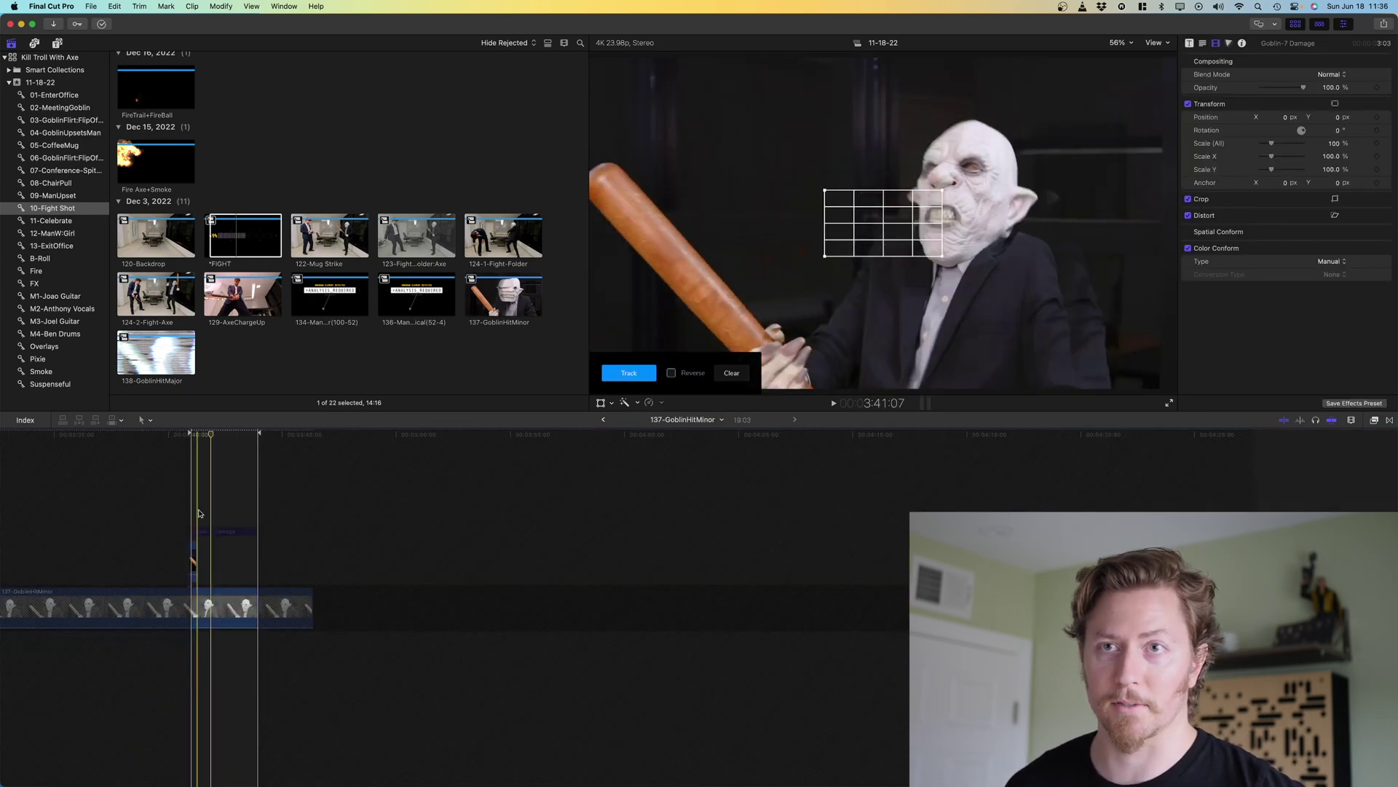
click(604, 421)
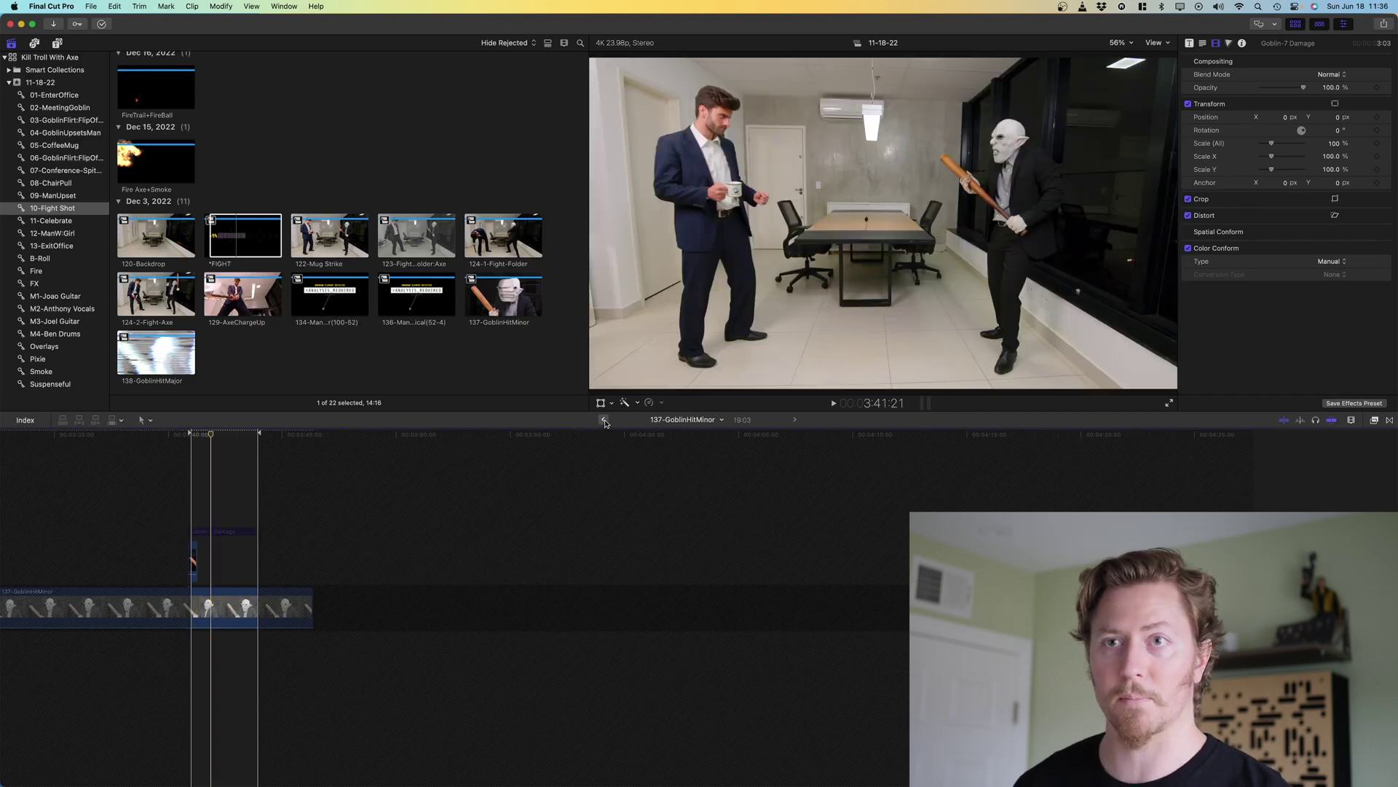
Inspect the damage effect at the start of the 137-GoblinHitMinor clip by stepping through it frame by frame
click(207, 603)
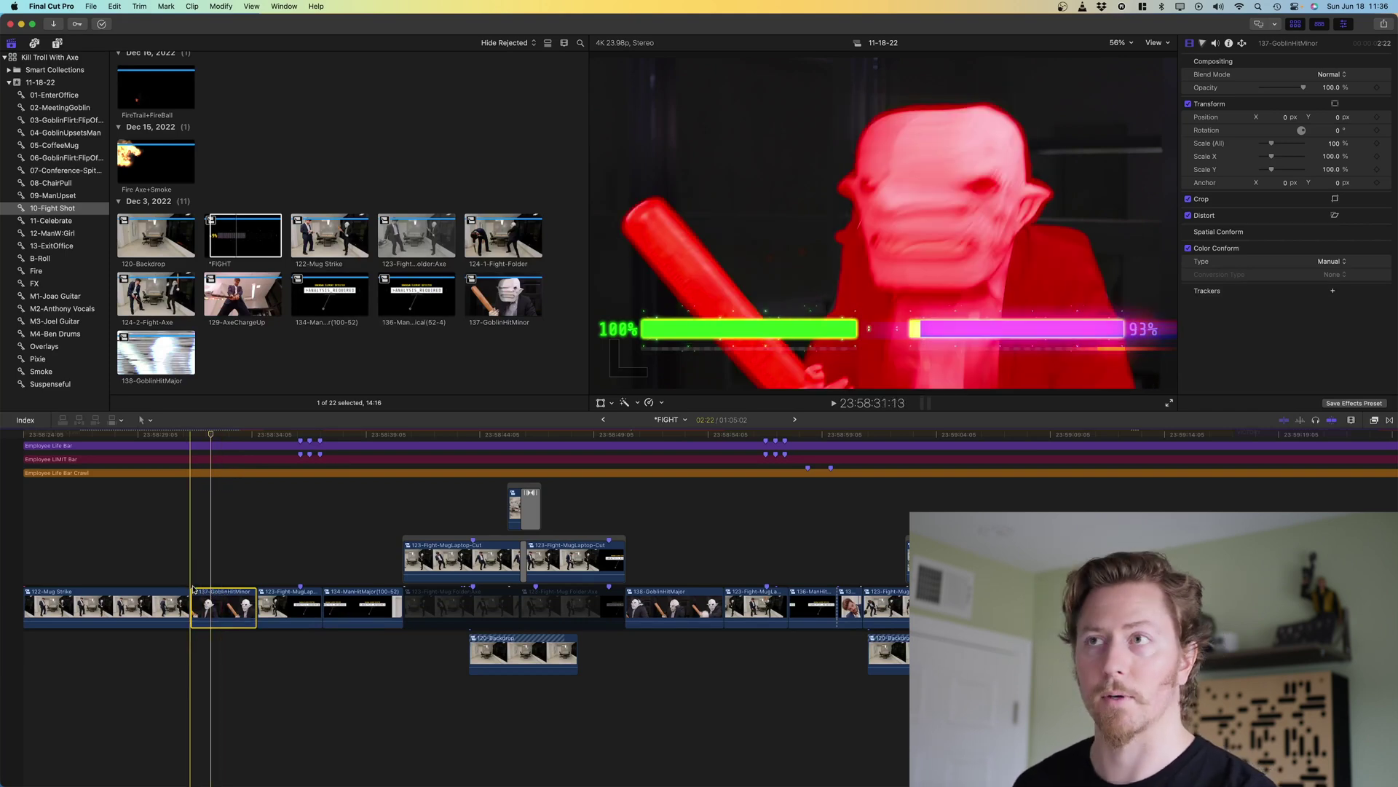
click(191, 587)
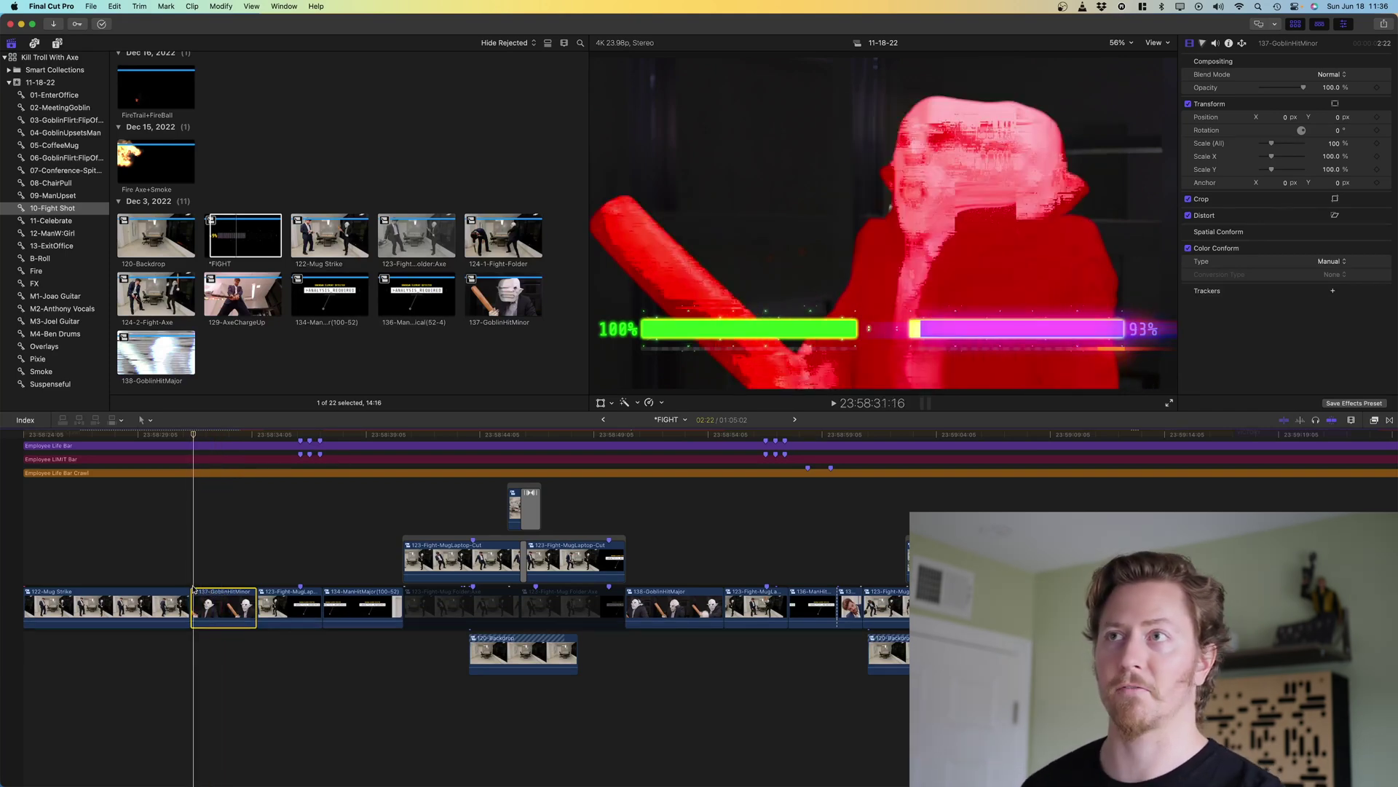
key(Right)
key(Right)
key(Right)
key(Right)
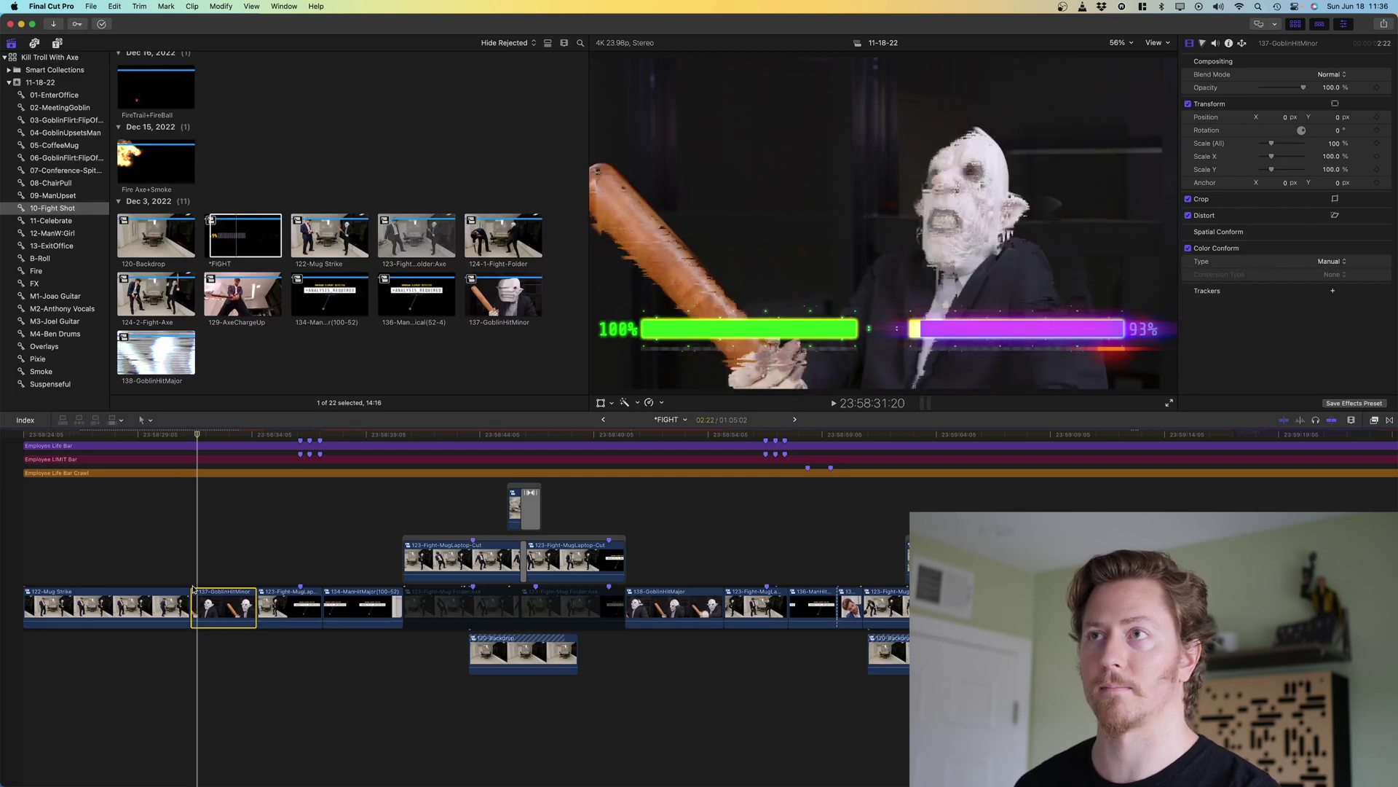
key(Right)
key(Right)
key(Right)
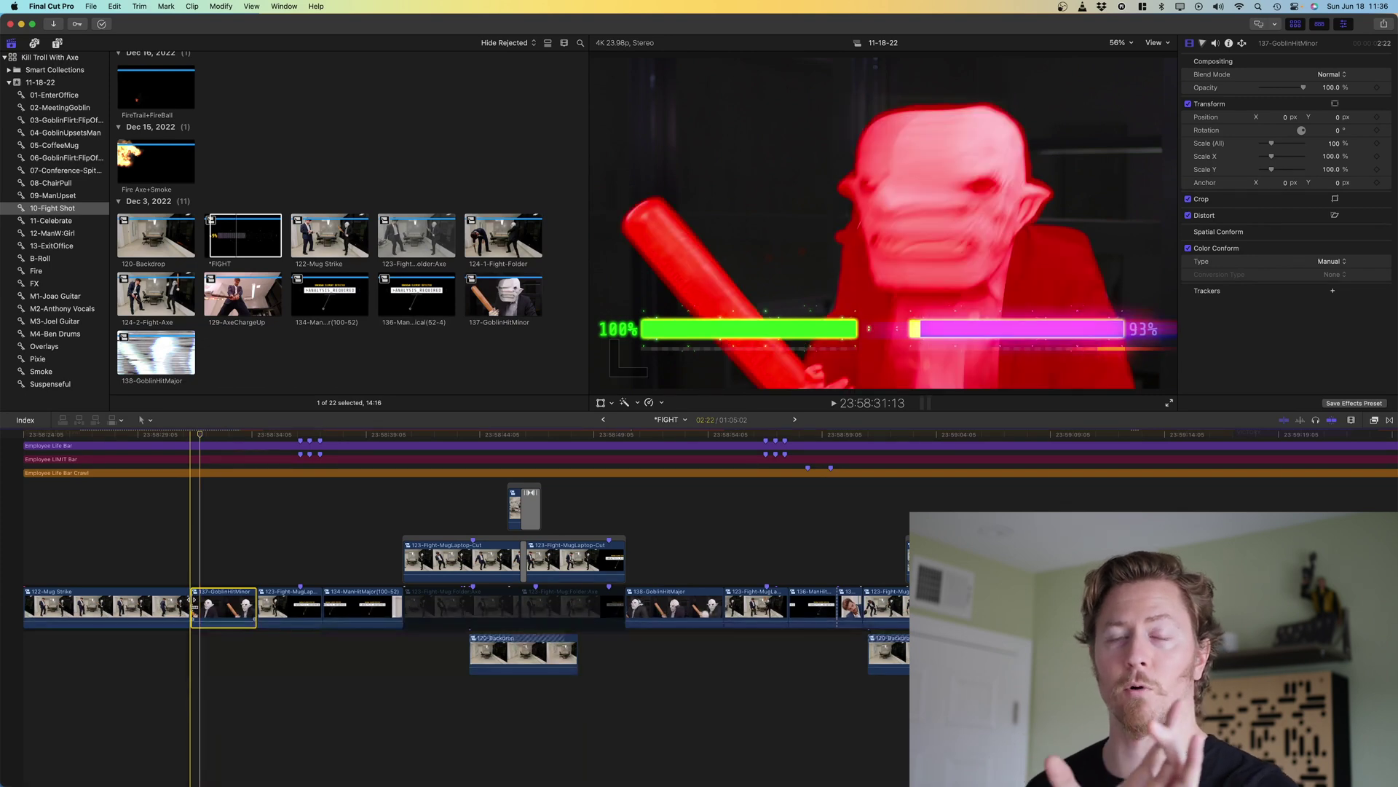
Review the overlay layers stacked above the fight clips and show the Goblin Life Bar title's published parameters down to Numbers Value
scroll(219, 575, up, 5)
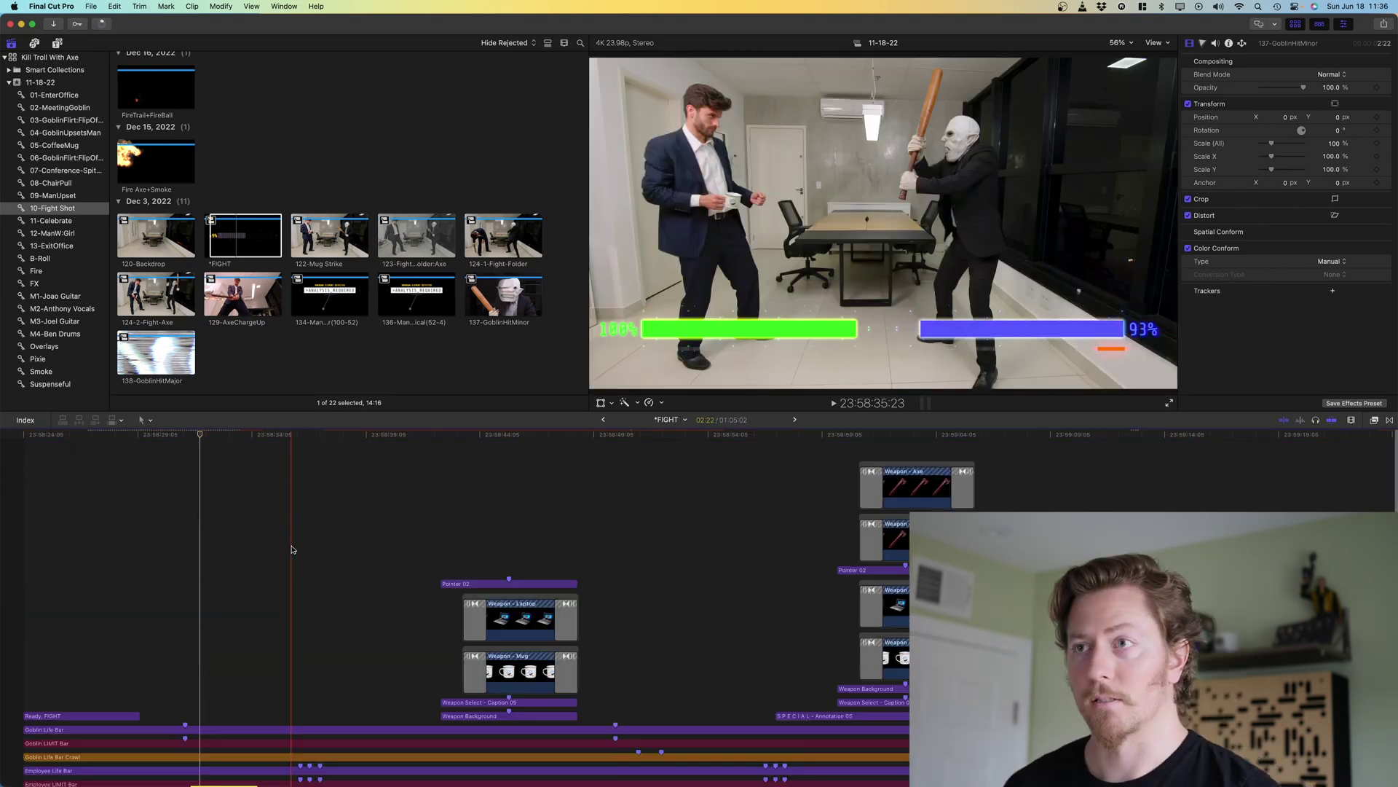
scroll(290, 546, down, 5)
scroll(265, 553, up, 5)
scroll(264, 552, down, 3)
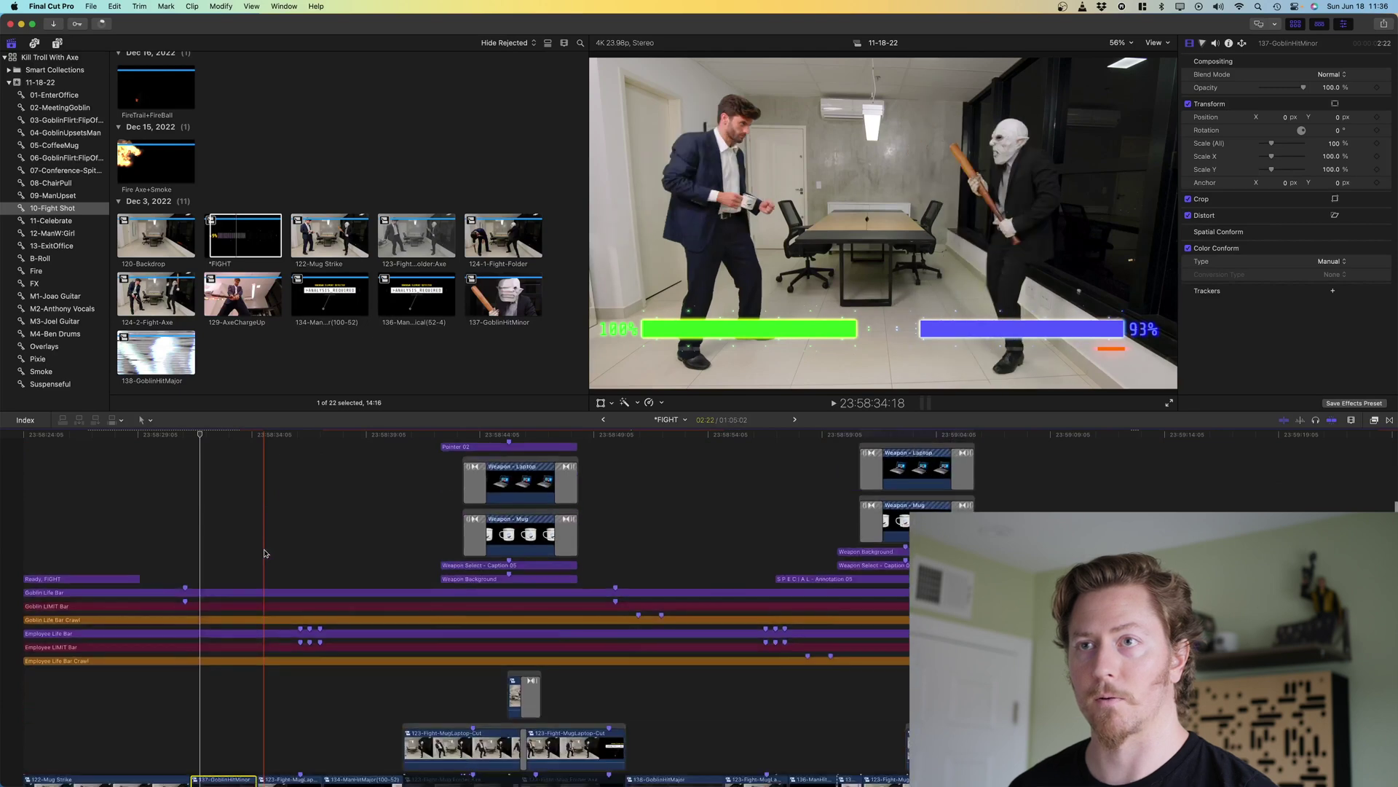
click(132, 592)
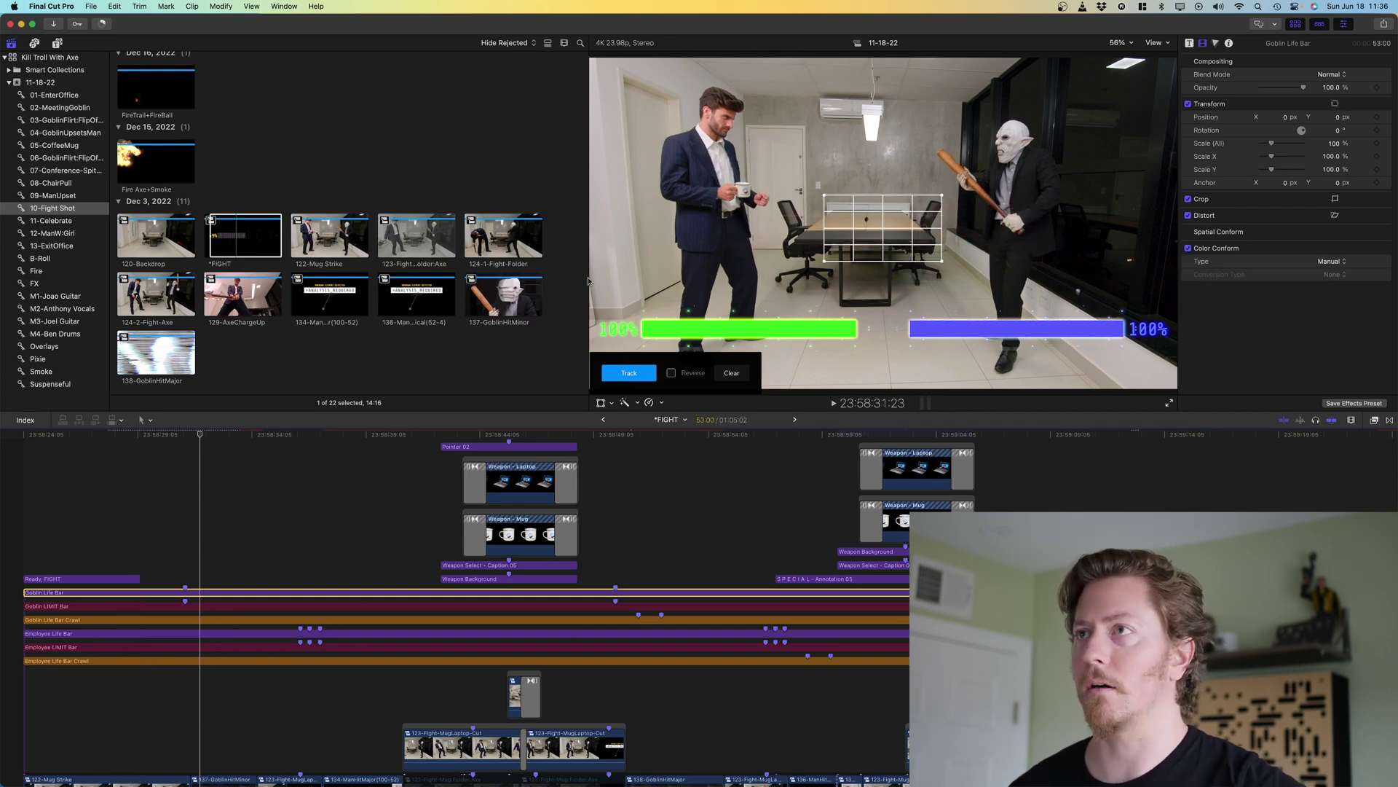
click(848, 357)
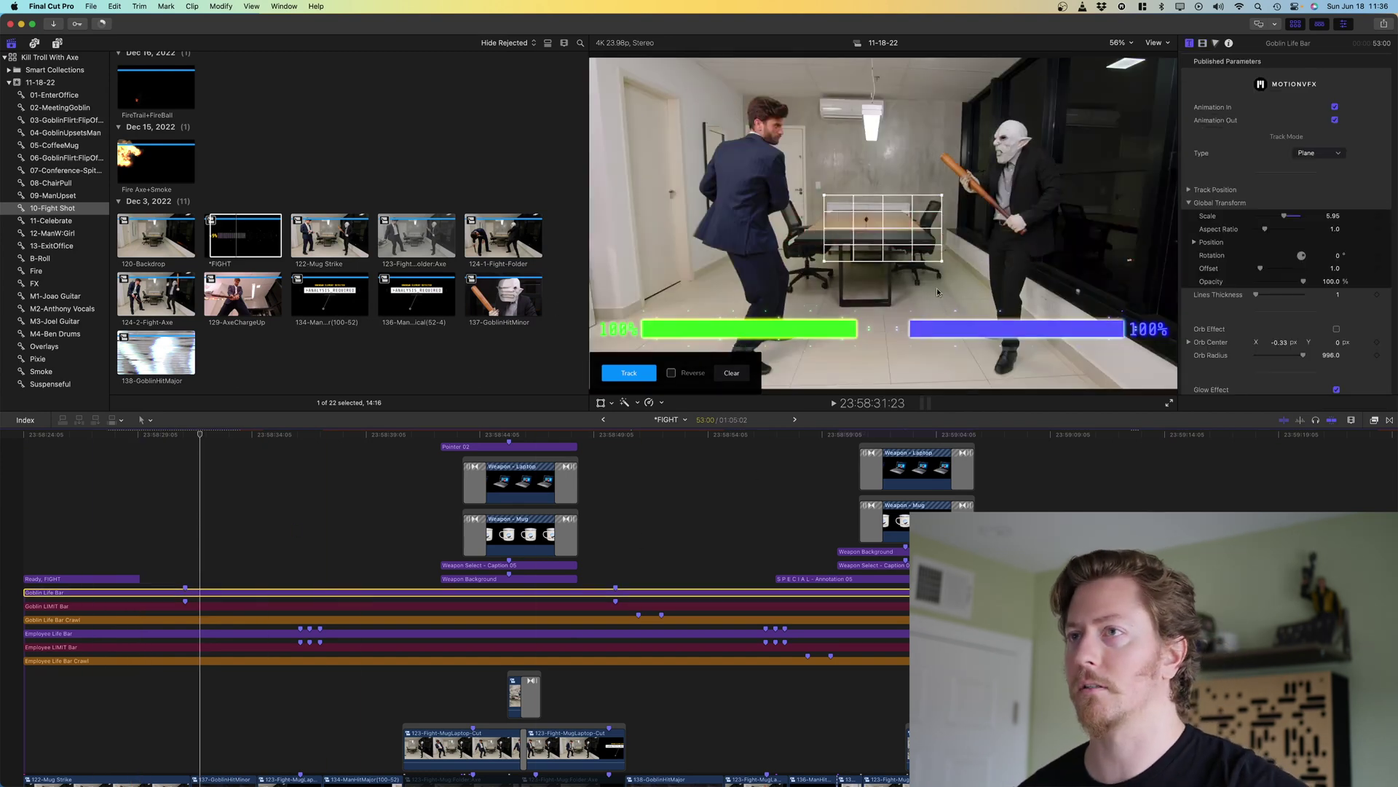
scroll(1253, 218, down, 10)
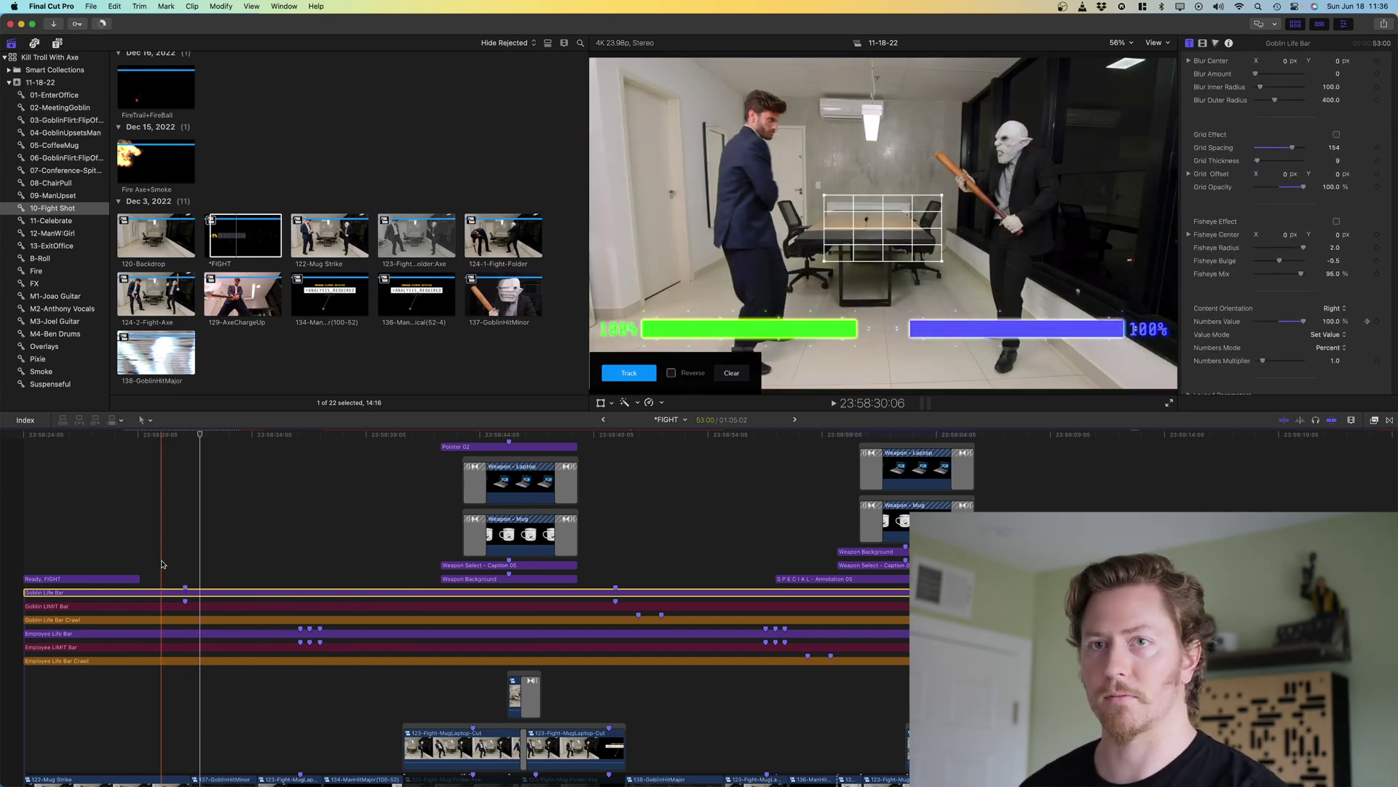
Select the Goblin Life Bar Crawl title and play the fight from just before the goblin's first hit
click(166, 615)
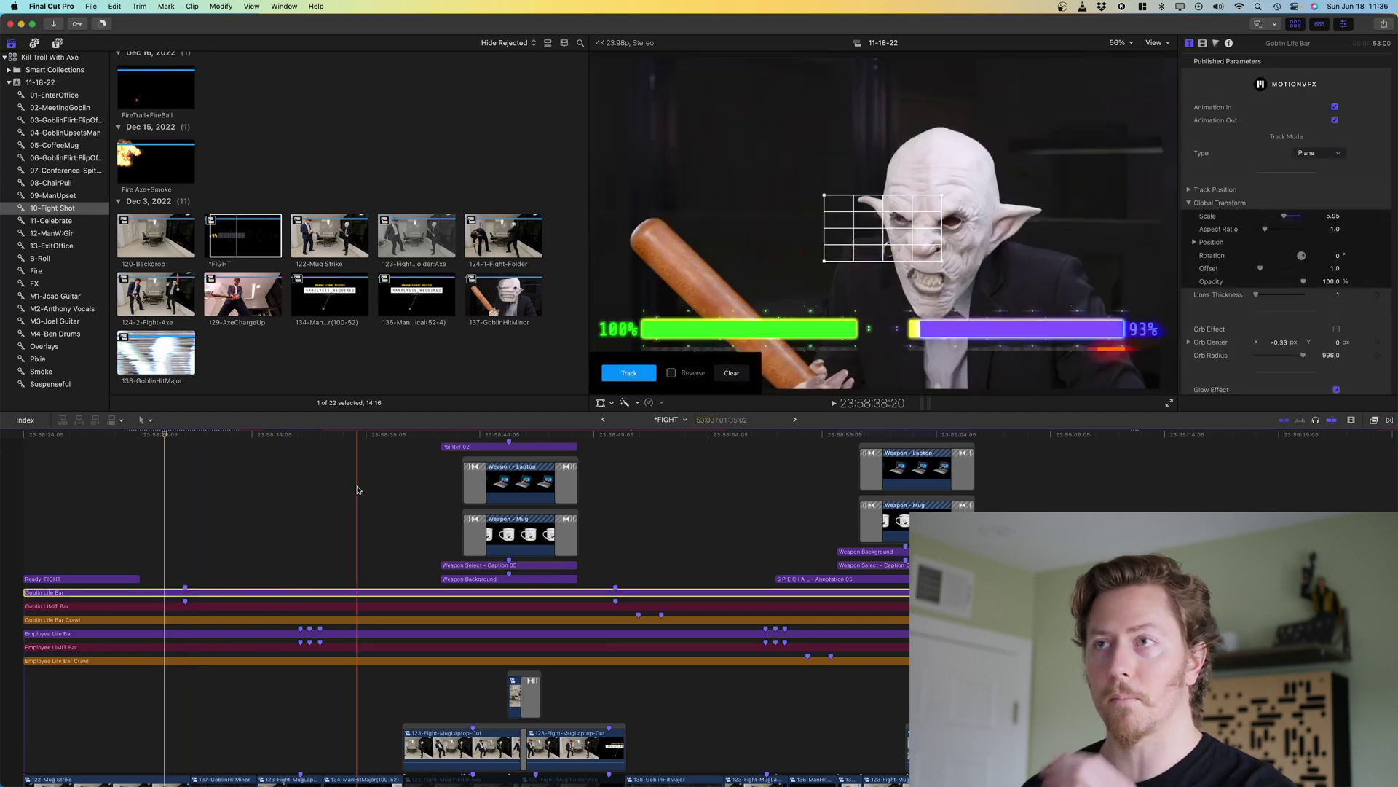
click(232, 617)
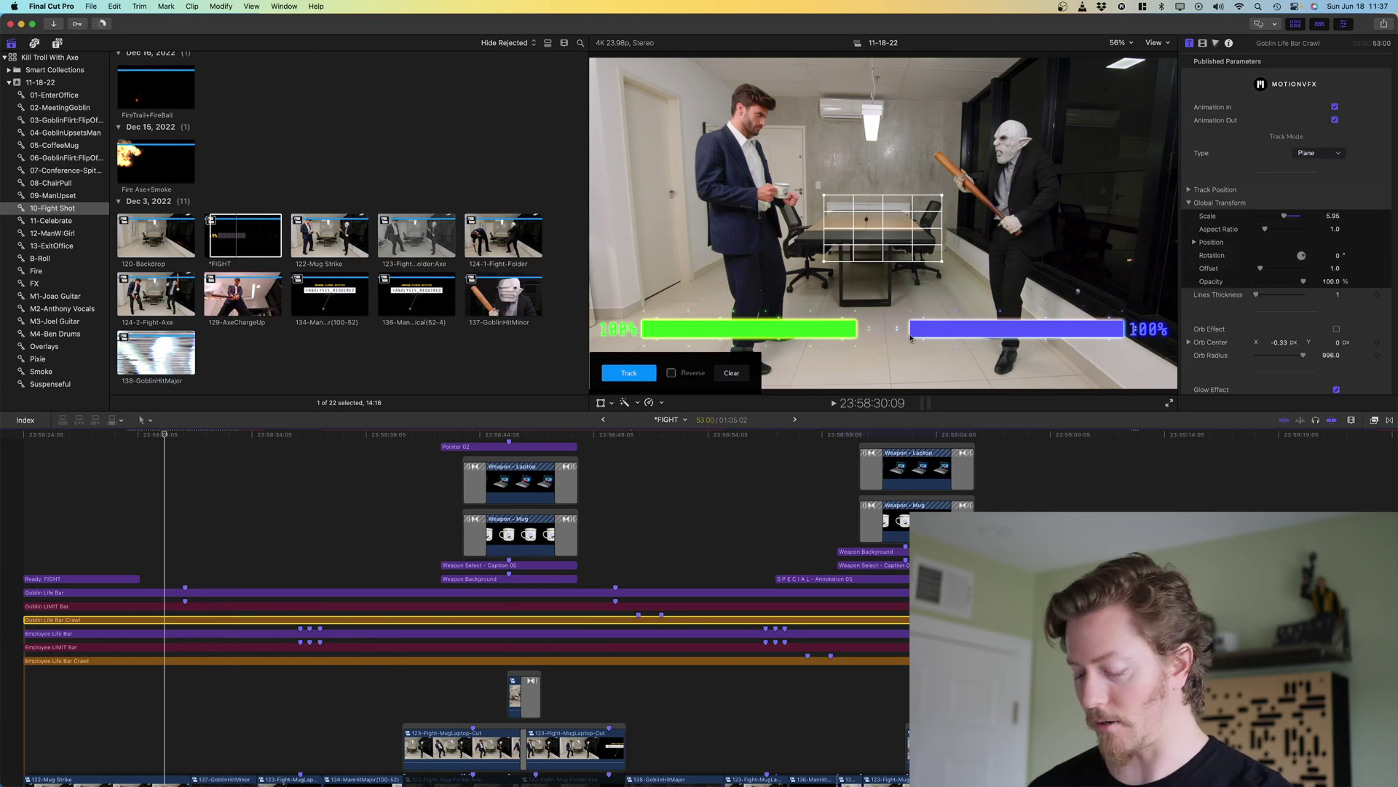
key(space)
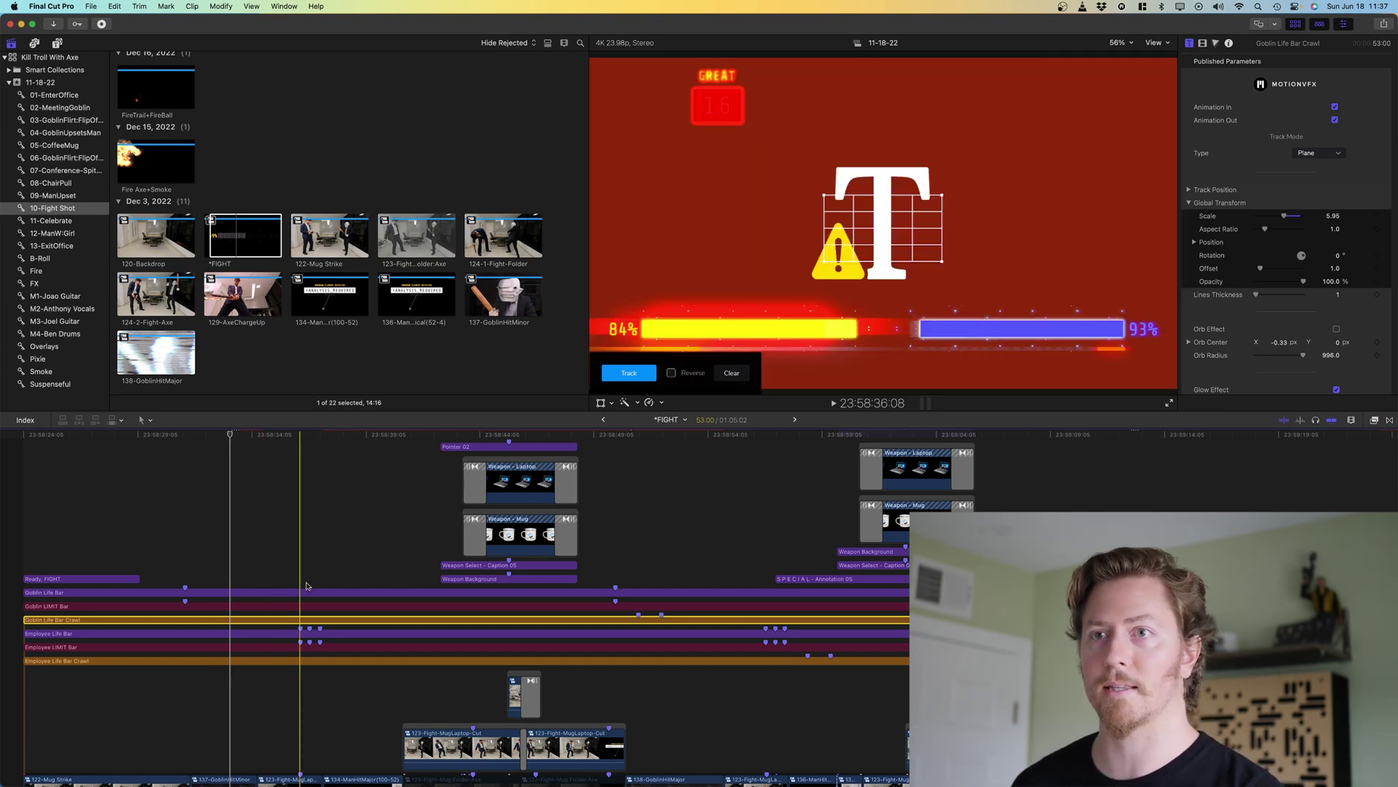
Park the playhead on the goblin's first hit at 23:58:31:07 and show the Goblin Life Bar Crawl's Numbers Value parameter
scroll(311, 585, down, 2)
scroll(311, 585, down, 2)
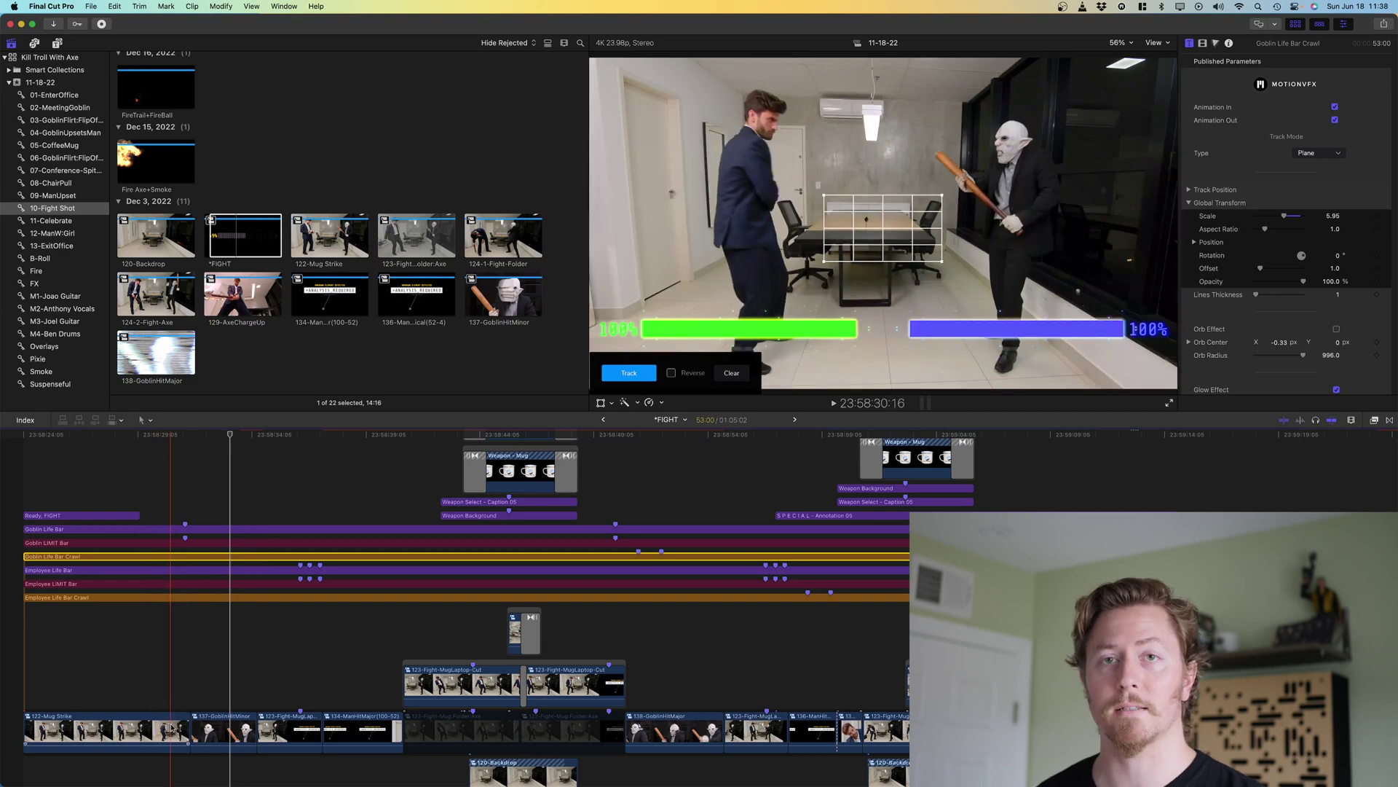
click(184, 519)
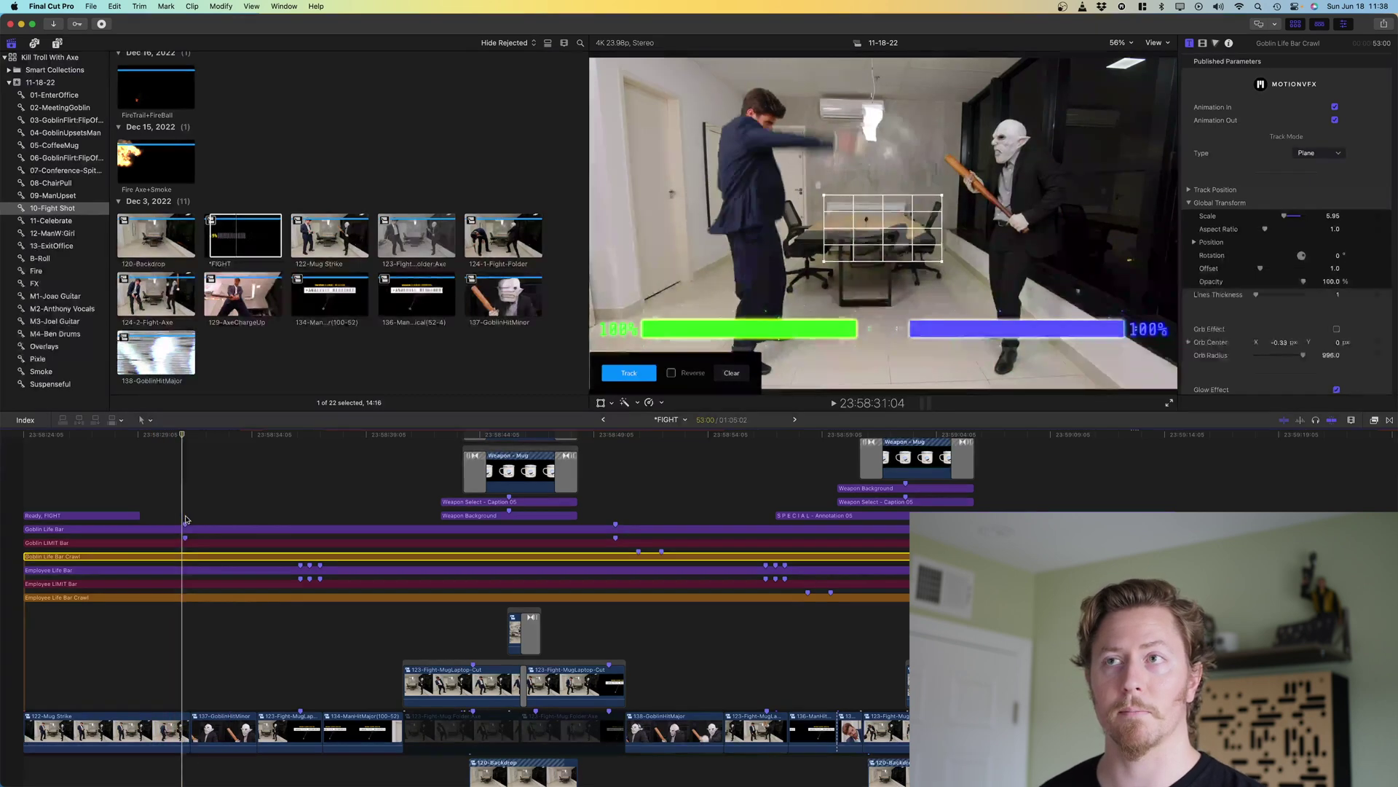
key(space)
key(Right)
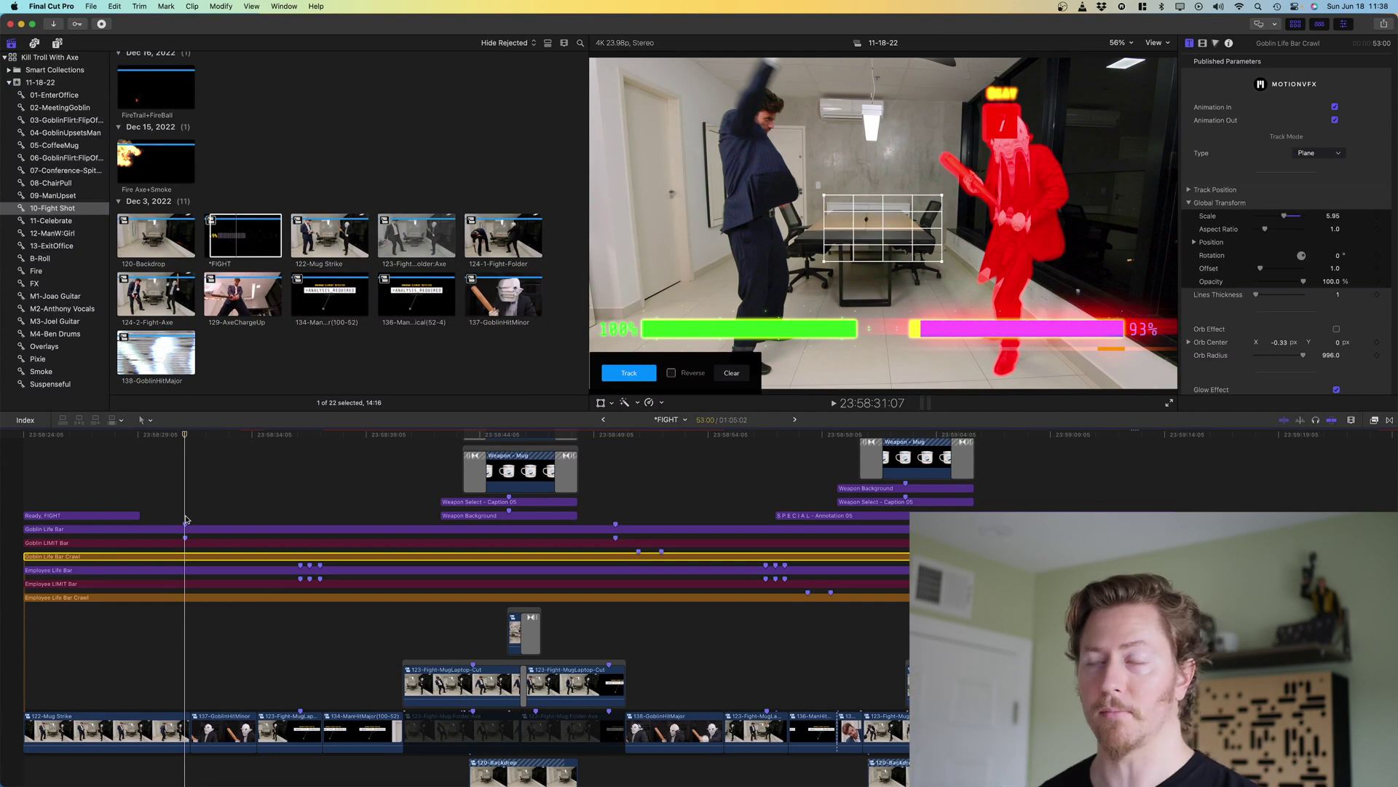
scroll(1267, 248, down, 10)
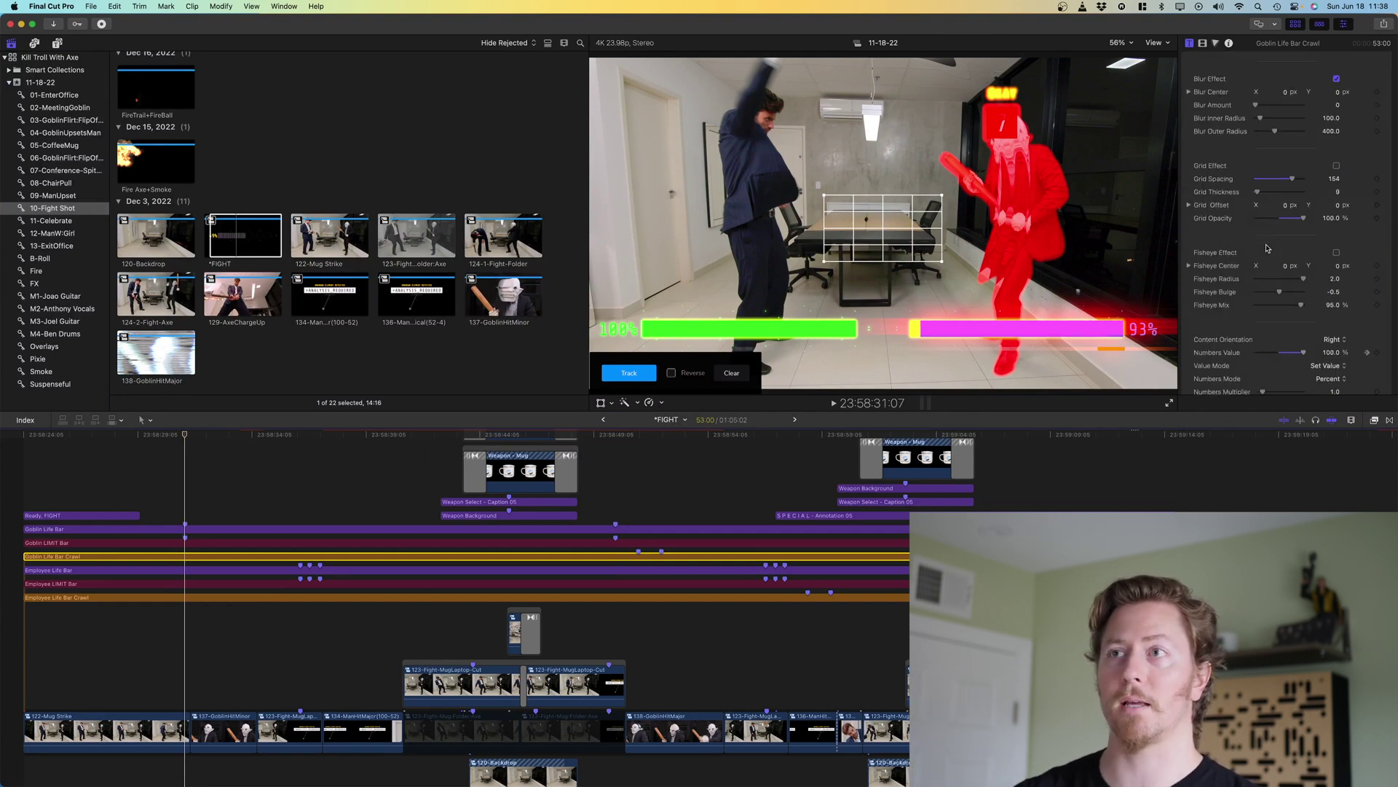
Play the fight through the goblin's first hit, check the employee's first hit, and replay from 23:58:30:21 to compare the life bars
key(space)
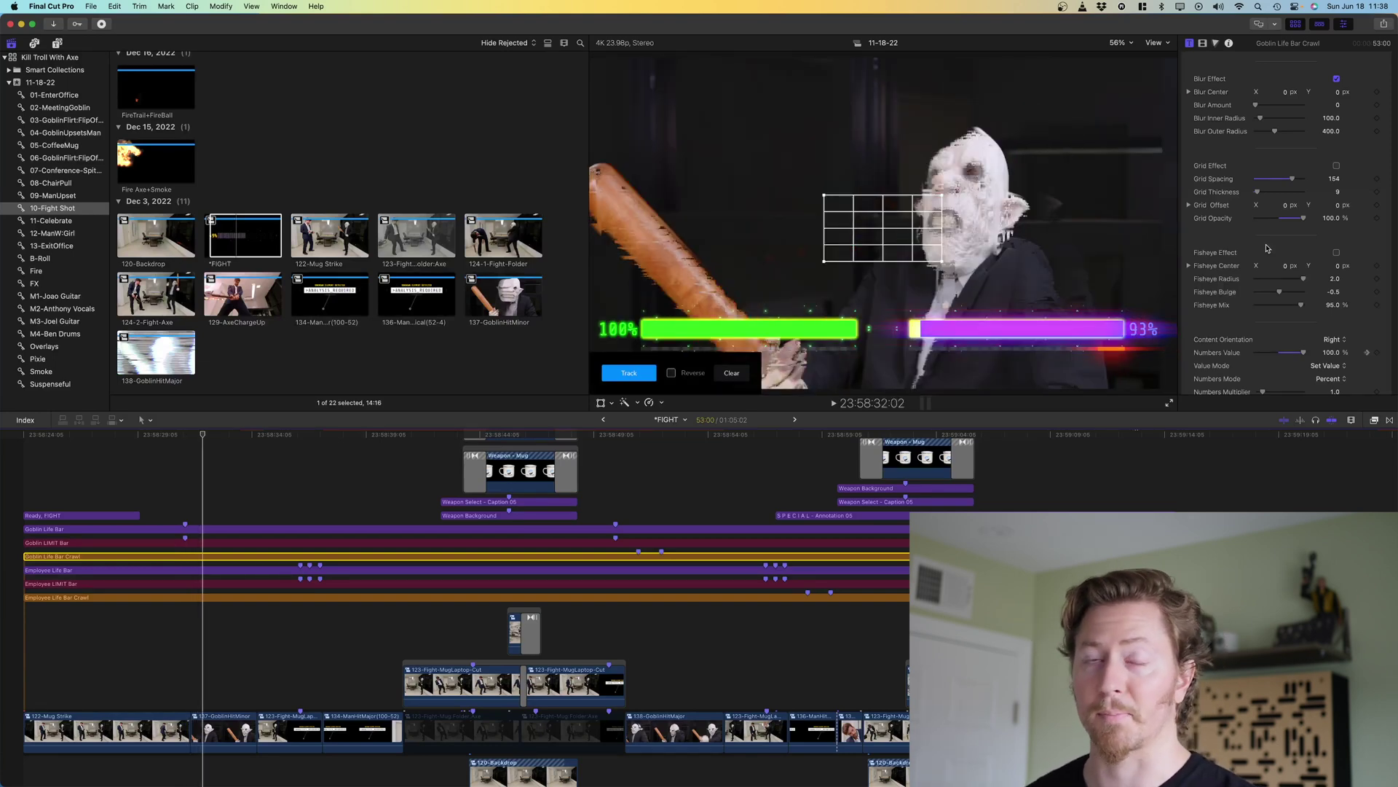
click(287, 551)
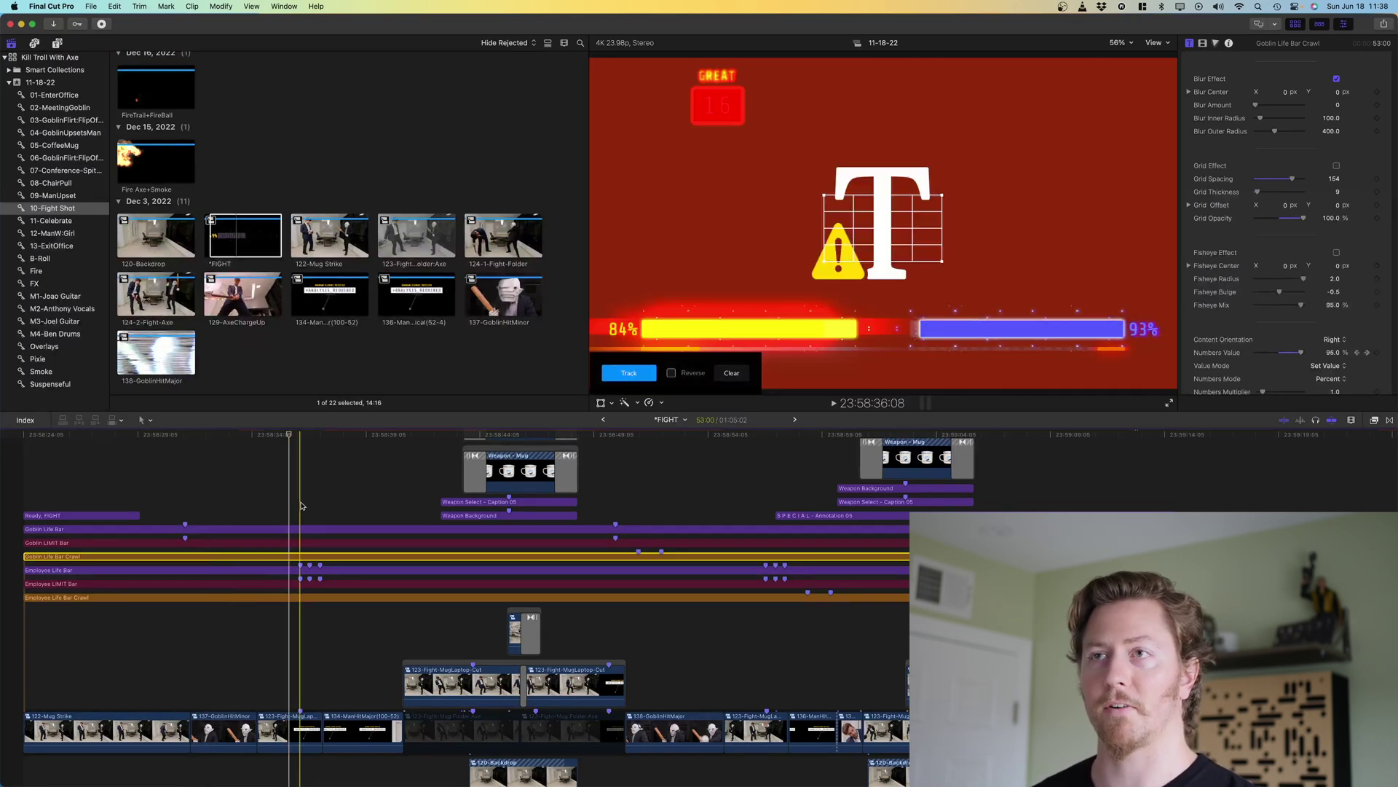
click(301, 504)
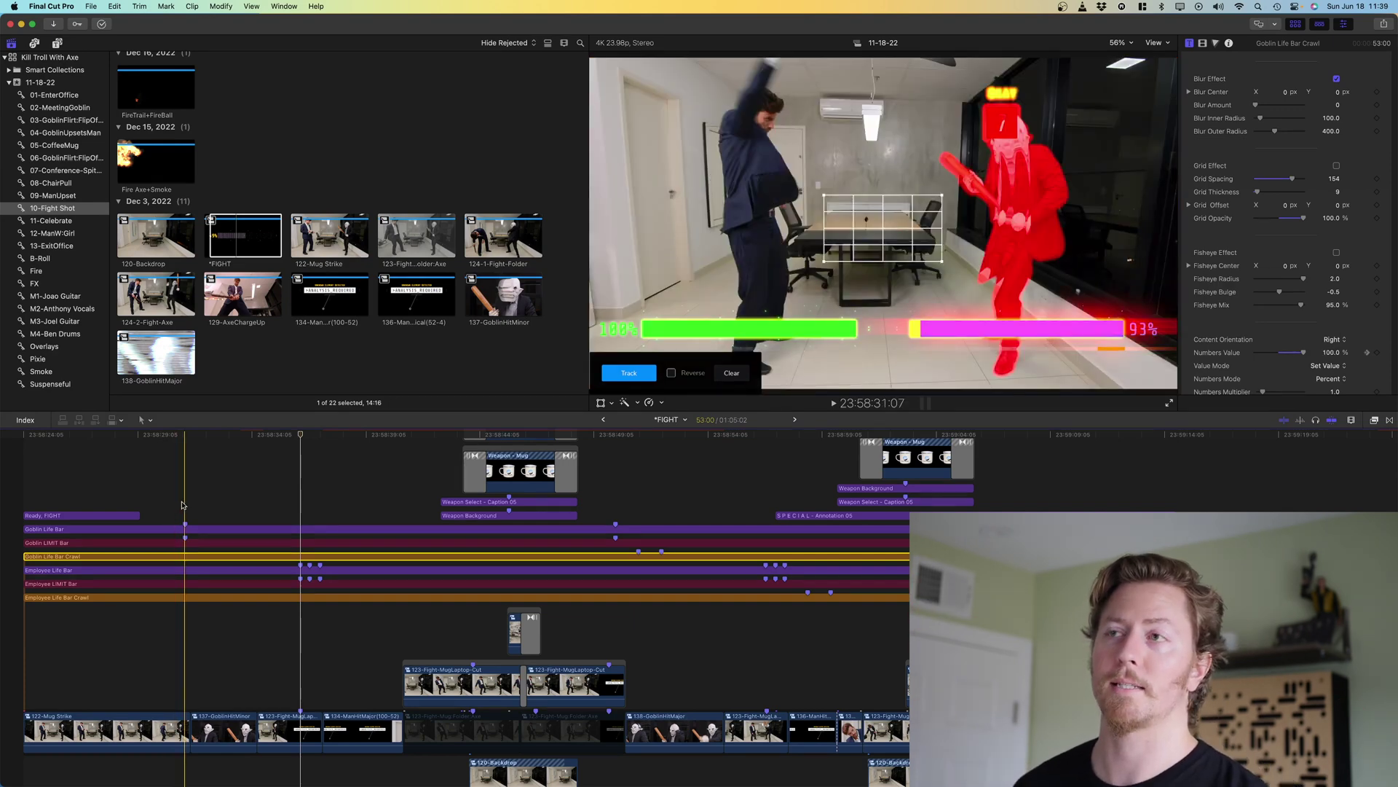
click(176, 506)
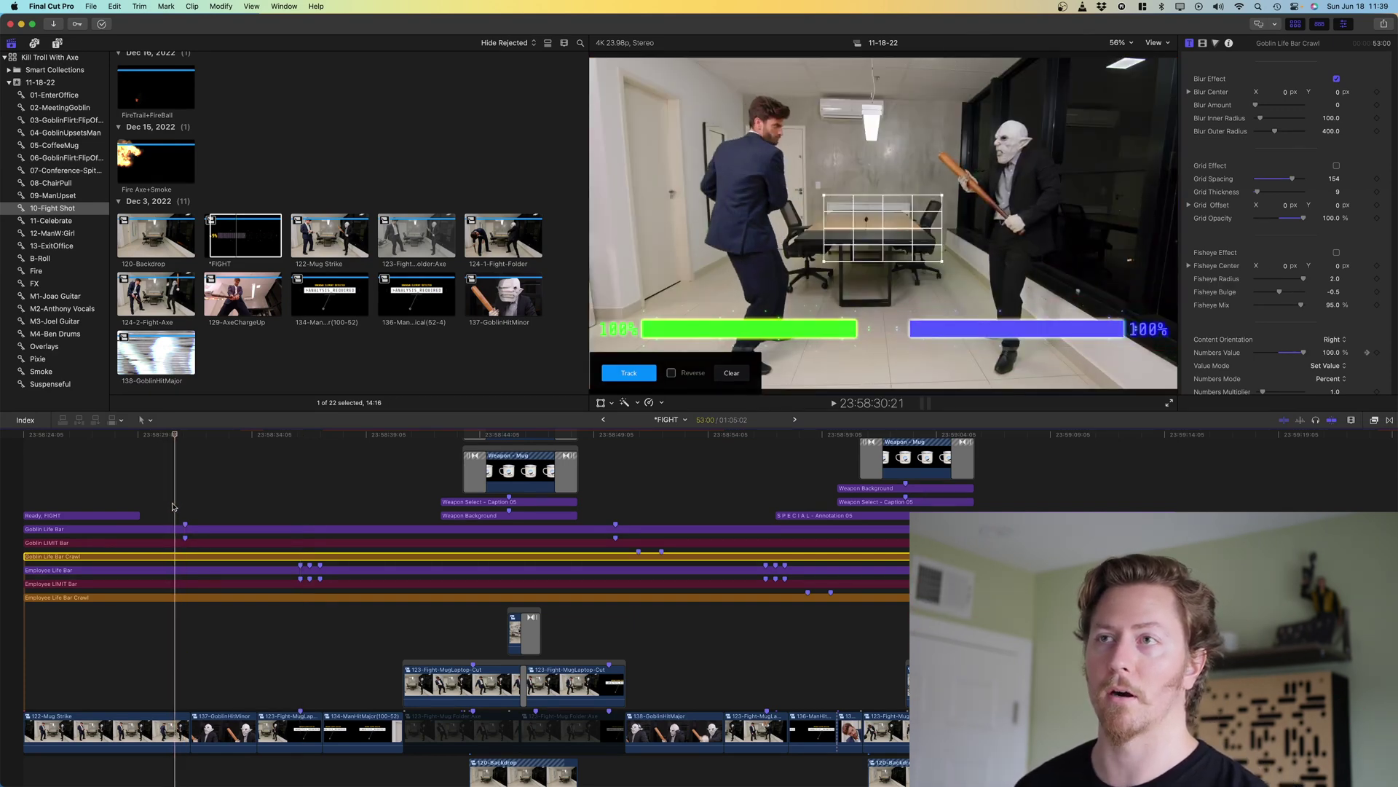
key(space)
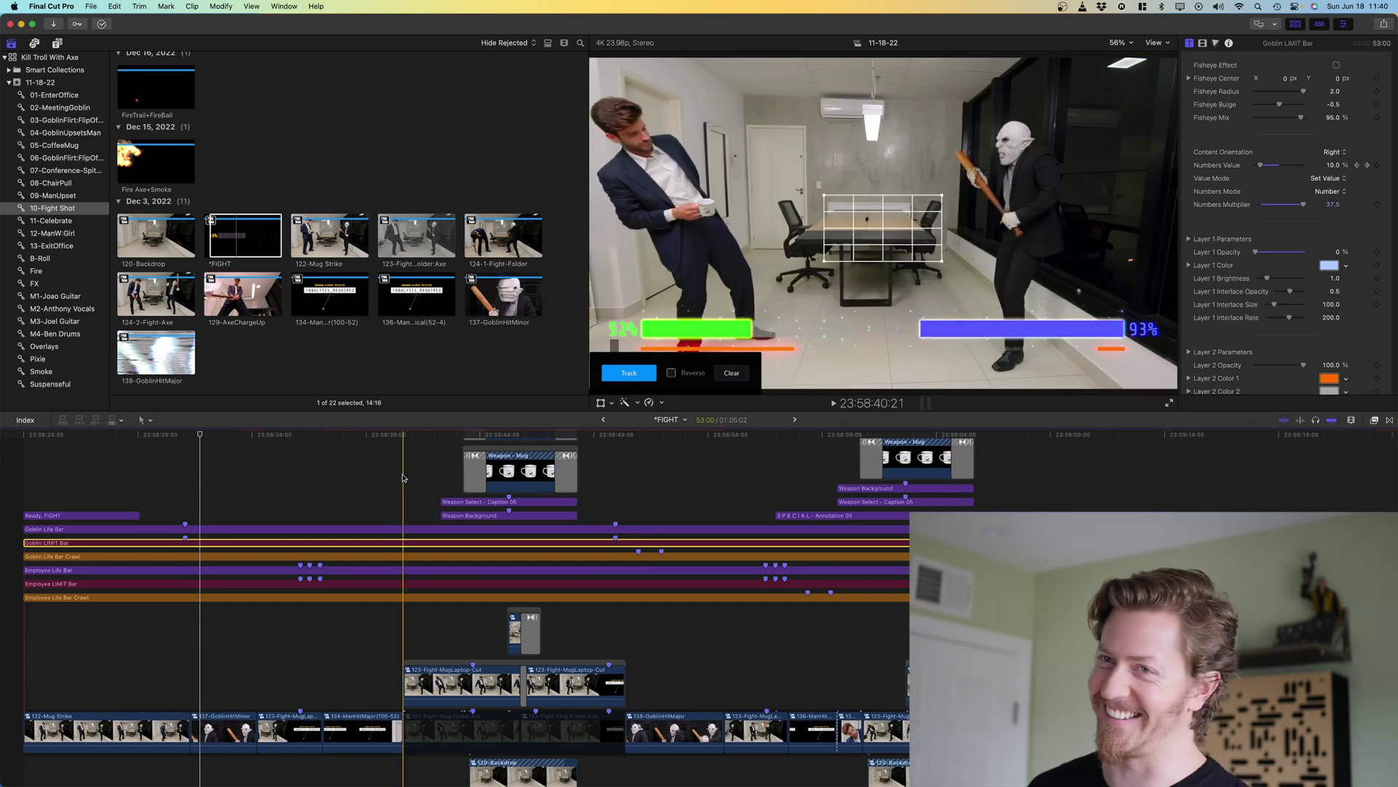
Open the 122-Mug Strike compound clip and play it up to the mug strike
key(shift+z)
double_click(109, 670)
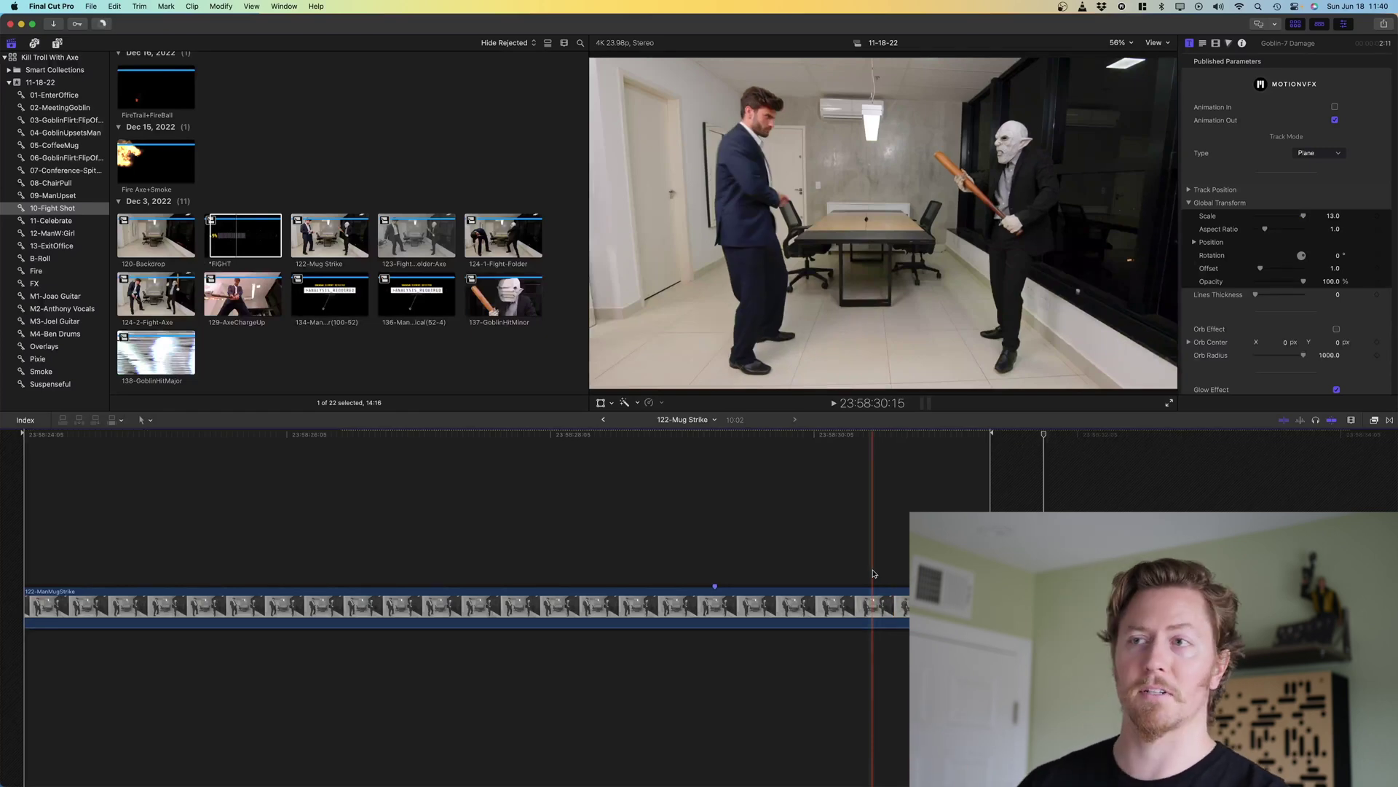
key(space)
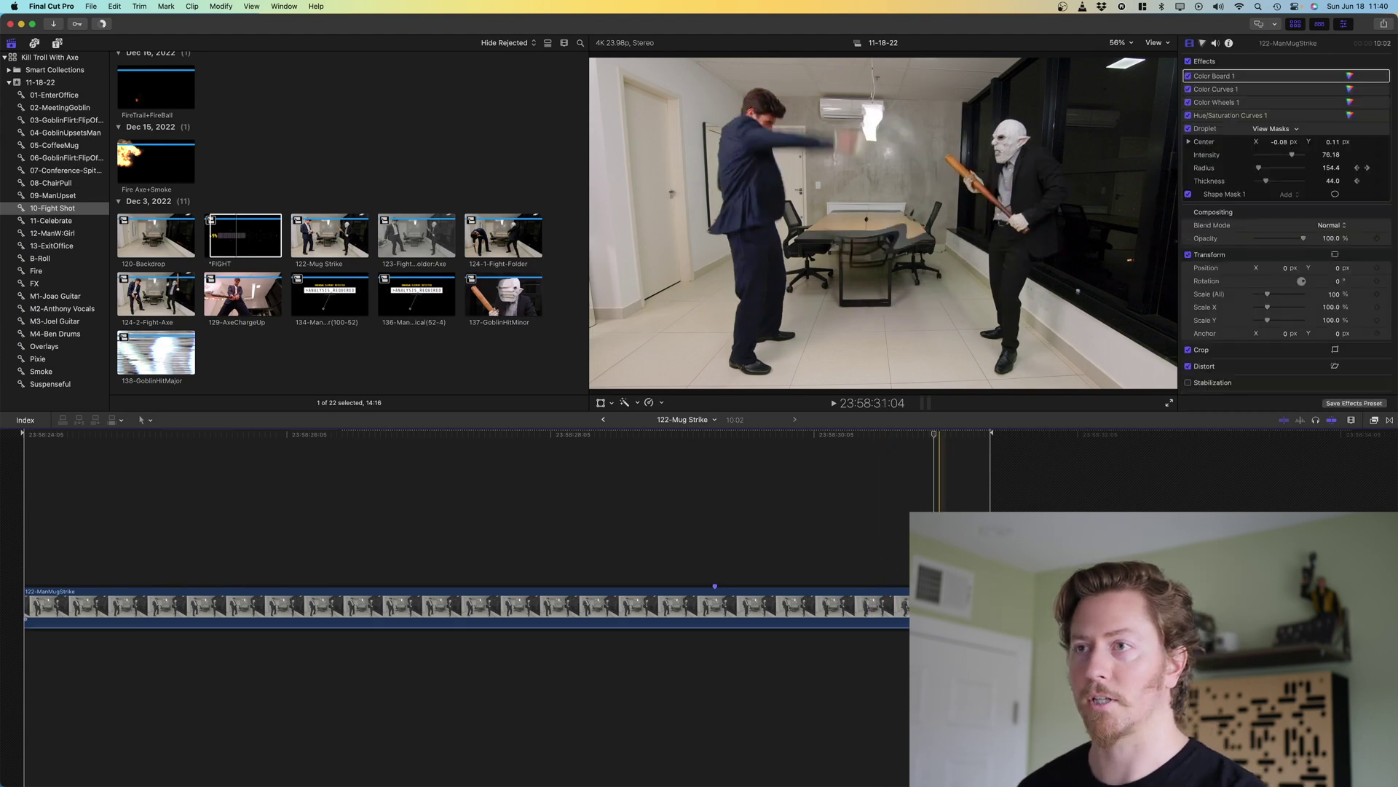
Select the Droplet effect on 122-ManMugStrike and step frame by frame around 23:58:31:07 to examine its expanding radius
click(1216, 134)
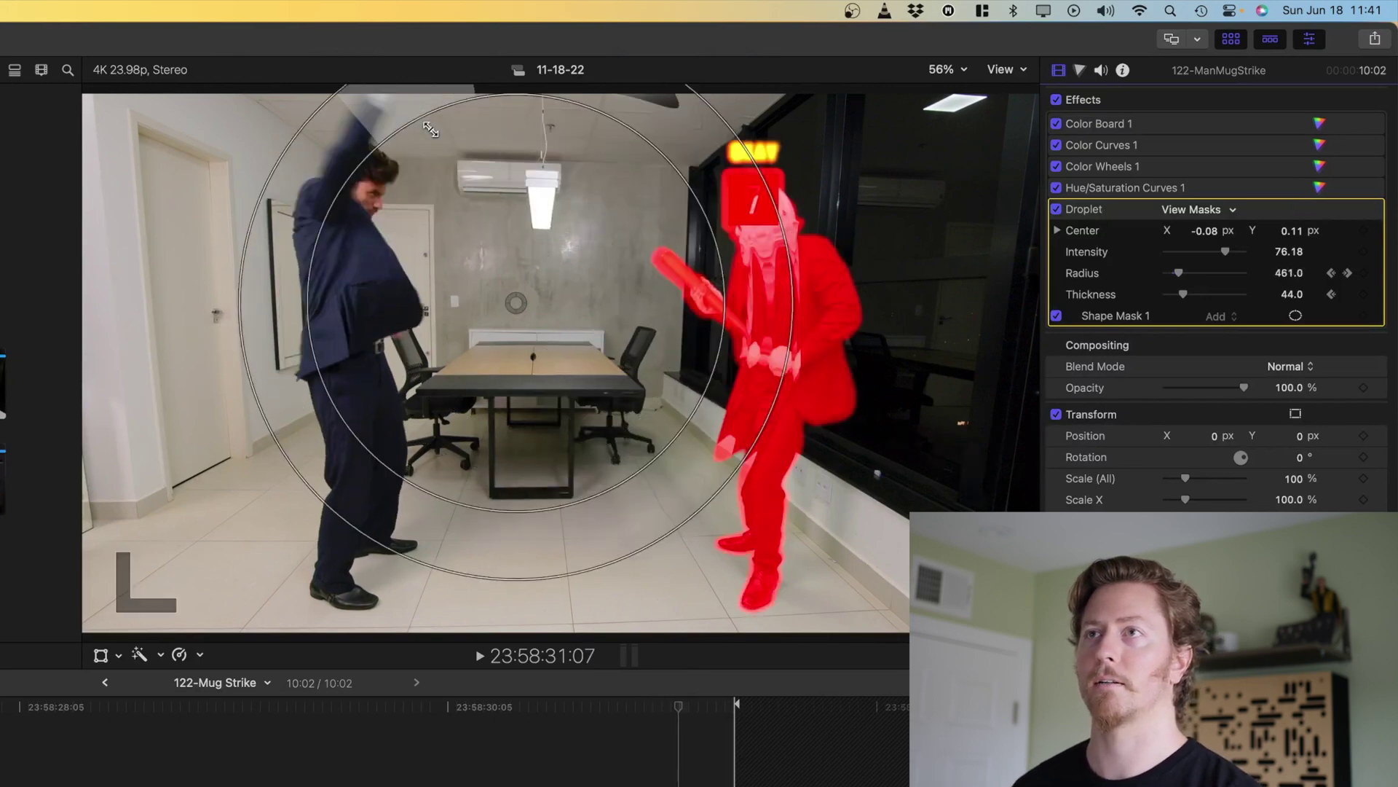
mouse_move(1325, 213)
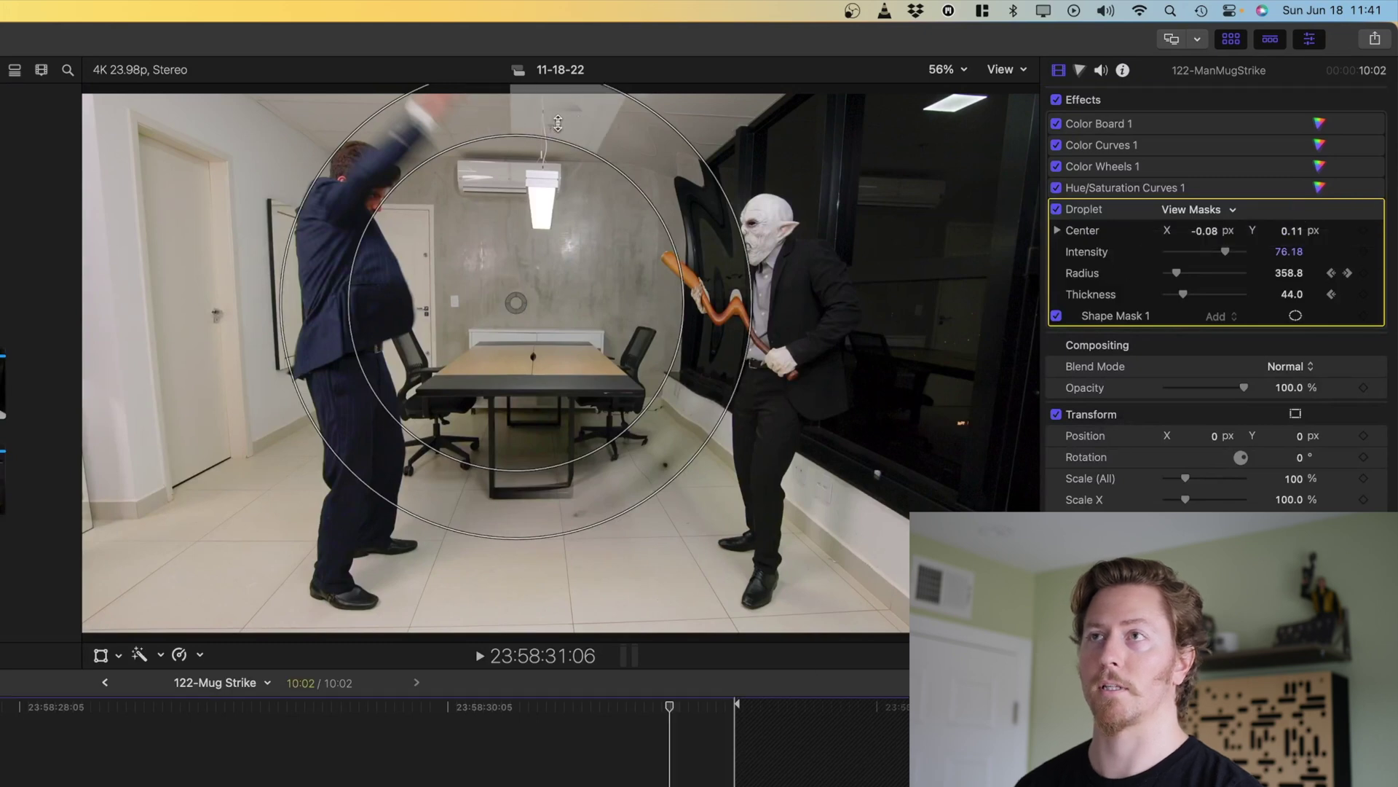
key(l)
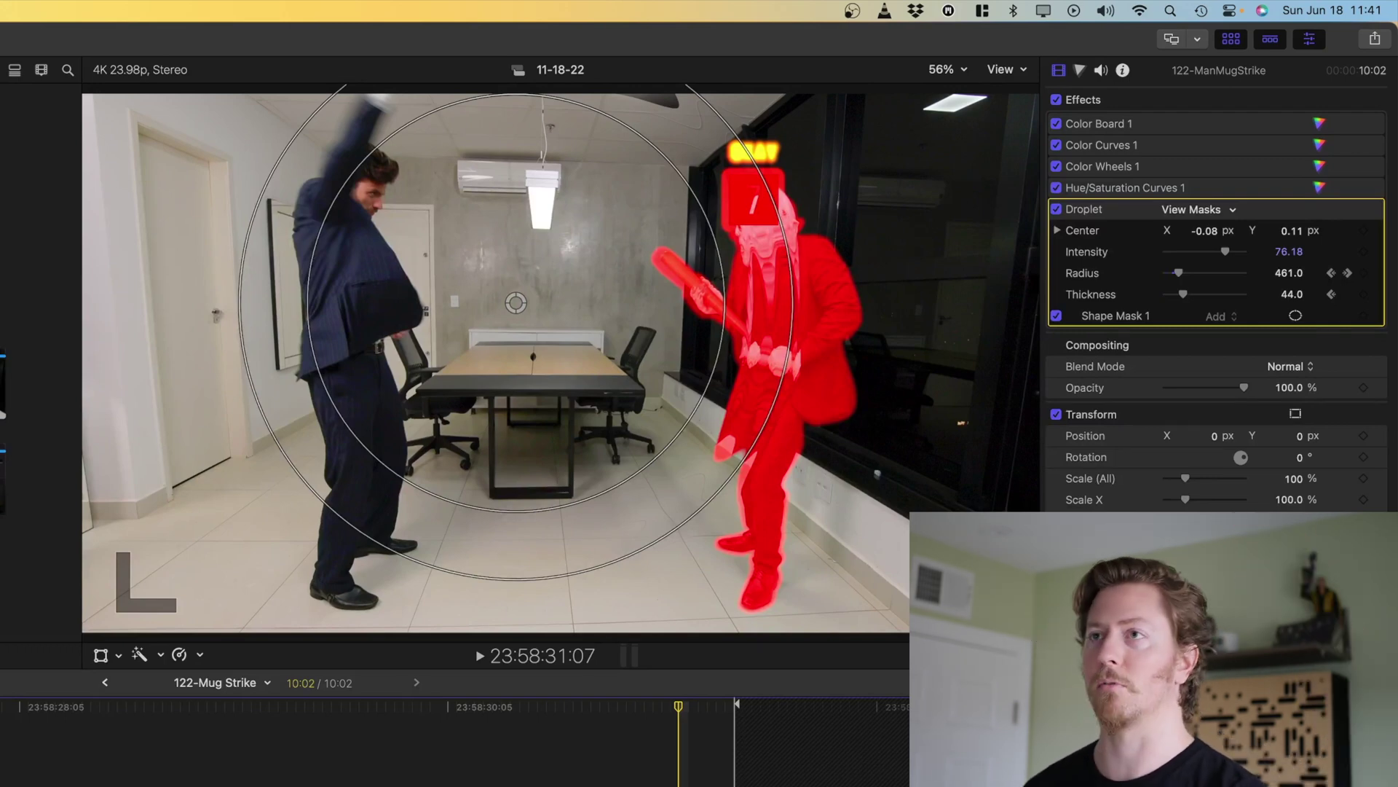
key(Right)
key(Left)
key(Left)
key(Left)
key(Right)
key(Right)
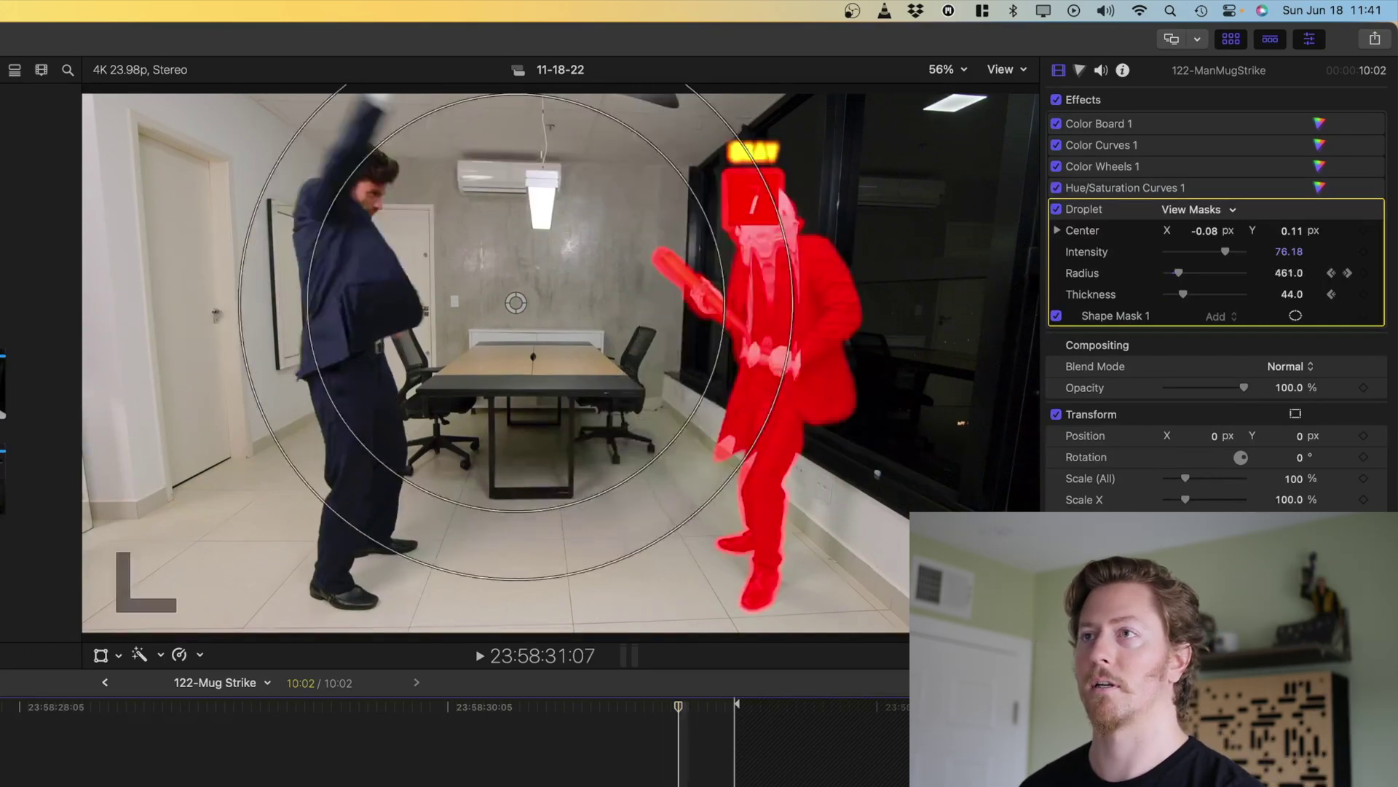
key(Right)
key(Right)
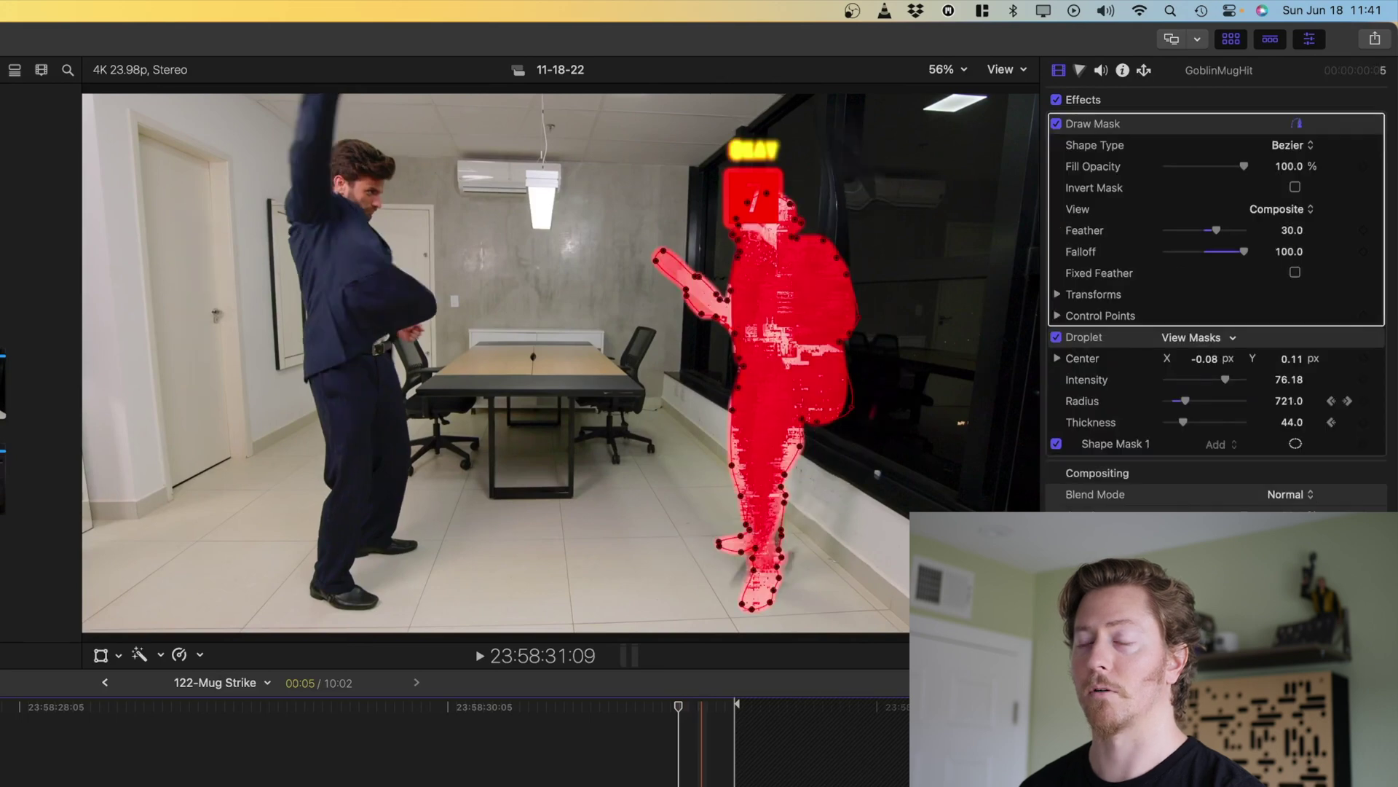
Select the Droplet effect on the masked GoblinMugHit clip and step through its frames from 23:58:31:07
key(Left)
key(Left)
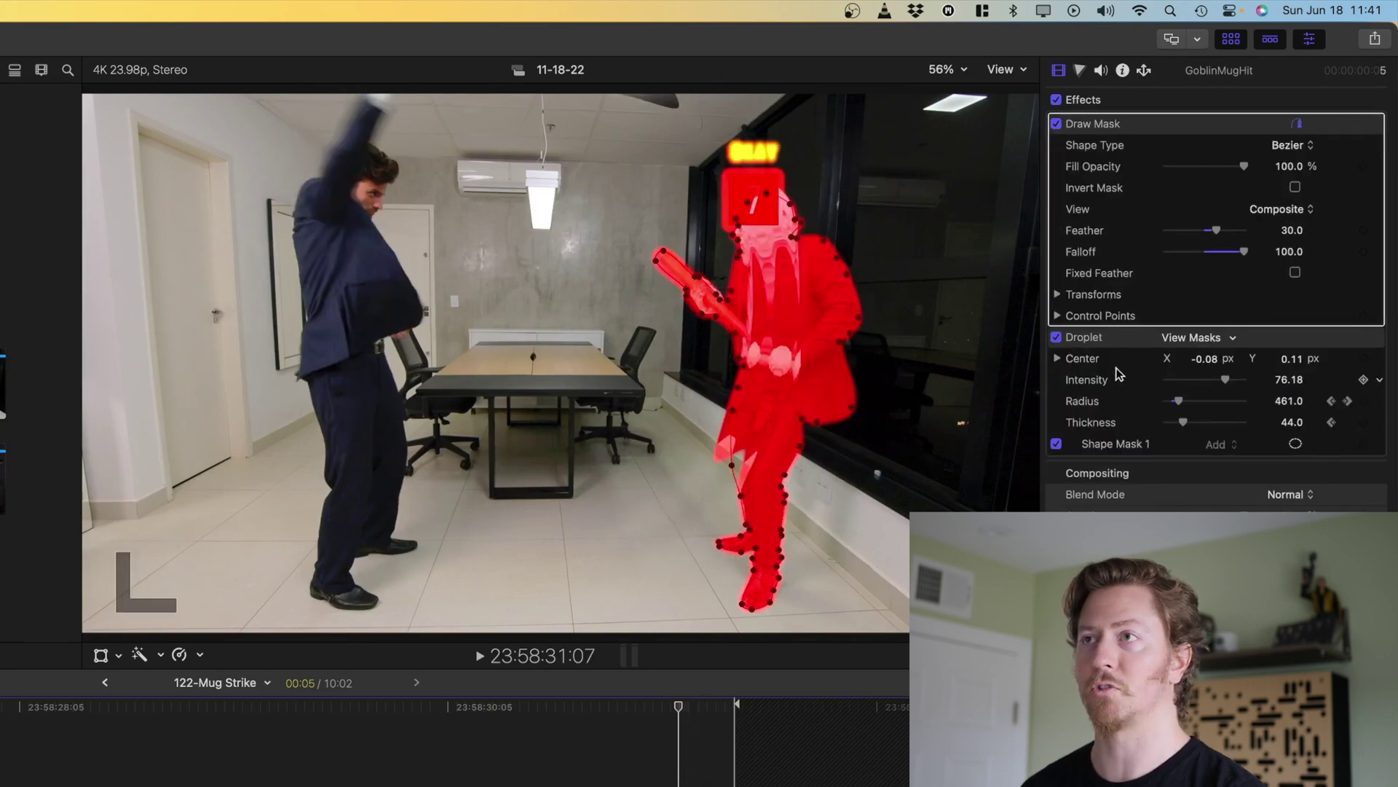
click(1115, 341)
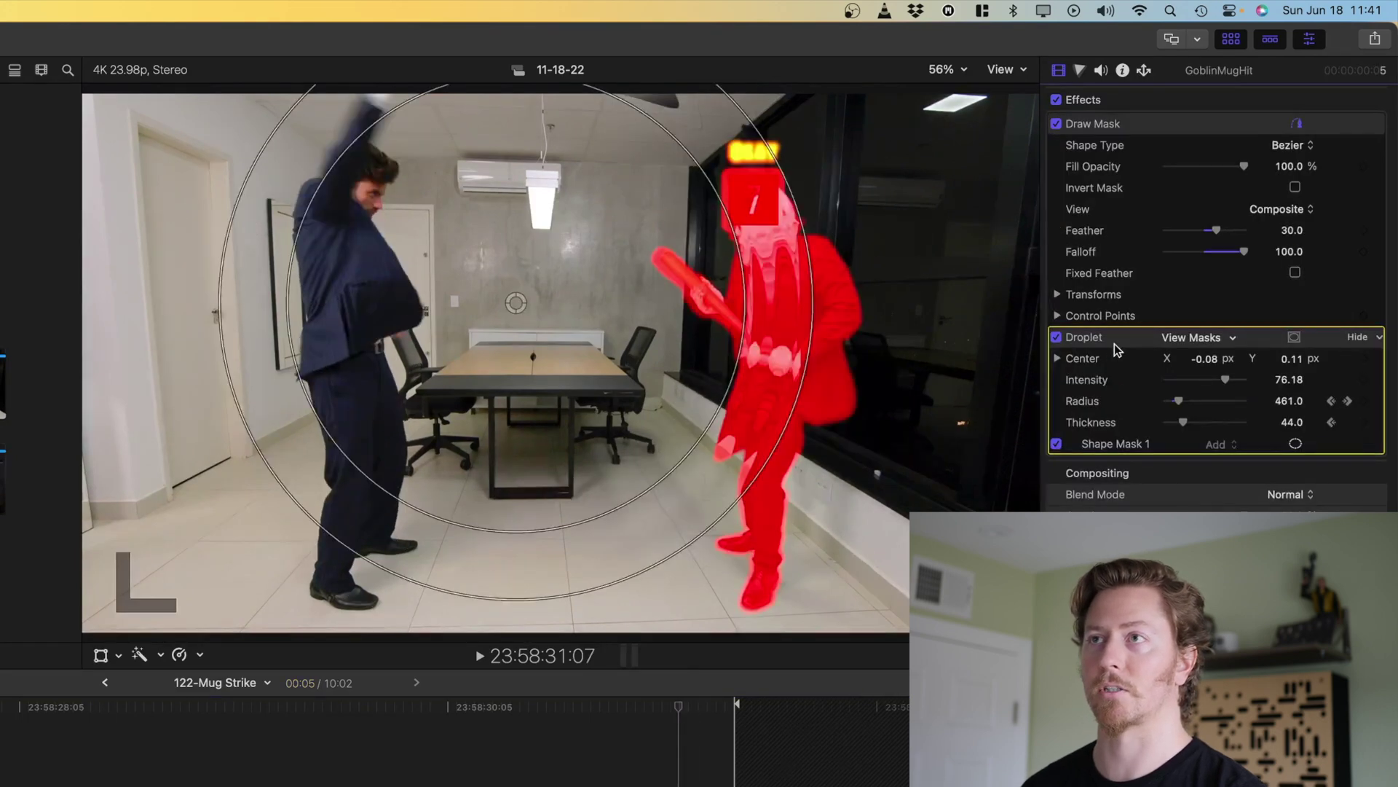
key(Right)
key(Right)
key(Right)
key(Left)
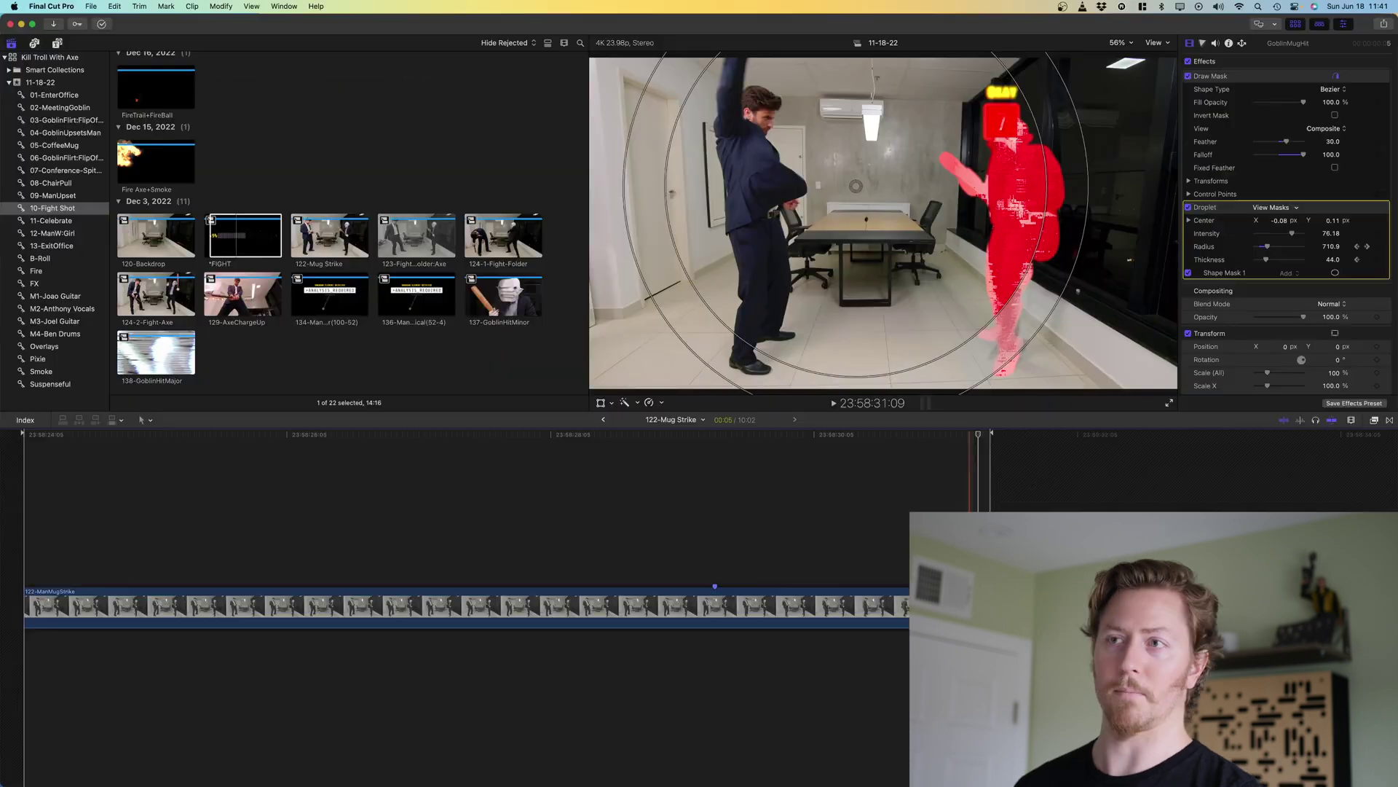
Open the nested GoblinMugHit compound clip, examine its stacked layers, and return to 122-Mug Strike
double_click(969, 608)
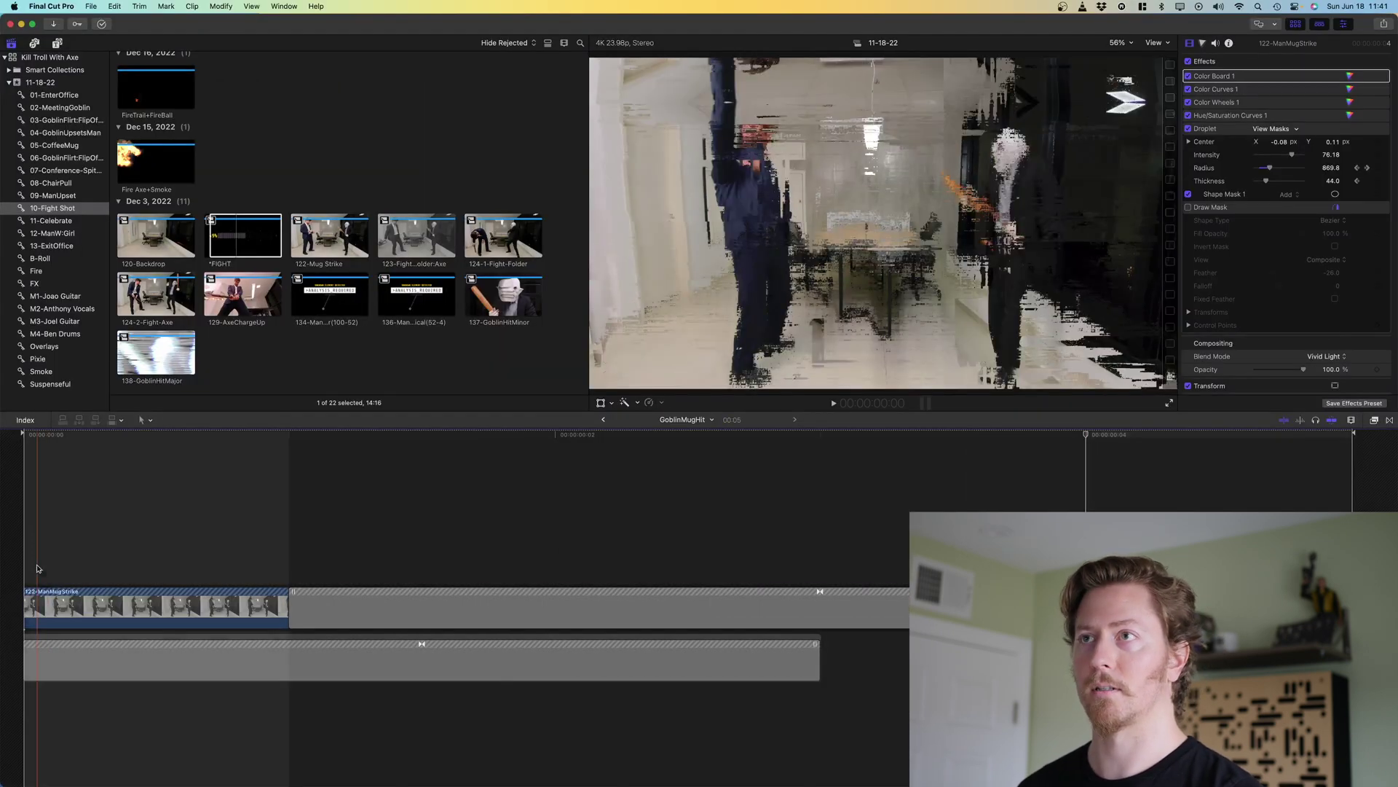
click(19, 599)
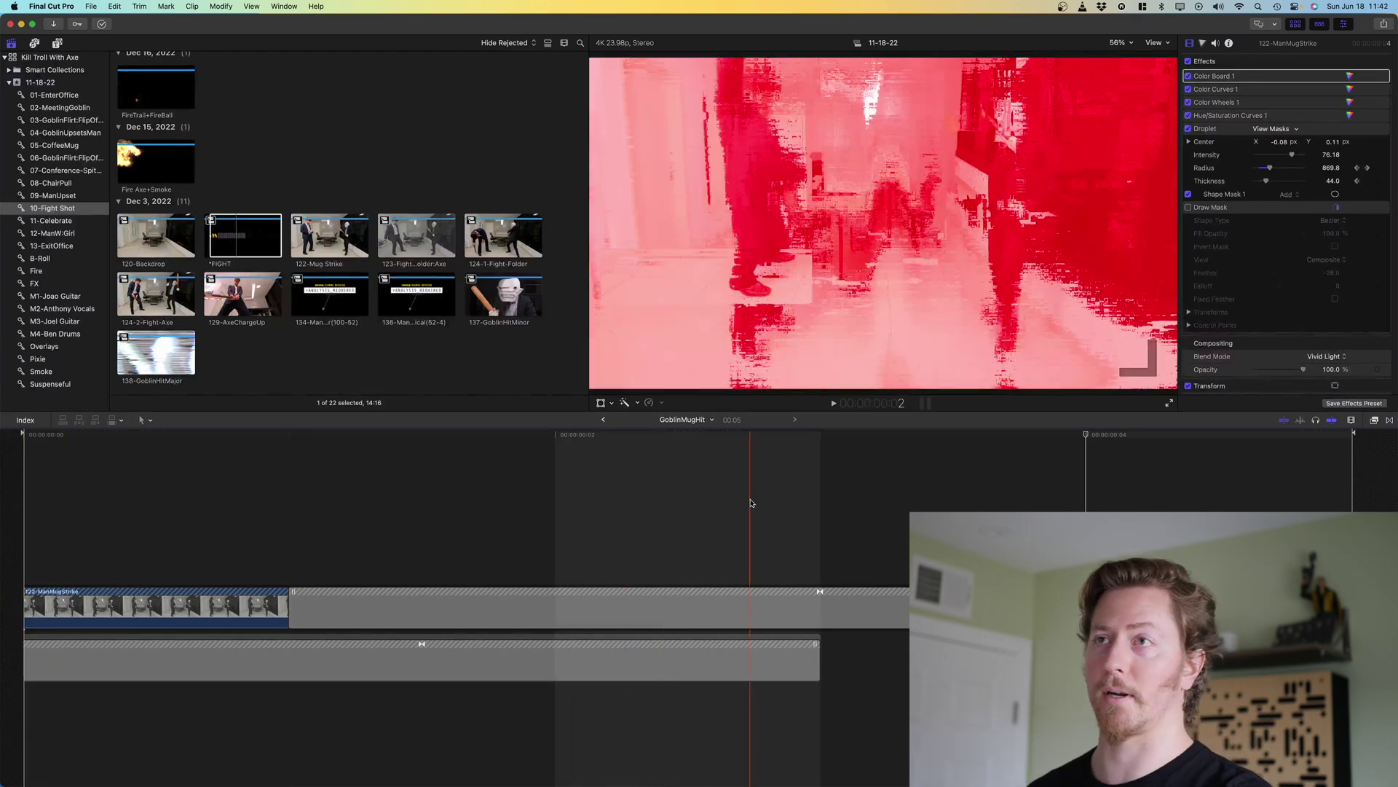
click(603, 421)
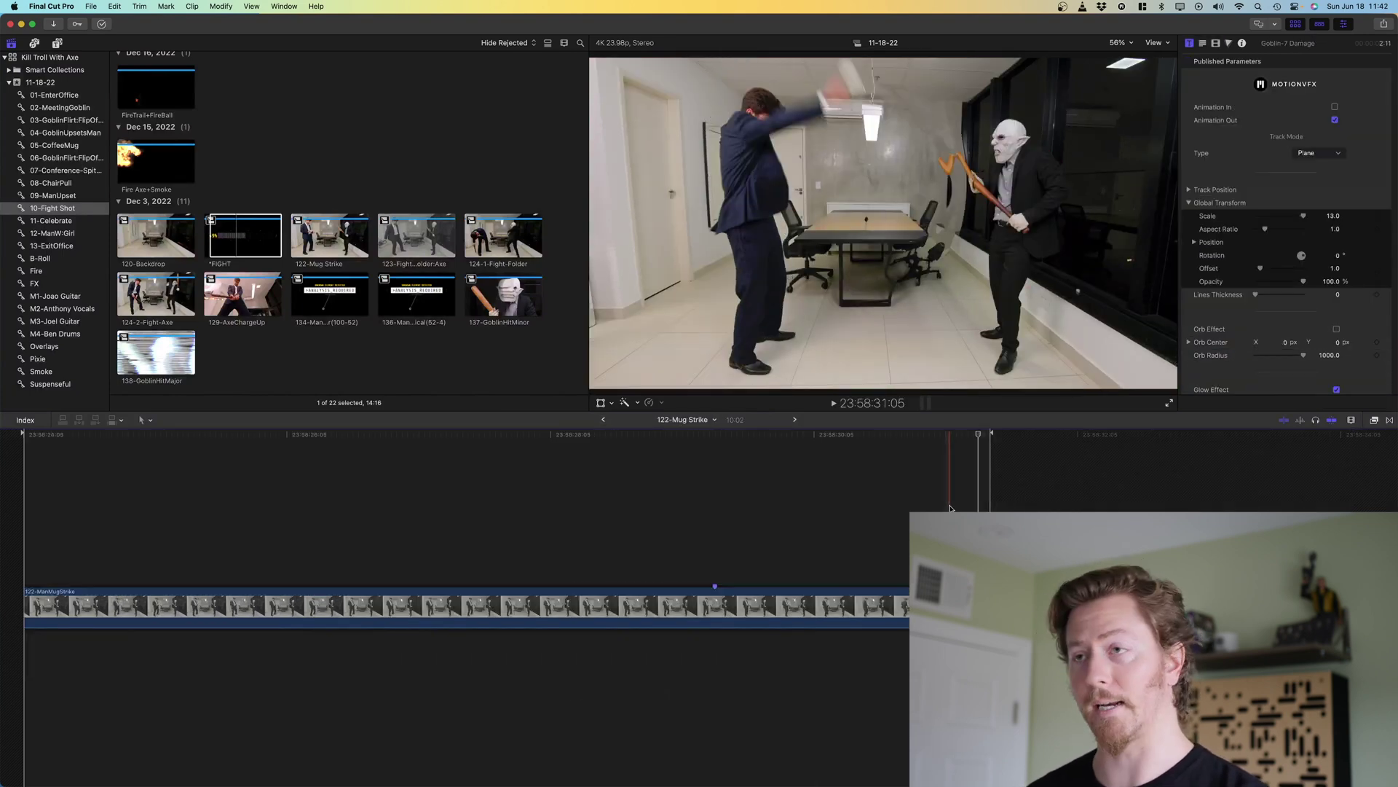
Review the goblin's masked glitch effect from 23:58:31:07 to the damage title at 23:58:31:12
click(956, 487)
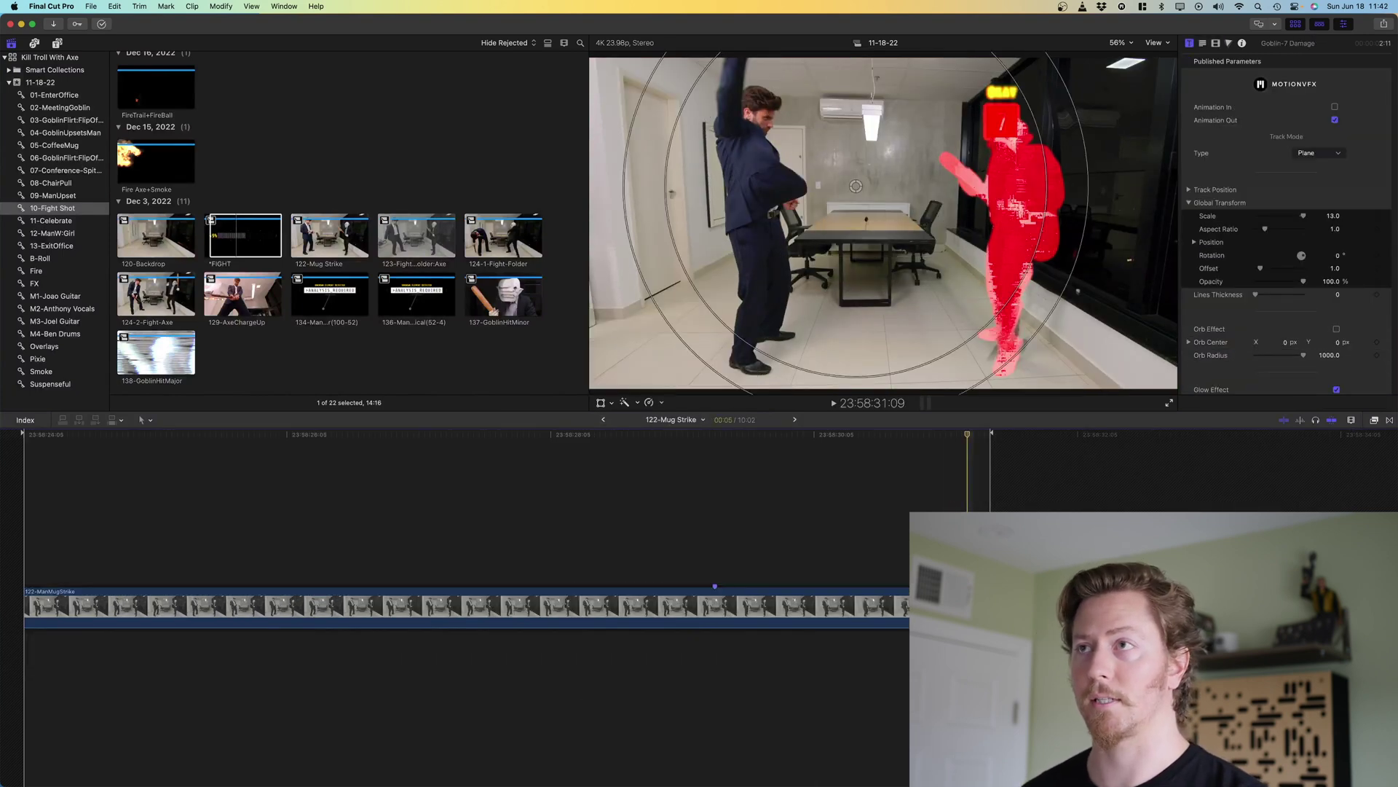
click(956, 486)
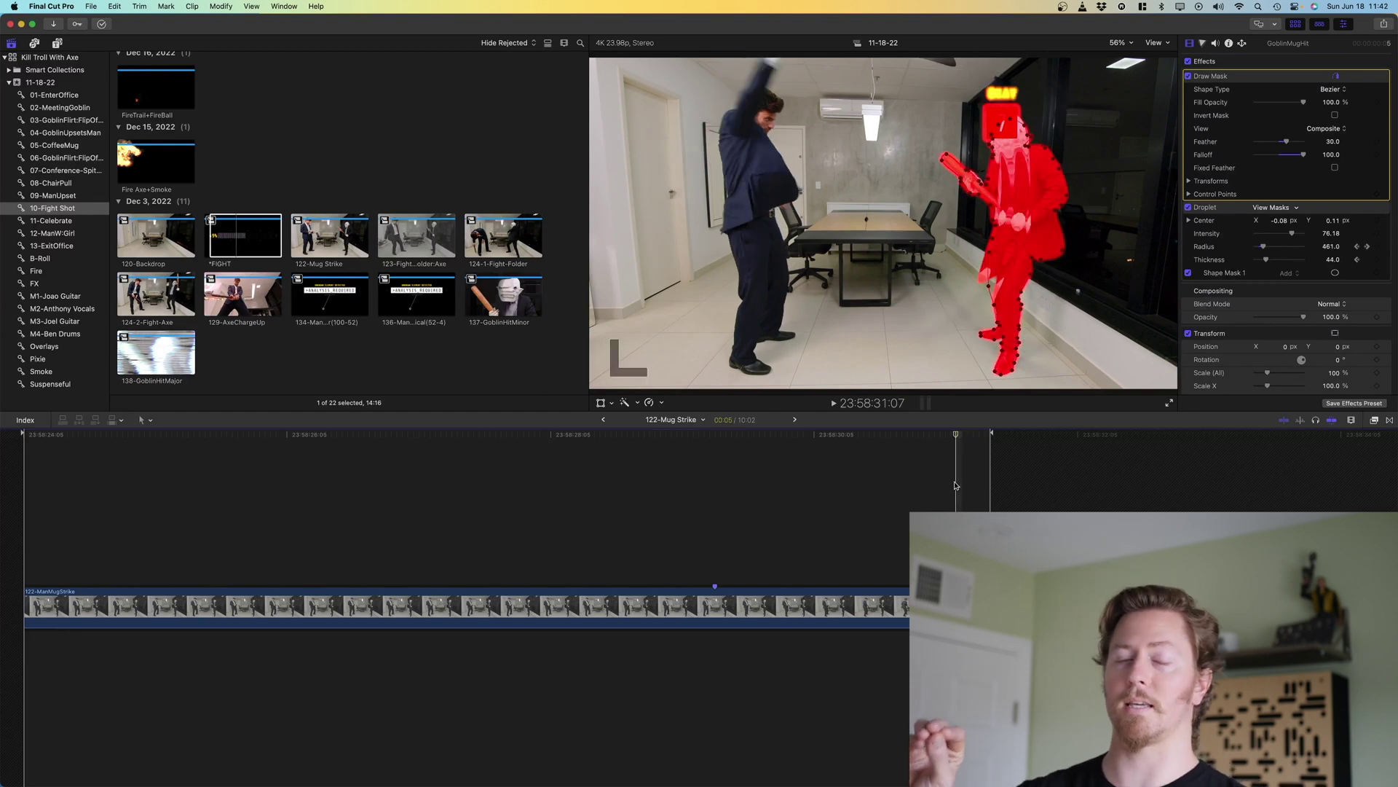
key(Right)
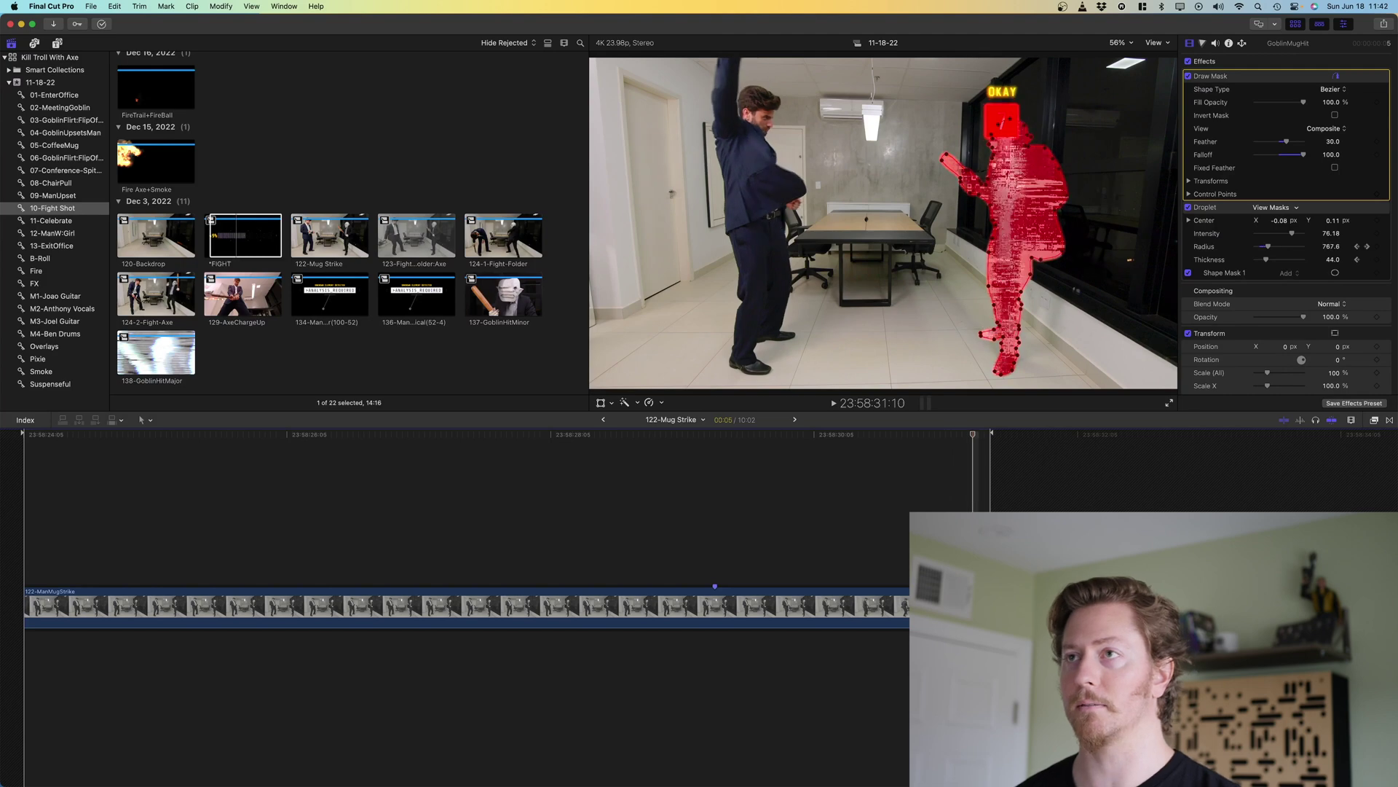
click(985, 489)
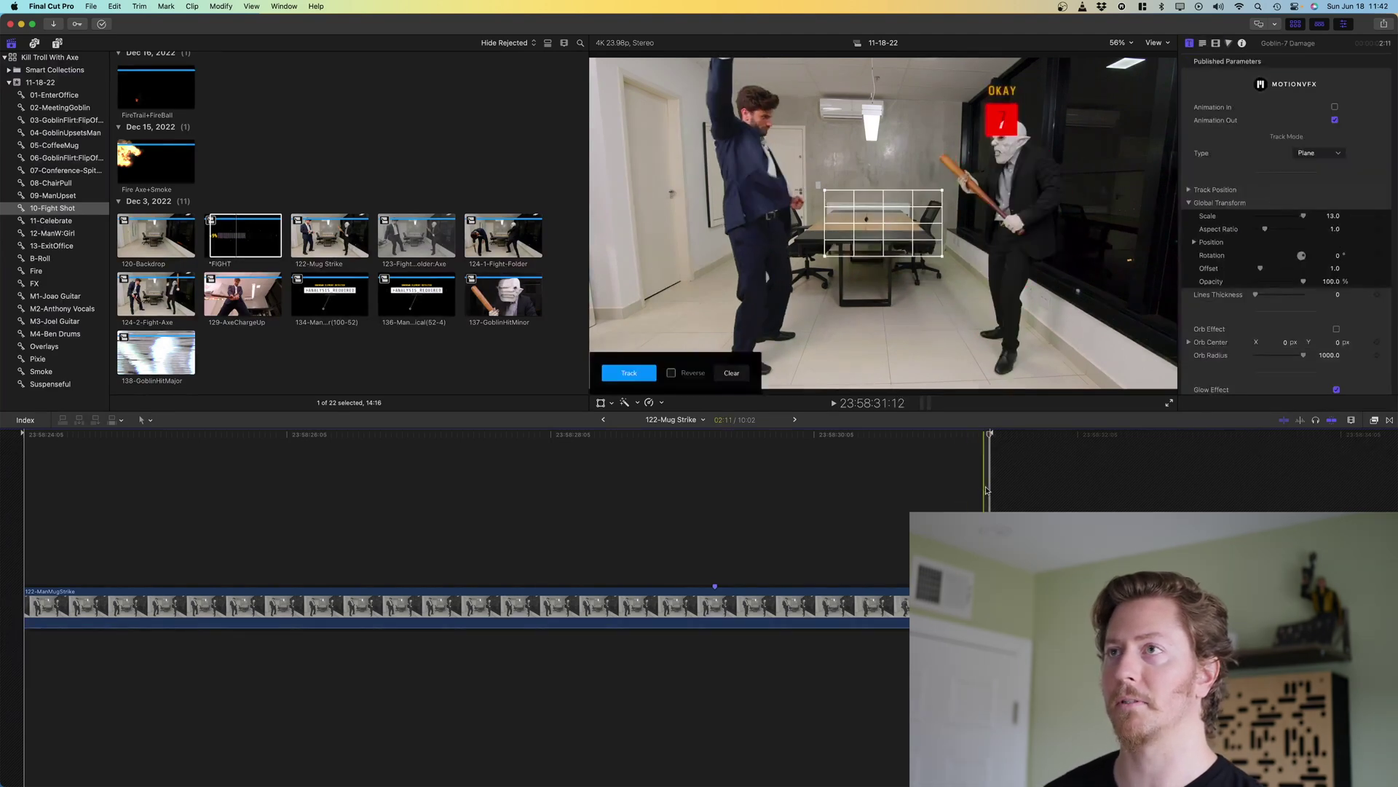
Return to the *FIGHT timeline, open 137-GoblinHitMinor, and examine the Fun House effect's keyframed Center
key(super+bracketleft)
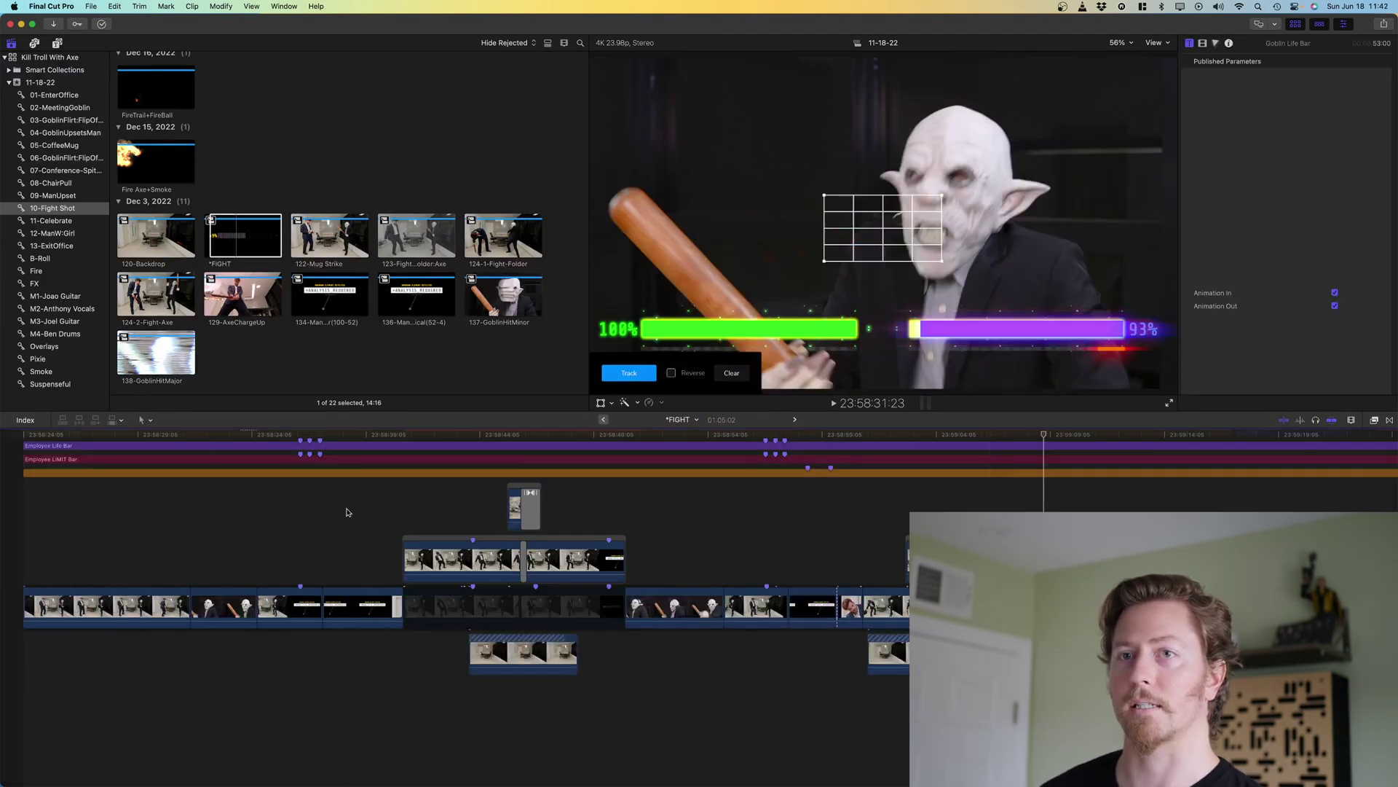
click(89, 605)
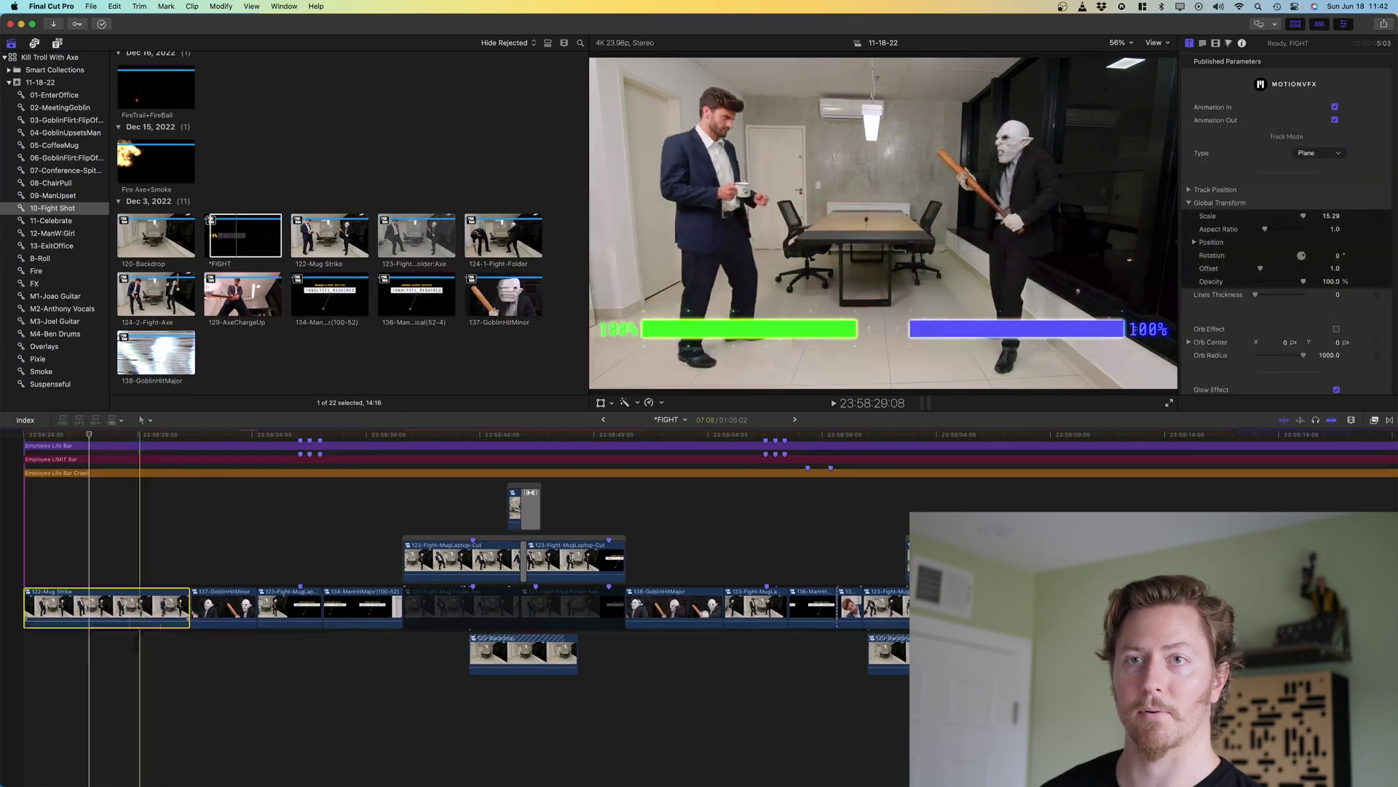
click(201, 595)
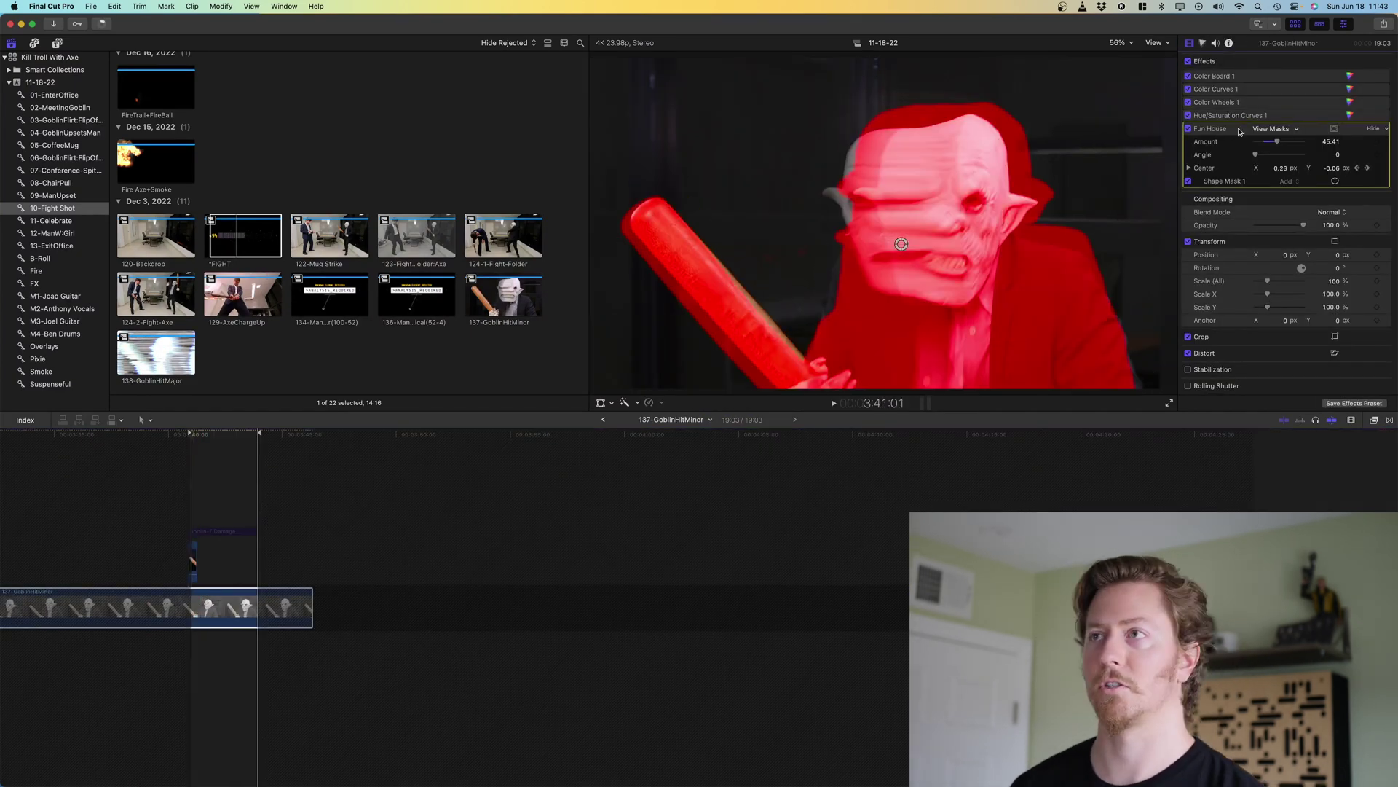
drag(1281, 167, 1278, 172)
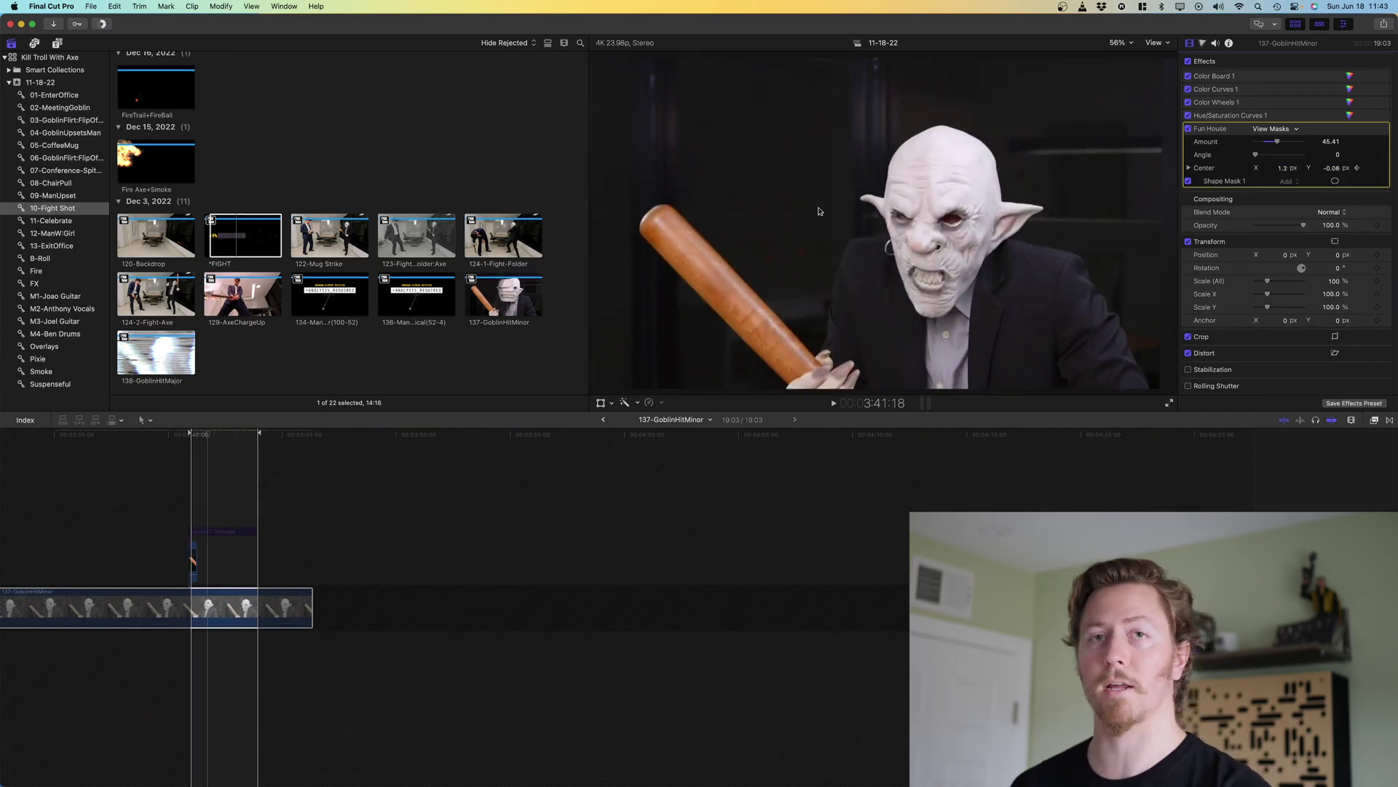
Open the nested GoblinMugHitCloseUp clip, examine its glitch layers, and return to 137-GoblinHitMinor
click(193, 557)
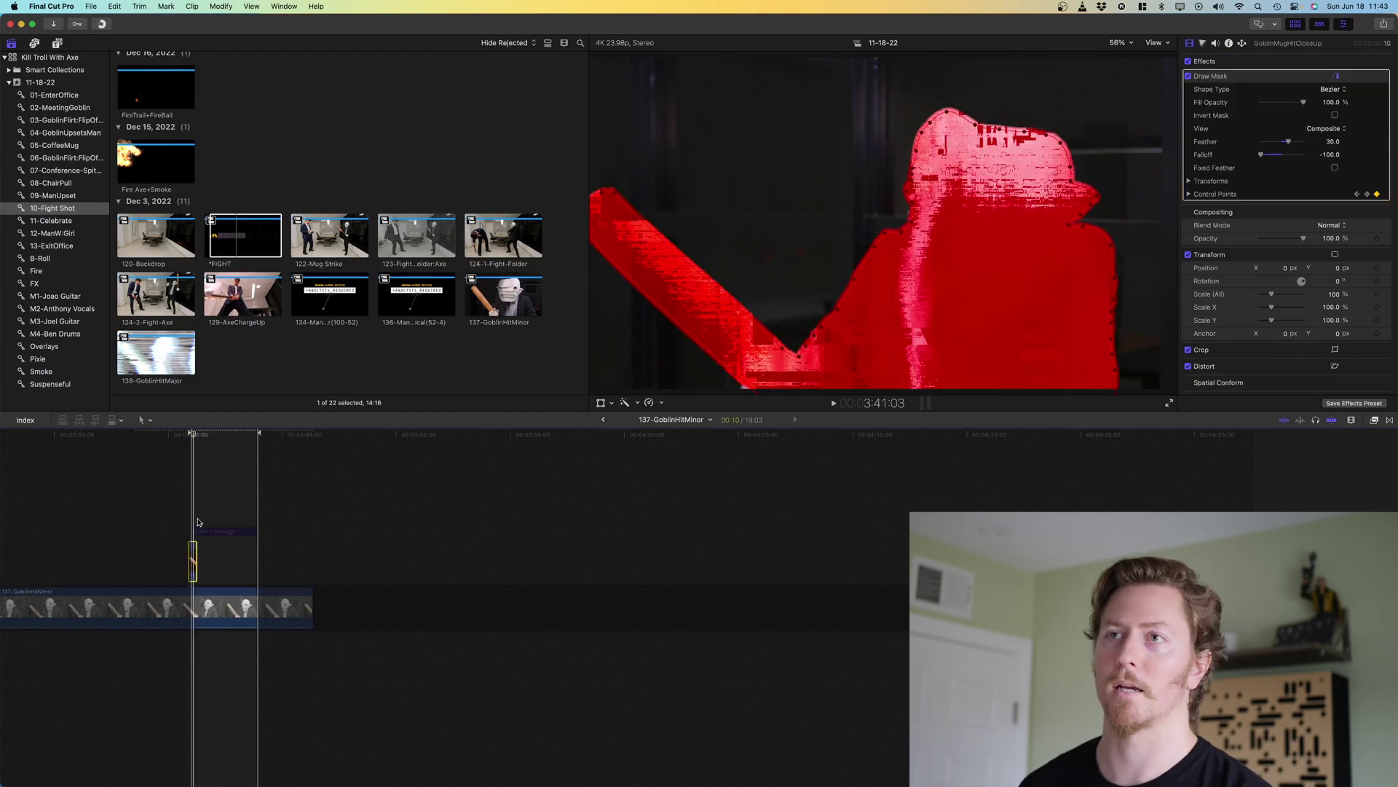
double_click(193, 561)
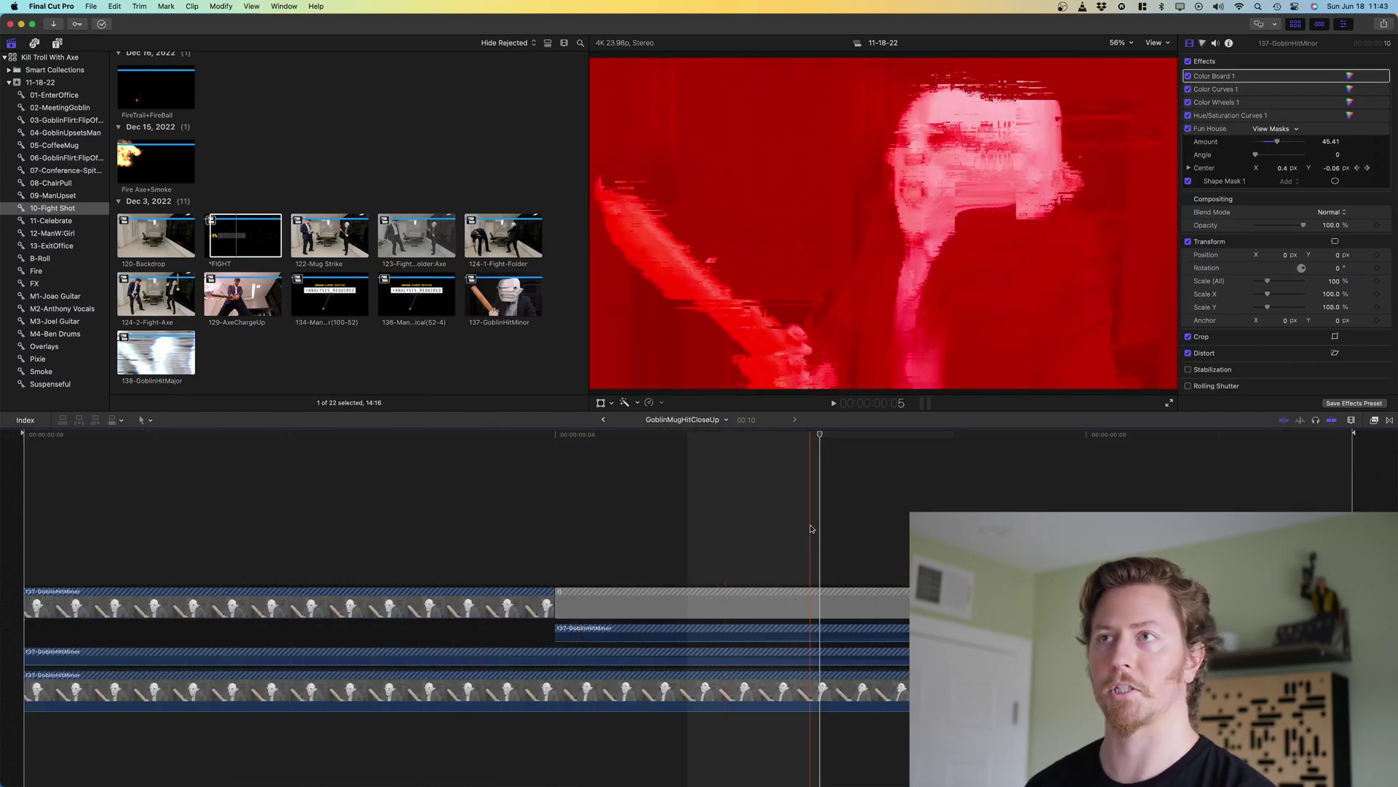
key(super+bracketleft)
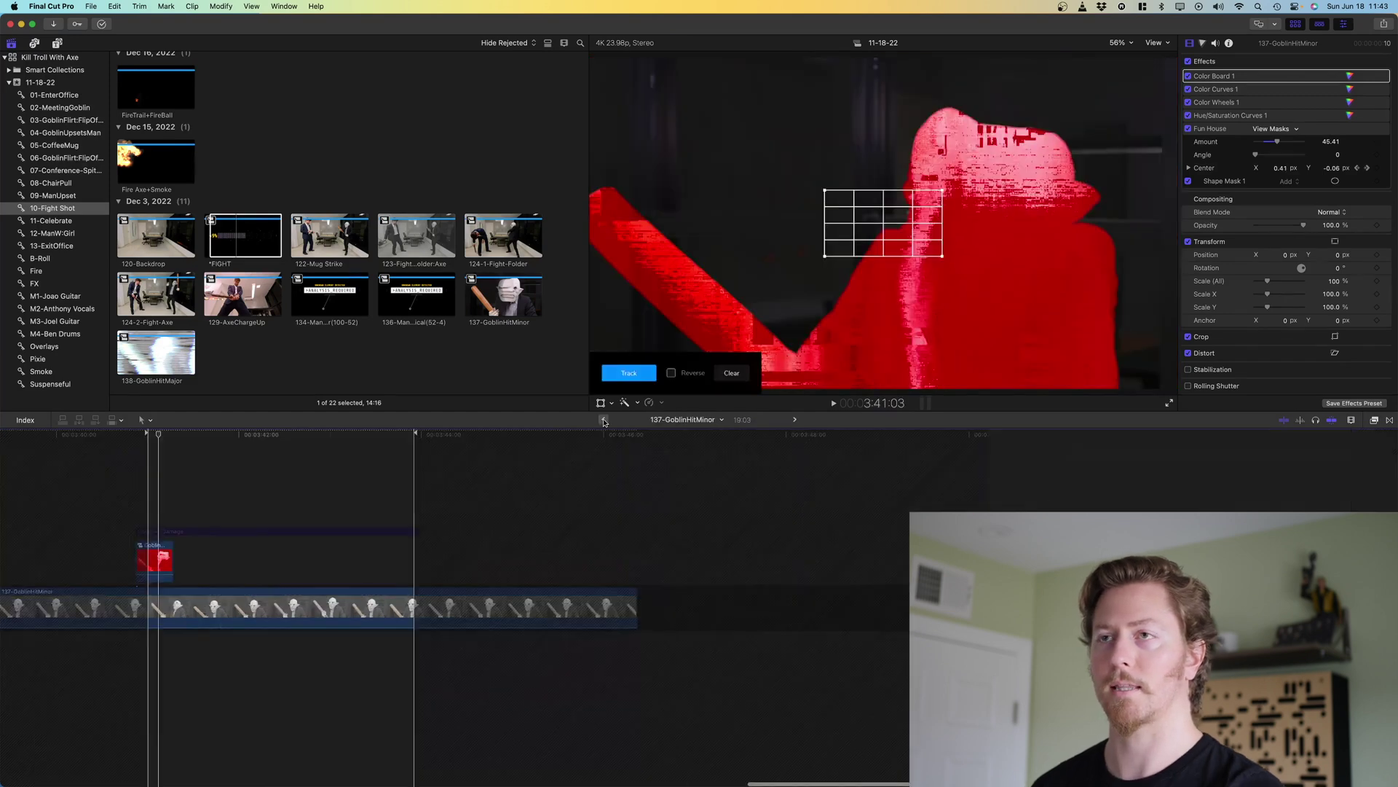
Show the Goblin 7 Damage title's published parameters above the close-up, and go back to the *FIGHT timeline
click(166, 531)
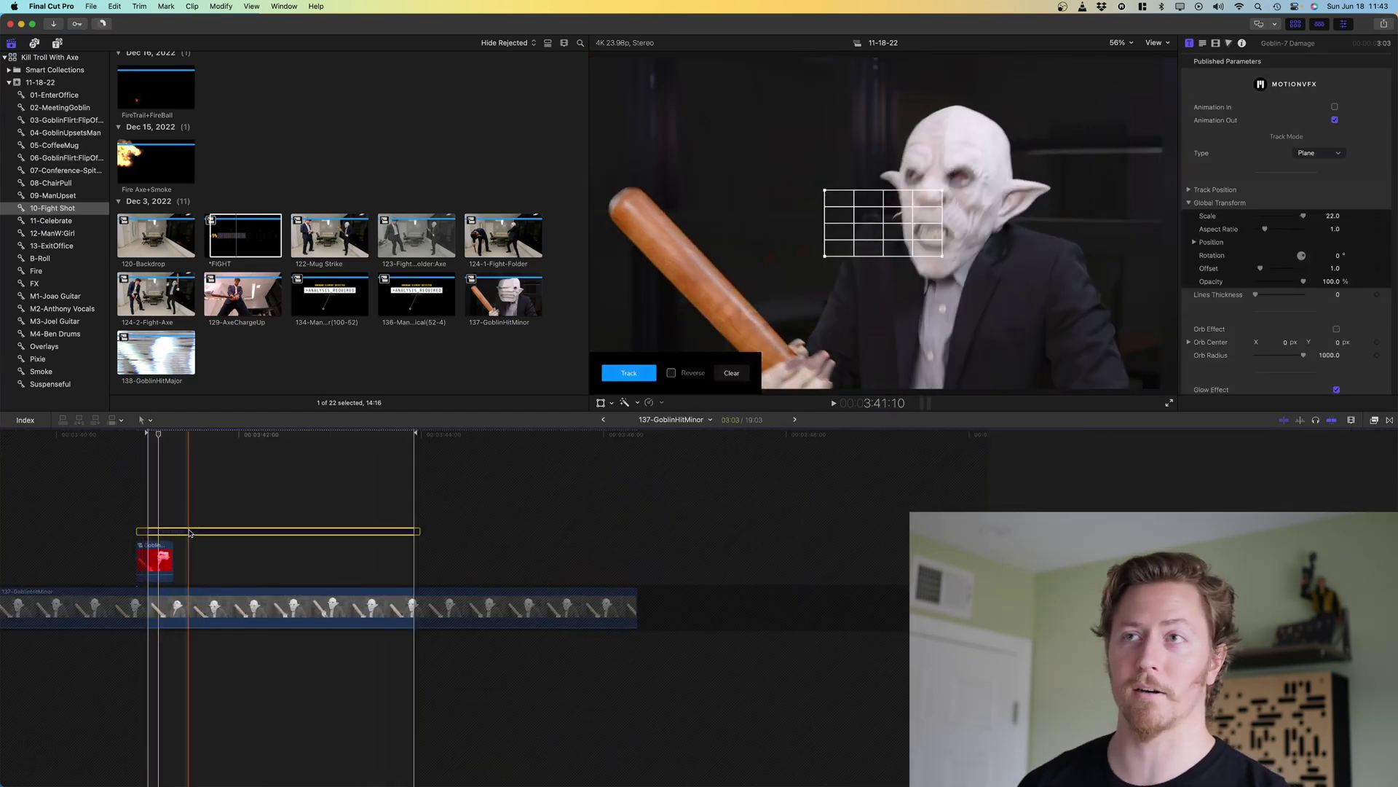
scroll(189, 532, left, 5)
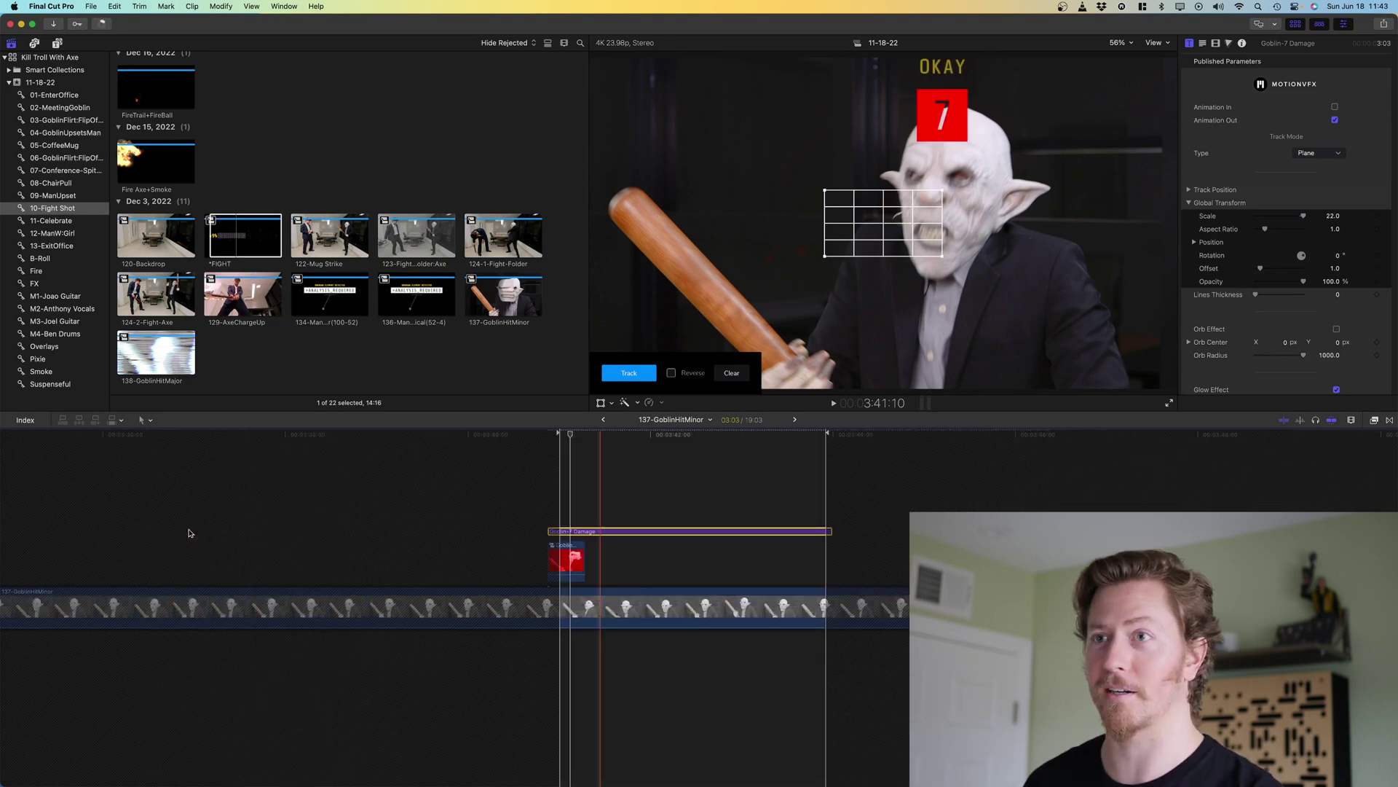
key(super+bracketleft)
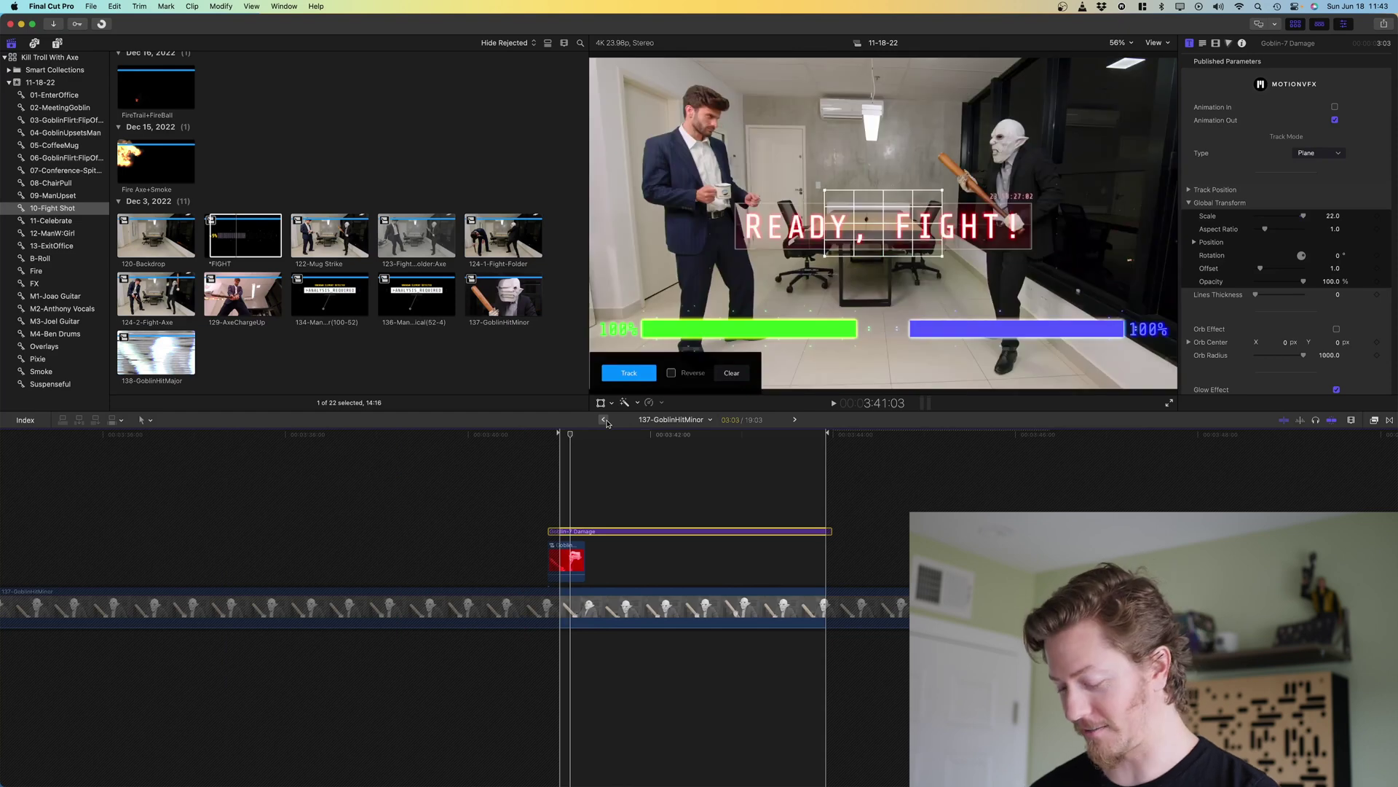
Open the 123-Fight-MugLaptop-Cut compound clip from the *FIGHT timeline, skim its layers, and return to *FIGHT
scroll(240, 555, up, 1)
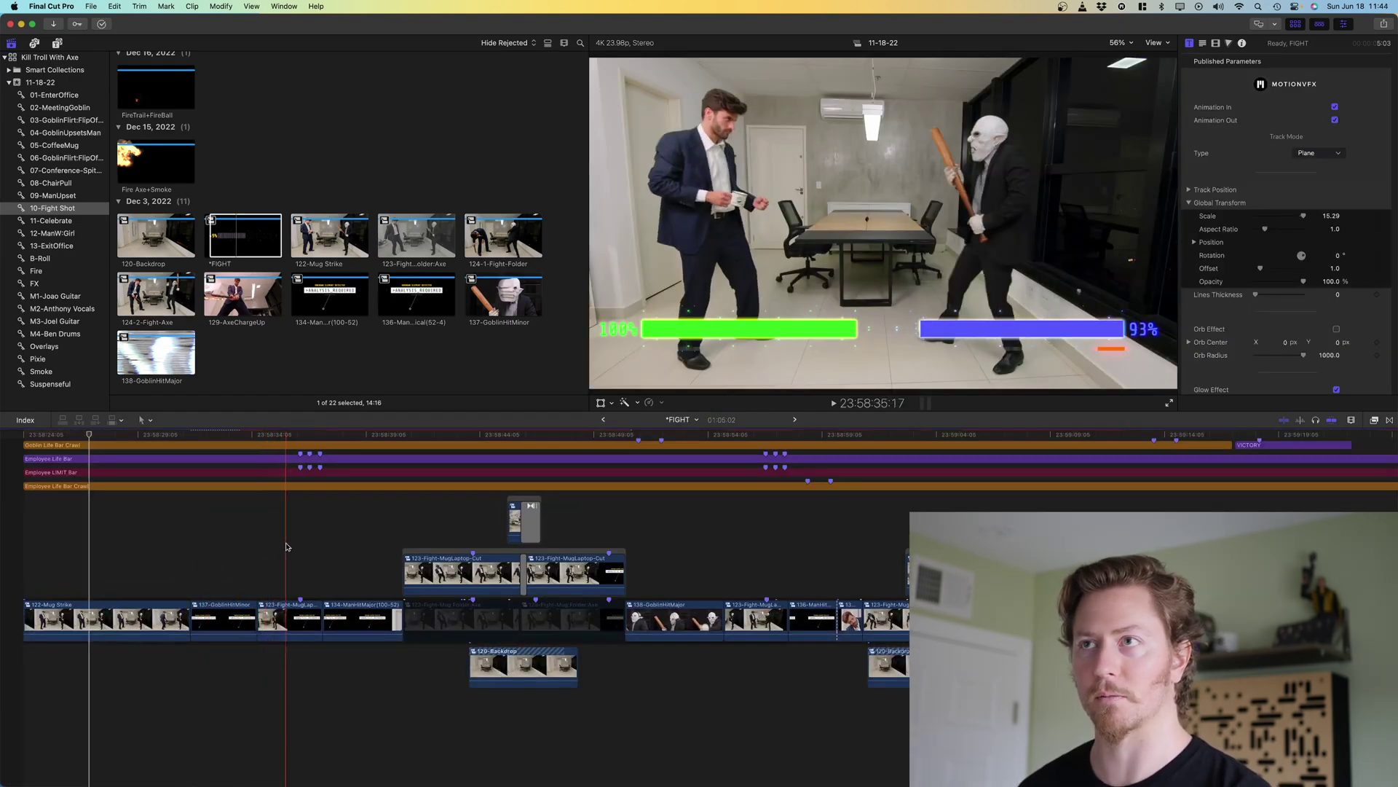
click(281, 630)
double_click(280, 630)
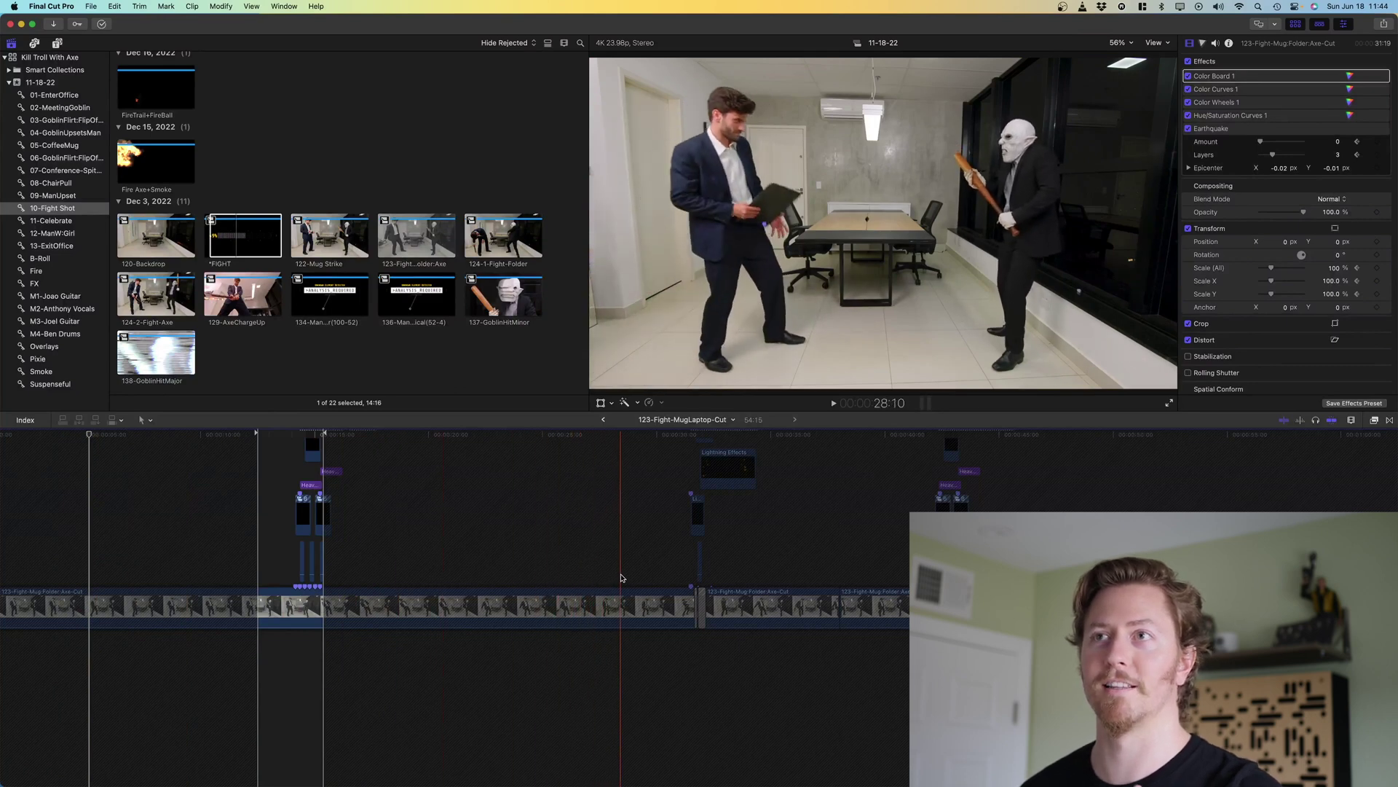
key(space)
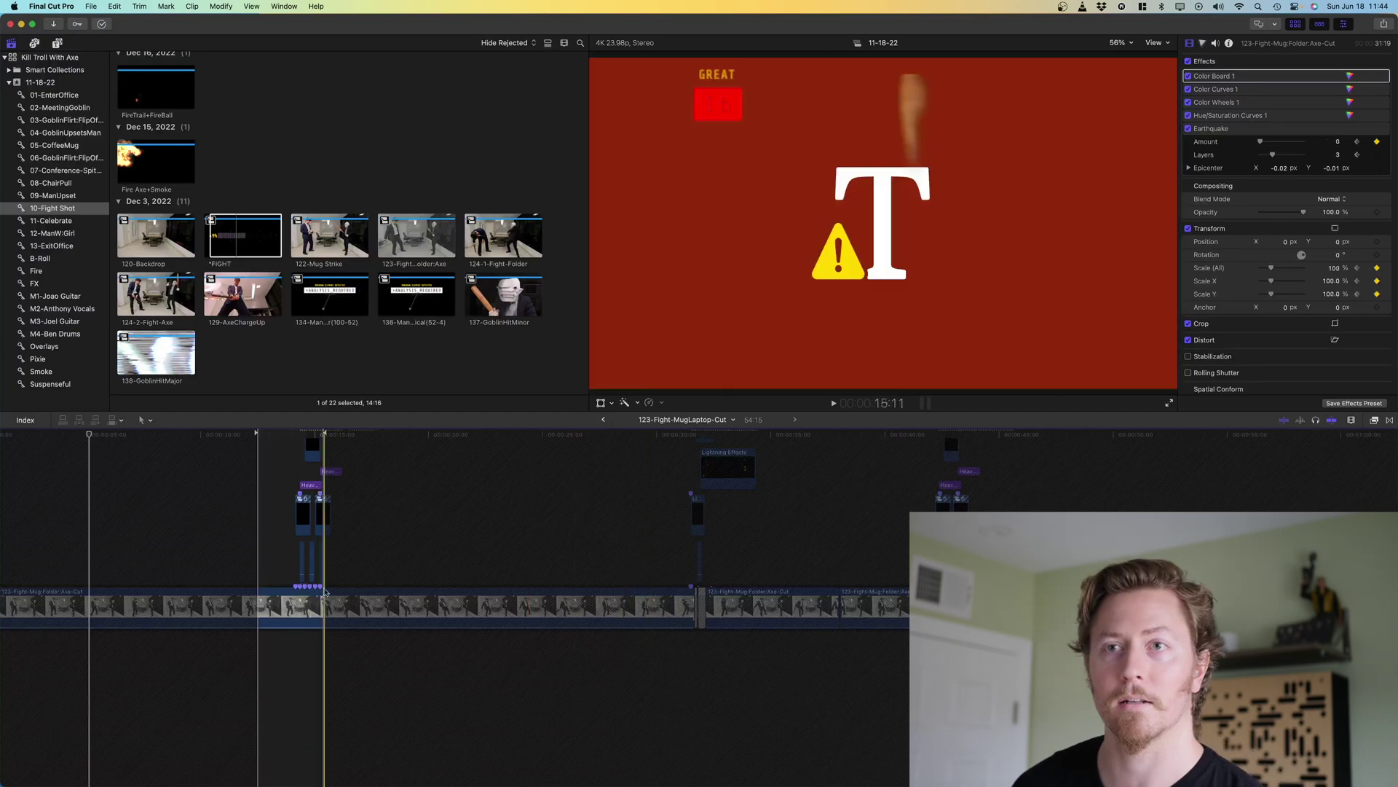
key(super+bracketleft)
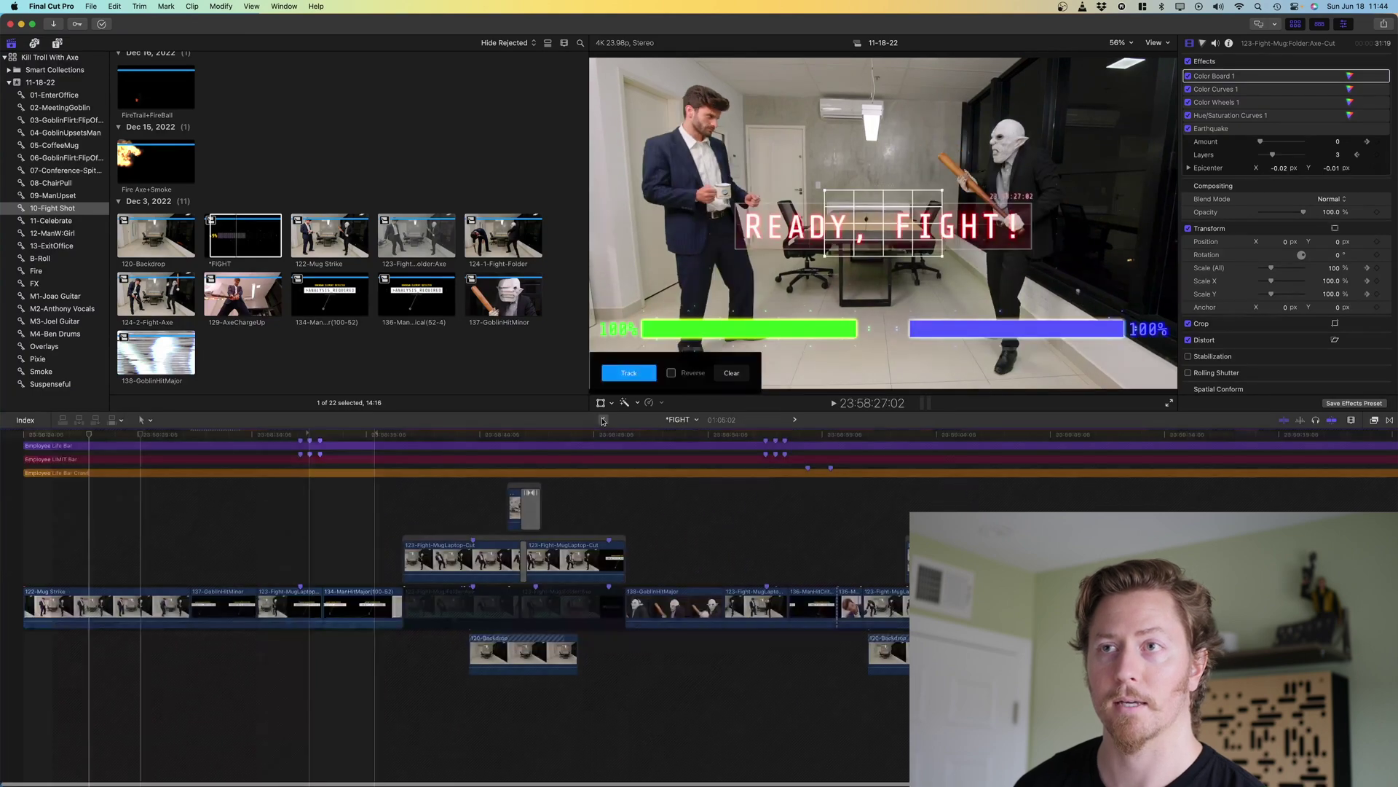
Reopen 123-Fight-MugLaptop-Cut and disable the three Heavy Puff (Image Based) titles above the bat hits
click(290, 606)
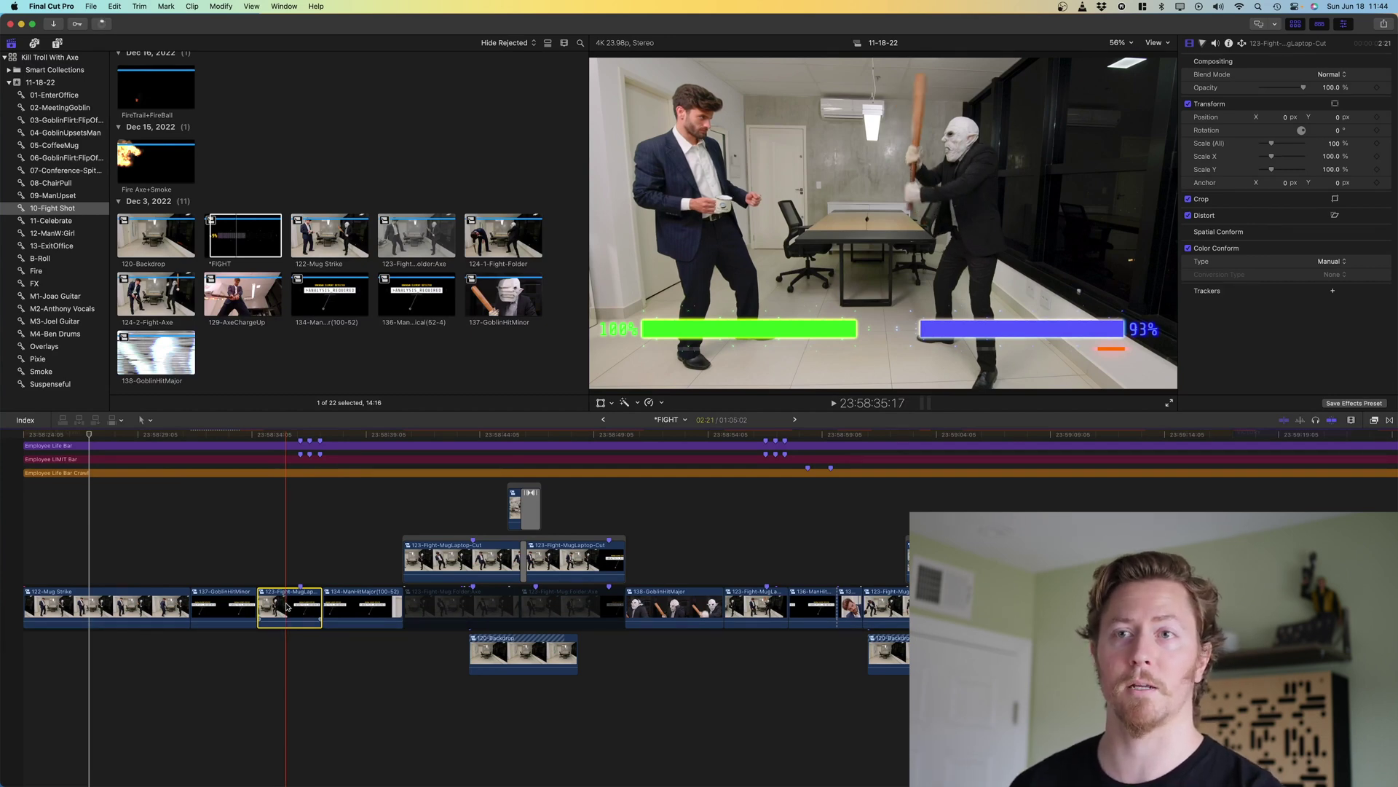
double_click(288, 606)
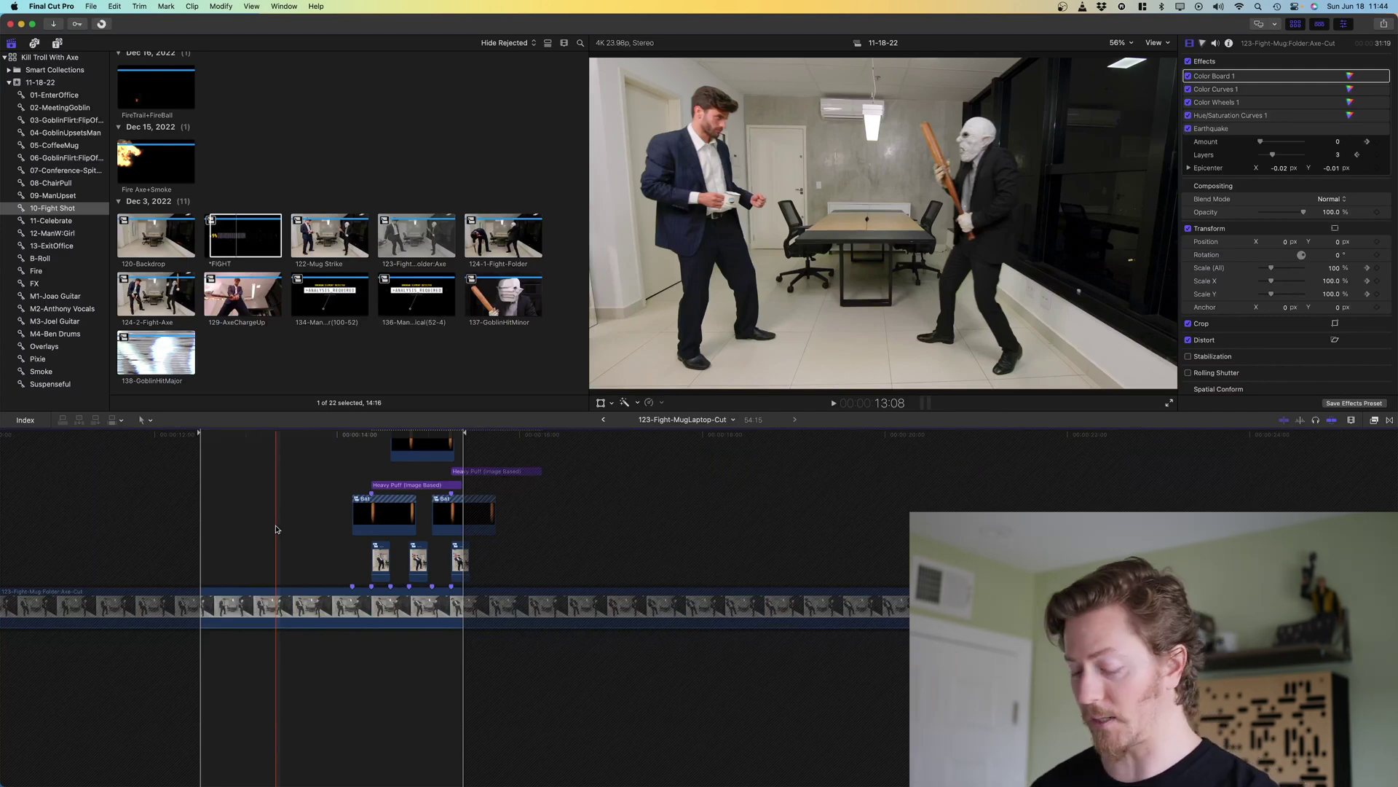
scroll(365, 532, up, 4)
click(441, 541)
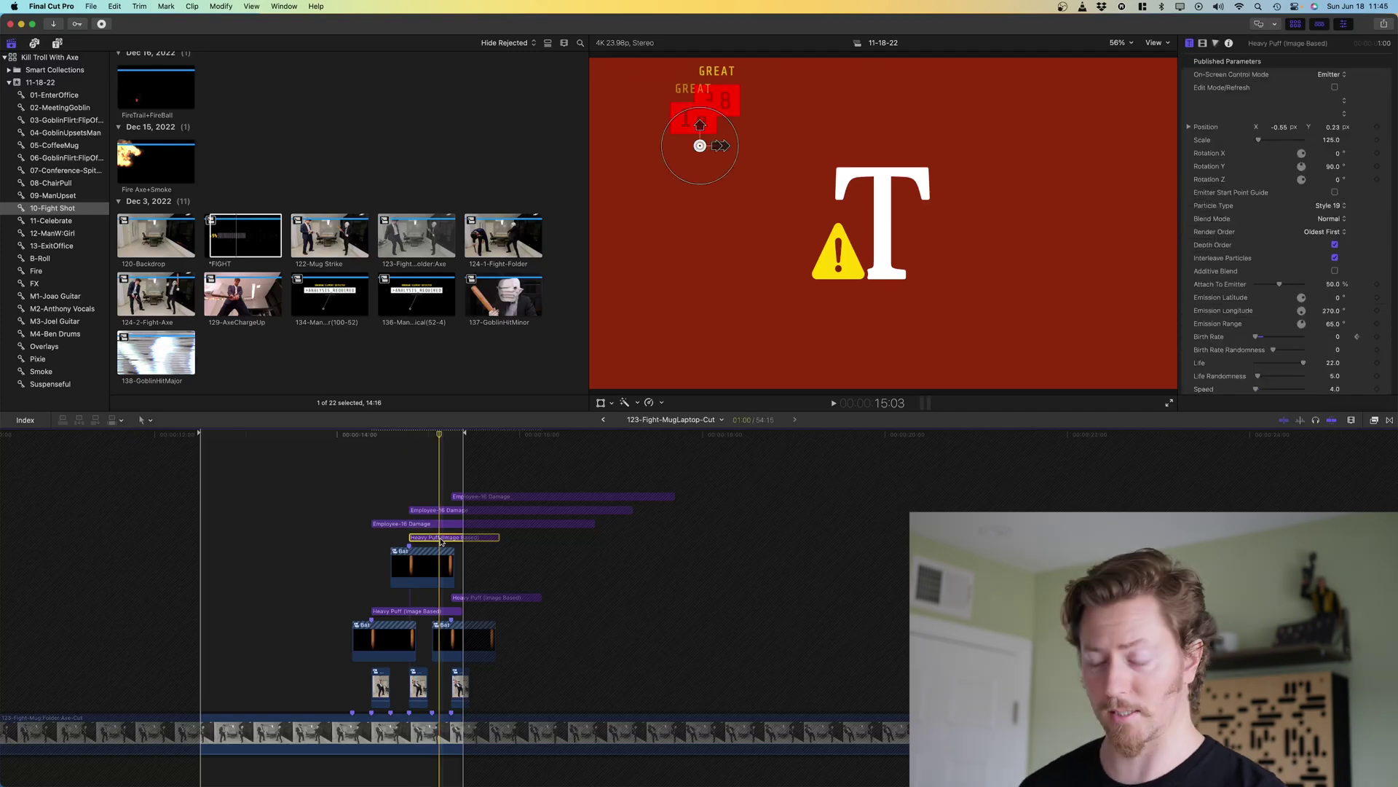
click(466, 597)
click(435, 612)
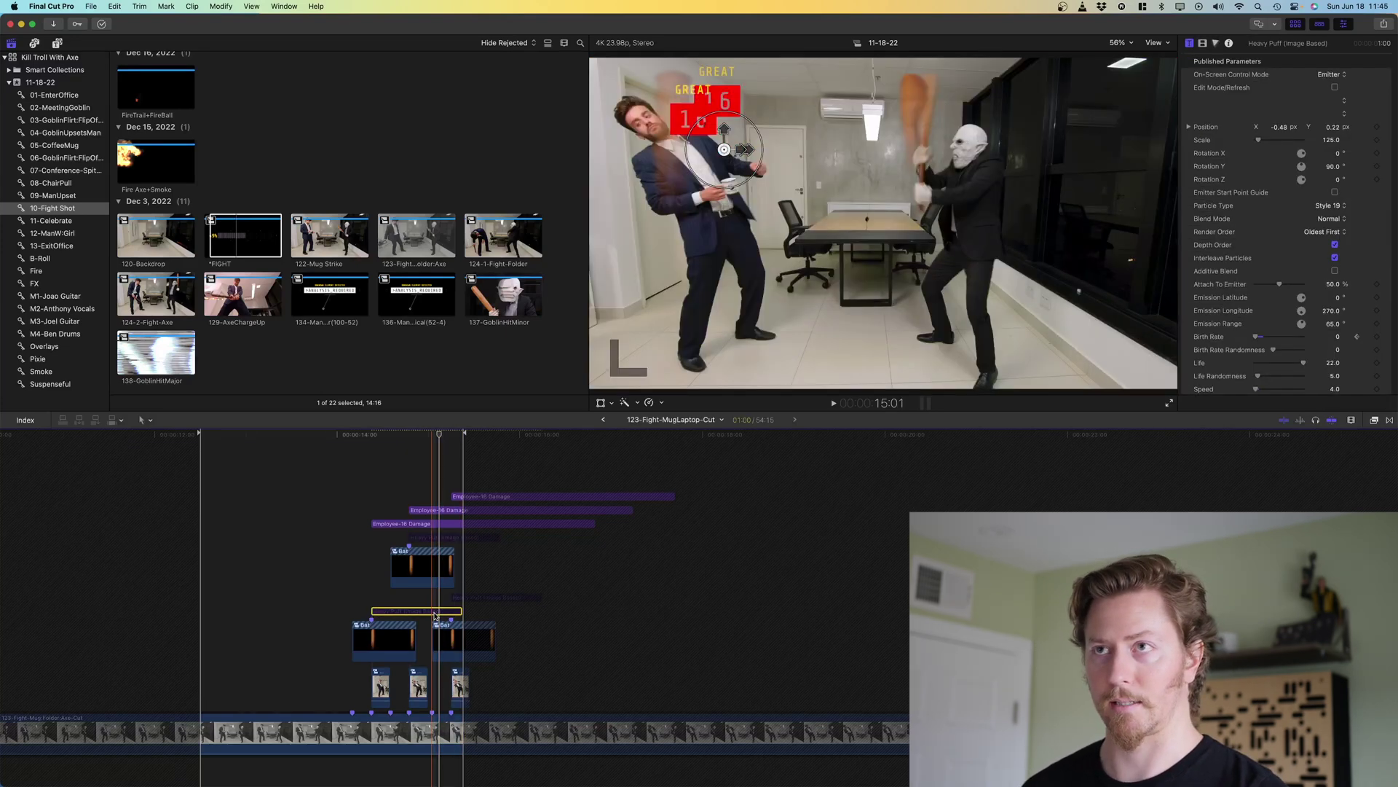
key(alt+semicolon)
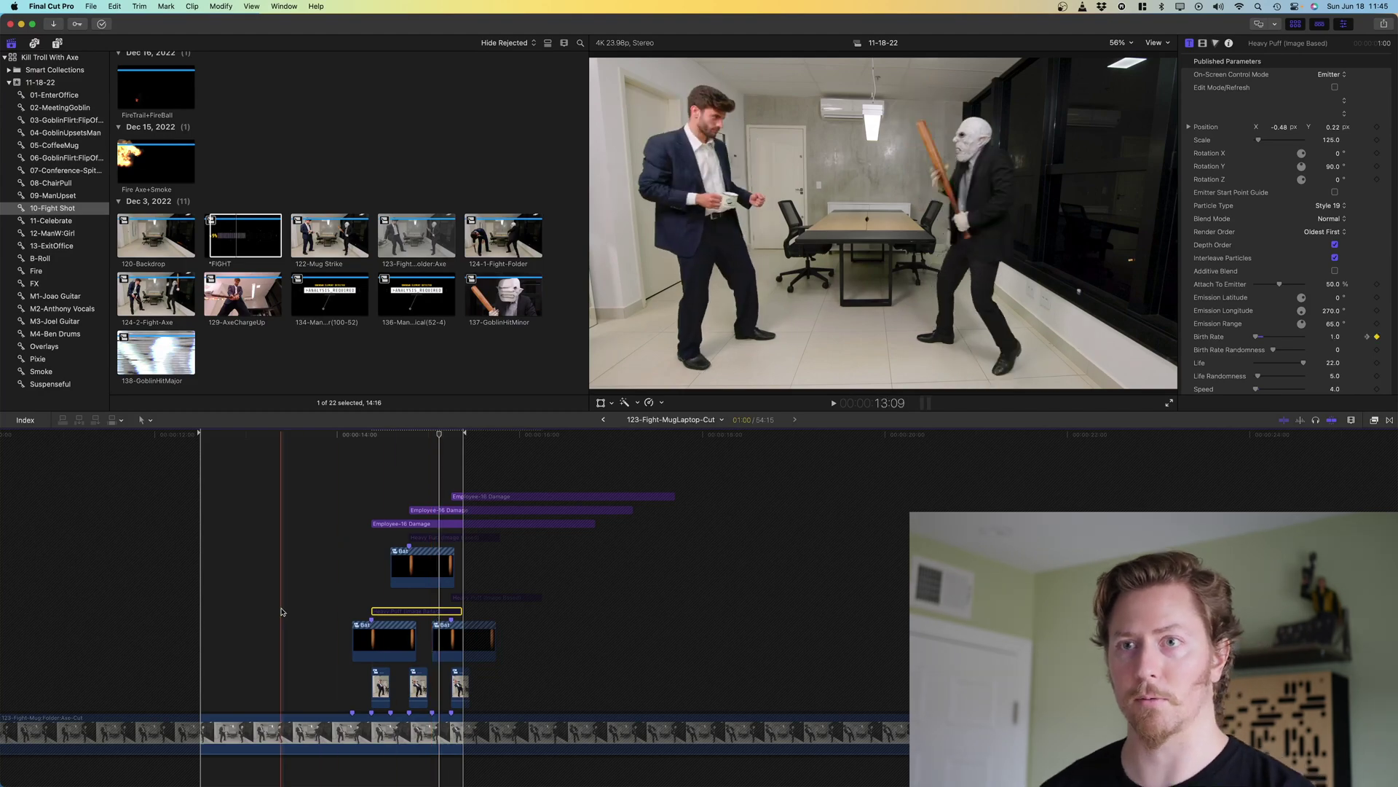
Turn off the first Bat clip to view the shot without it, and preview the Bat Wave source image in the browser
click(371, 636)
key(v)
key(Left)
key(Left)
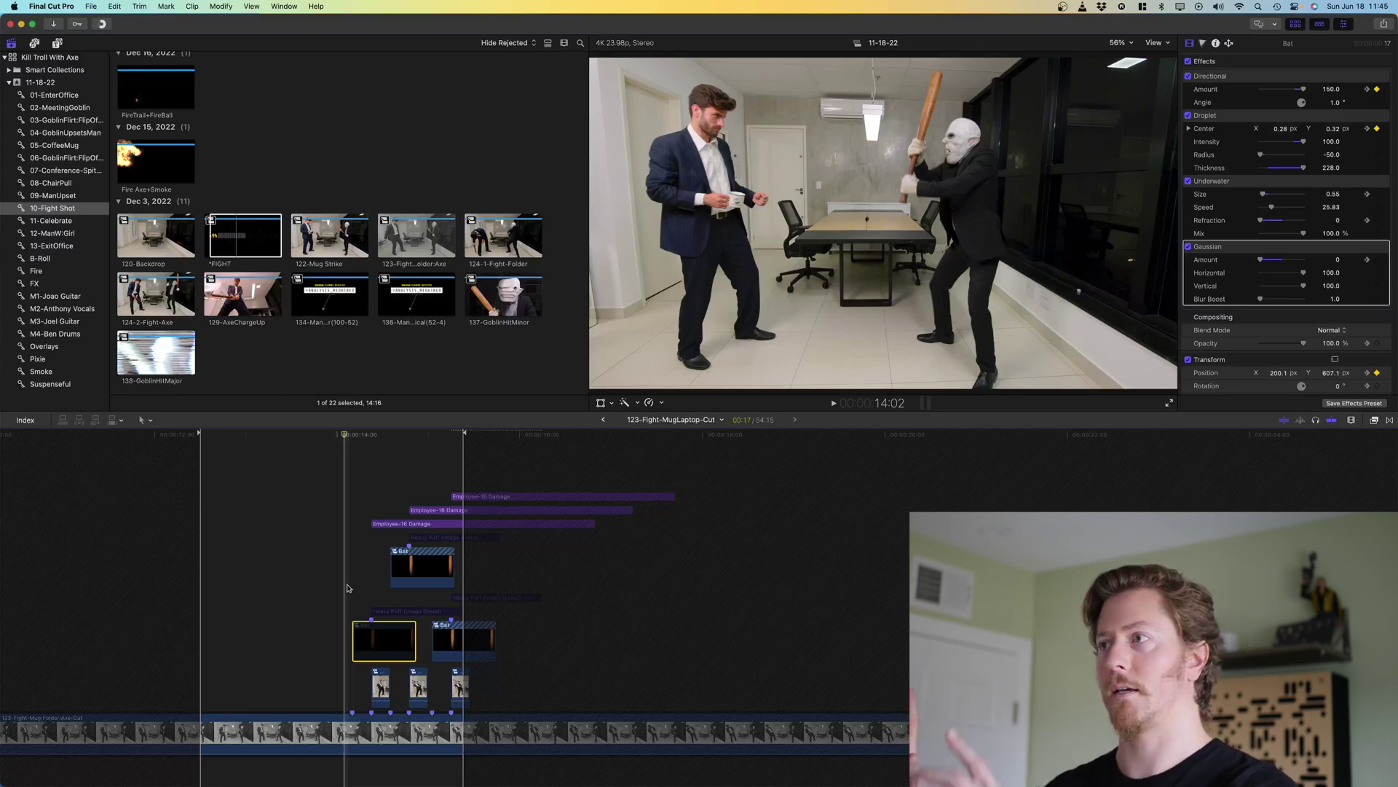
scroll(353, 158, up, 5)
click(121, 315)
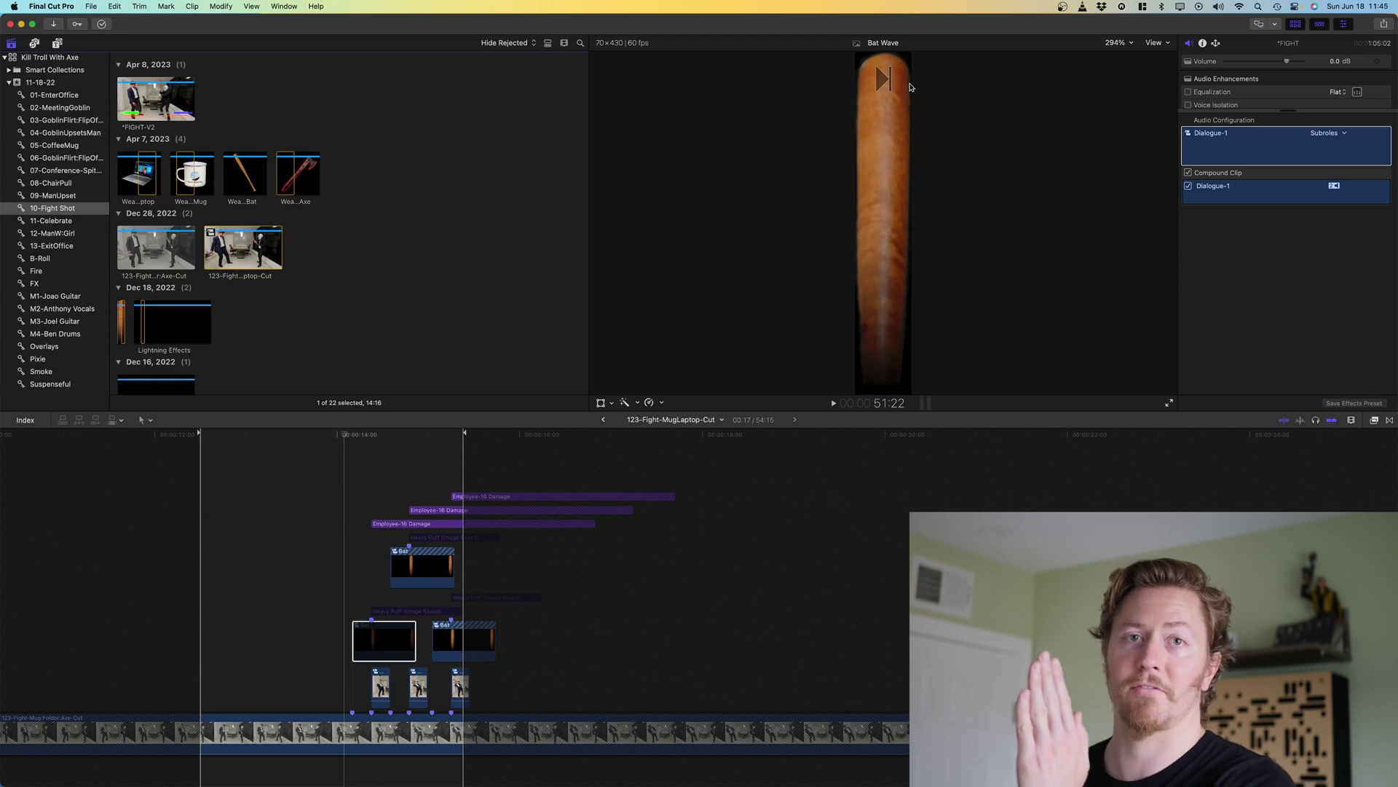
Examine the Droplet, Underwater and Gaussian effects on the first Bat clip around 14:07
click(355, 631)
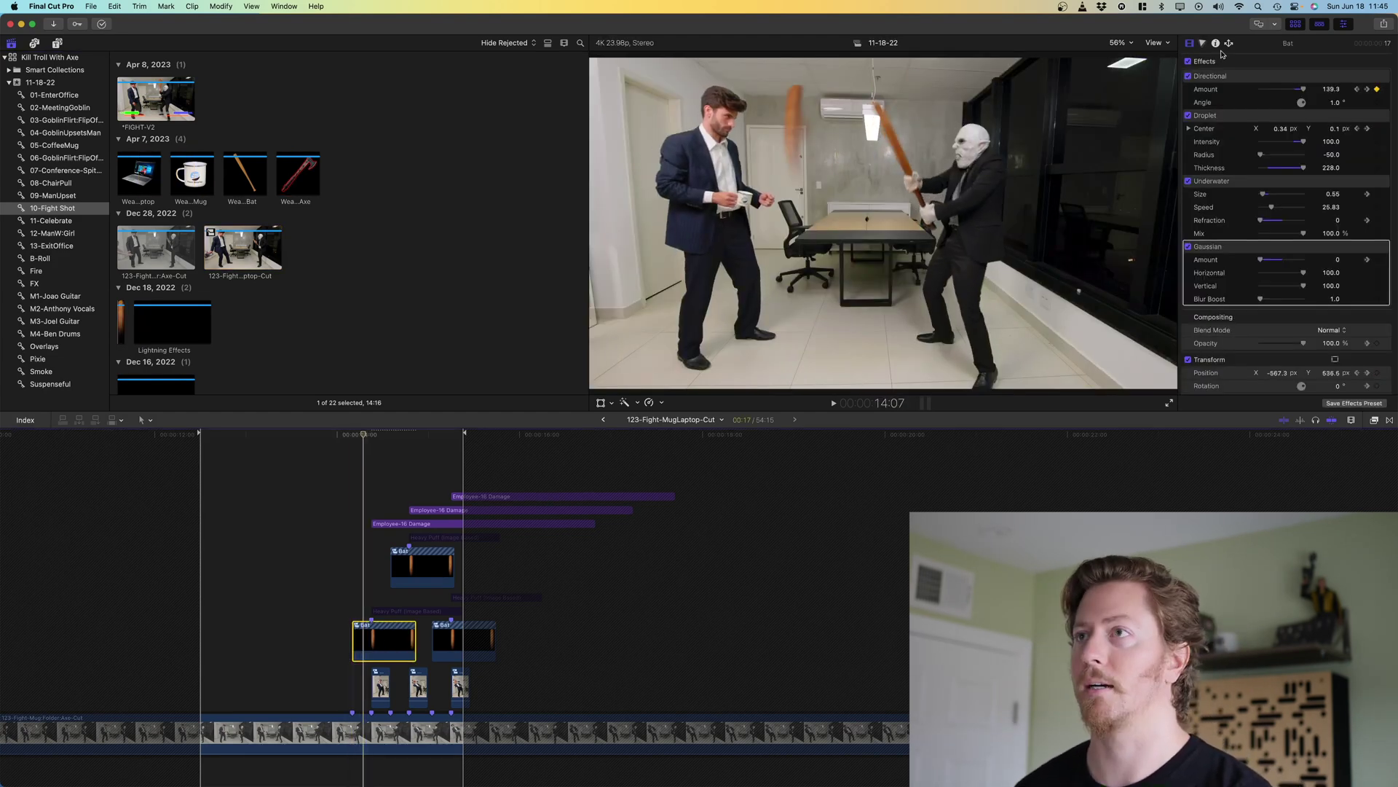
click(1240, 120)
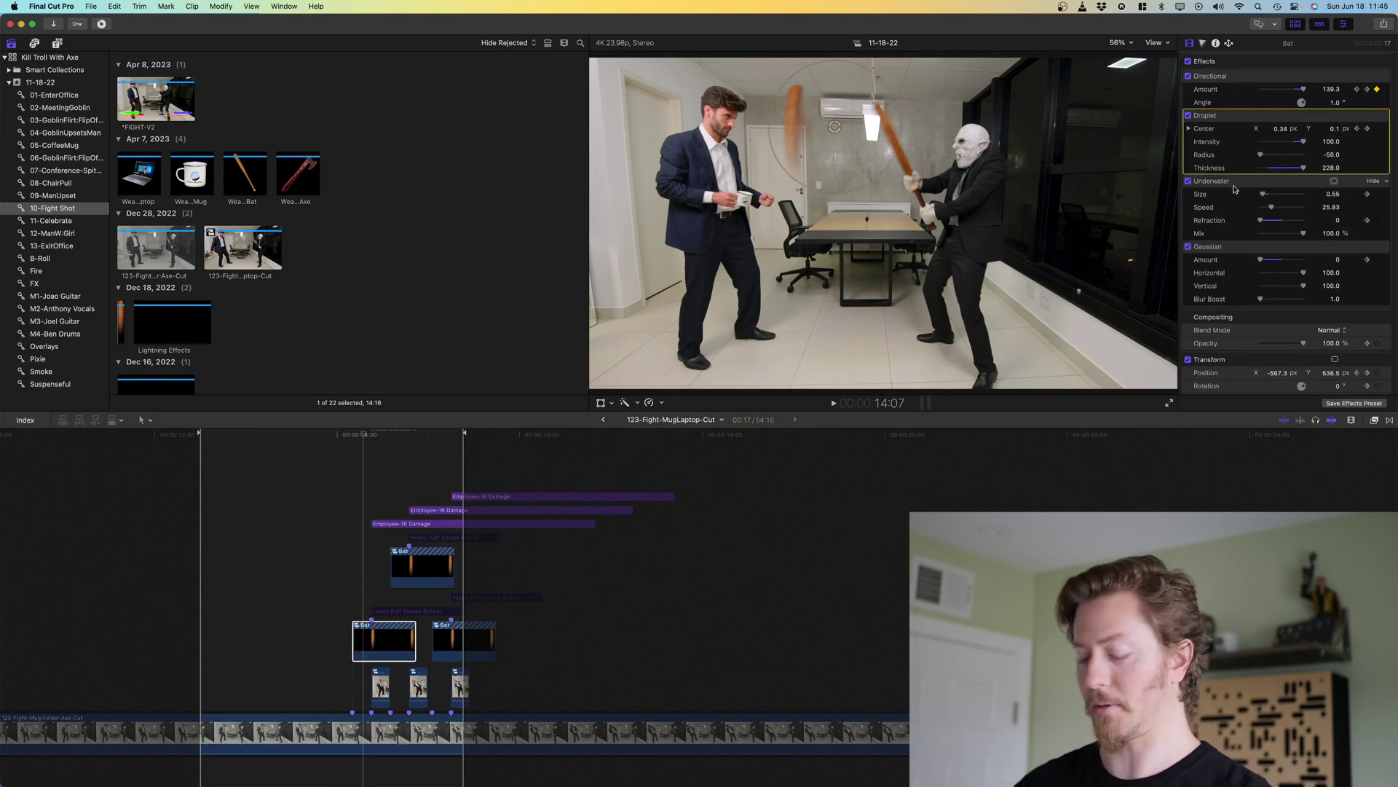
click(1349, 242)
Review the remaining bat hits and glitch flashes frame by frame from 14:22 to 15:10
key(alt+apostrophe)
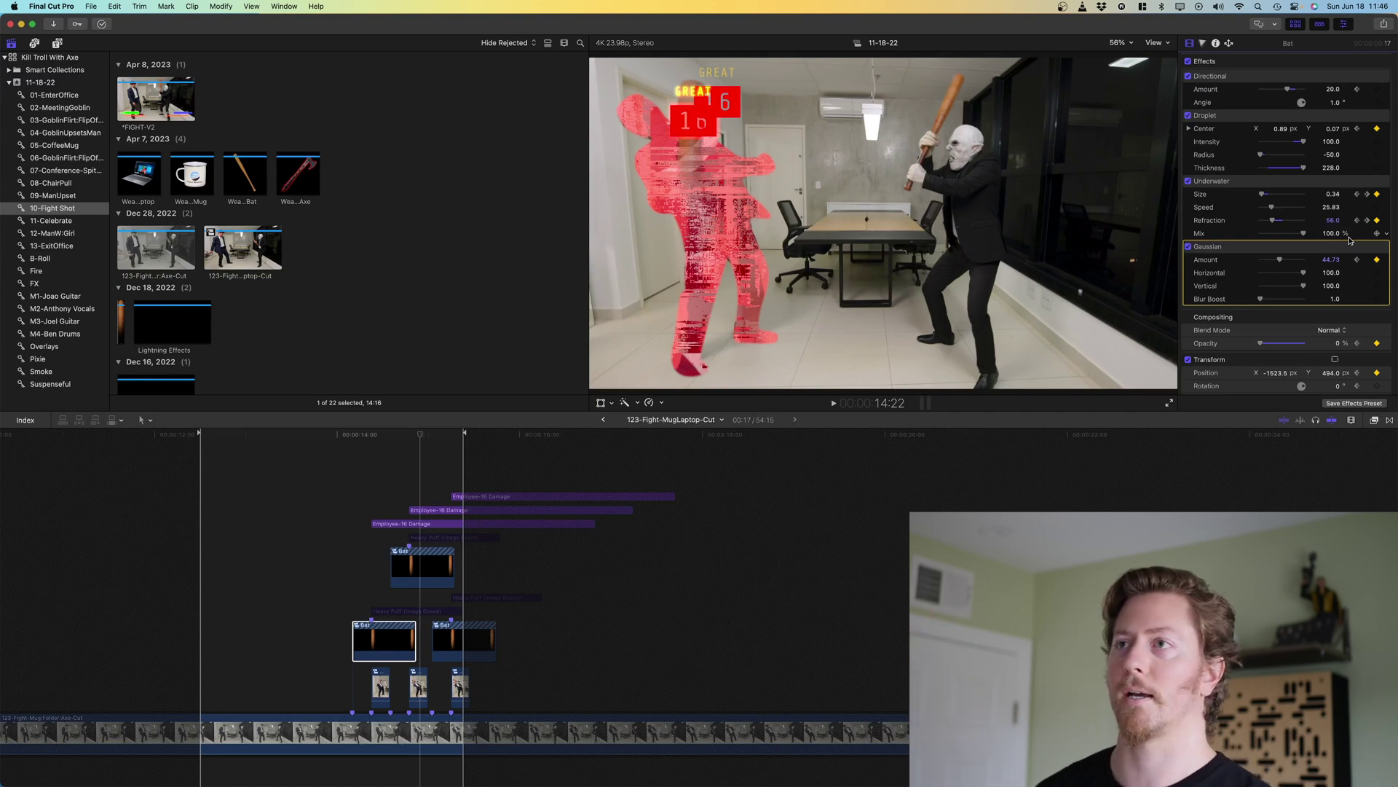
key(Right)
key(Right)
key(Right)
key(Right)
key(Right)
key(Right)
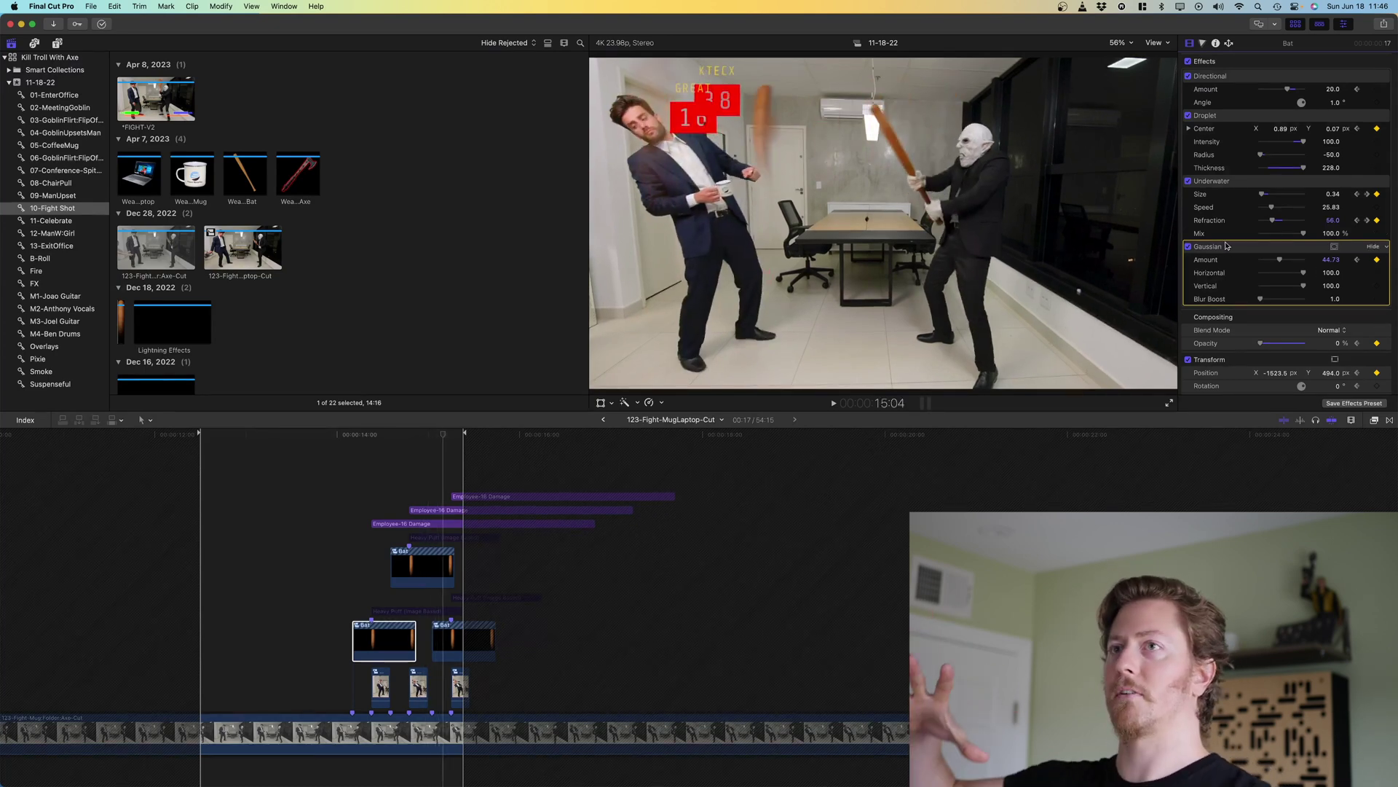
key(Right)
key(Right)
key(Right)
key(Right)
key(Right)
key(Right)
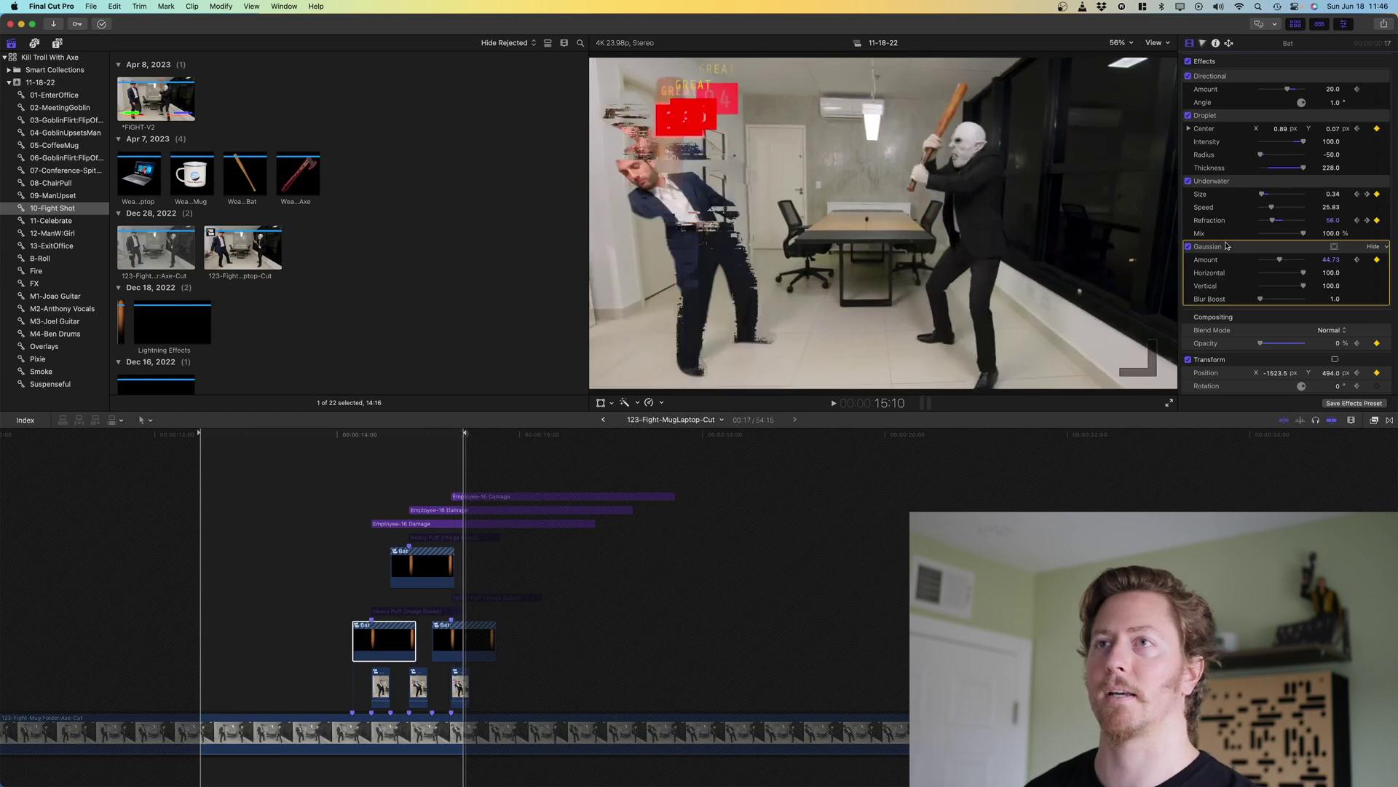
Isolate the bat by disabling the Employee-16 Damage titles, first hit clip and main fight clip, and examine its swing frame by frame from 14:04
drag(503, 482, 514, 522)
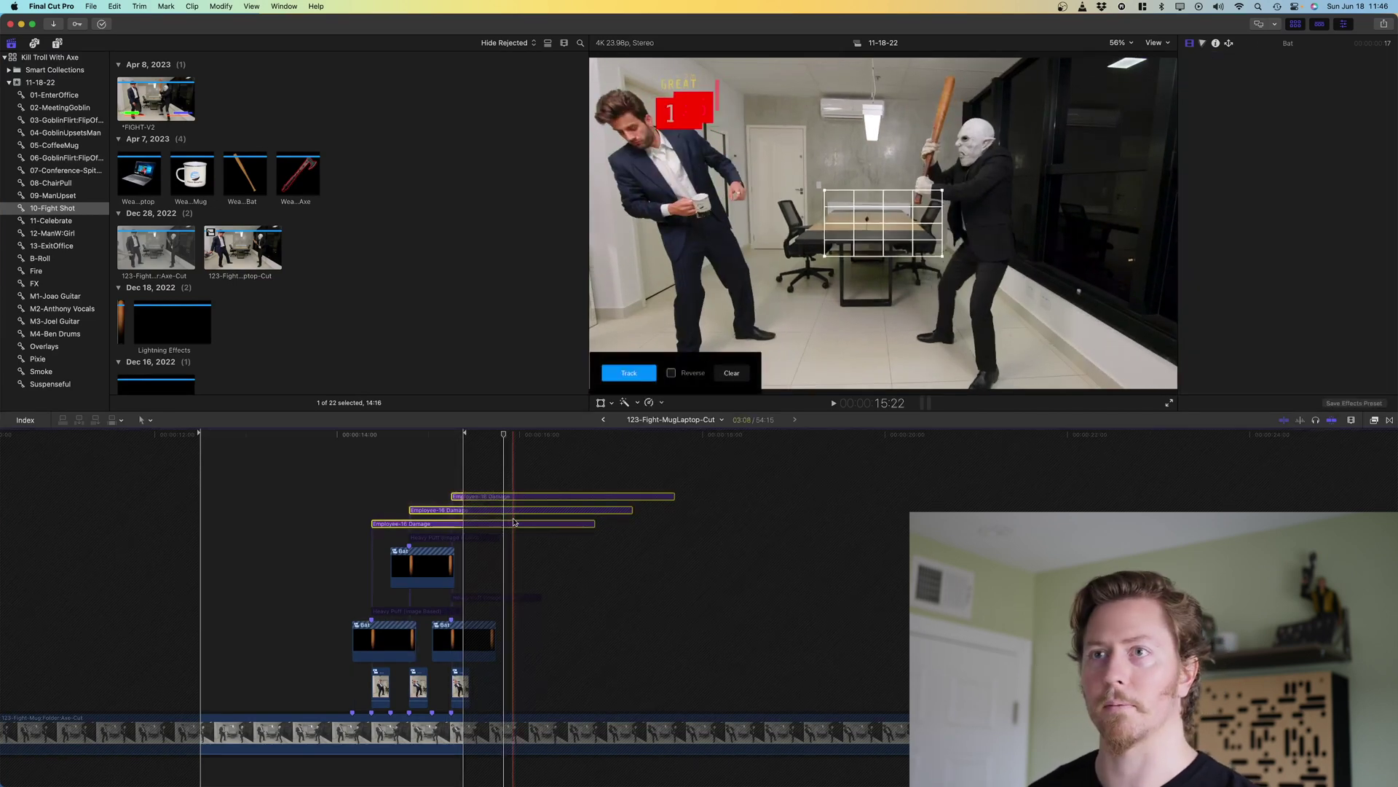
click(355, 620)
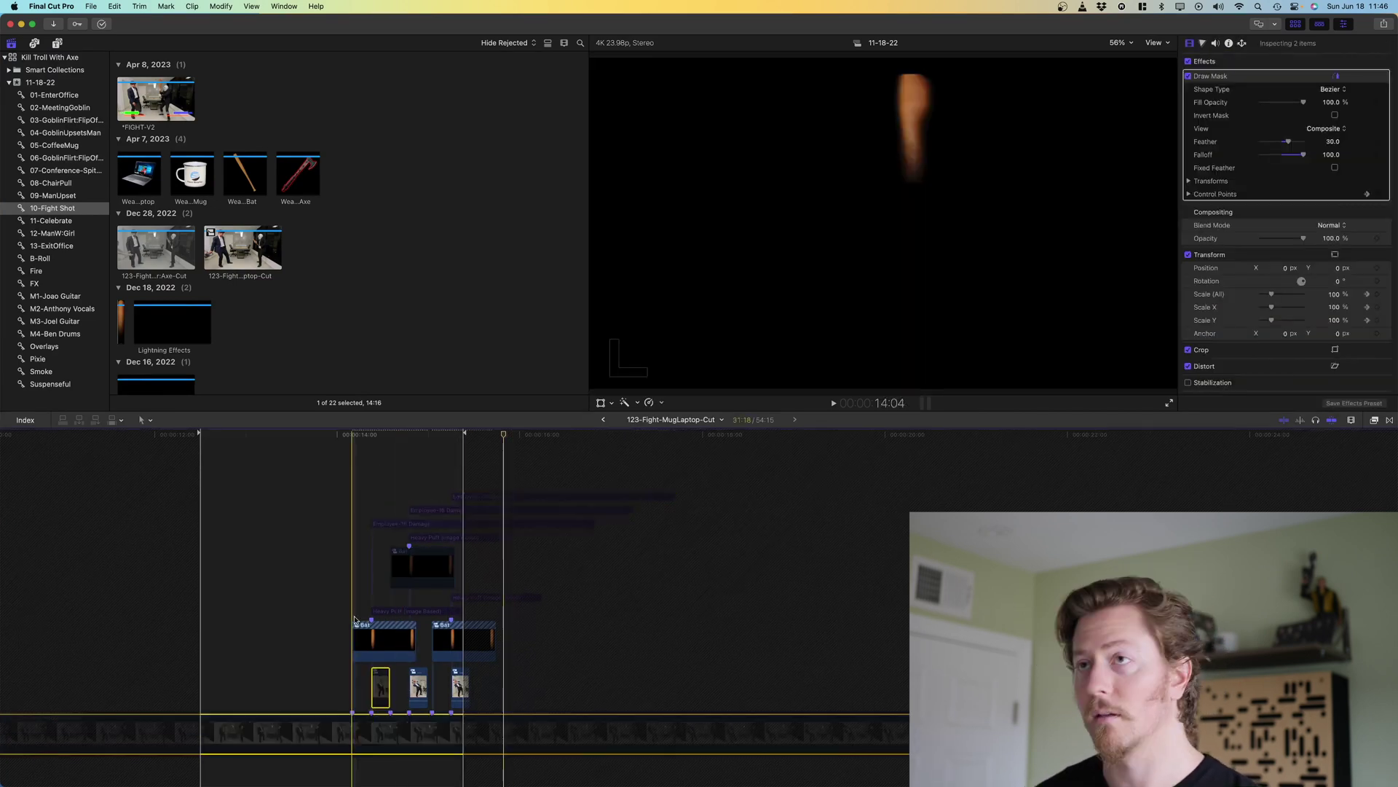
key(Right)
key(Right)
key(Right)
key(Right)
key(Right)
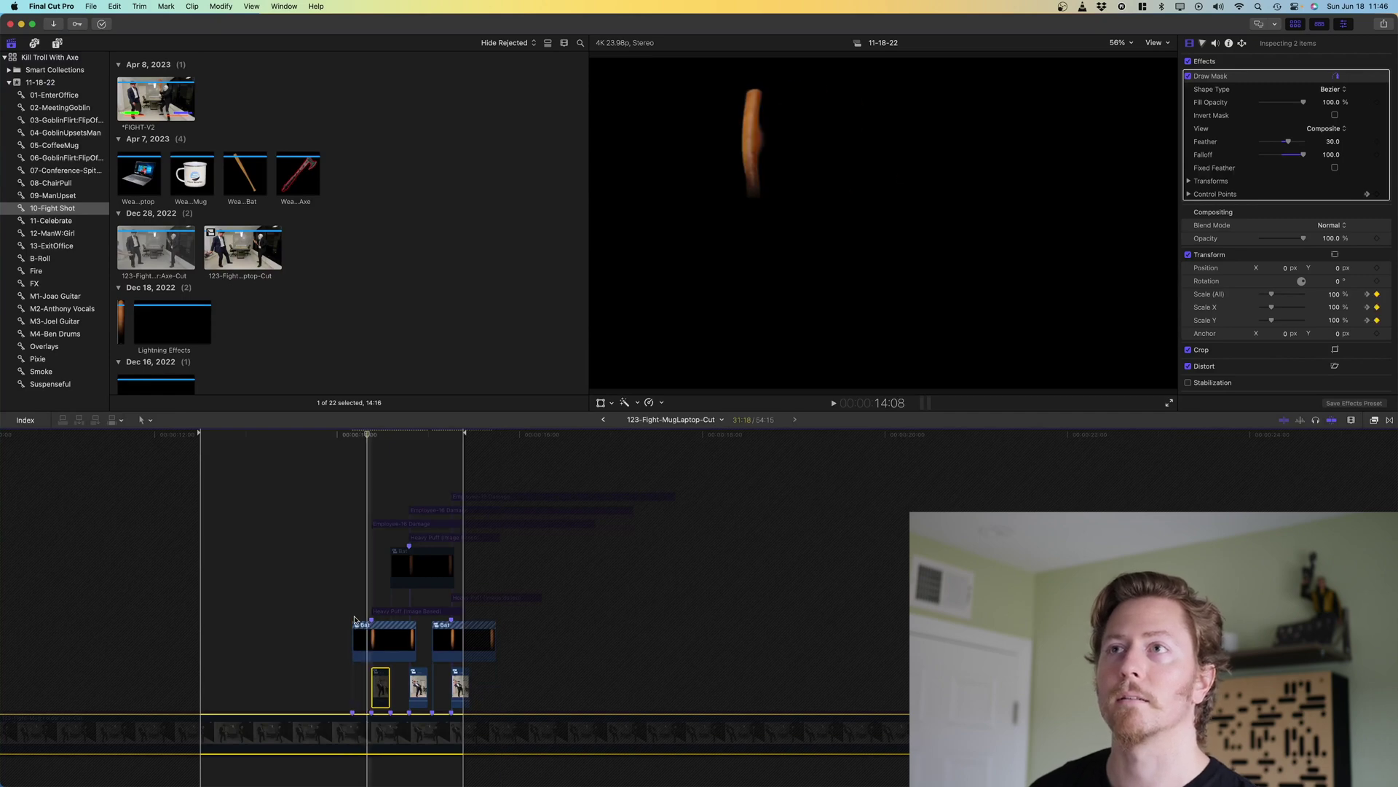
key(Right)
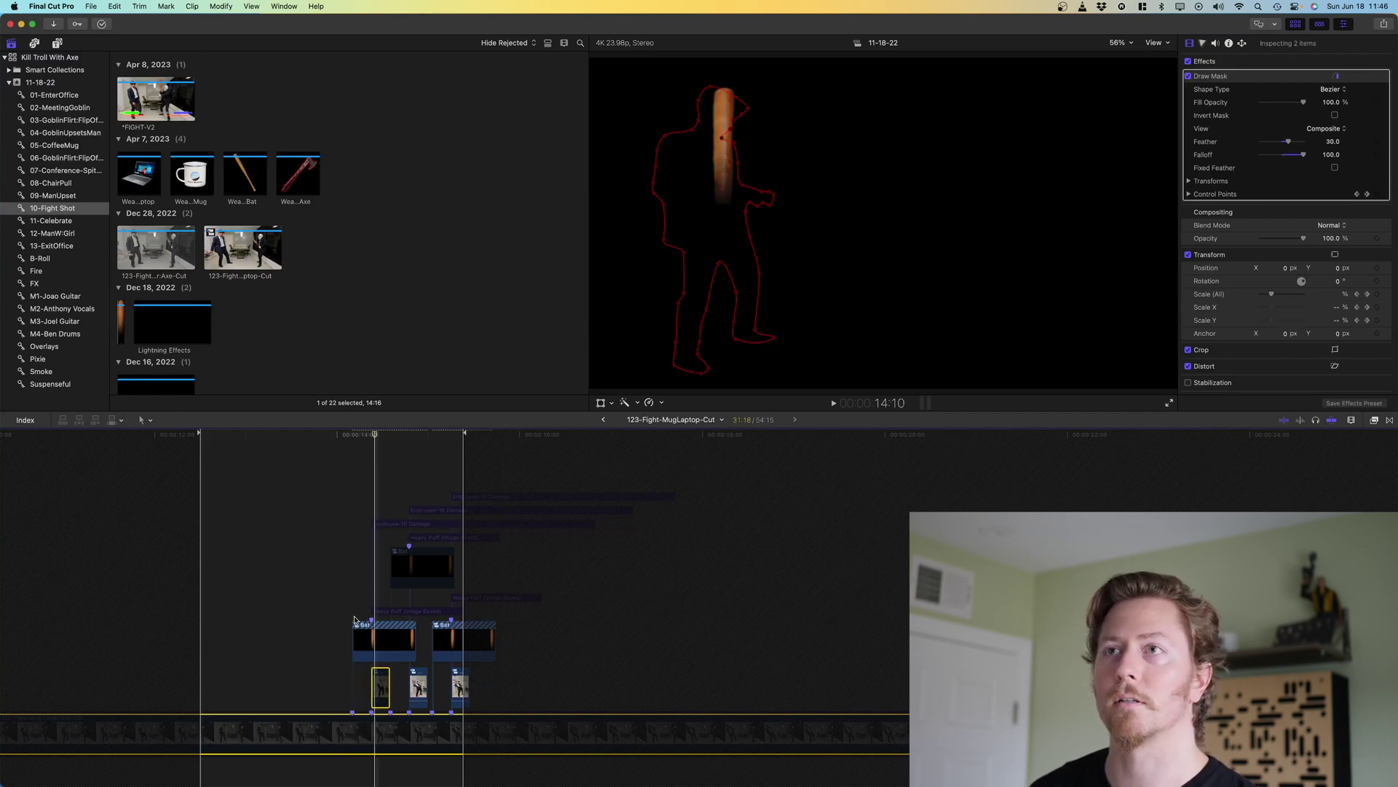
key(Right)
key(Right)
key(Right)
key(Right)
key(Right)
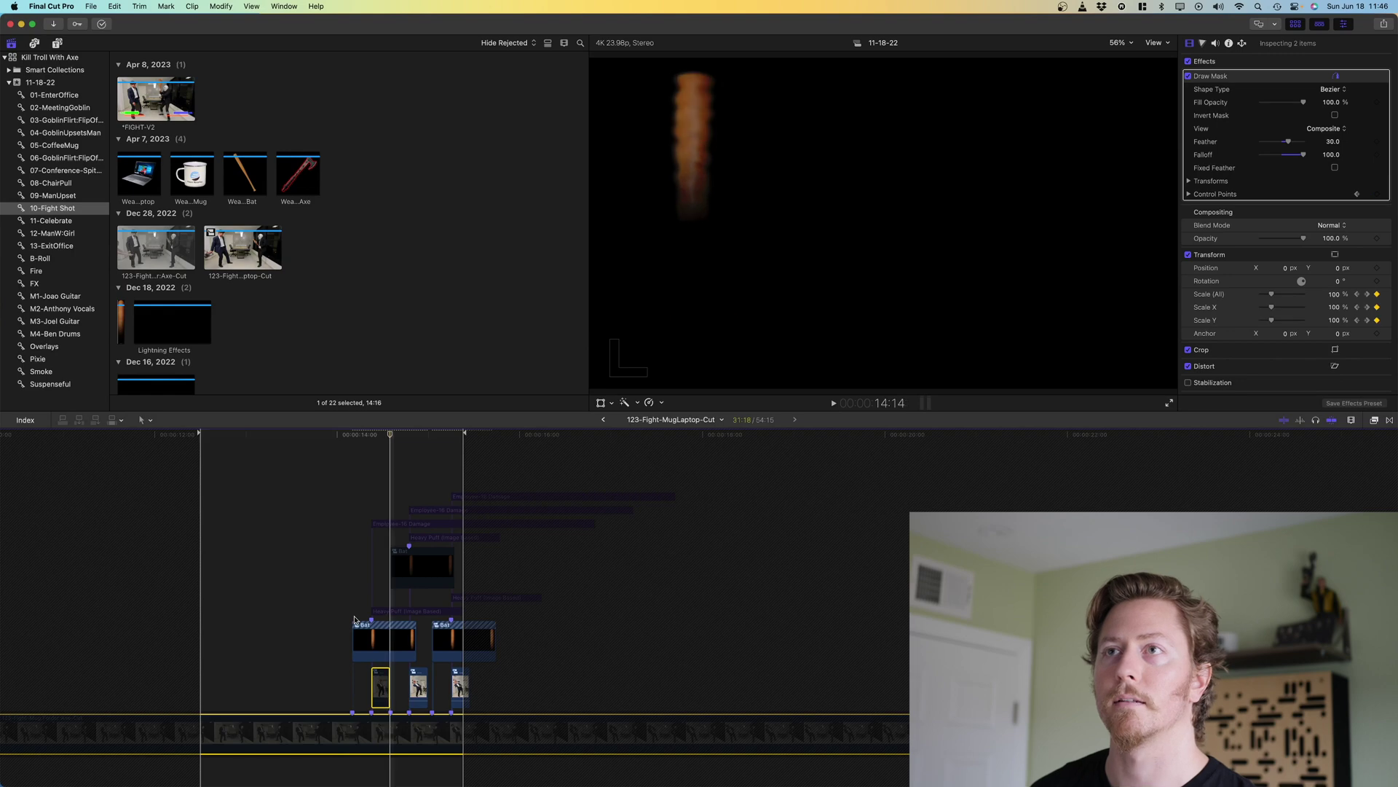
key(Right)
key(Right)
key(Right)
key(Right)
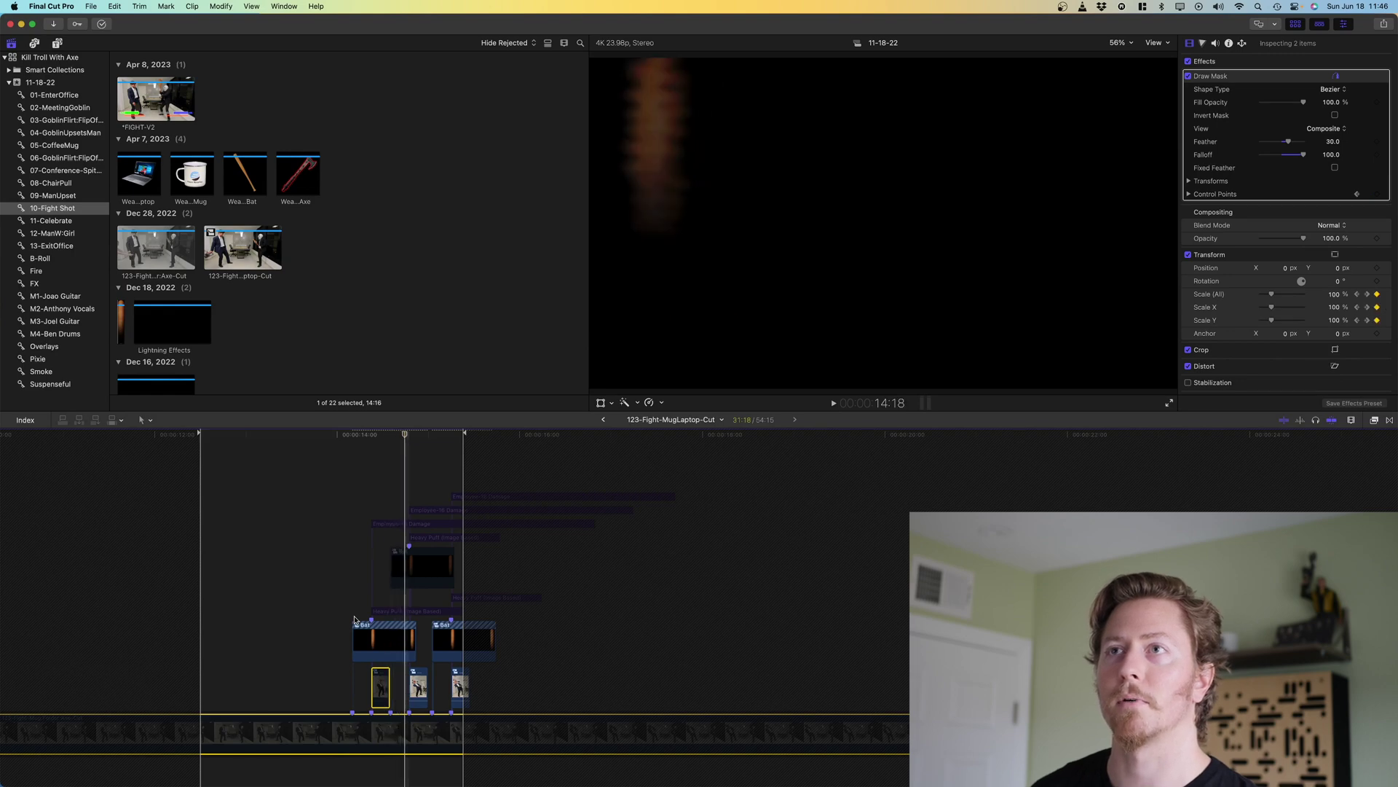
key(Right)
key(Right)
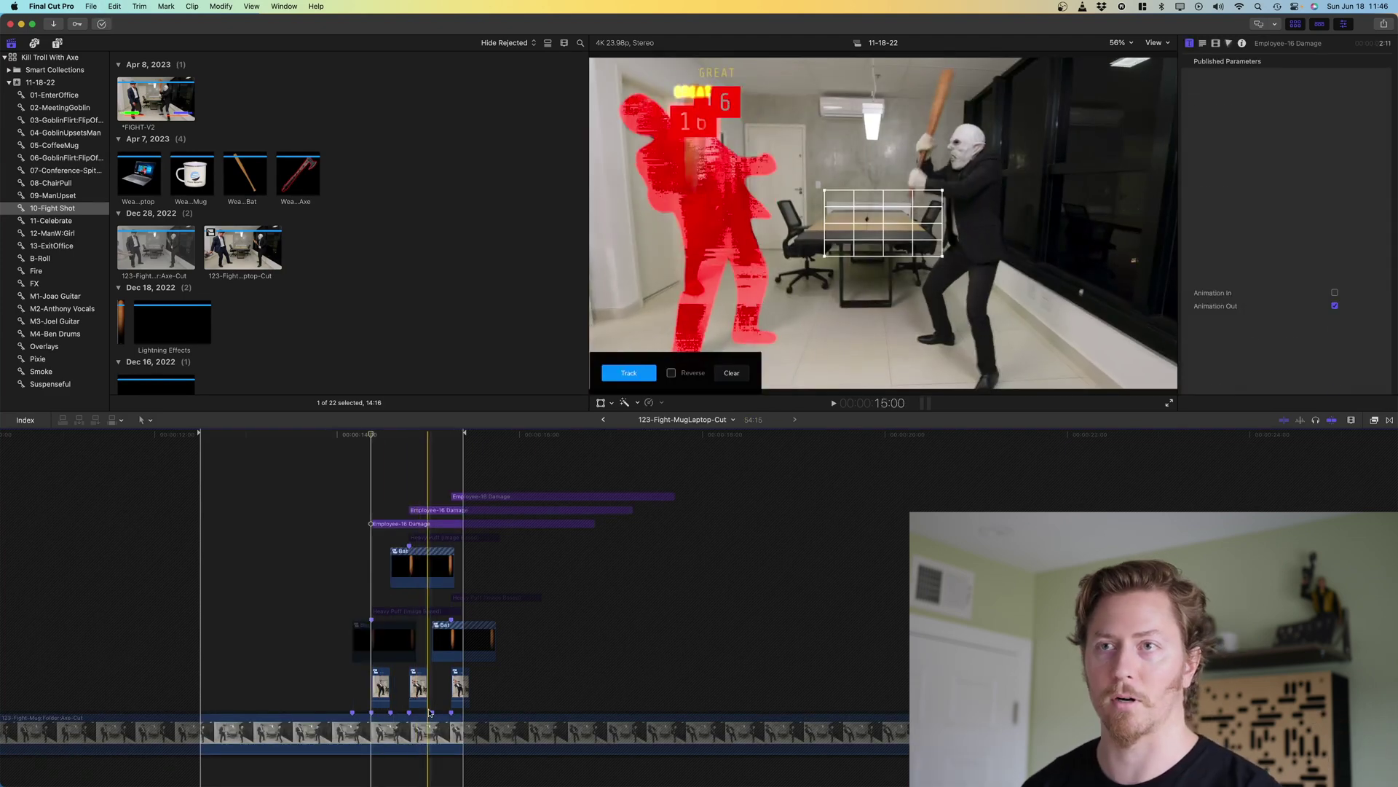
Examine the BatHit2 clip's Draw Mask and the main fight clip's Earthquake and Scale keyframes, playing through the bat hits
click(418, 684)
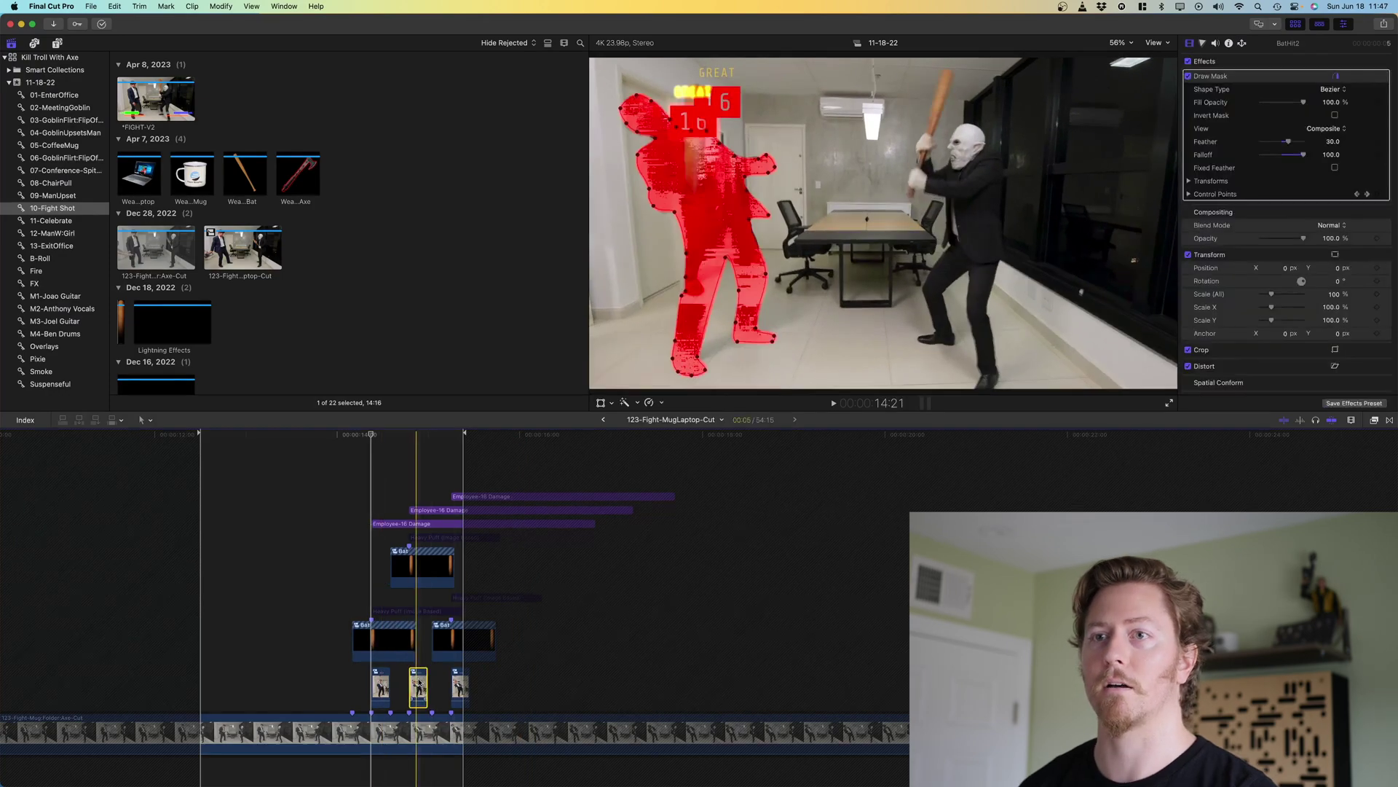
click(379, 731)
click(1267, 146)
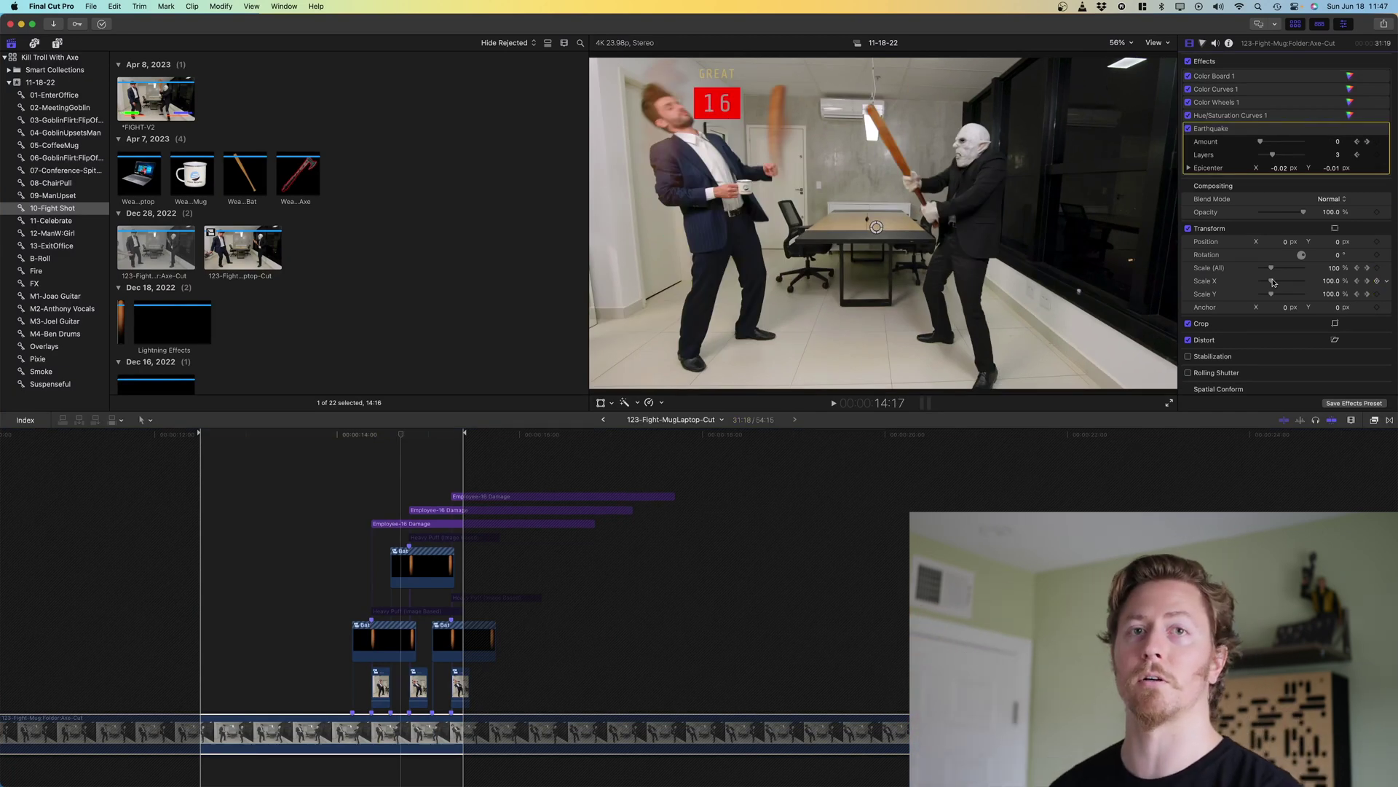
key(space)
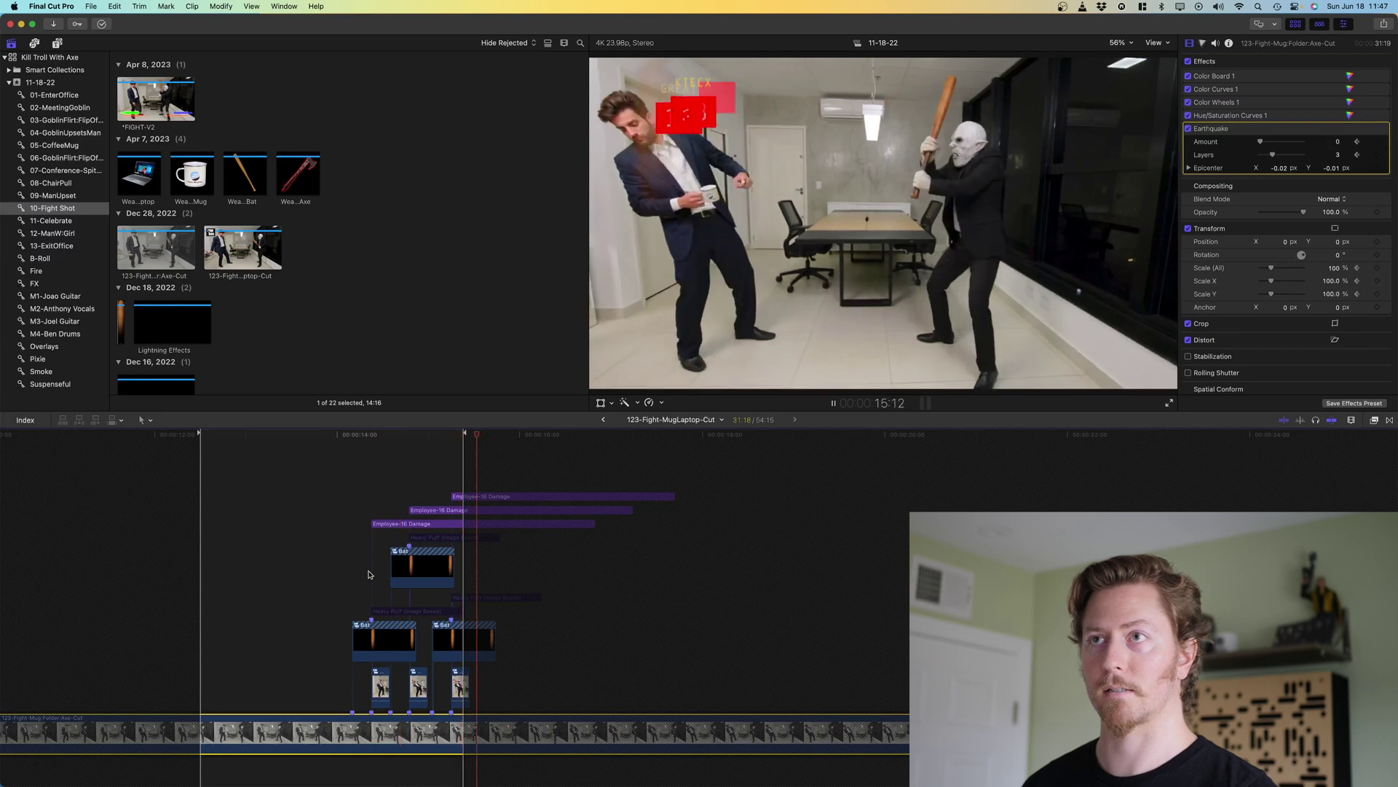
key(space)
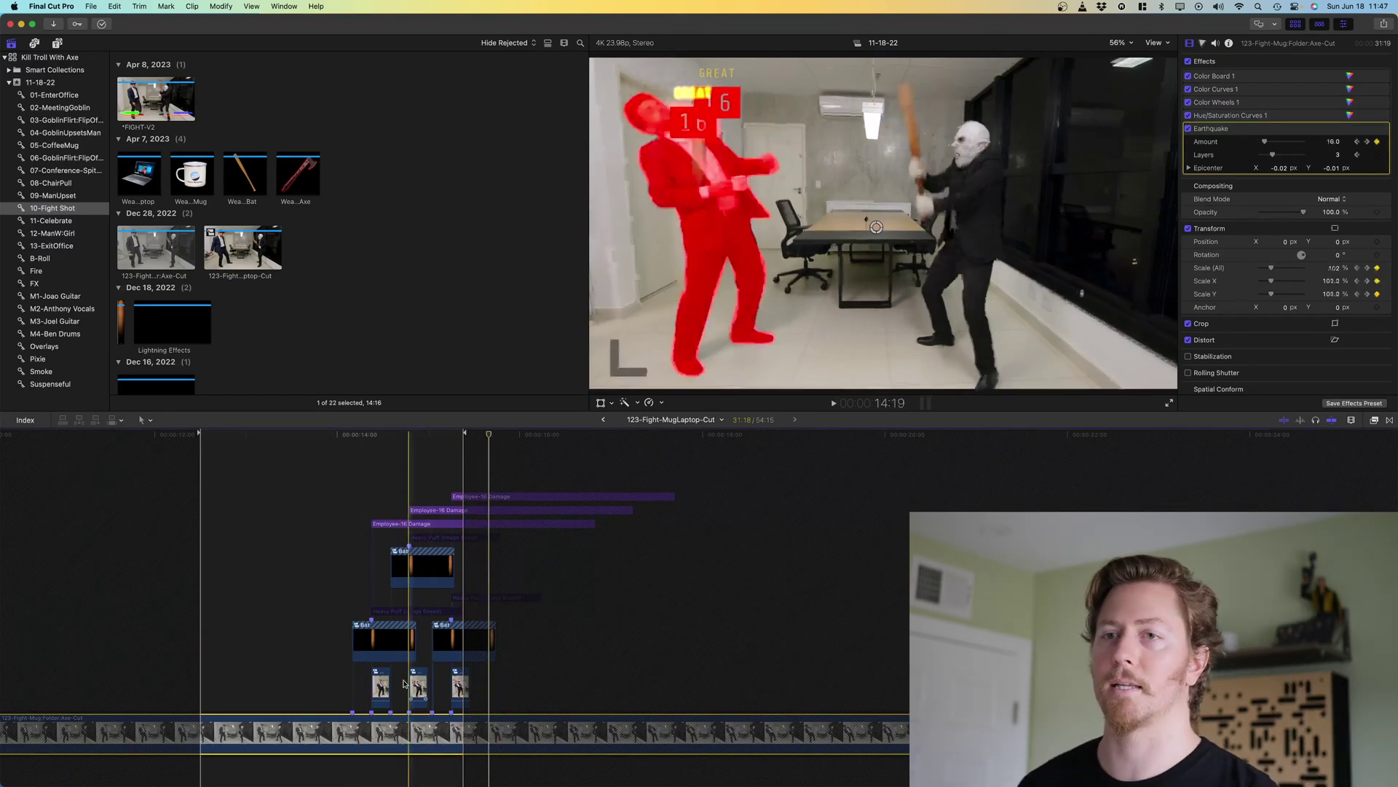
Open 134-ManHitMajor(100-52) by way of the *FIGHT timeline and review its close-up hit with the Employee-16 Damage title and Bat clip
click(606, 420)
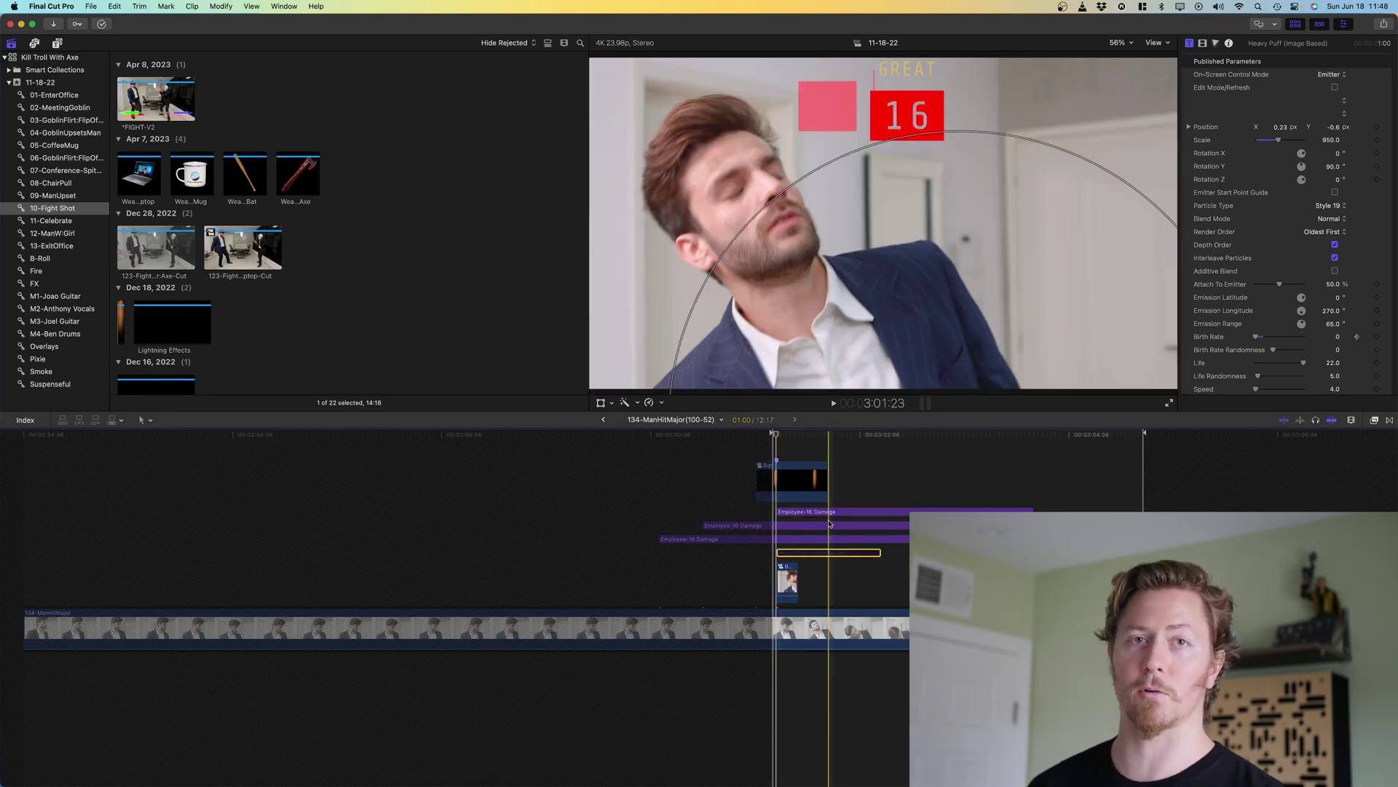
click(793, 540)
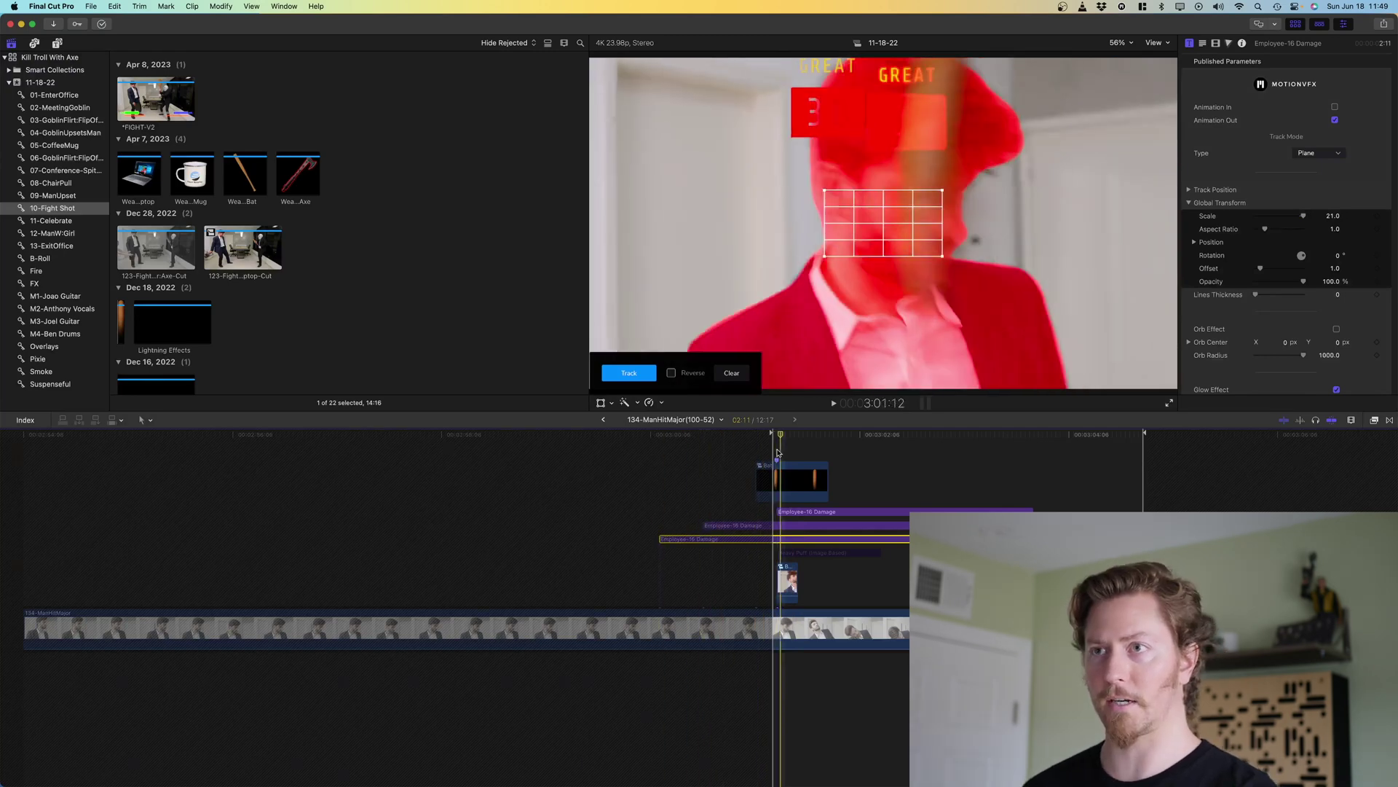
key(s)
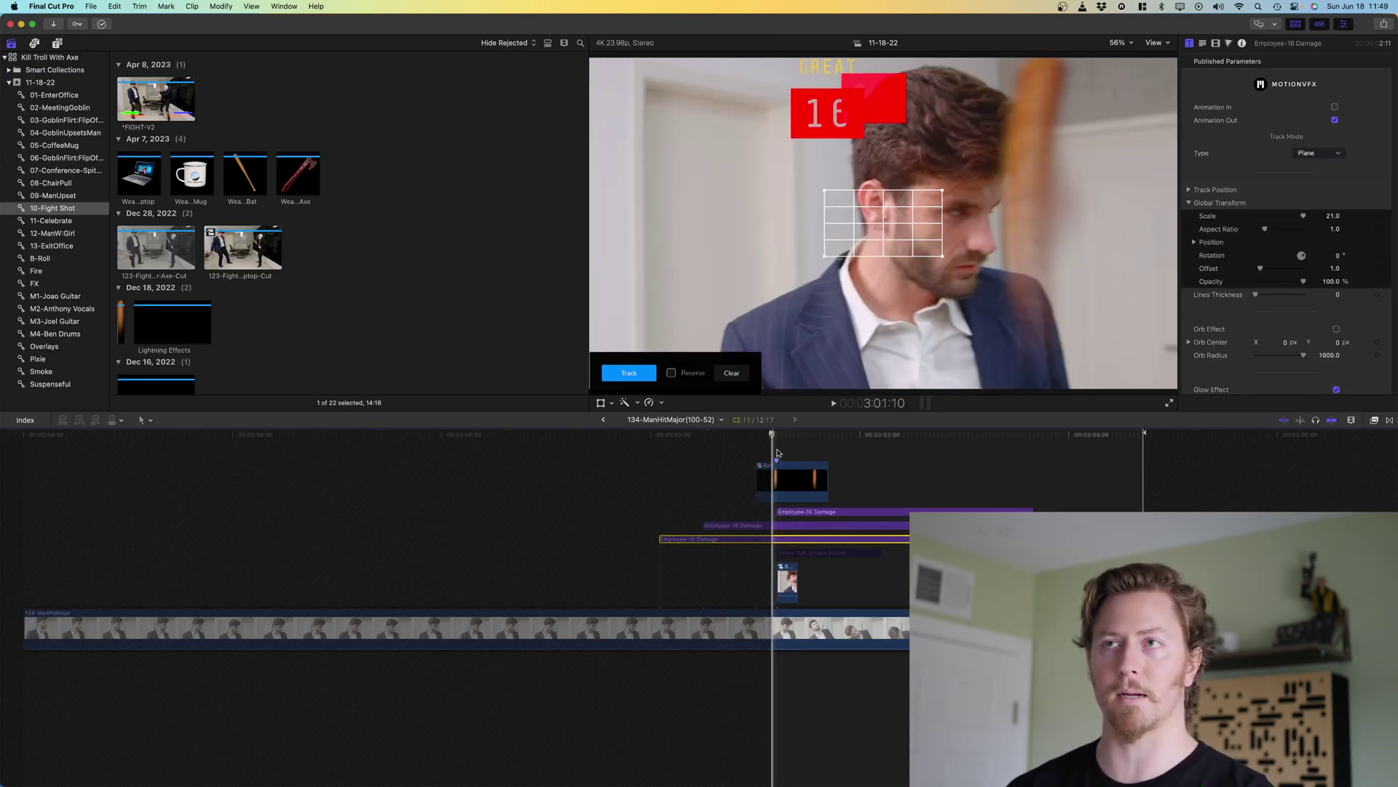
key(s)
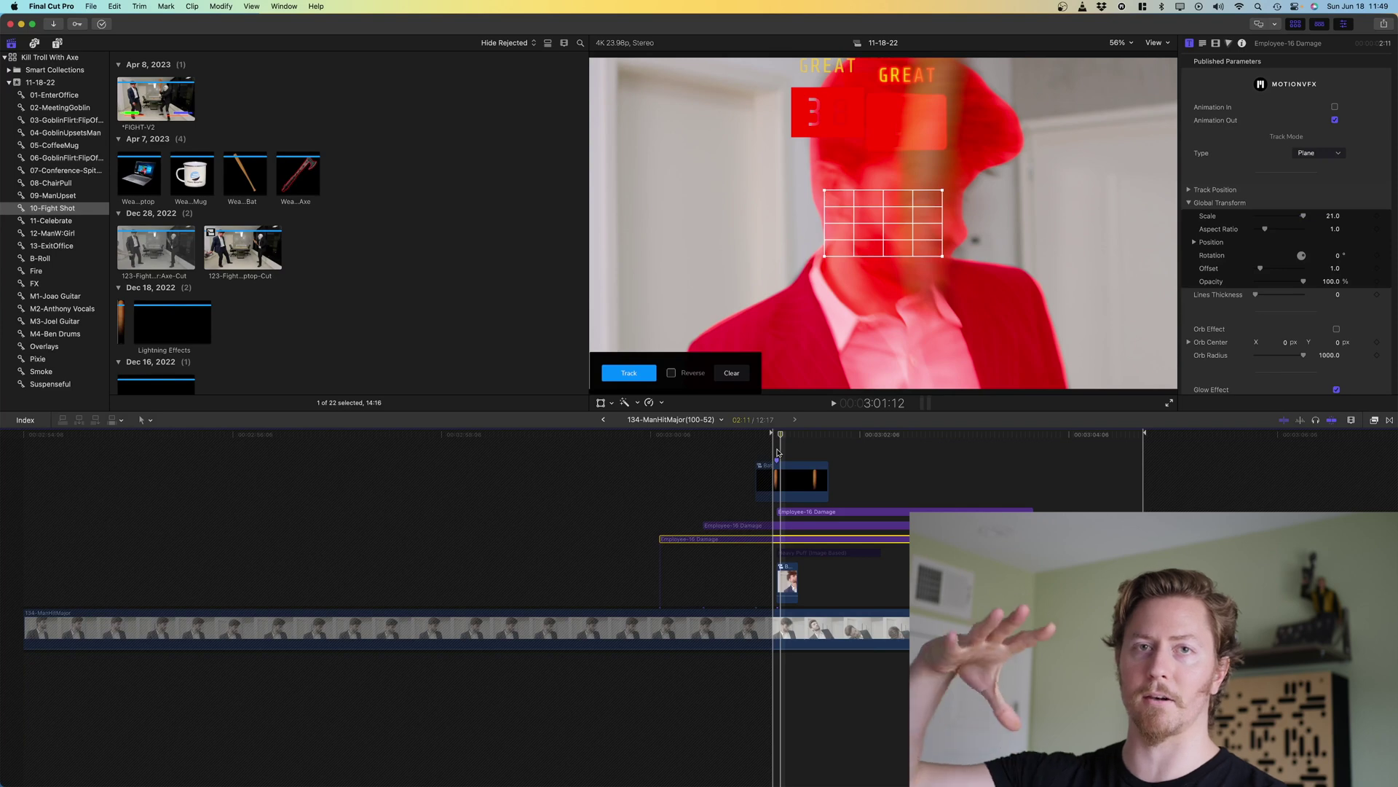
key(space)
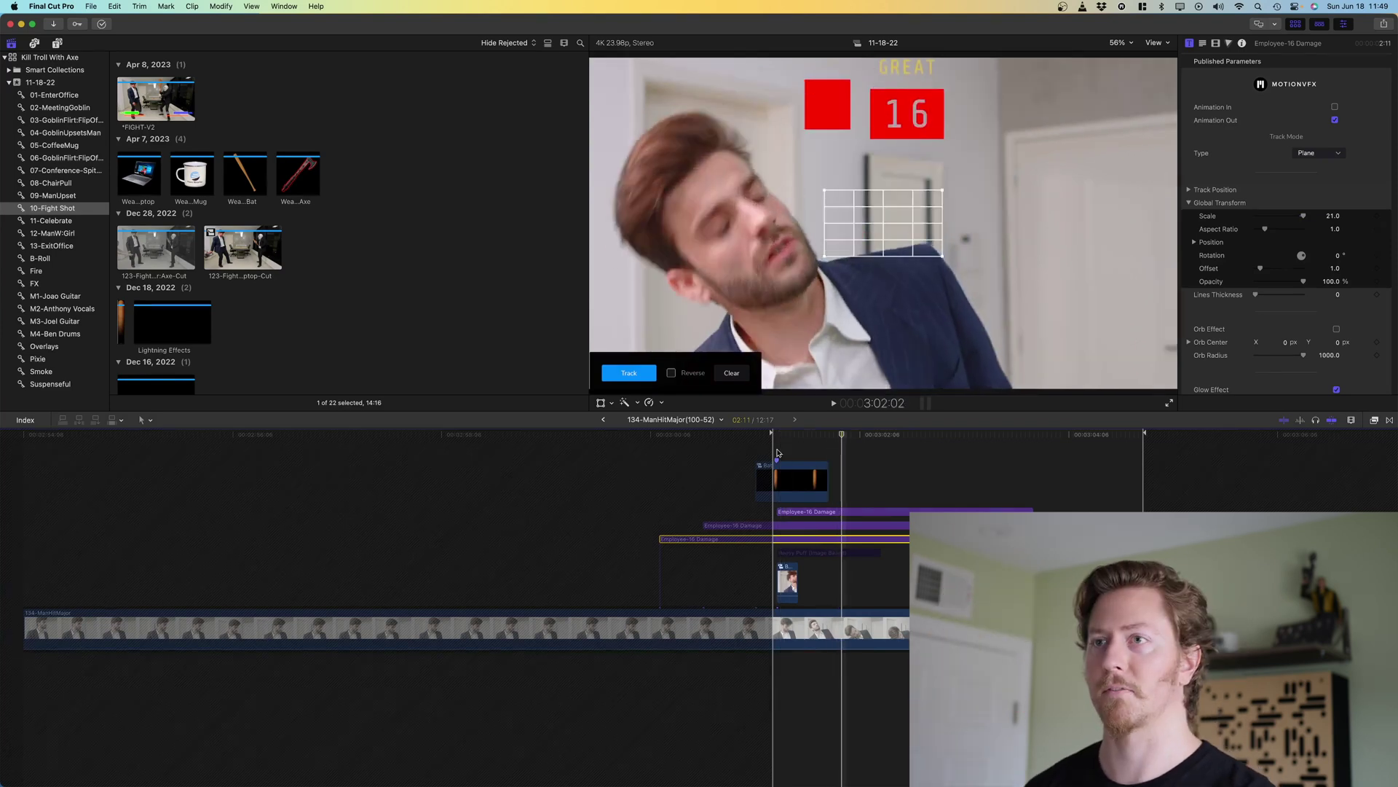
click(779, 470)
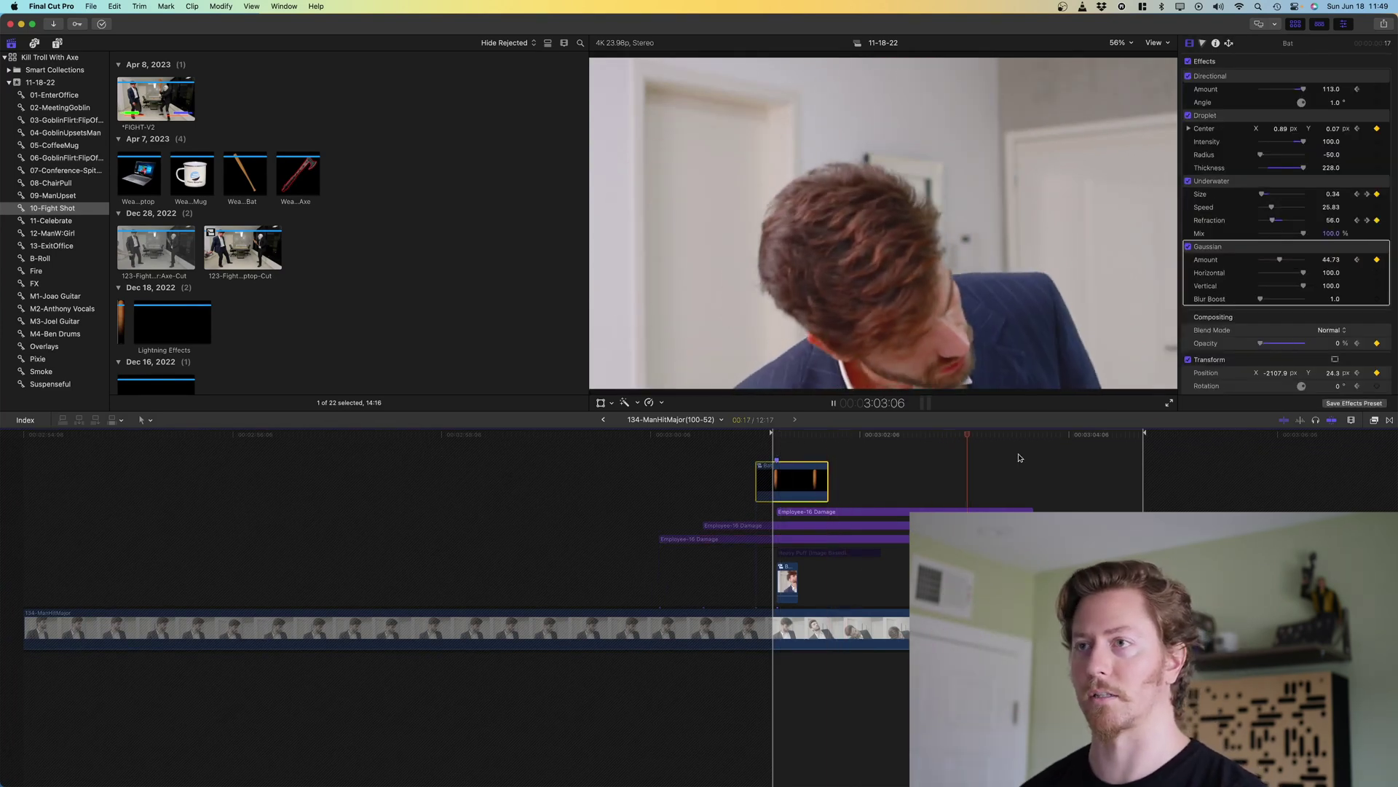
Return to the *FIGHT timeline and select the 134-ManHitMajor(100-52) clip
click(603, 419)
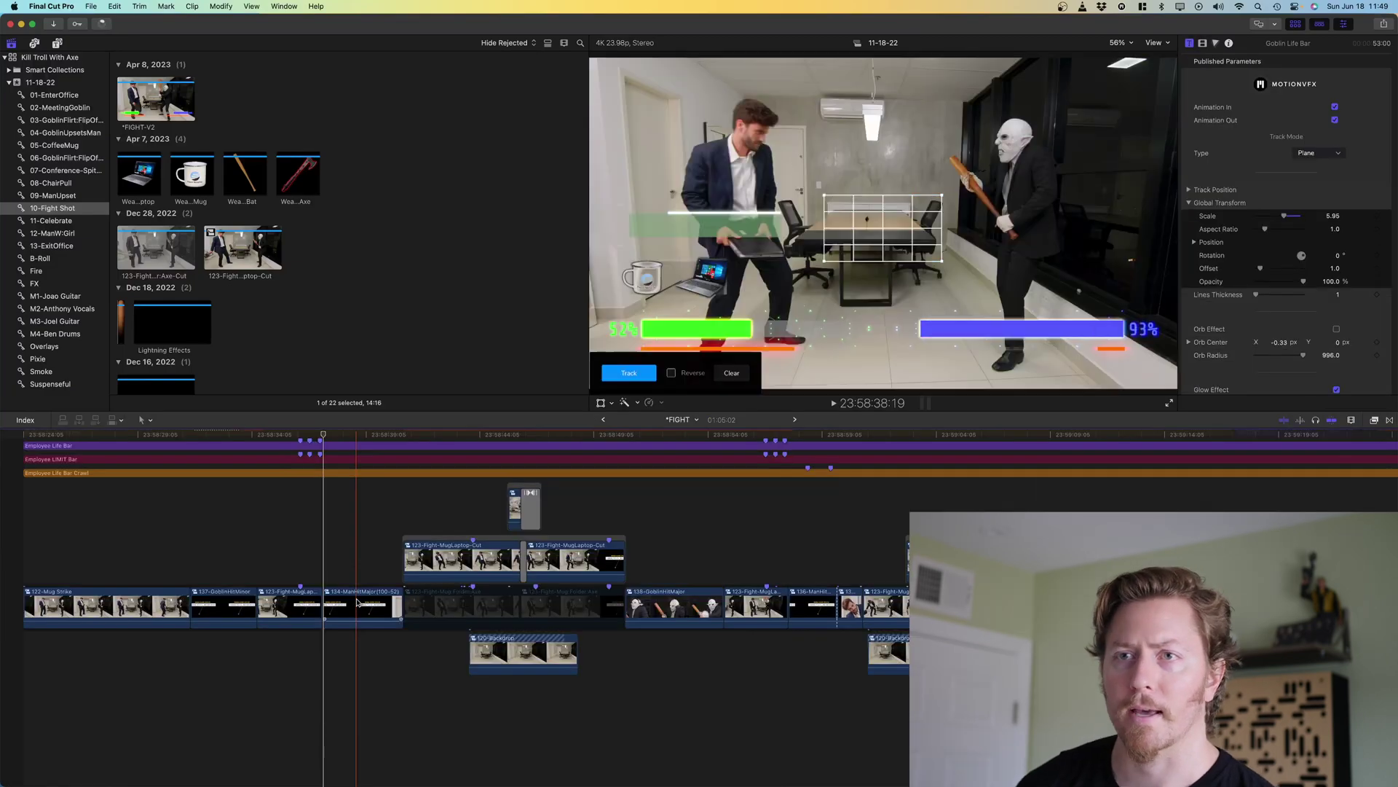
click(369, 609)
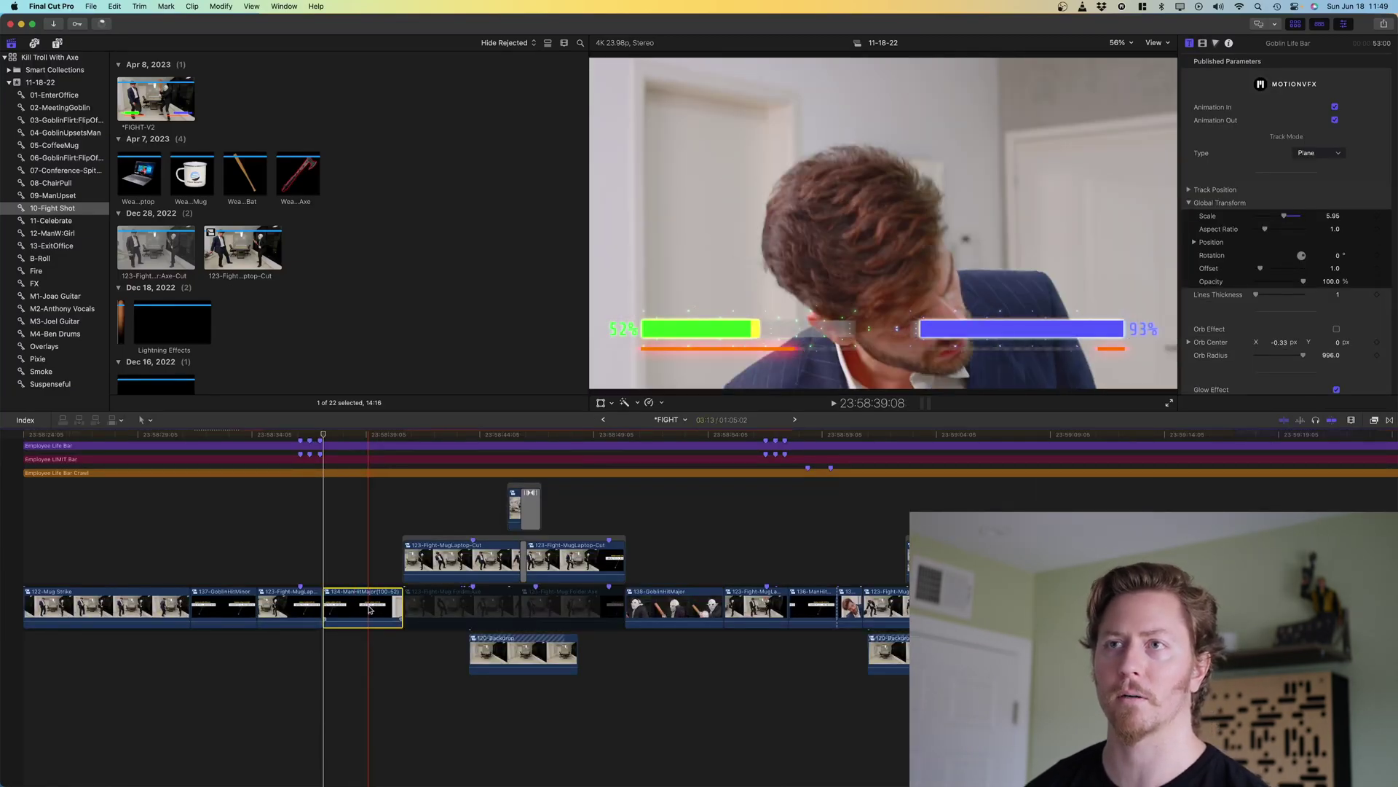
Examine the 123-Fight-MugLaptop-Cut clip and the MugToLaptop clip's Draw Mask, then play through the weapon change
scroll(369, 609, up, 5)
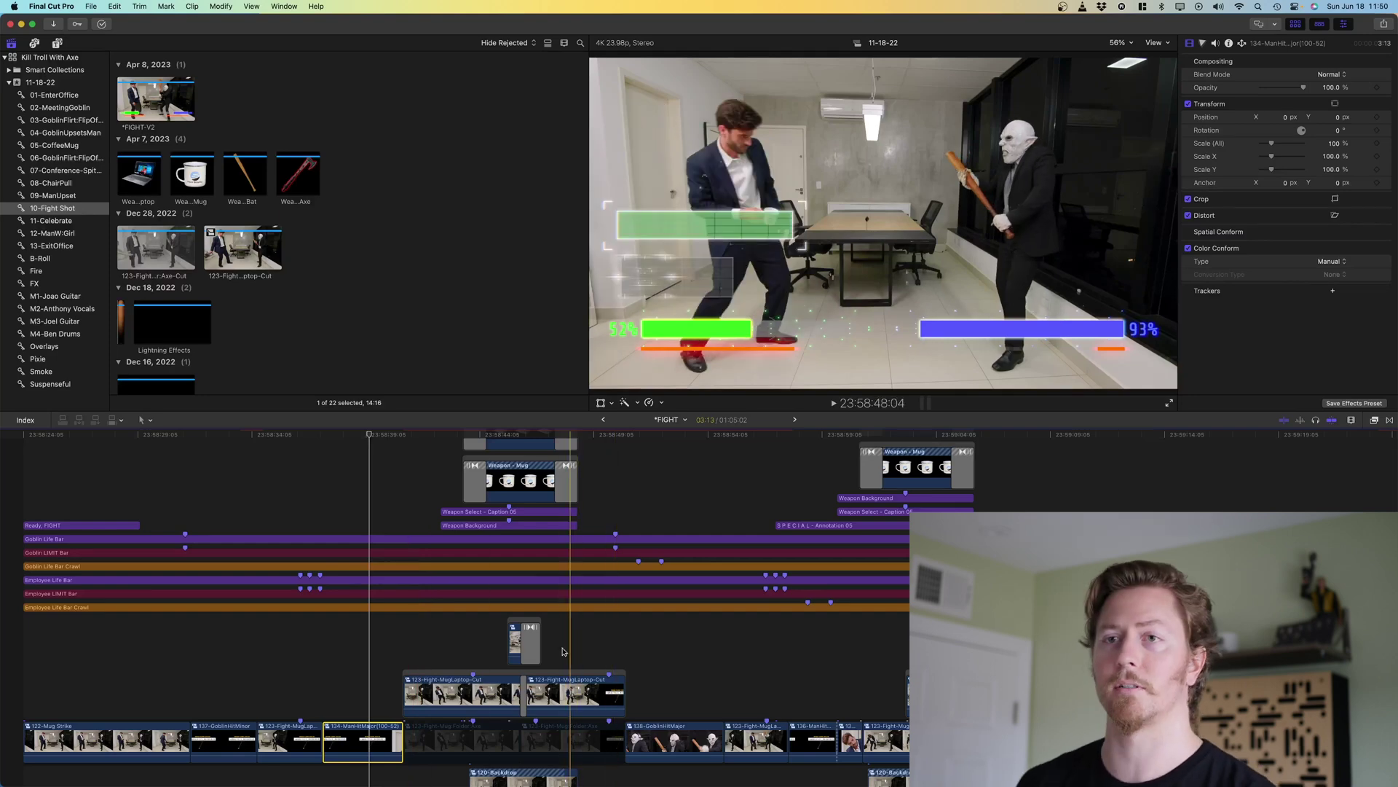
scroll(365, 723, down, 2)
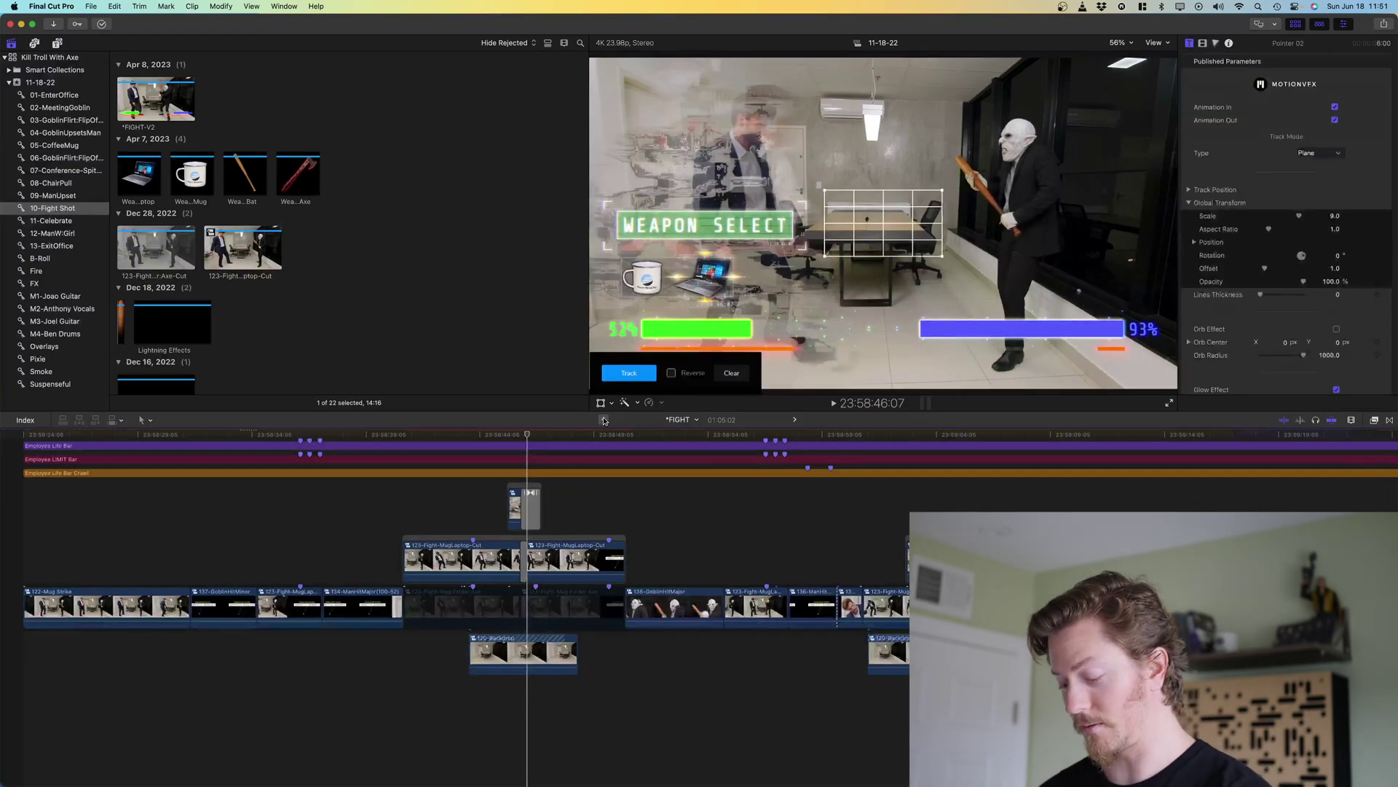
click(501, 561)
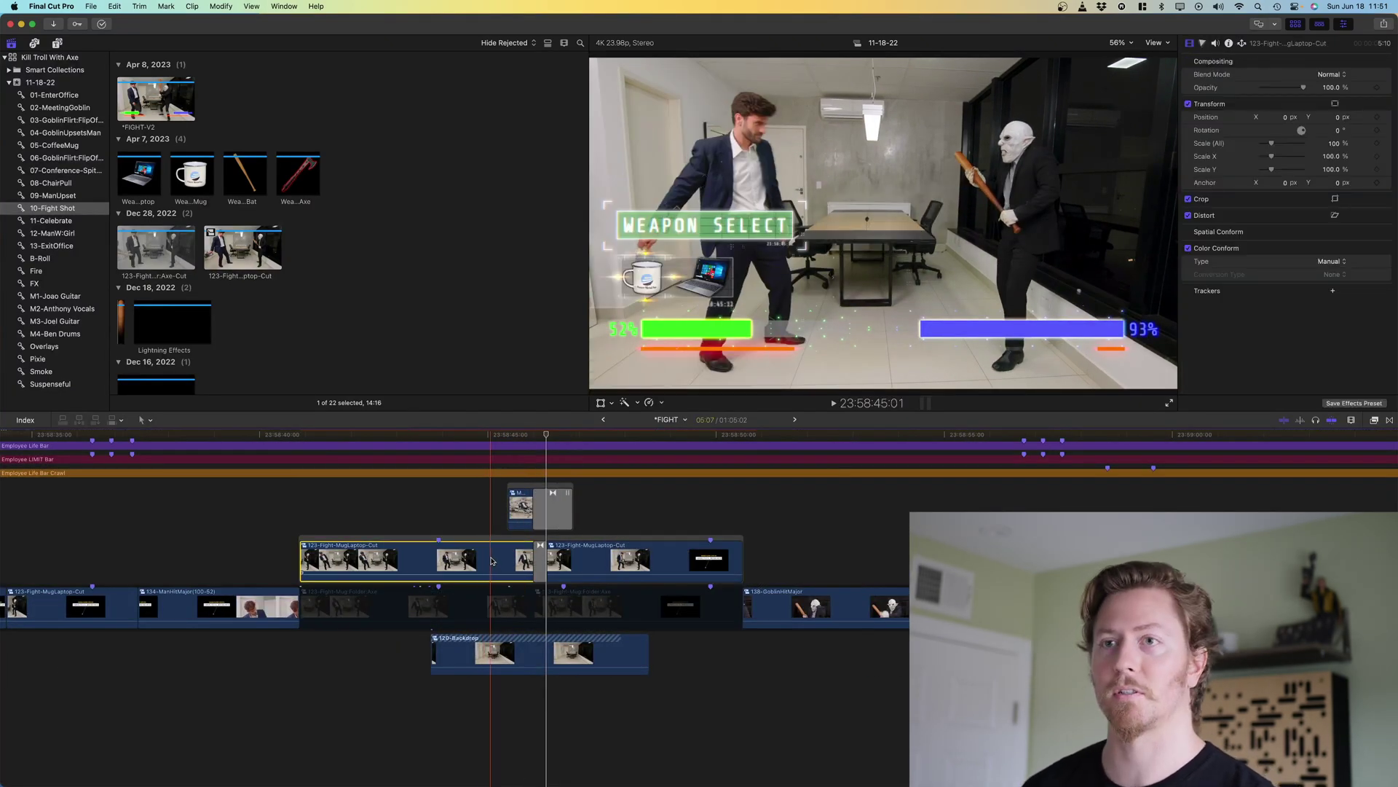
click(518, 514)
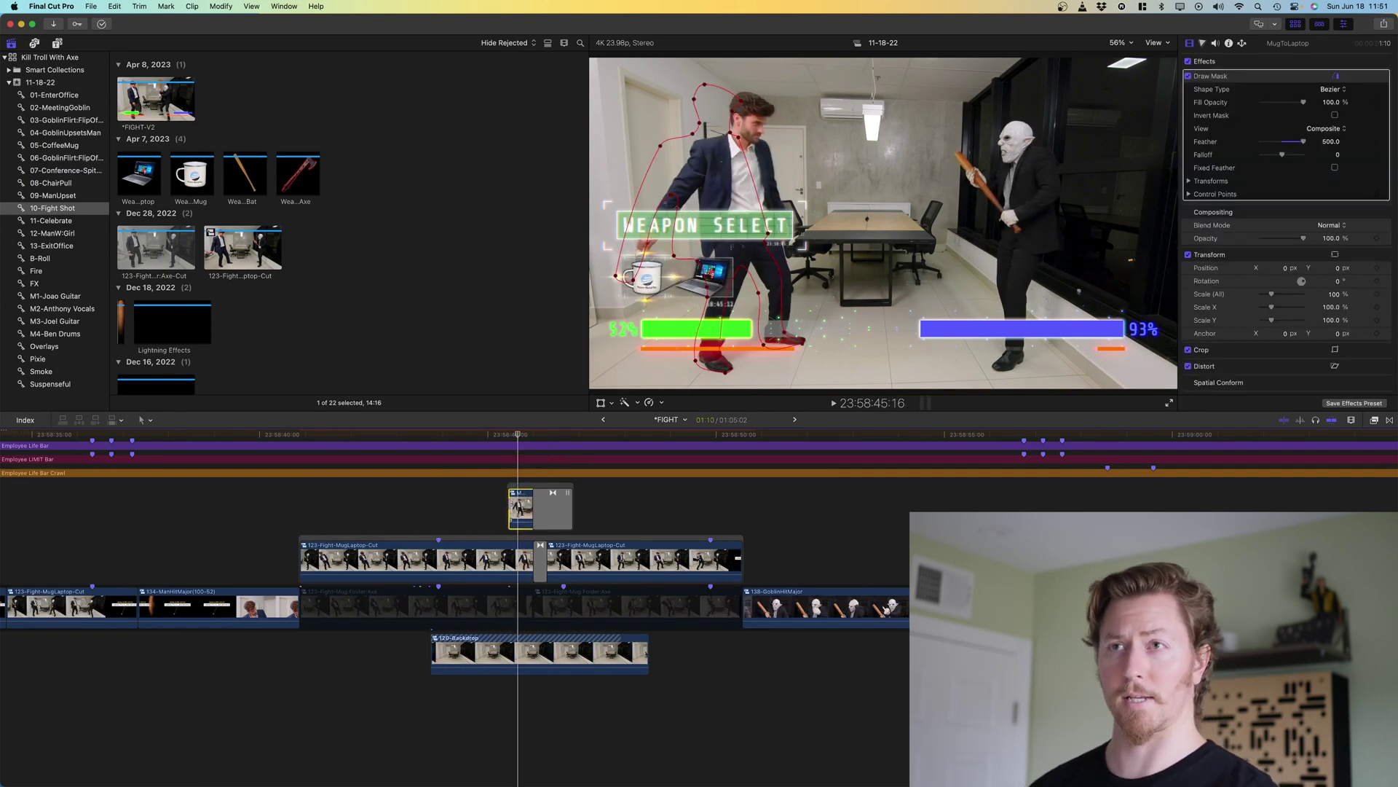
key(space)
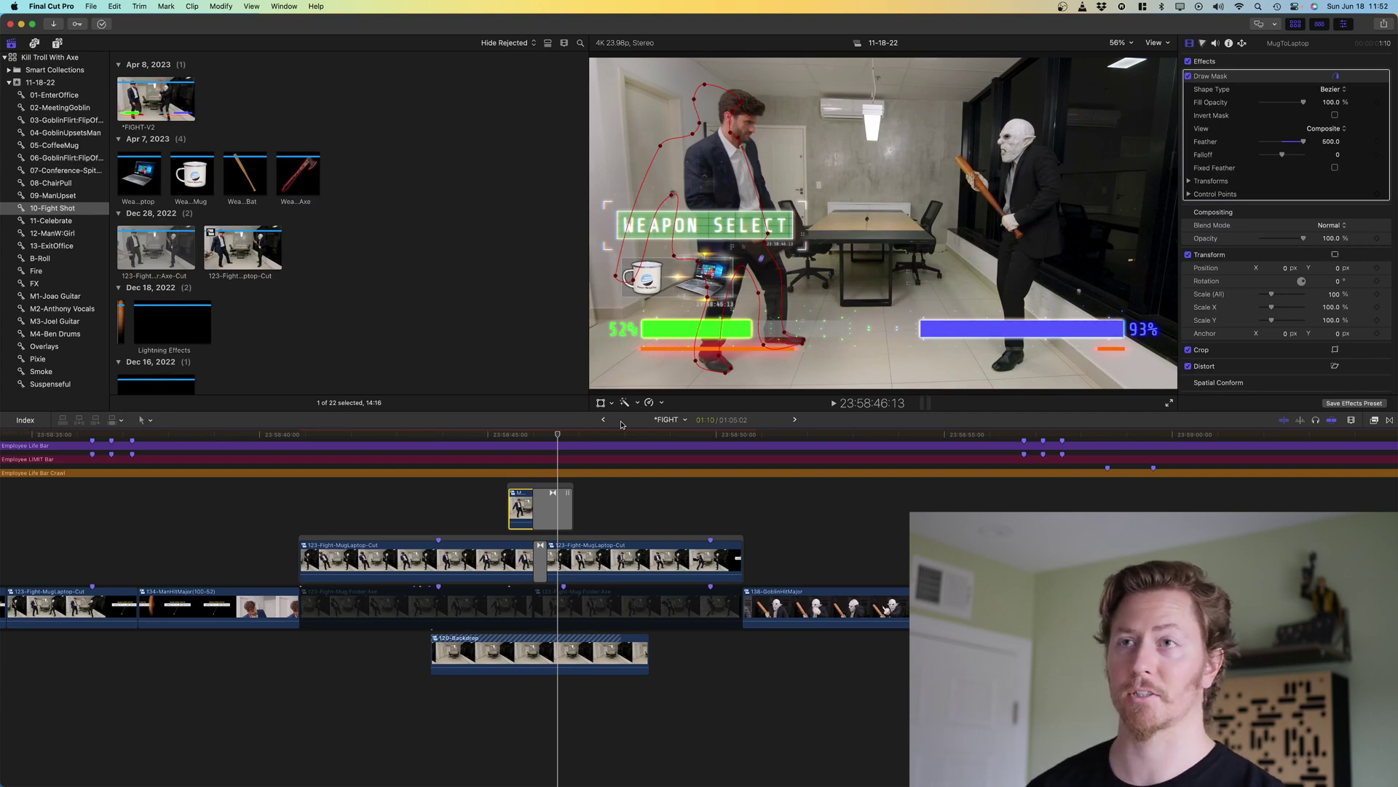
Disable the 120-Backdrop clip and examine the mug-to-laptop transition frame by frame from 23:58:45:20 to 23:58:46:15
click(527, 640)
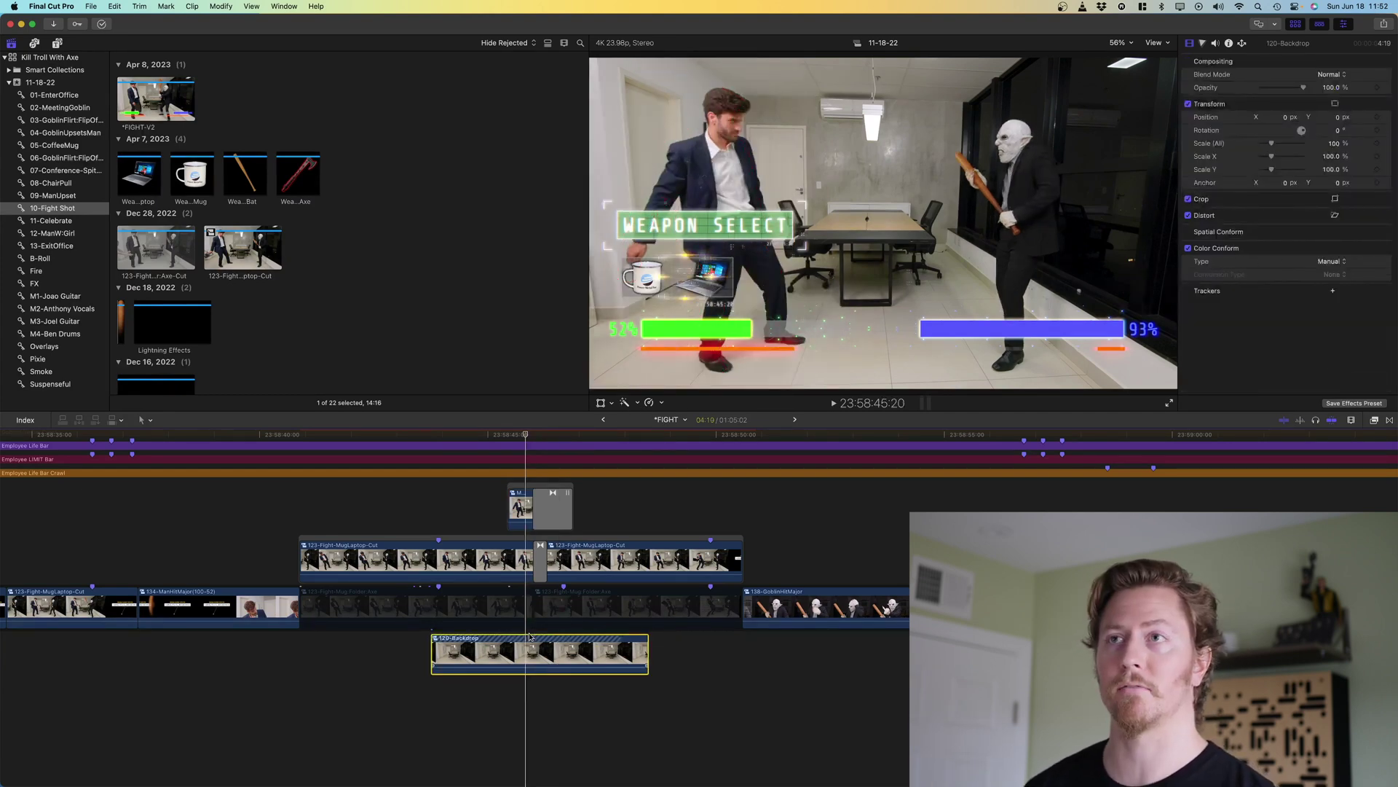
key(v)
key(Right)
key(Right)
key(Right)
key(Right)
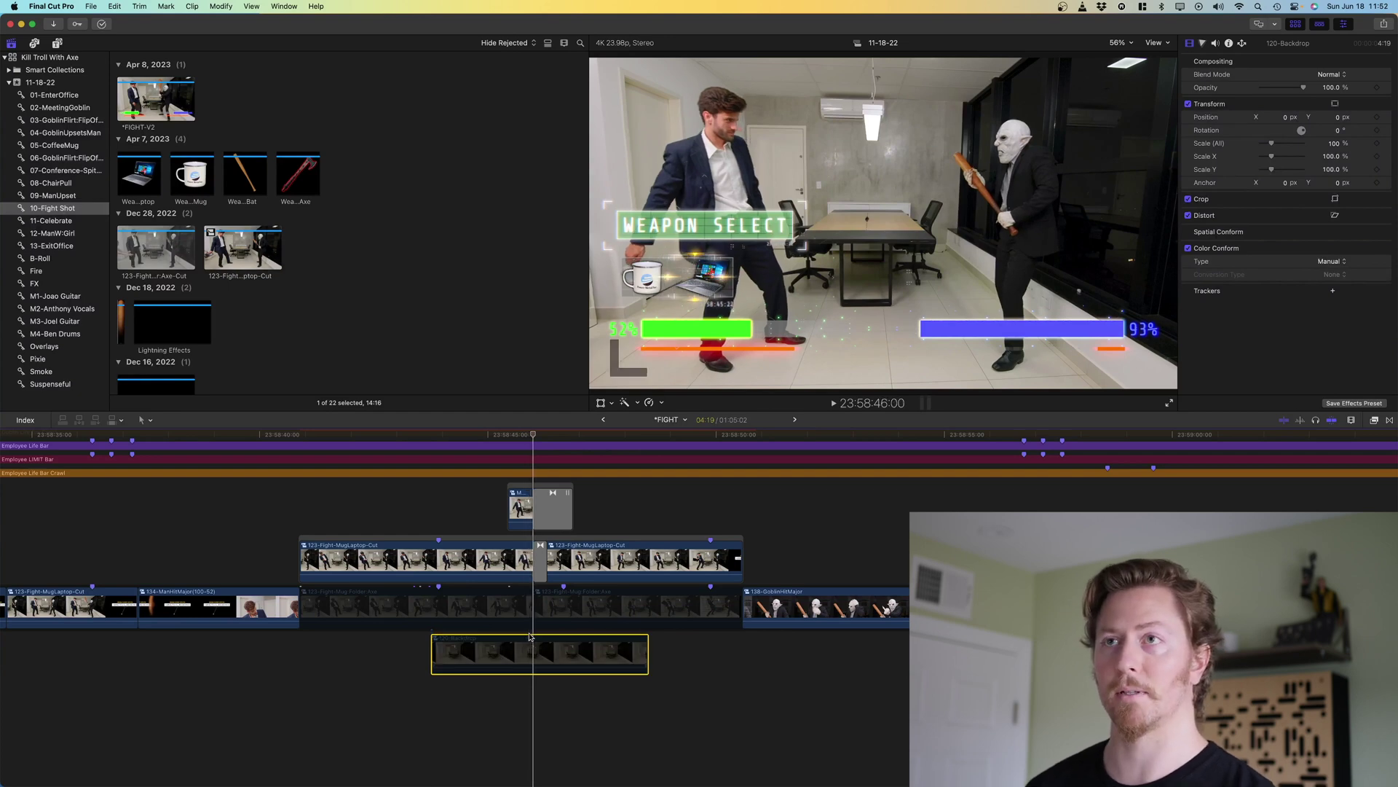
key(Right)
key(Right)
key(Right)
key(Right)
key(Right)
key(Right)
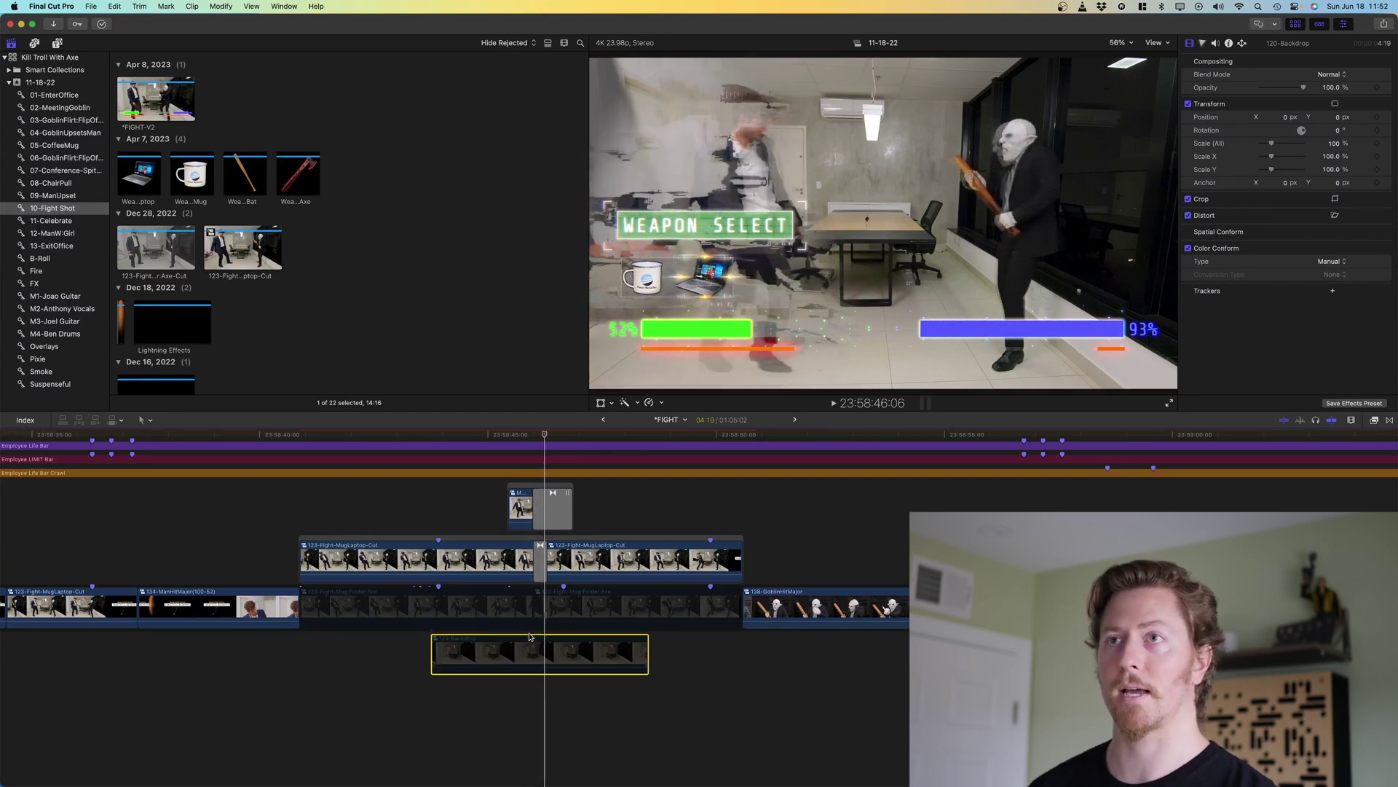
key(Right)
key(Right)
key(Right)
key(Right)
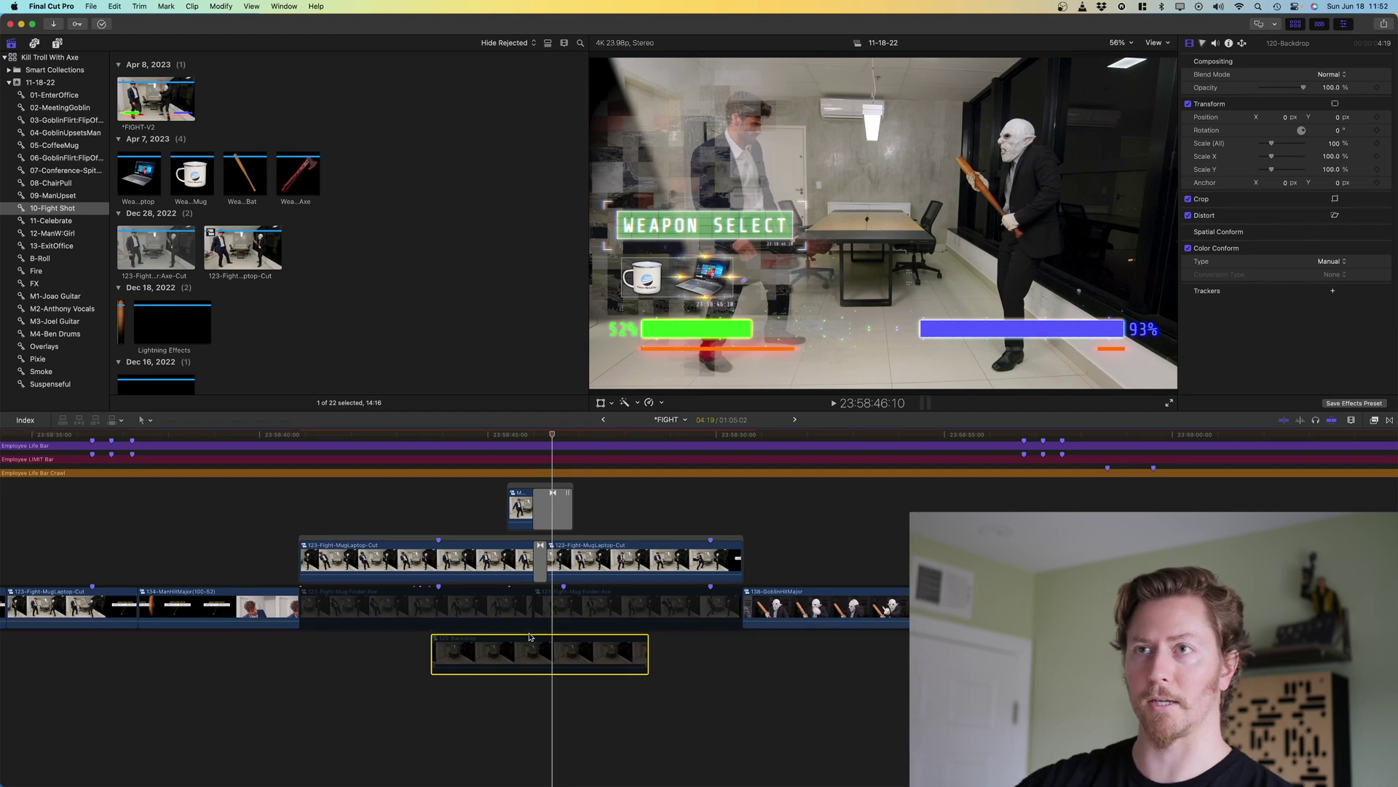
key(Right)
key(Right)
key(Right)
key(Right)
key(Right)
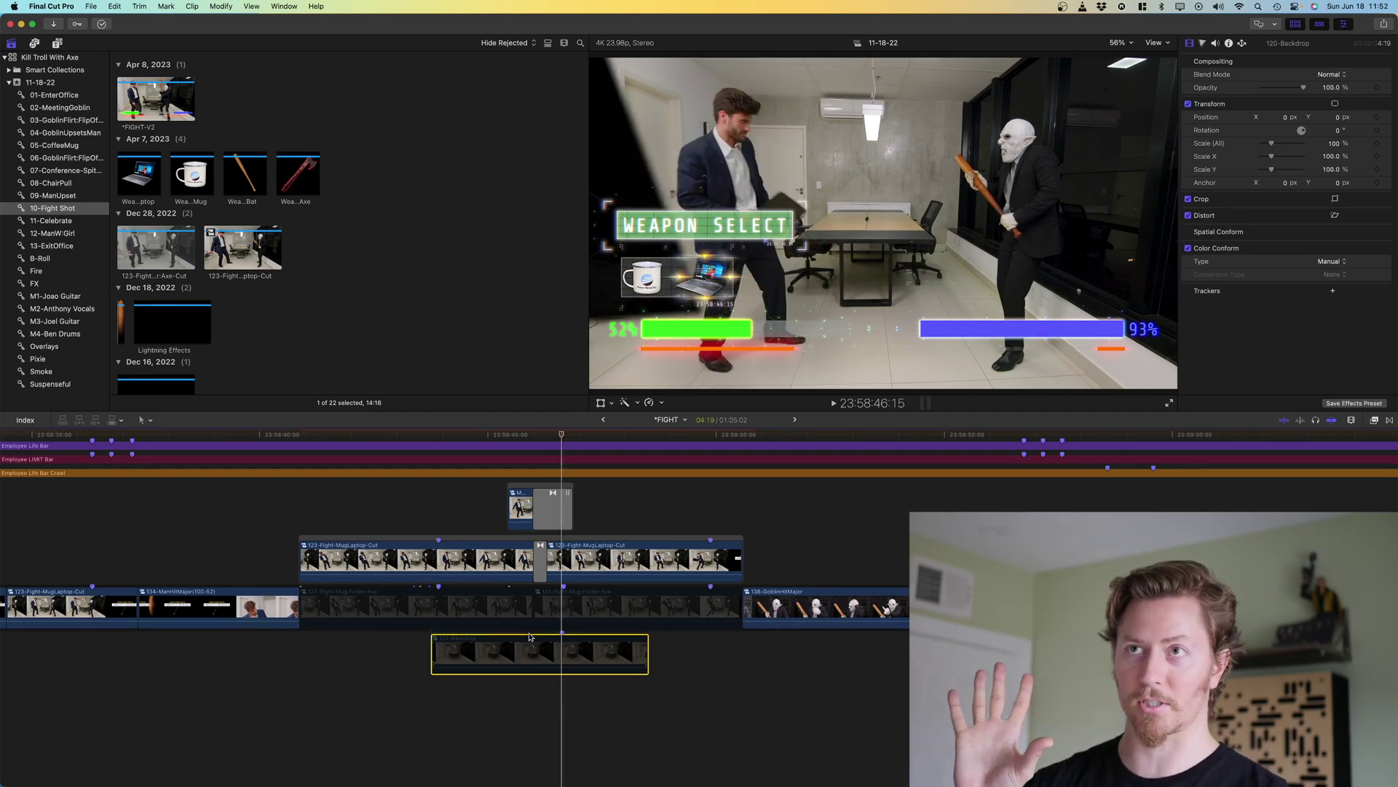
Re-enable the 120-Backdrop clip and step through the rest of the weapon change frame by frame to 23:58:47:12
key(v)
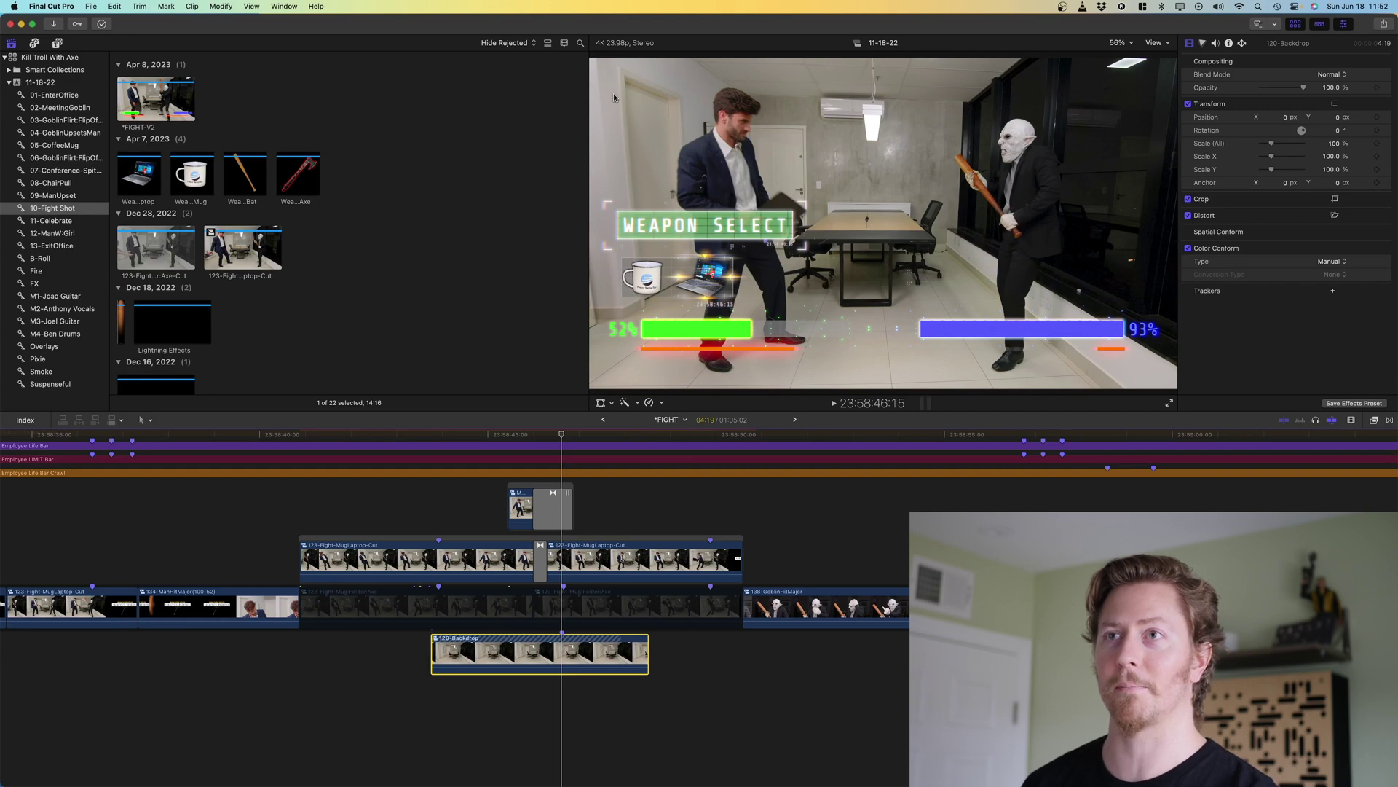
key(Right)
key(Right)
key(Right)
key(Right)
key(Right)
key(Right)
key(Right)
key(Right)
key(Right)
key(Right)
key(Right)
key(Right)
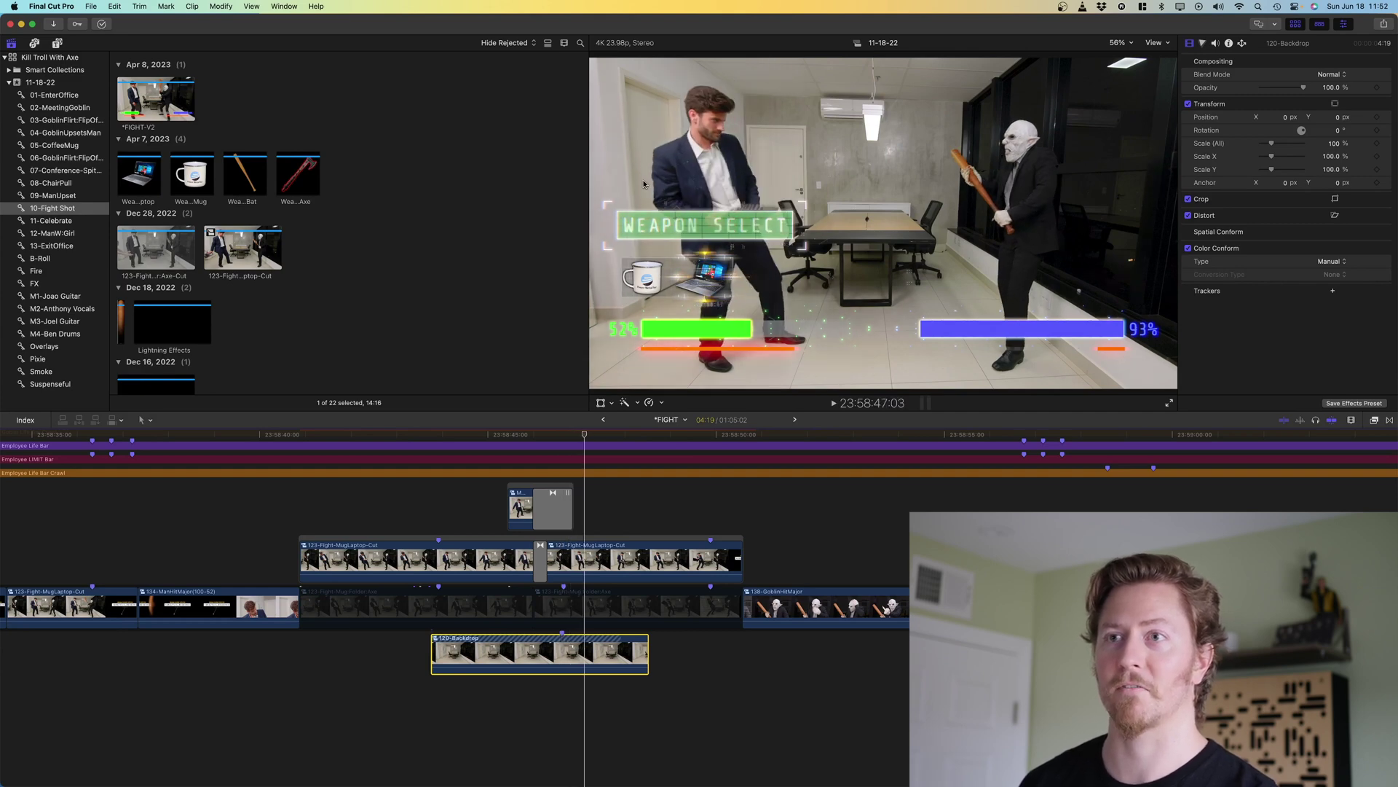
key(Right)
key(Right)
key(Right)
key(Right)
key(Right)
key(Right)
key(Right)
key(Right)
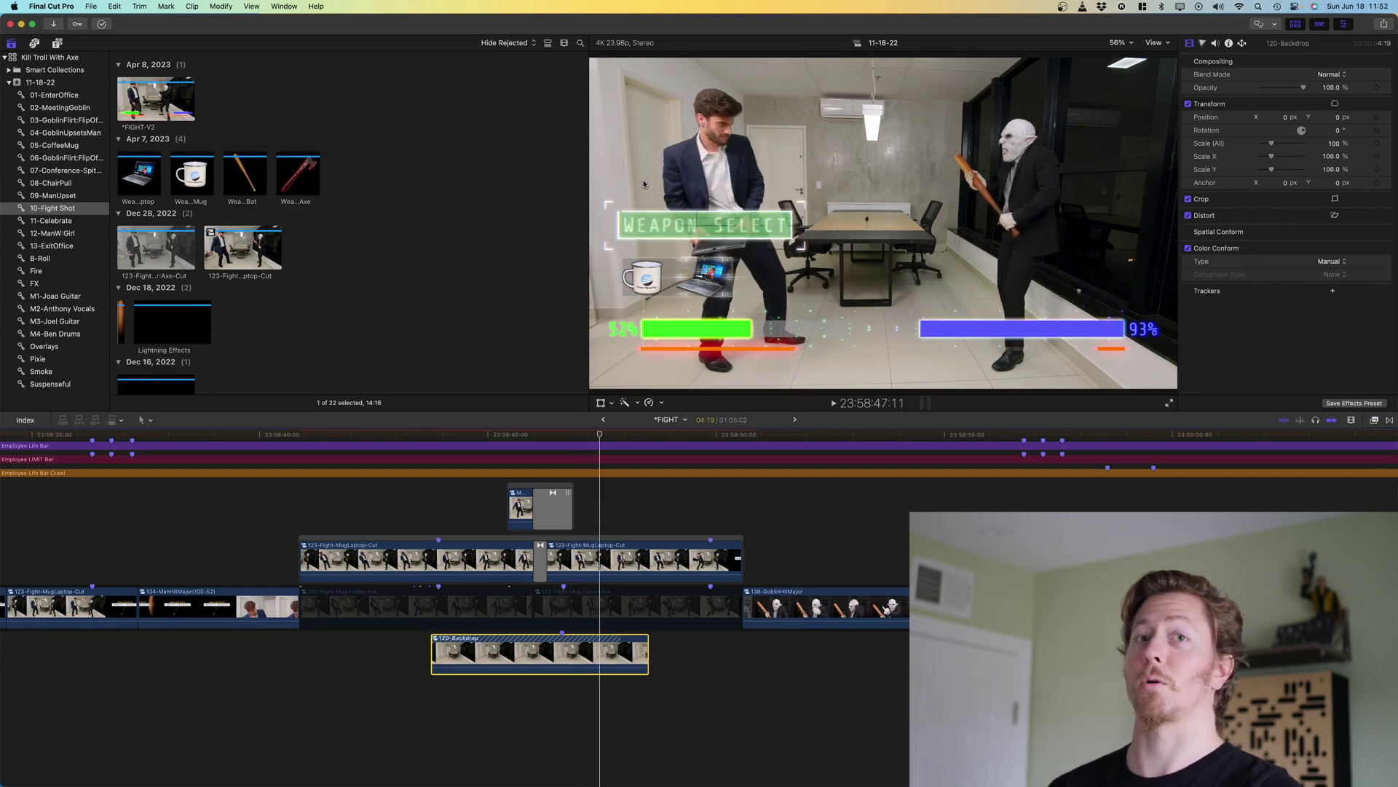
key(Right)
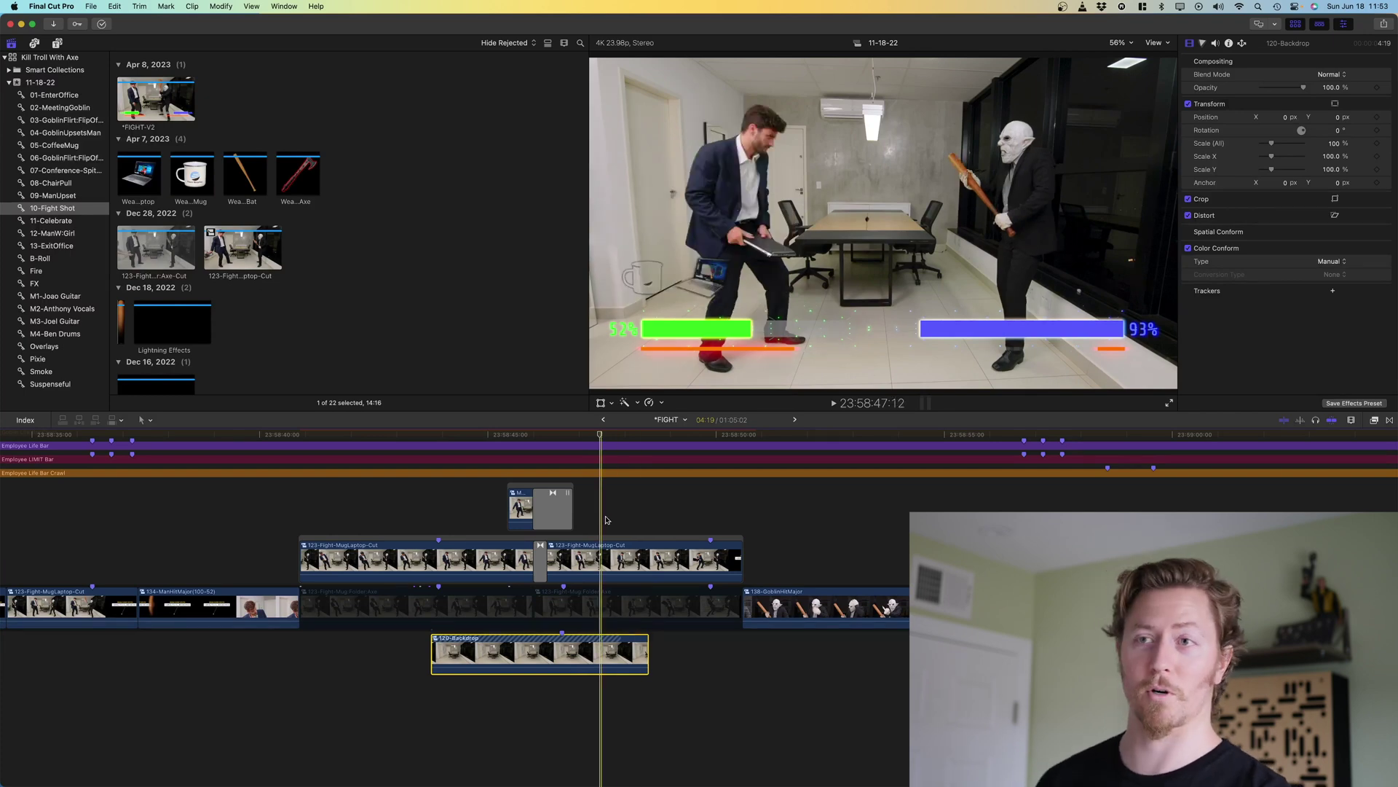
Examine the Weapon Background, Weapon Select caption and Pointer 02 titles of the weapon-select overlay, stepping forward a few frames
scroll(606, 520, up, 5)
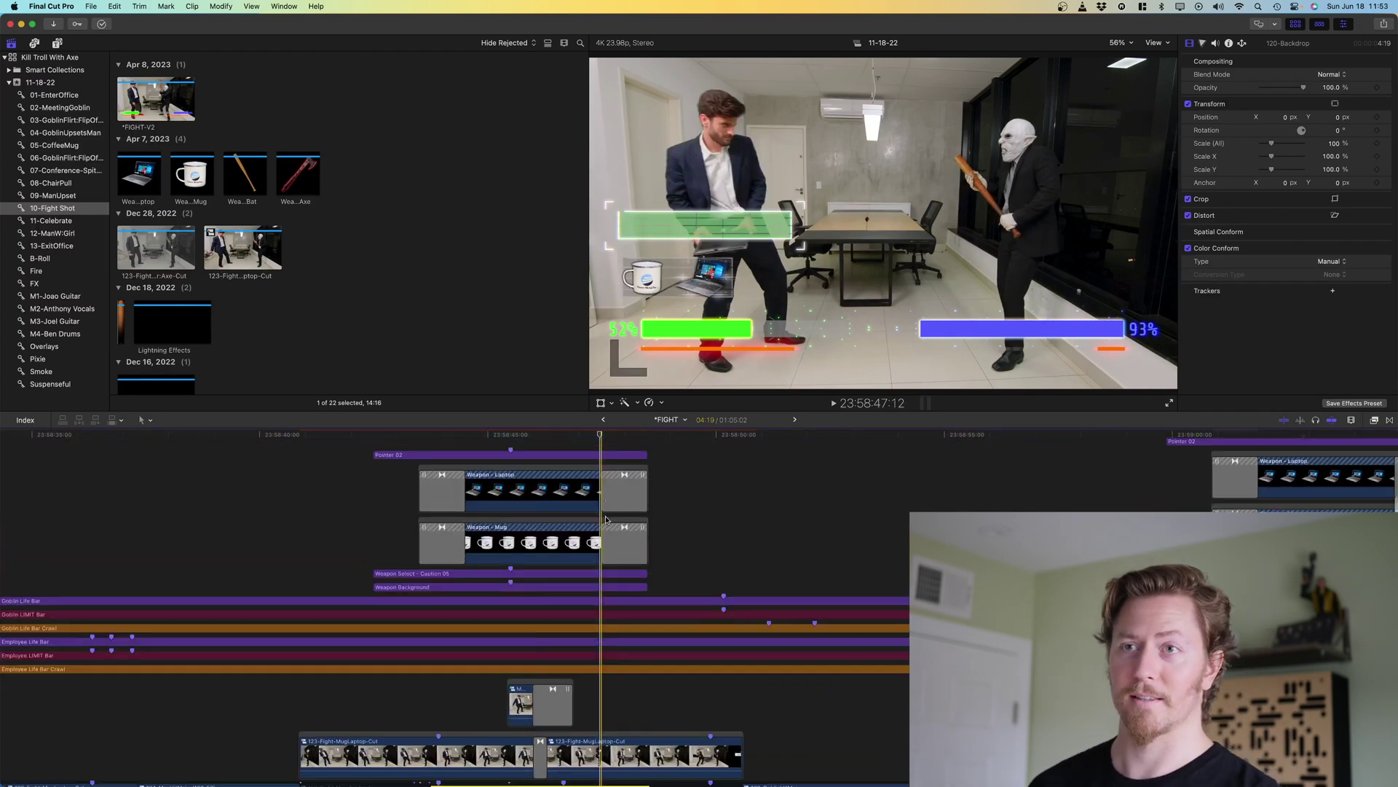
click(412, 587)
click(414, 574)
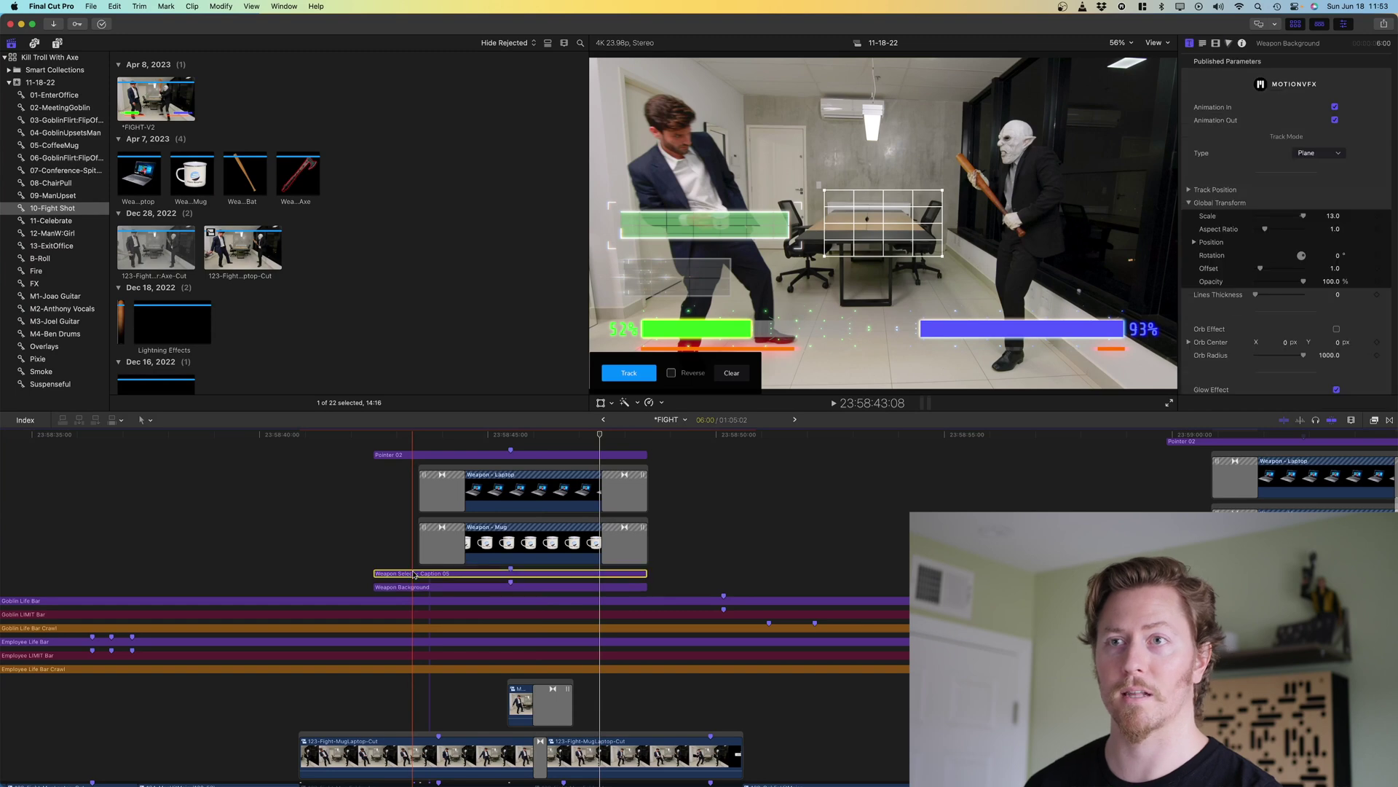
click(420, 545)
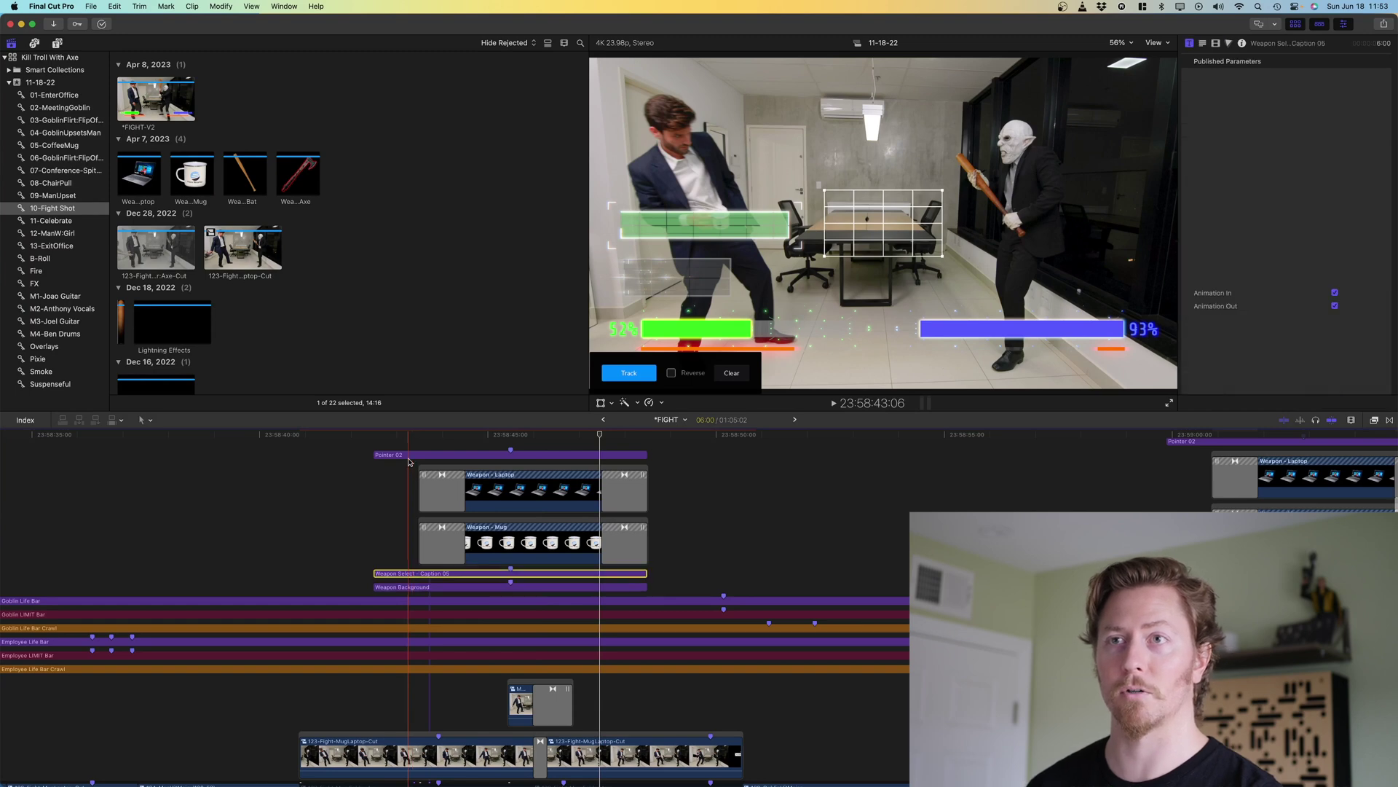
click(539, 587)
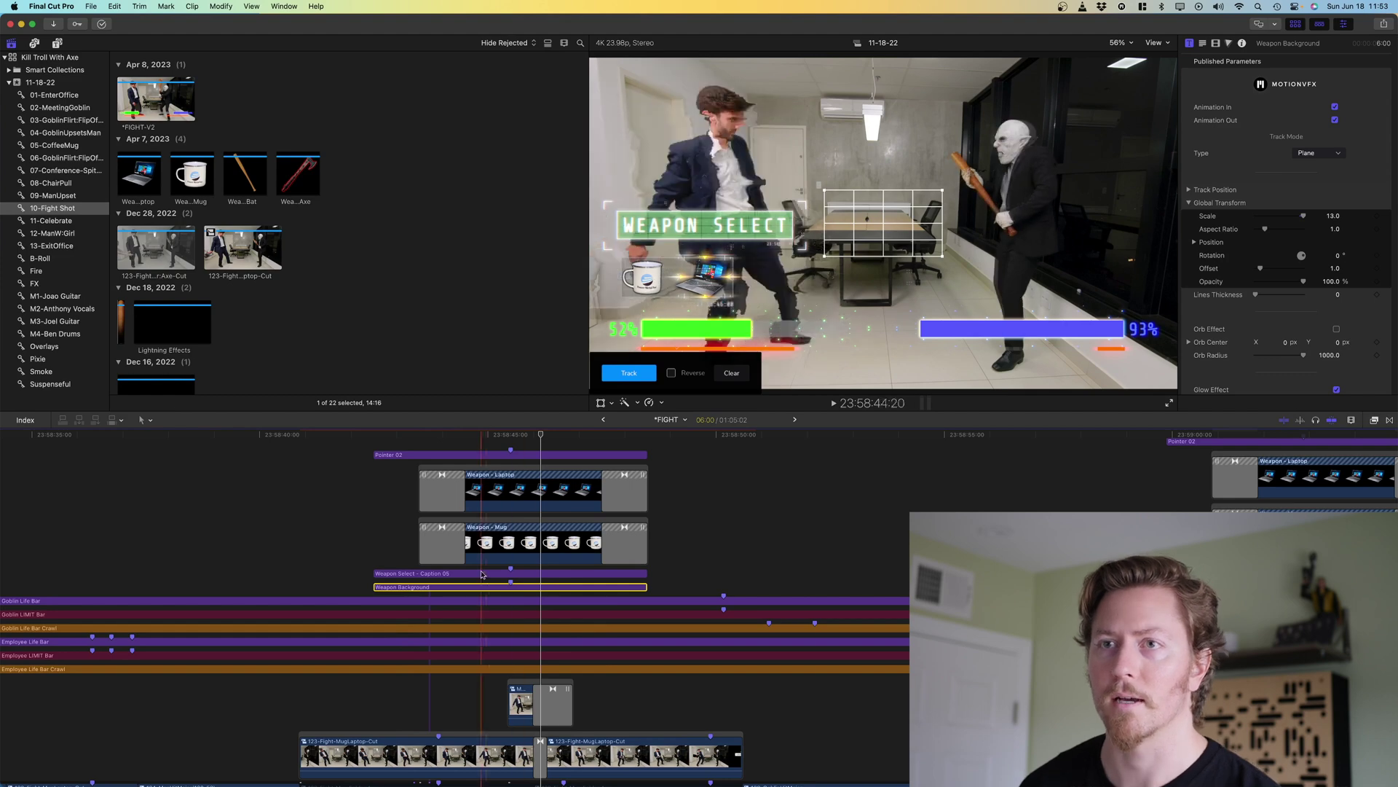
click(620, 223)
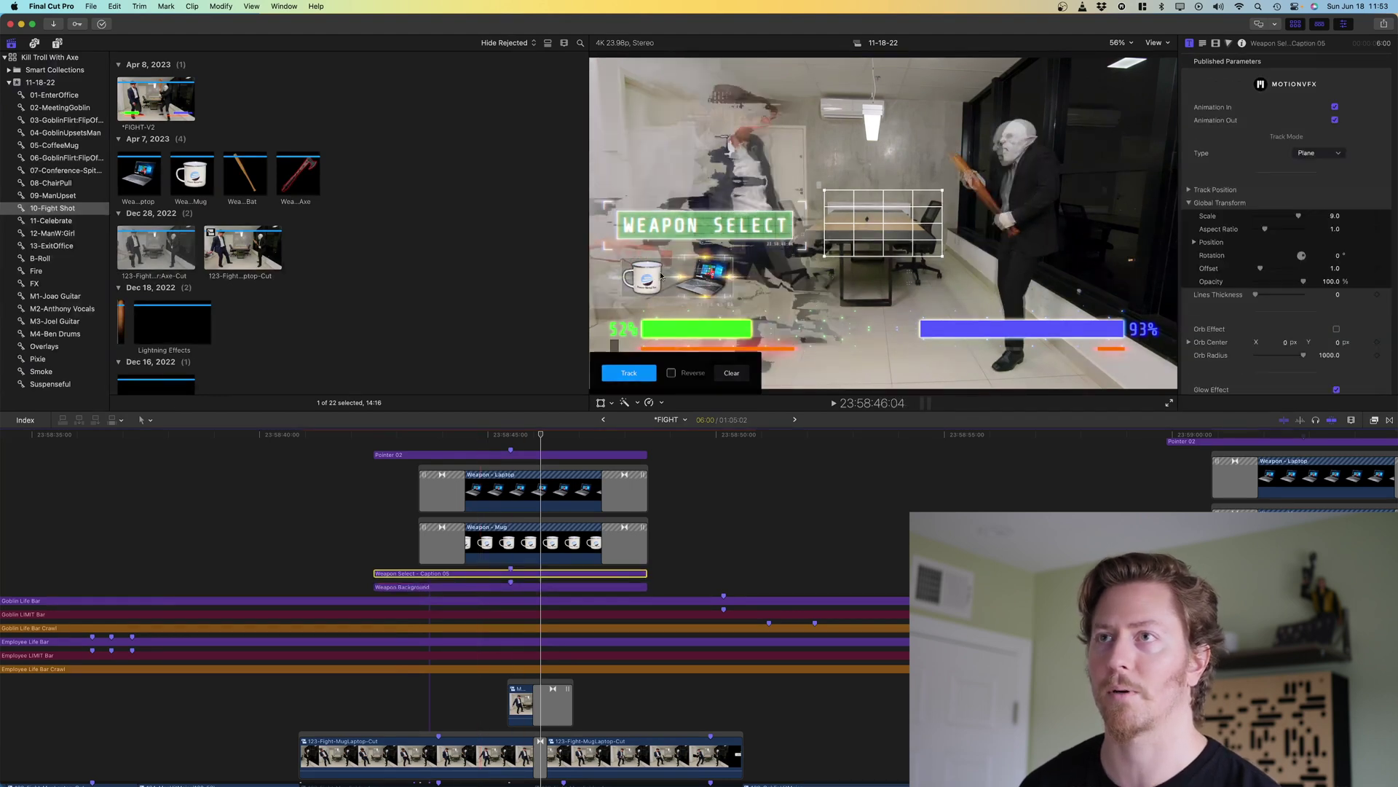
click(632, 286)
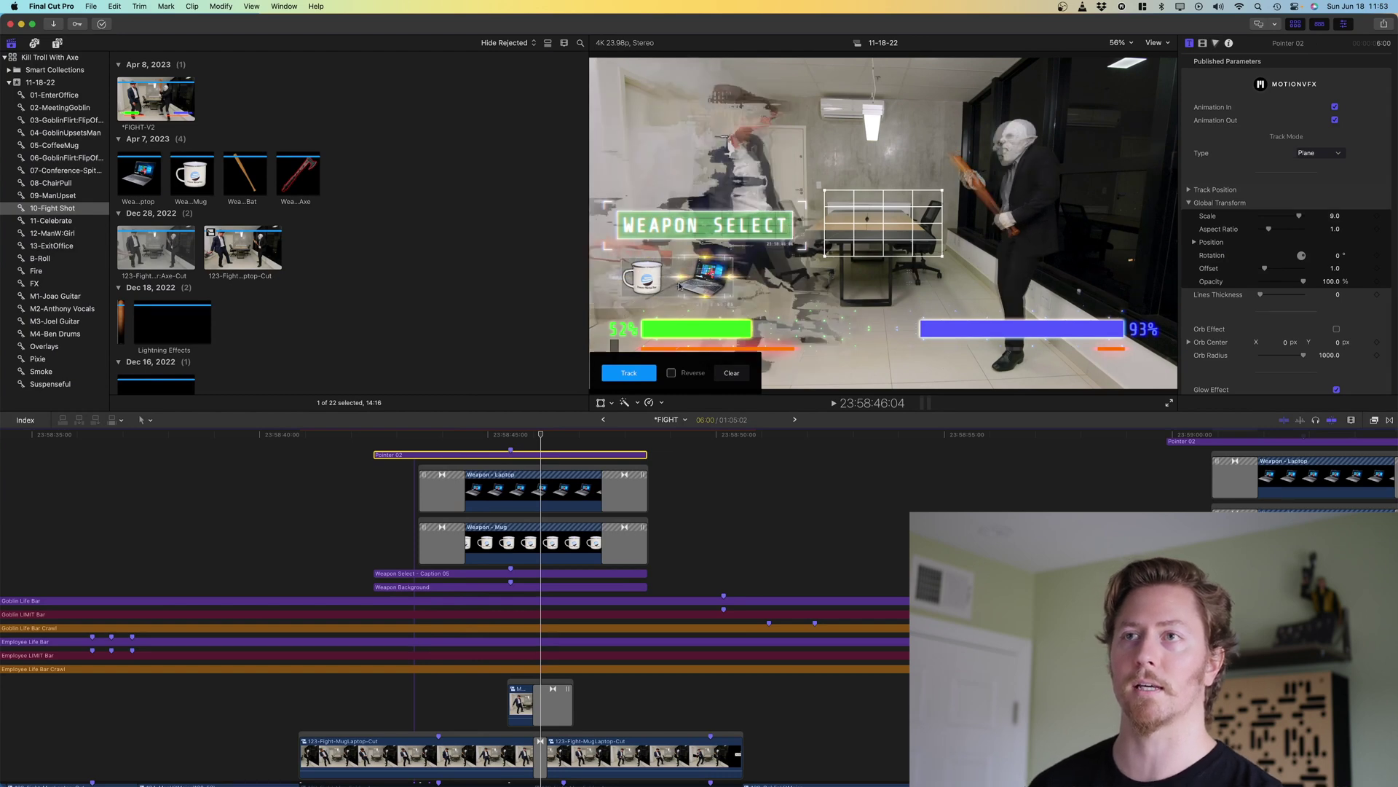
key(Right)
key(Right)
key(Right)
key(Right)
key(Right)
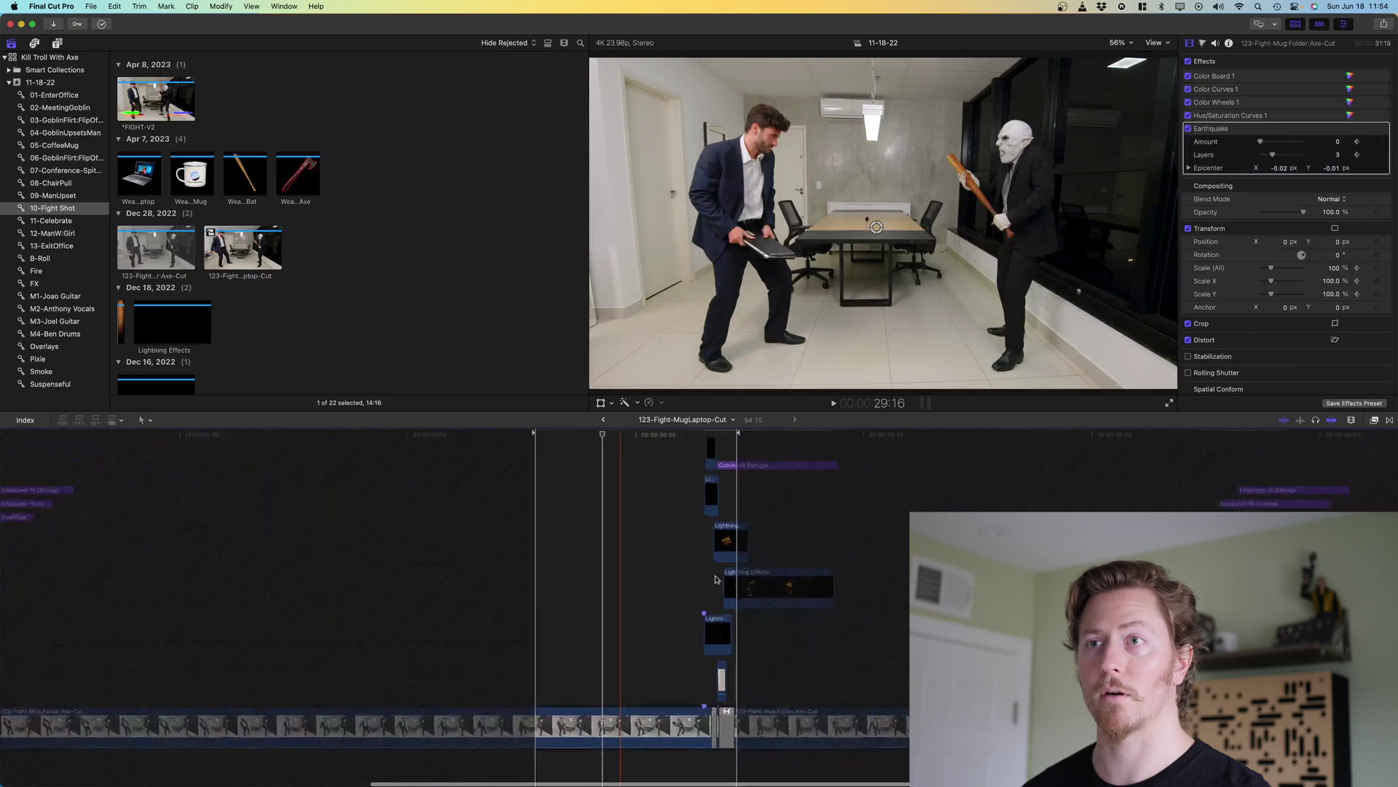
Inside 123-Fight-MugLaptop-Cut, examine the lowest Lightning Effects clip at the laptop hit and its Lightning Effects source clip in the browser
scroll(716, 579, up, 1)
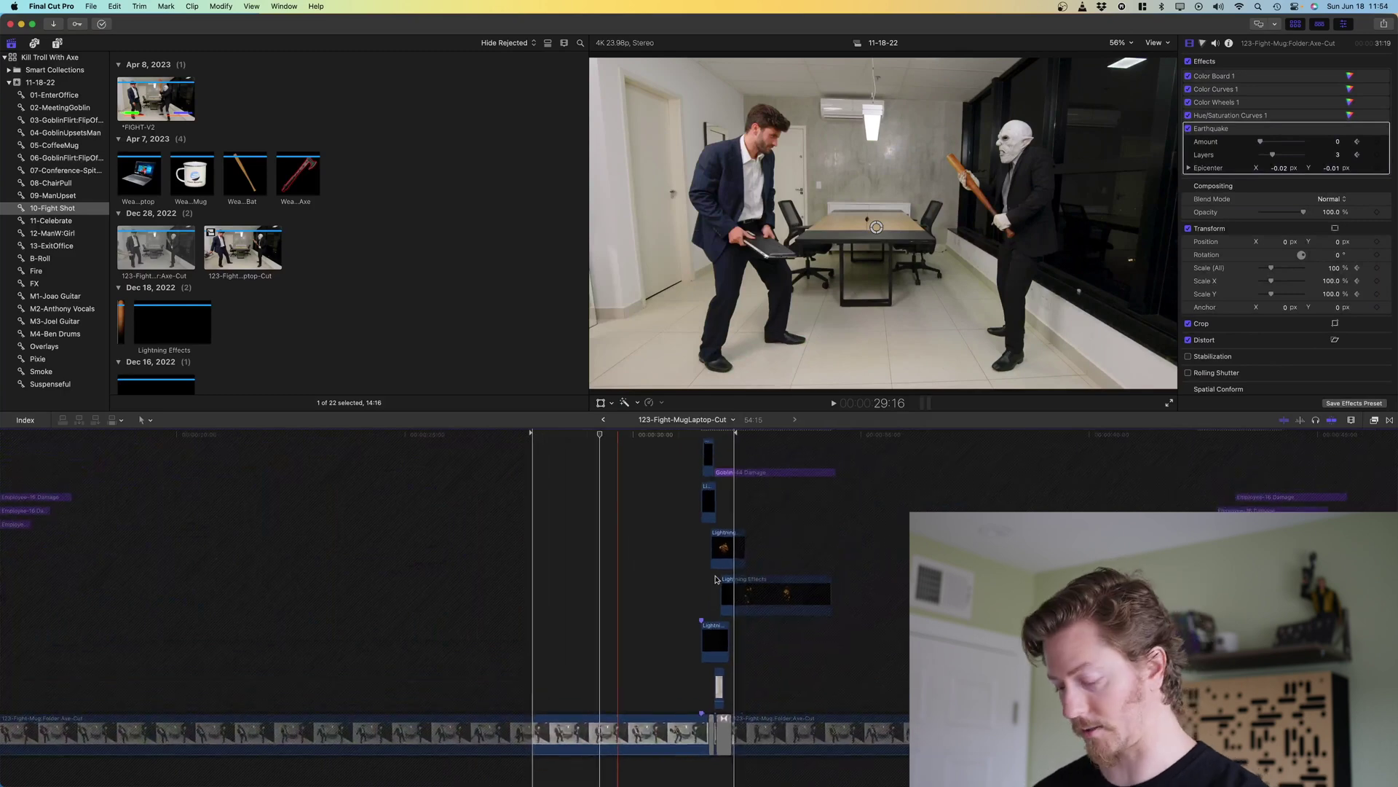
scroll(716, 579, up, 3)
click(667, 667)
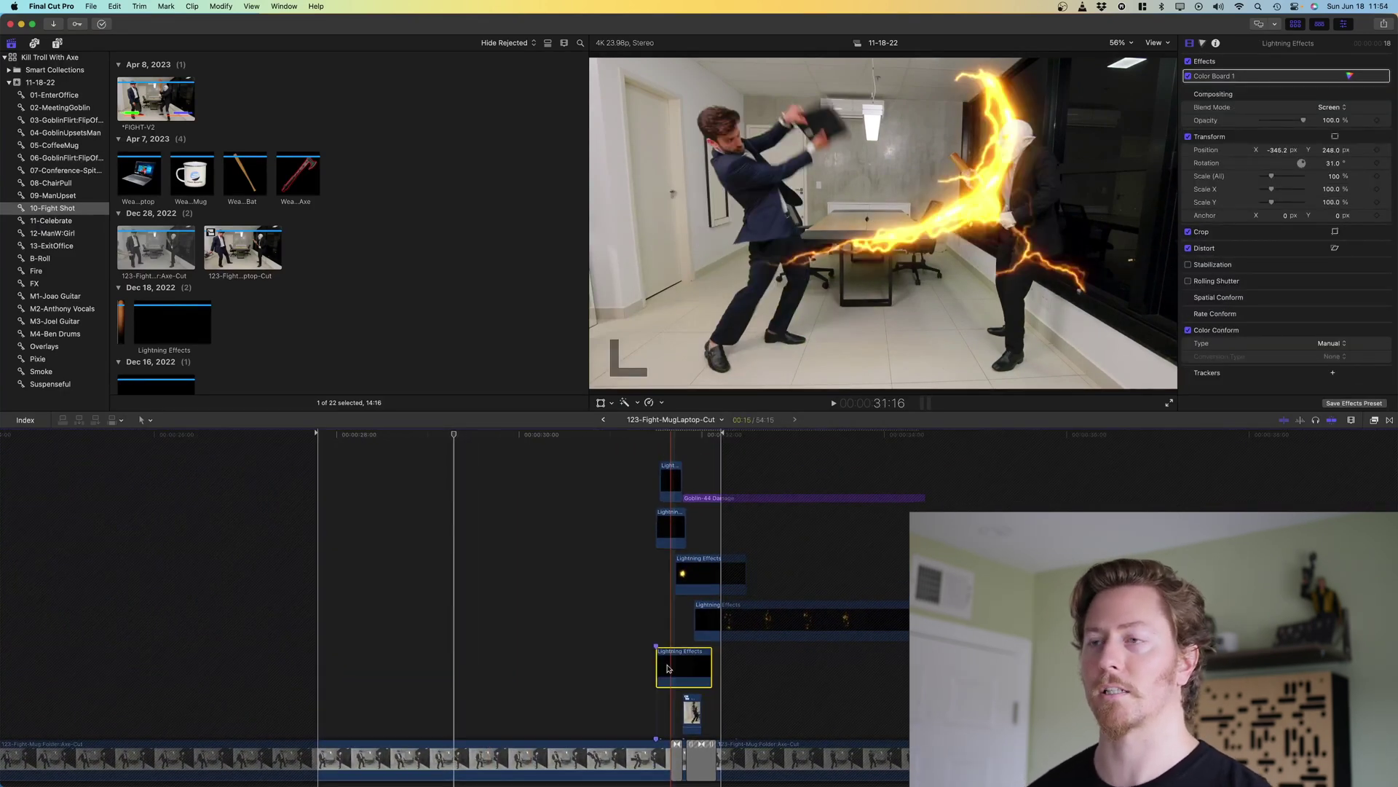
scroll(668, 668, up, 2)
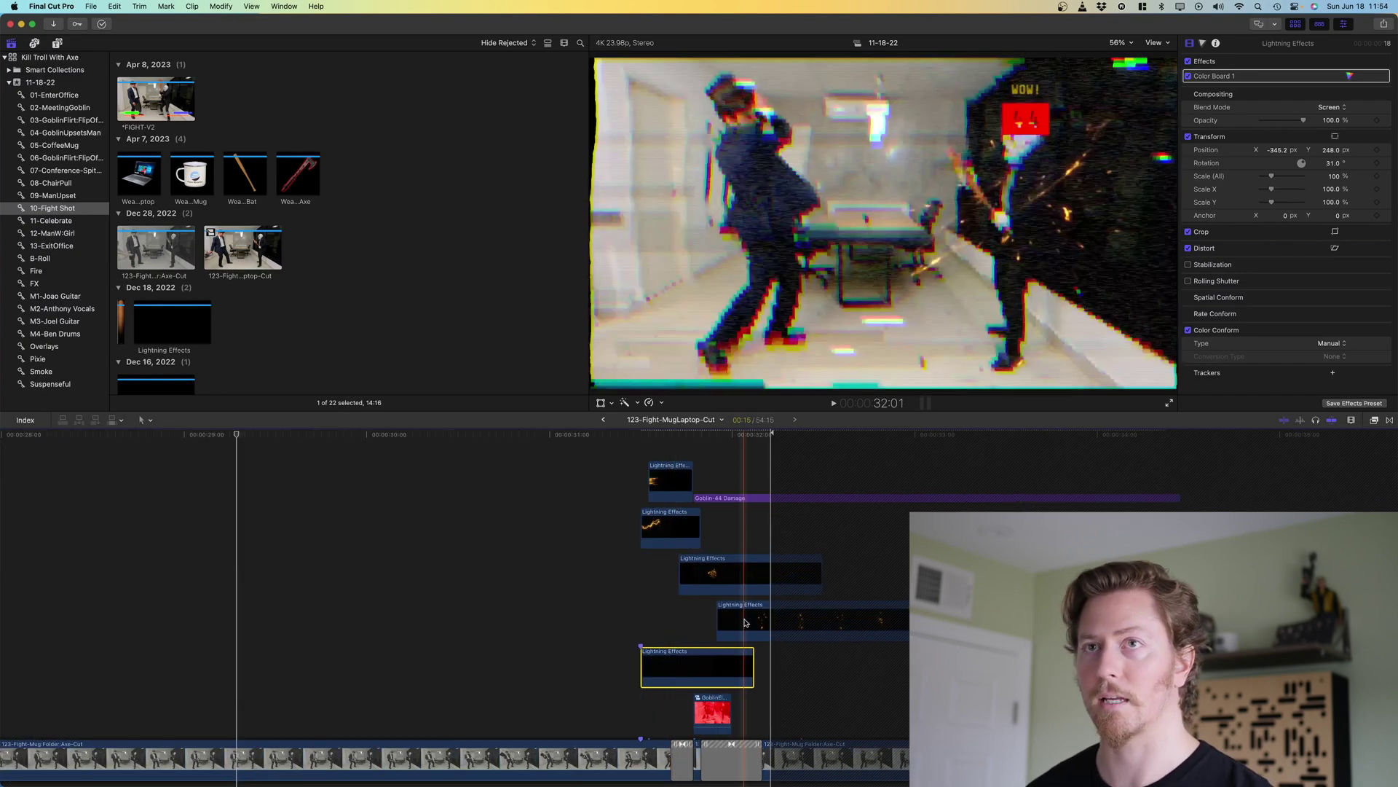
scroll(156, 313, down, 1)
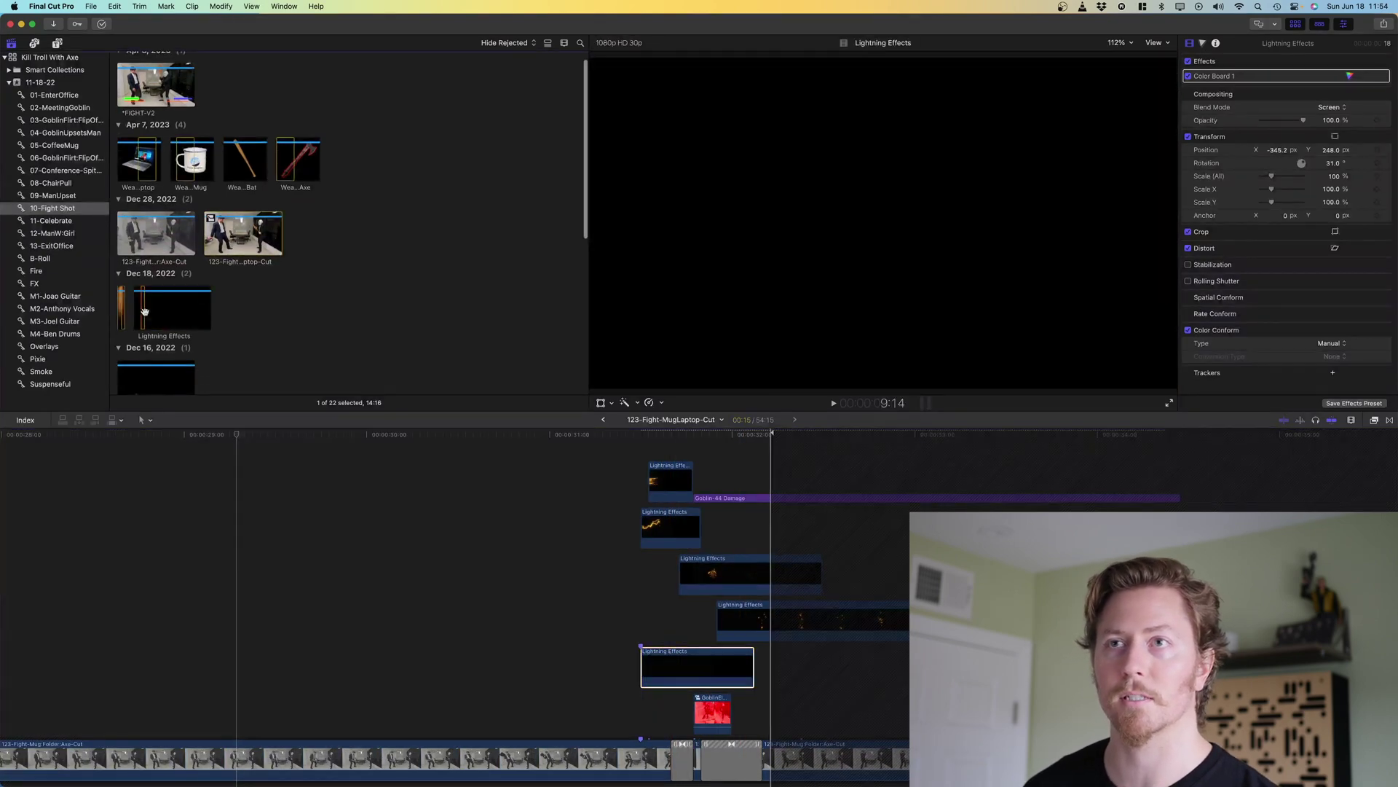
click(163, 314)
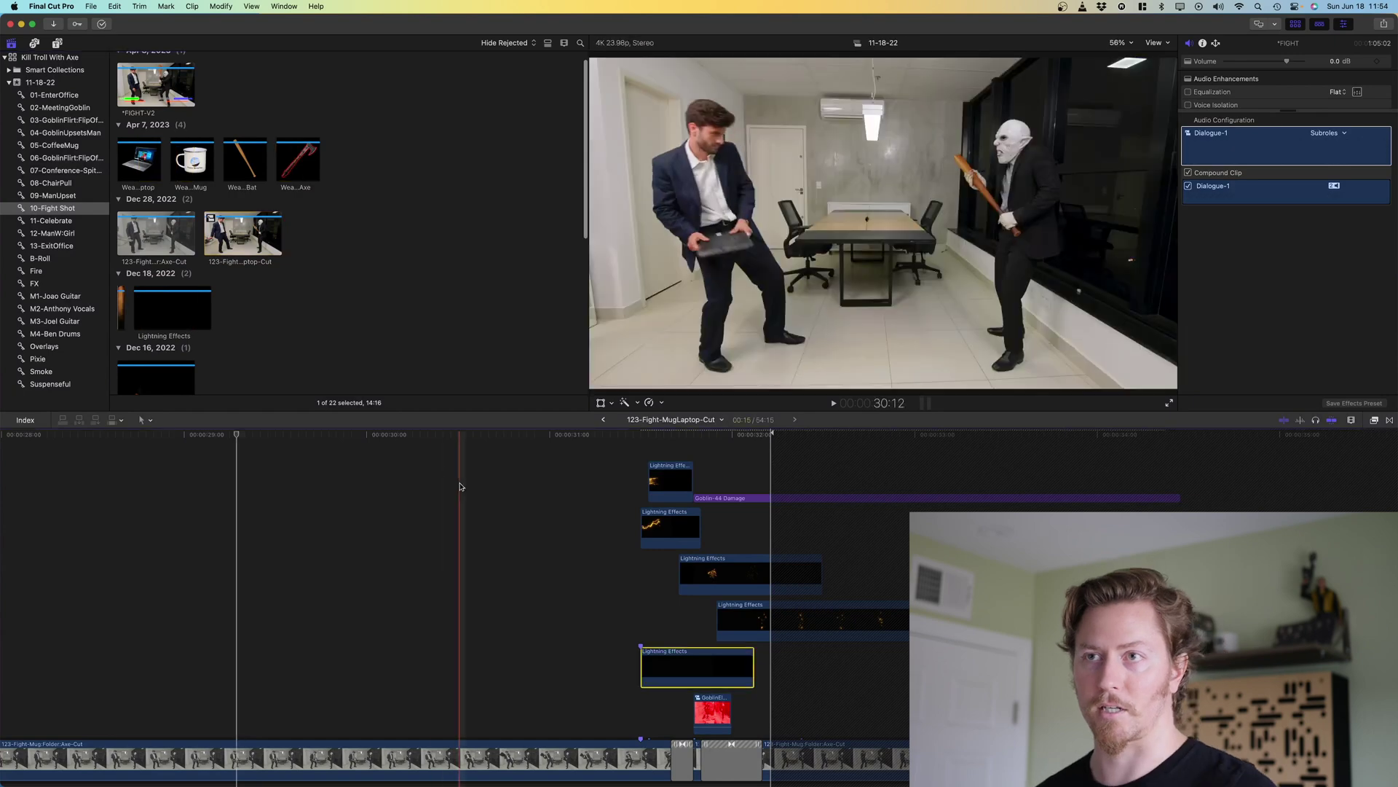
Inspect three of the other stacked Lightning Effects clips around the laptop hit and their compositing and transform settings
click(661, 519)
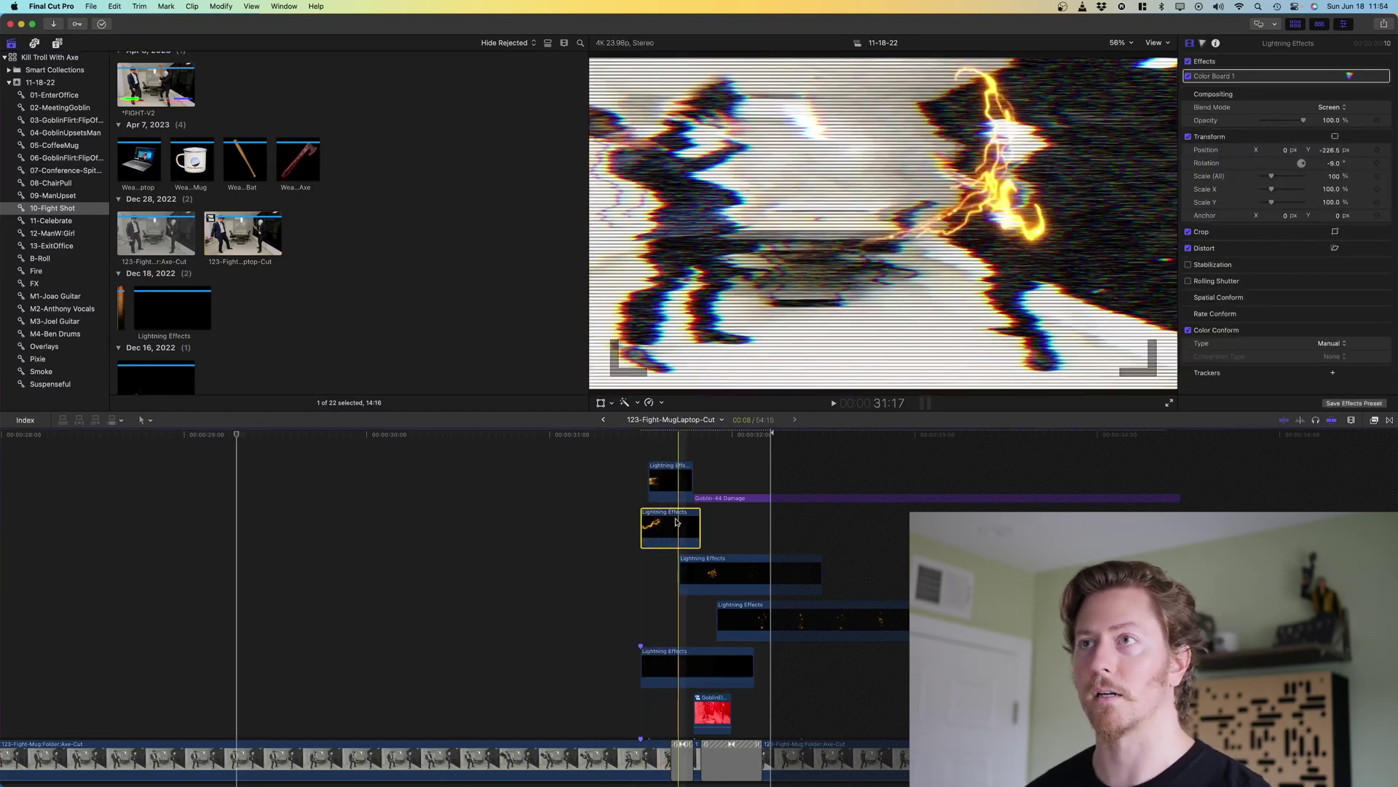
click(671, 482)
key(Right)
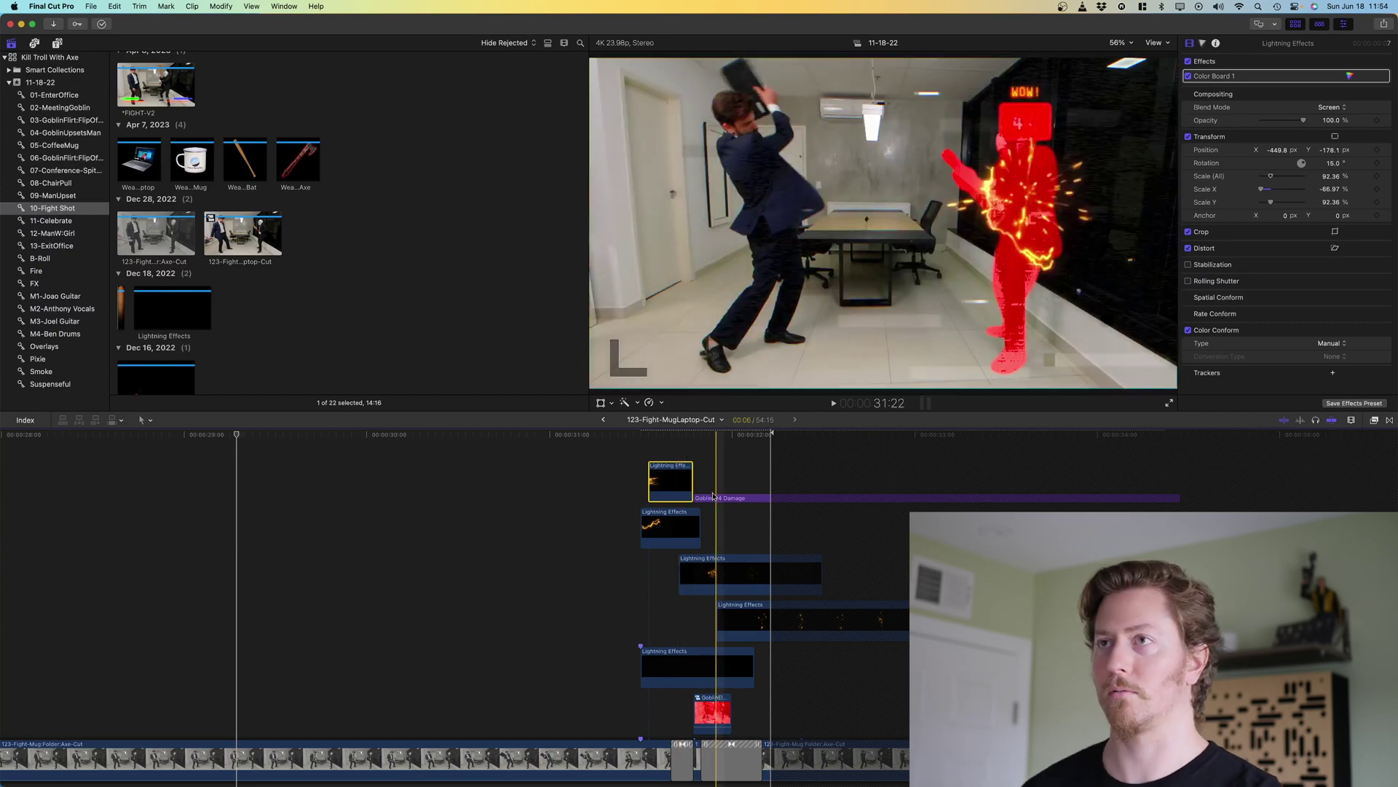
click(727, 580)
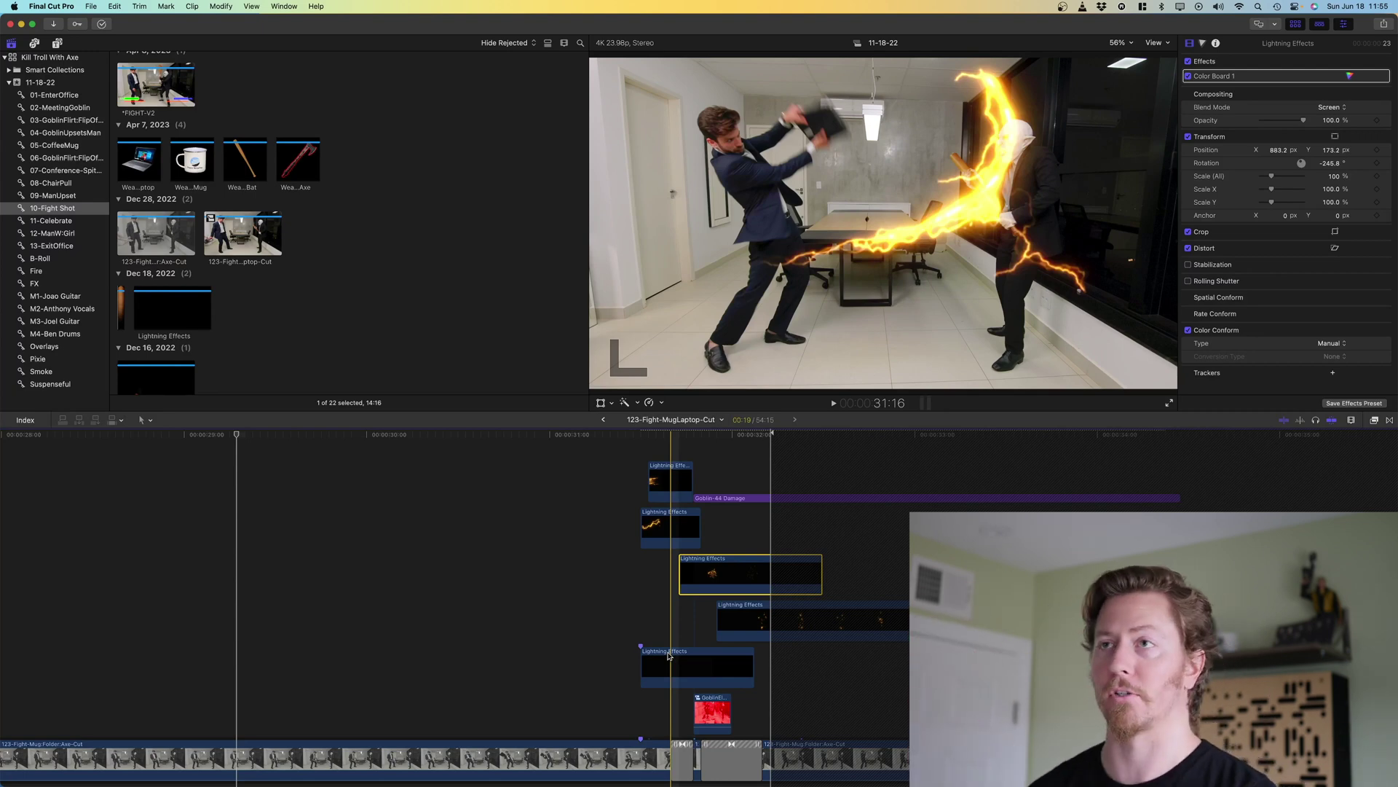
Step frame by frame through the laptop hit from 31:16, examining the lightning, transition and red goblin flash
key(space)
key(space)
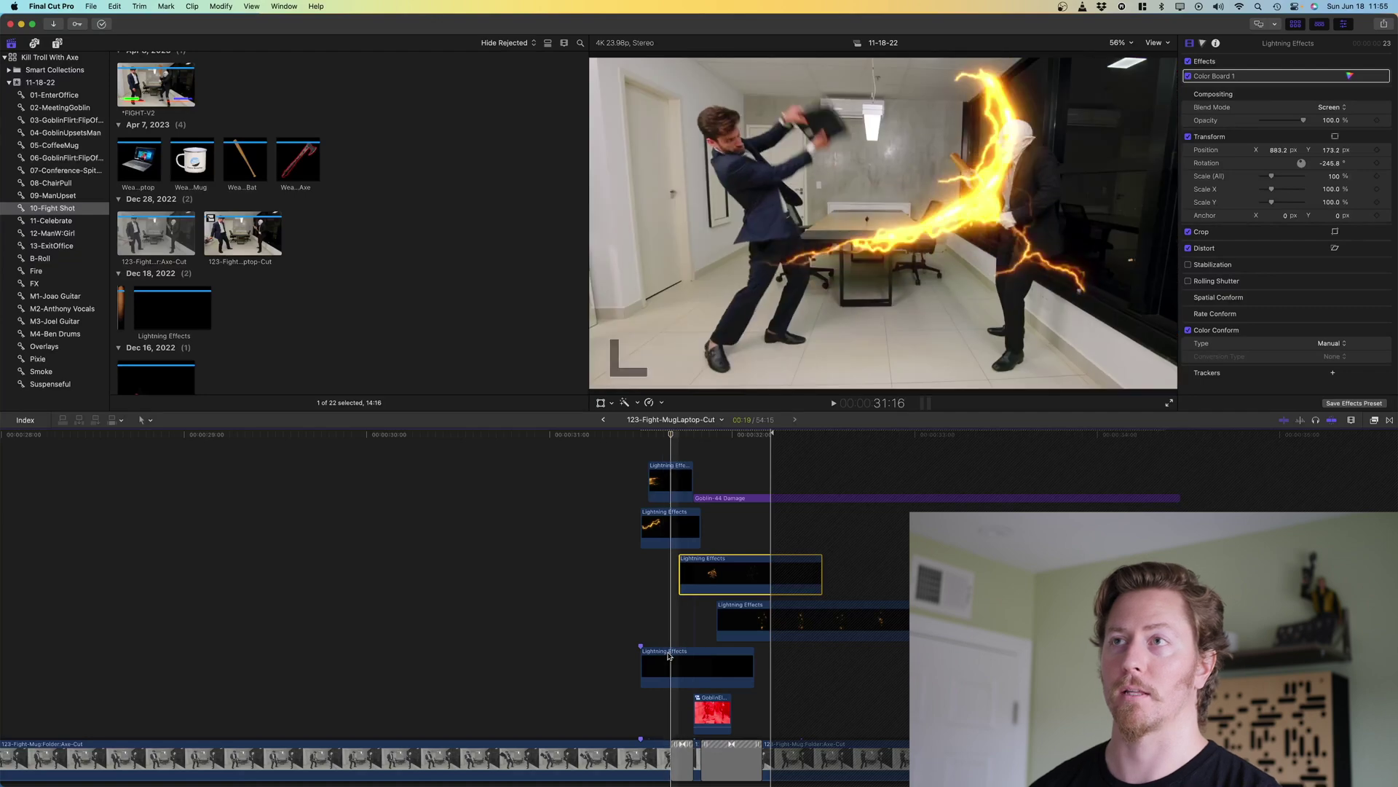
key(Right)
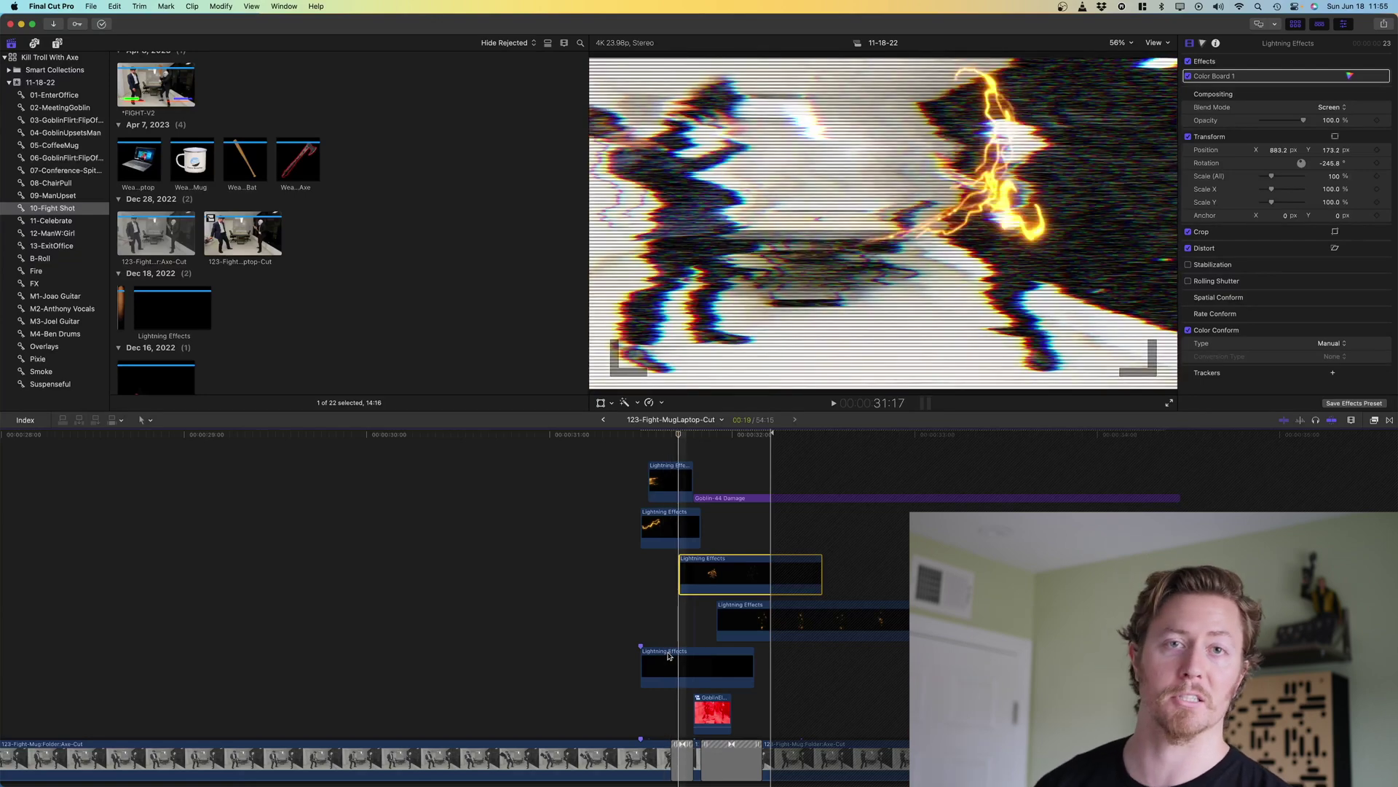
key(Right)
key(Right)
key(Right)
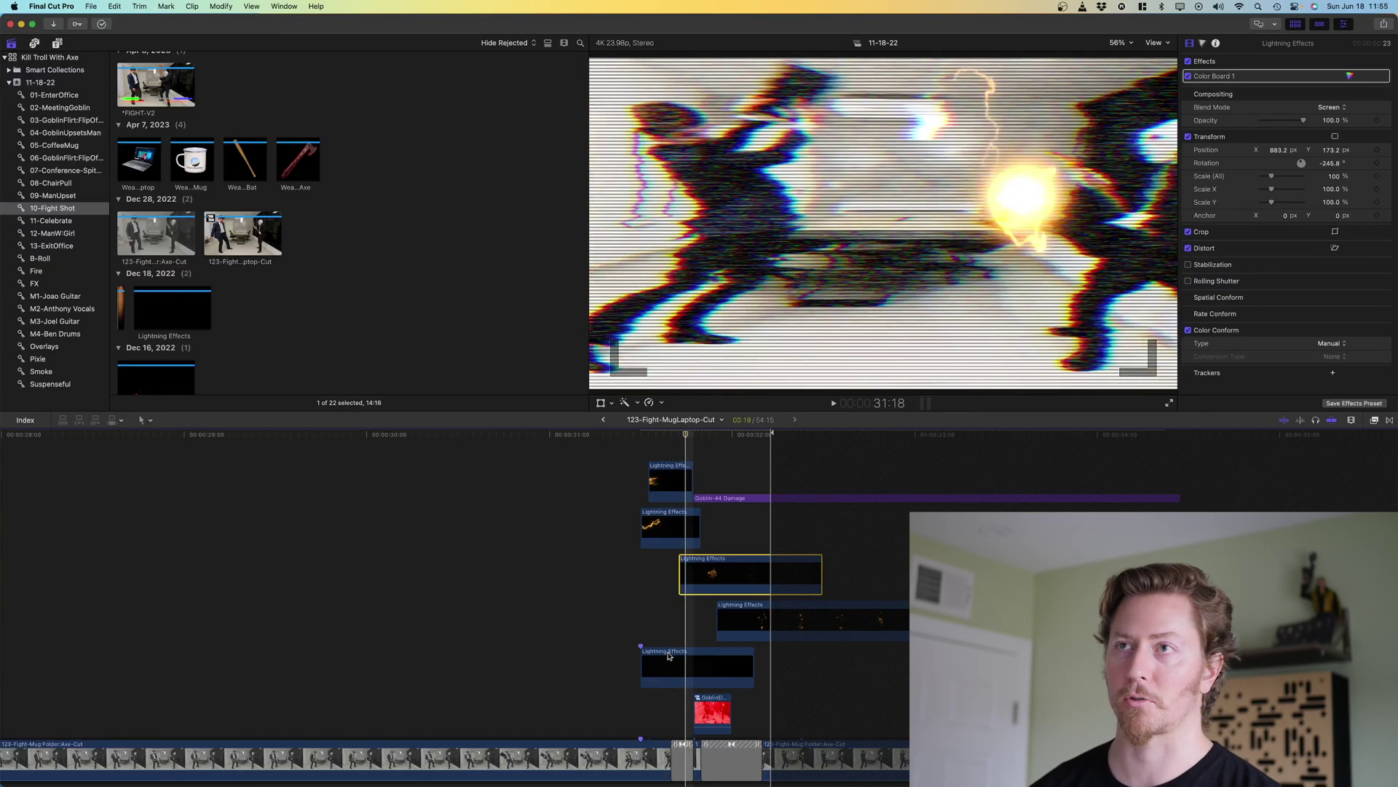
key(Right)
key(Right)
key(Right)
key(Right)
key(Right)
key(Right)
key(Right)
key(Right)
key(Right)
key(Right)
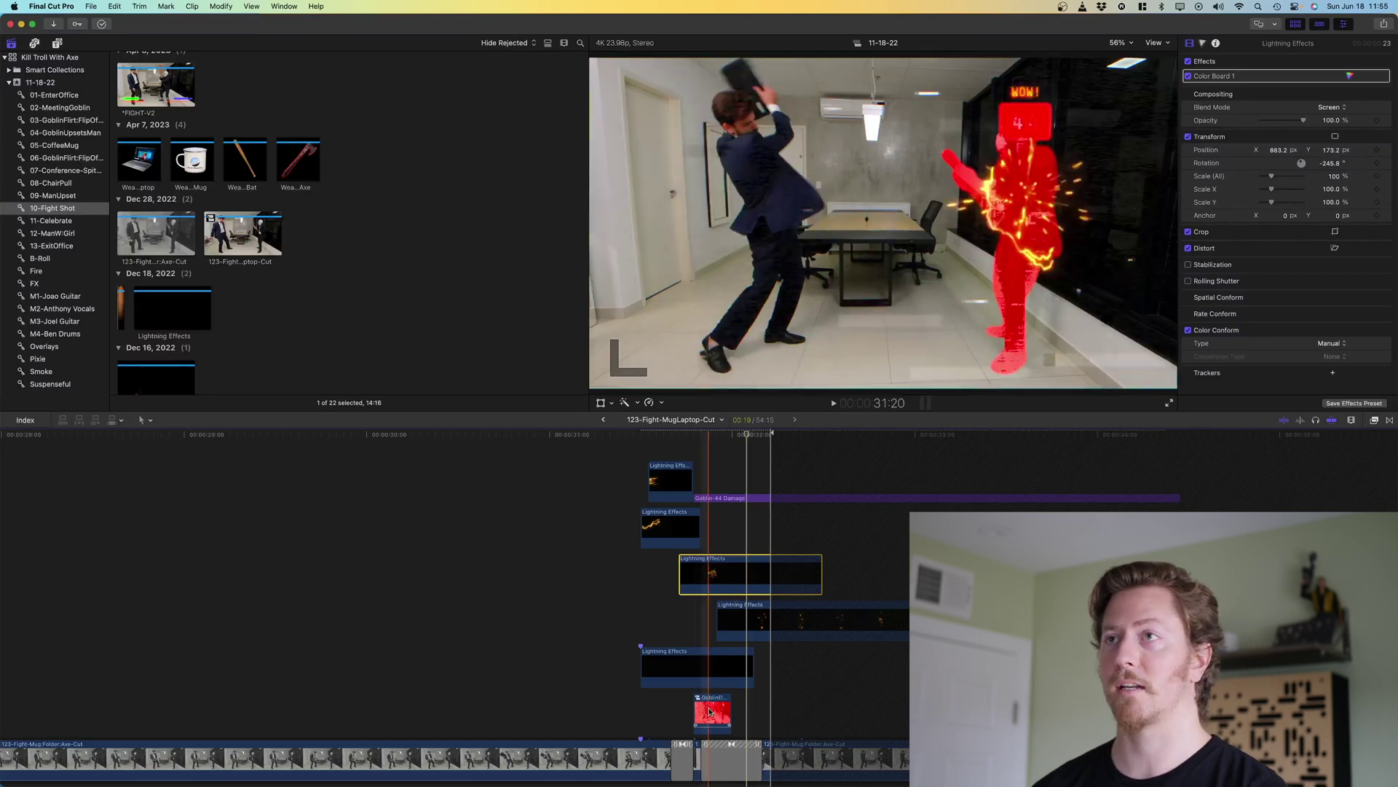
key(Right)
key(Right)
key(Right)
key(Right)
key(Right)
key(Right)
key(Right)
key(Right)
key(Right)
key(Right)
key(Right)
key(Right)
key(Right)
key(Right)
key(Right)
key(Right)
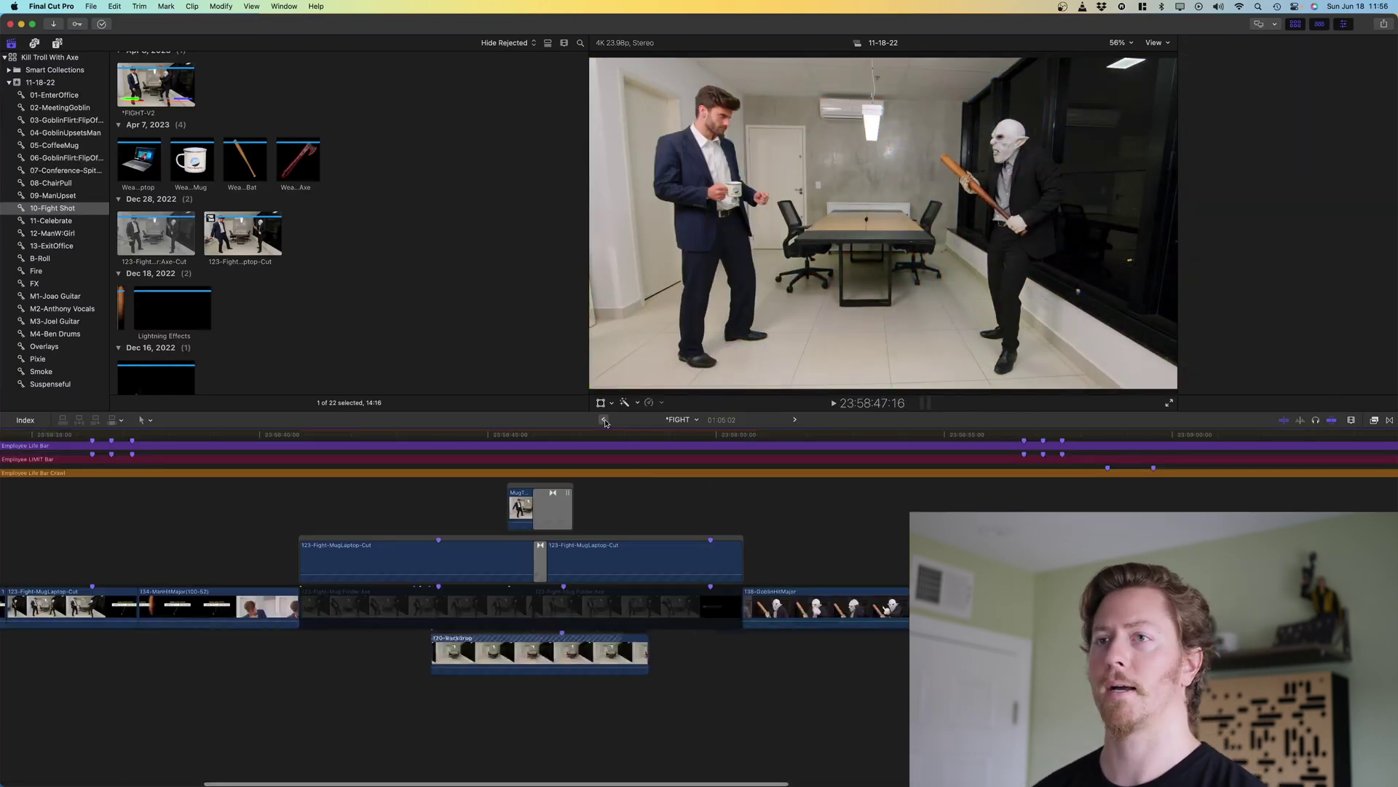
Open 138-GoblinHitMajor from the *FIGHT timeline and select its GoblinElectroHit clip to examine the Draw Mask
double_click(770, 598)
click(306, 641)
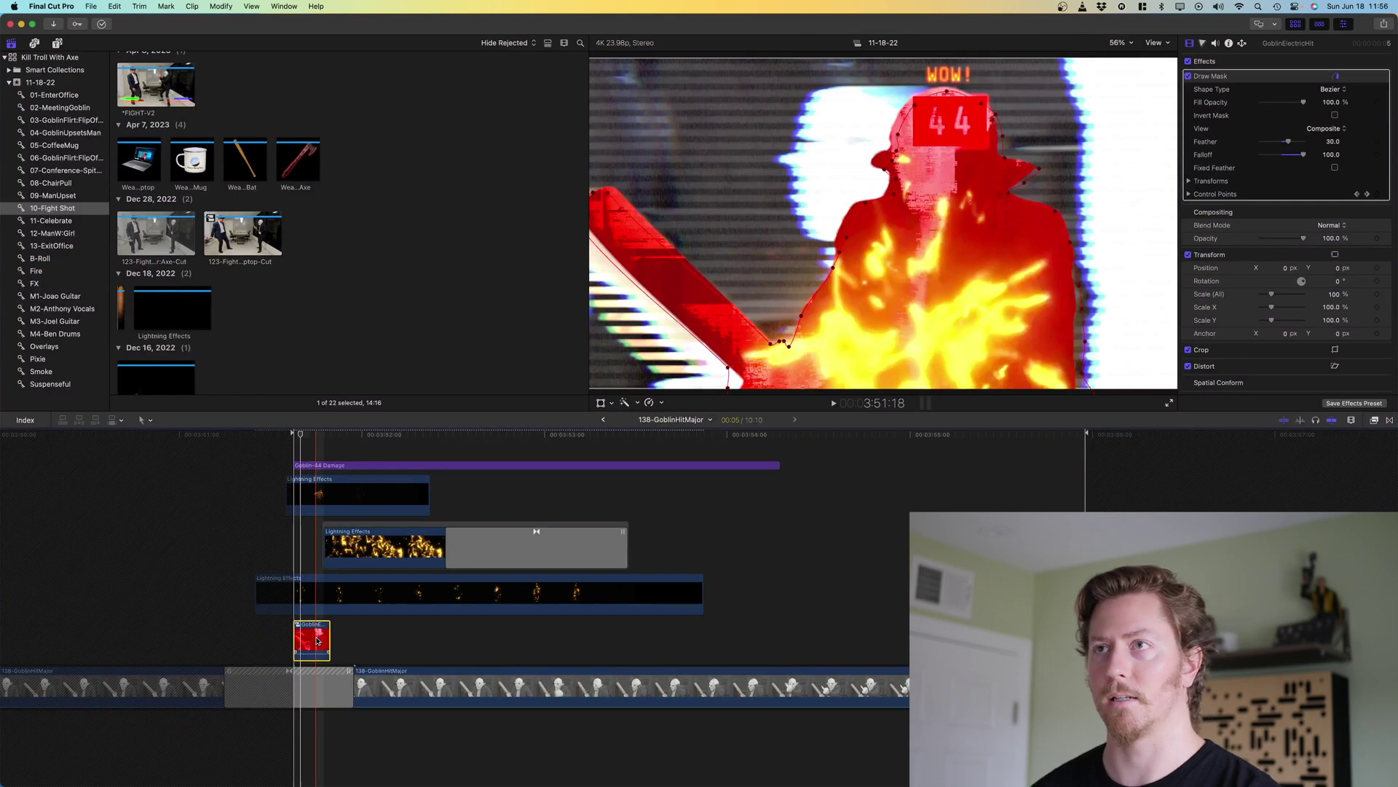
Look inside the nested GoblinElectricHit clip, return to 138-GoblinHitMajor and inspect two of its Lightning Effects clips
double_click(317, 641)
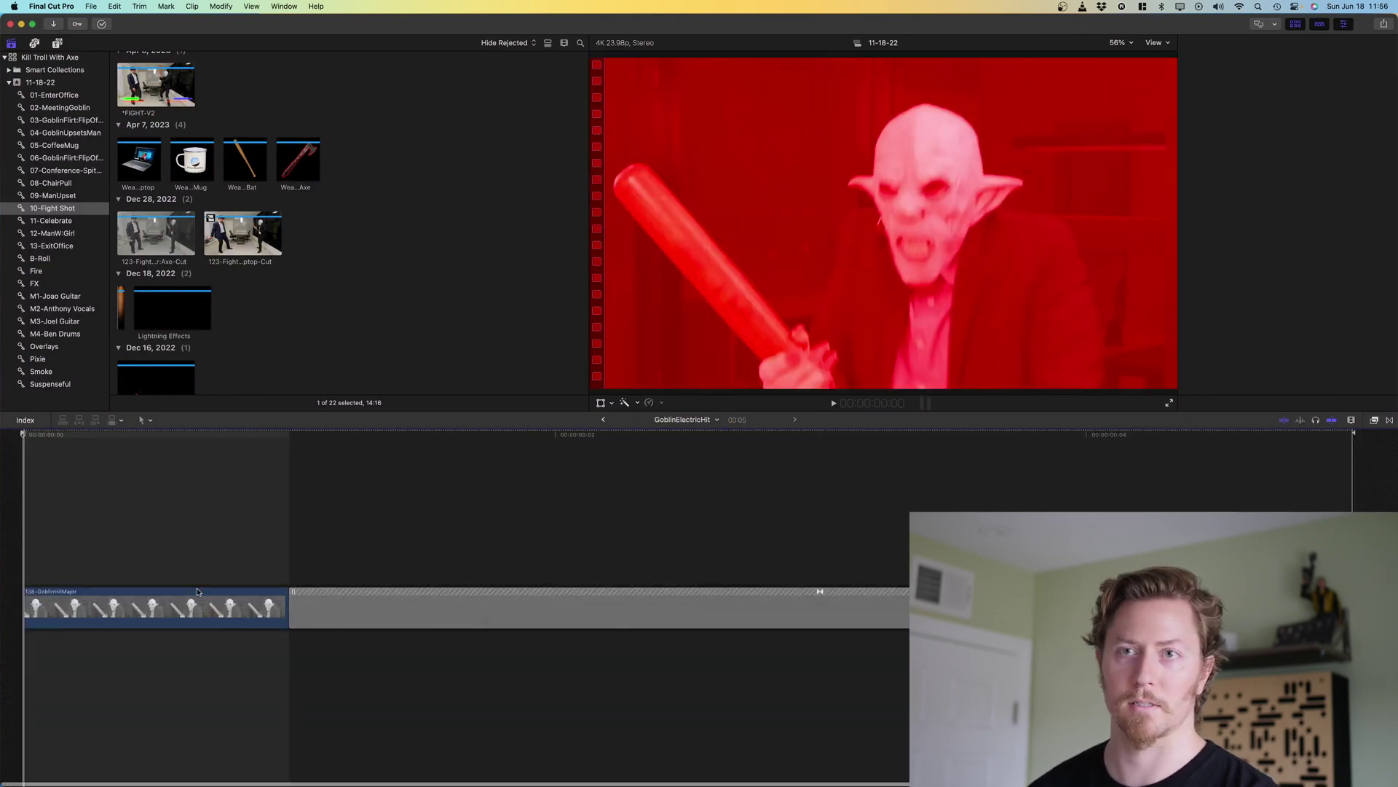
click(603, 420)
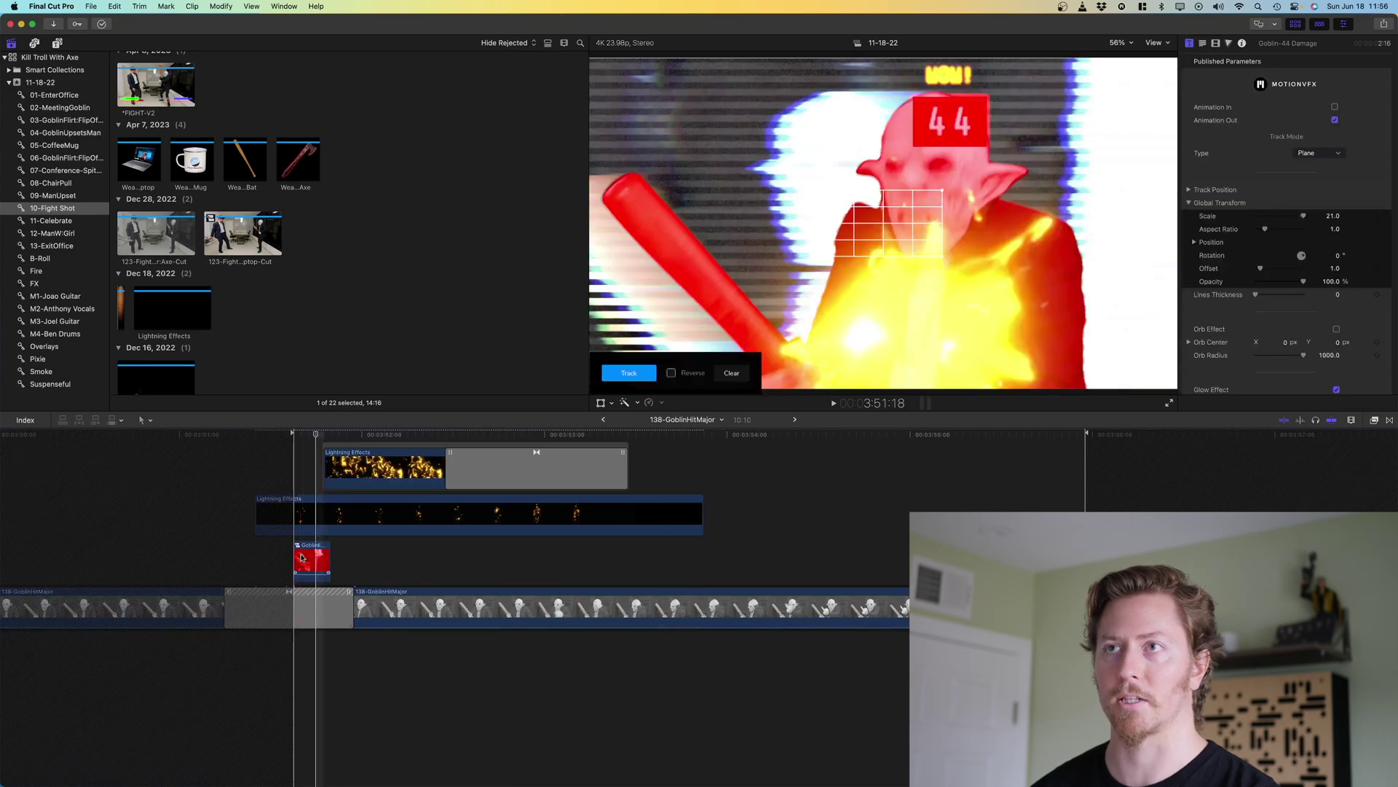
scroll(320, 555, up, 3)
click(354, 554)
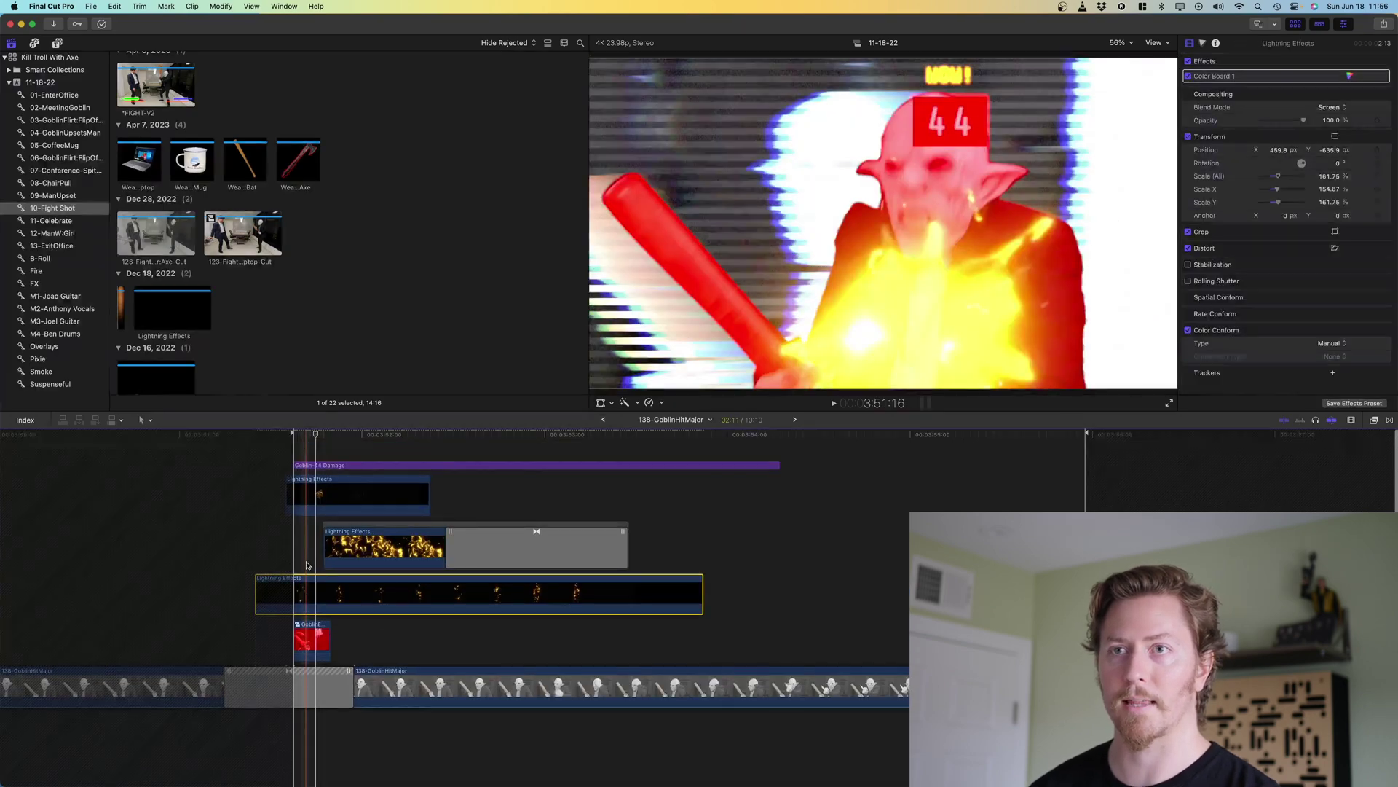
click(357, 554)
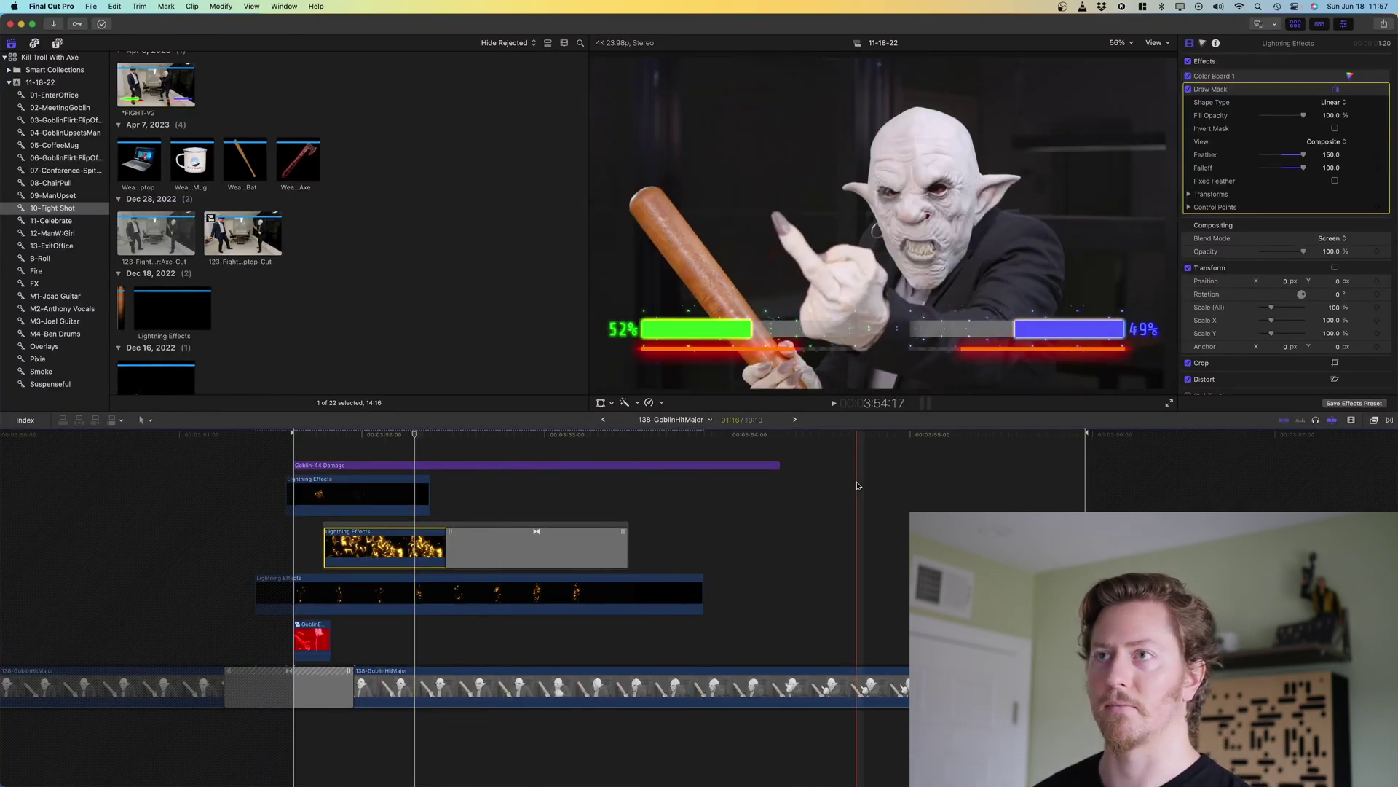
Return to the *FIGHT timeline and select the S P E C I A L annotation title to inspect its parameters
key(super+bracketleft)
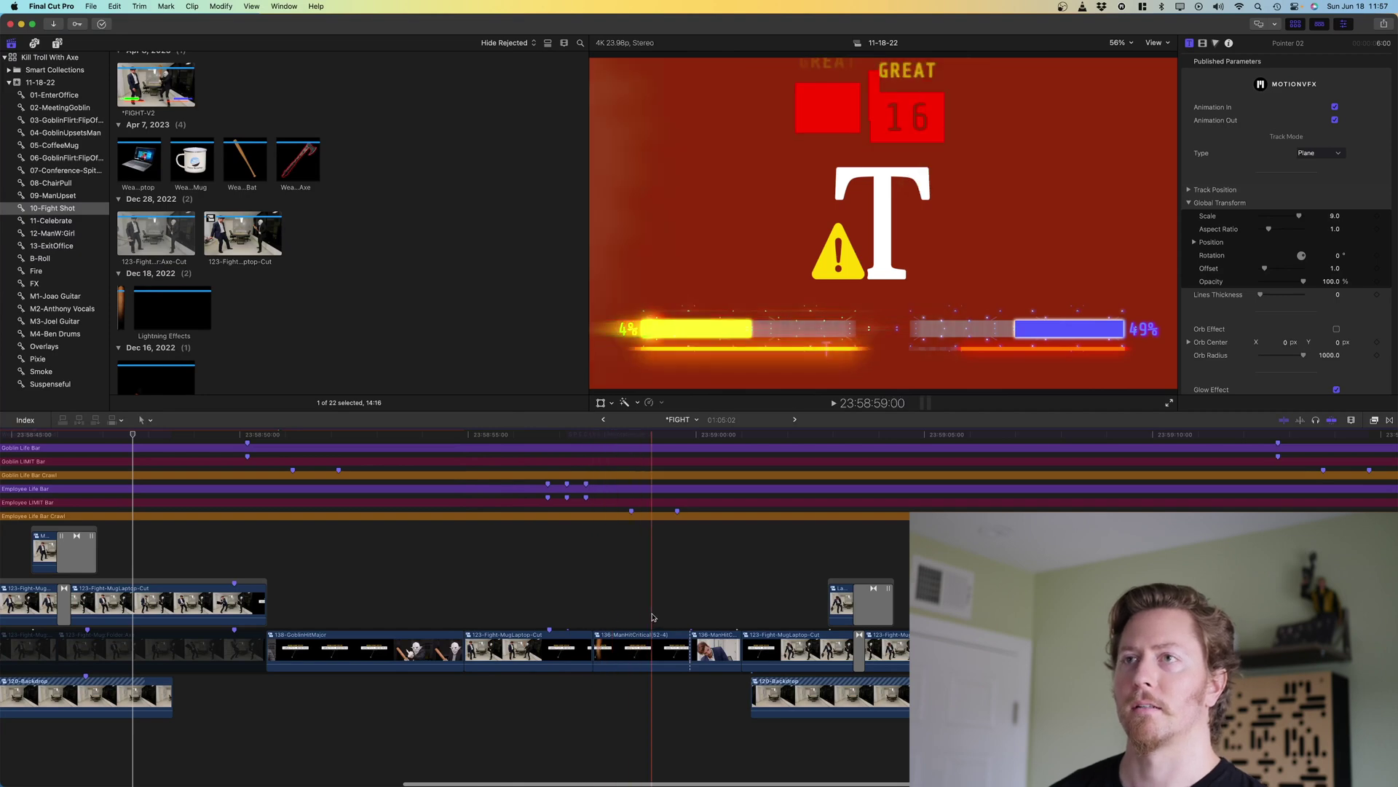
scroll(665, 618, up, 3)
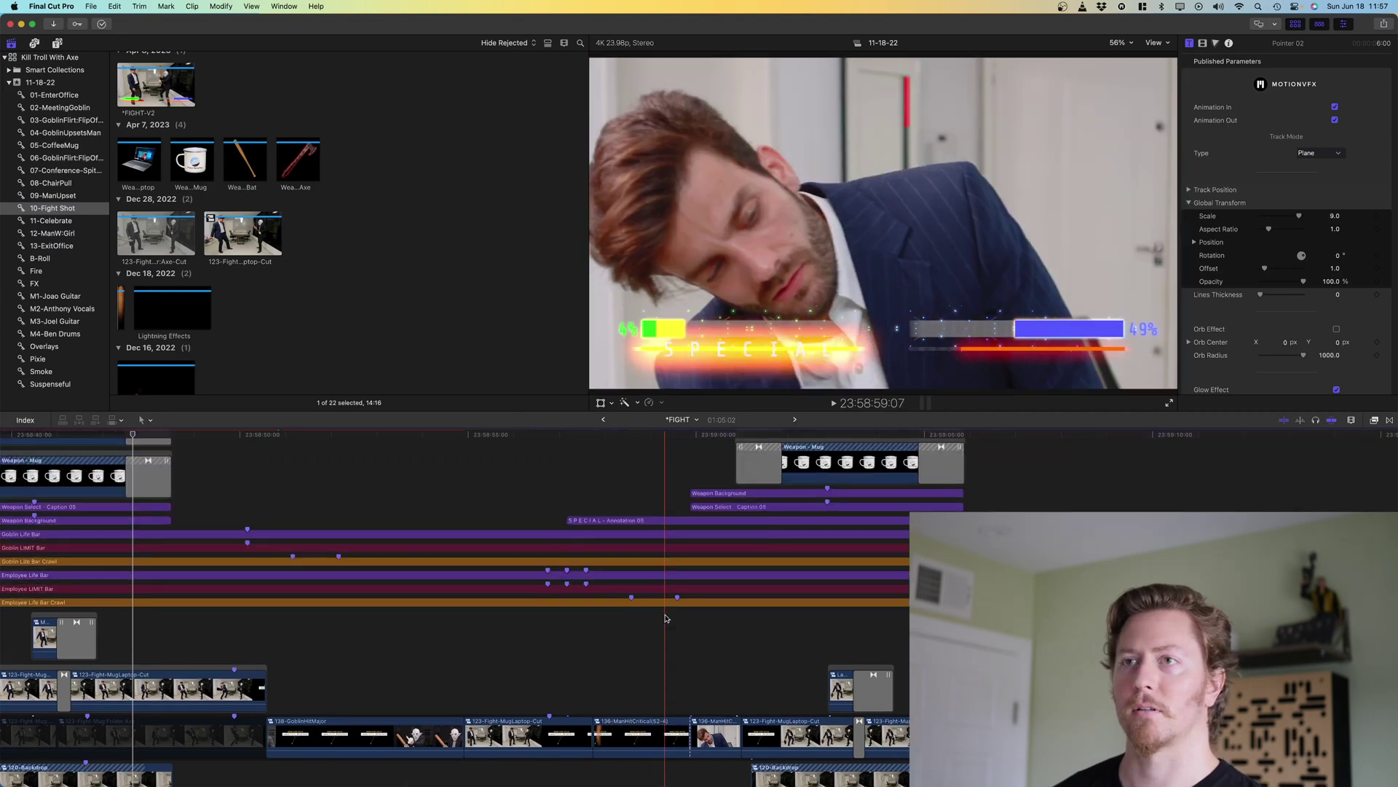
click(665, 520)
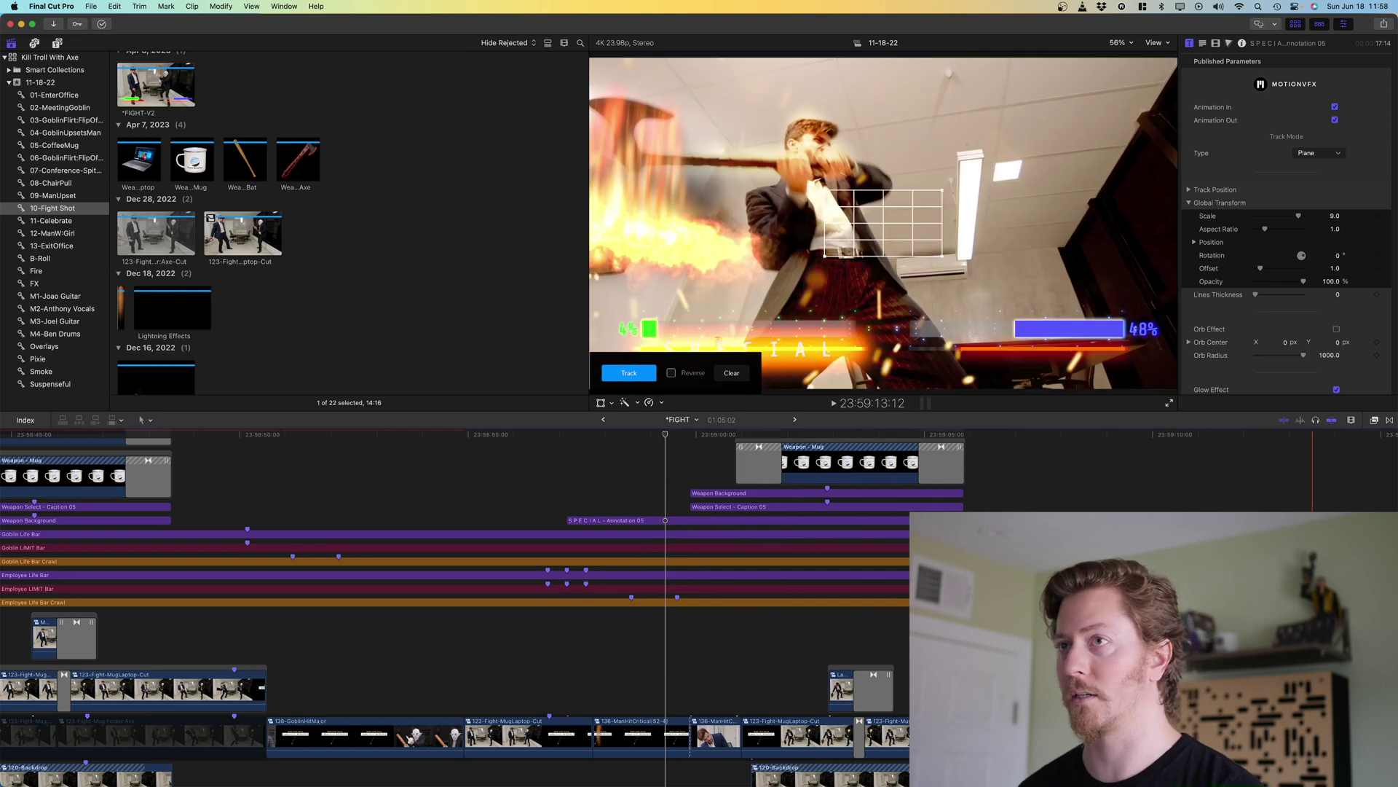
Delete the lower of the two stacked Weapon - Axe clips from the weapon-select overlay in the *FIGHT timeline
scroll(723, 550, up, 5)
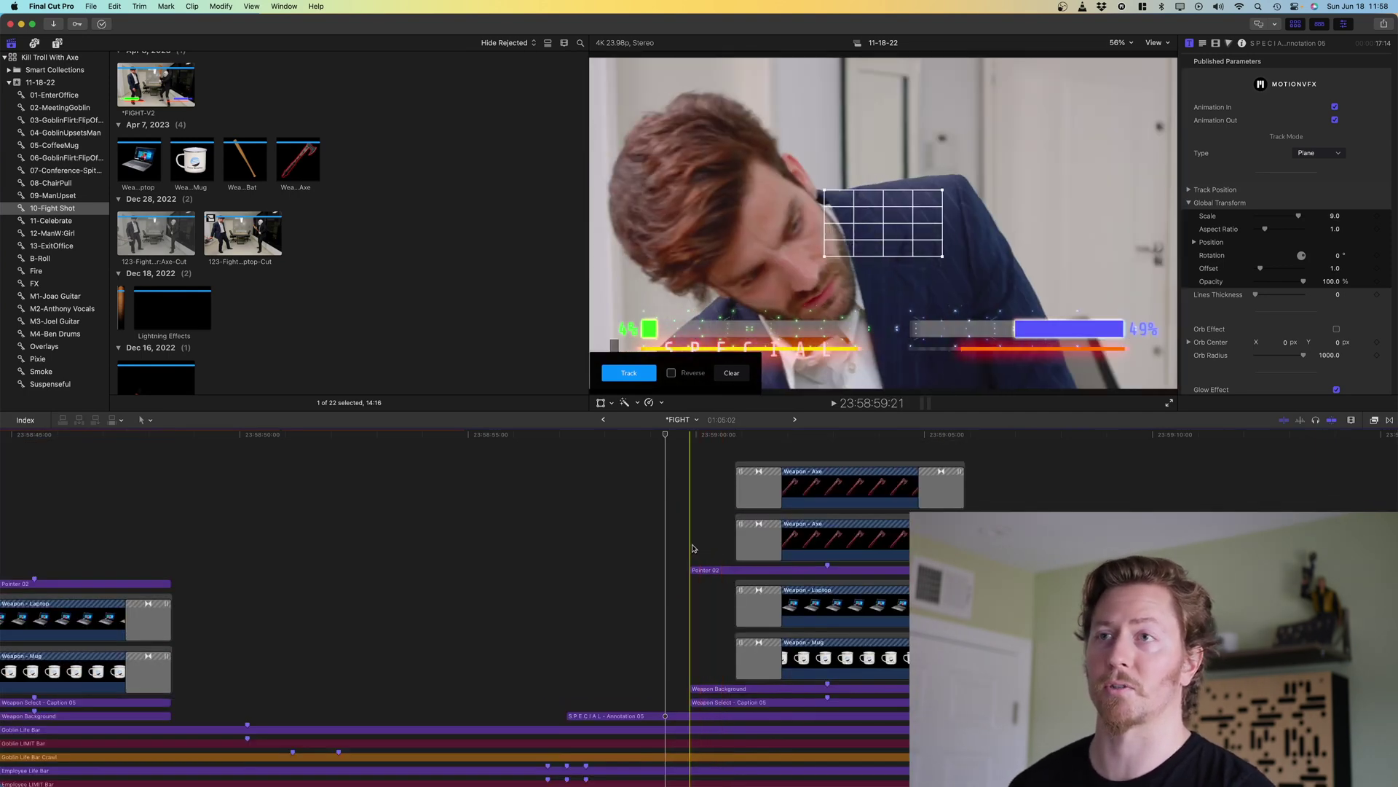
click(817, 541)
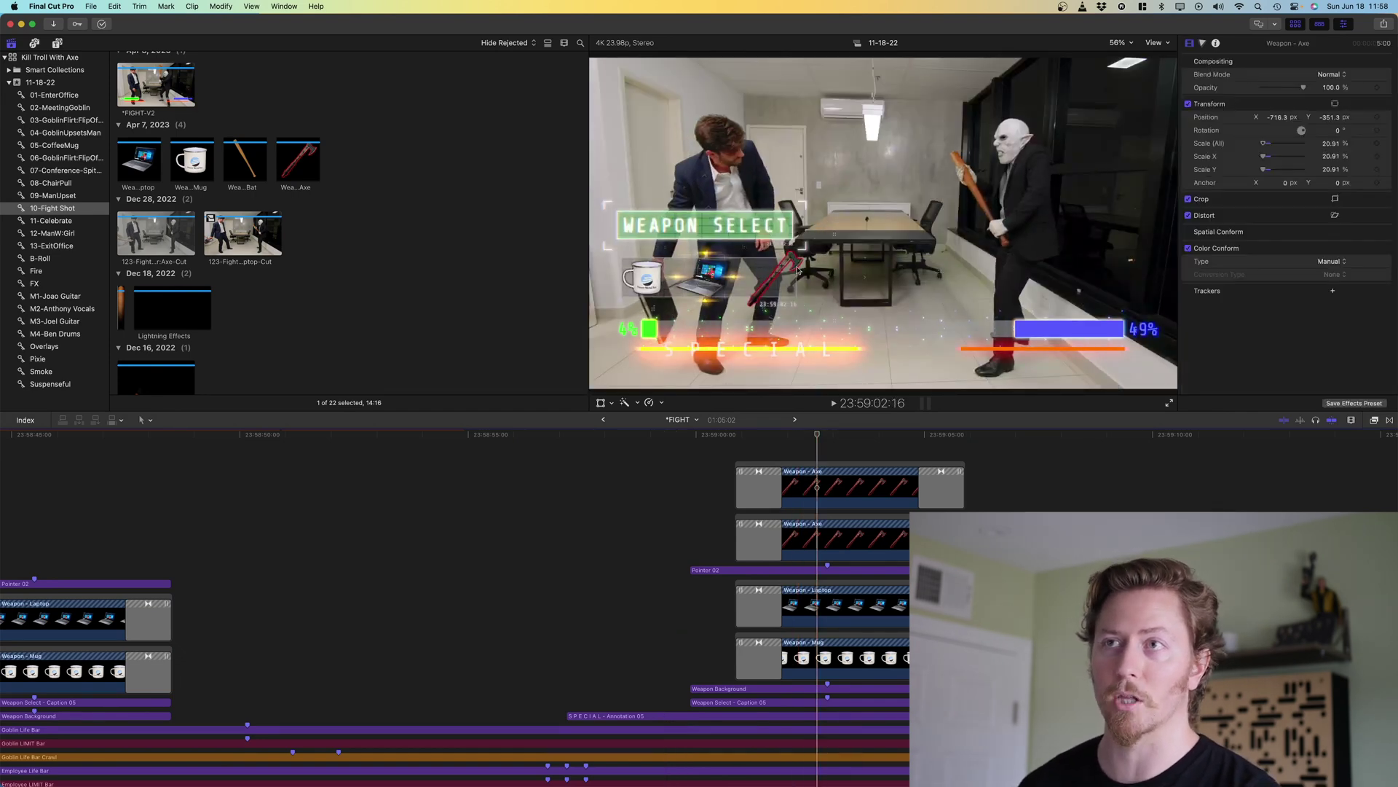
scroll(857, 504, down, 2)
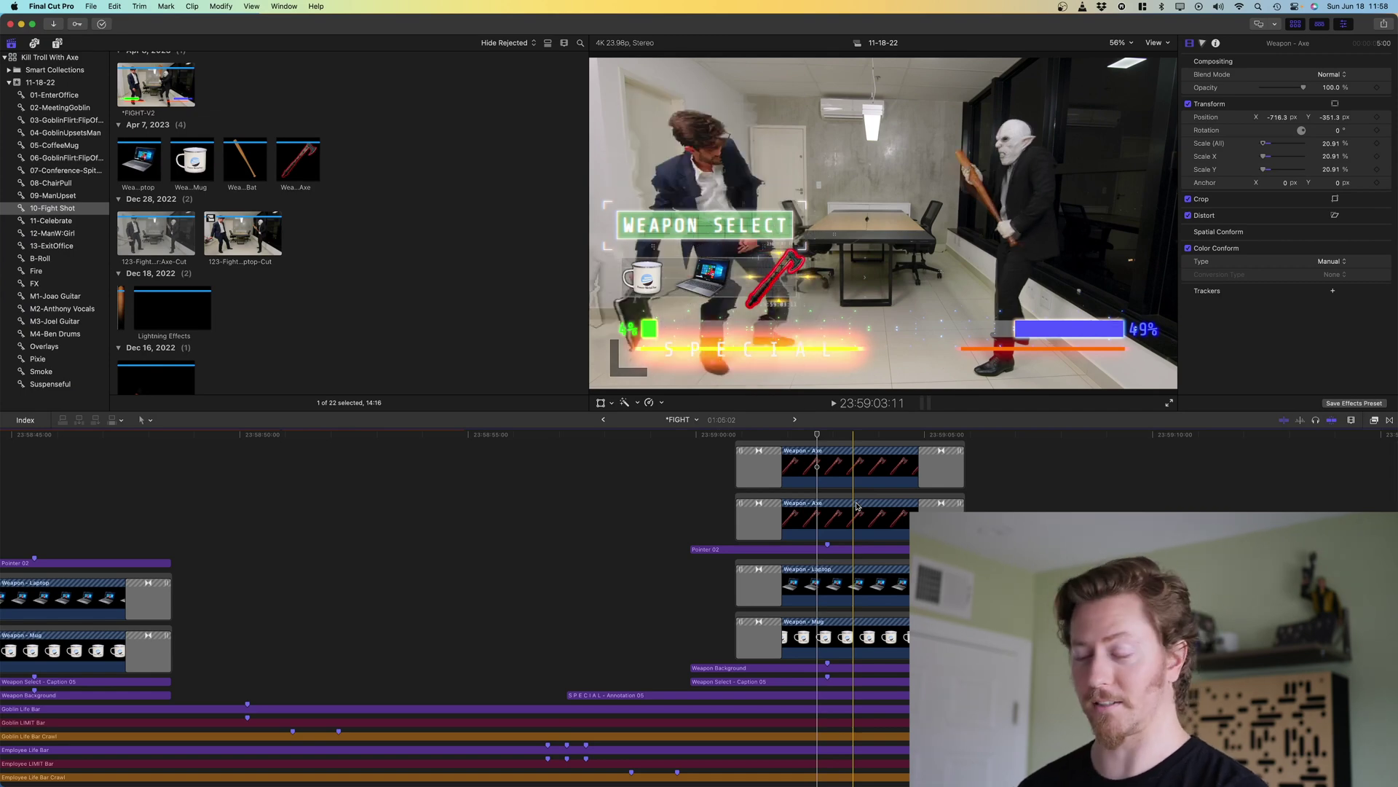
key(Delete)
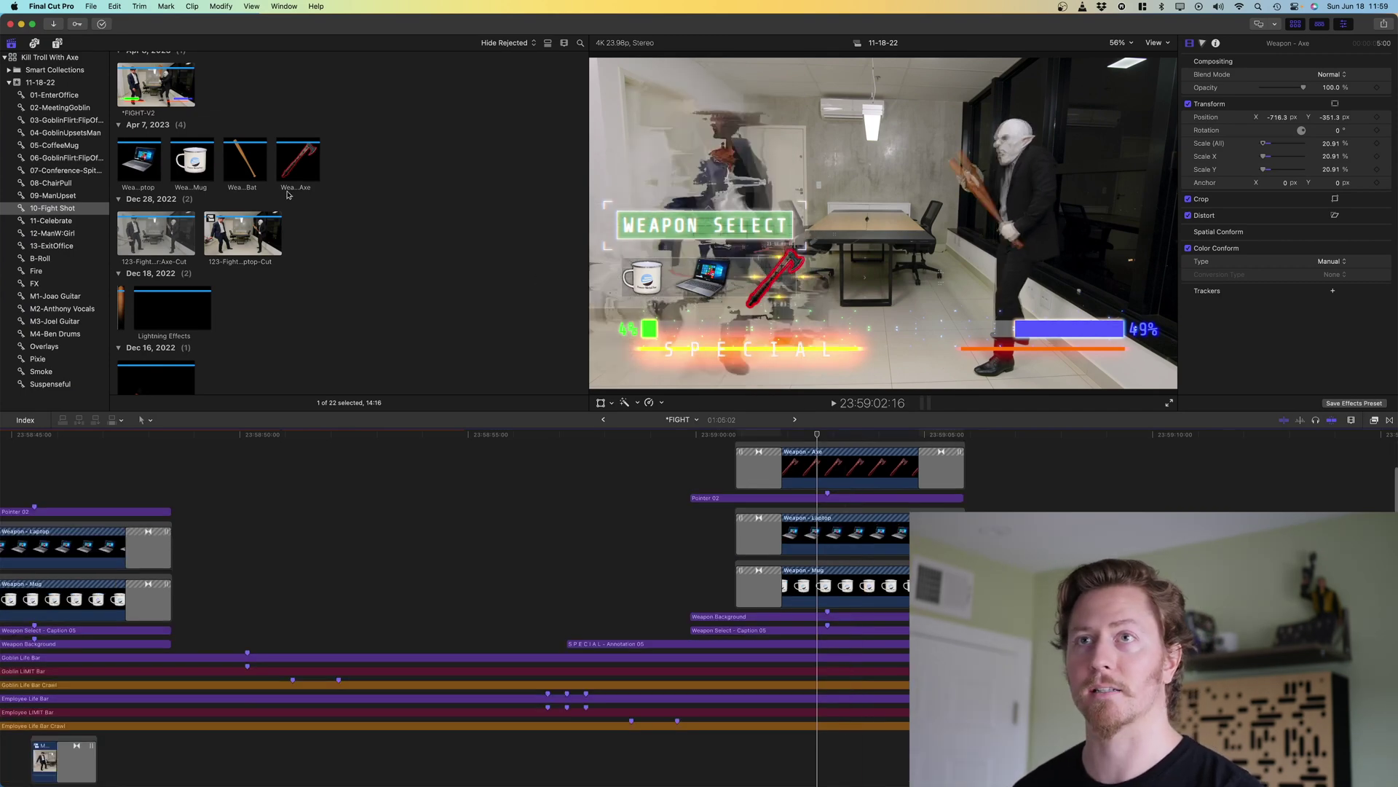
Preview the Weapon - Axe and Weapon - Bat source clips in the browser
click(289, 163)
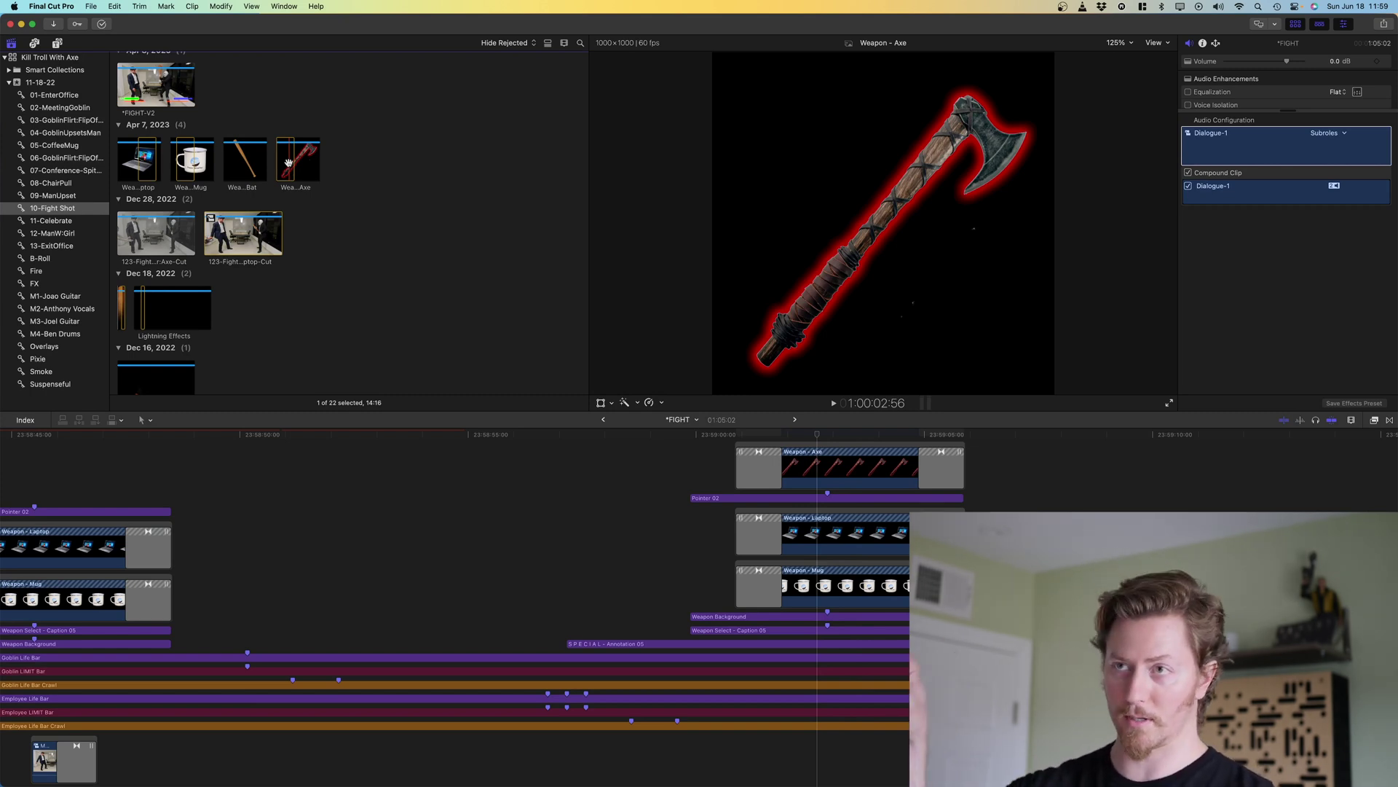
click(230, 173)
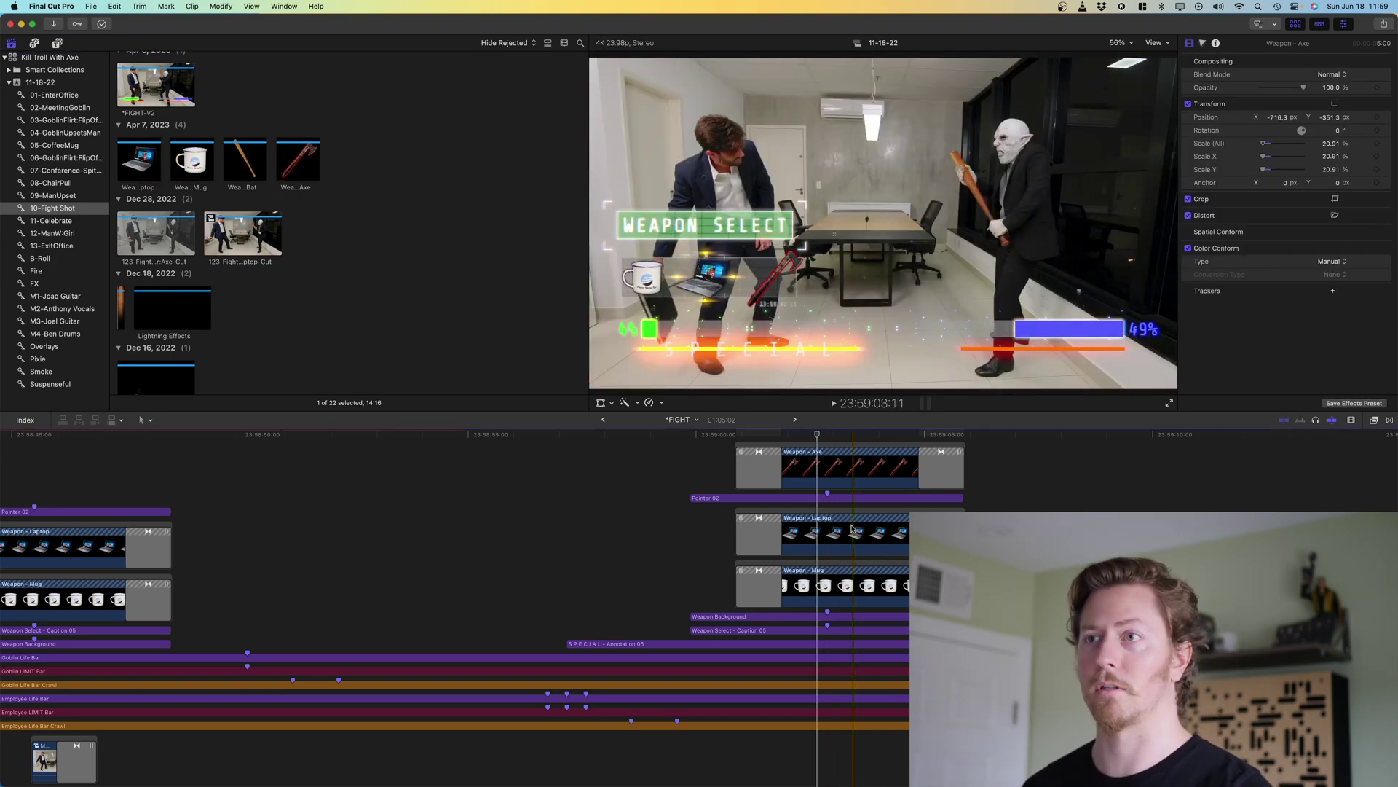
Open the 129-AxeChargeUp compound clip that follows the weapon selection in the *FIGHT timeline
scroll(861, 554, down, 10)
scroll(861, 554, right, 8)
click(655, 717)
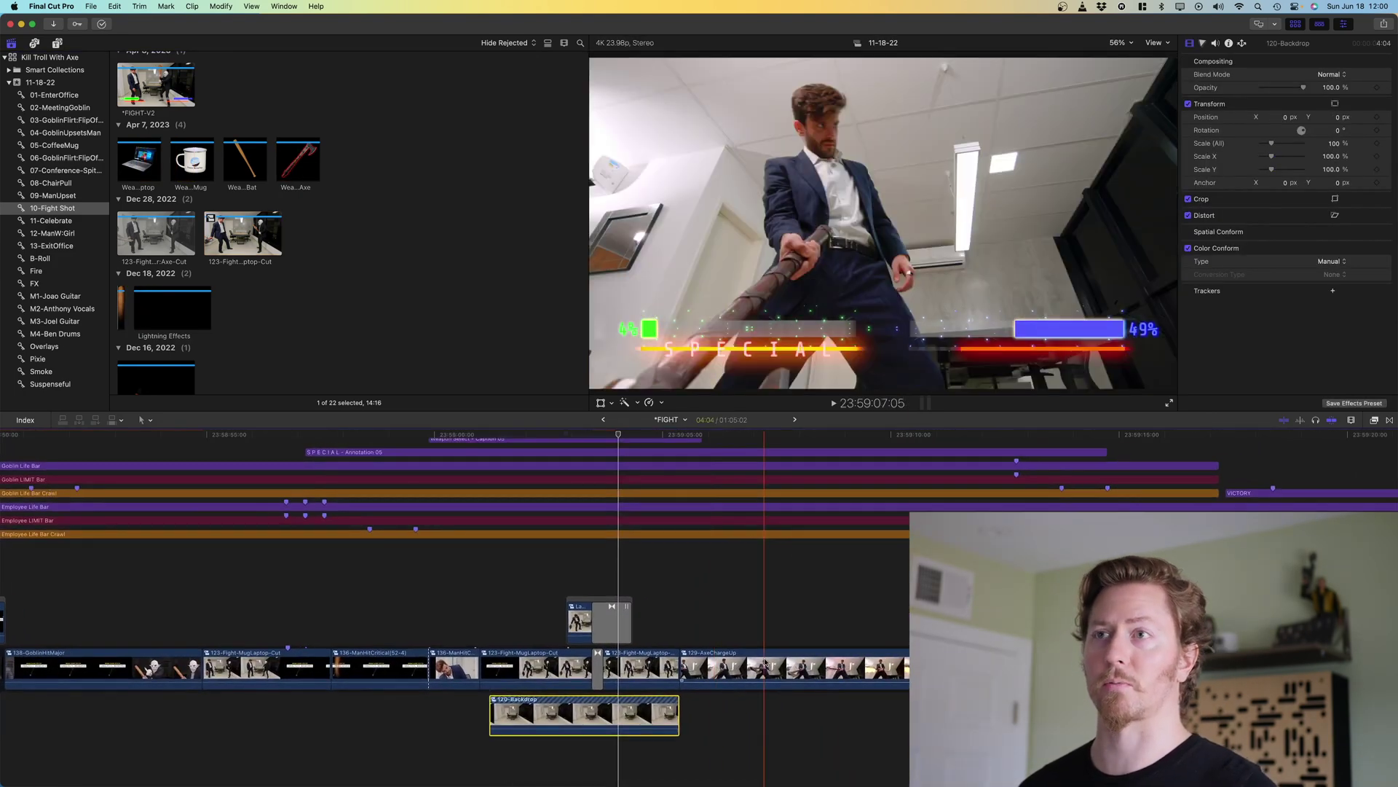
double_click(779, 663)
click(386, 610)
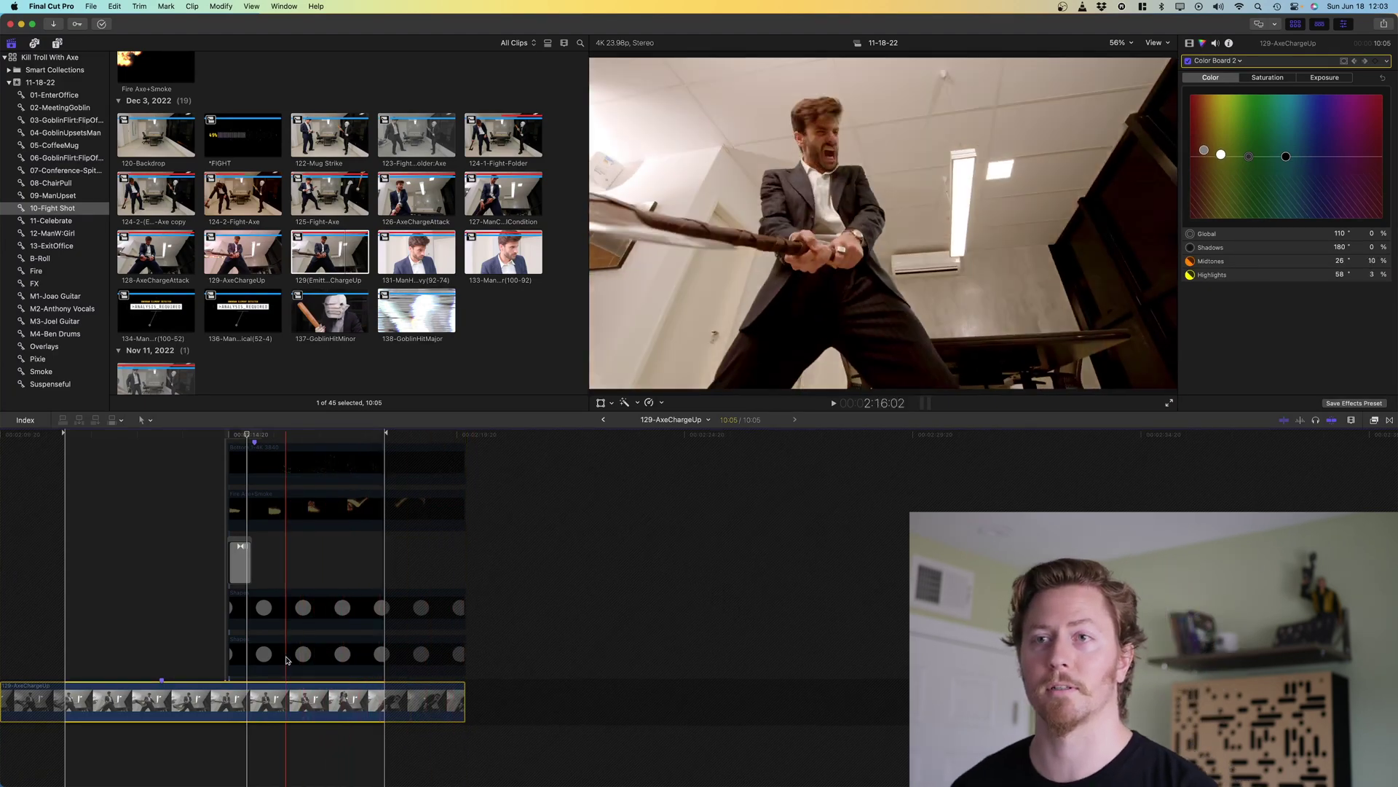
Enable the Fire Axe+Smoke clip in 129-AxeChargeUp and find its source clip in the browser with rejected clips hidden
click(233, 506)
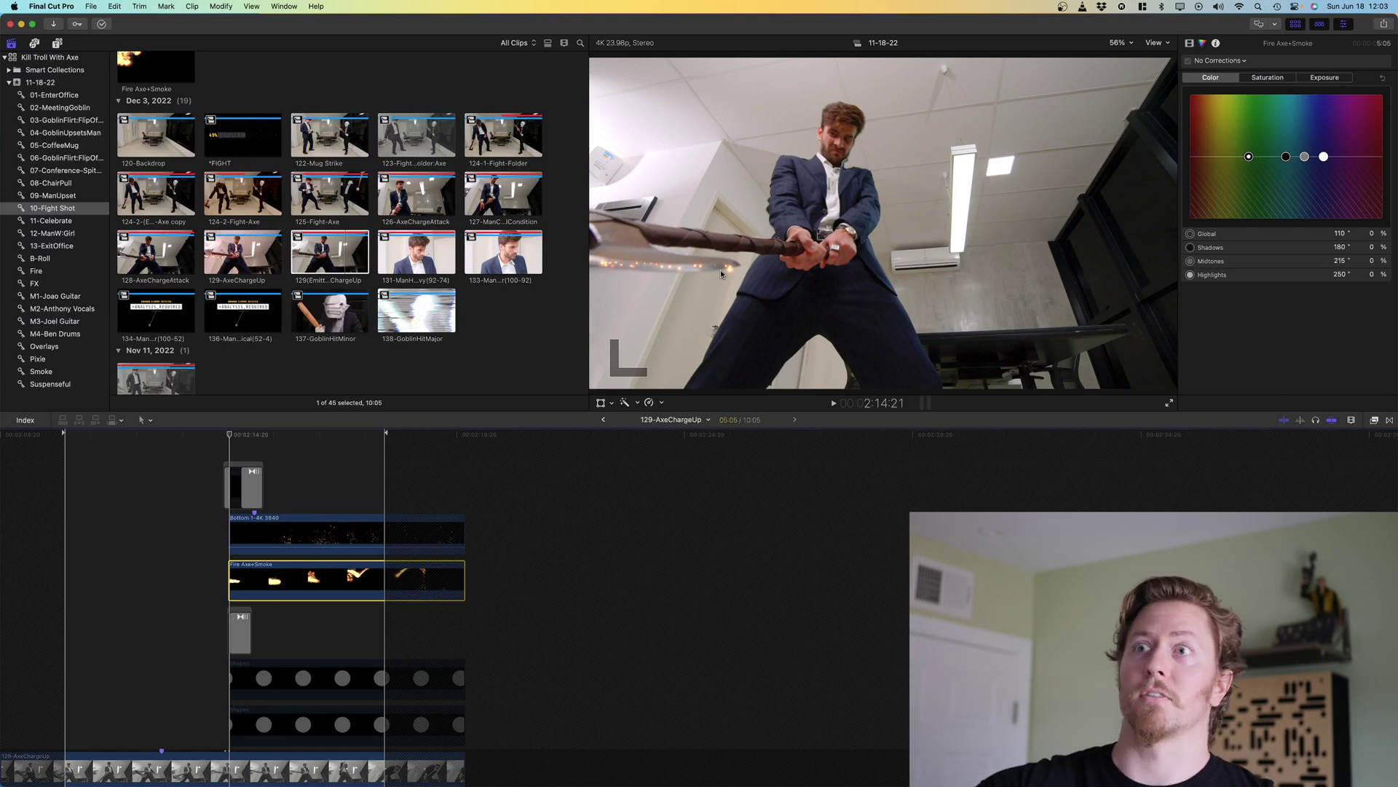
key(ctrl+h)
scroll(366, 194, up, 5)
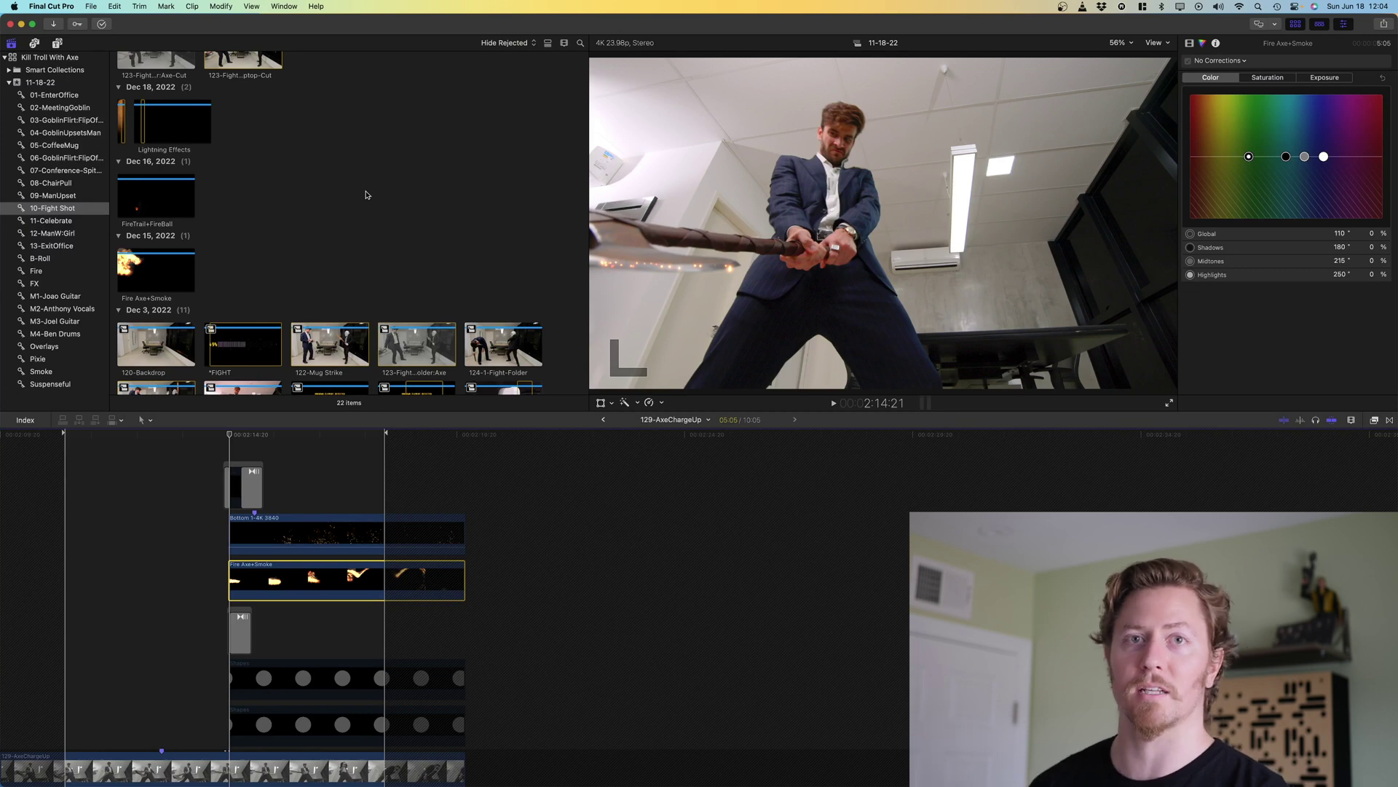
scroll(366, 195, down, 2)
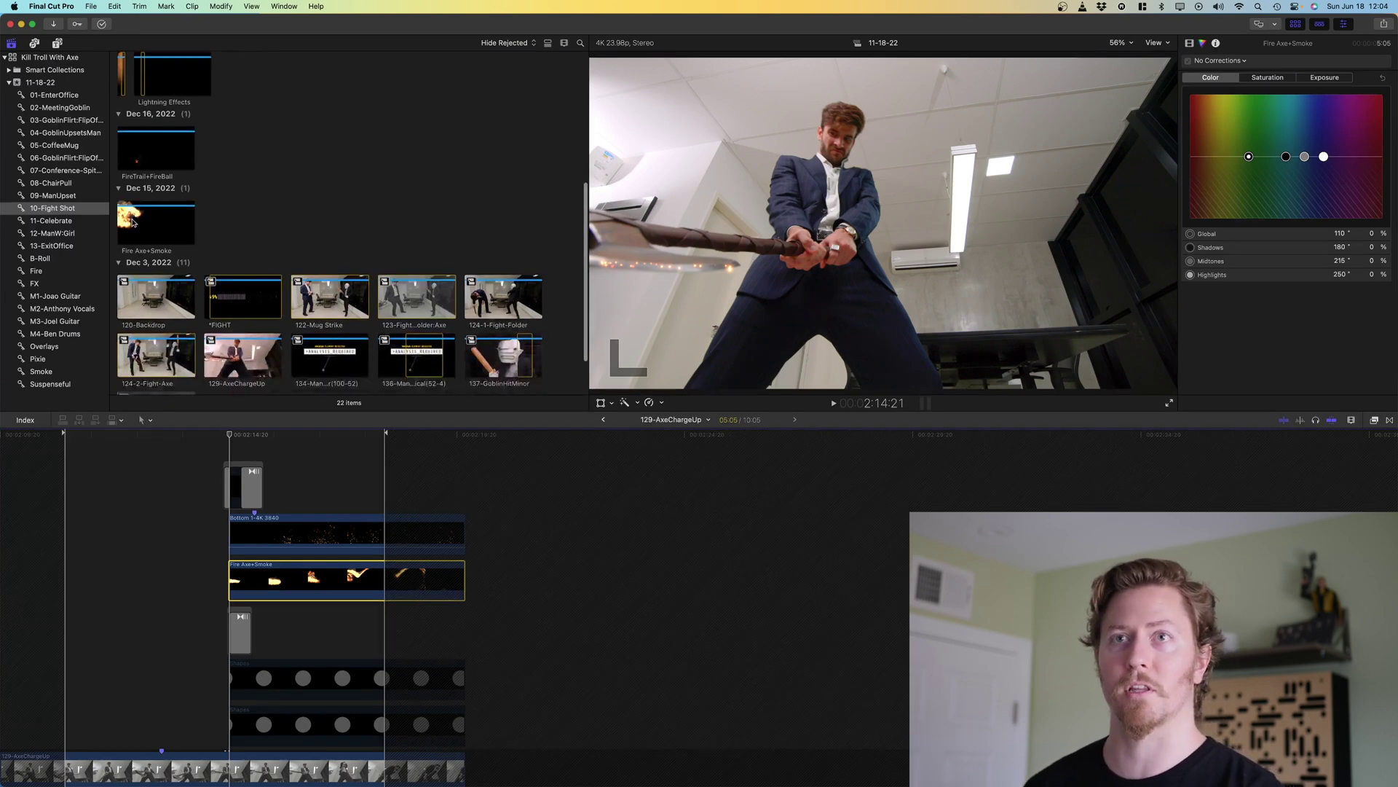
click(162, 225)
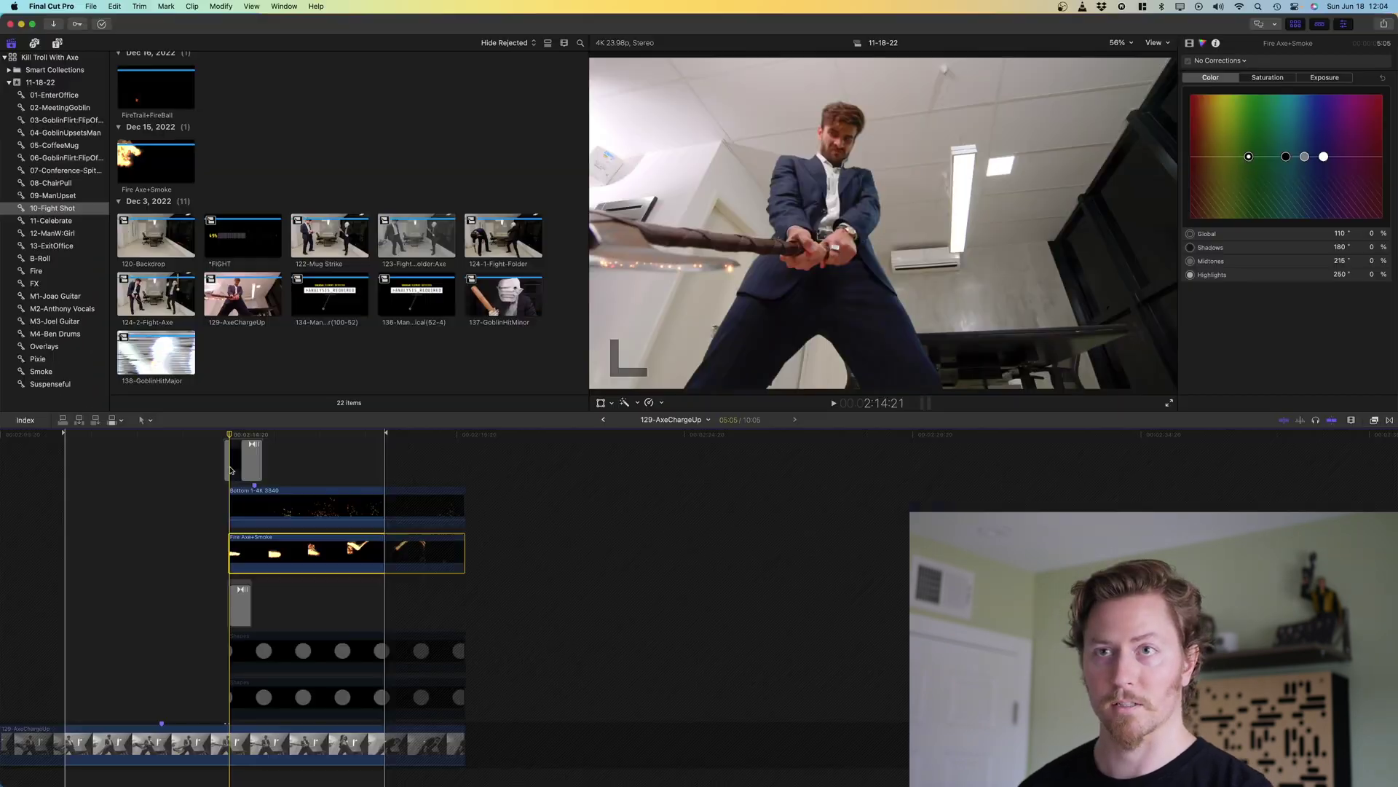
Enable the Blue flare effect clip and the upper Shapes clip at the start of the axe fire
click(232, 466)
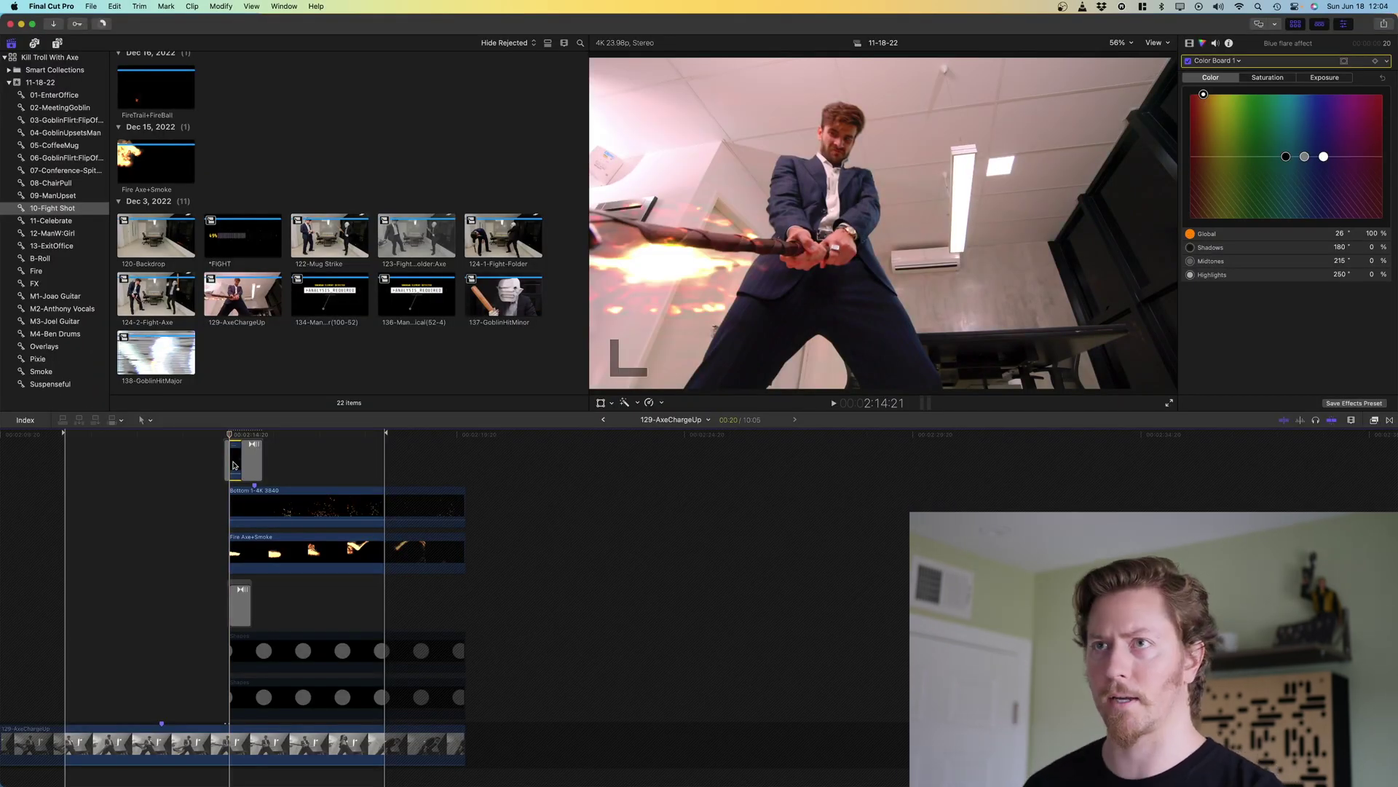
click(238, 614)
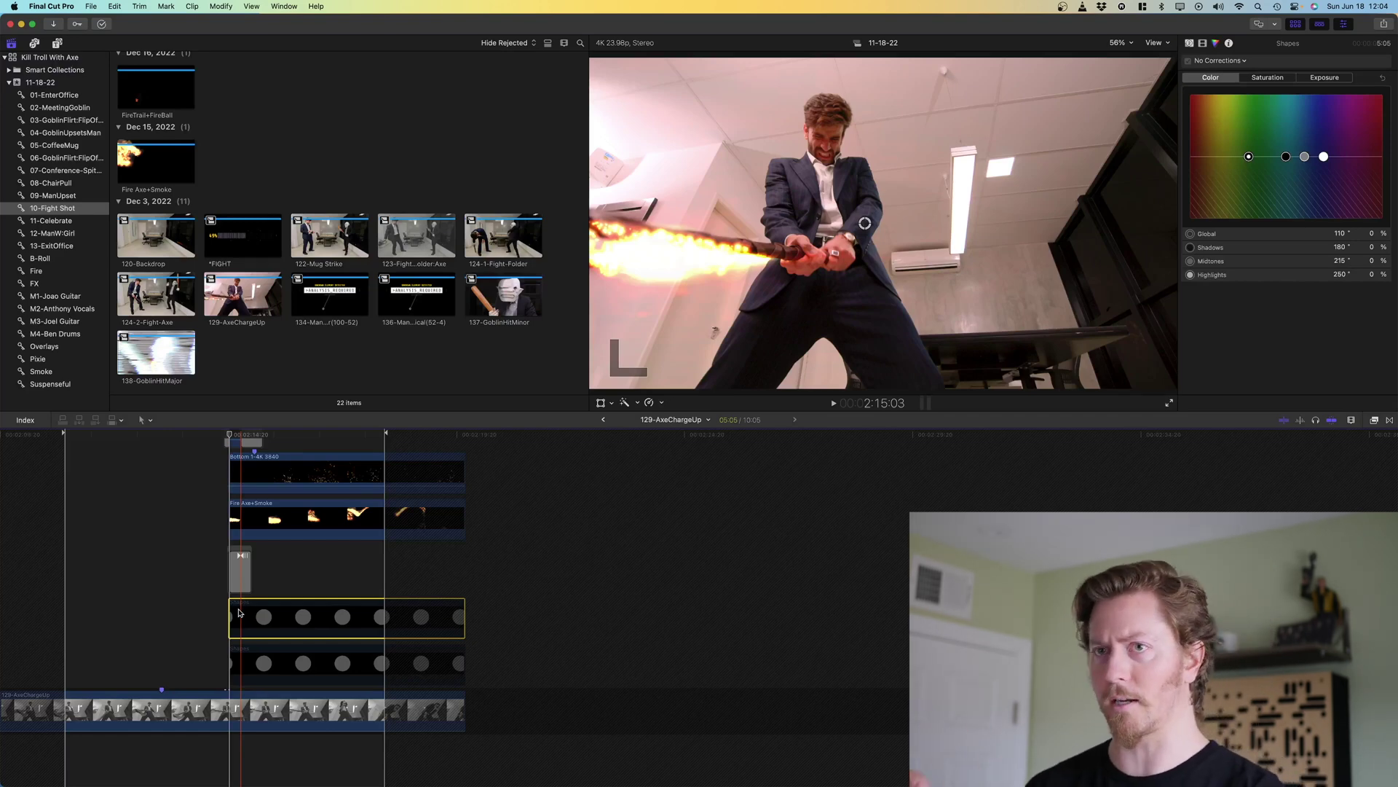
click(238, 612)
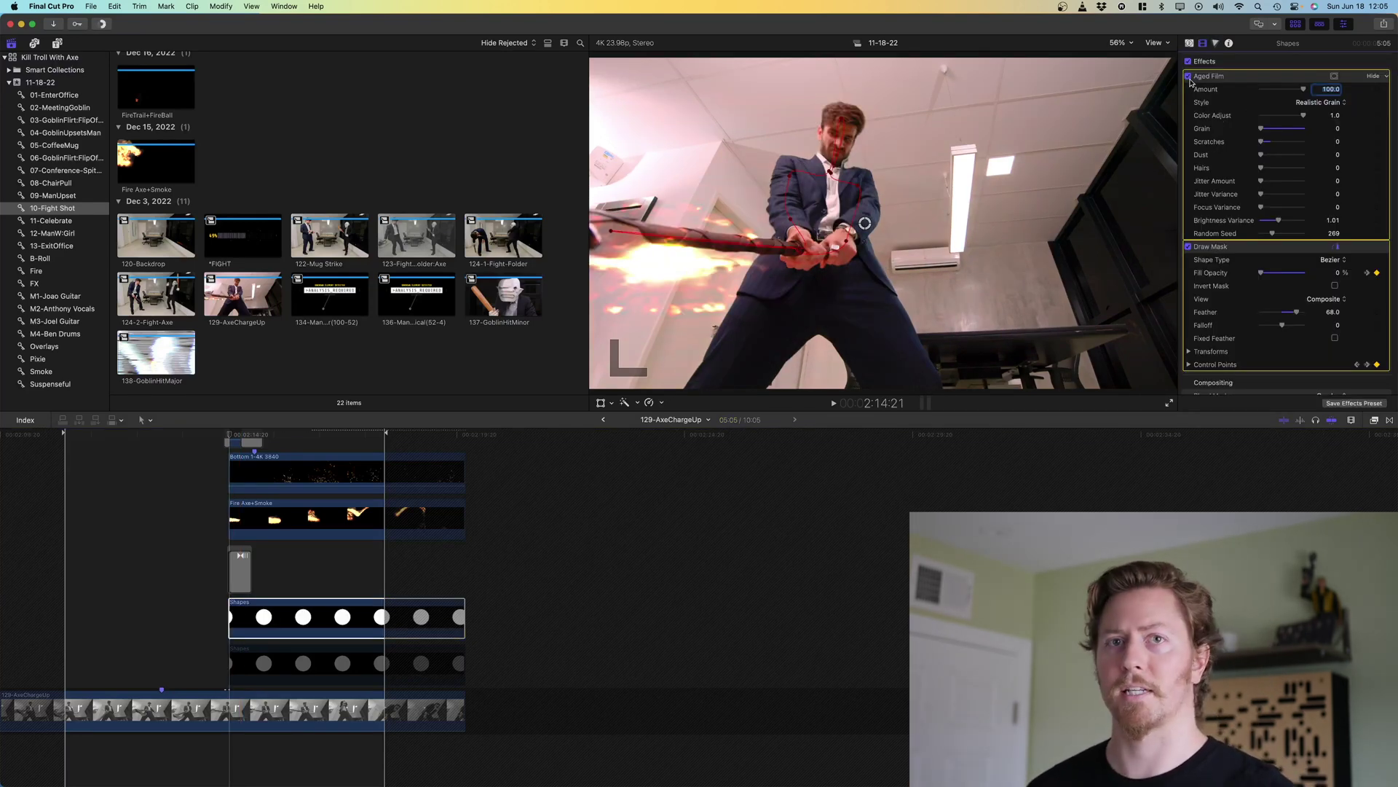
Turn off the upper Shapes clip's Aged Film and Draw Mask effects and set its blend mode to Normal
click(1189, 248)
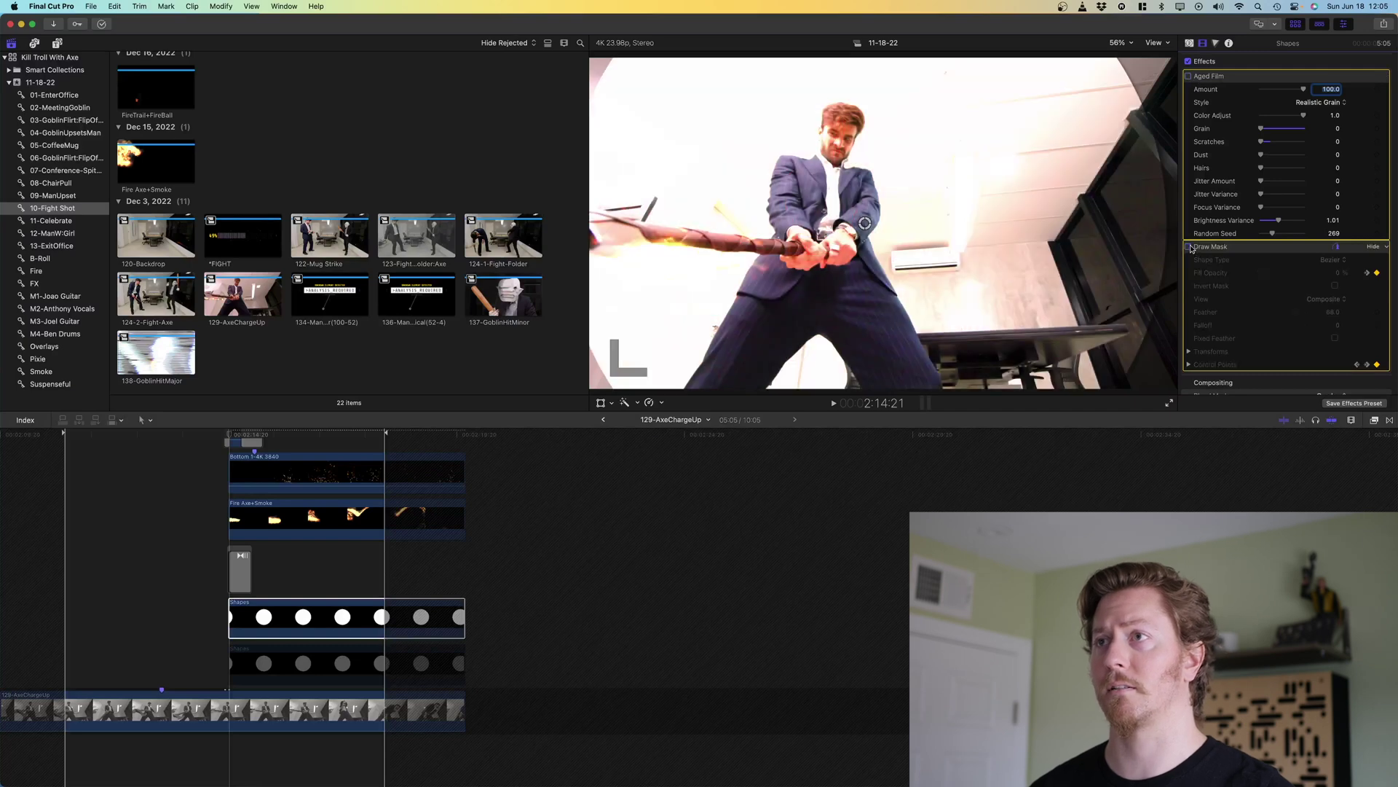
scroll(1192, 250, down, 4)
click(1339, 296)
click(1333, 146)
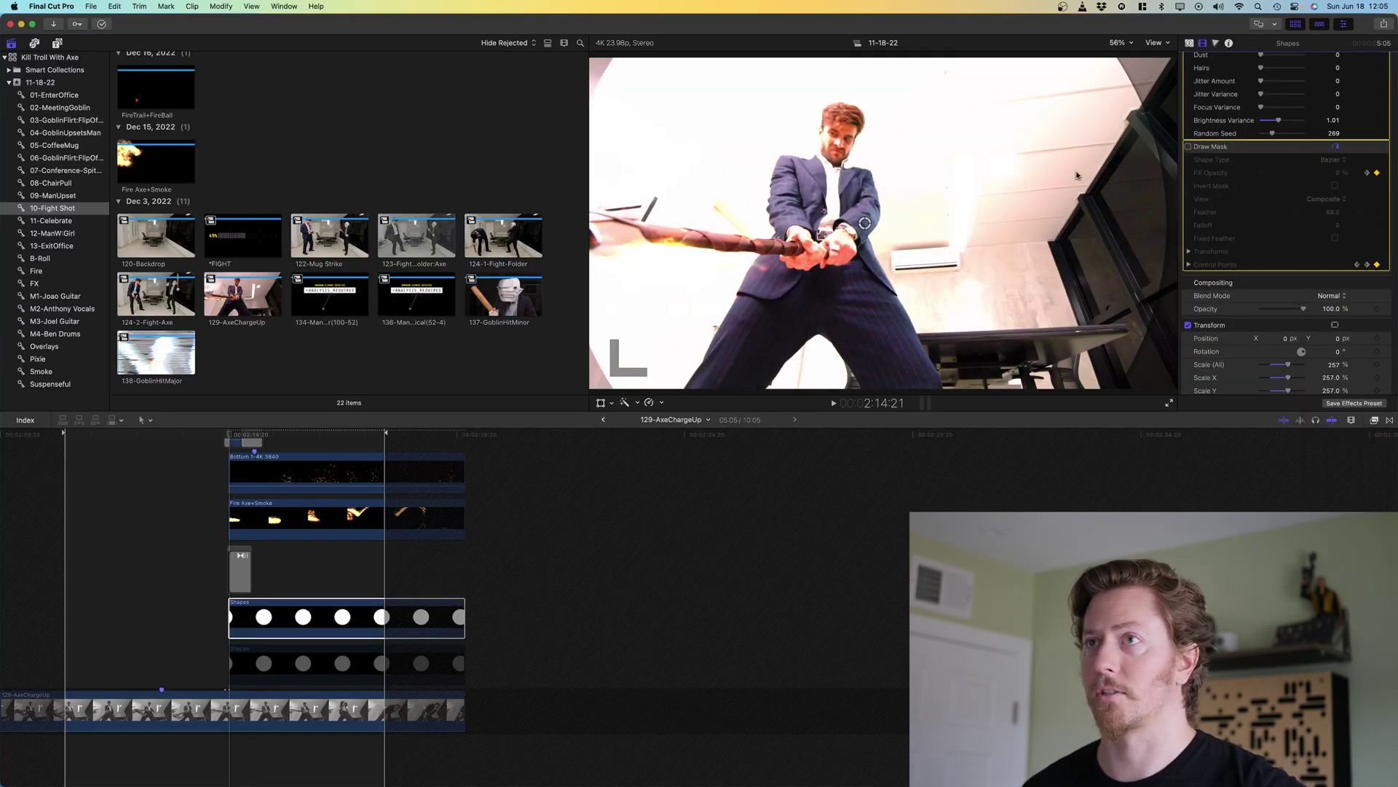
Turn the Aged Film effect back on for the upper Shapes clip and play through the unmasked circle
scroll(1195, 65, up, 4)
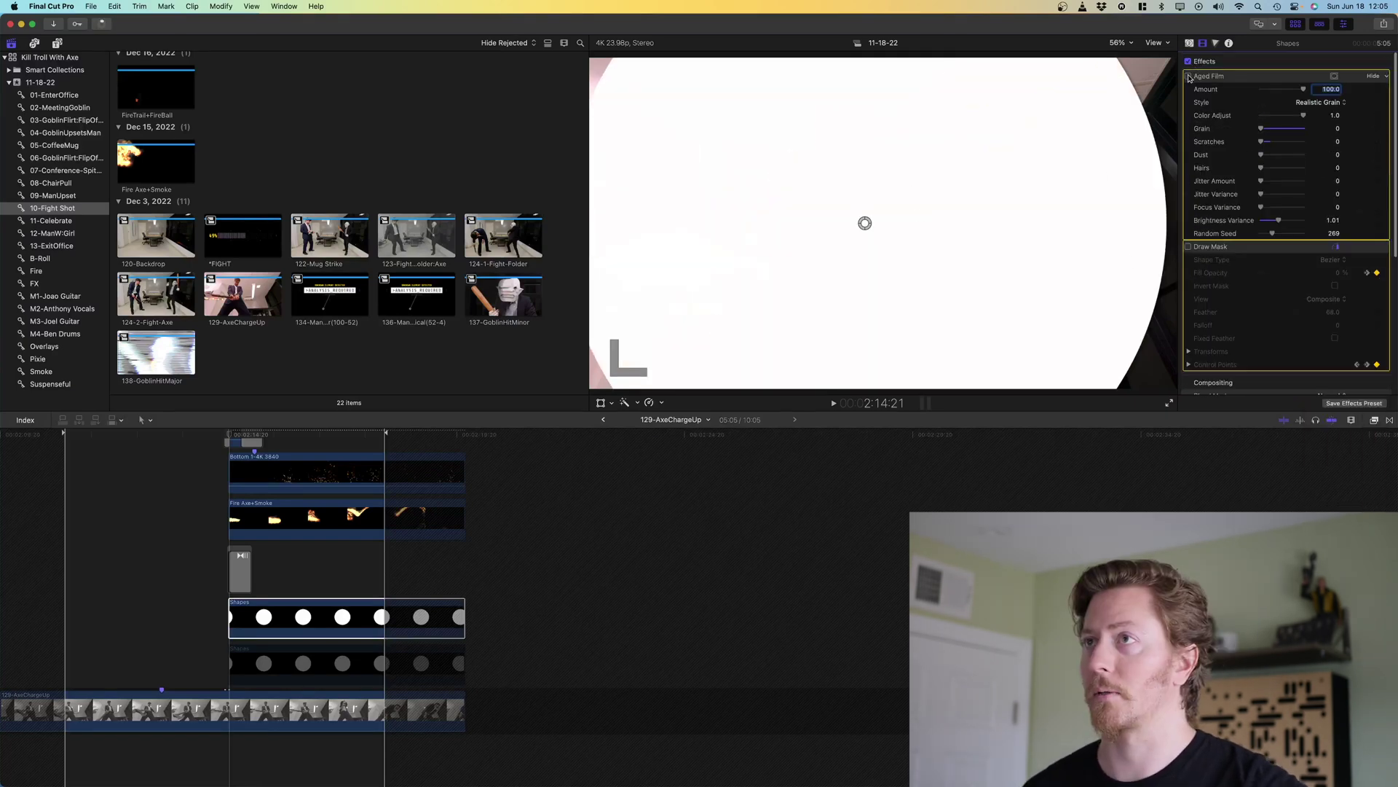
click(1189, 76)
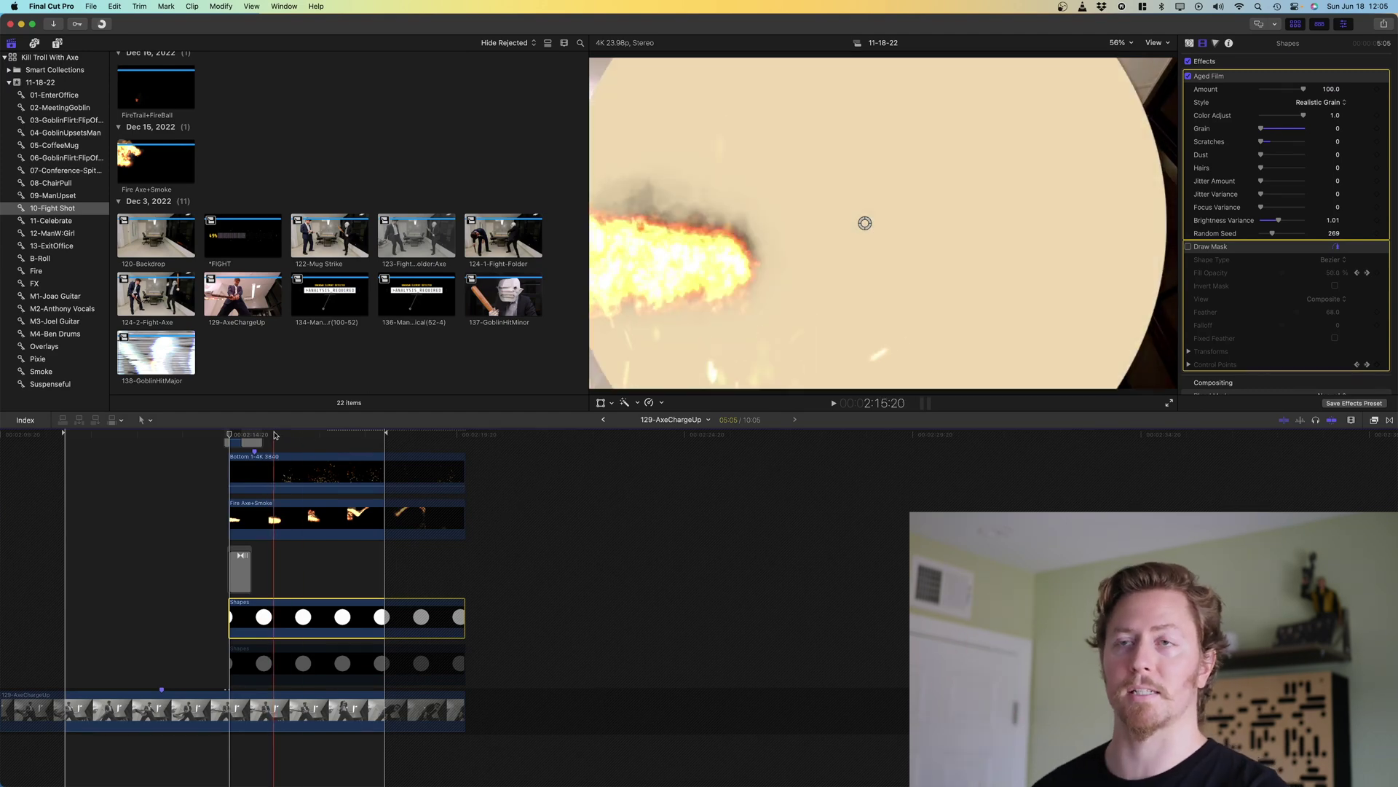
key(space)
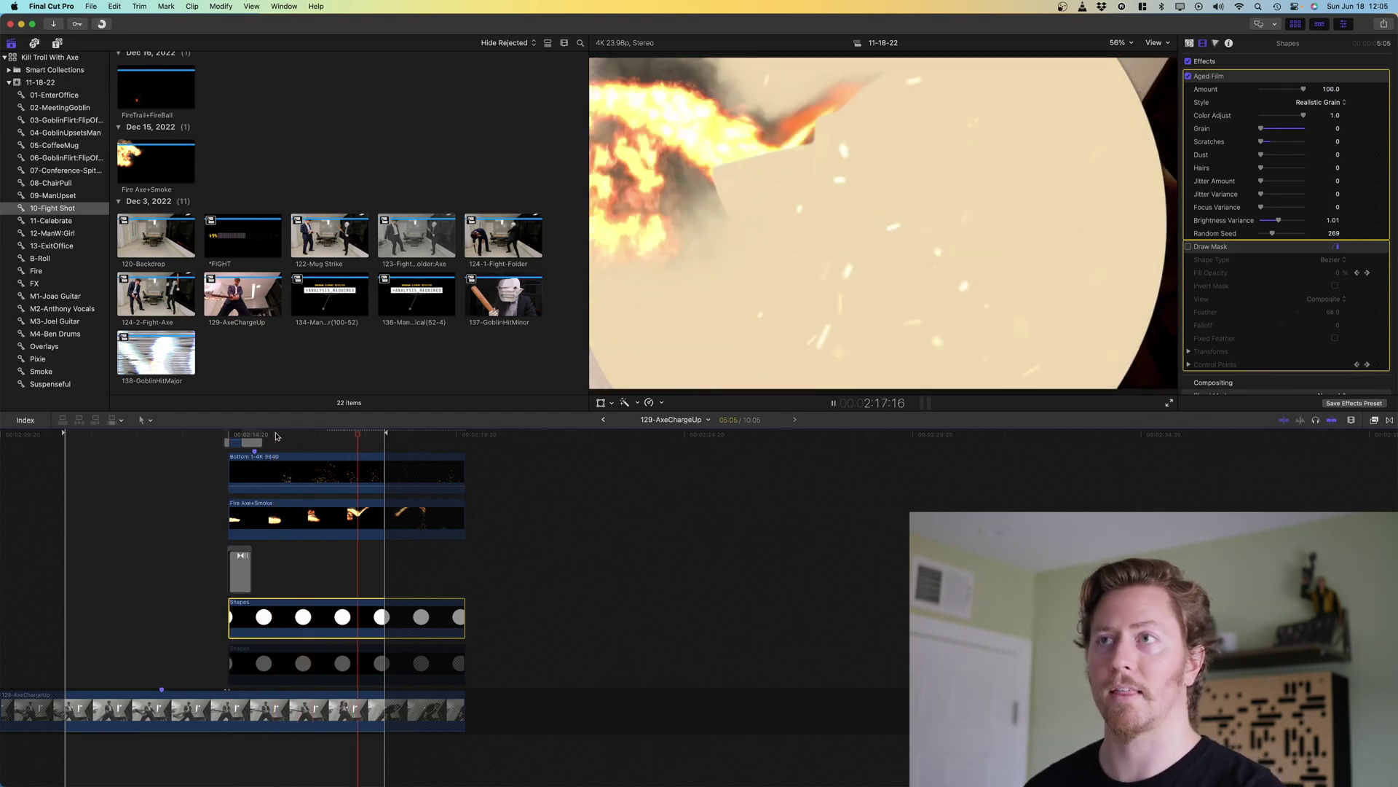
key(space)
Turn the upper Shapes clip's Draw Mask back on and set its blend mode to Overlay
click(1185, 252)
click(1188, 248)
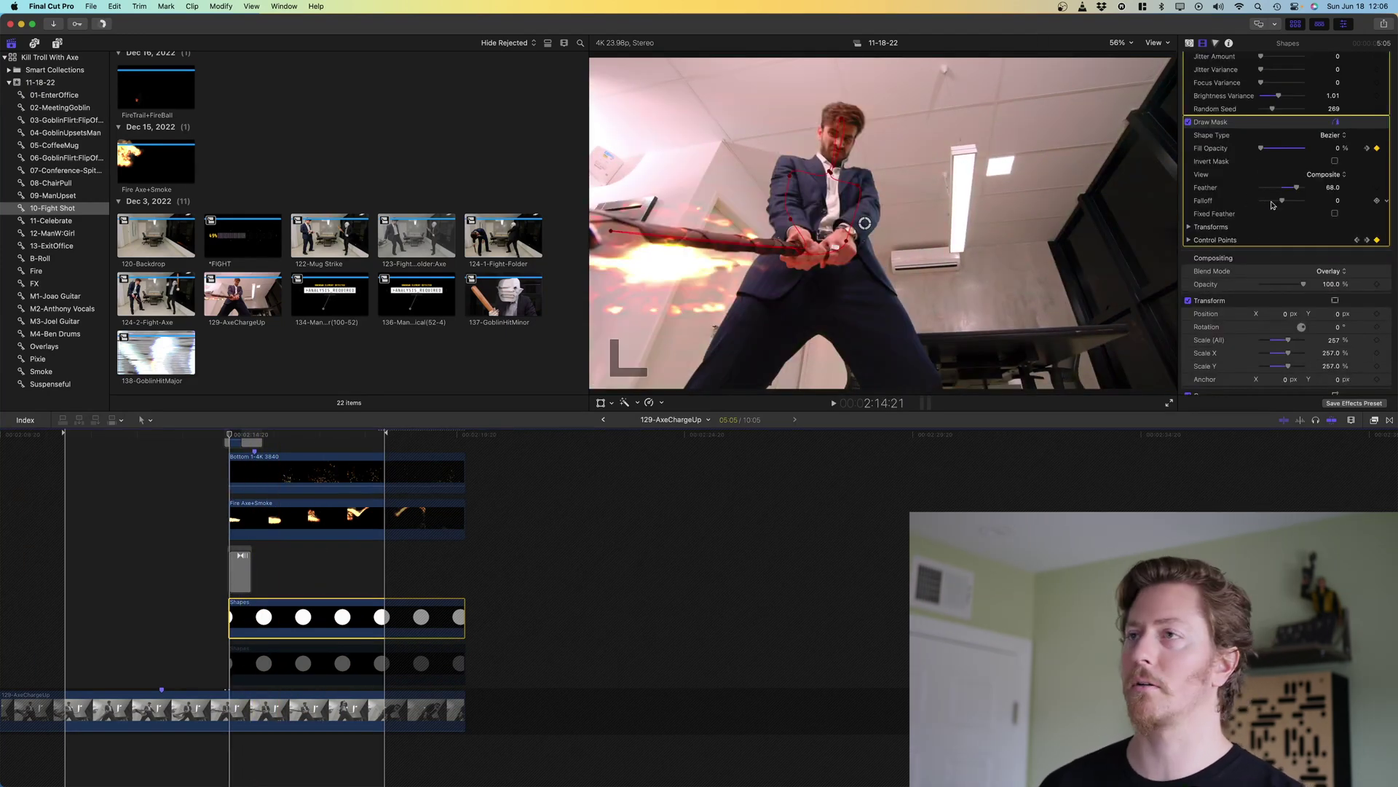
click(1336, 273)
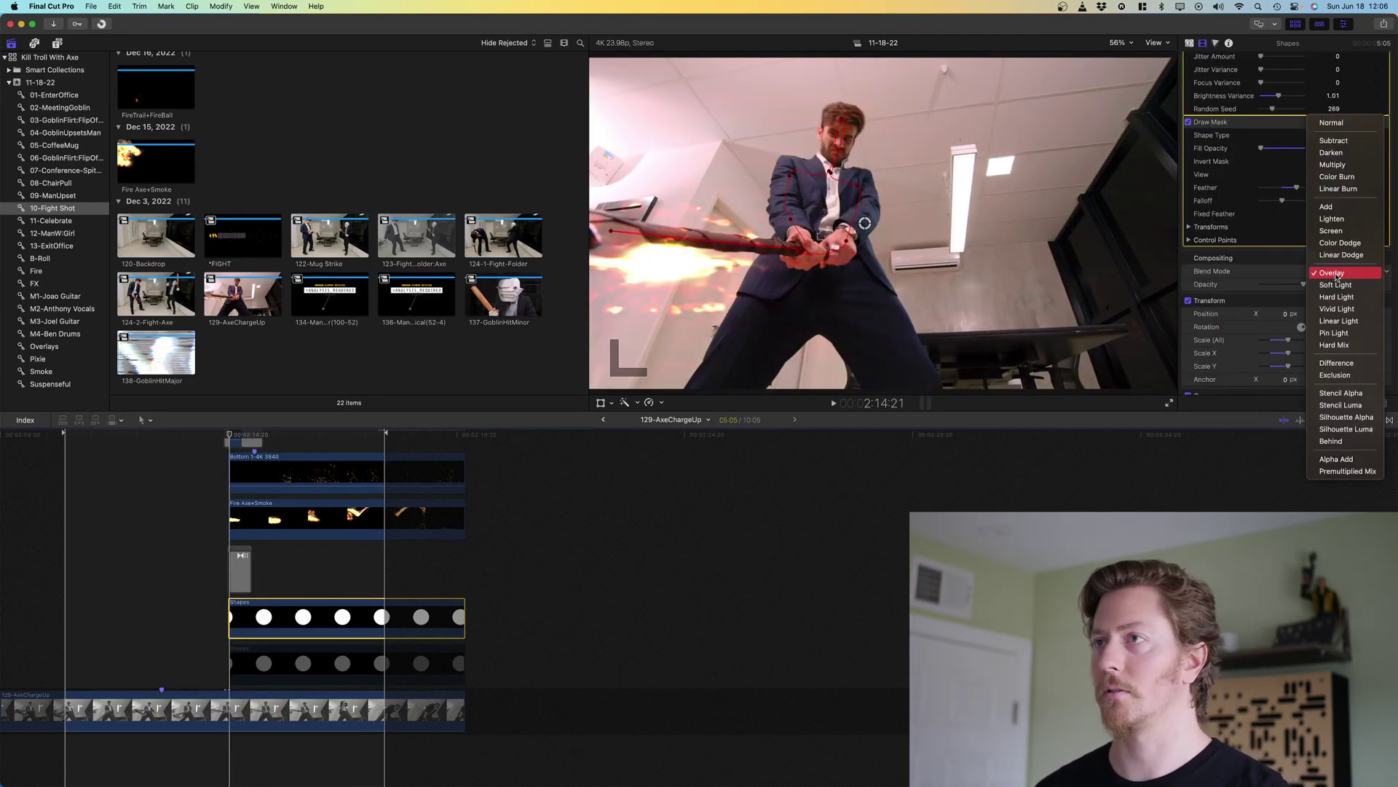
click(1332, 272)
Play the axe charge-up with the masked light overlay and enable the lower Shapes clip
key(space)
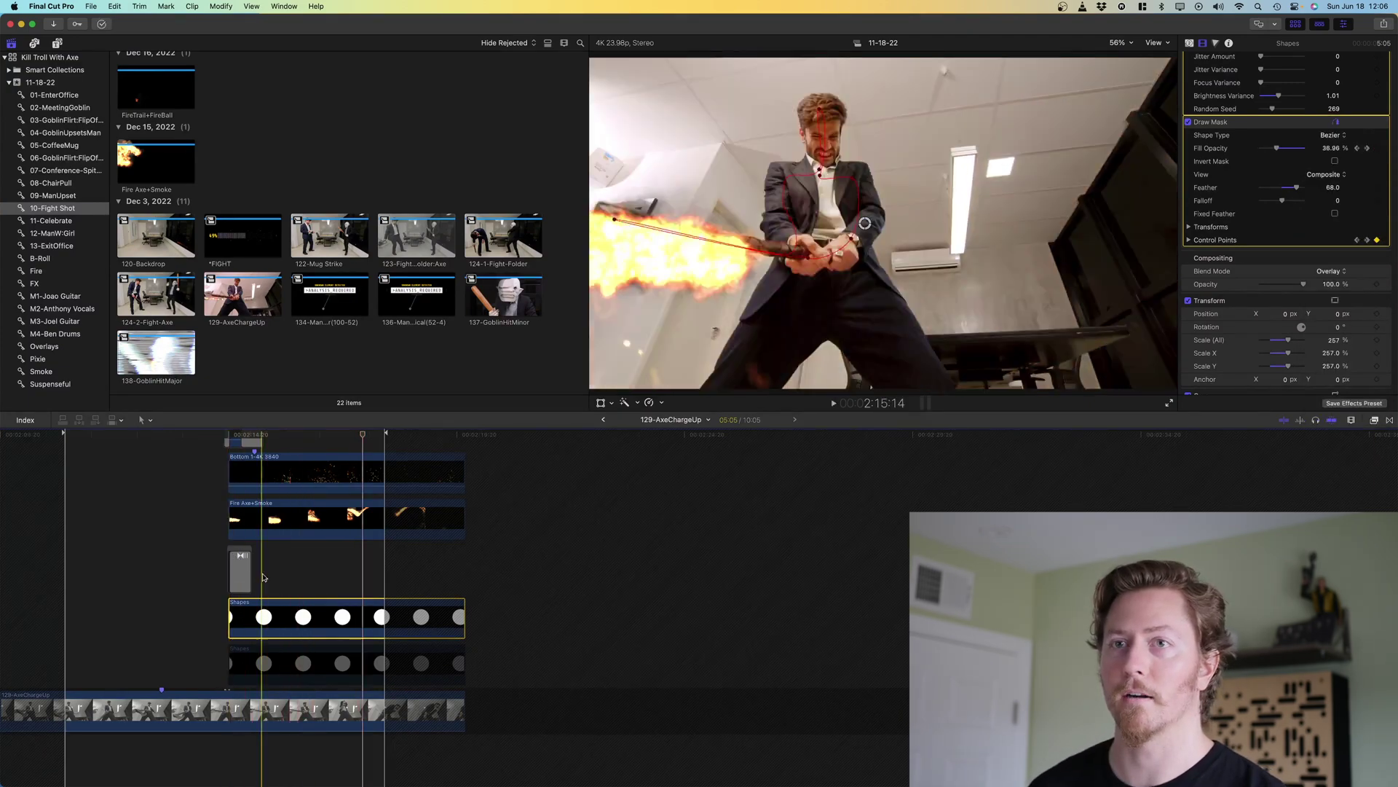
key(space)
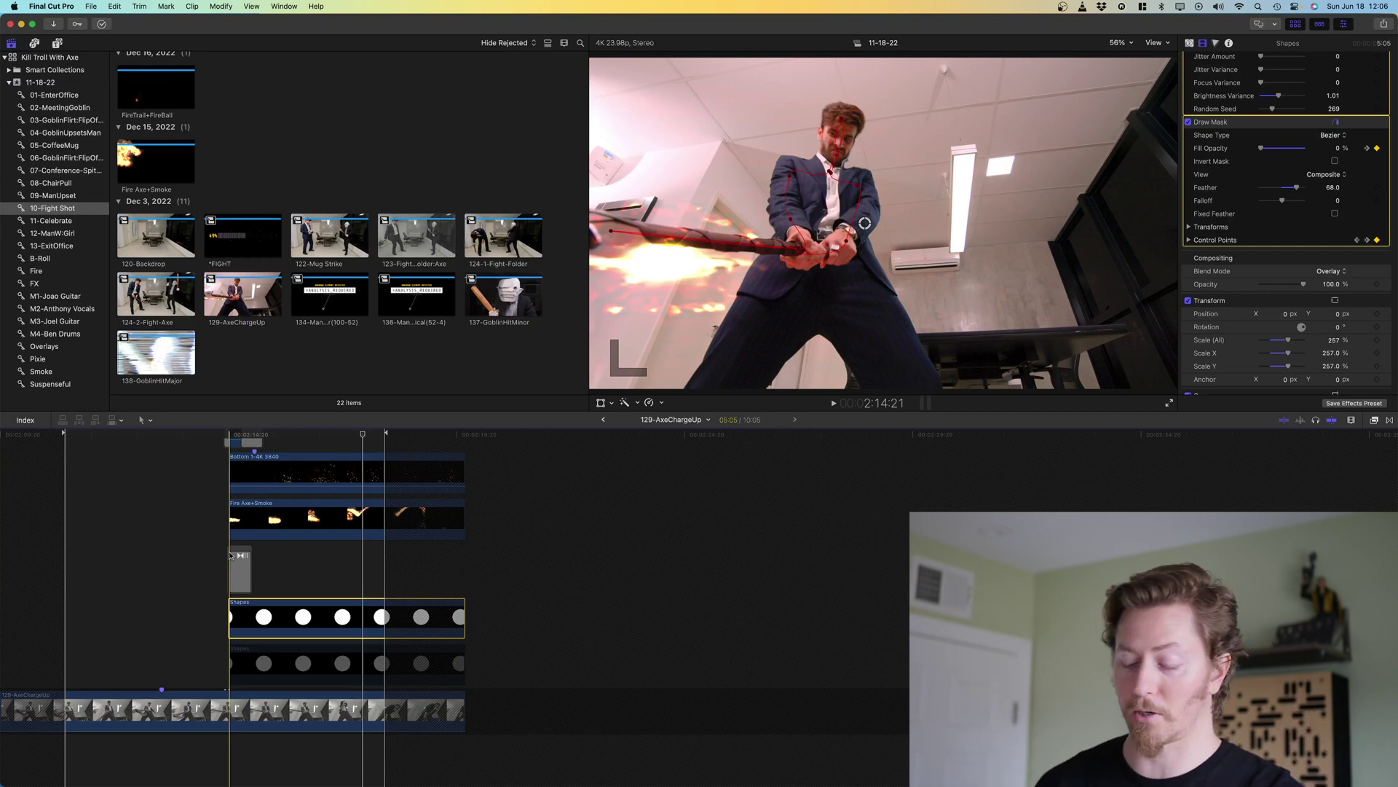
click(232, 649)
key(v)
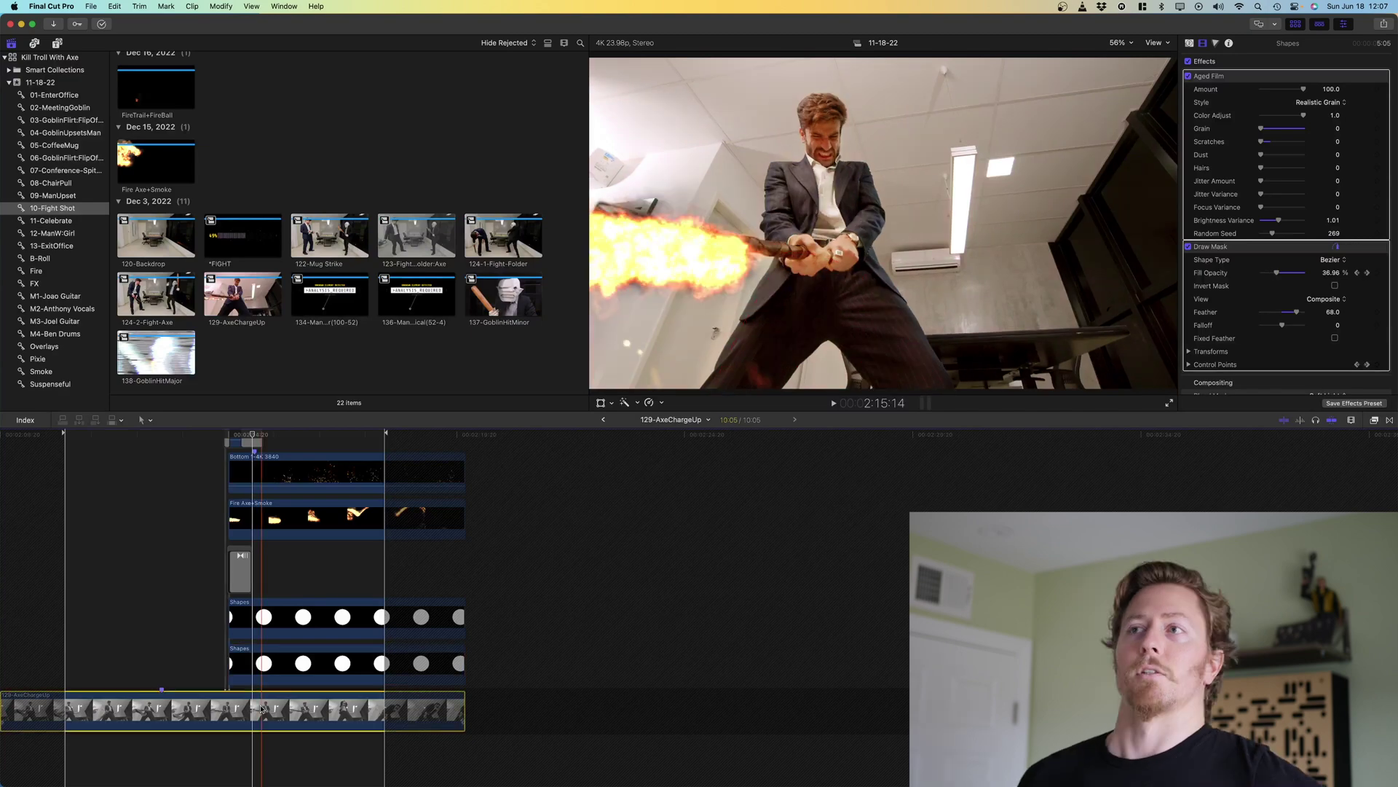
Inspect the effects on the Fire Axe+Smoke clip in 129-AxeChargeUp and preview its source clip in the browser
click(289, 518)
scroll(289, 579, up, 2)
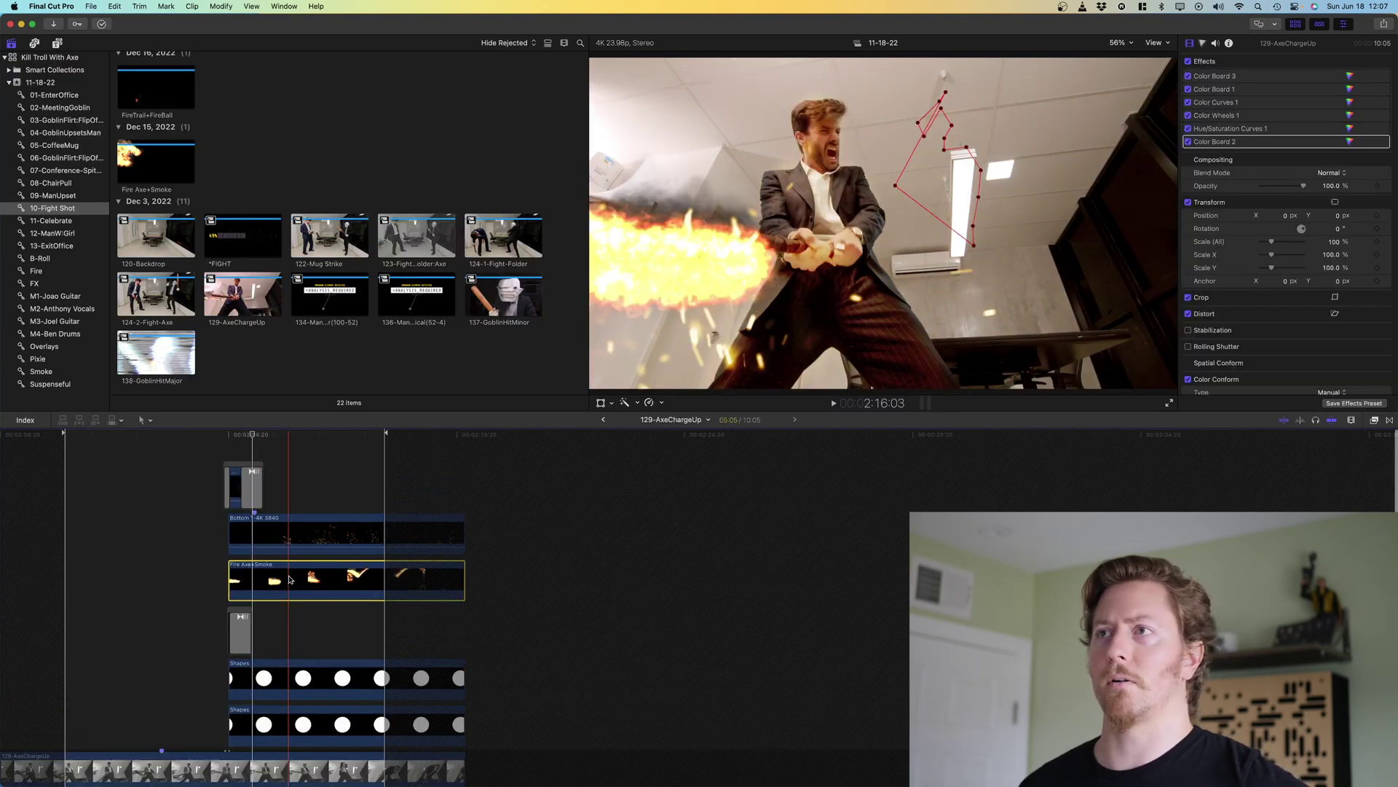
click(290, 579)
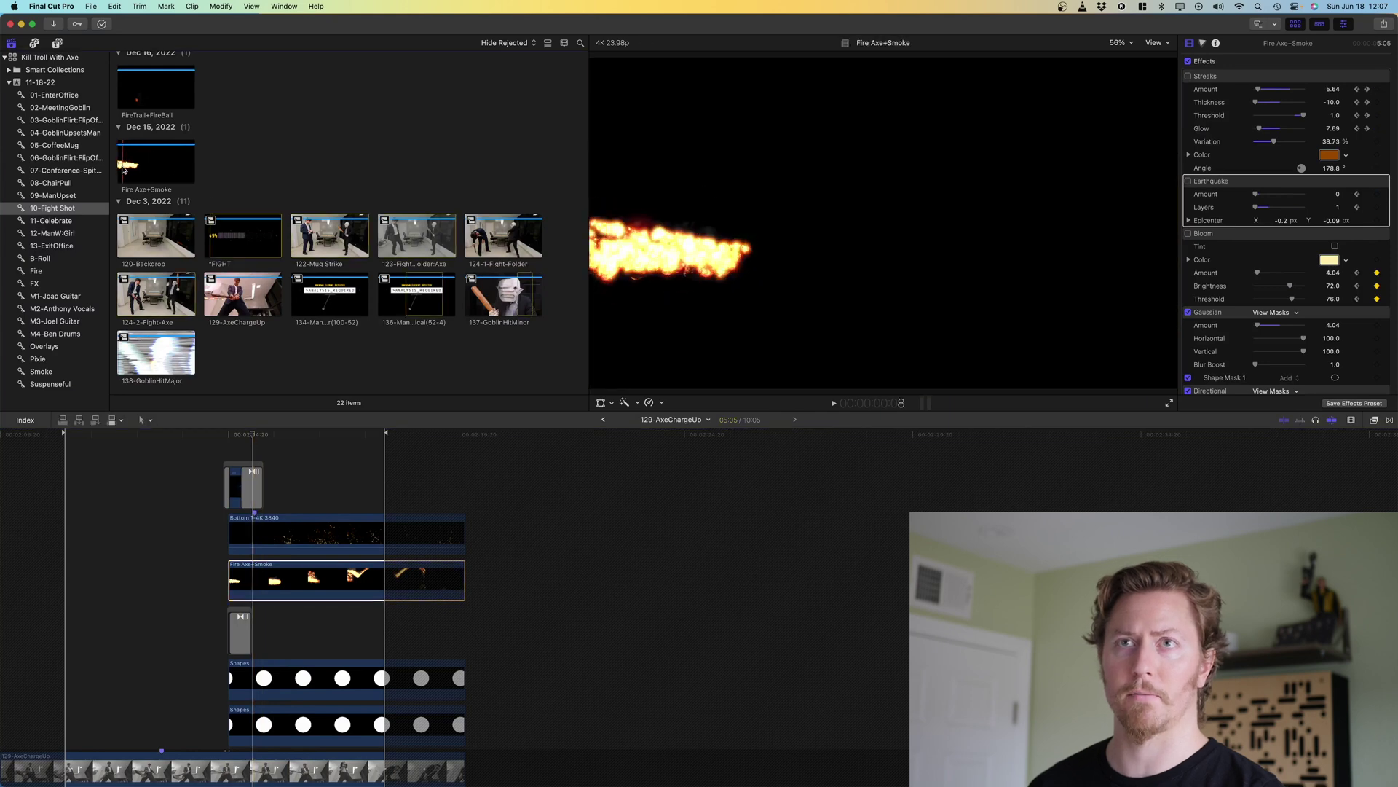
click(122, 170)
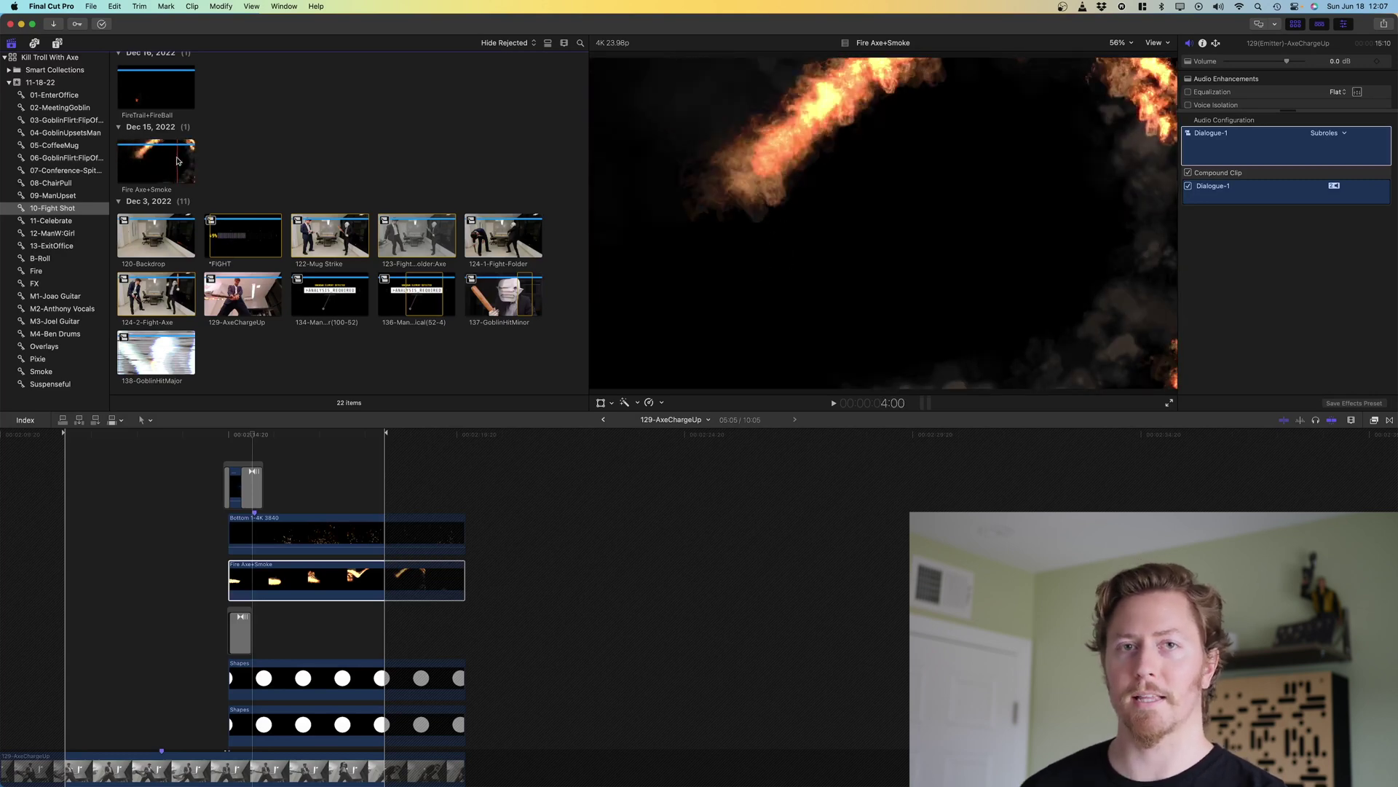
Select the Fire Axe+Smoke clip in the 129-AxeChargeUp timeline and examine its Gaussian and Directional blur effects
click(351, 575)
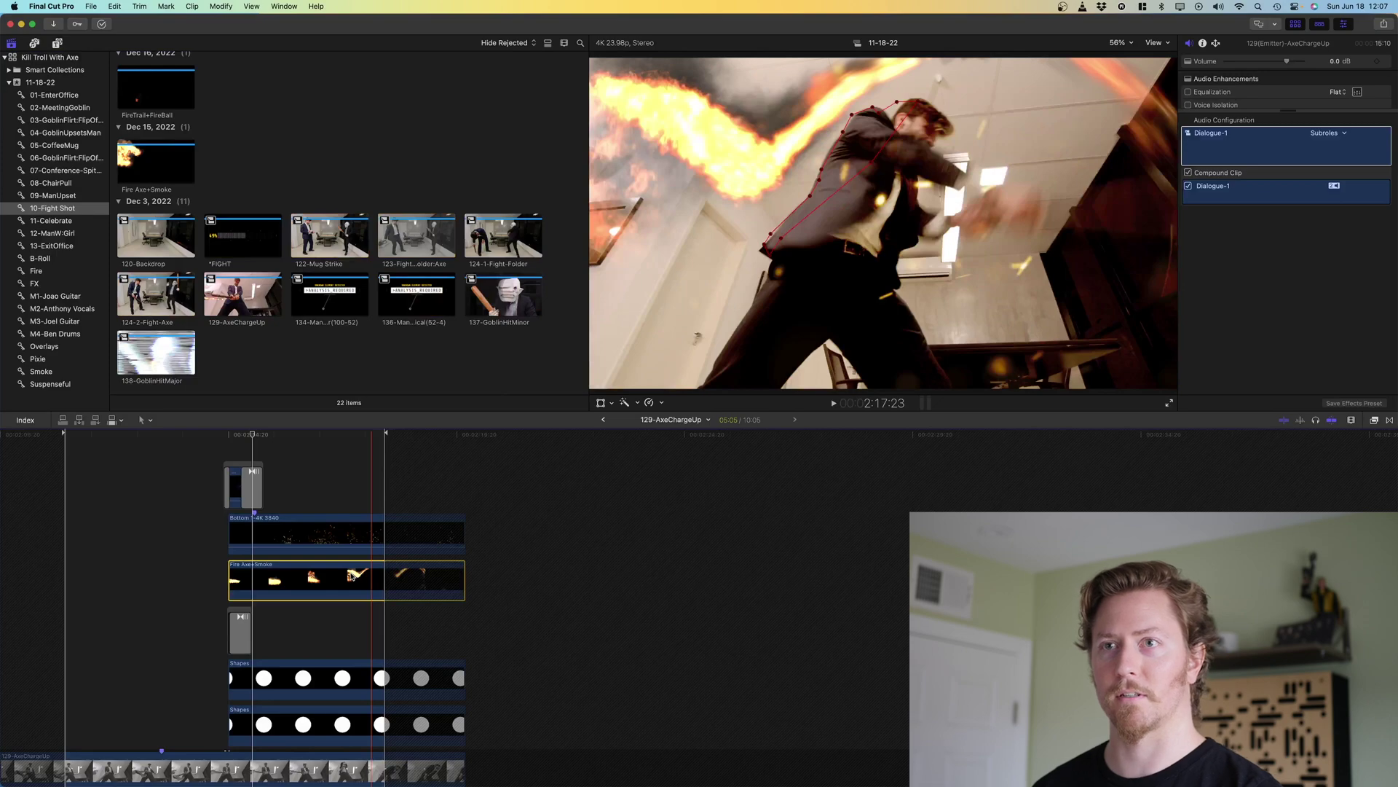
scroll(1232, 191, down, 10)
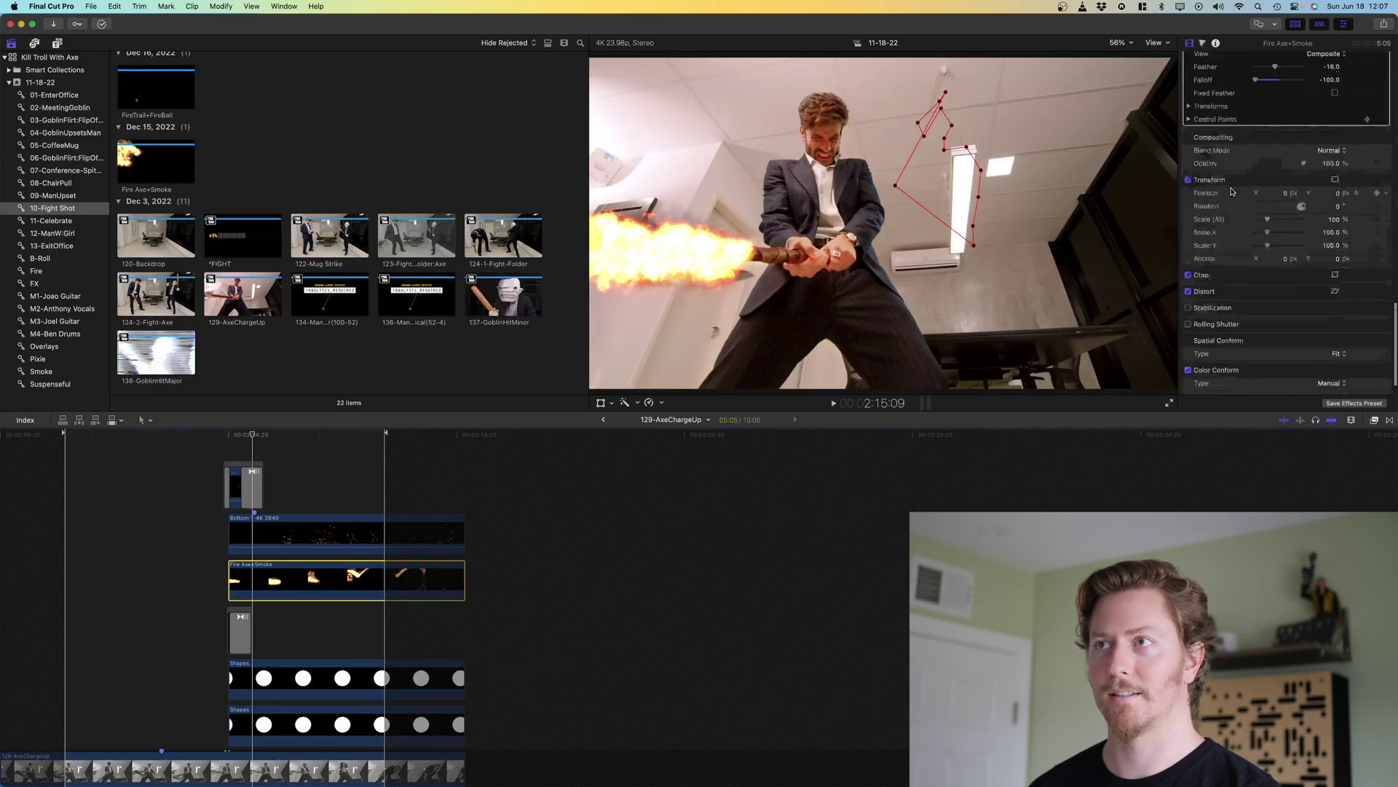
scroll(1232, 191, up, 10)
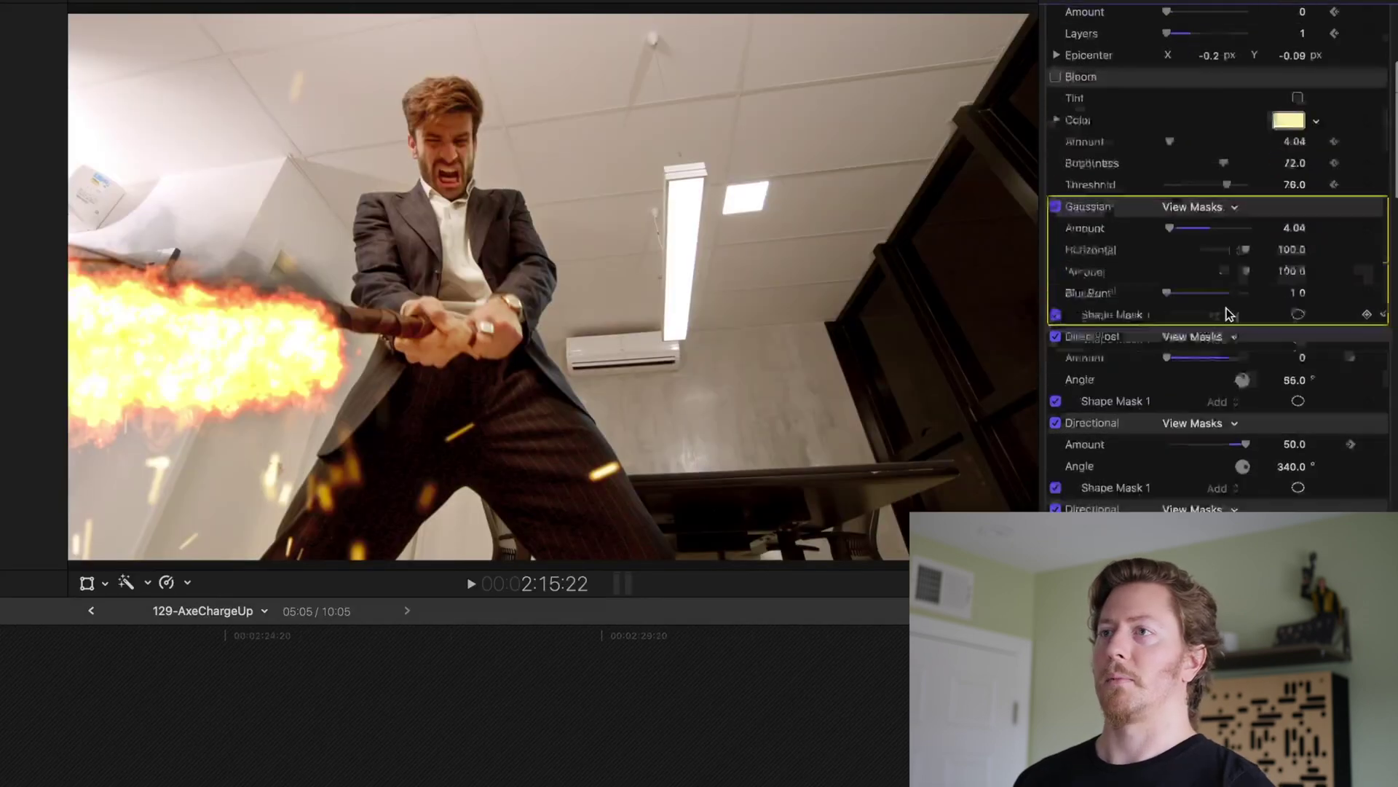
scroll(1230, 314, down, 2)
click(1315, 274)
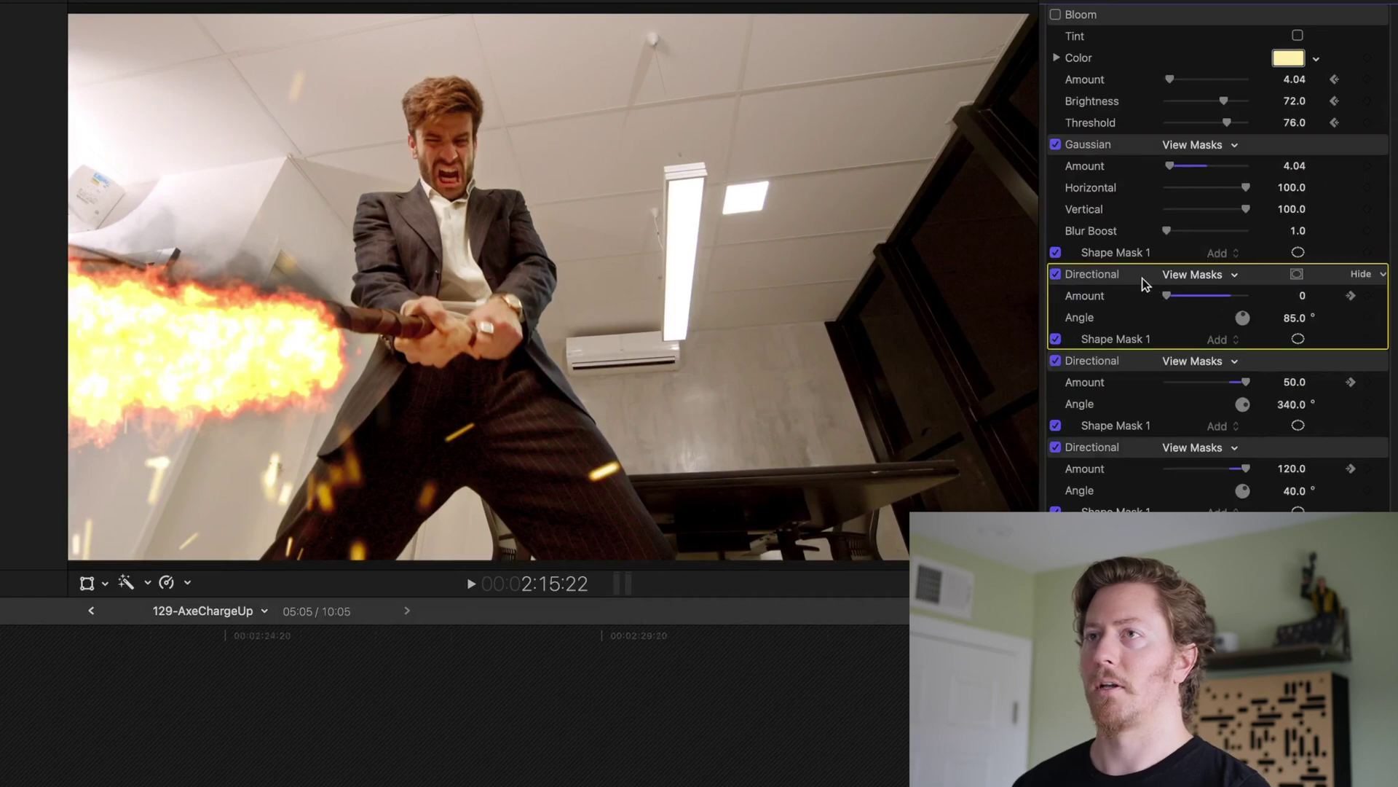
View the shape masks of the Fire Axe+Smoke clip's Directional blurs one after another, starting with the 85° blur
click(1215, 282)
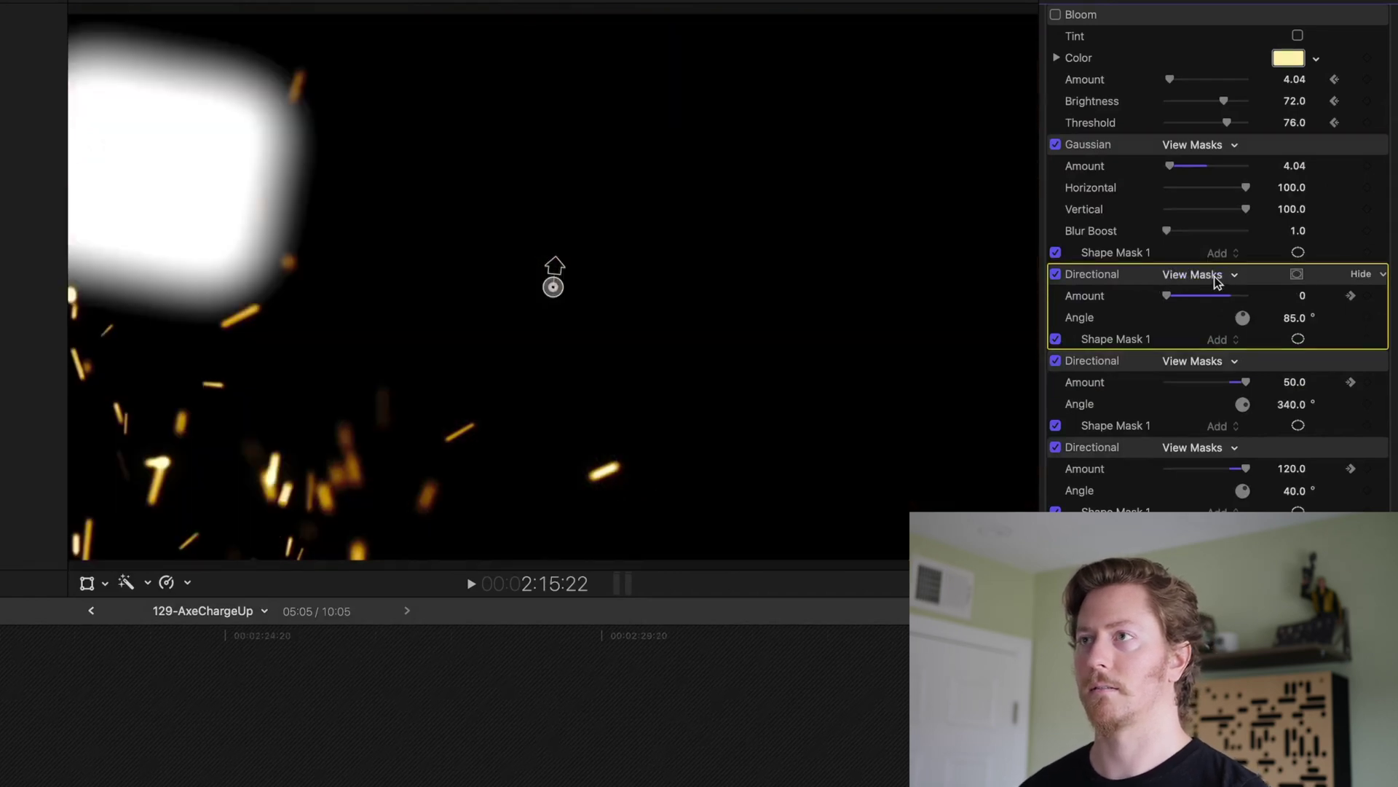
click(1215, 281)
click(1217, 362)
click(1220, 362)
scroll(1216, 408, down, 2)
click(1215, 478)
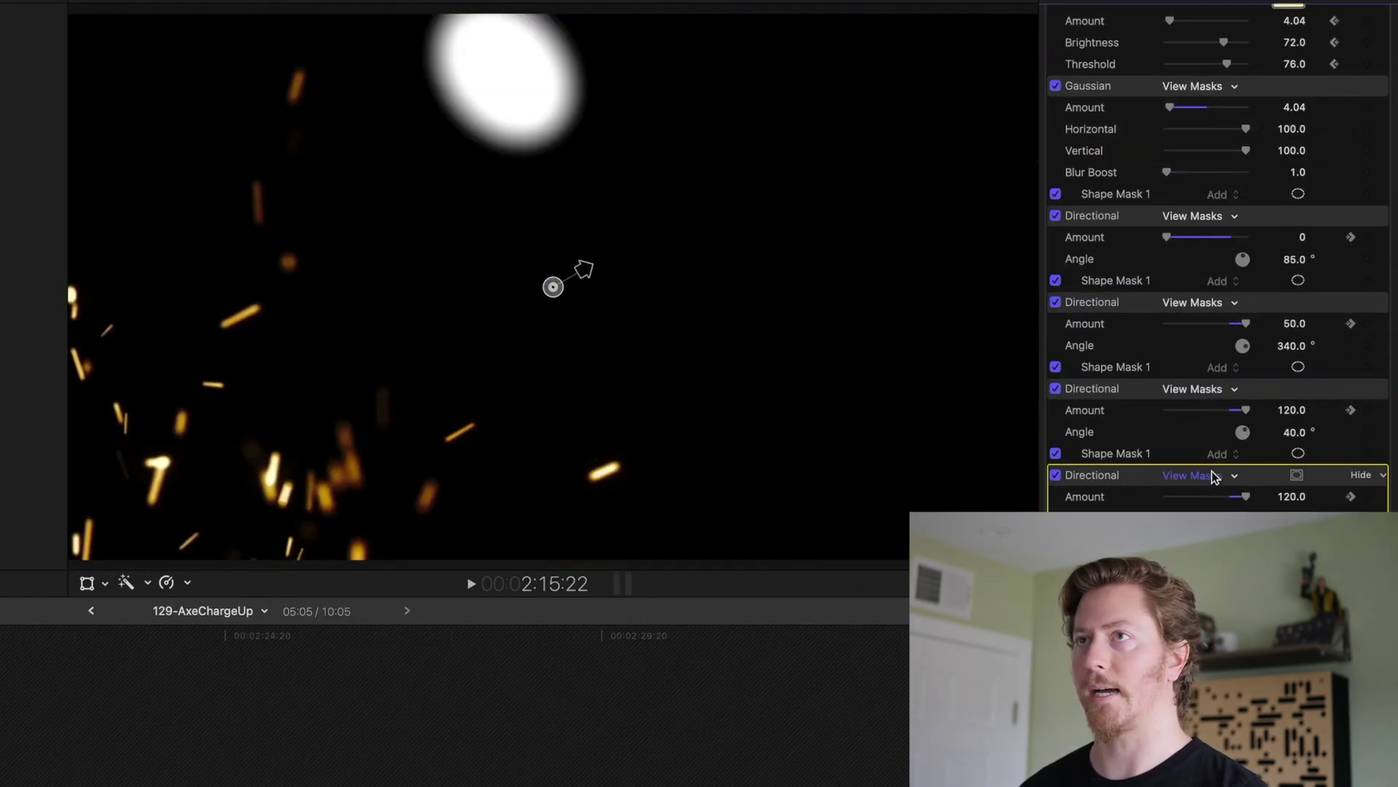
Preview the shape masks of the Directional blurs one by one, from the 30° blur down past the 130.8° blur
click(1215, 477)
scroll(1215, 477, down, 2)
click(1214, 487)
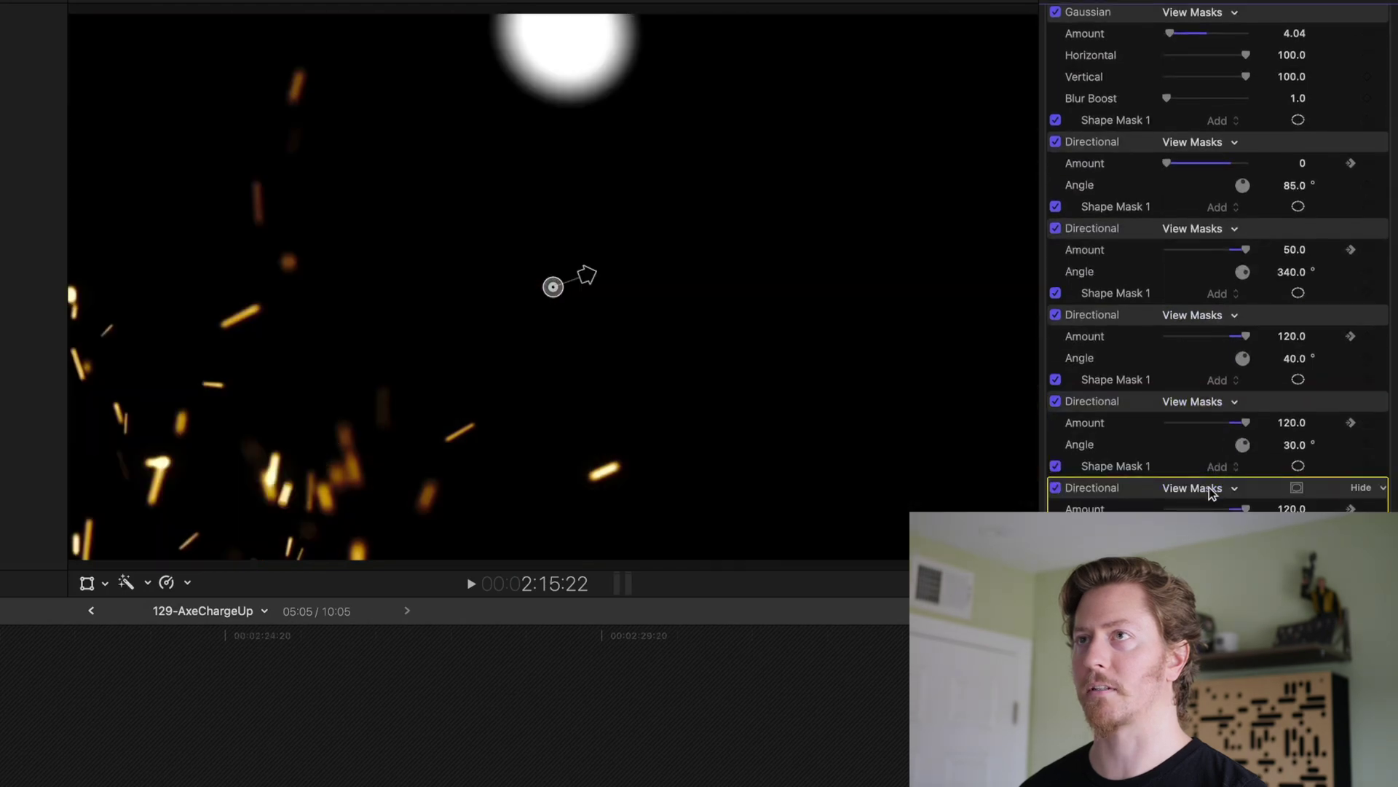
click(1213, 488)
scroll(1213, 490, down, 2)
click(1212, 491)
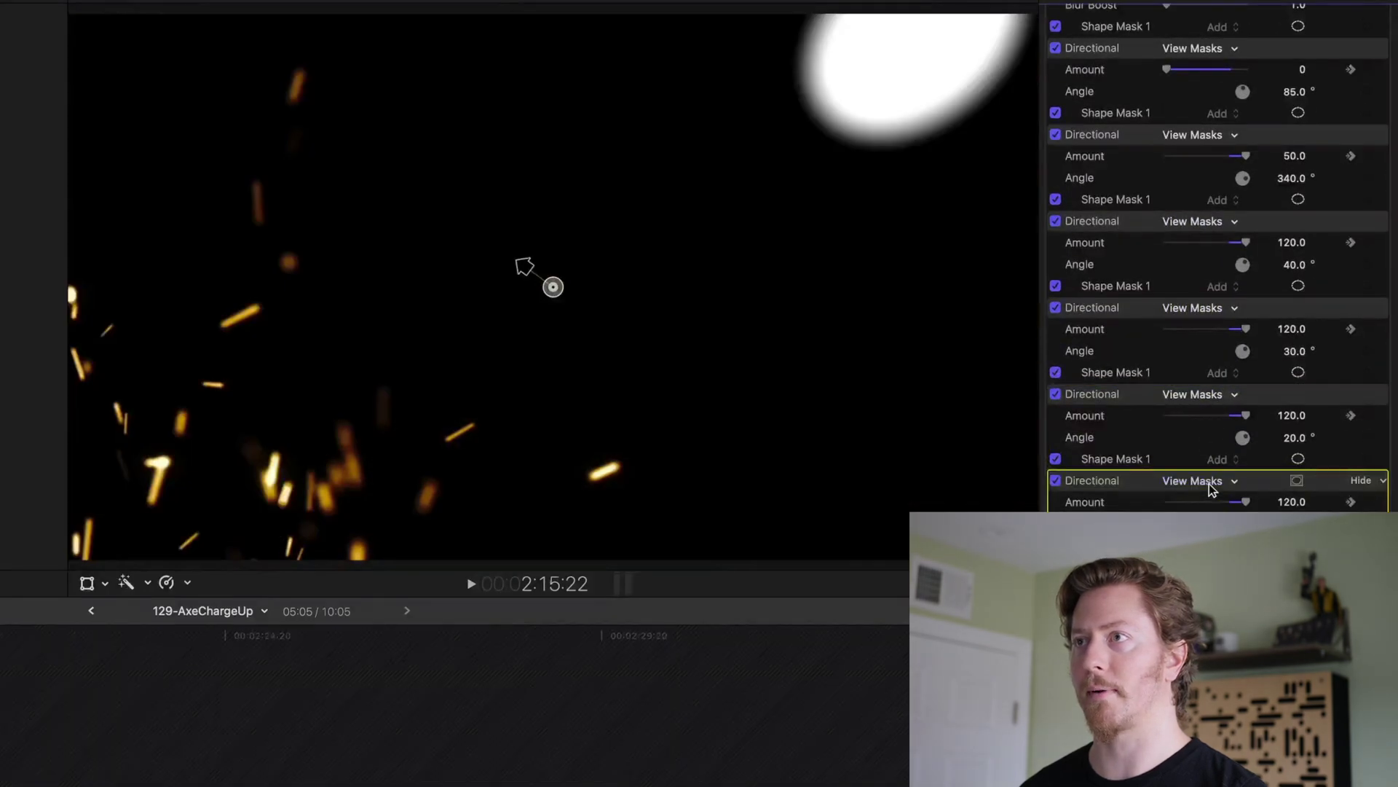
click(1212, 489)
scroll(1212, 488, down, 3)
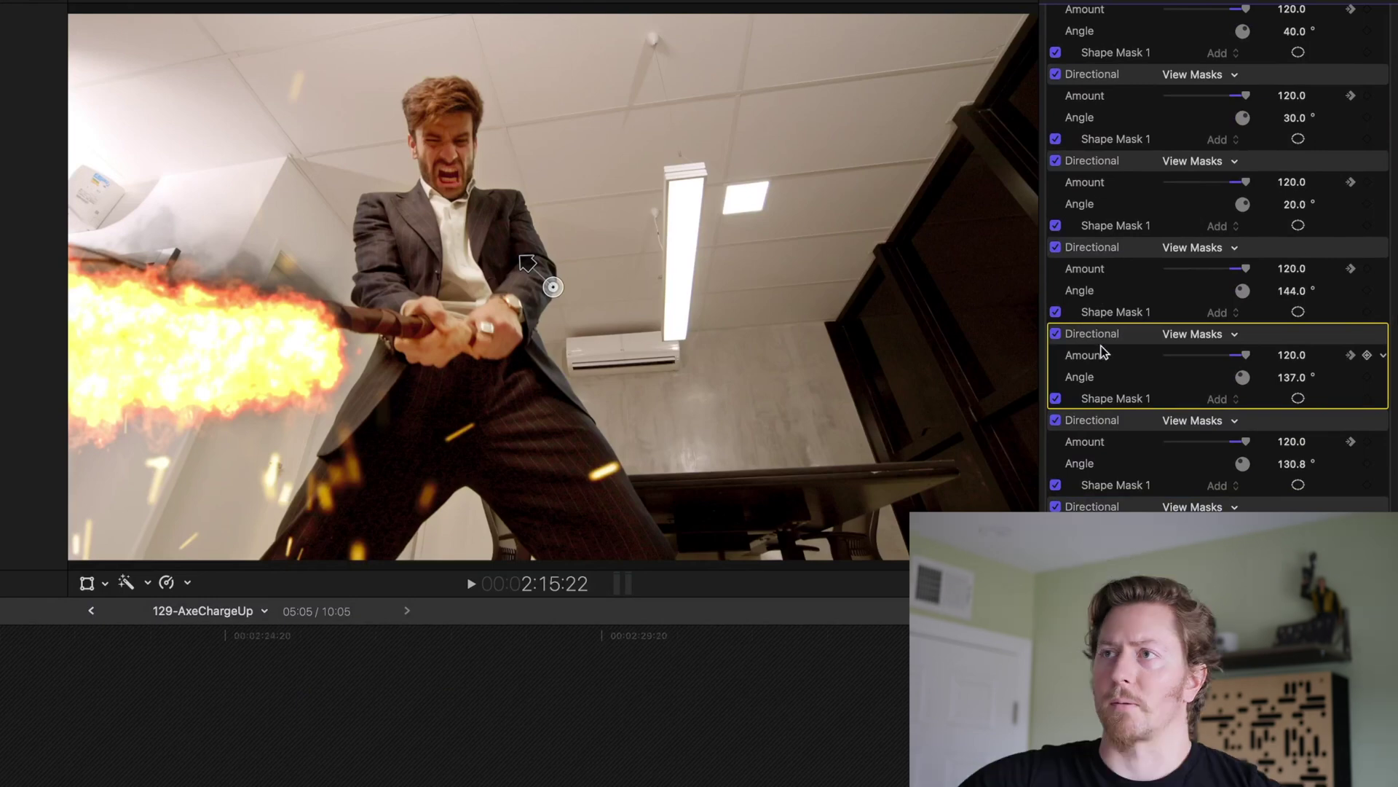
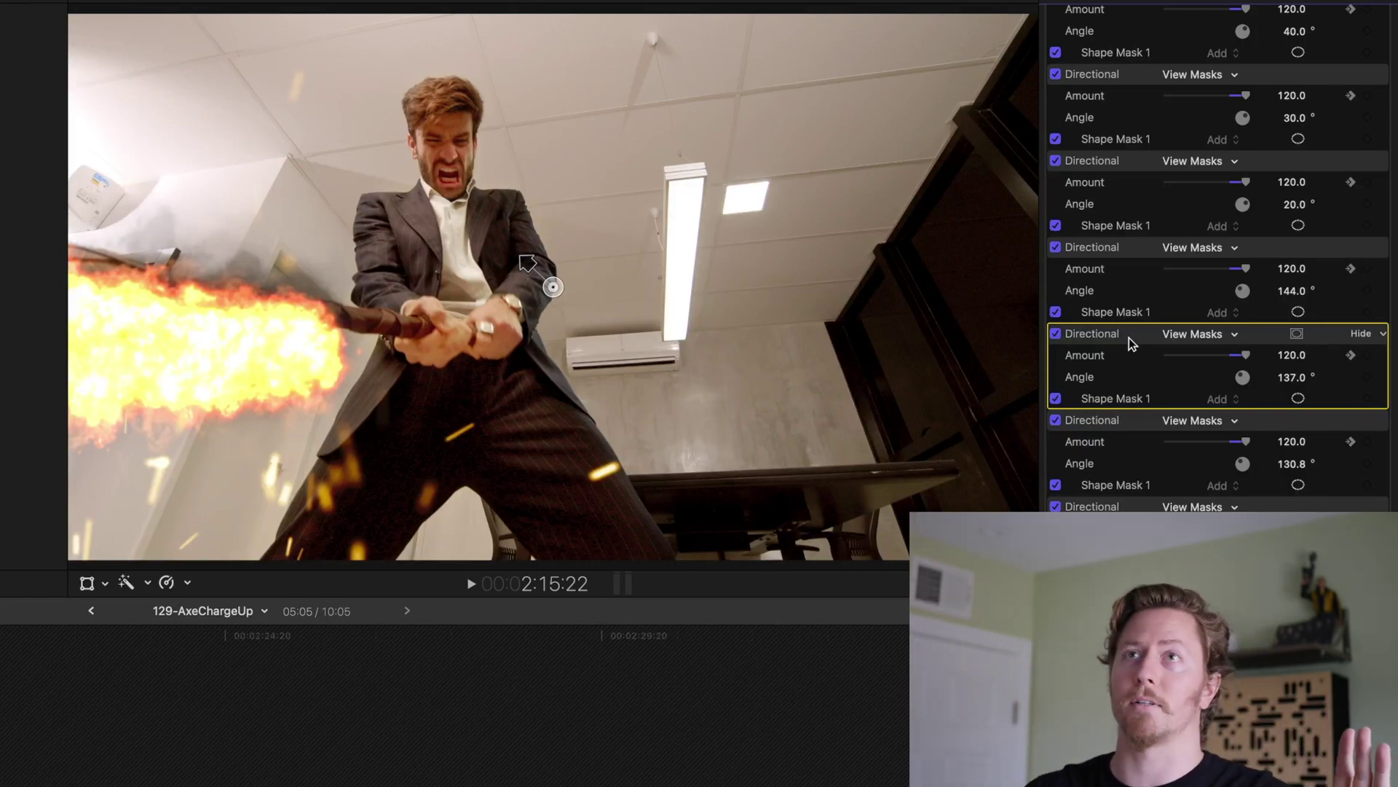
click(1198, 420)
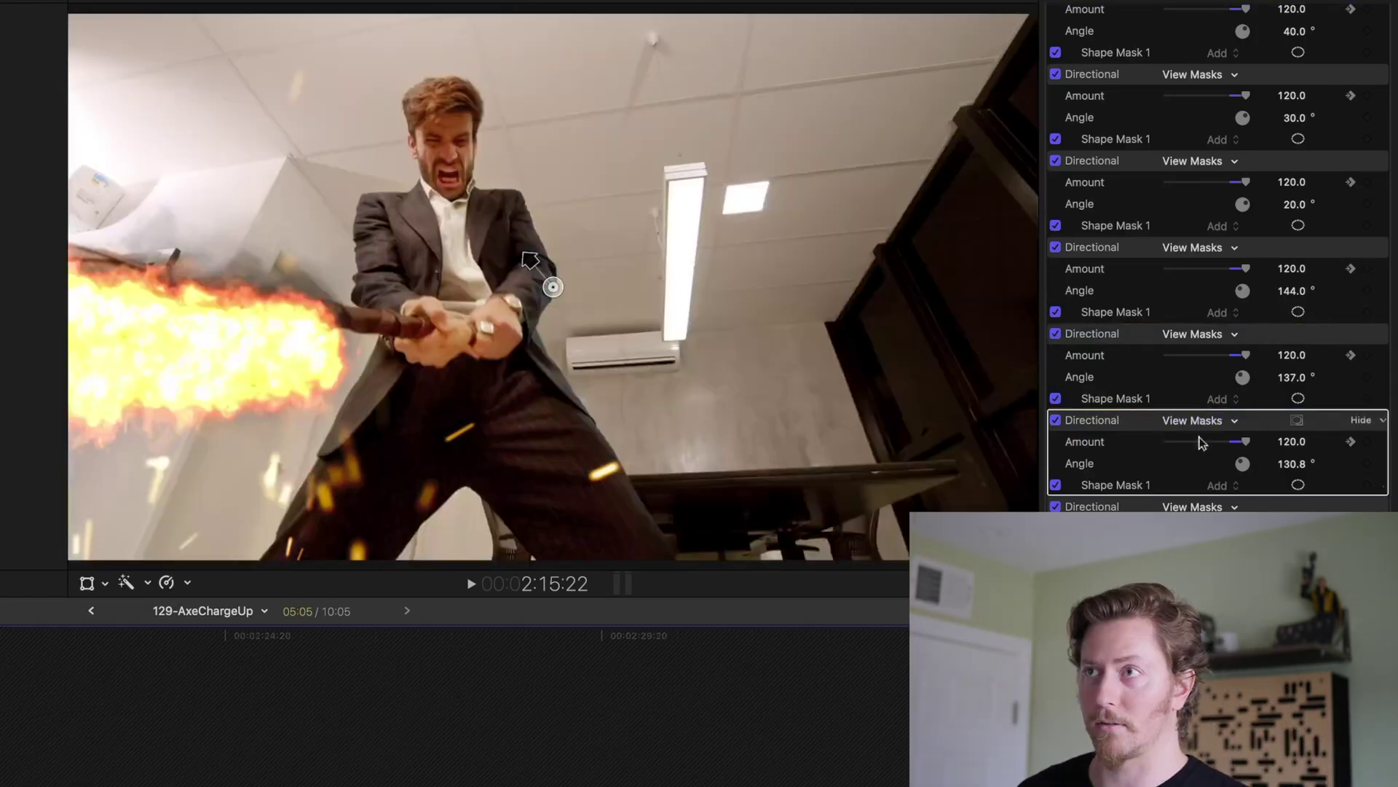
click(1203, 508)
Preview the Directional blur masks again in sequence, starting with the 340° blur
scroll(1203, 508, up, 10)
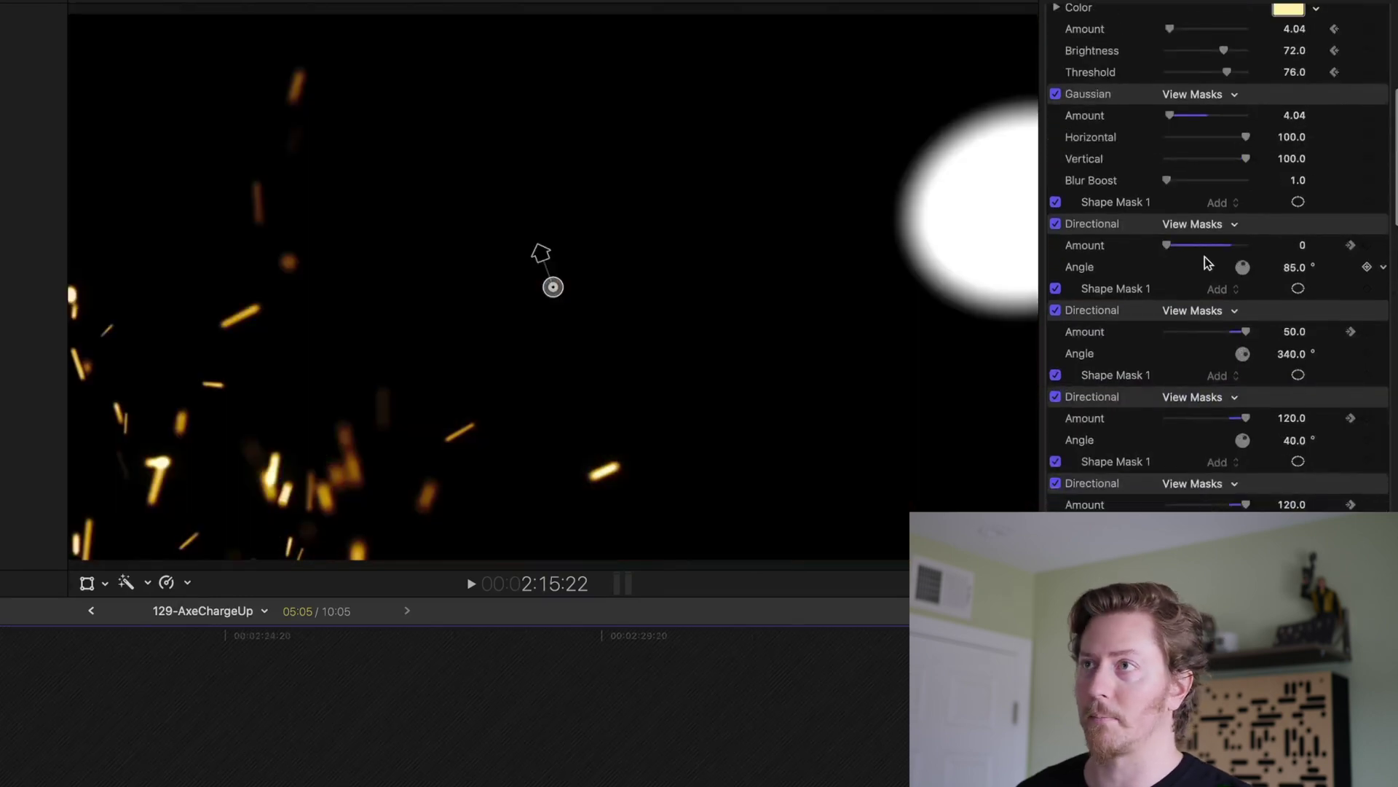
click(1192, 311)
click(1201, 396)
click(1198, 484)
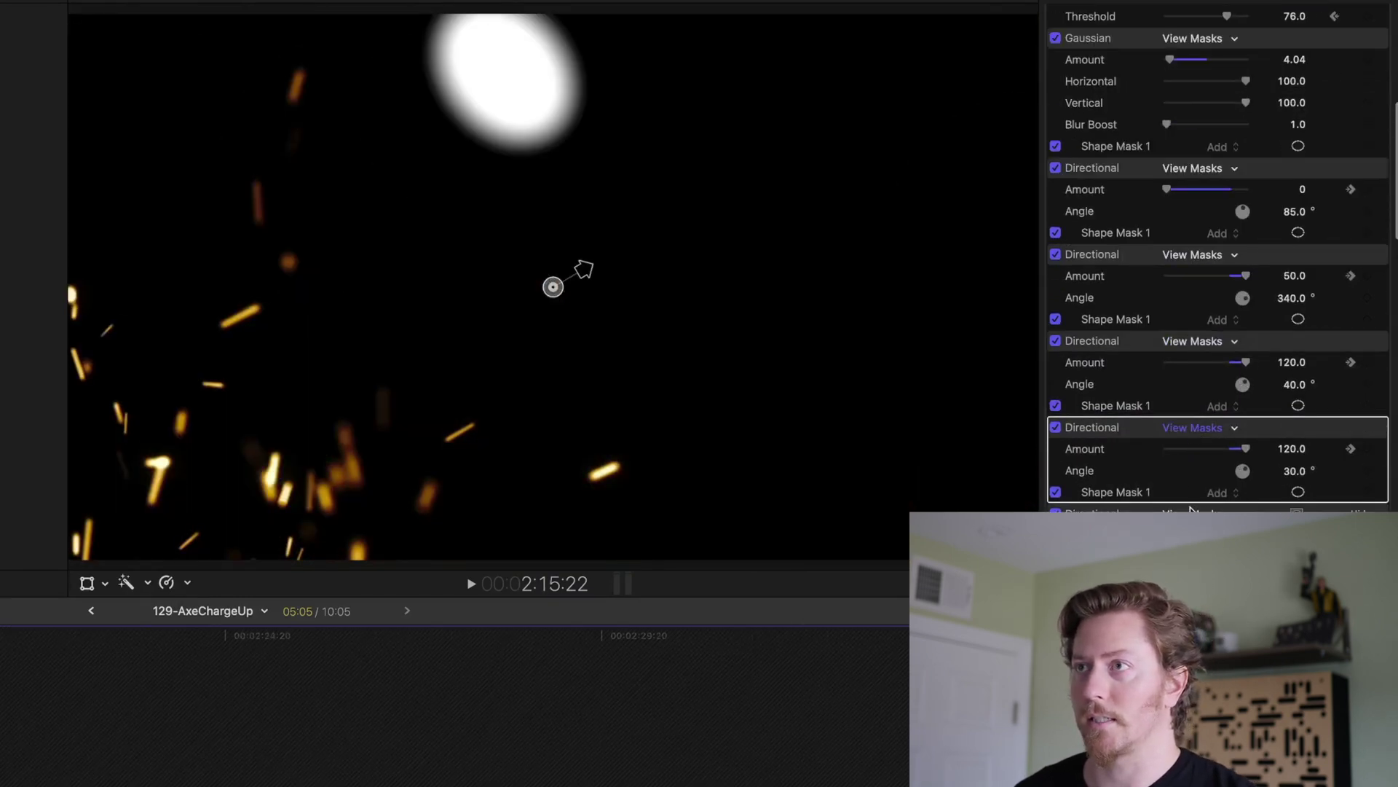
scroll(1198, 483, down, 3)
click(1198, 495)
scroll(1198, 466, down, 3)
click(1194, 448)
Step through the axe swing from 2:16:20 to 2:18:06 and examine how the keyframed Directional blur amounts follow the motion
key(space)
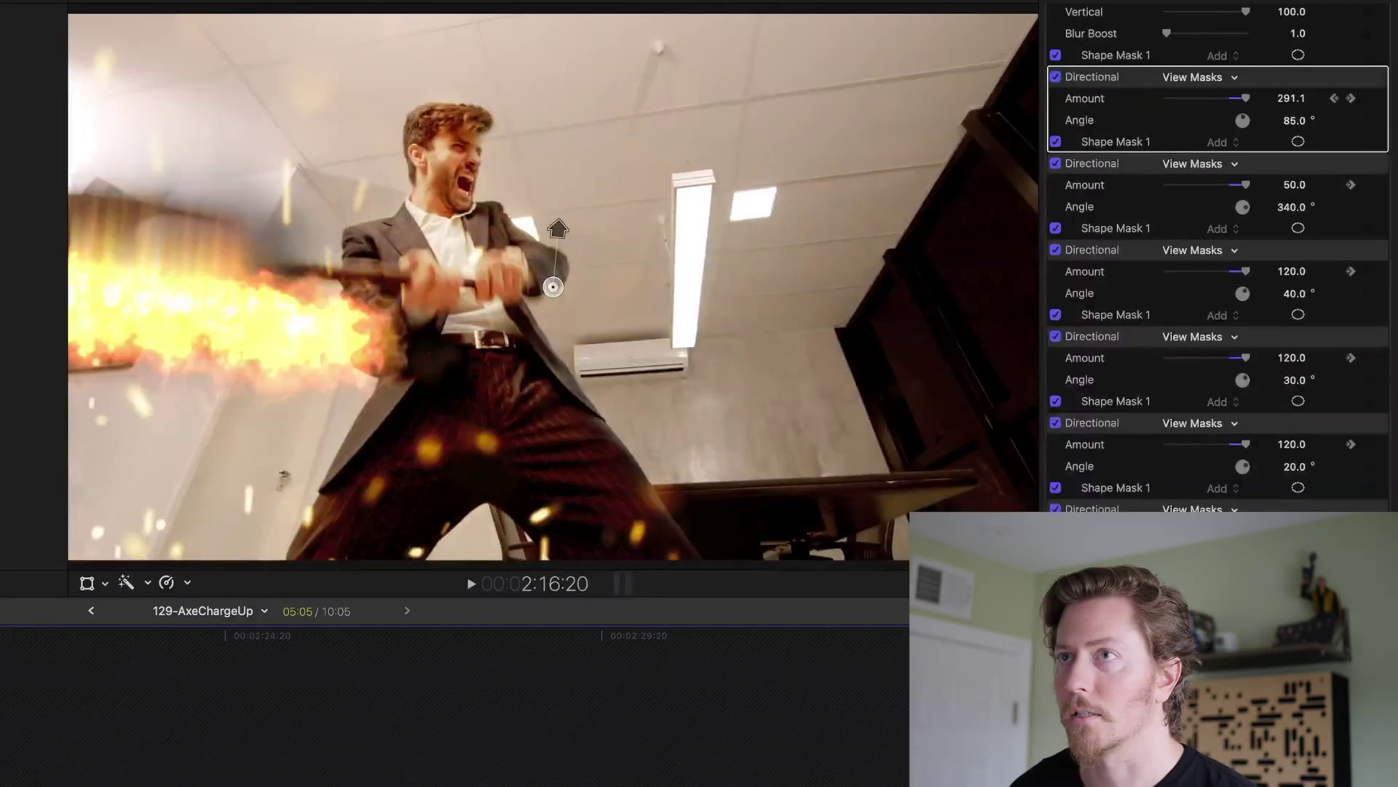
key(Right)
key(Right)
key(Right)
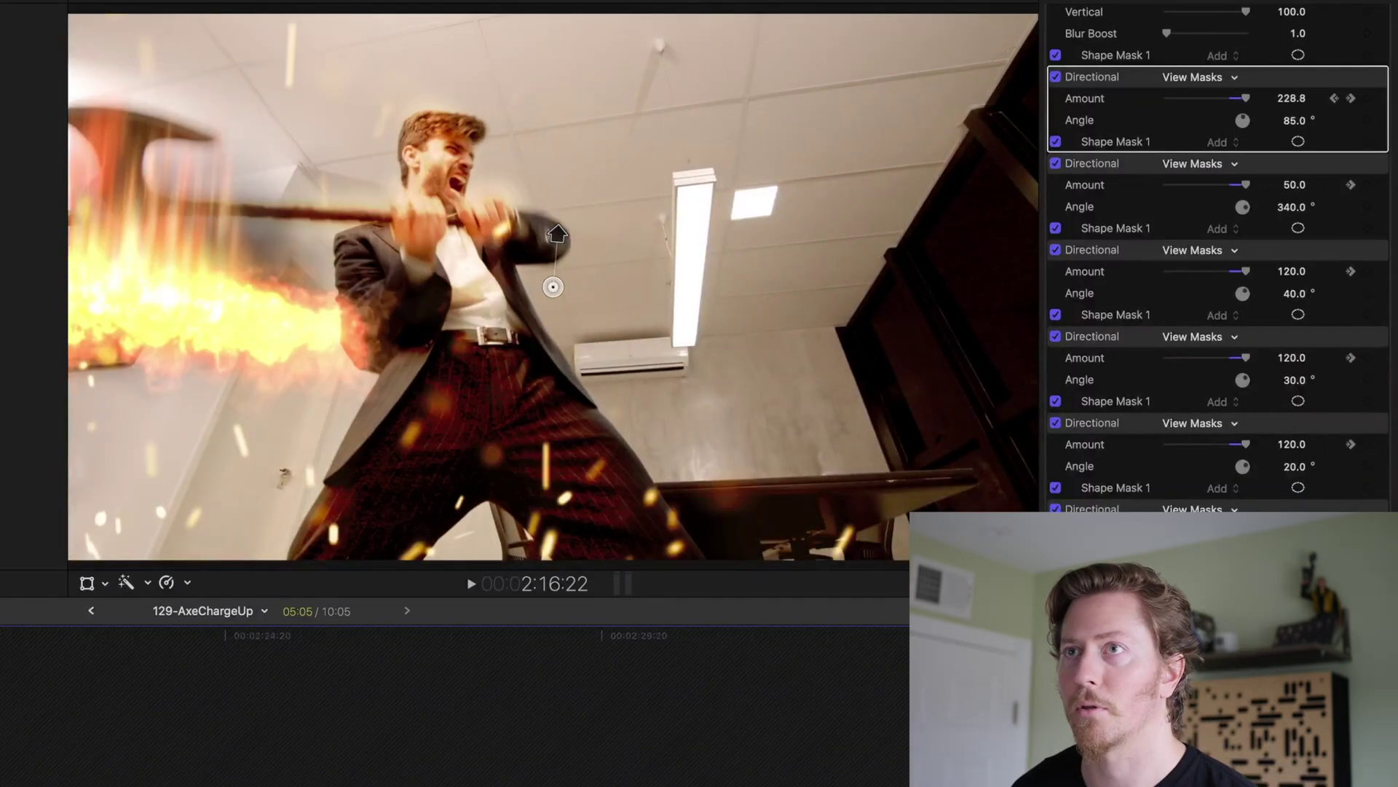
key(Right)
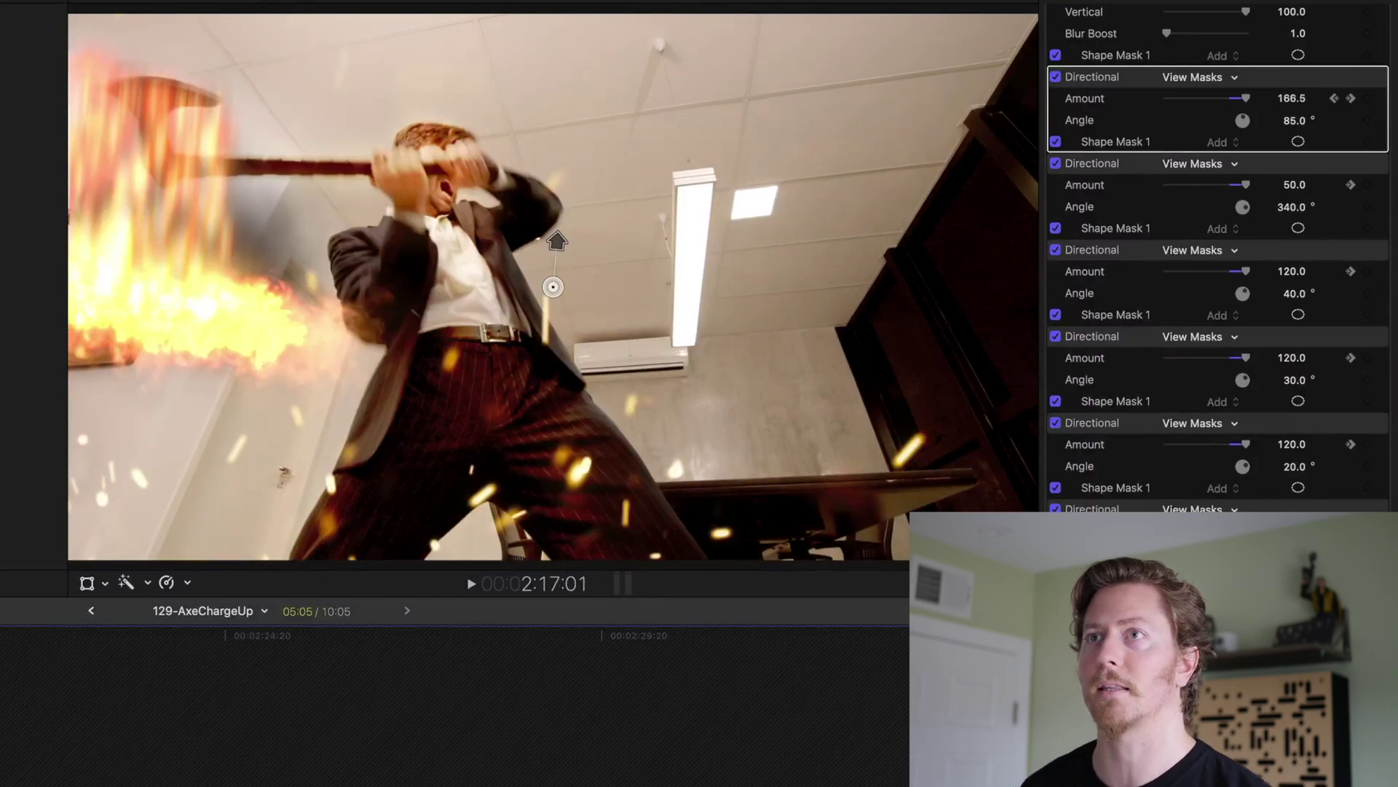
key(Right)
key(Right)
key(Right)
key(Right)
key(Right)
key(Right)
key(Right)
key(Right)
key(Right)
key(Right)
key(Right)
key(Right)
key(Right)
key(Right)
key(Right)
key(Right)
key(Right)
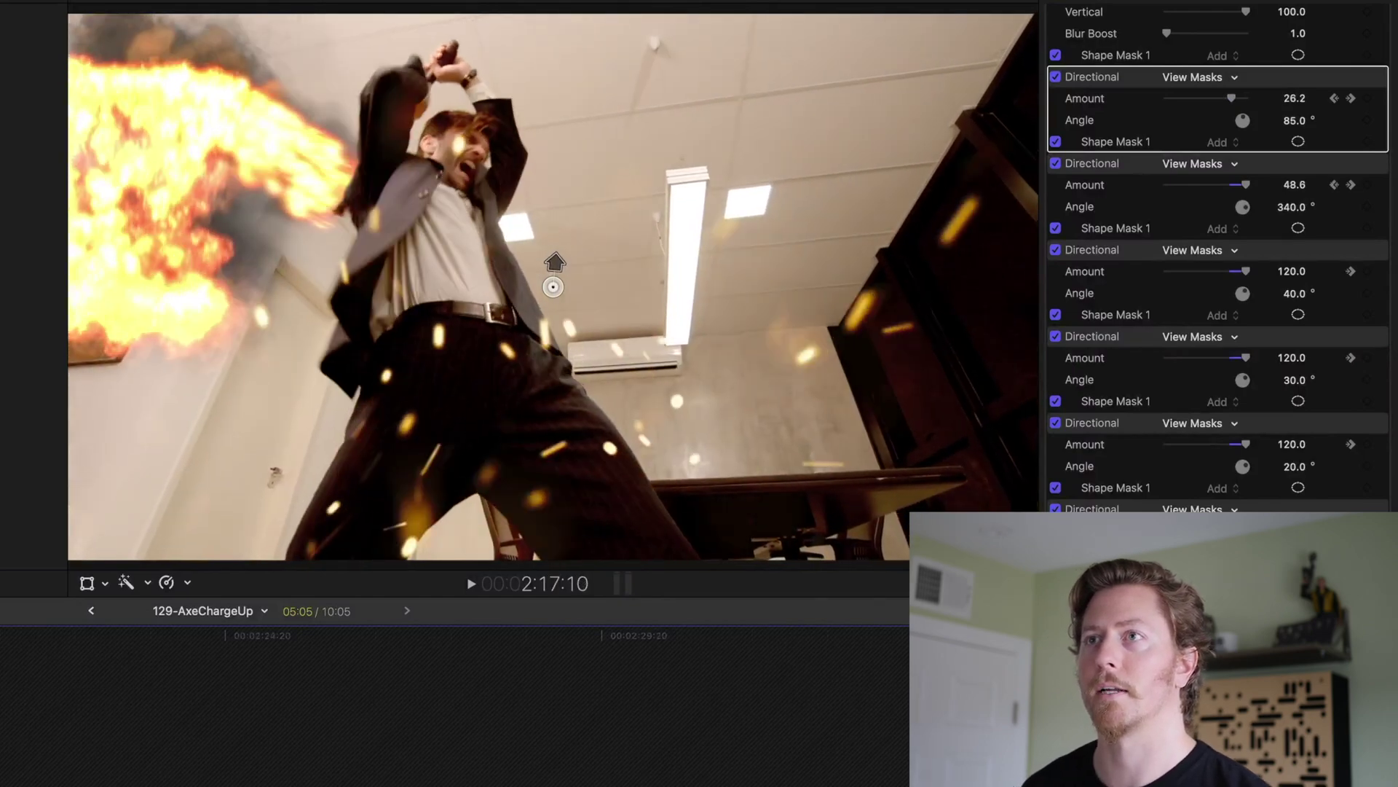
key(Right)
key(Right)
key(Right)
key(Right)
key(Right)
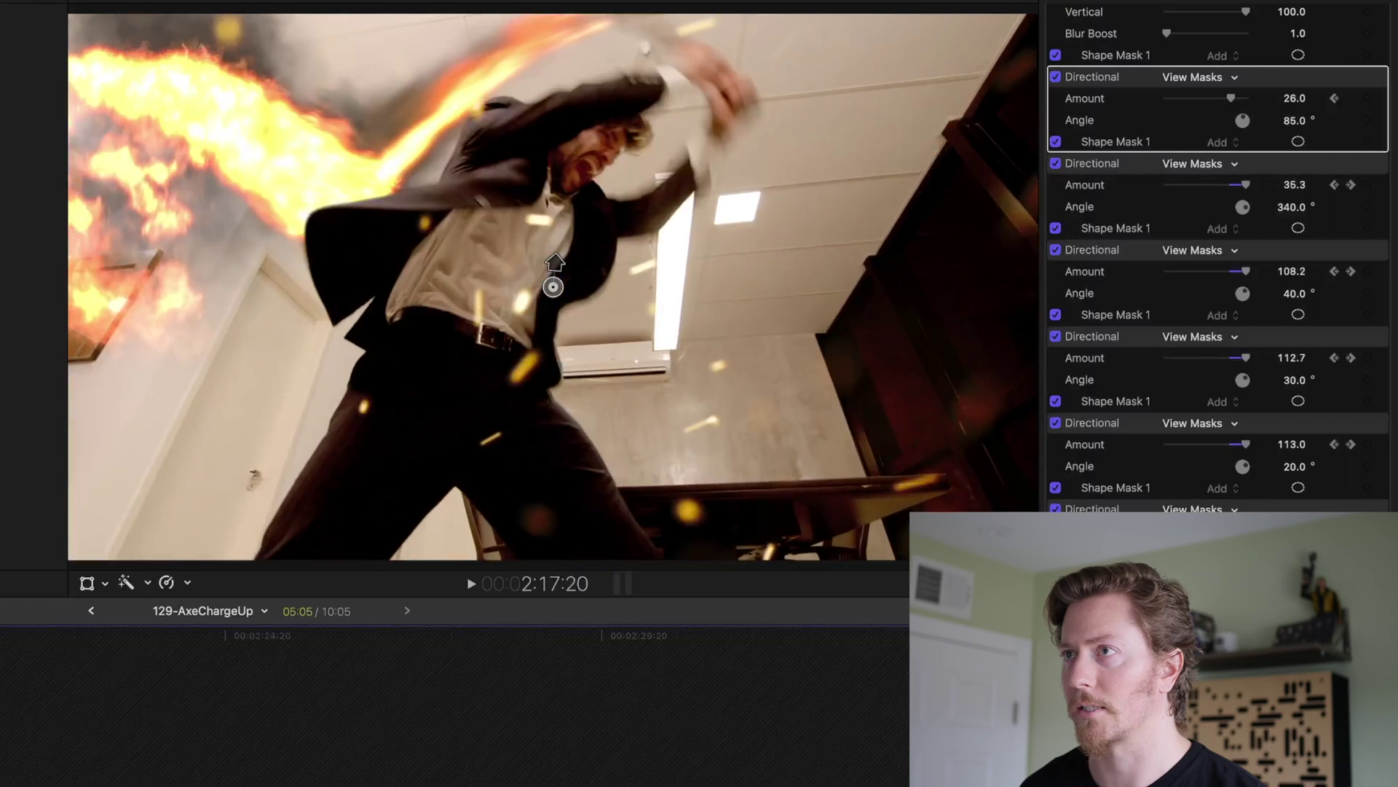
key(Up)
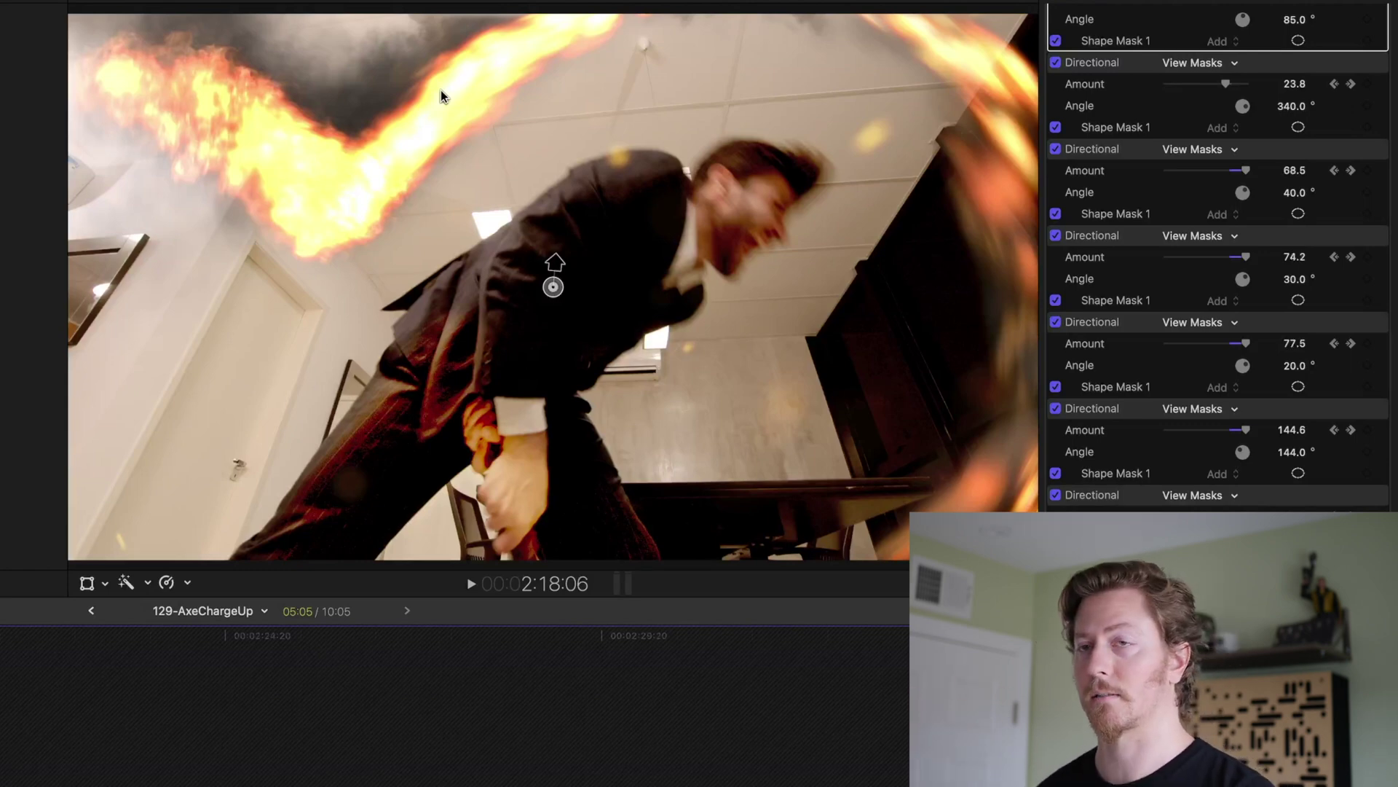
key(space)
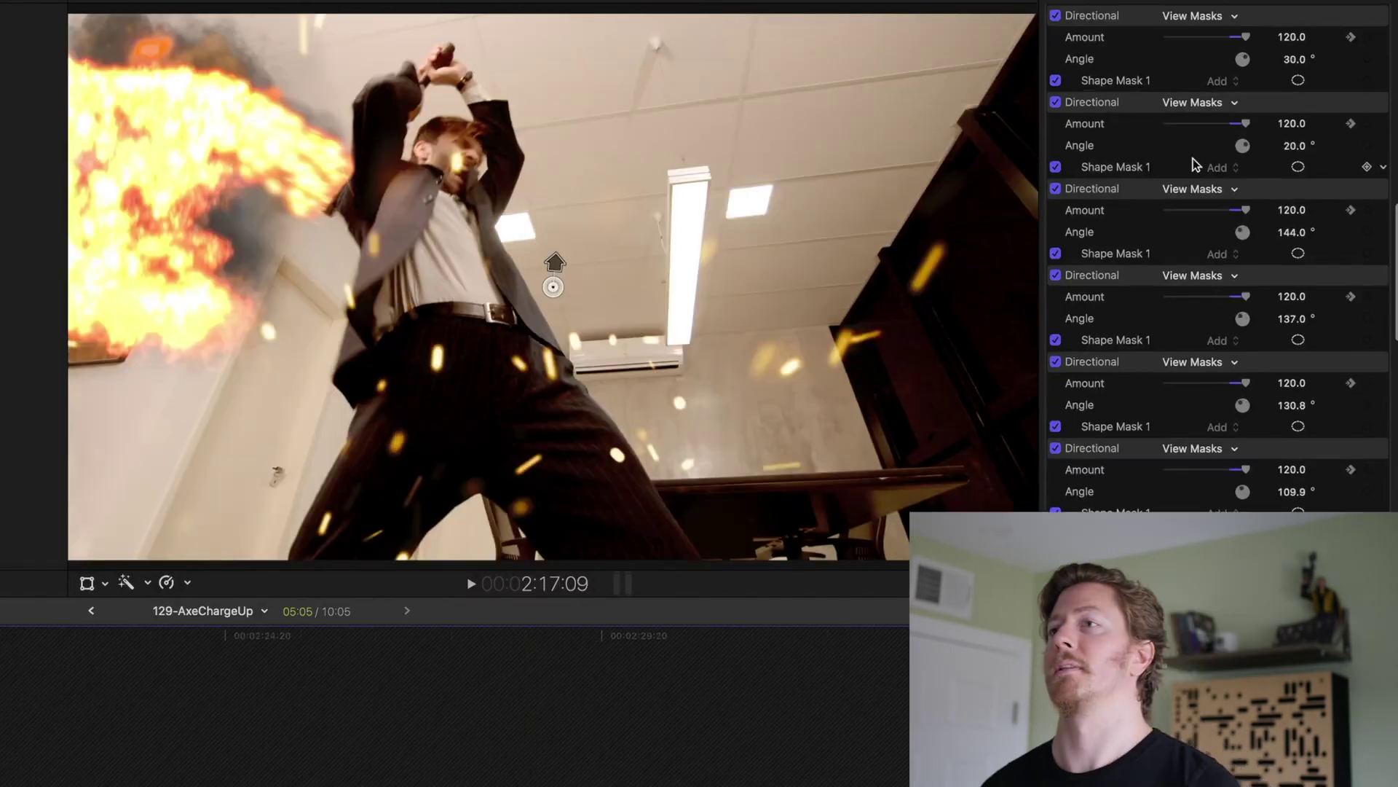
Select the Draw Mask below the Directional blurs and step back to 2:16:19 to inspect its starting shape
scroll(1195, 156, down, 5)
click(1135, 287)
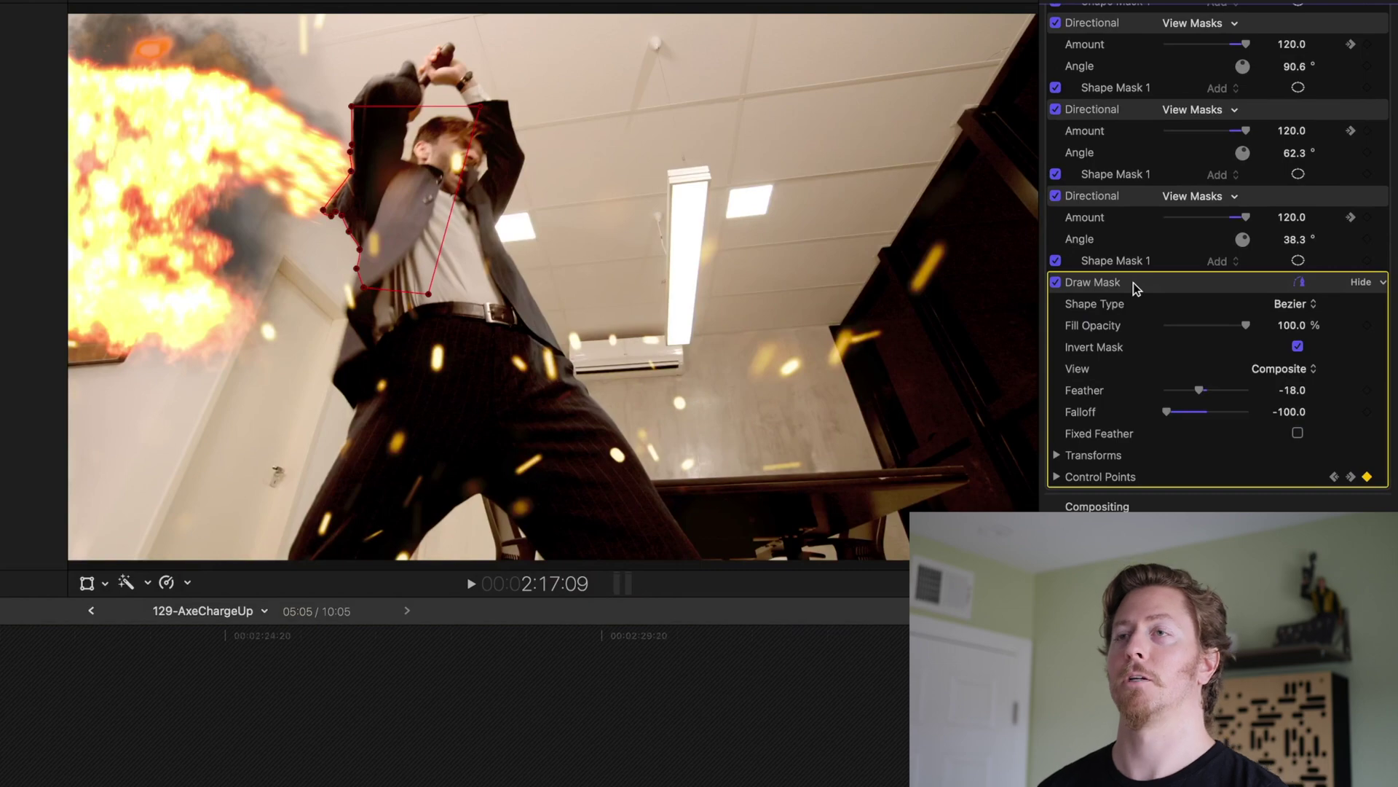
key(Left)
key(Left)
key(Left)
key(Left)
key(Left)
key(Left)
key(Left)
key(Left)
key(Left)
key(Left)
key(Left)
key(Left)
key(Left)
key(Left)
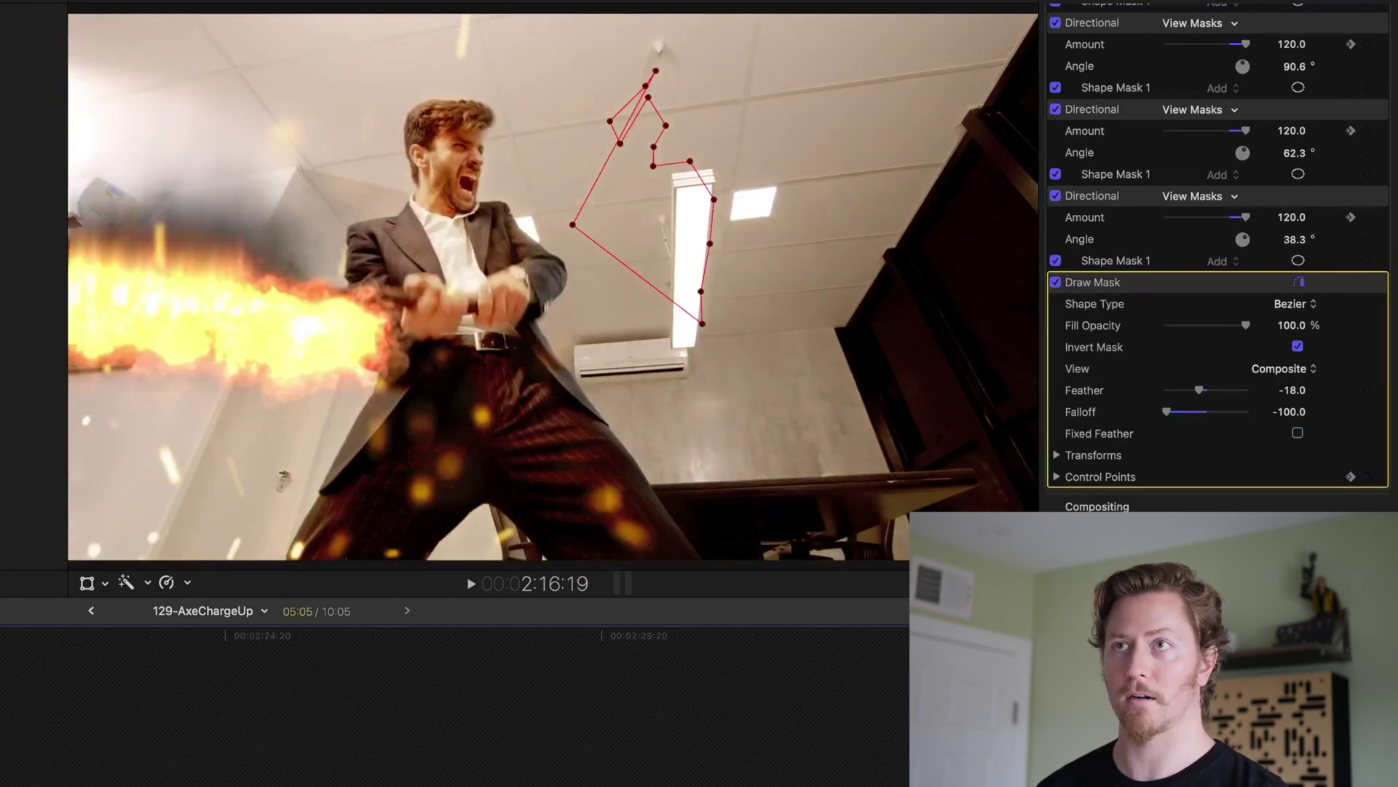
Examine frame by frame how the Draw Mask's keyframed control points follow the actor's arm and jacket through the swing
key(Right)
key(Right)
key(Right)
key(Right)
key(Right)
key(Right)
key(Right)
key(Right)
key(Right)
key(Right)
key(Right)
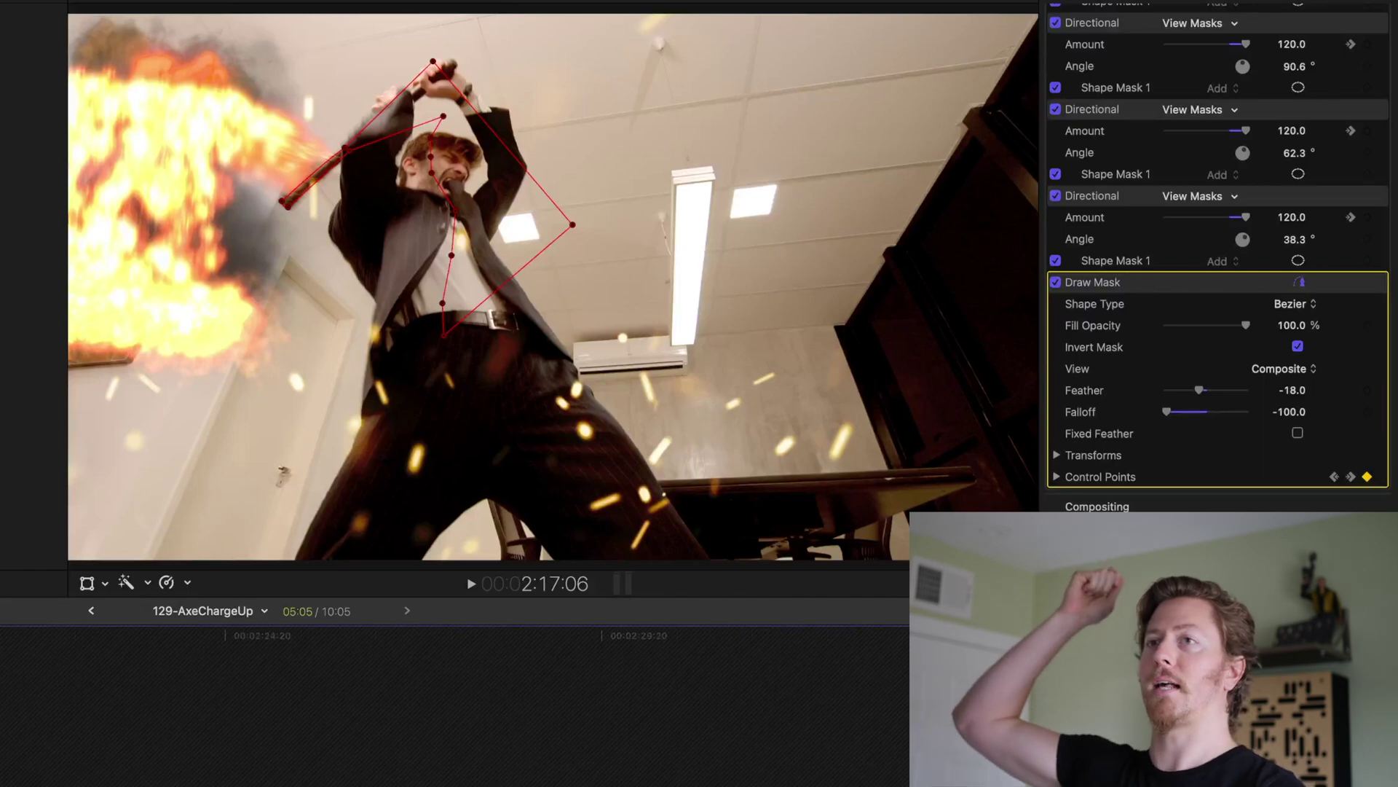
key(Right)
key(Right)
key(Right)
key(Right)
key(Right)
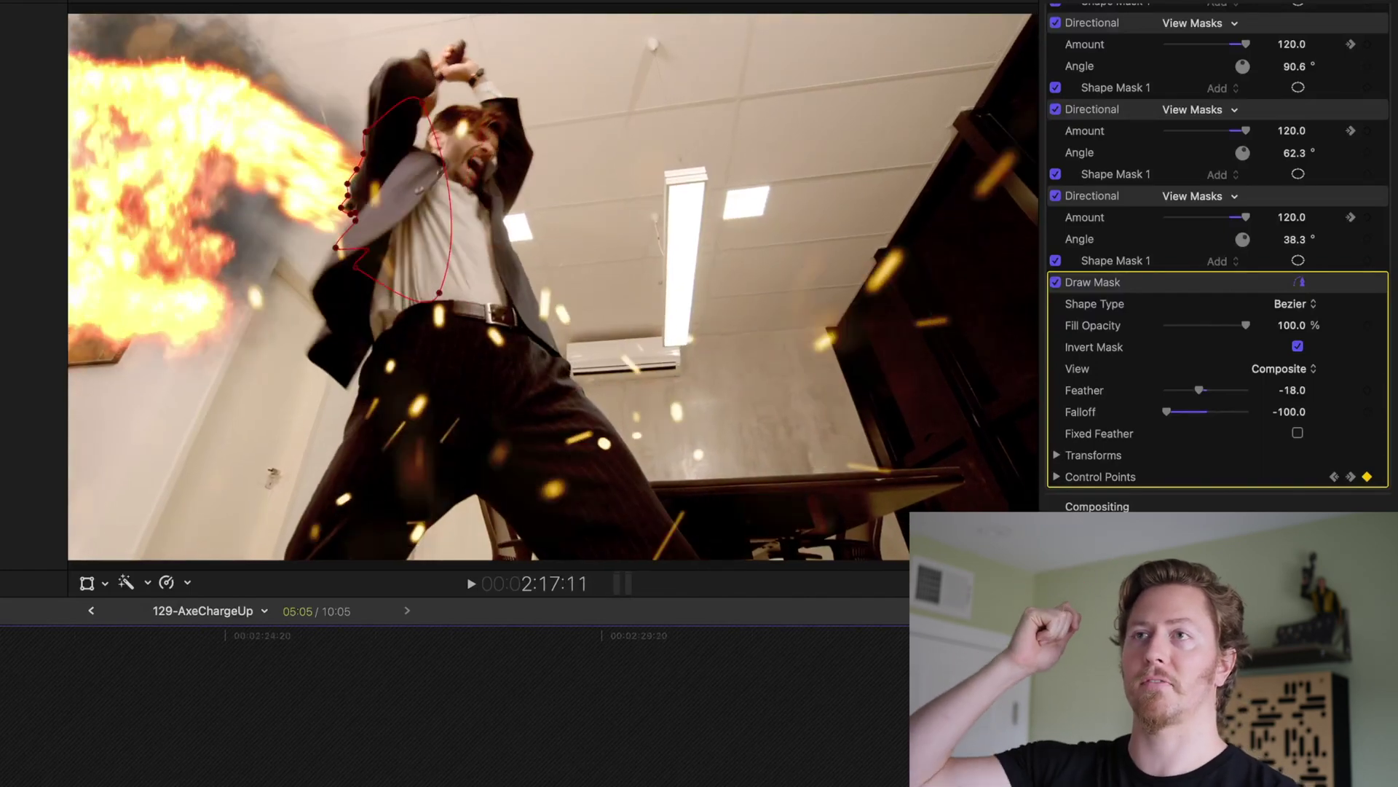
key(Right)
key(Right)
key(Right)
key(Right)
key(Right)
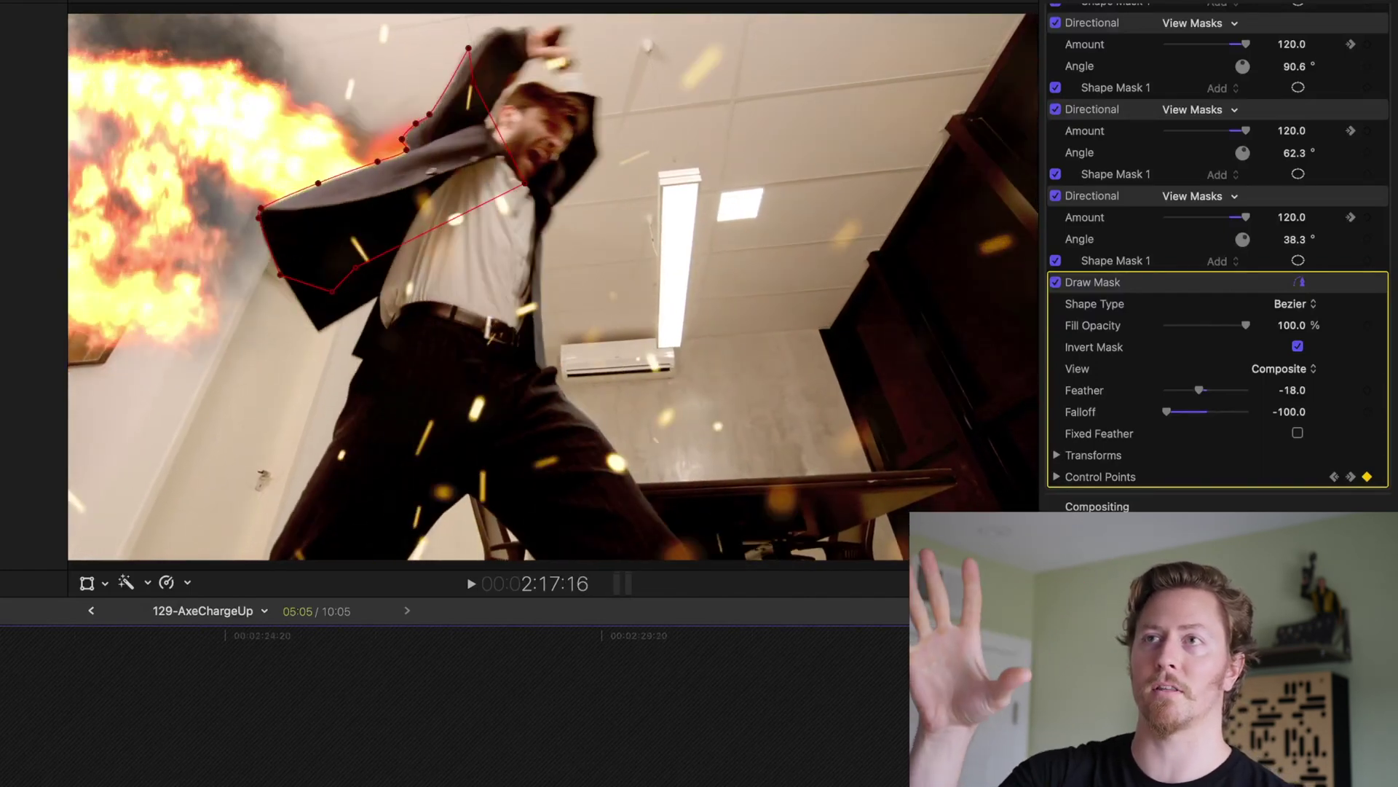
key(Right)
key(Right)
key(Right)
key(Right)
key(Right)
key(Right)
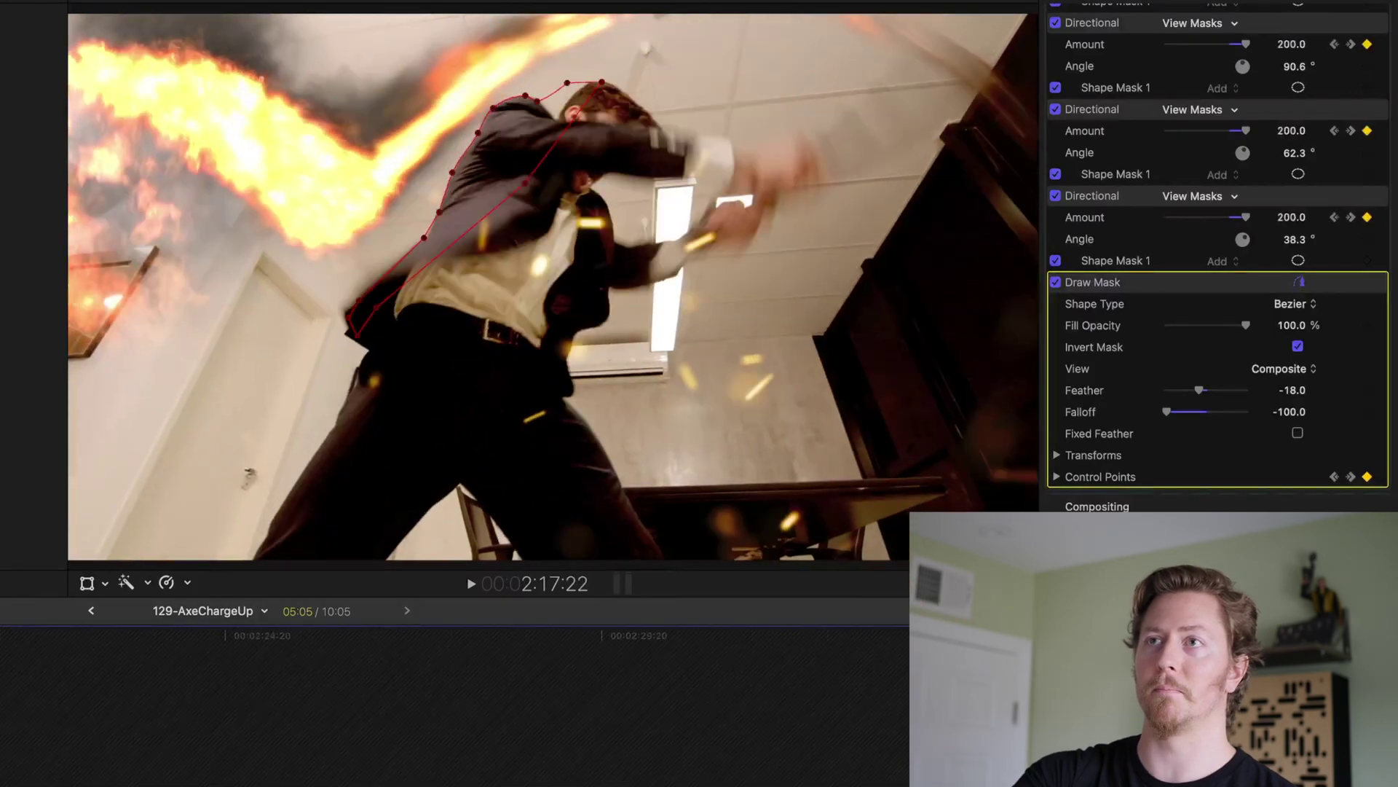
key(Right)
key(Right)
key(Right)
key(Right)
key(Right)
key(Right)
key(Right)
key(Right)
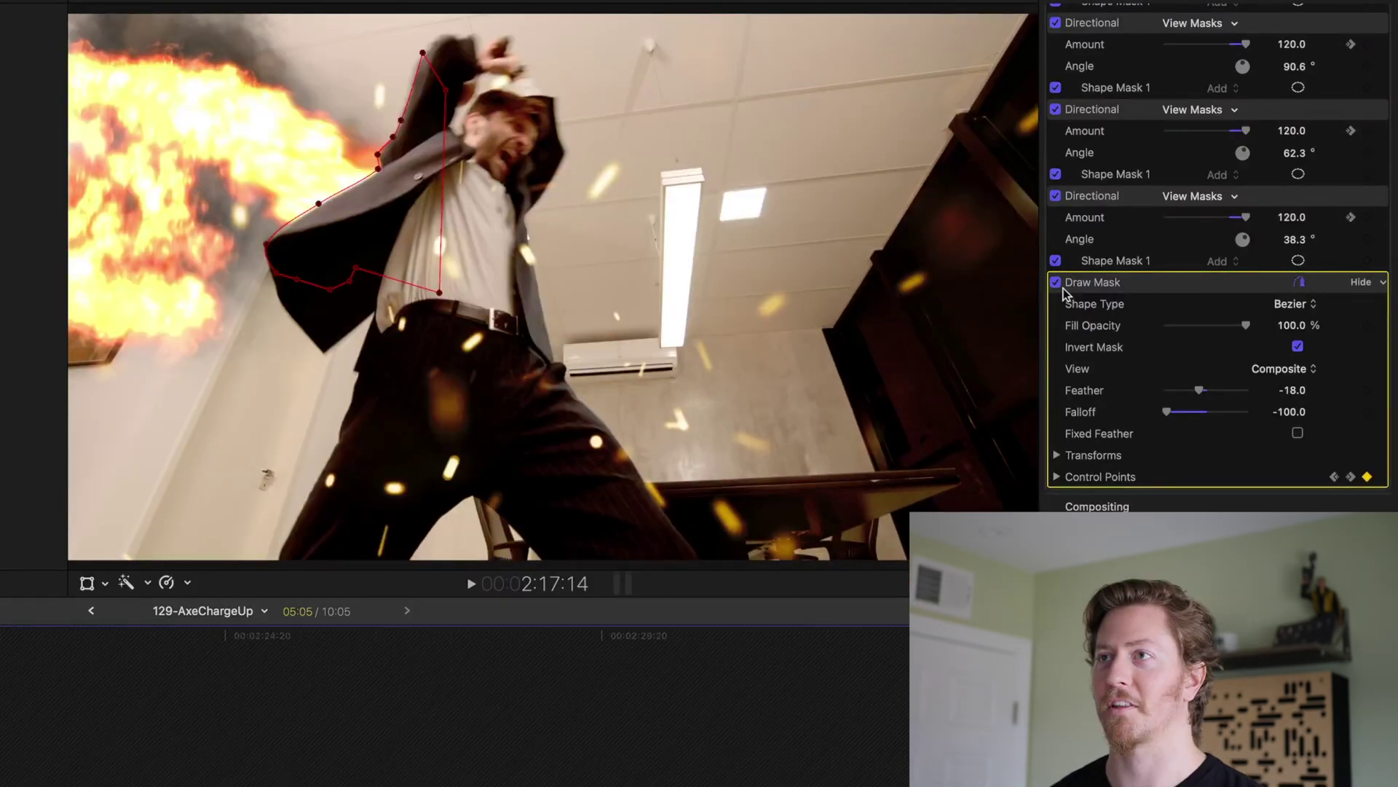
Turn off the Draw Mask, compare the swing frames up to 2:18:02 without it, and turn it back on
click(1056, 283)
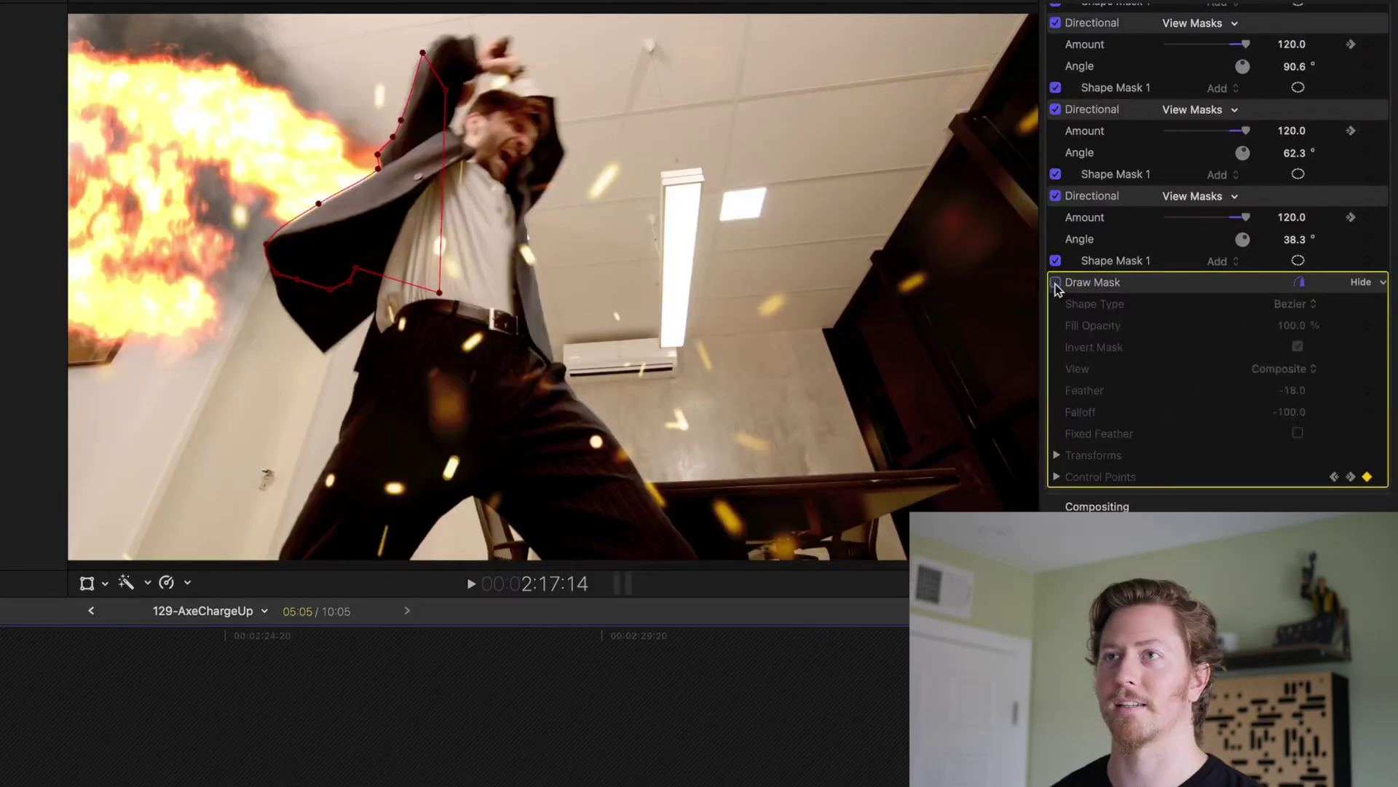
key(Right)
key(Right)
key(Right)
key(Right)
key(Right)
key(Right)
key(Right)
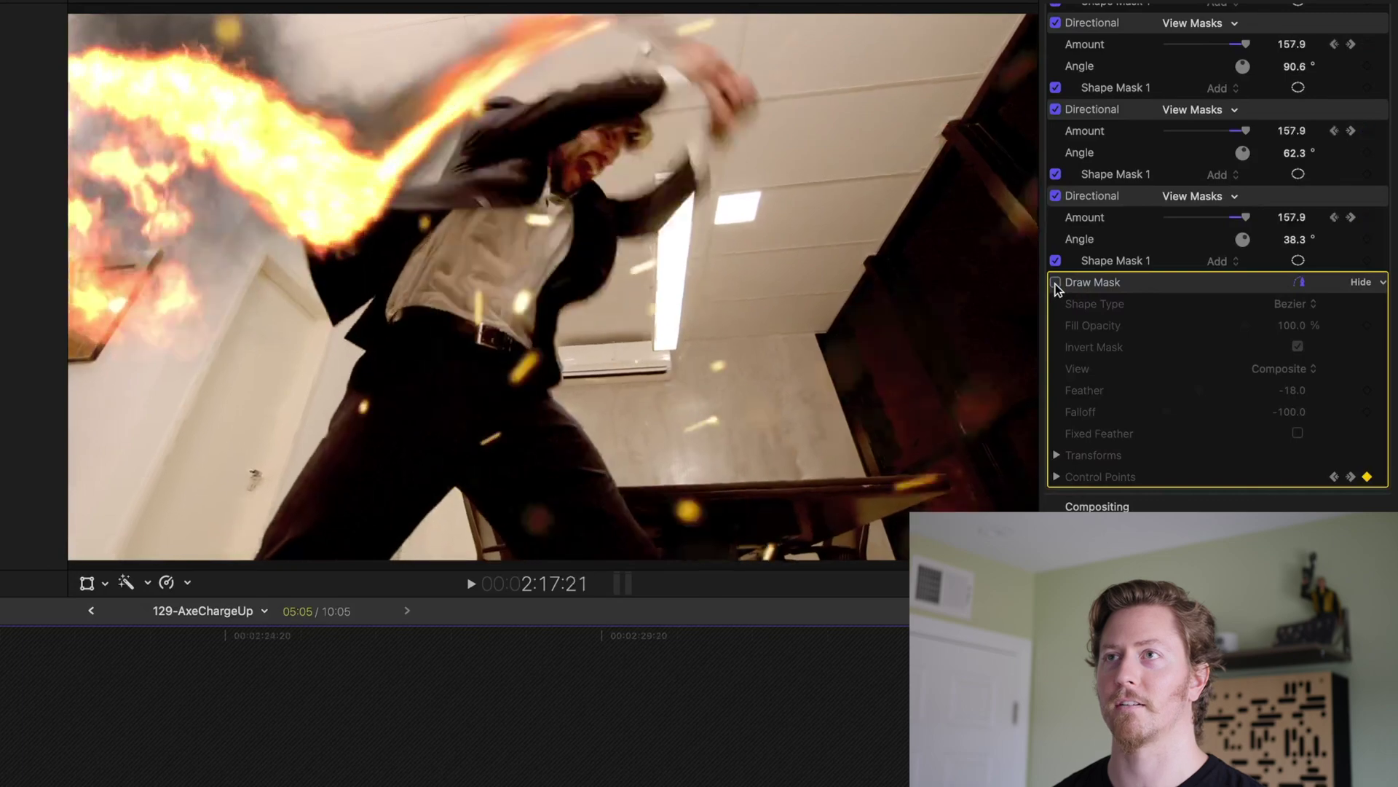
key(Right)
key(Right)
key(Right)
key(Right)
key(Right)
click(1056, 282)
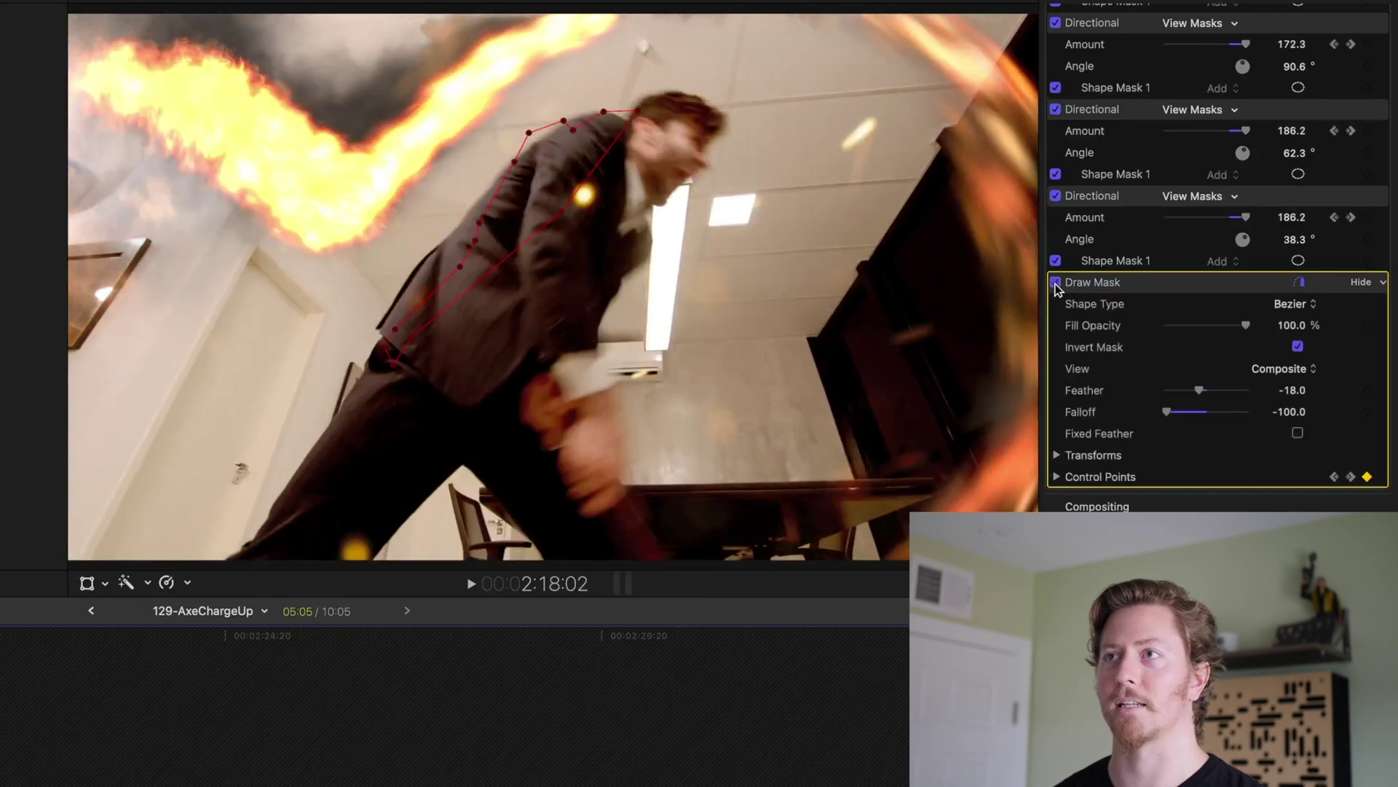
Step back through the swing from 2:18:02 to 2:16:15 with the Draw Mask enabled to review its effect
key(Left)
key(Left)
key(Left)
key(Left)
key(Left)
key(Left)
key(Left)
key(Left)
key(Left)
key(Left)
key(Left)
key(Left)
key(Left)
key(Left)
key(Left)
key(Left)
key(Left)
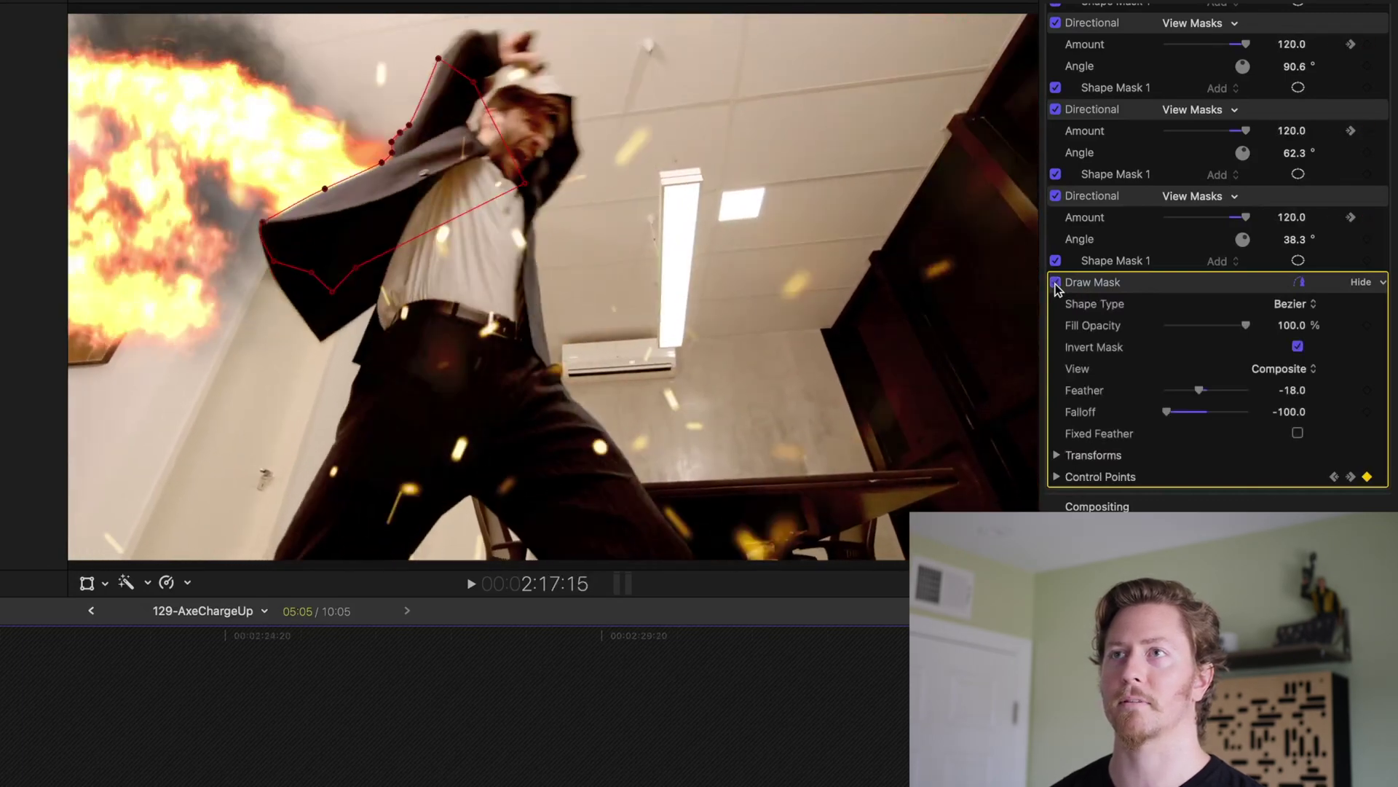
key(Left)
key(Left)
key(Left)
key(Left)
key(Left)
key(Left)
key(Left)
key(Left)
key(Left)
key(Left)
key(Left)
key(Left)
key(Left)
key(Left)
key(Left)
key(Left)
key(Left)
key(Left)
key(Left)
key(Left)
key(Left)
key(Left)
key(Left)
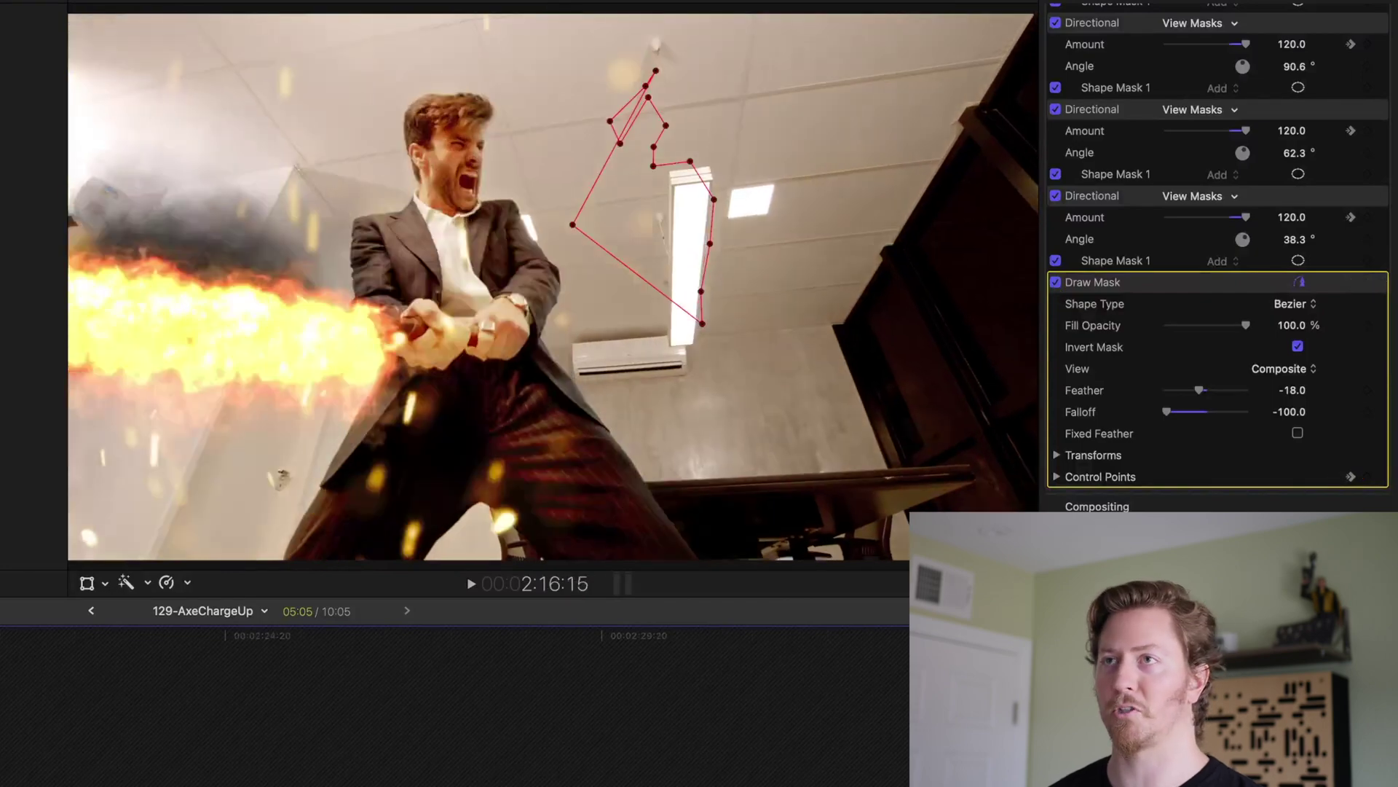
Step frame by frame through the swing from 2:16:15 to 2:18:08 to review how the Draw Mask moves
key(Right)
key(Right)
key(Right)
key(Right)
key(Right)
key(Right)
key(Right)
key(Right)
key(Right)
key(Right)
key(Right)
key(Right)
key(Right)
key(Right)
key(Right)
key(Right)
key(Right)
key(Right)
key(Right)
key(Right)
key(Left)
key(Left)
key(Left)
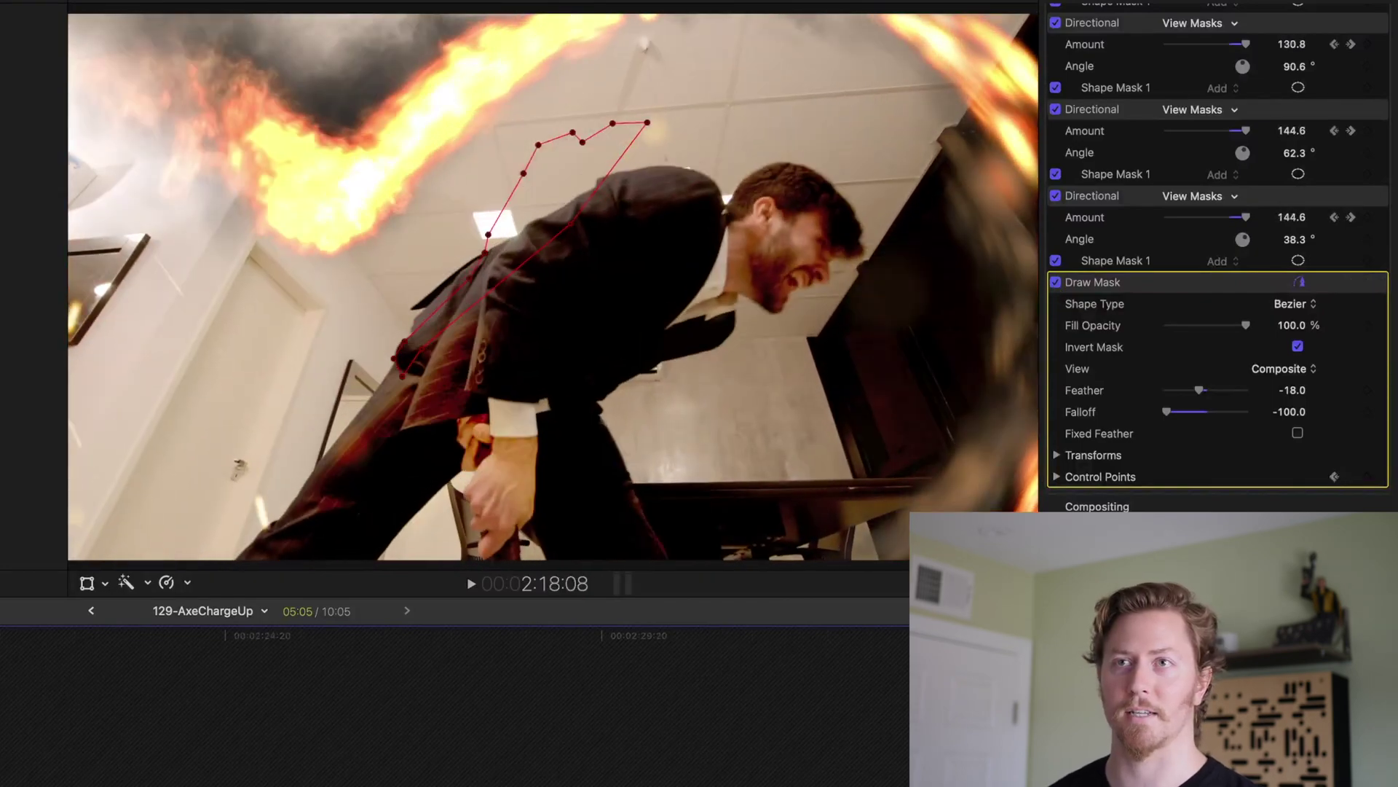
key(Right)
key(Right)
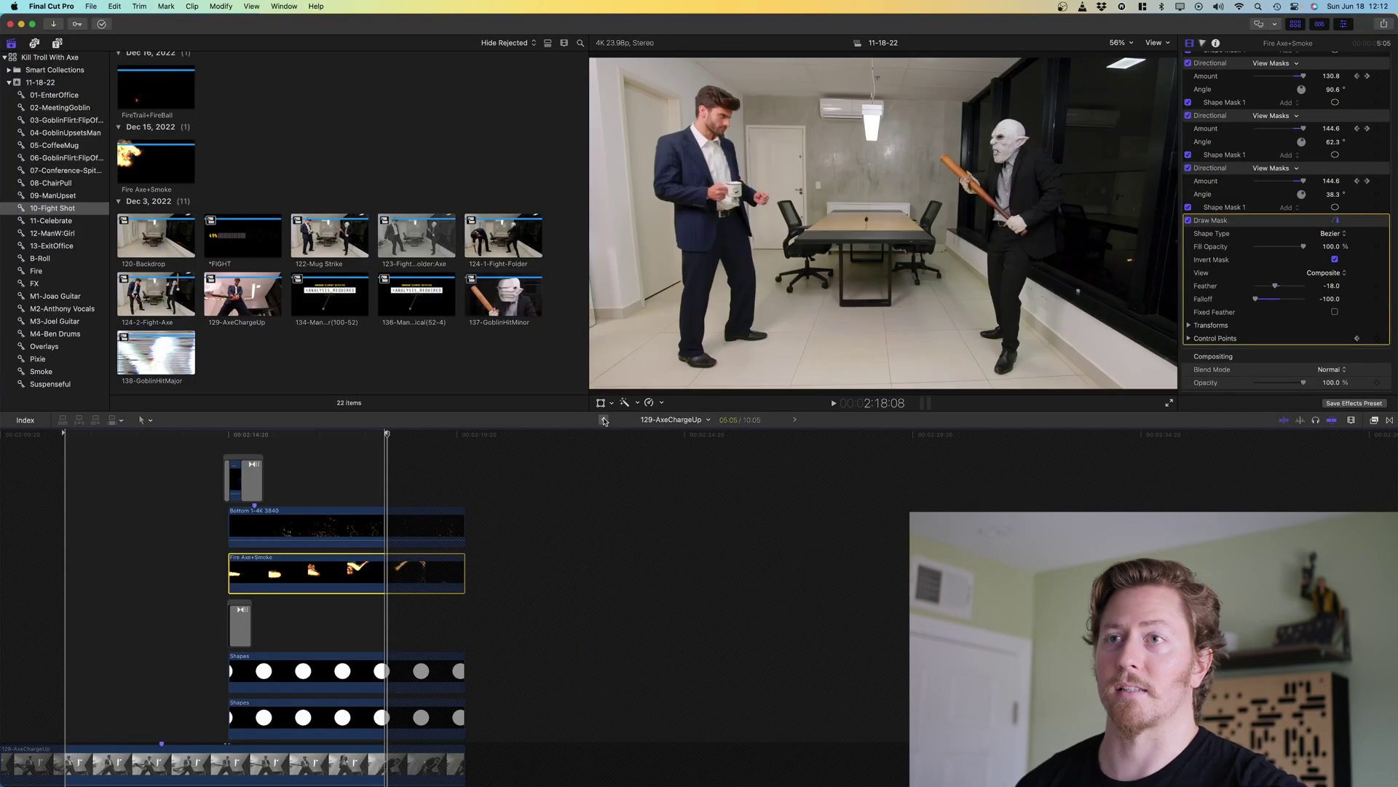
Return to the *FIGHT timeline, open the 124-2-Fight-Axe compound clip and select its FireTrail+FireBall clip to inspect its effects
click(604, 419)
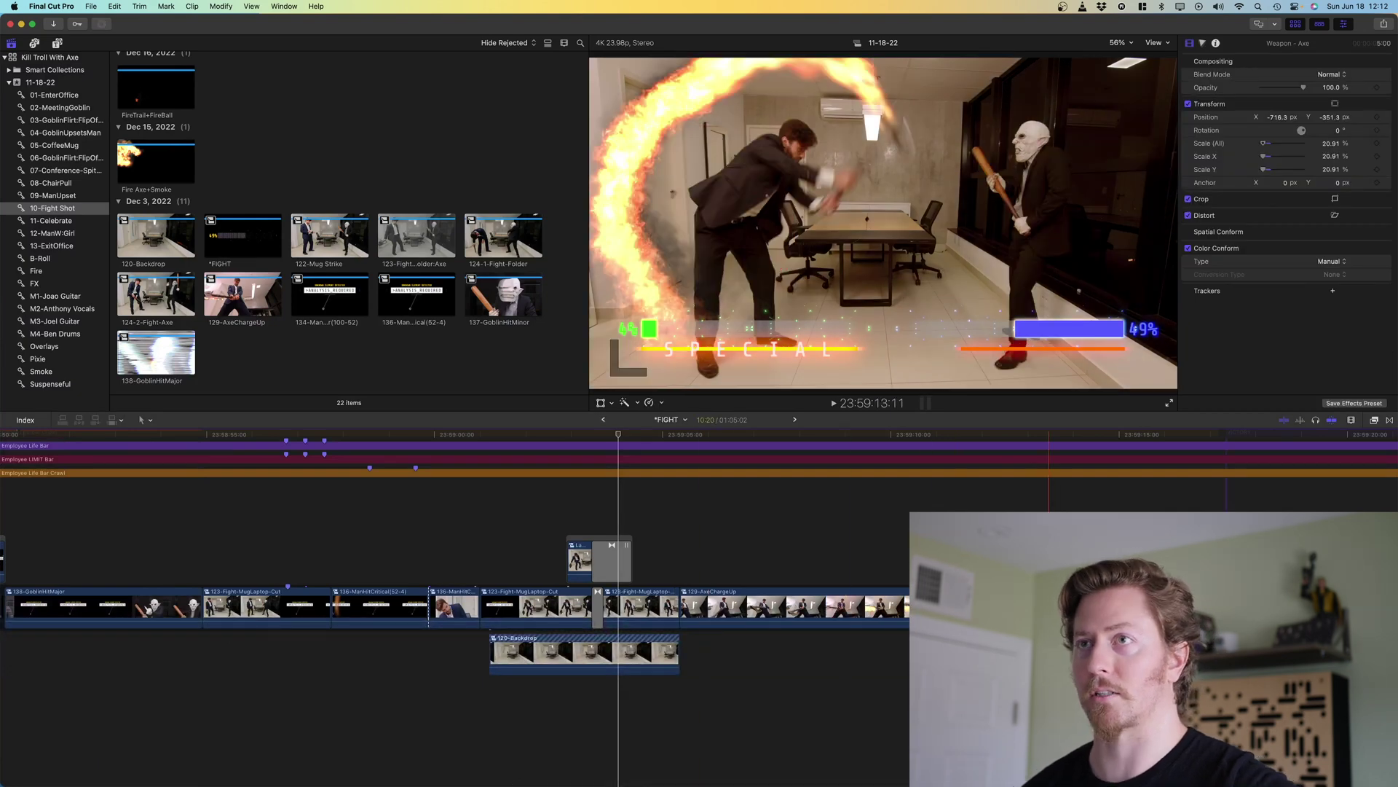
double_click(704, 601)
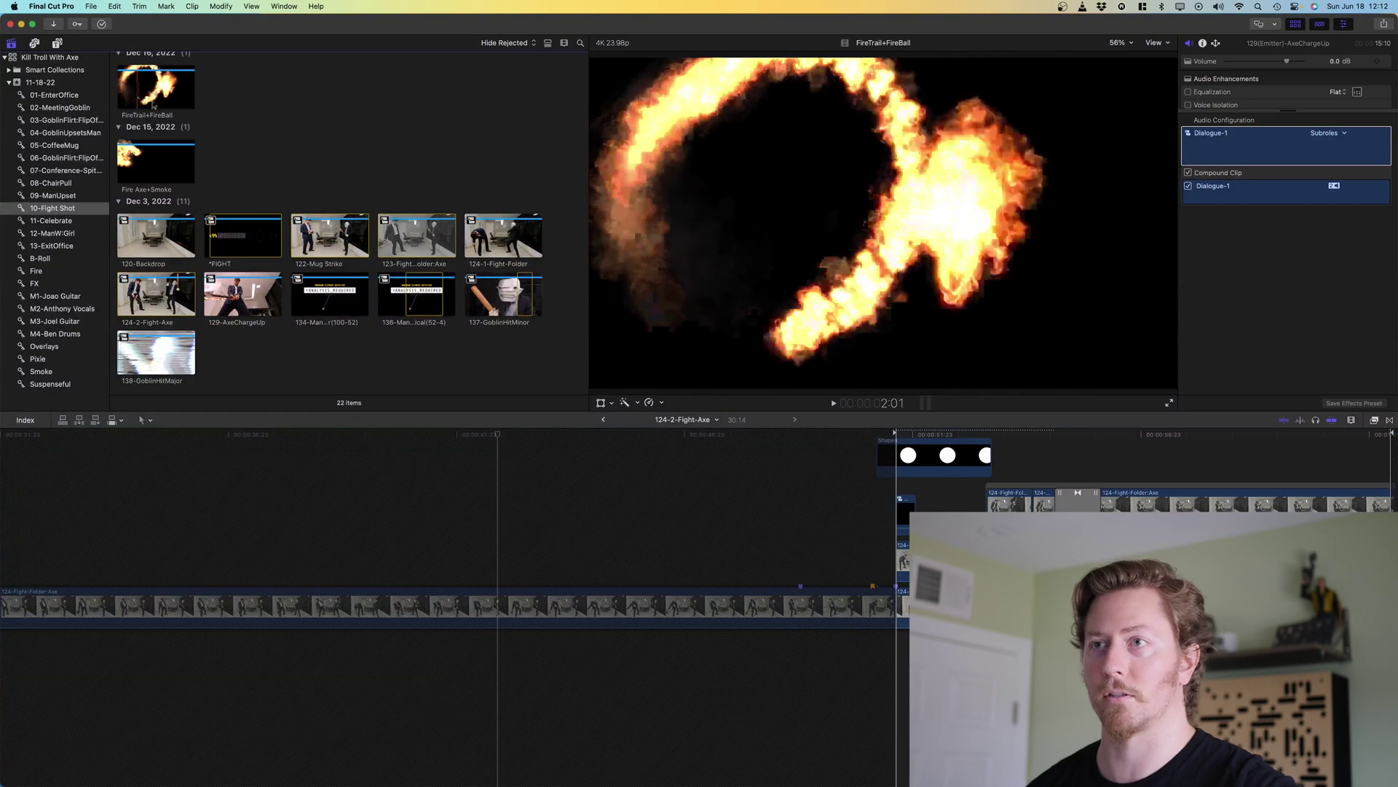
scroll(725, 577, right, 10)
scroll(725, 577, up, 4)
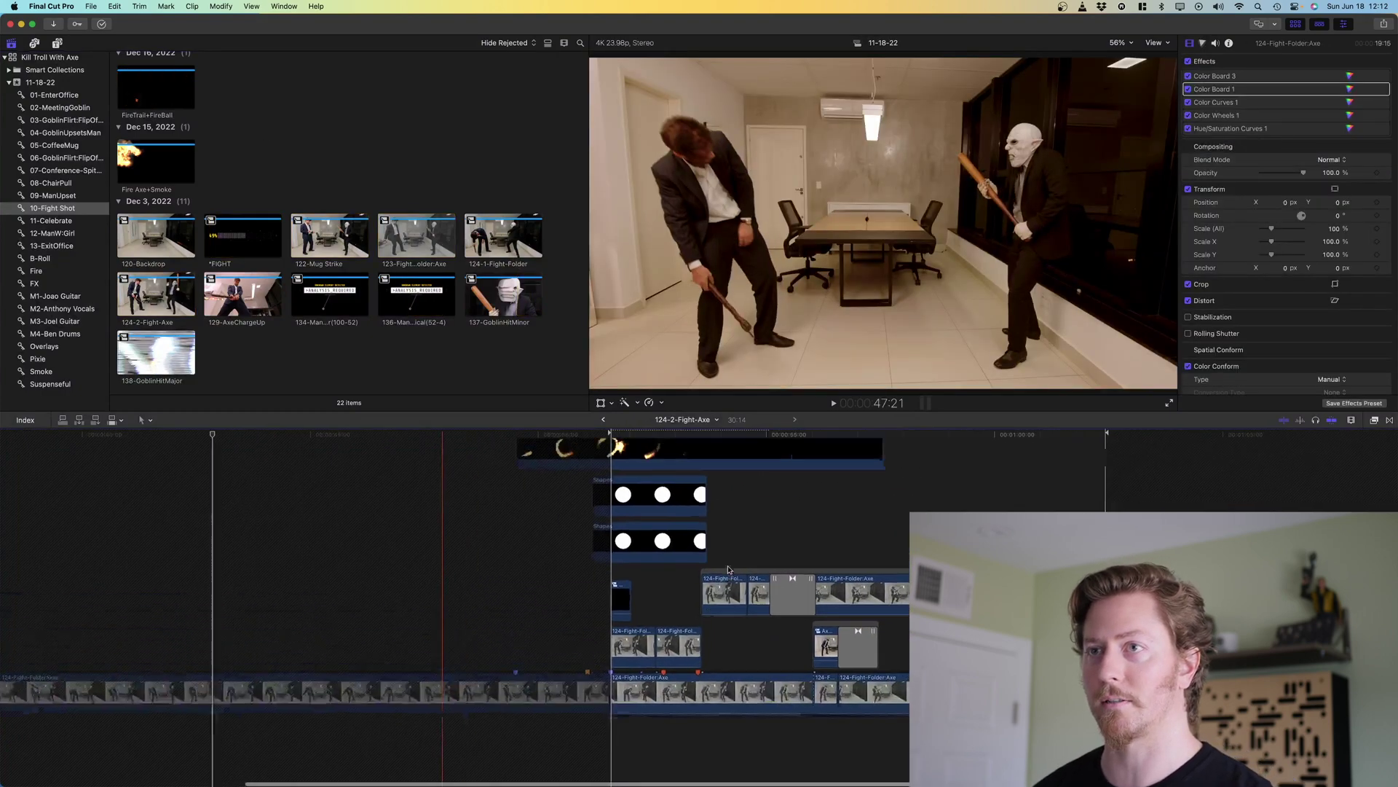
click(618, 488)
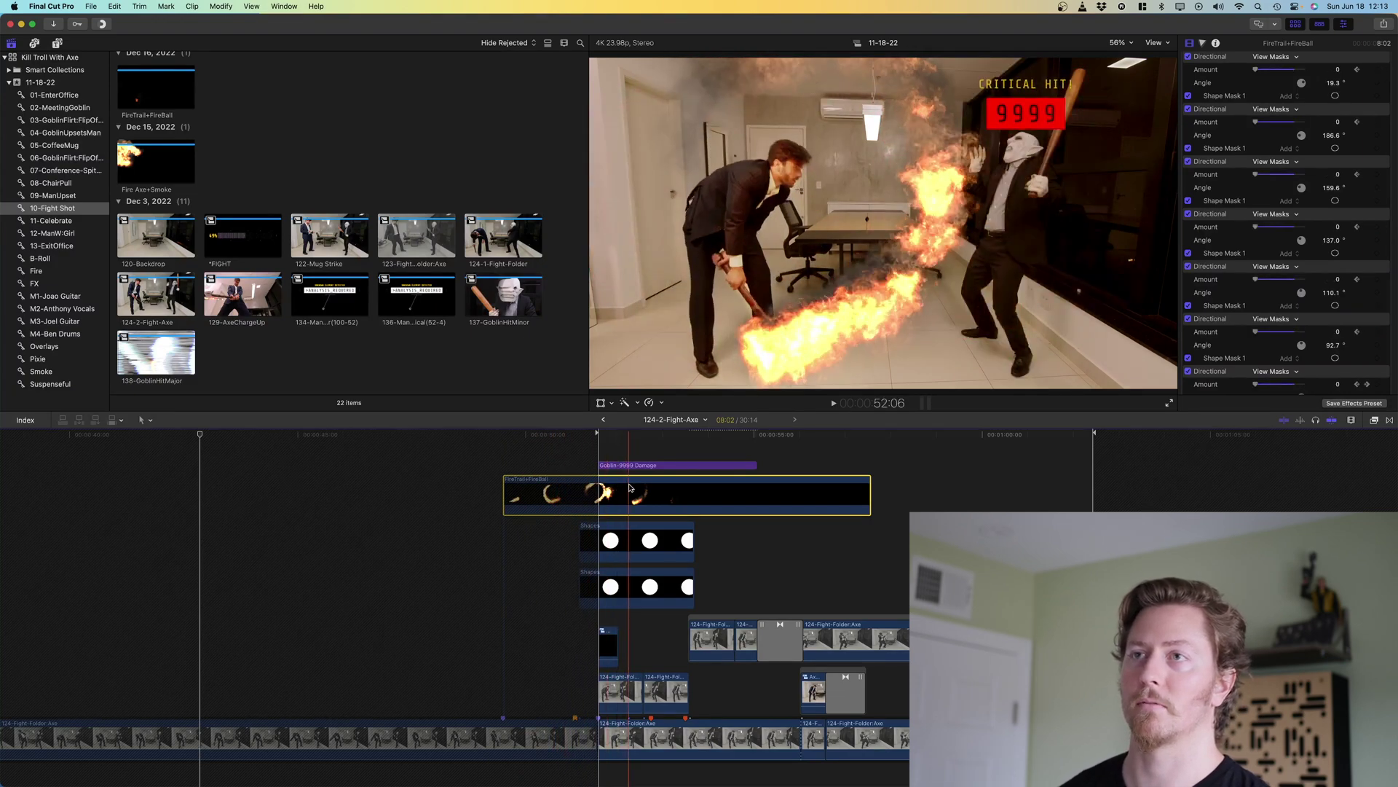
Select the upper Shapes clip and play from 52:10 to review its Aged Film and Draw Mask light effect
click(642, 539)
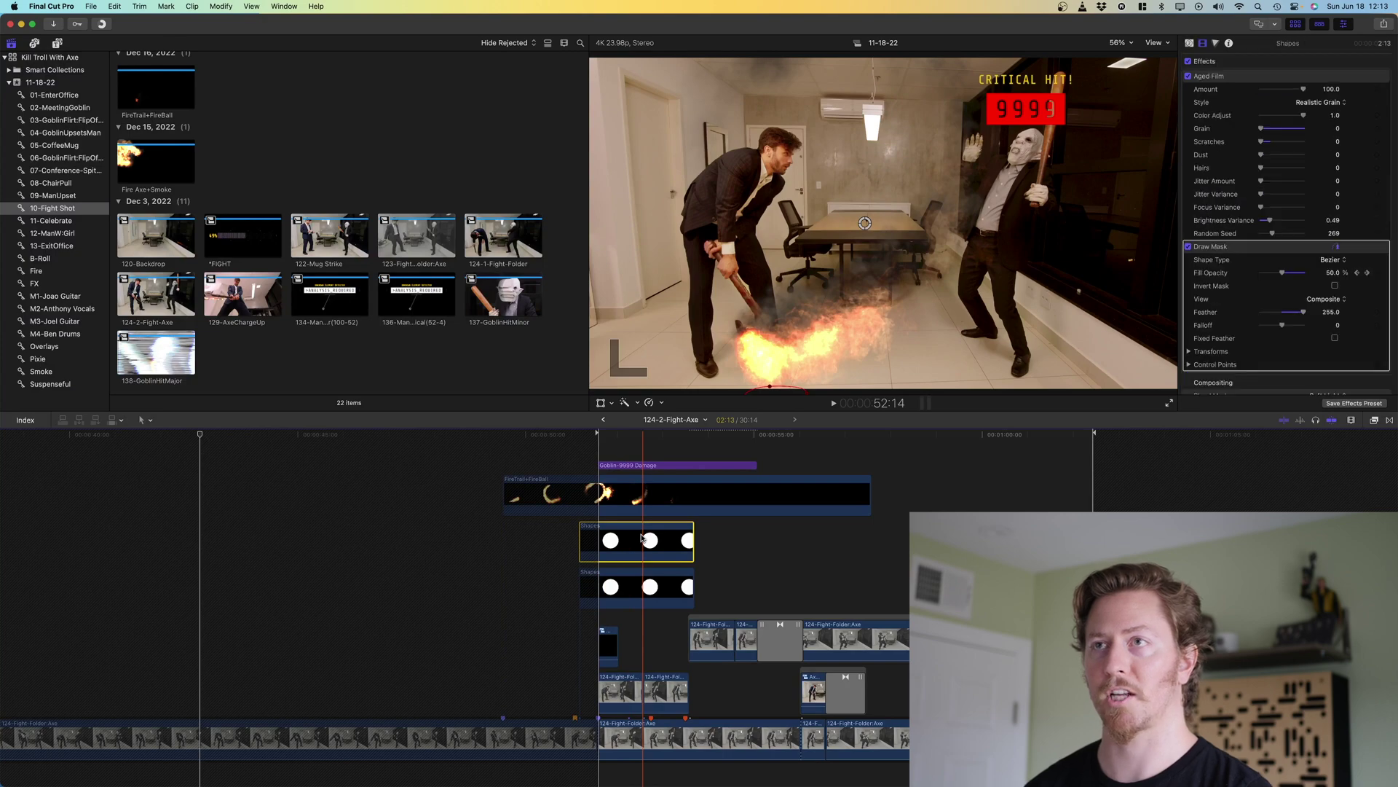
click(635, 539)
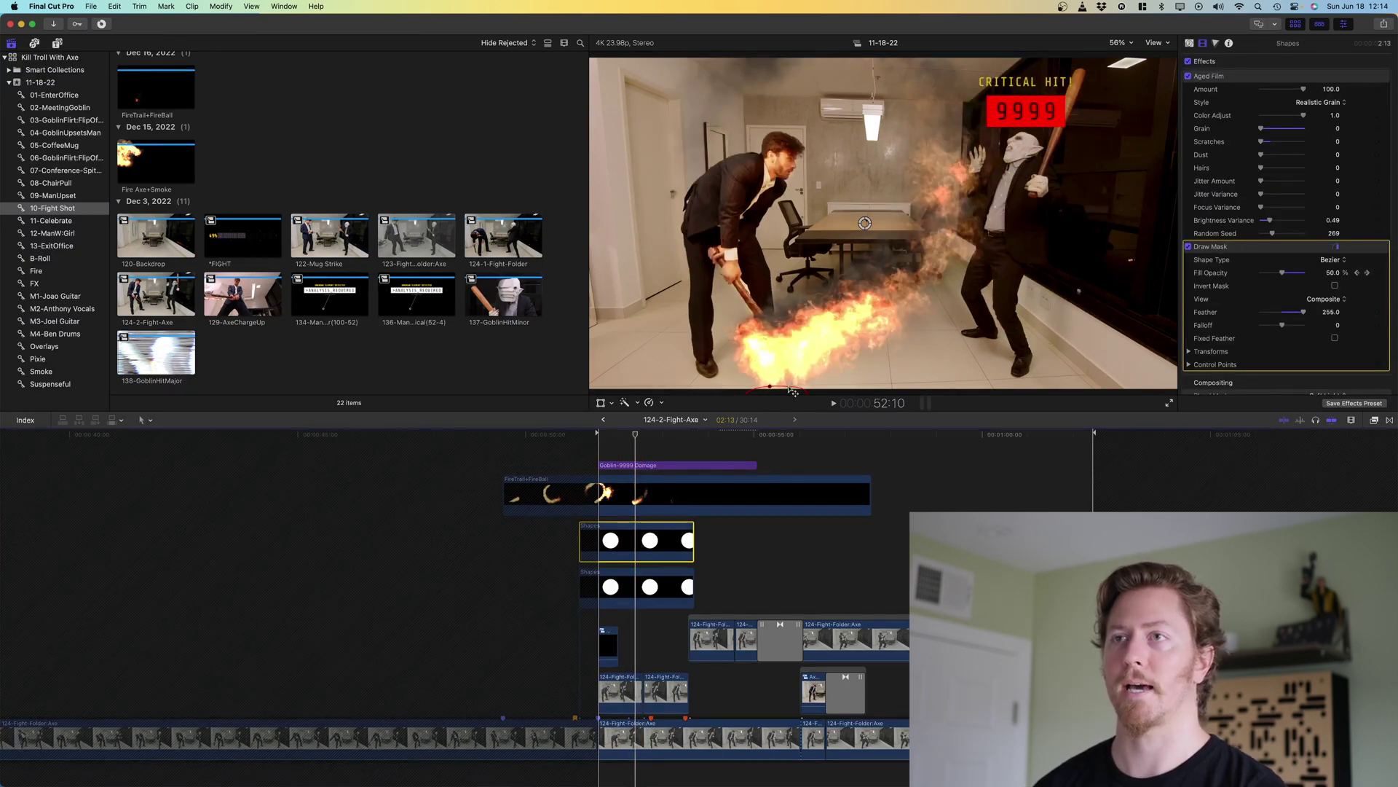
key(space)
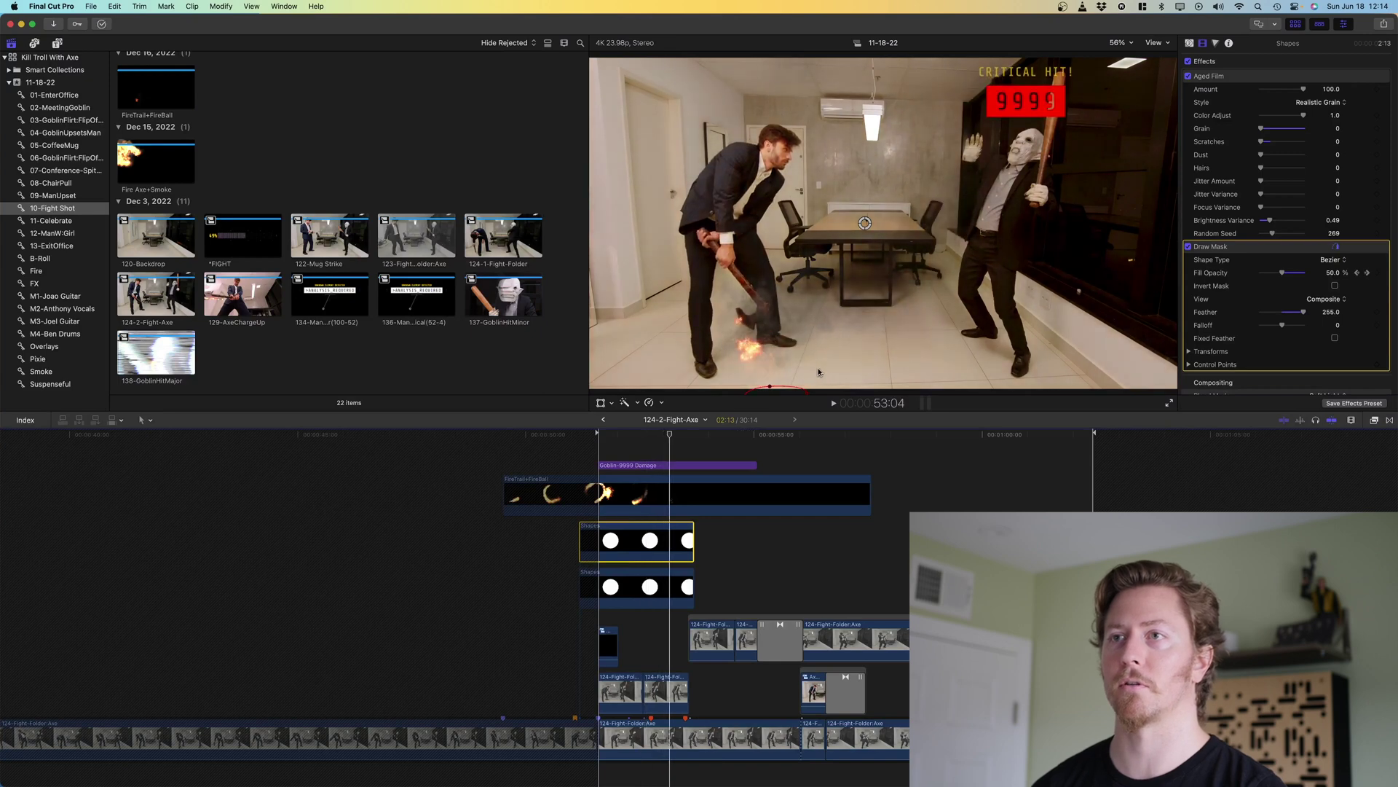
Select the lower Shapes clip and play from 52:06 to review its mask on the axe swinger
click(631, 575)
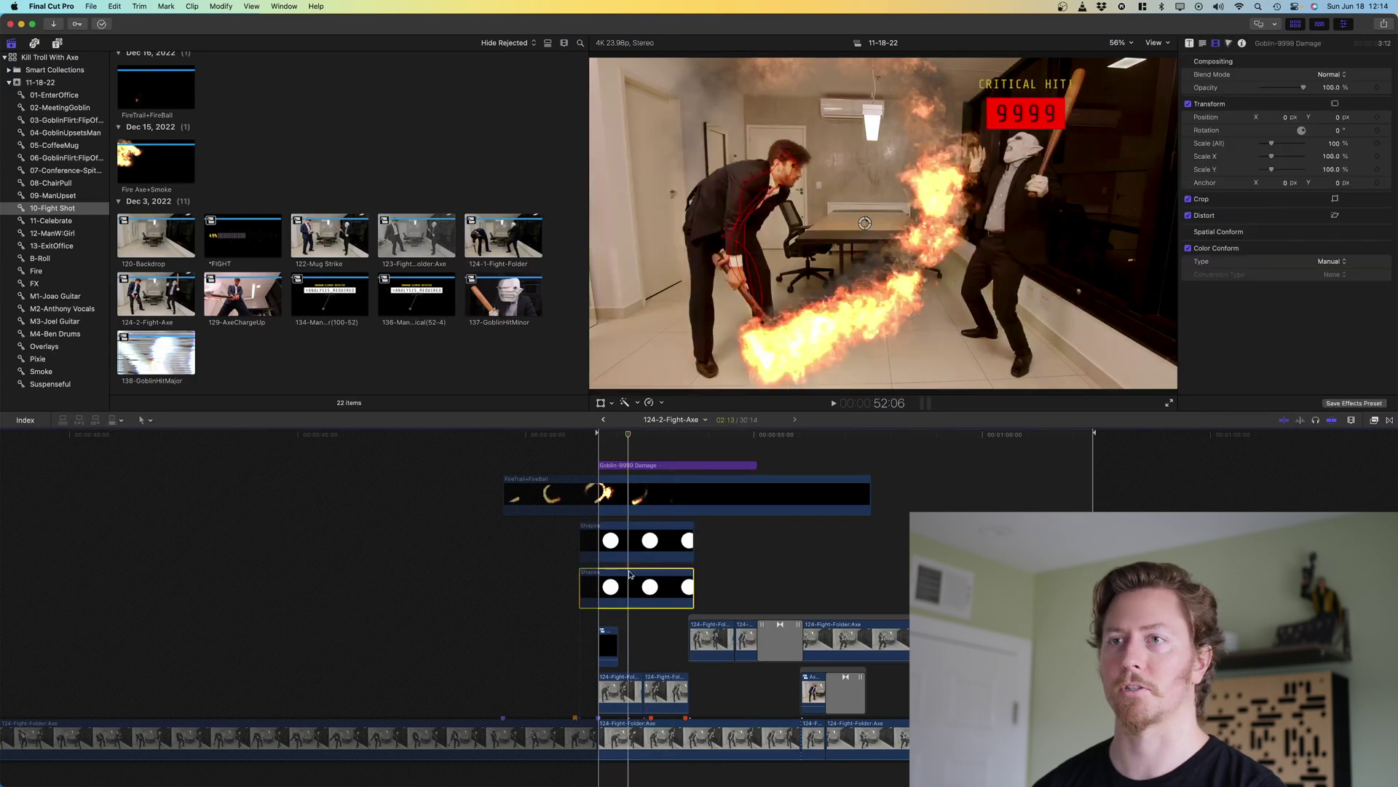
key(space)
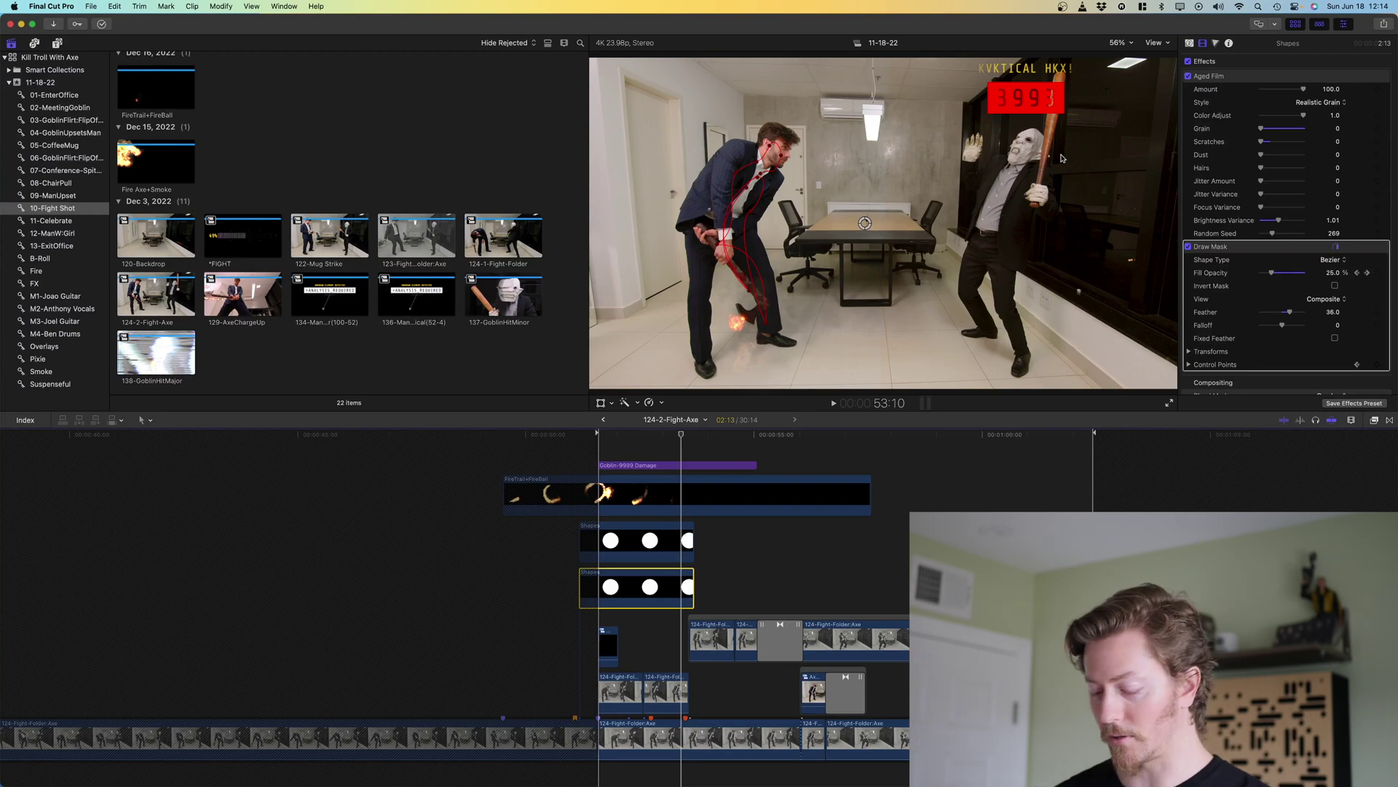
key(space)
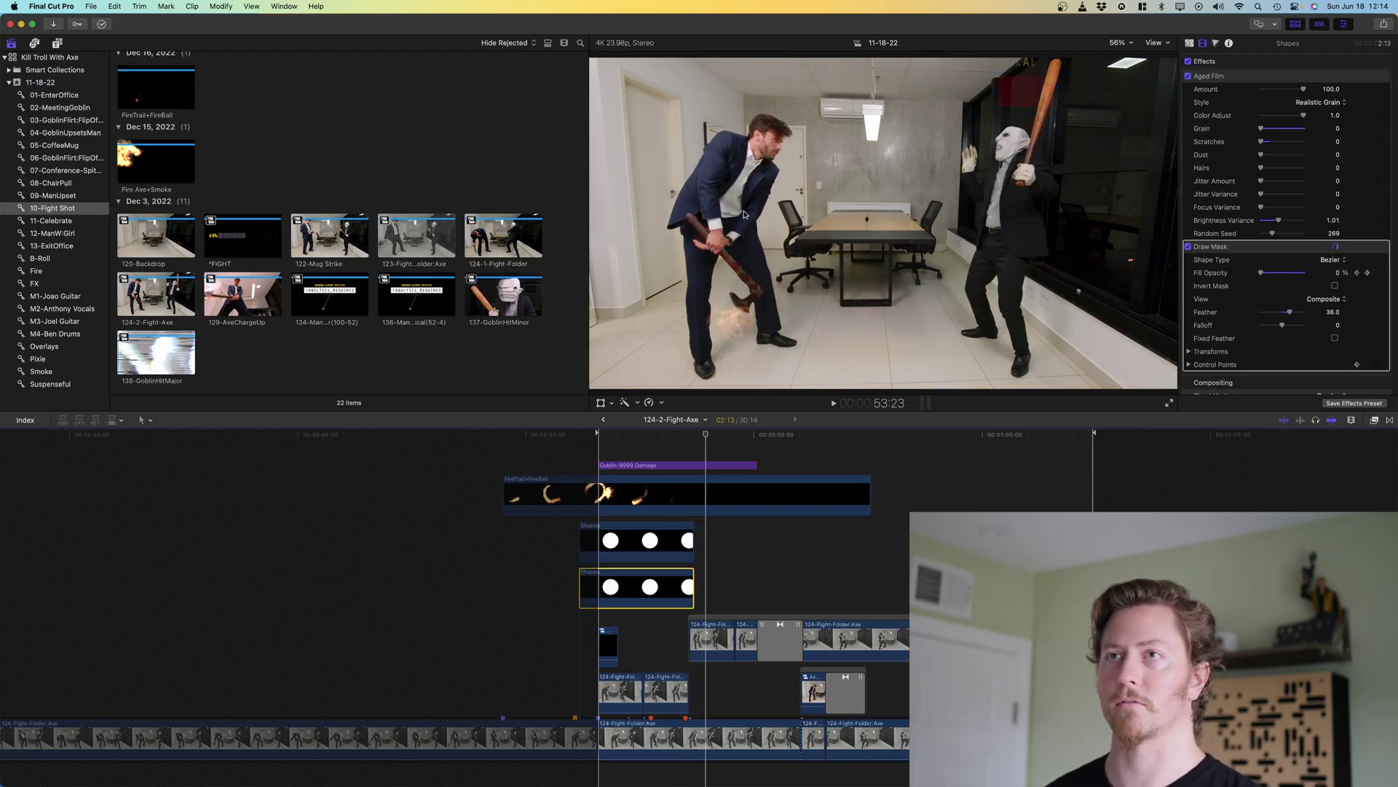
Select the GoblinFireHit clip and step through its frames to 51:22 to inspect its Draw Mask around the goblin
scroll(635, 636, down, 2)
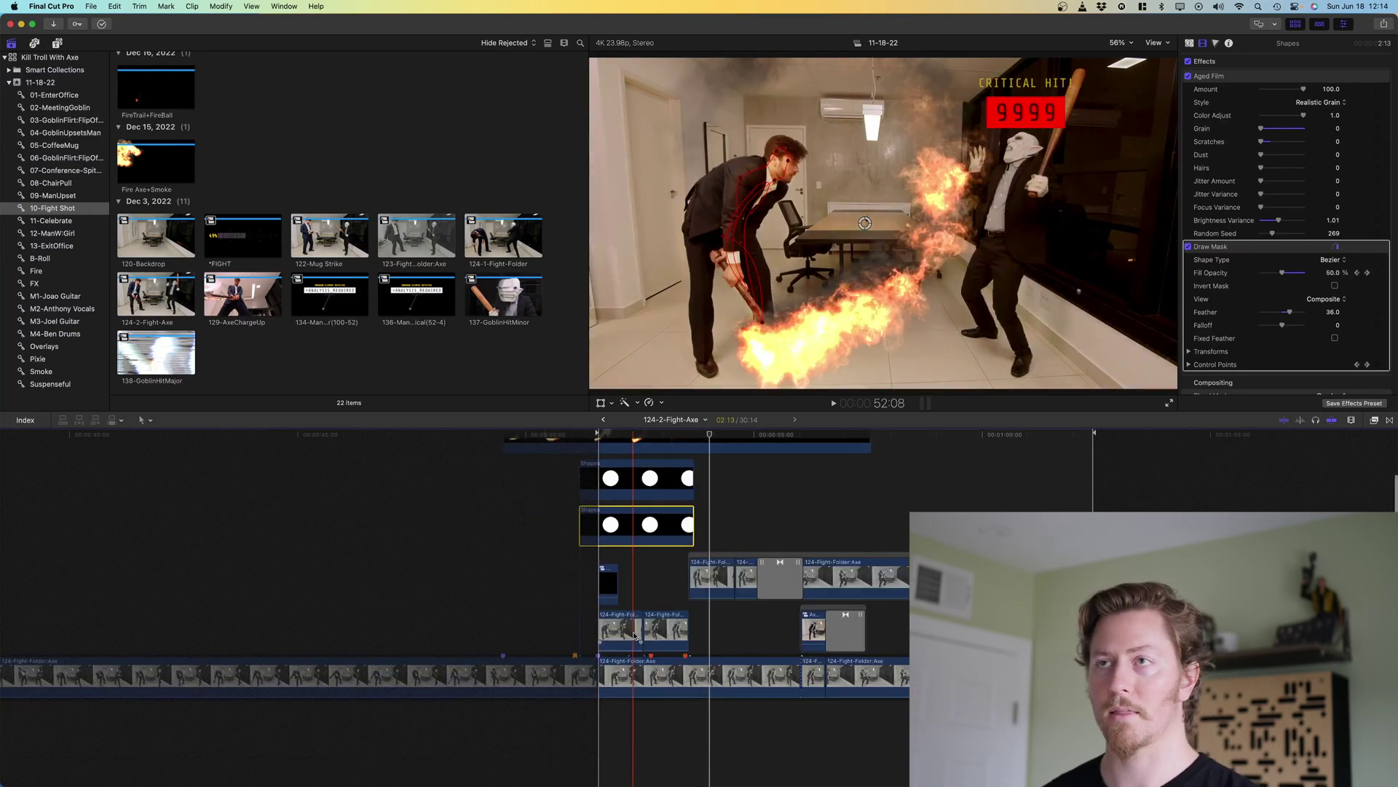
click(607, 584)
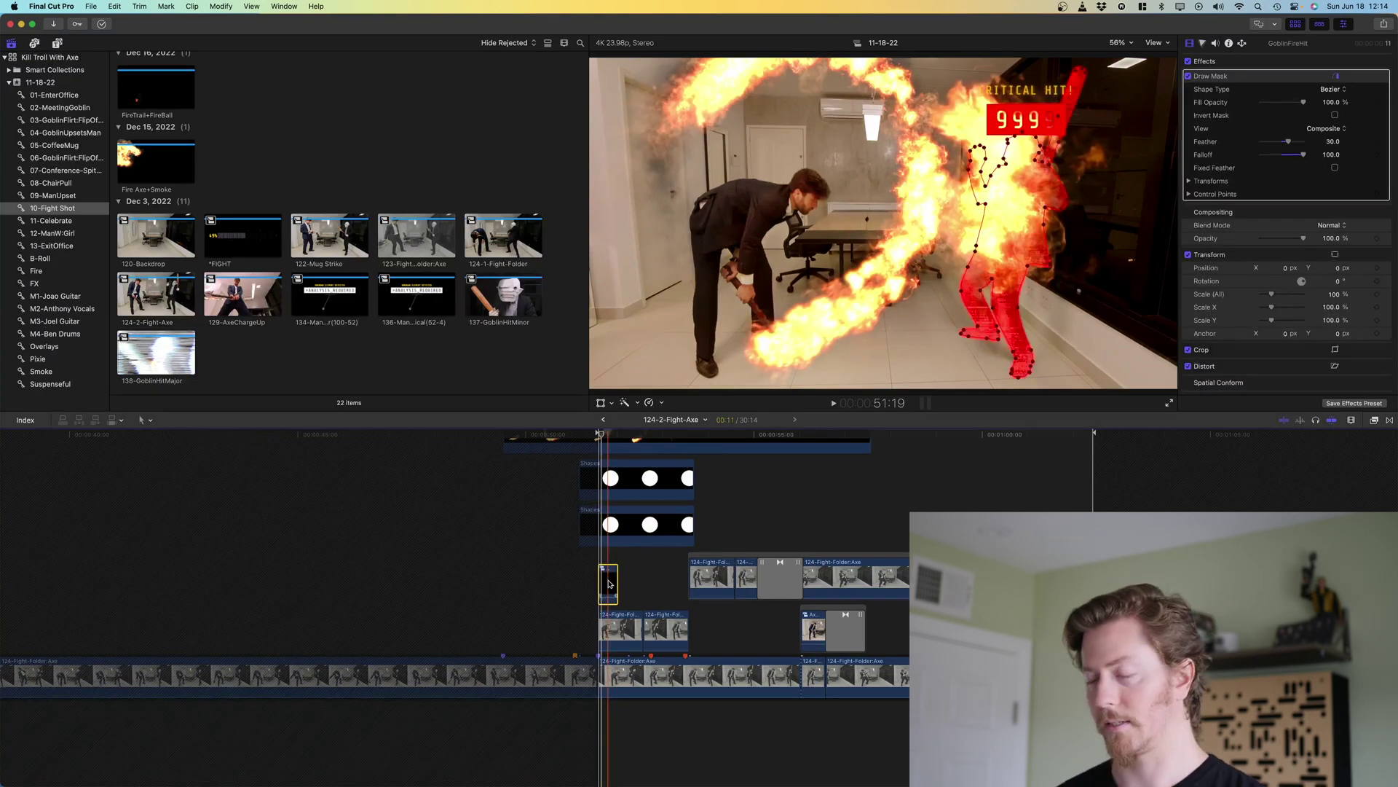
key(Right)
key(Right)
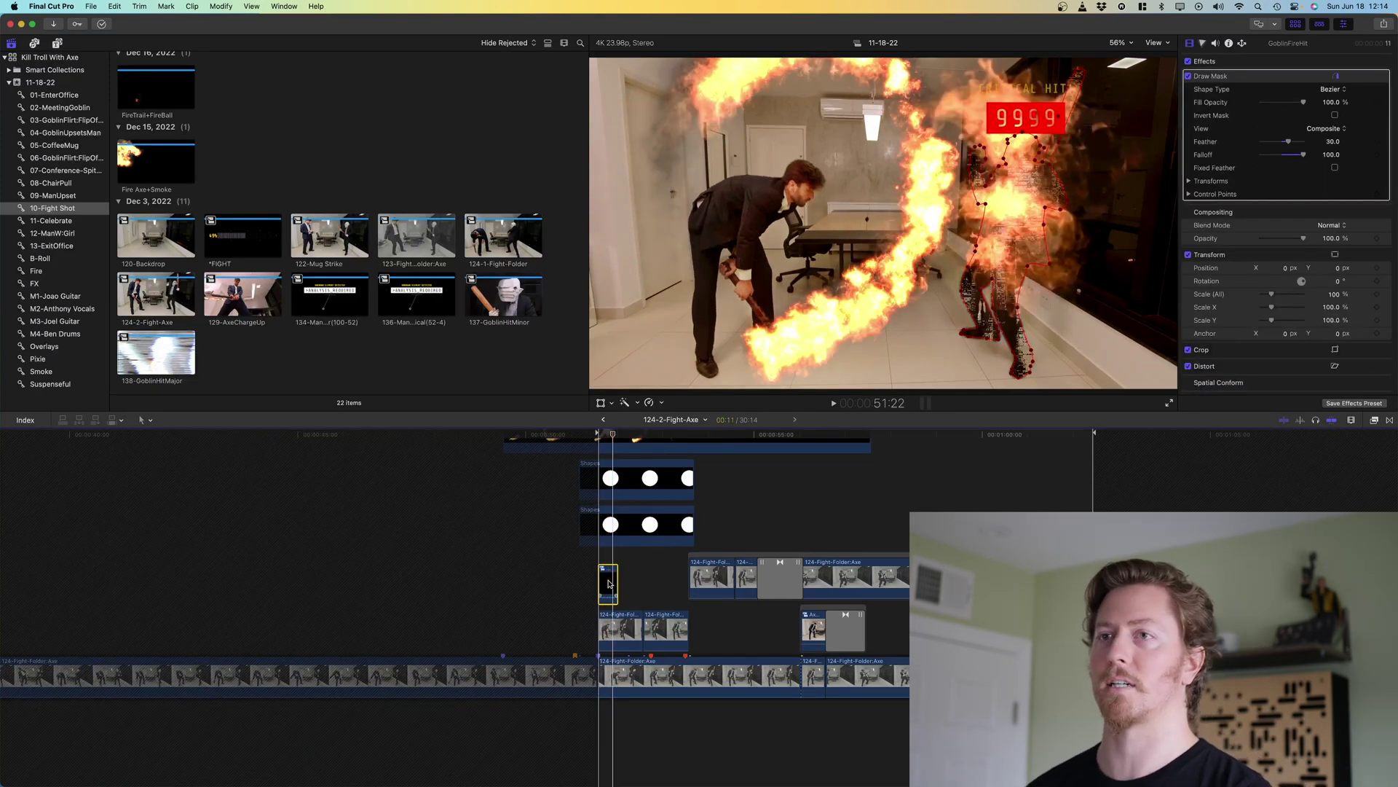
Select the 124-Fight-Folder-Axe clips stacked above the storyline and review the shot with them disabled
scroll(612, 597, down, 2)
click(619, 612)
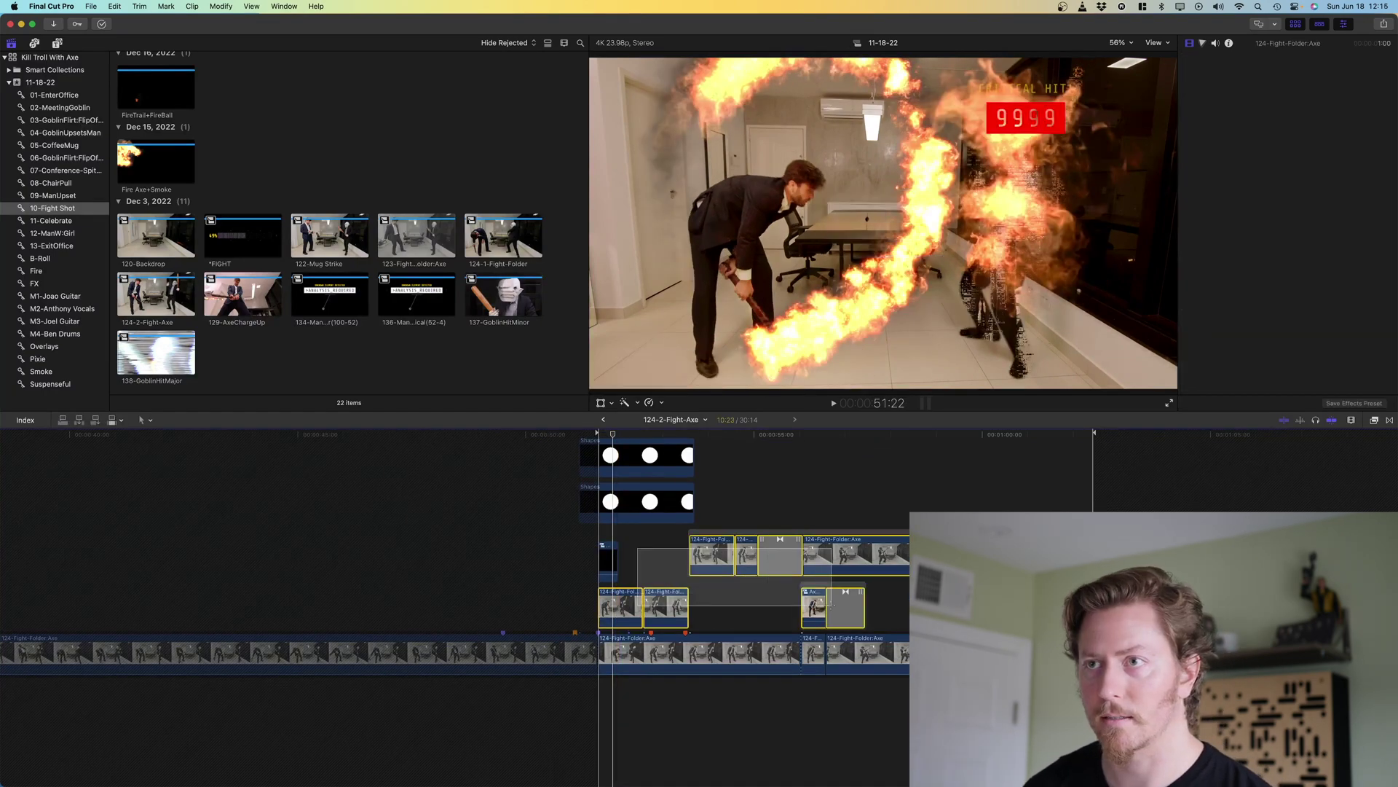
shift+click(816, 608)
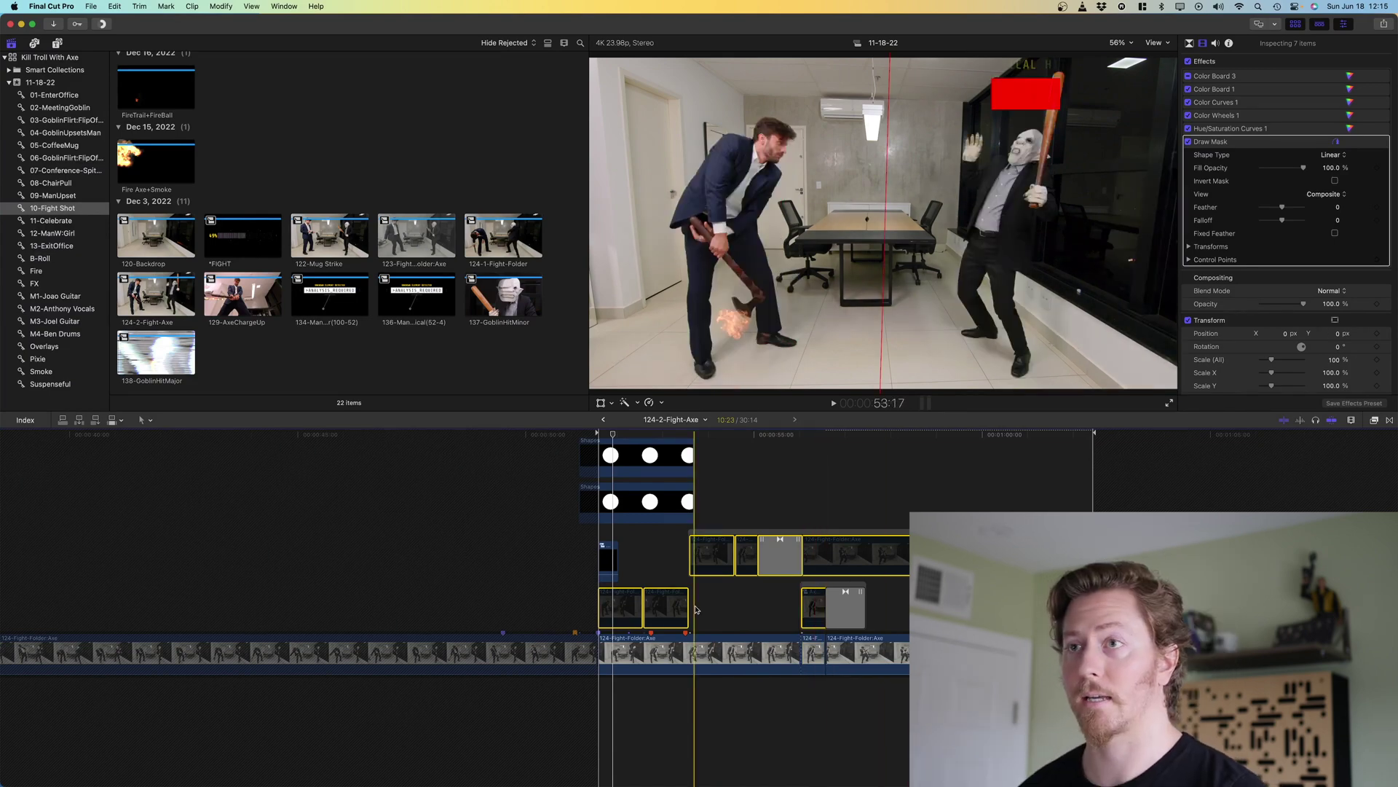
key(space)
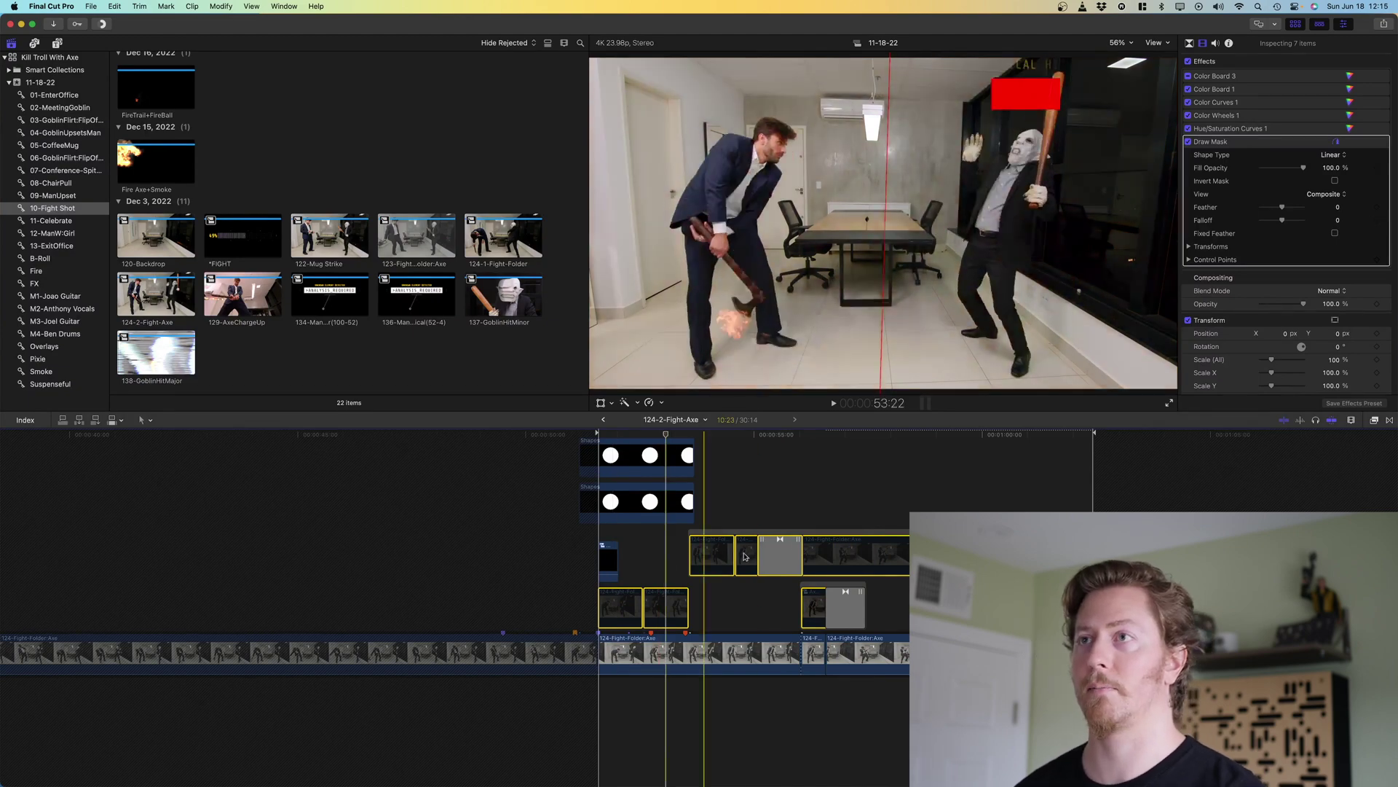
click(1023, 434)
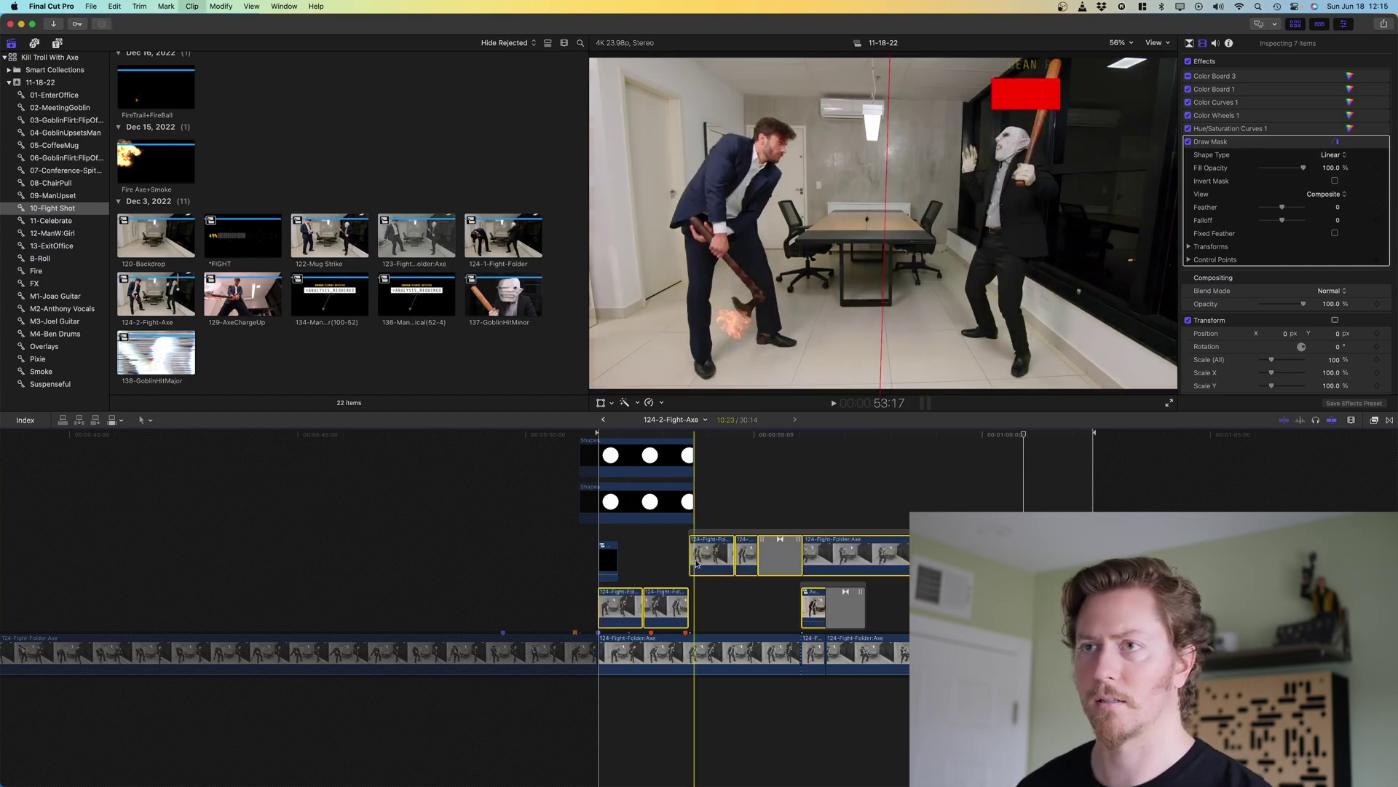
Show the retiming speeds on the selected fight clips and compare the masked frames at 55:22 and 56:03
key(super+r)
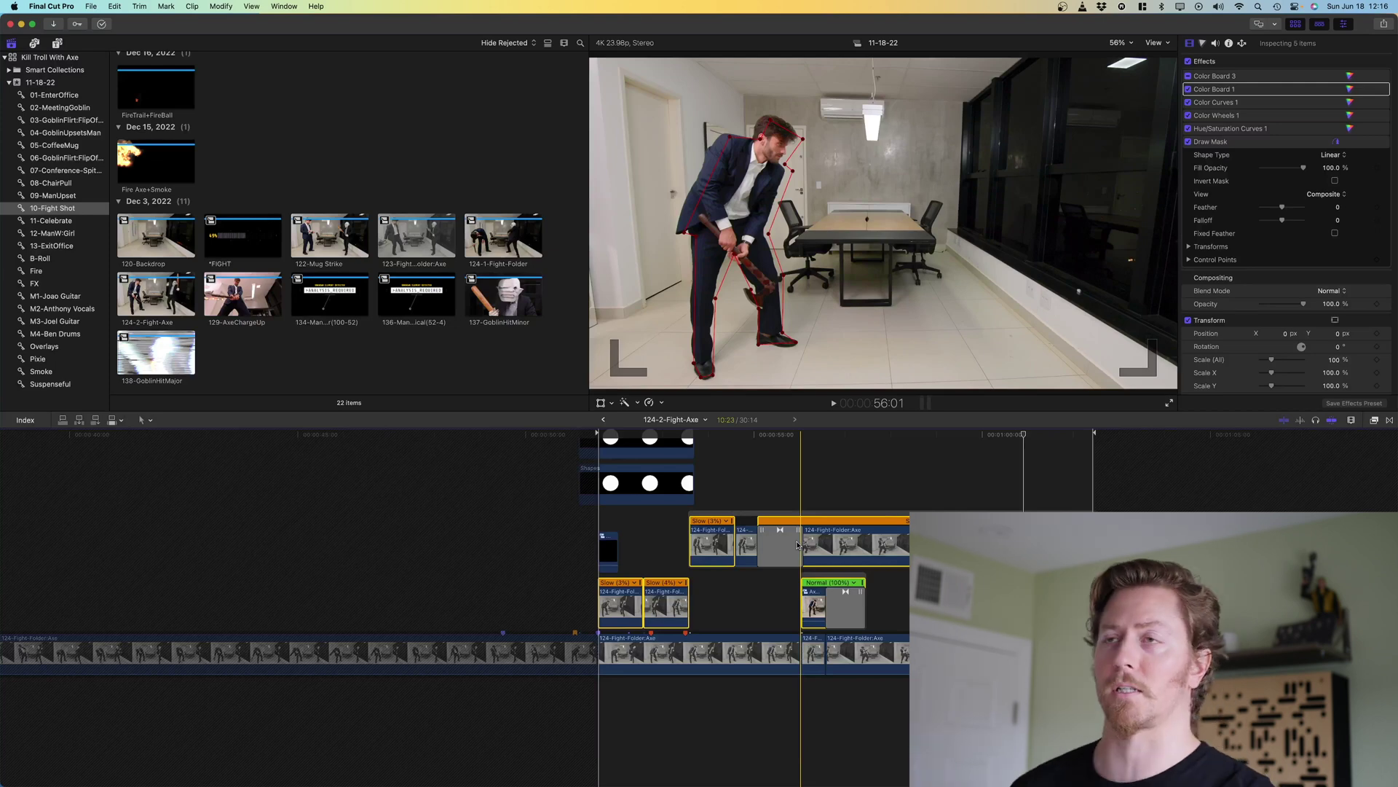
click(794, 510)
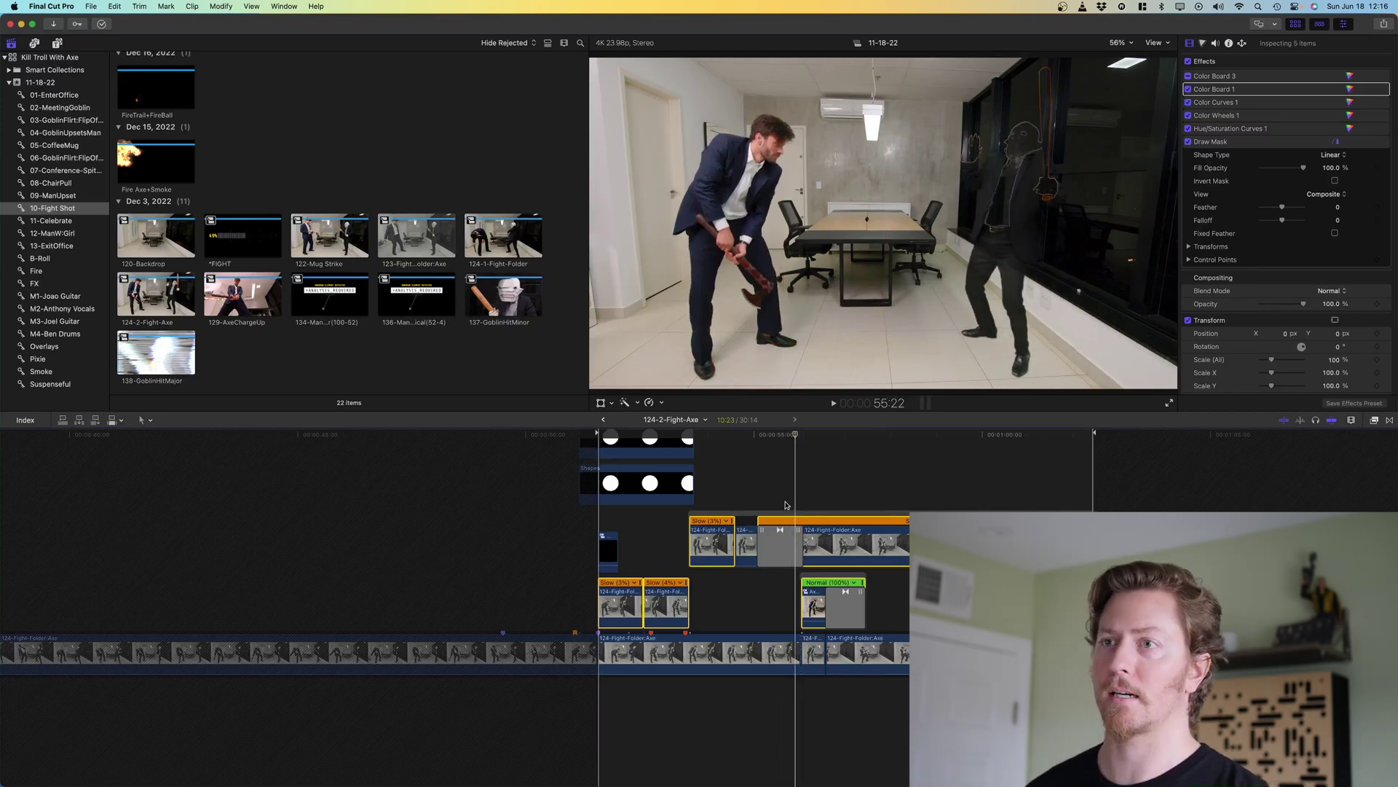
click(805, 503)
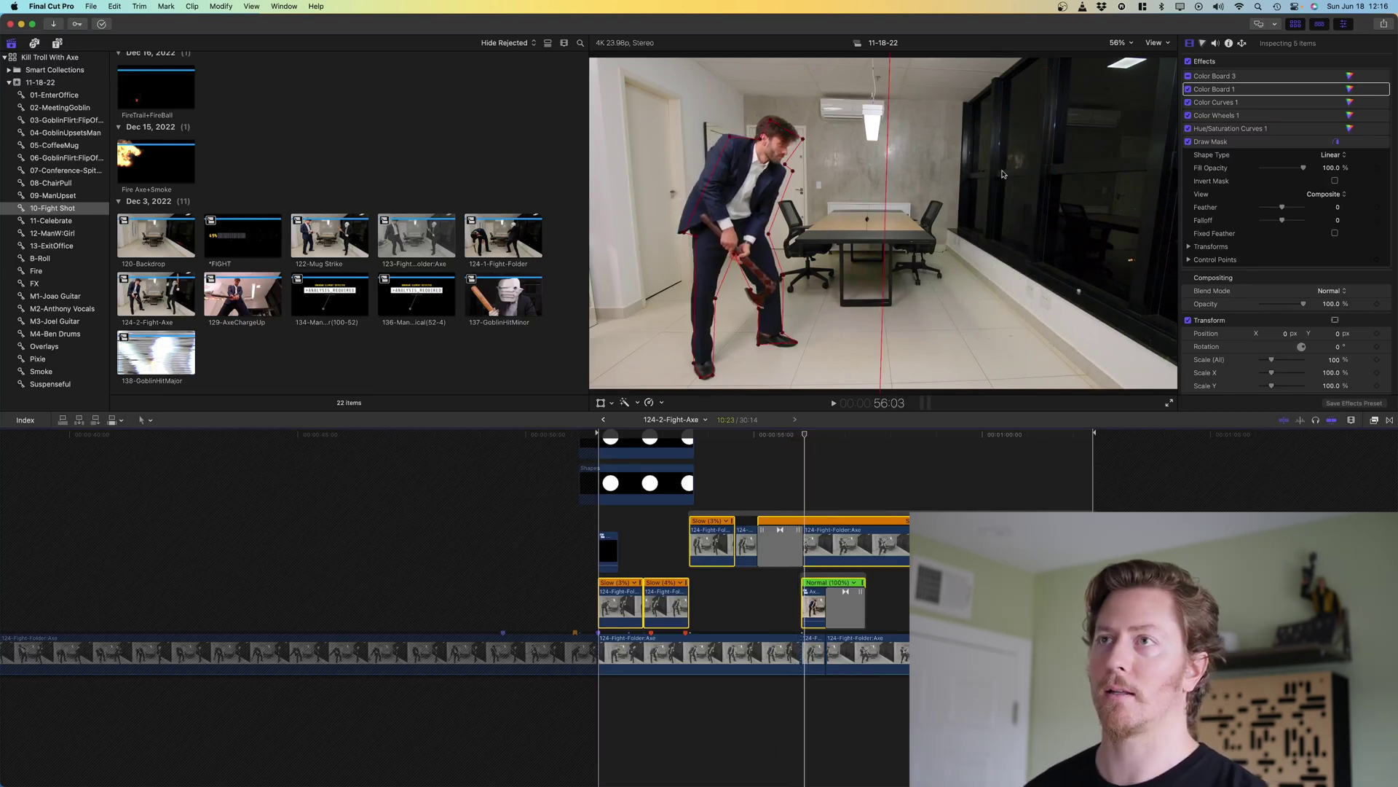
key(space)
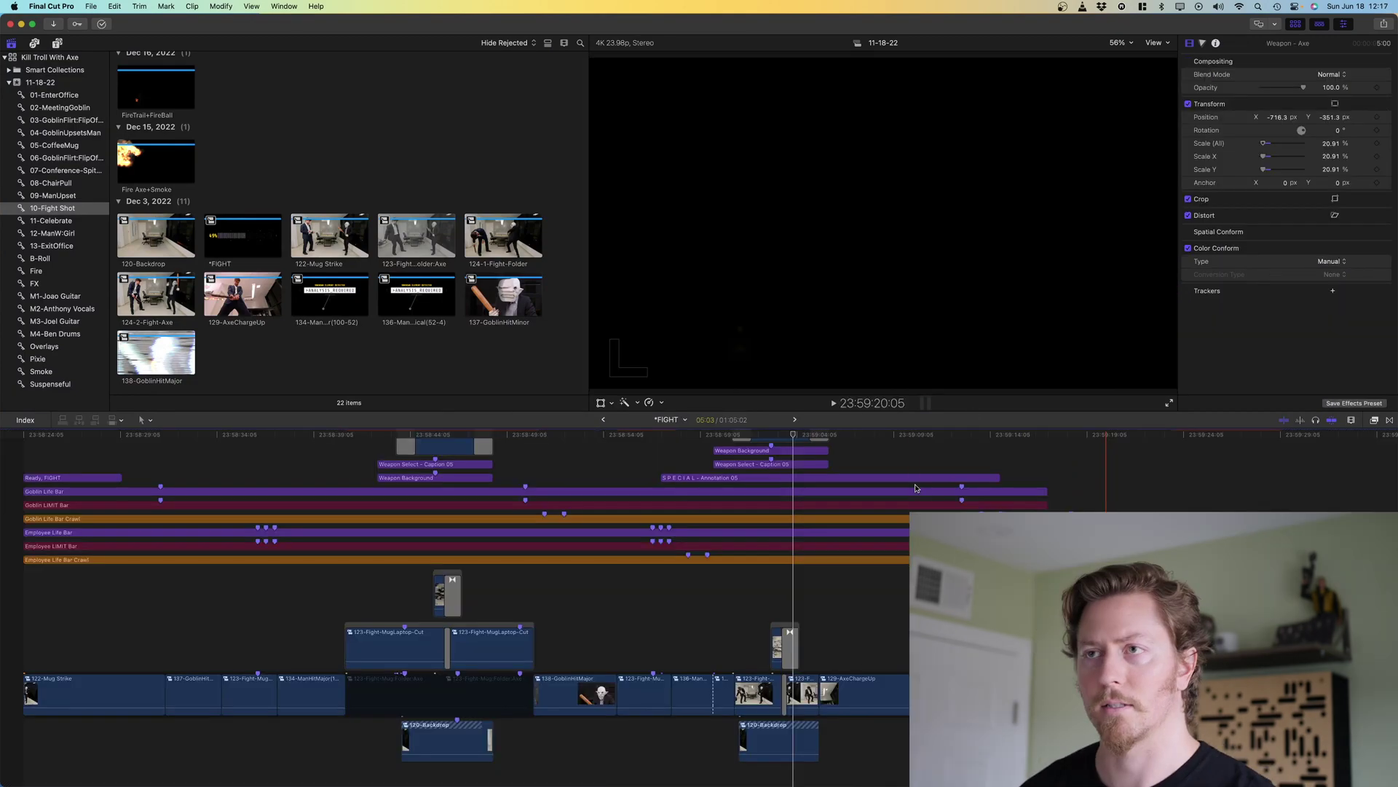
Look over the *FIGHT timeline's overlay layers and the clips in the 10-Fight Shot collection
scroll(834, 574, up, 5)
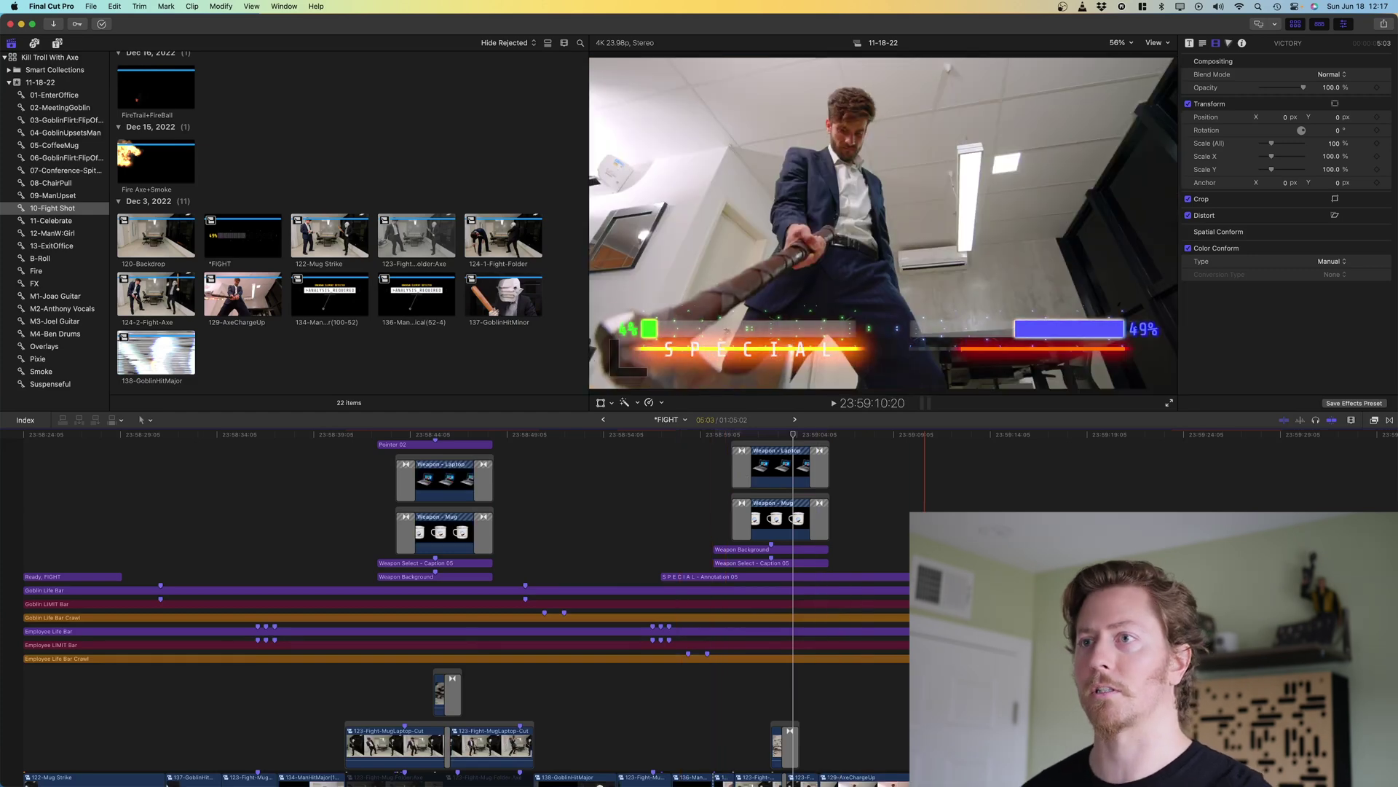
scroll(345, 337, up, 10)
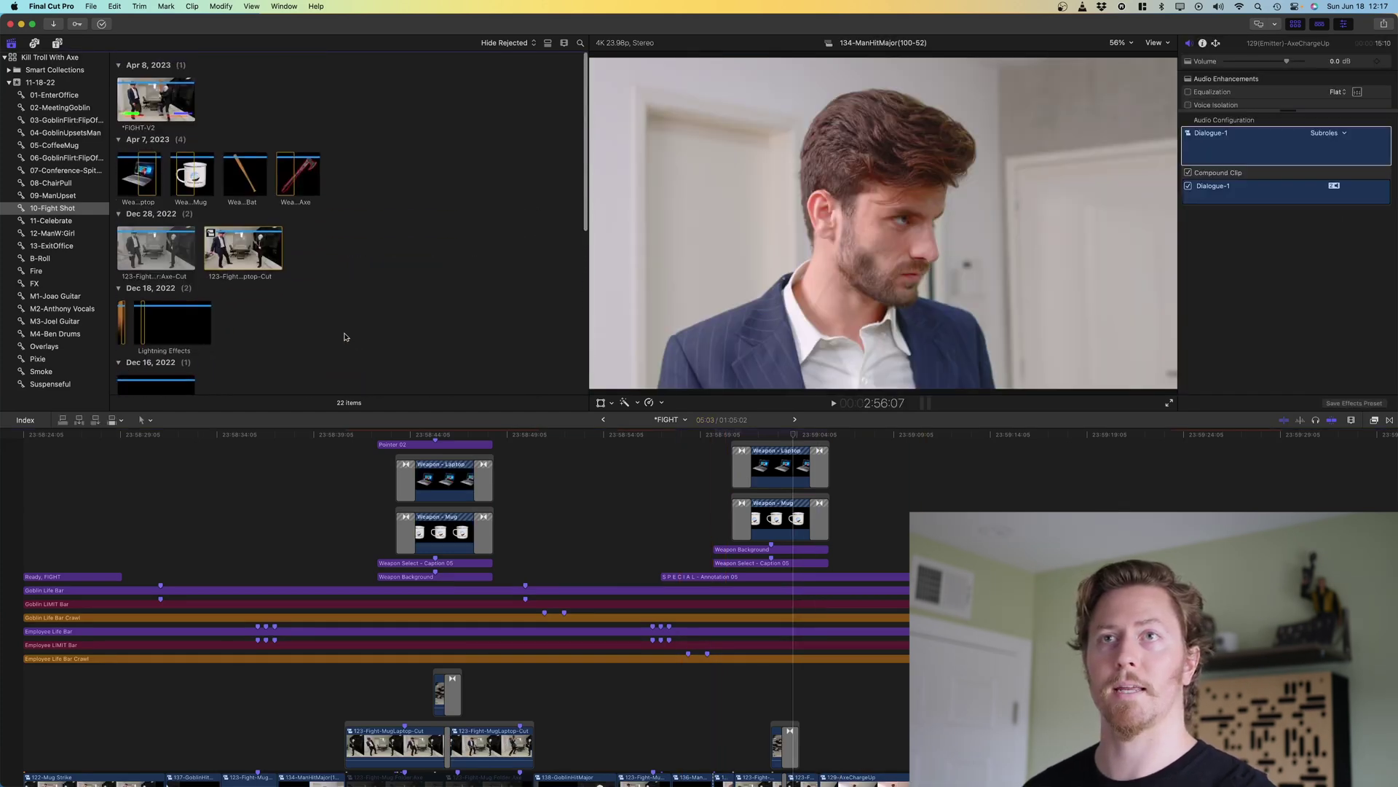
scroll(346, 337, down, 10)
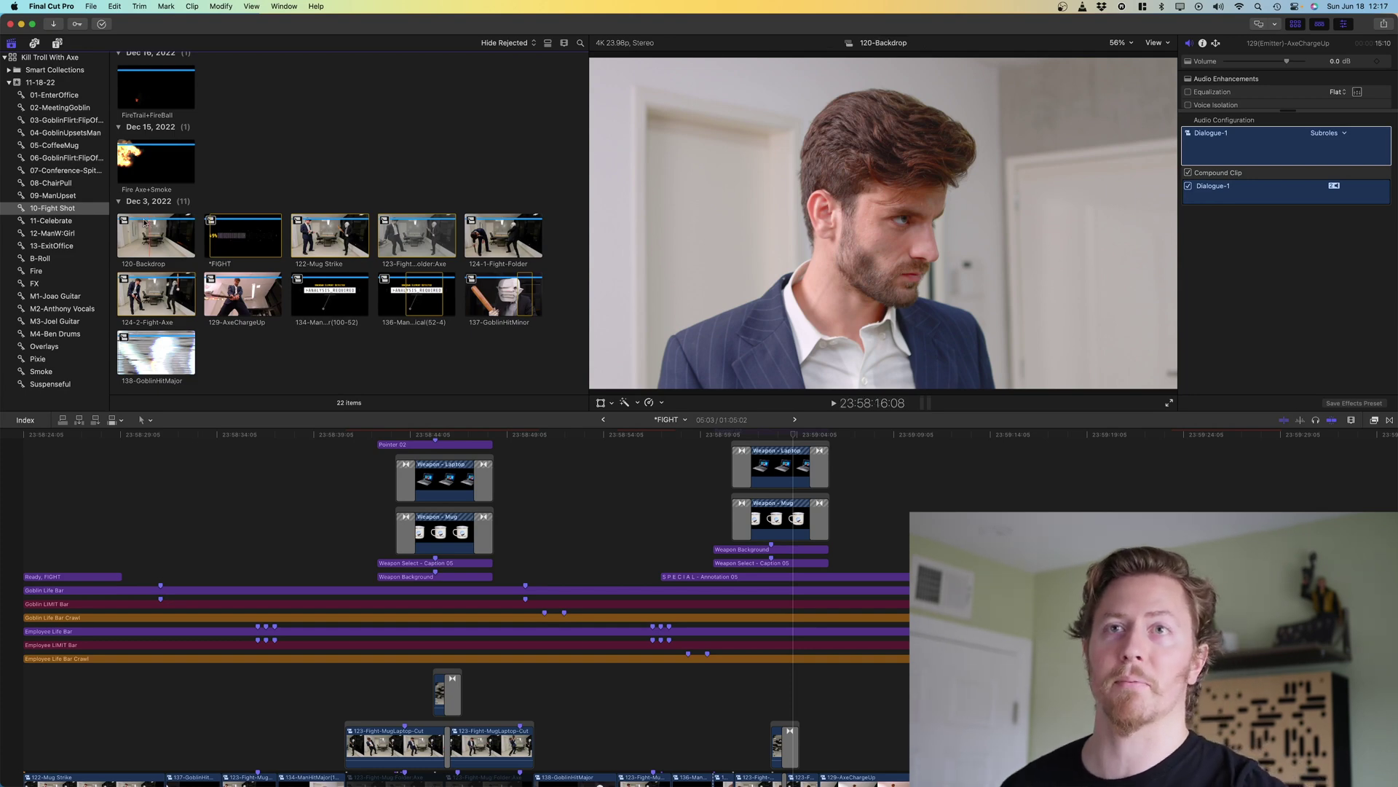
Browse the 12-ManWGirl, 13-ExitOffice and M1 guitar collections, and open the M2 vocals collection
click(84, 233)
click(84, 245)
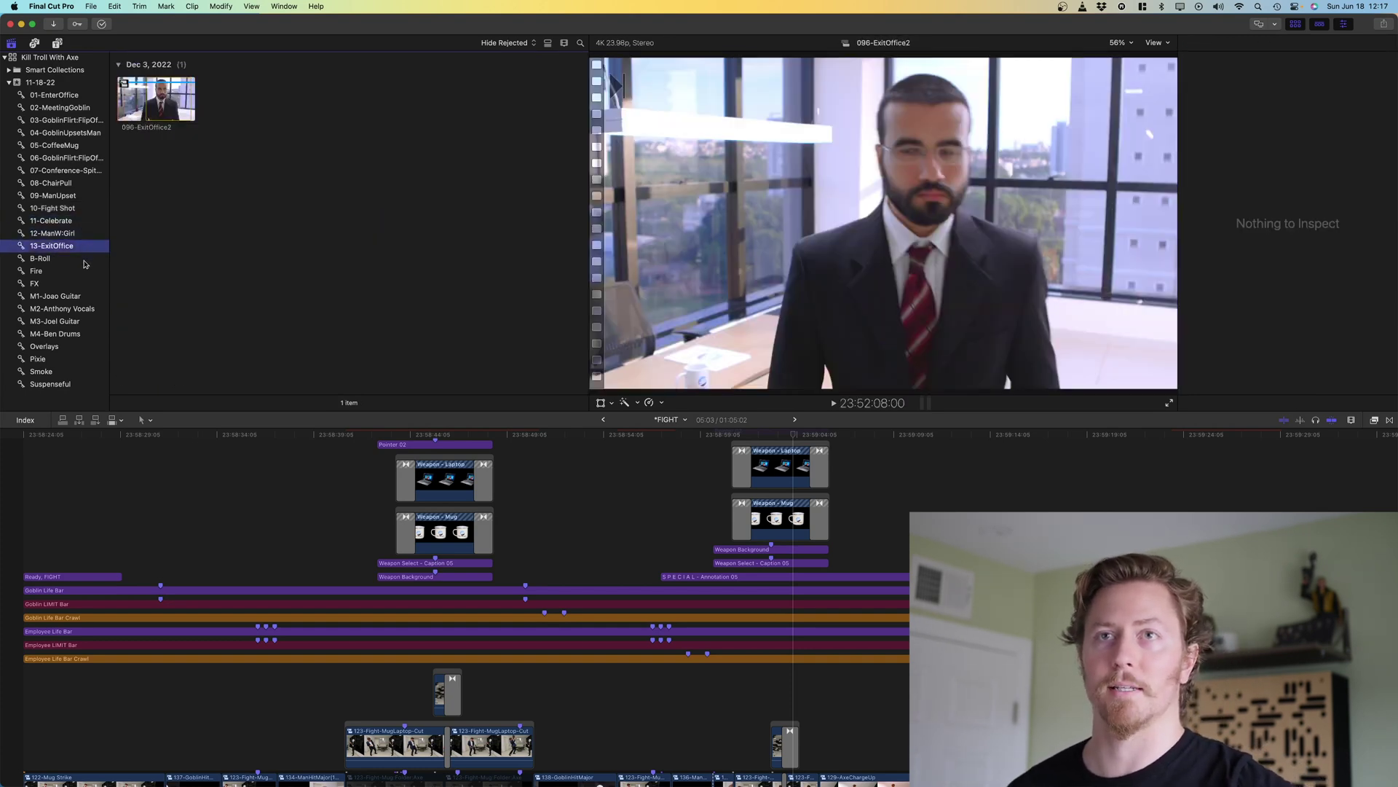
click(58, 295)
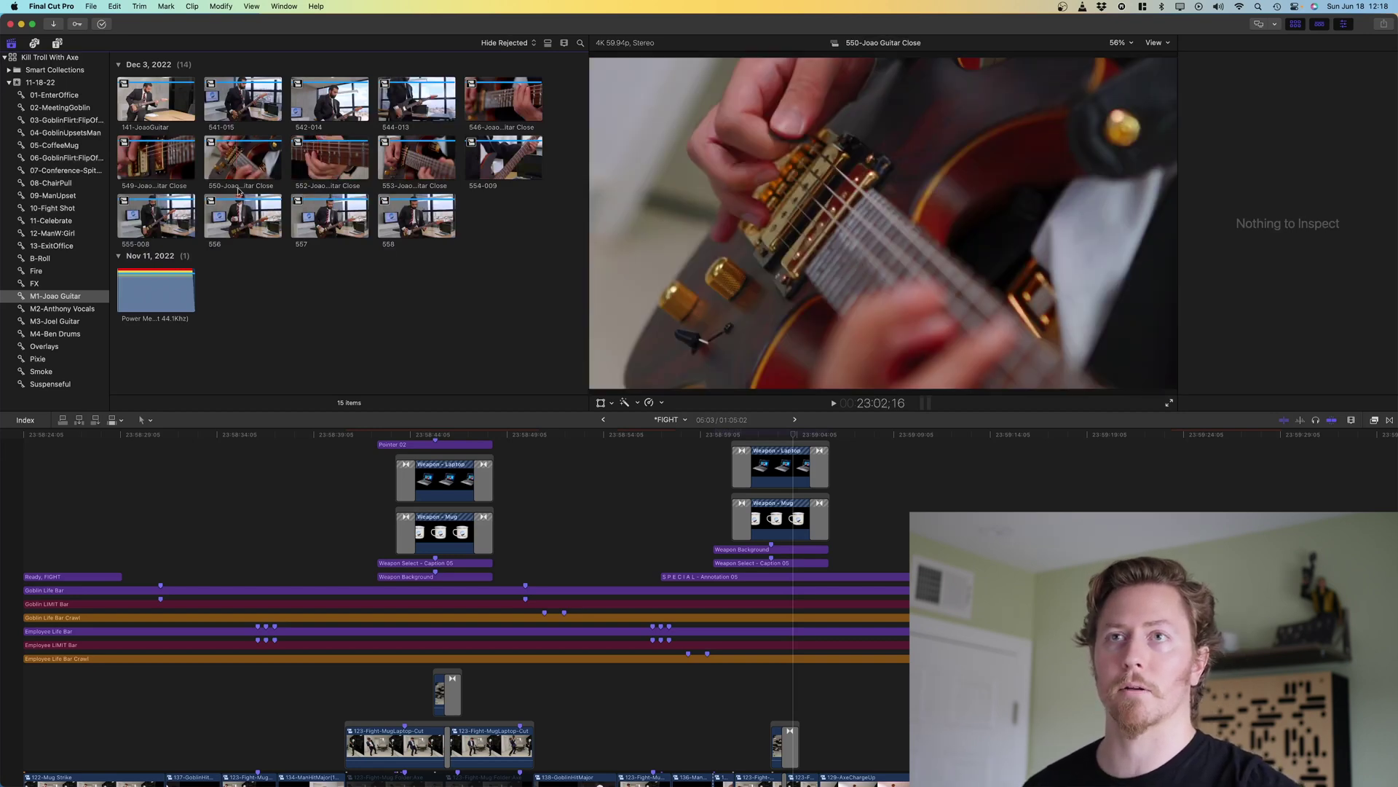
click(51, 314)
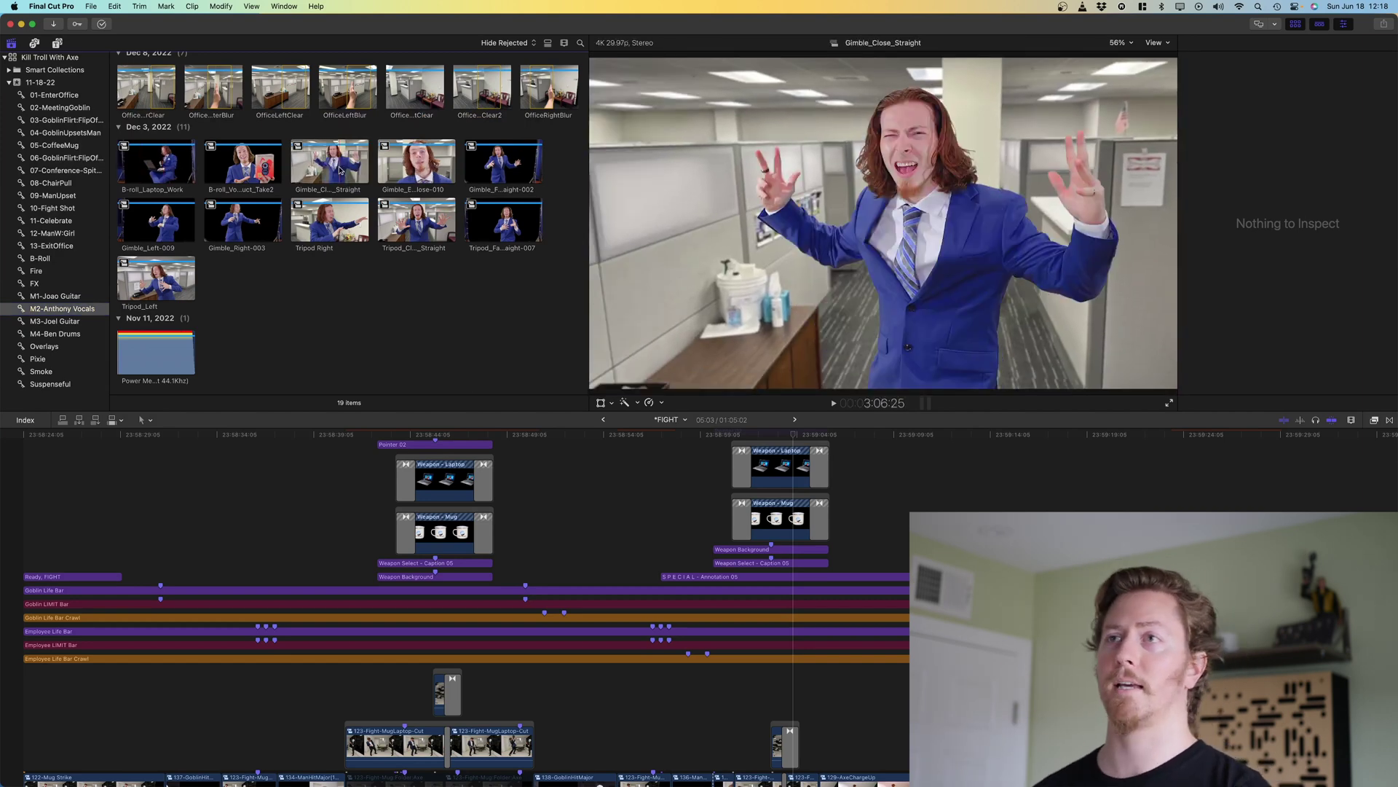
Open the Gimble_Close_Straight compound clip and turn on the Green Screen Keyer of its foreground clip
double_click(310, 172)
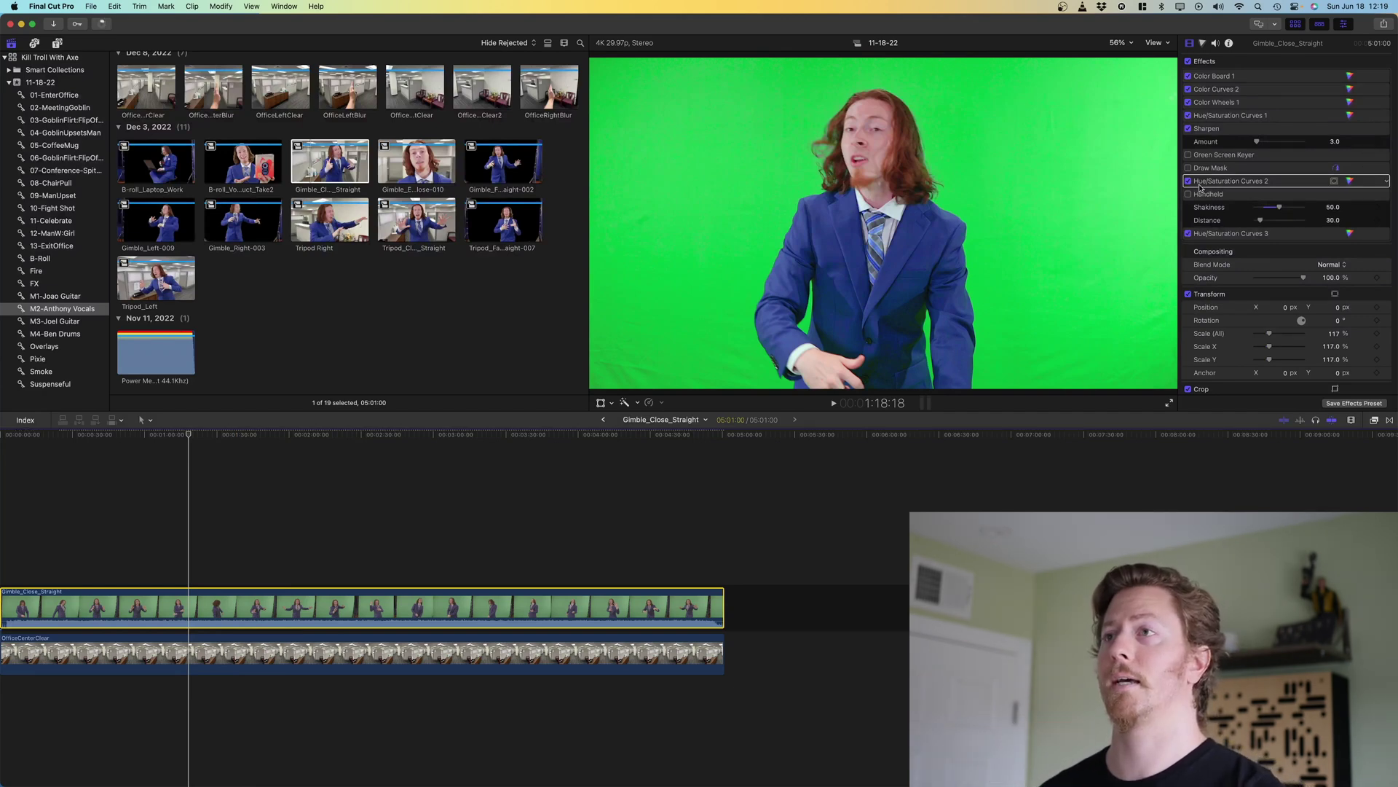
click(1189, 155)
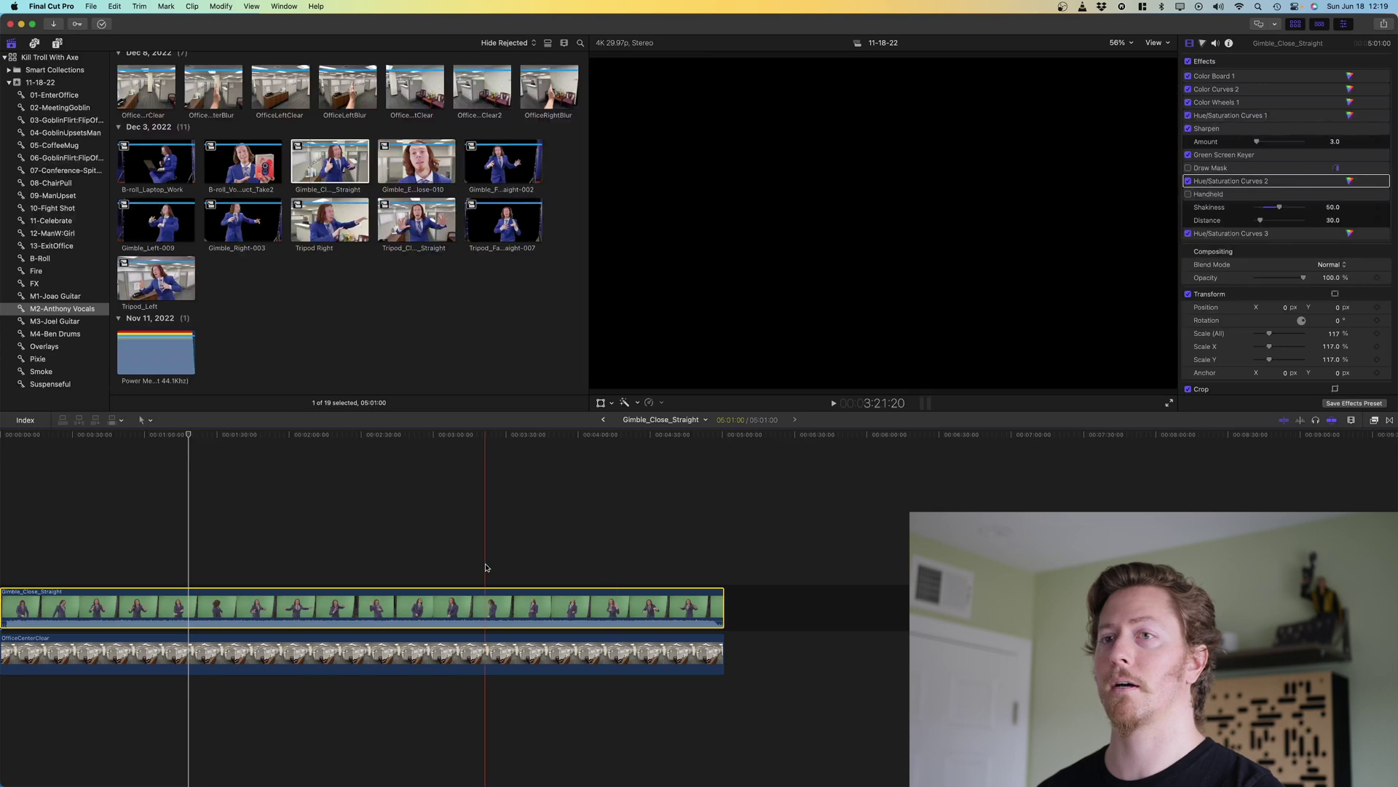
Disable the OfficeCenterClear background clip to view the keyed singer alone, and enable it again
click(466, 653)
key(v)
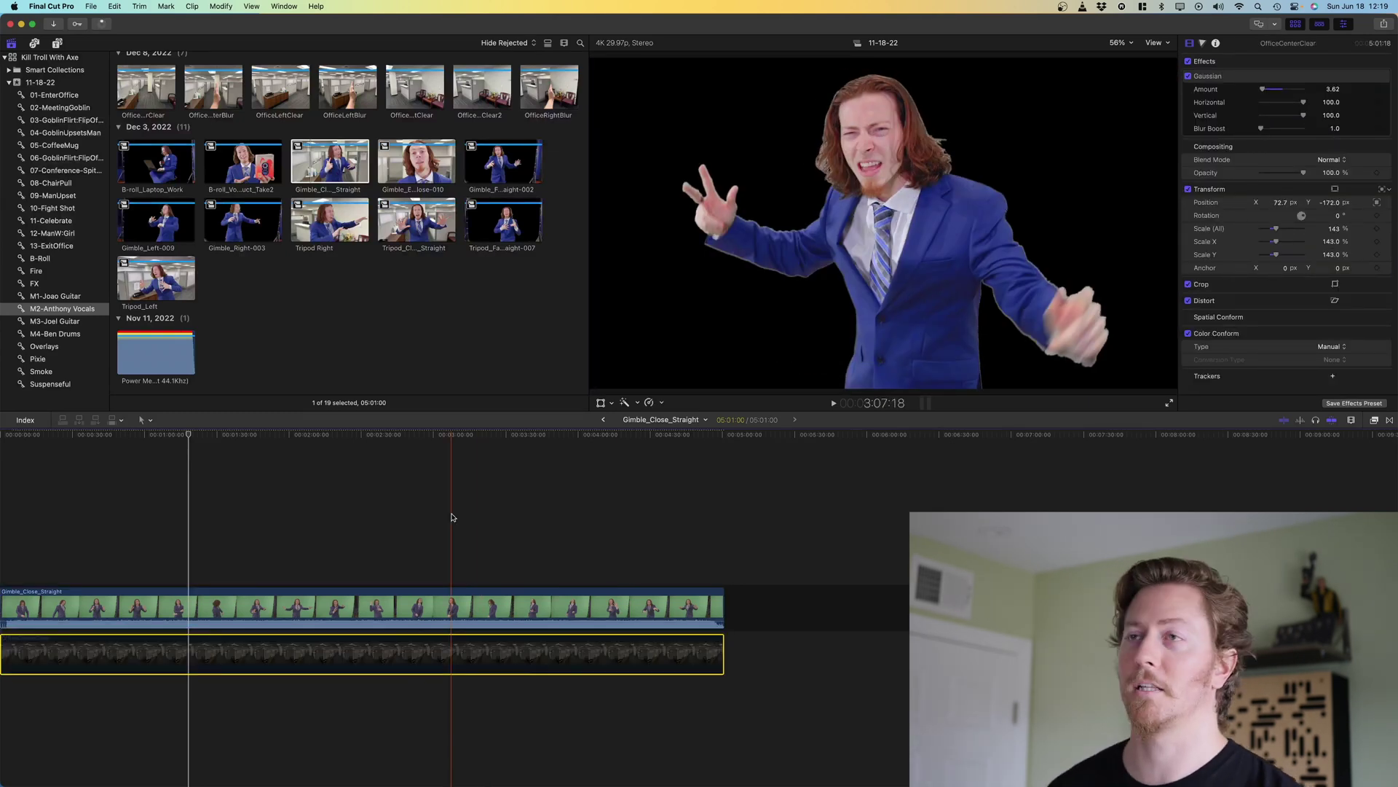
key(v)
Select the Gimble_Close_Straight foreground clip and examine its Green Screen Keyer settings
click(451, 606)
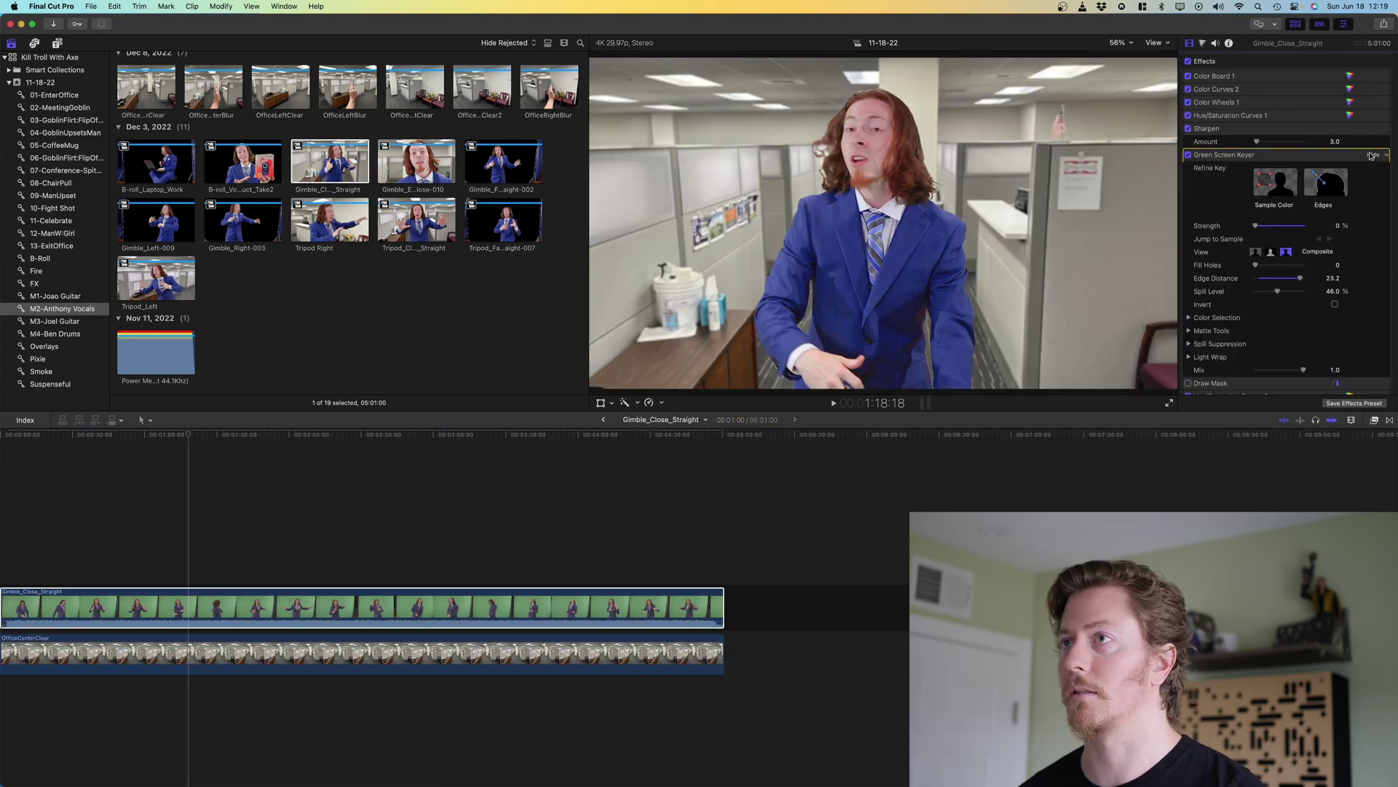
scroll(1282, 218, down, 2)
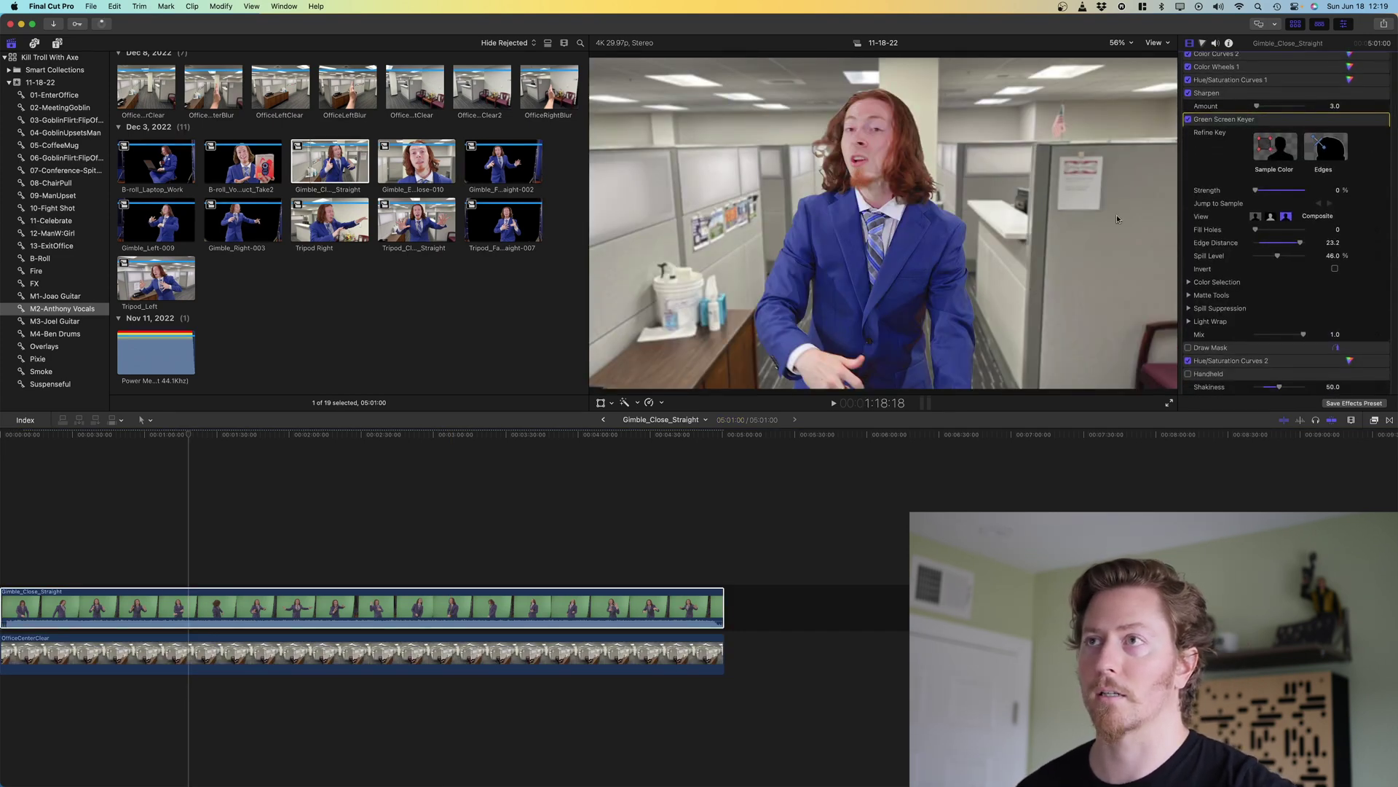
scroll(1282, 172, down, 1)
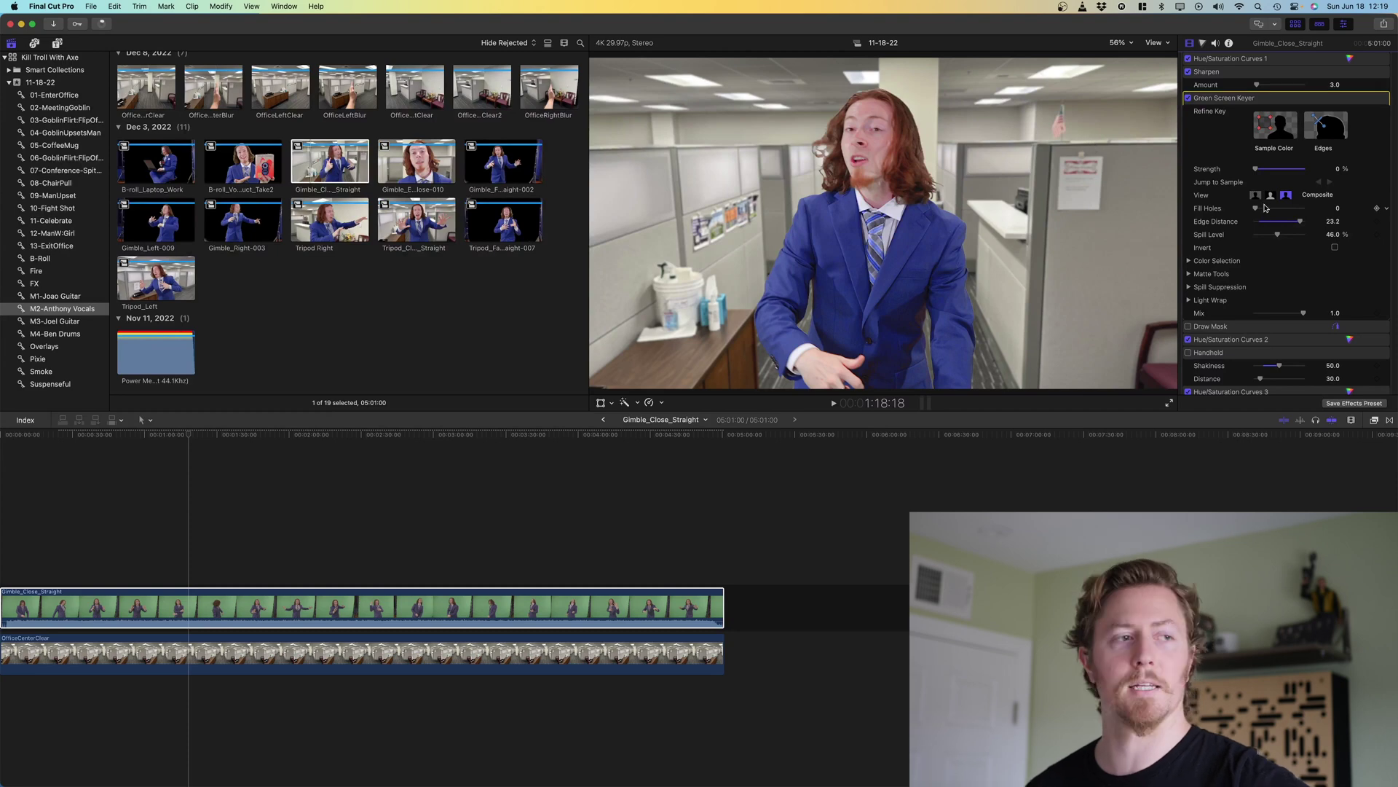
Expand the Gimble_Close_Straight keyer's Color Selection, Matte Tools, Spill Suppression and Light Wrap settings and examine them and the rest of the inspector
scroll(1252, 193, down, 2)
alt+click(1188, 250)
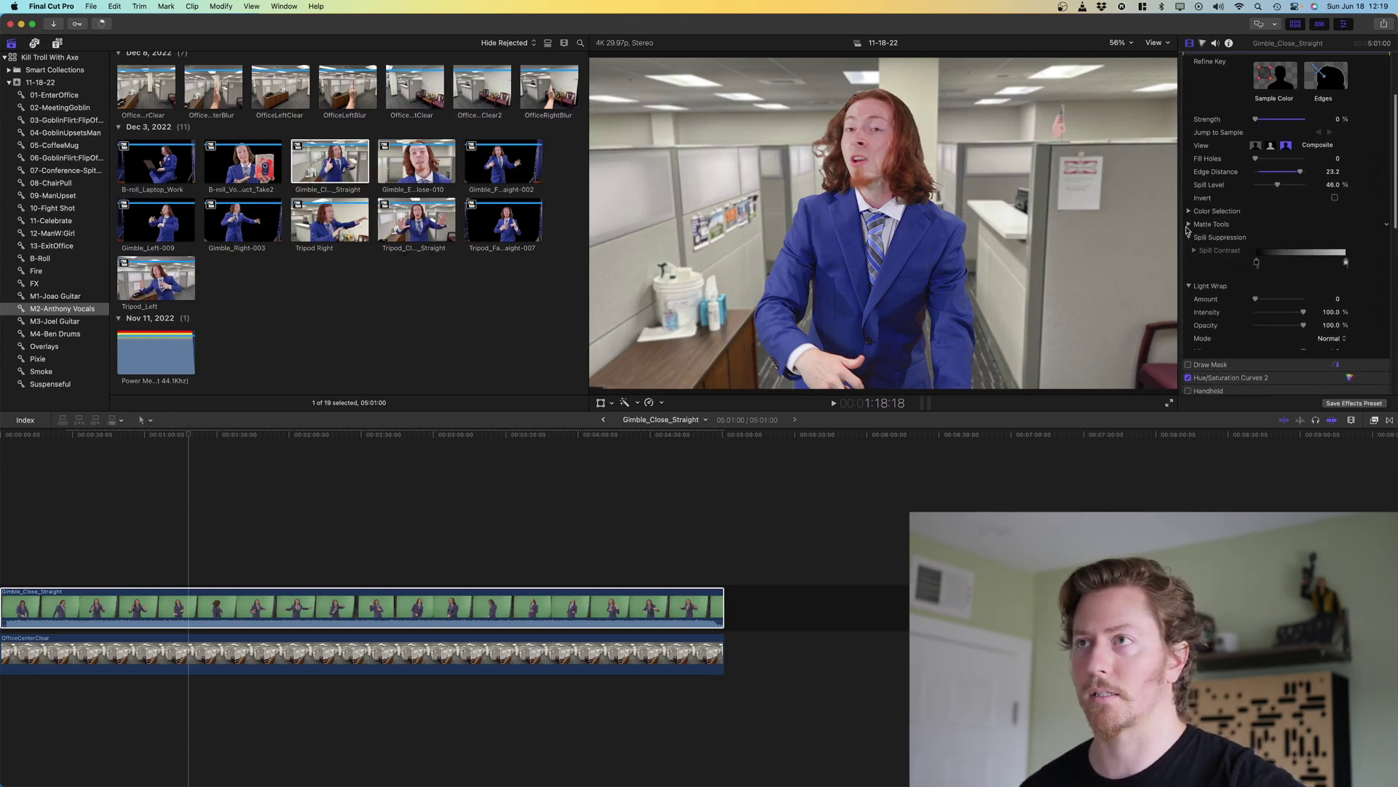
scroll(1253, 219, down, 2)
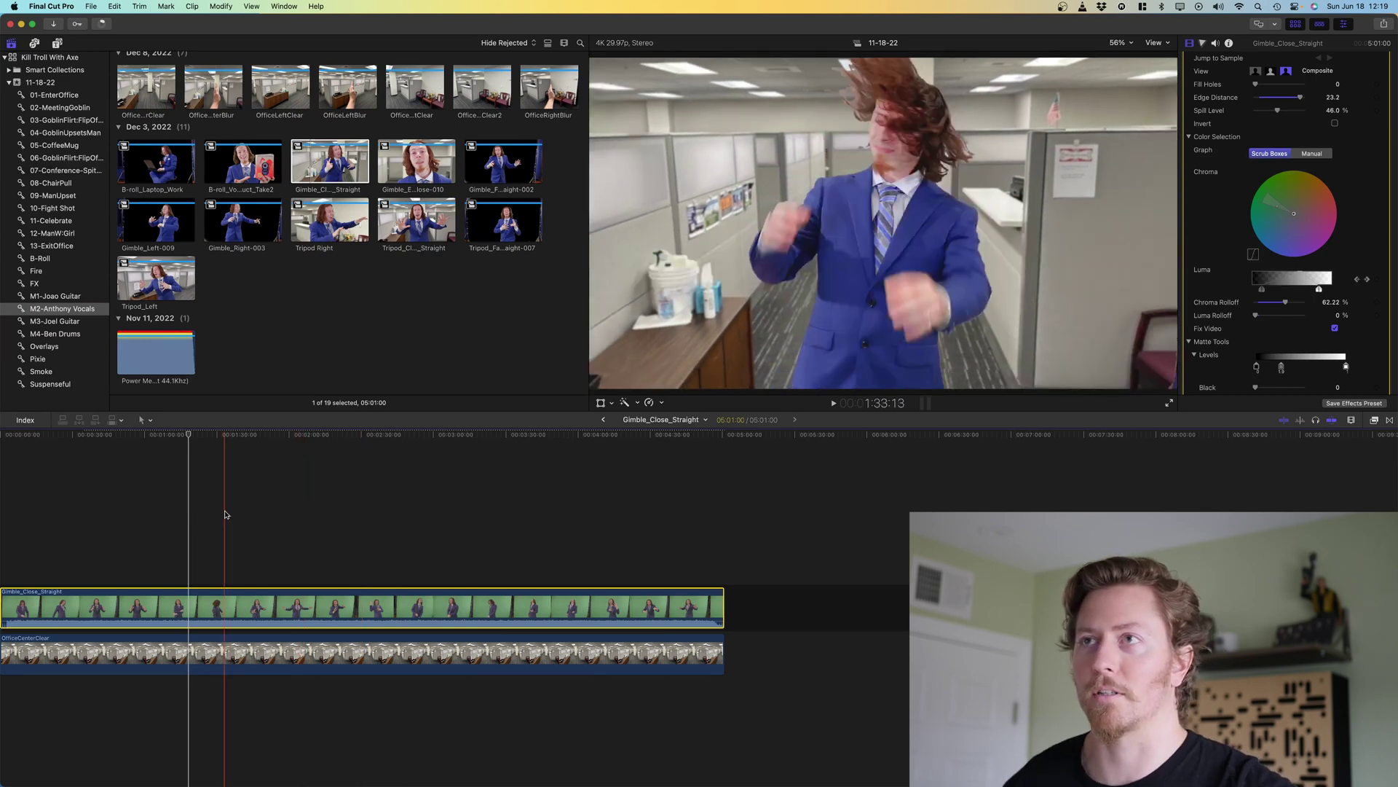
click(294, 561)
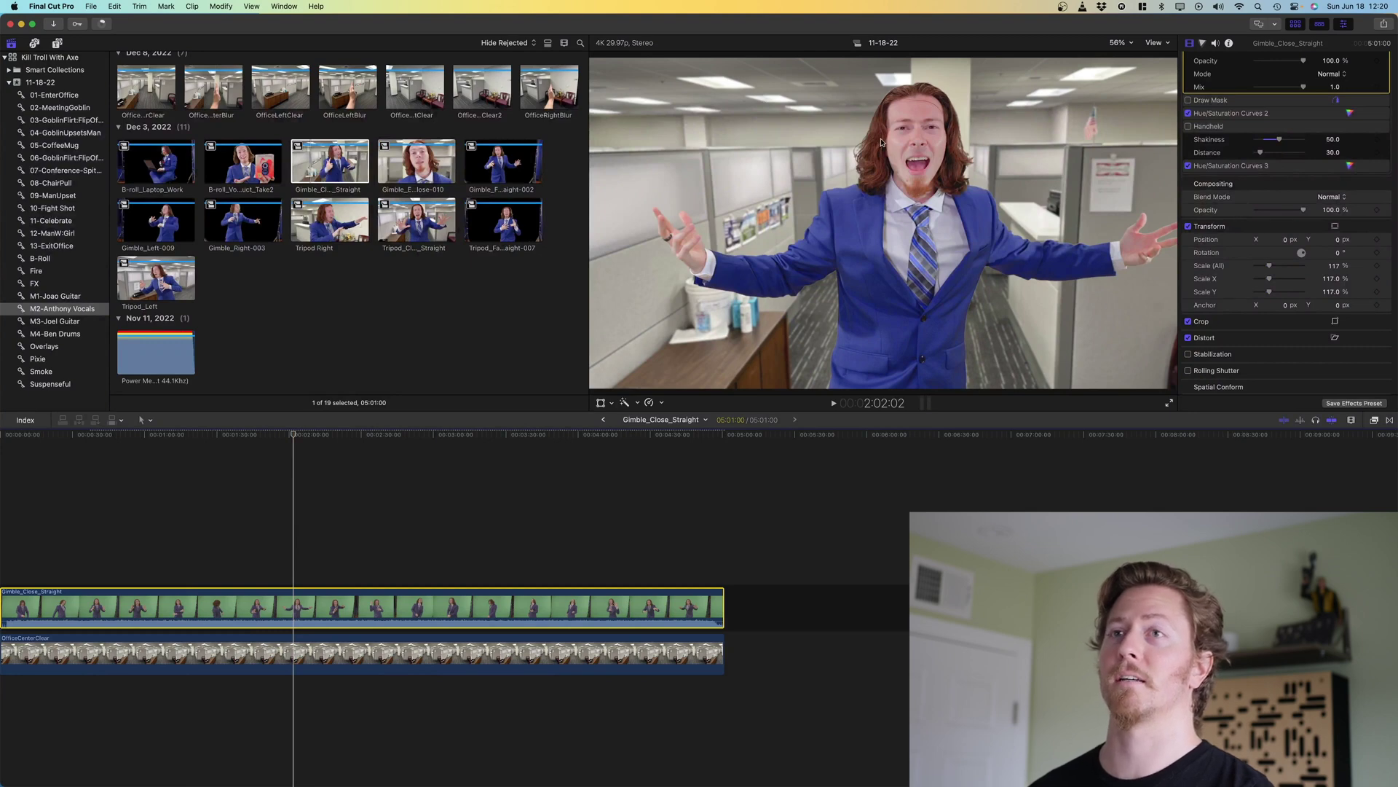
Compare the OfficeLeftBlur still and the Tripod_Left clip with the Gaussian blur on the OfficeCenterClear background
key(super+1)
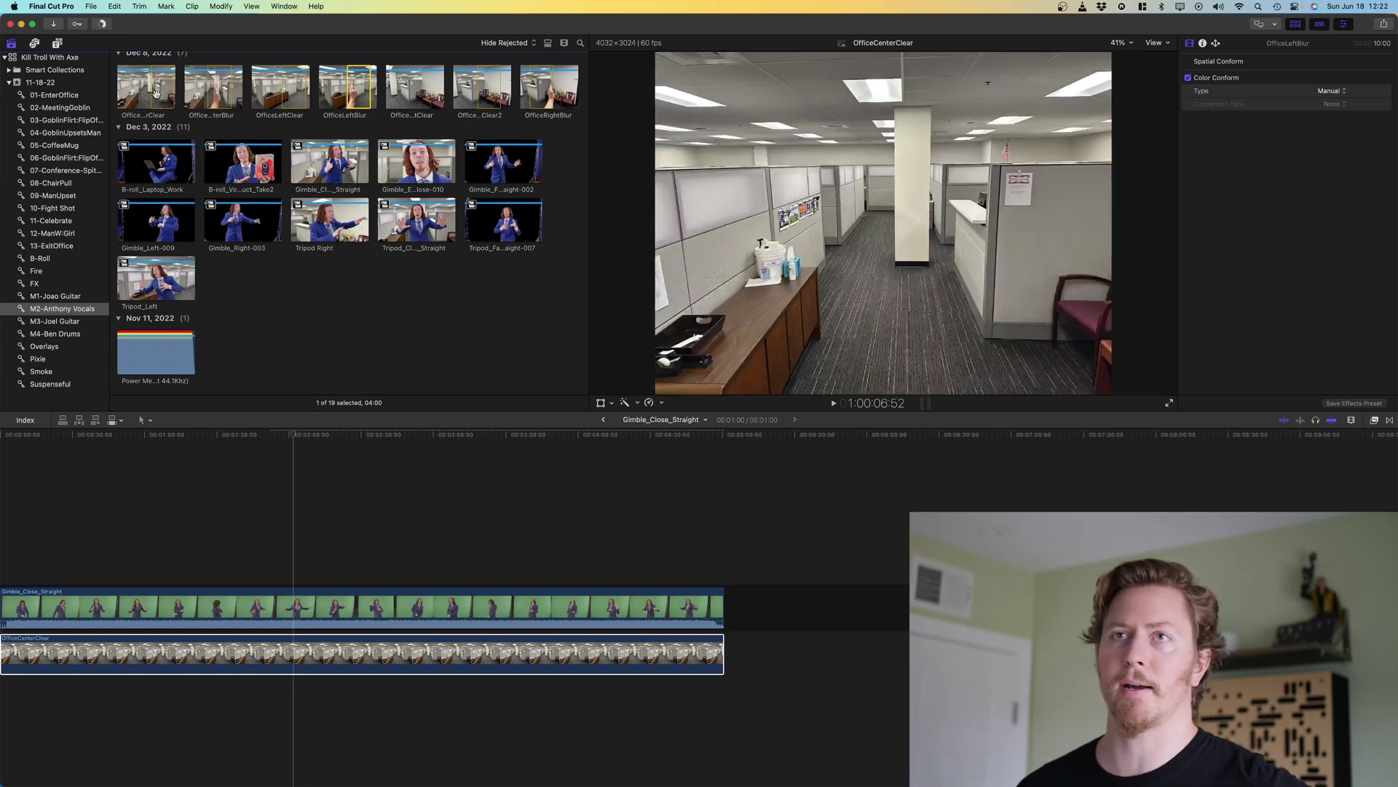
key(super+2)
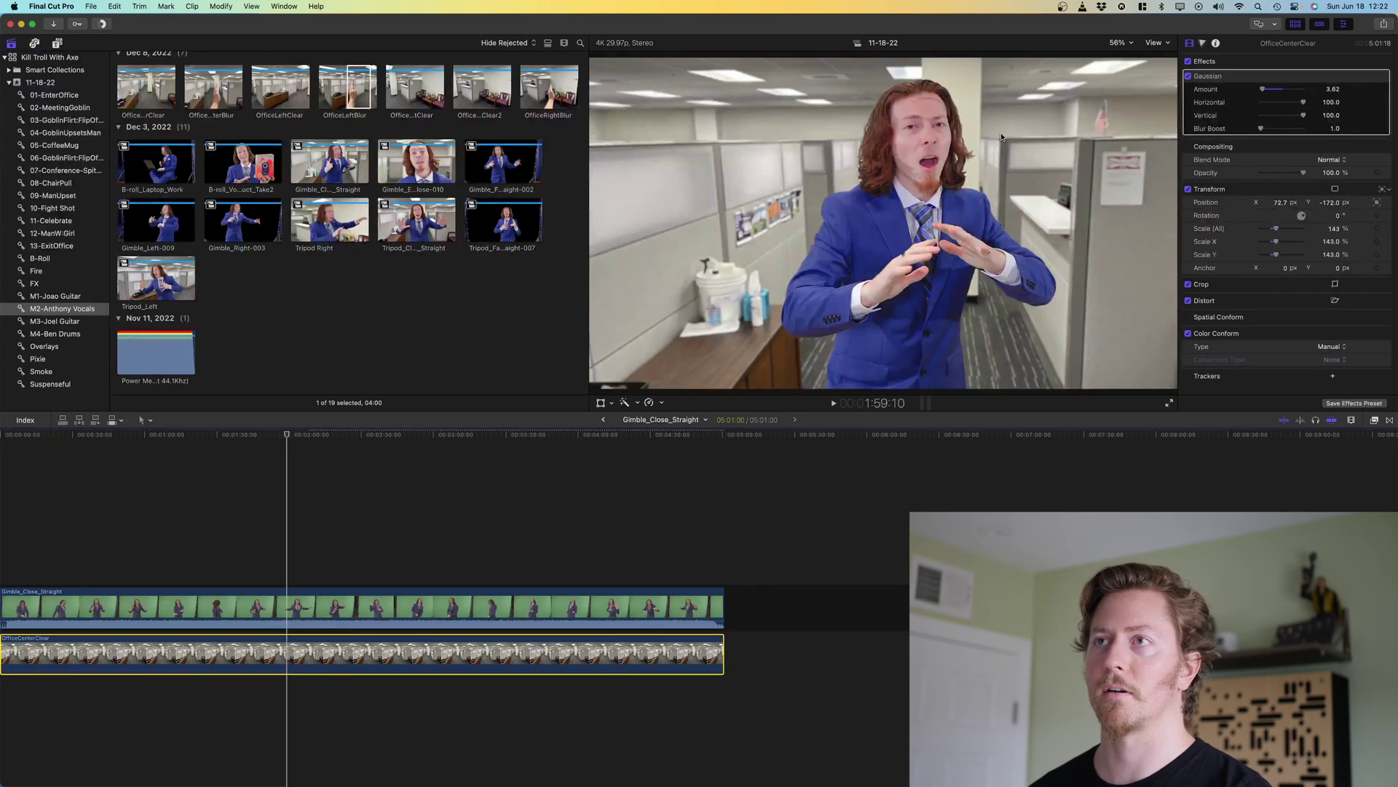
click(362, 85)
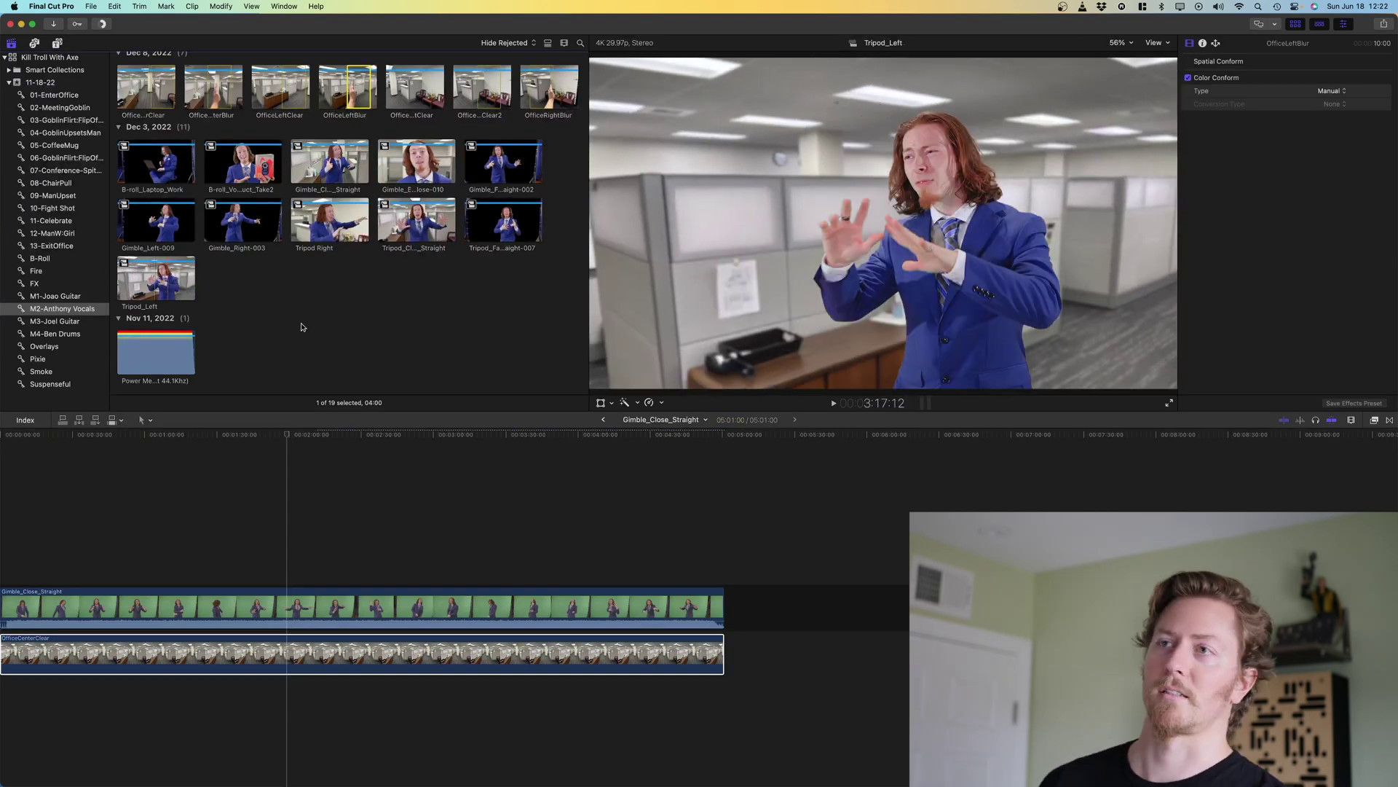
key(super+2)
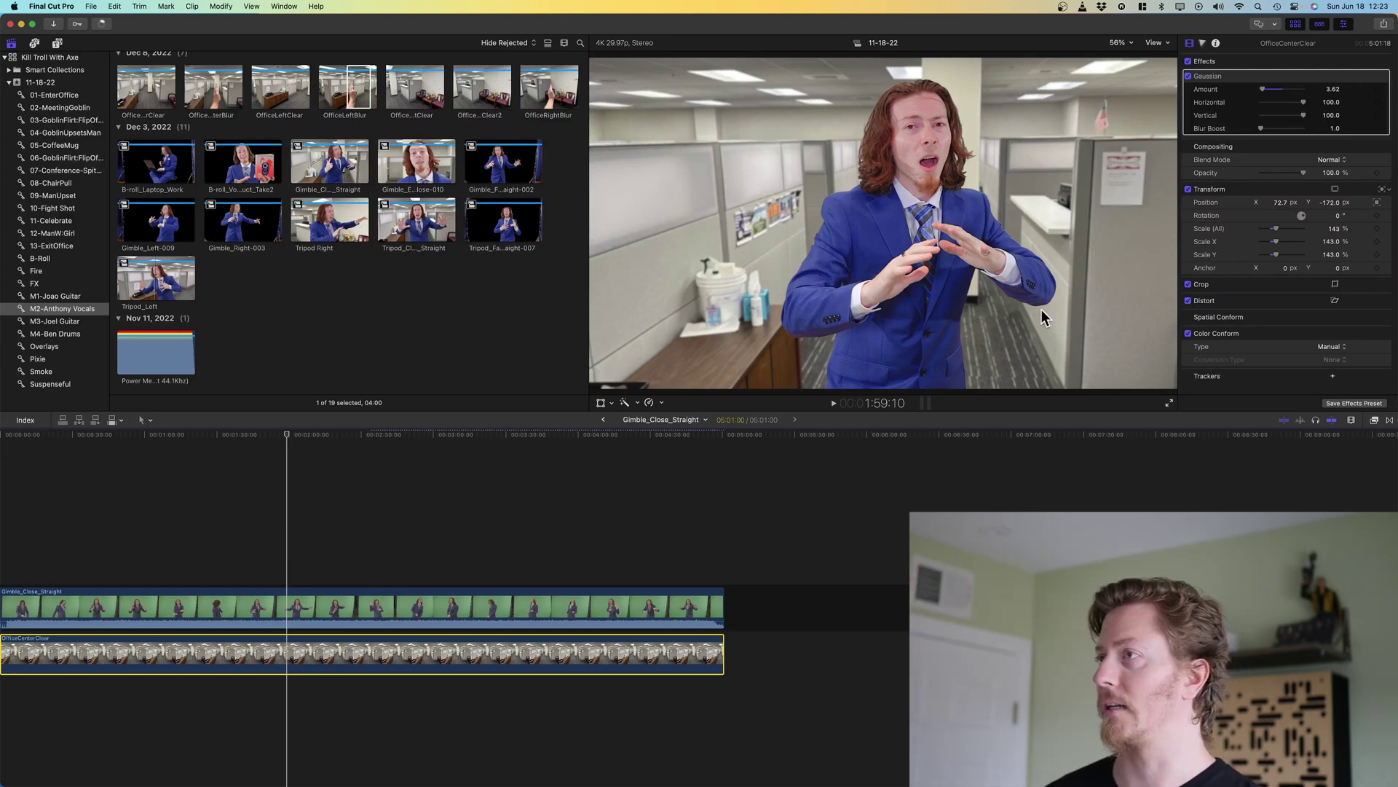
Open the M3 guitar collection's ReIntro 1-2 compound clip down to its layers and turn off the foreground's Green Screen Keyer
click(54, 321)
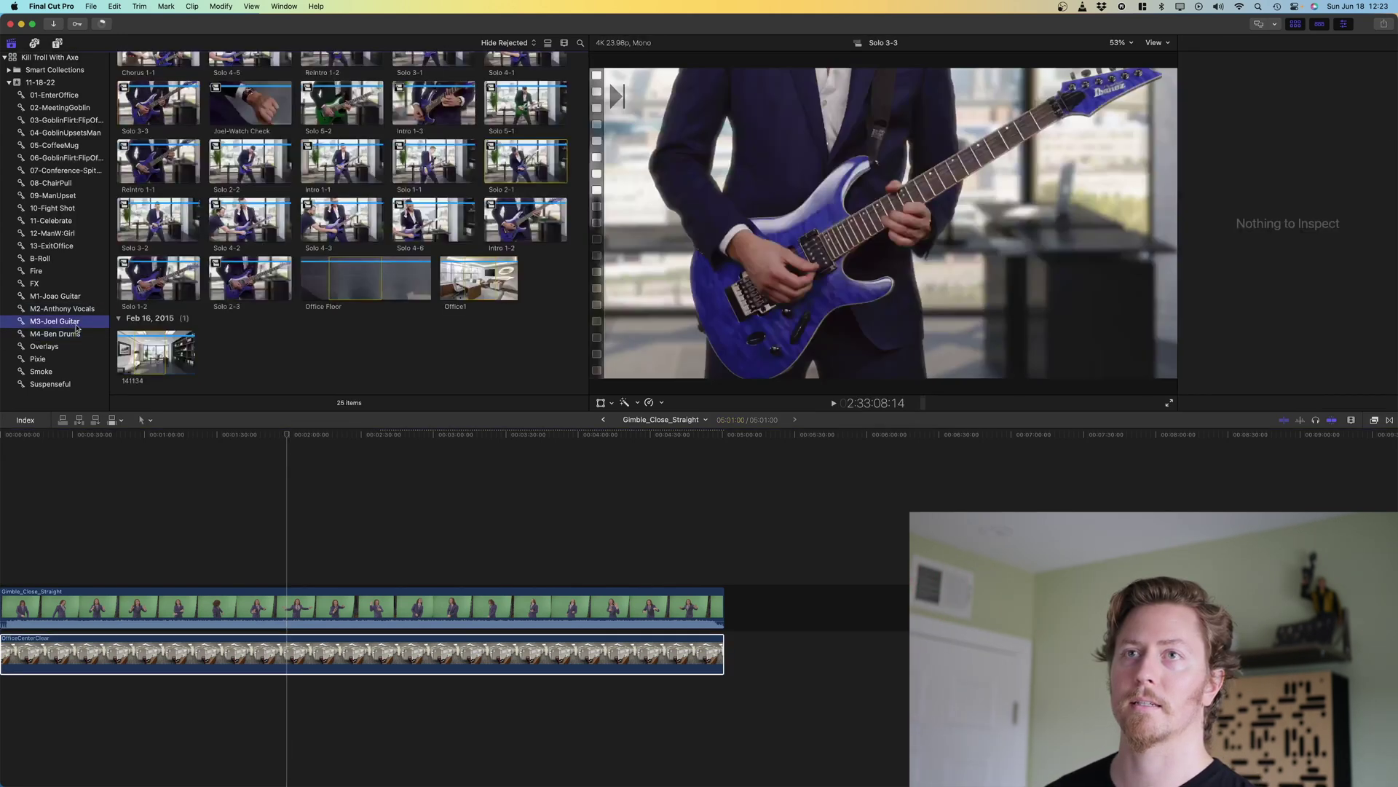
double_click(348, 93)
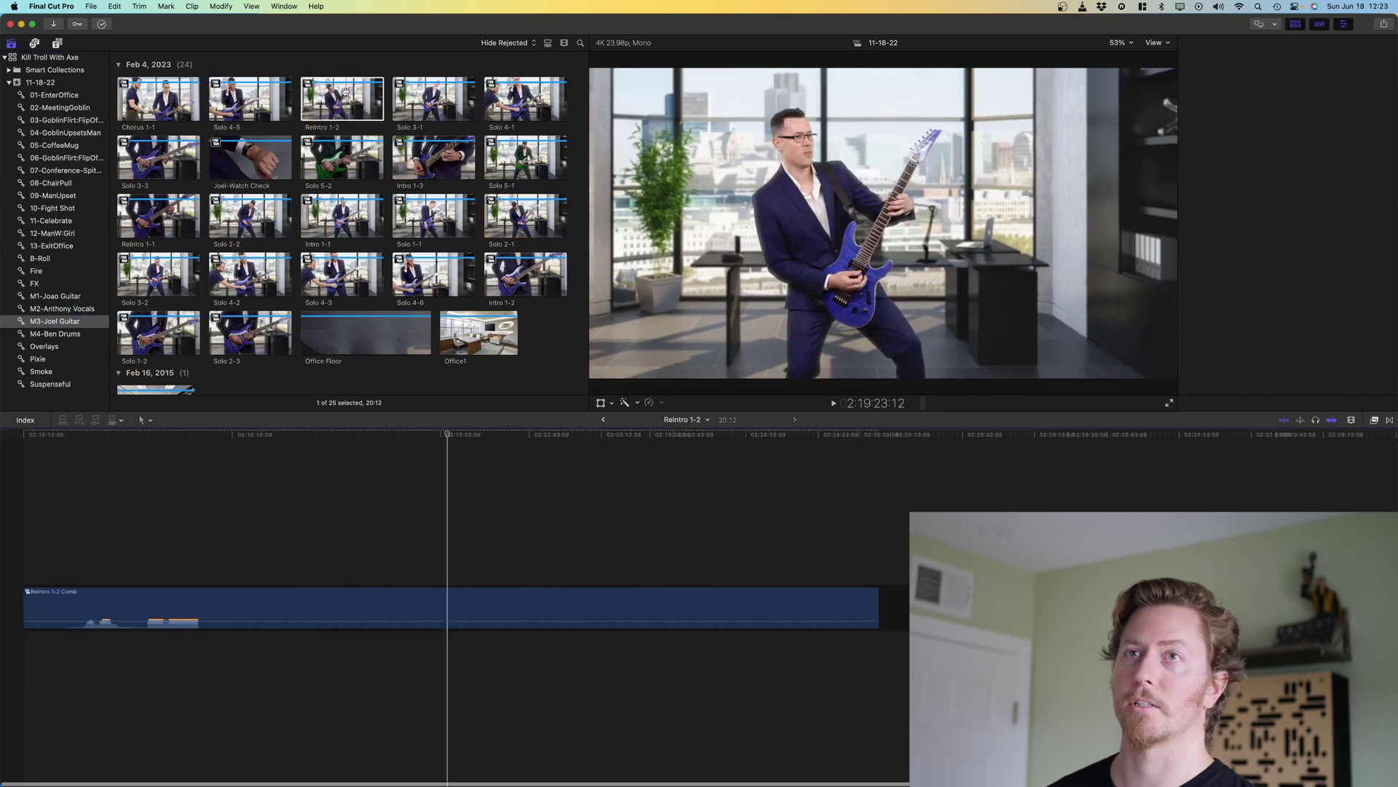
double_click(399, 607)
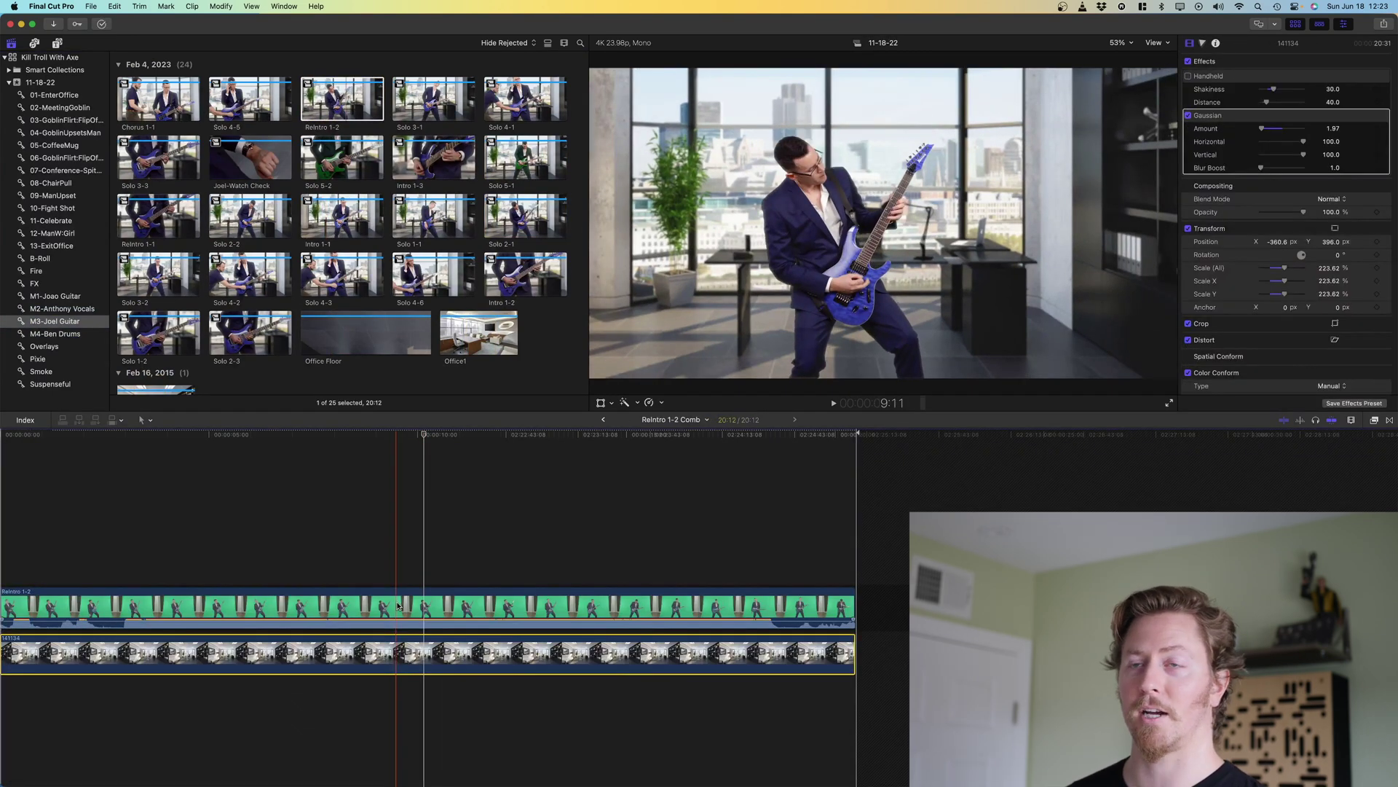
click(399, 607)
click(1189, 142)
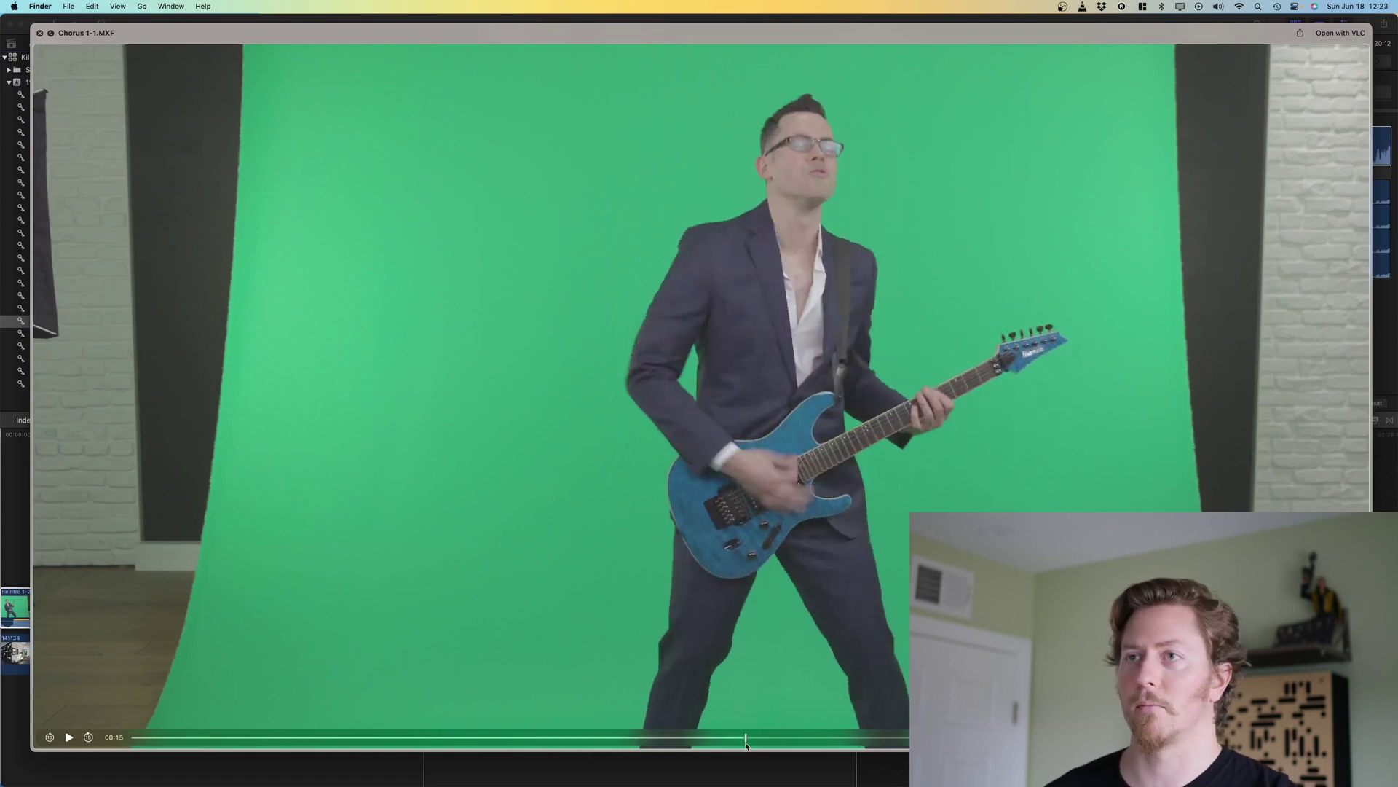
Preview the raw Chorus 1-1.MXF green screen footage in Finder and return to Final Cut Pro
click(835, 739)
key(space)
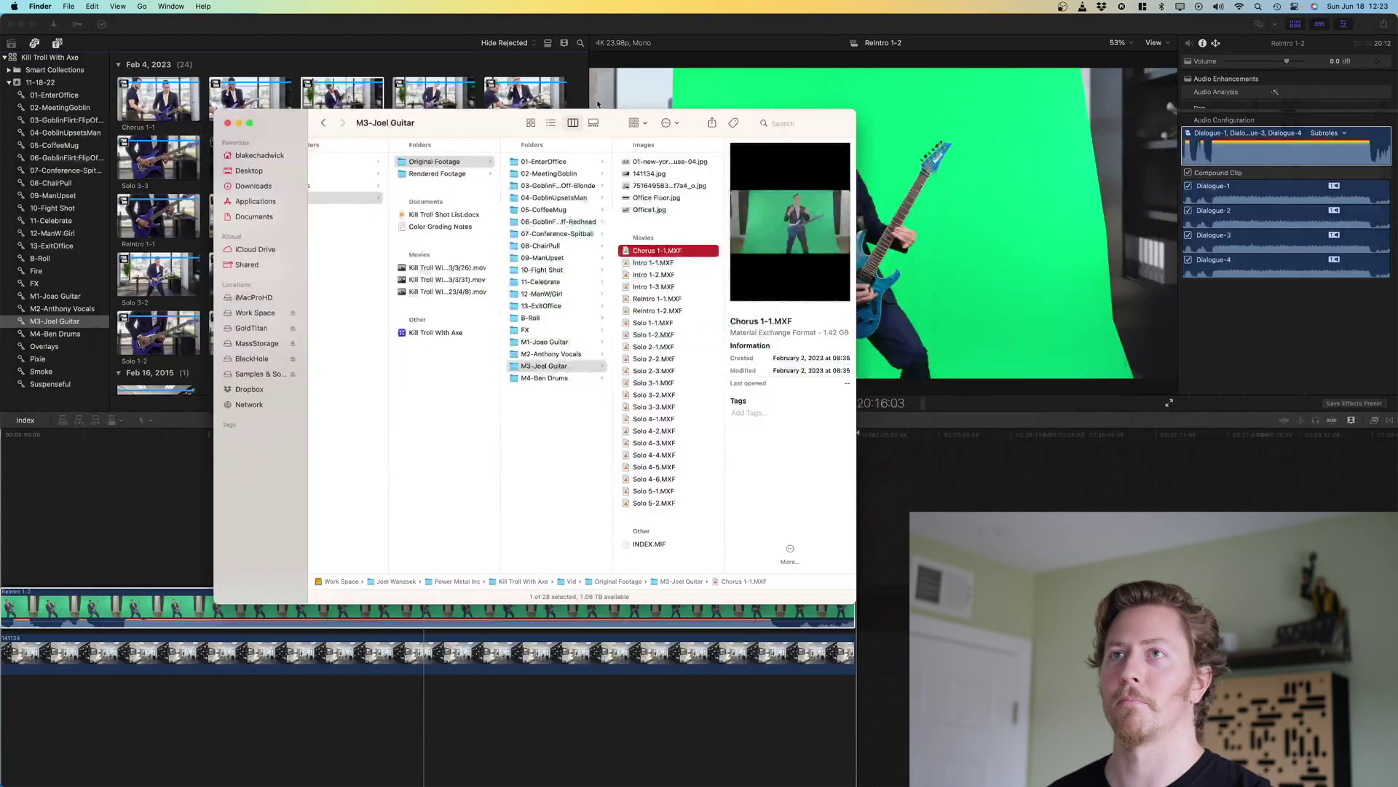
click(468, 25)
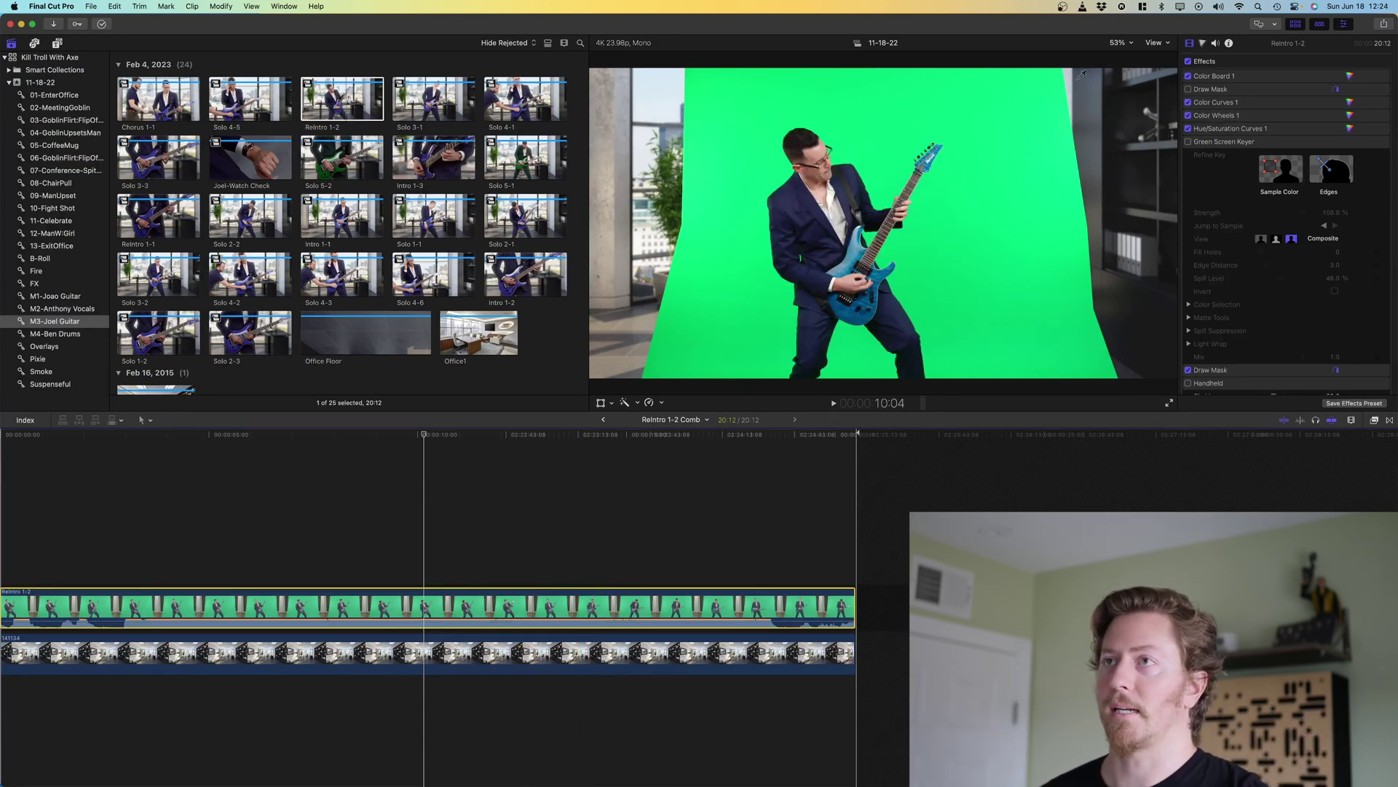
Turn the Green Screen Keyer of the ReIntro 1-2 foreground clip back on and view the keyed guitarist at an earlier frame
click(1189, 142)
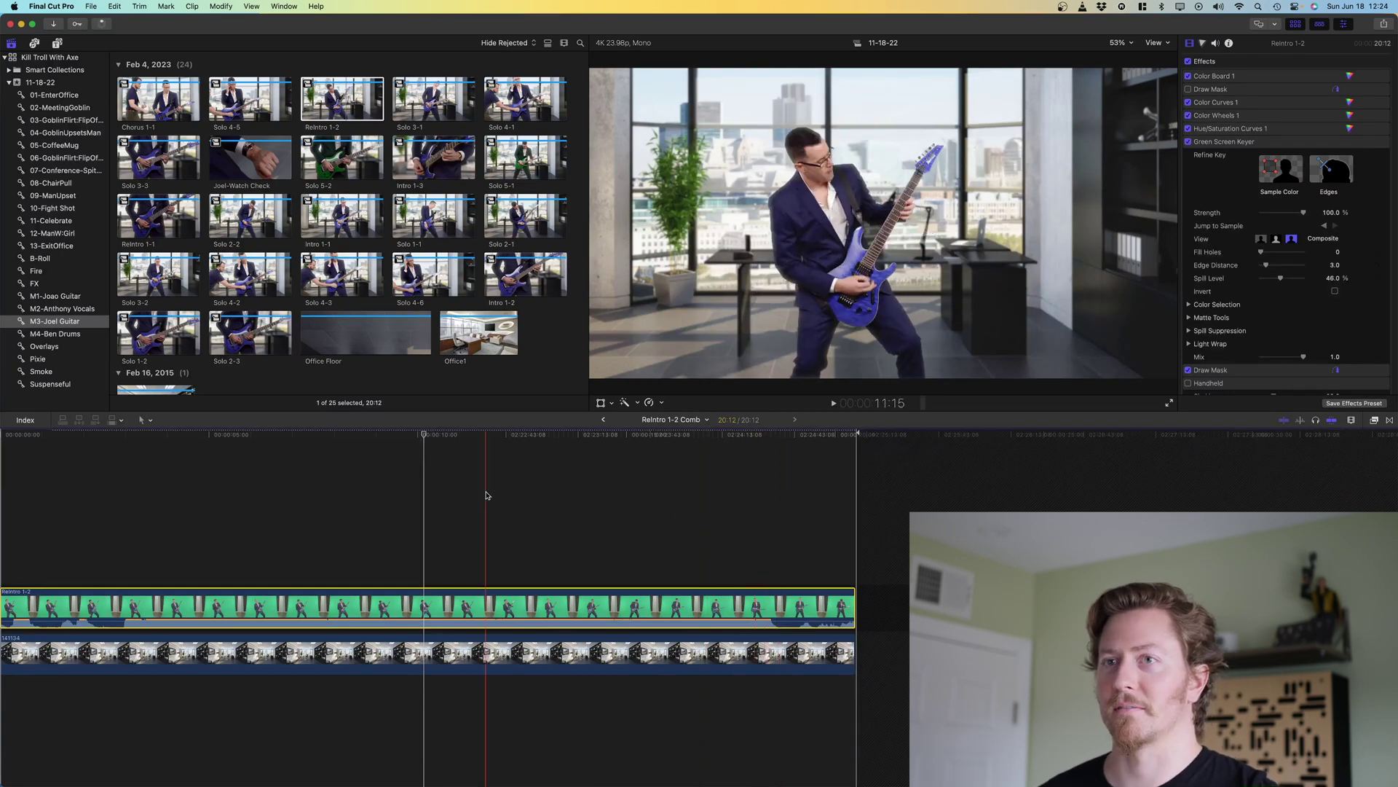
click(428, 659)
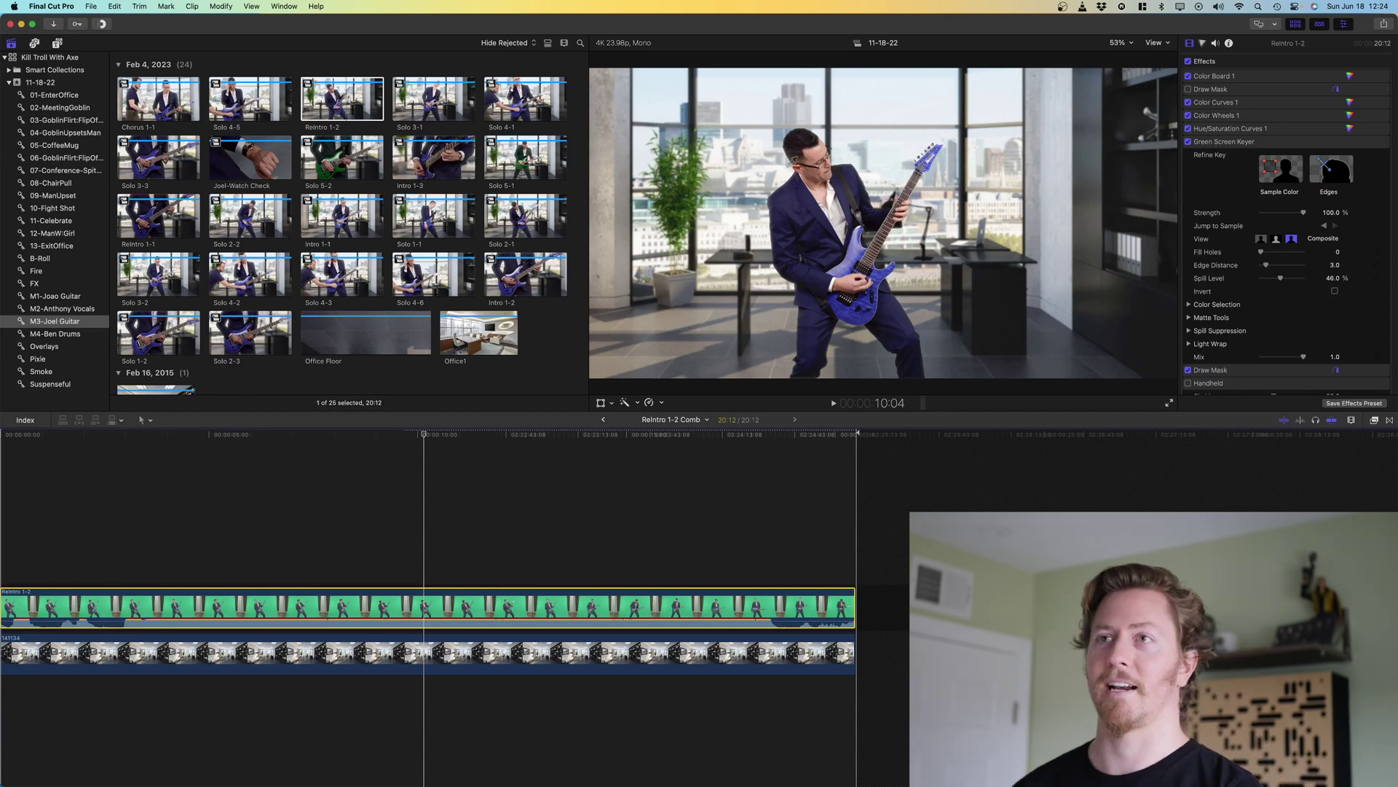
click(262, 545)
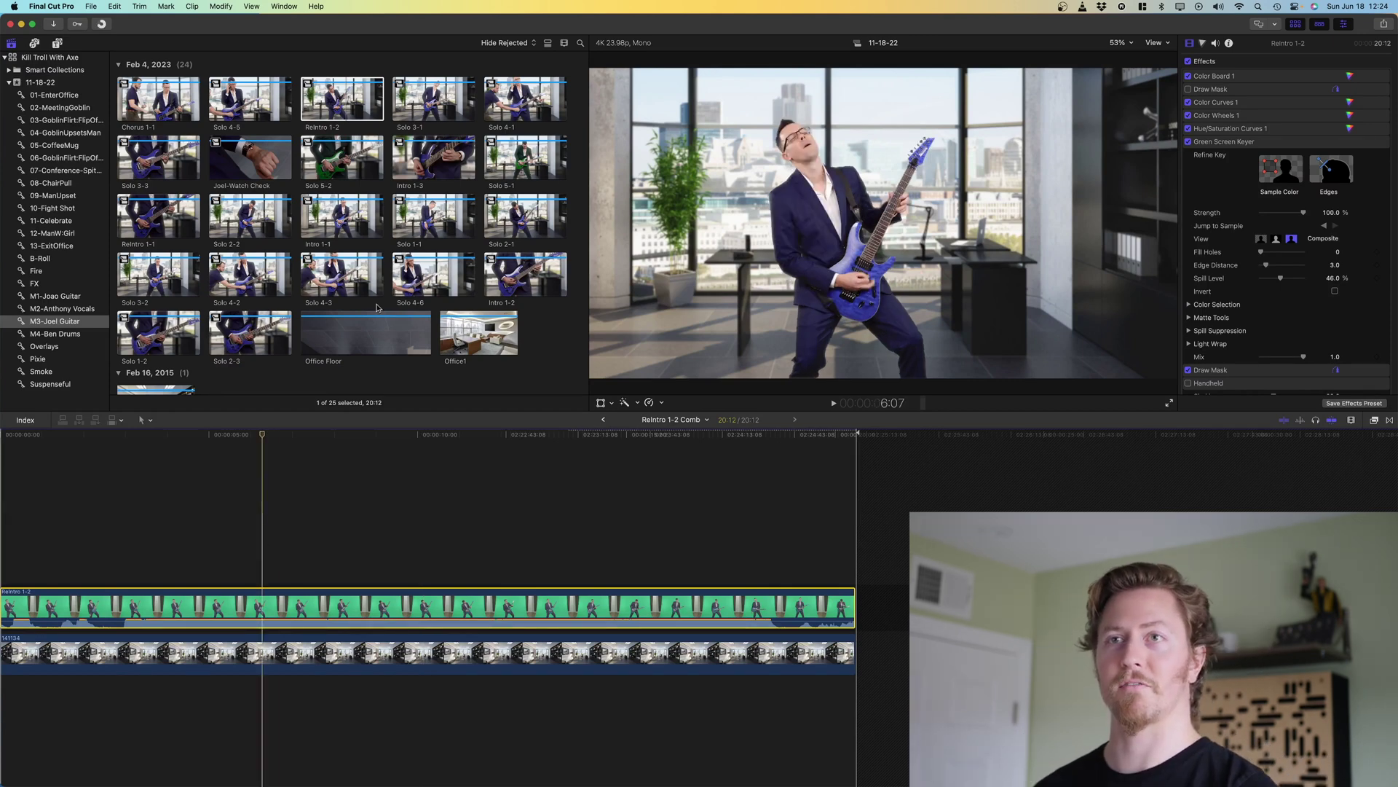
Look over the 141134 and Office Floor background stills and the watch check clip in the M3 guitar collection
key(super+1)
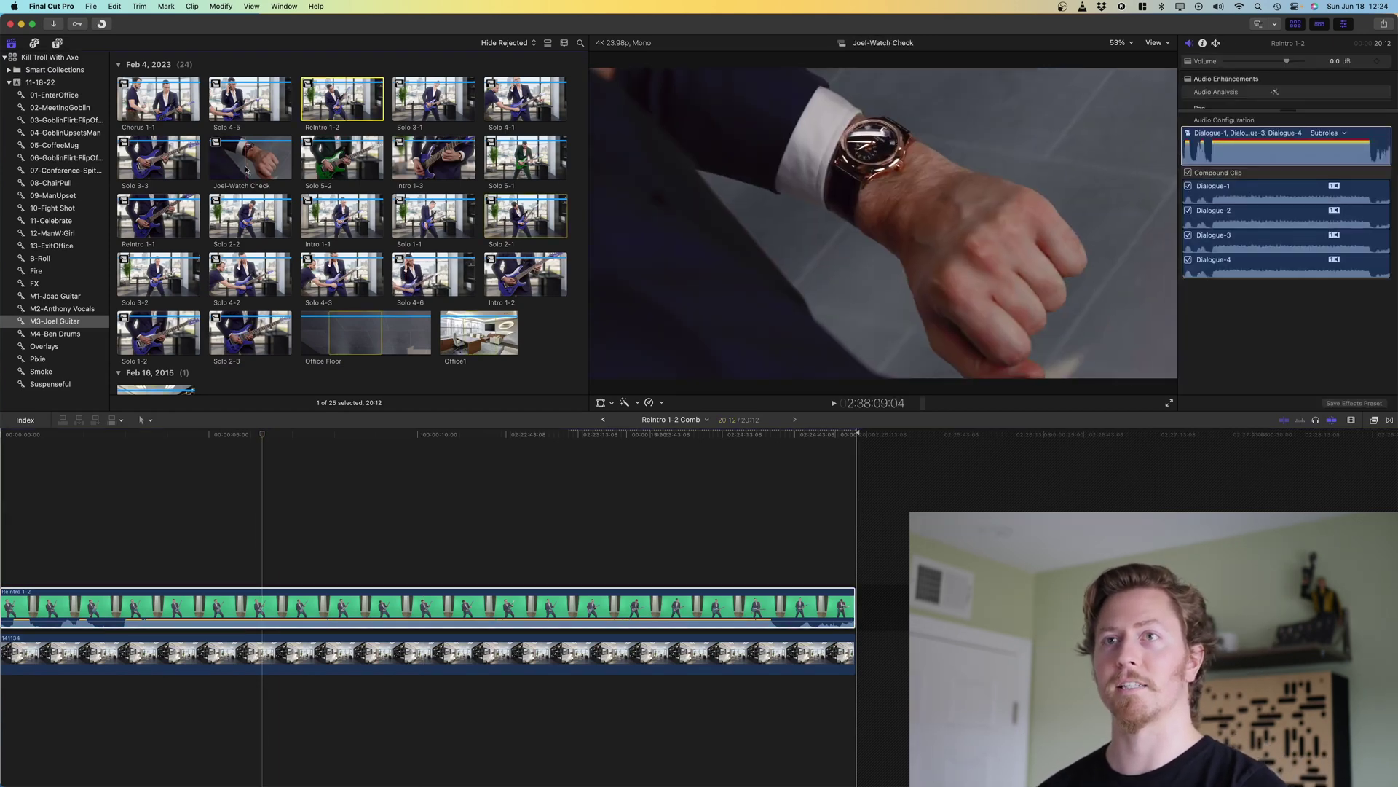
scroll(255, 291, down, 2)
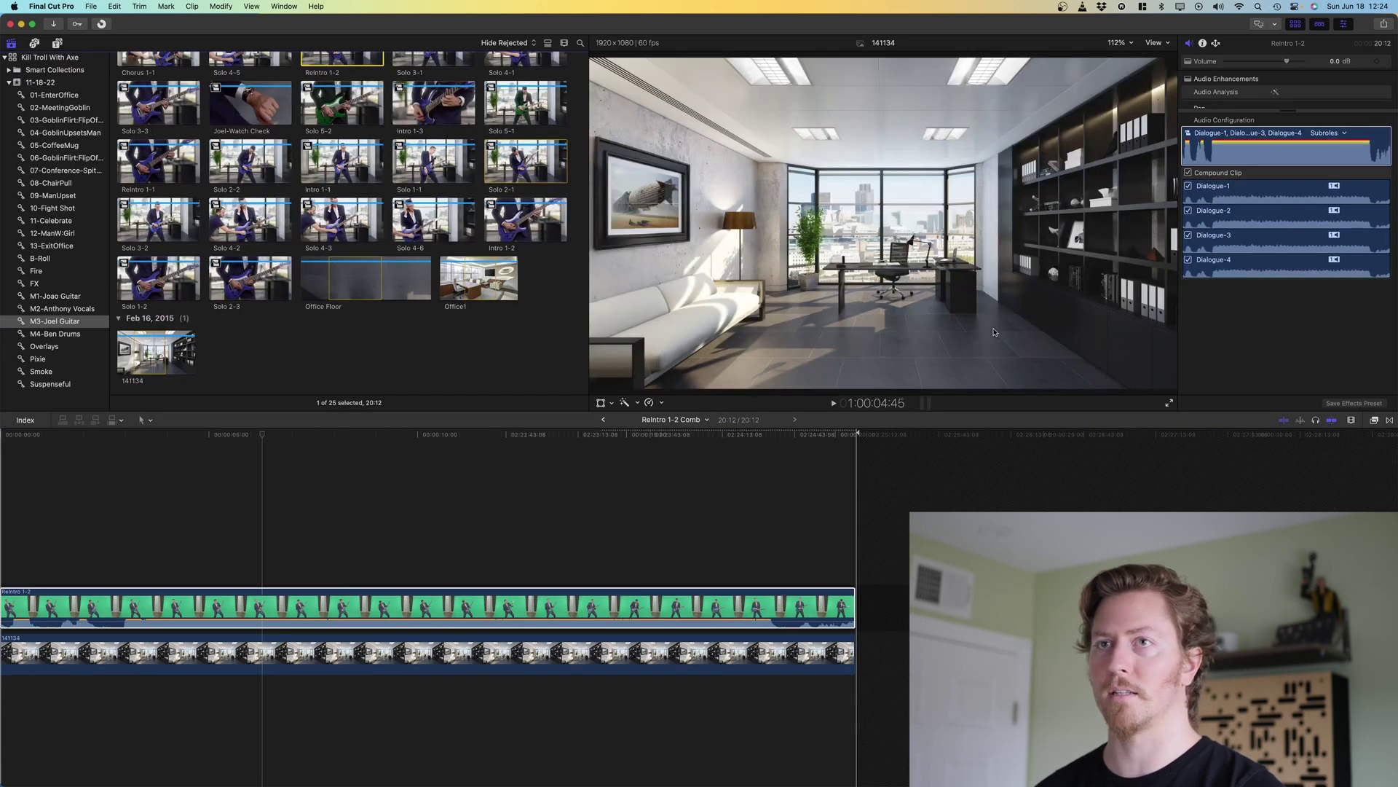
click(353, 281)
scroll(352, 305, up, 2)
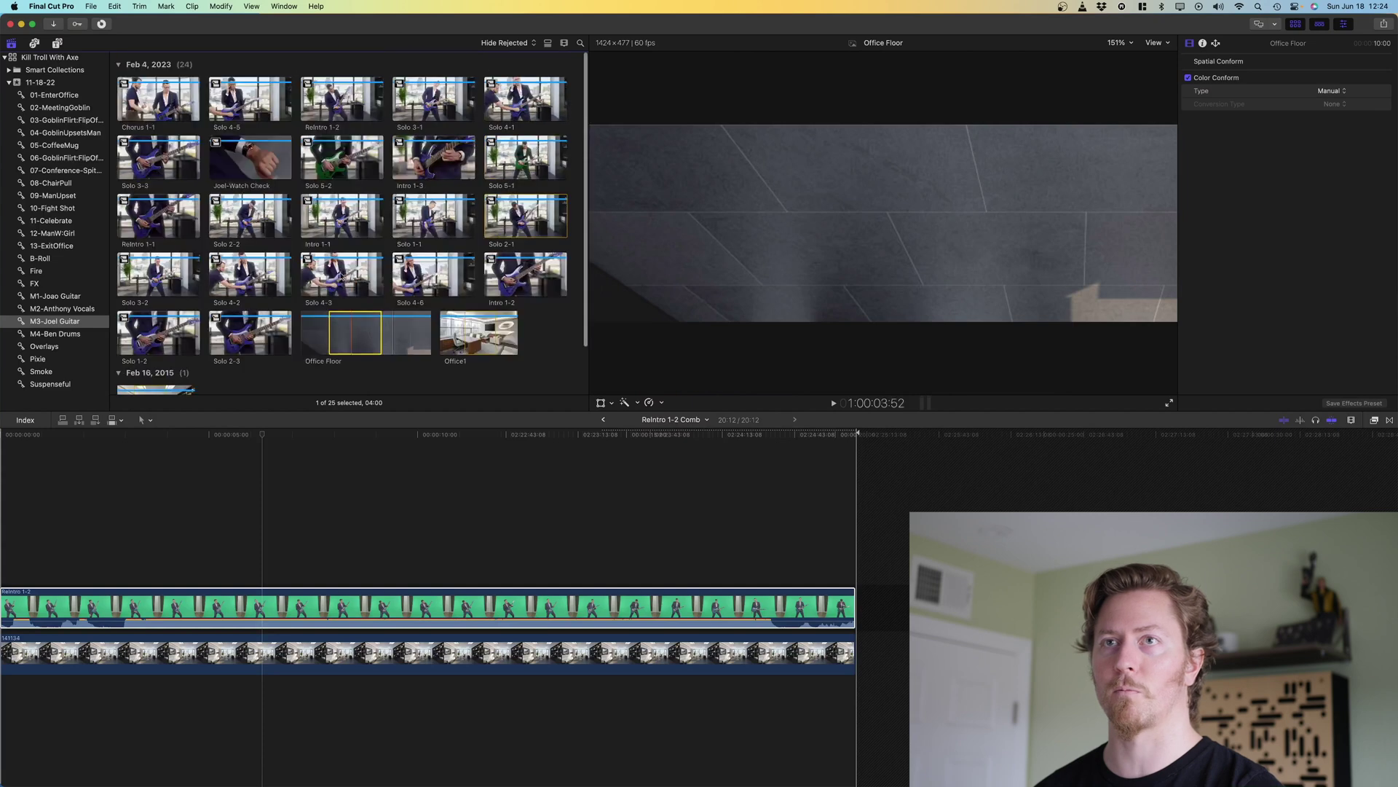
click(262, 155)
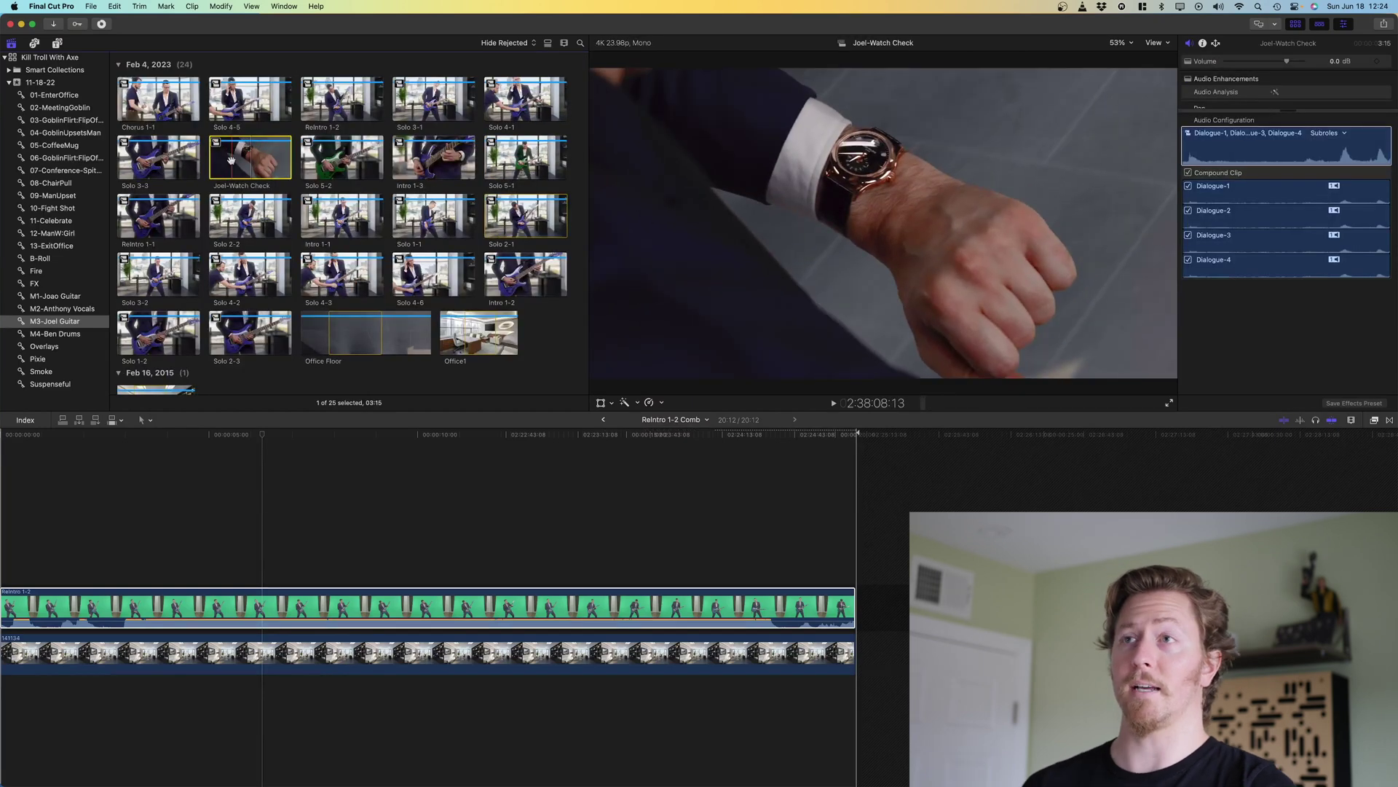
Open the ReIntro 1-2 compound clip again and examine the Handheld effect on its nested combined clip
double_click(323, 98)
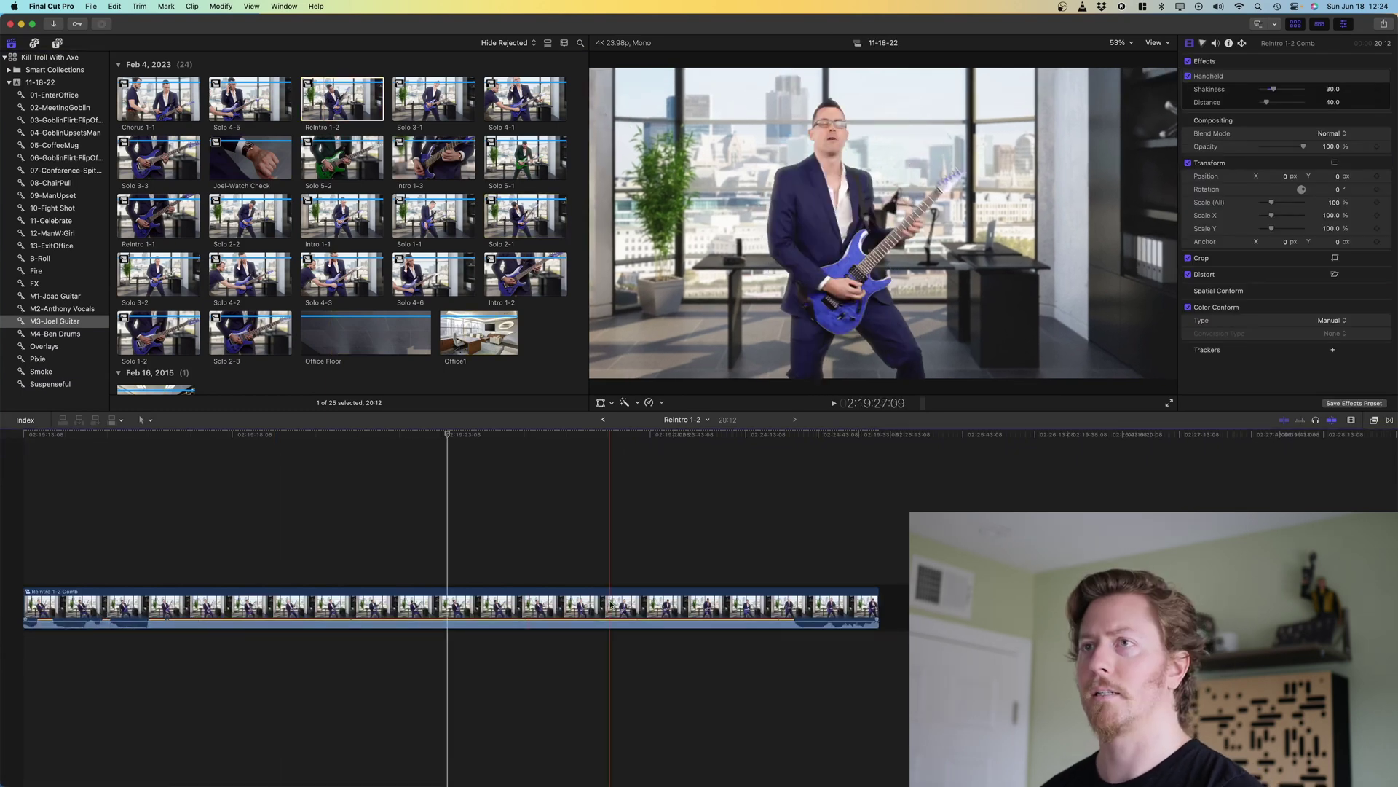
click(695, 603)
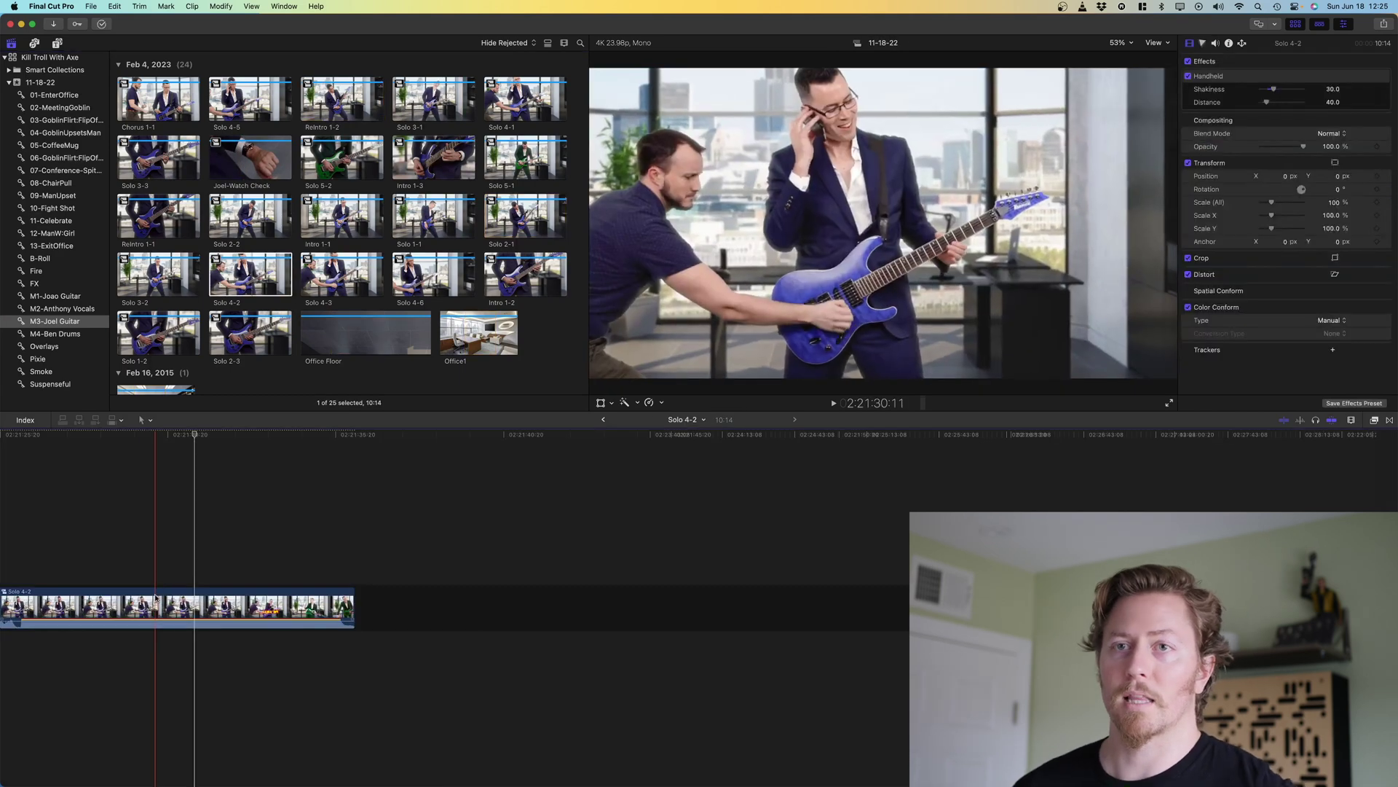
Open the layers of the Solo 4-2 compound clip and select its Level Up! title to view the title's keyframed opacity and position
double_click(154, 608)
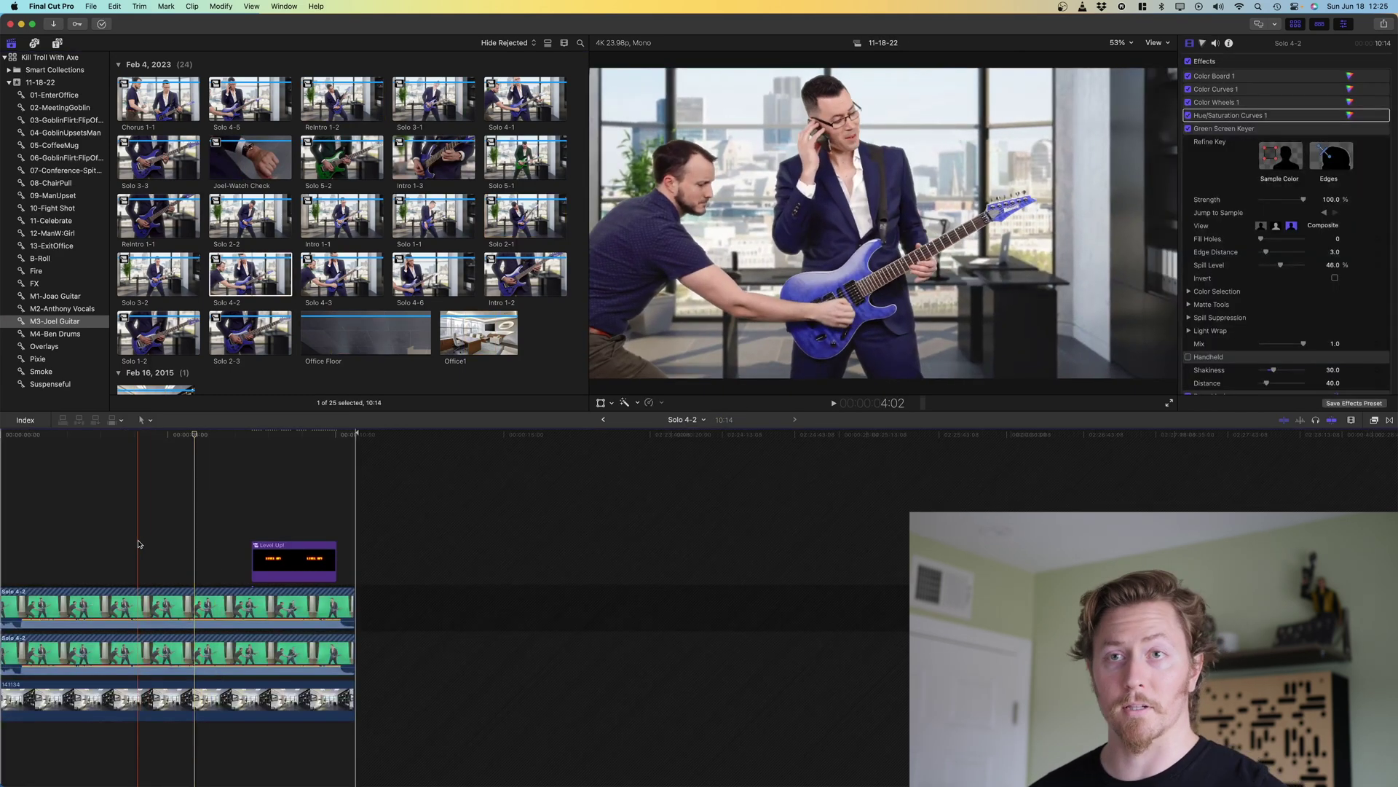
key(super+equal)
key(super+equal)
key(super+equal)
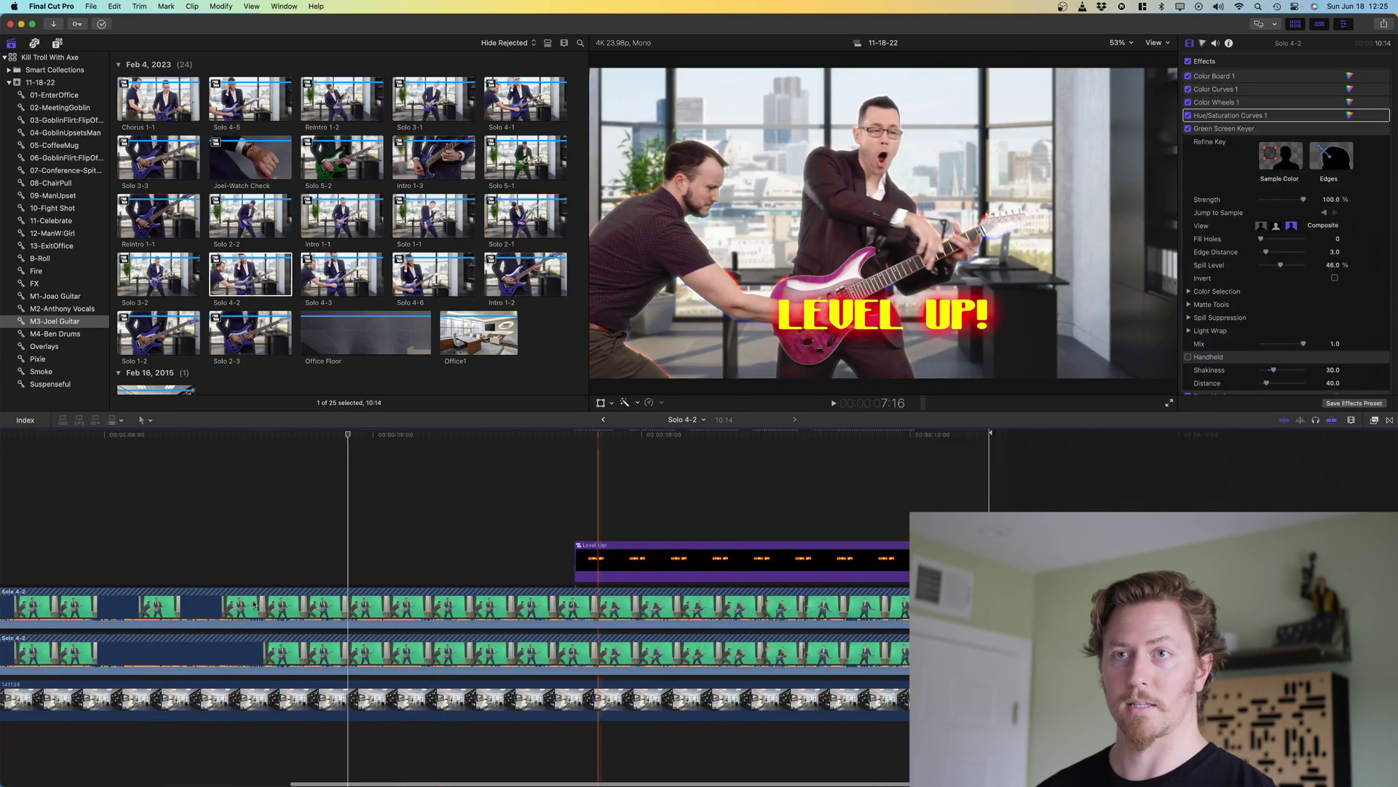
click(697, 559)
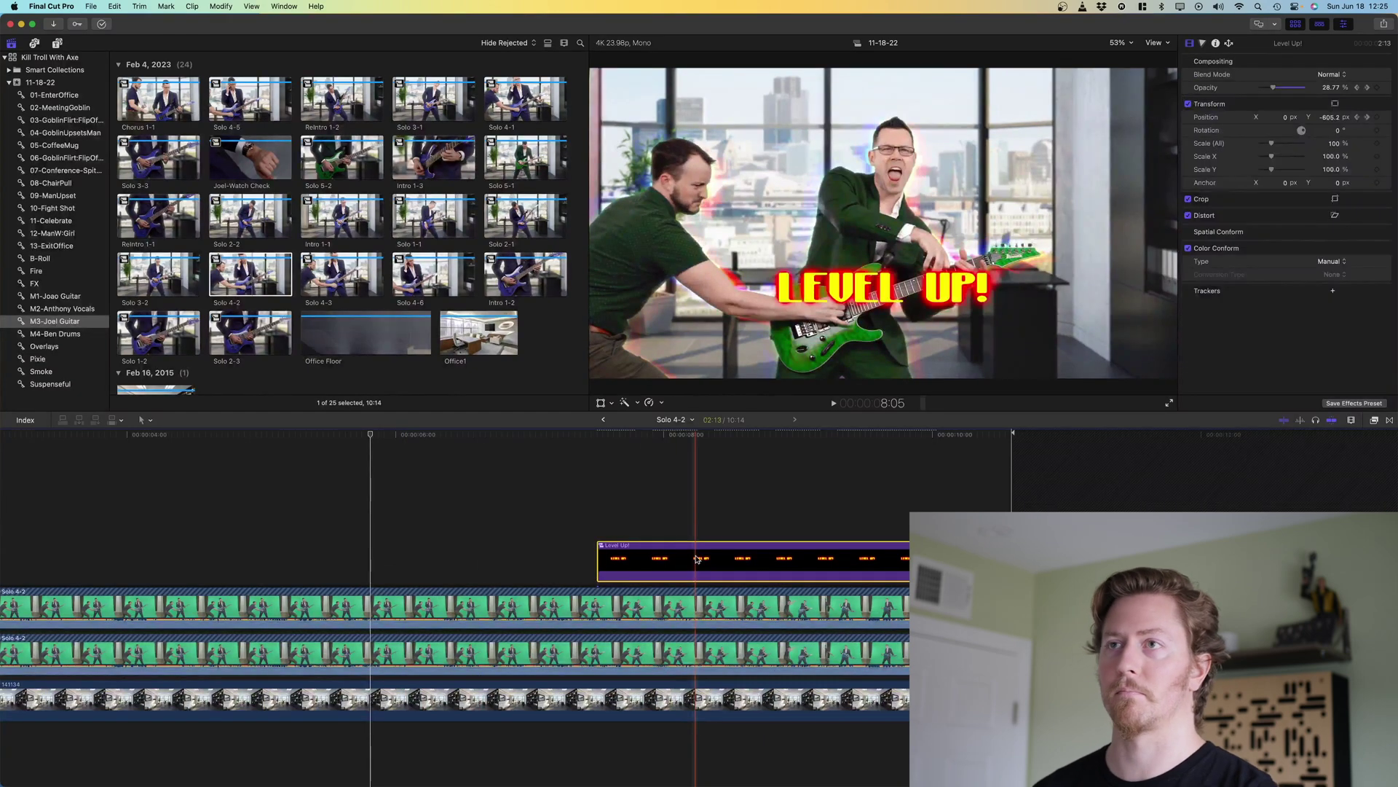
click(731, 559)
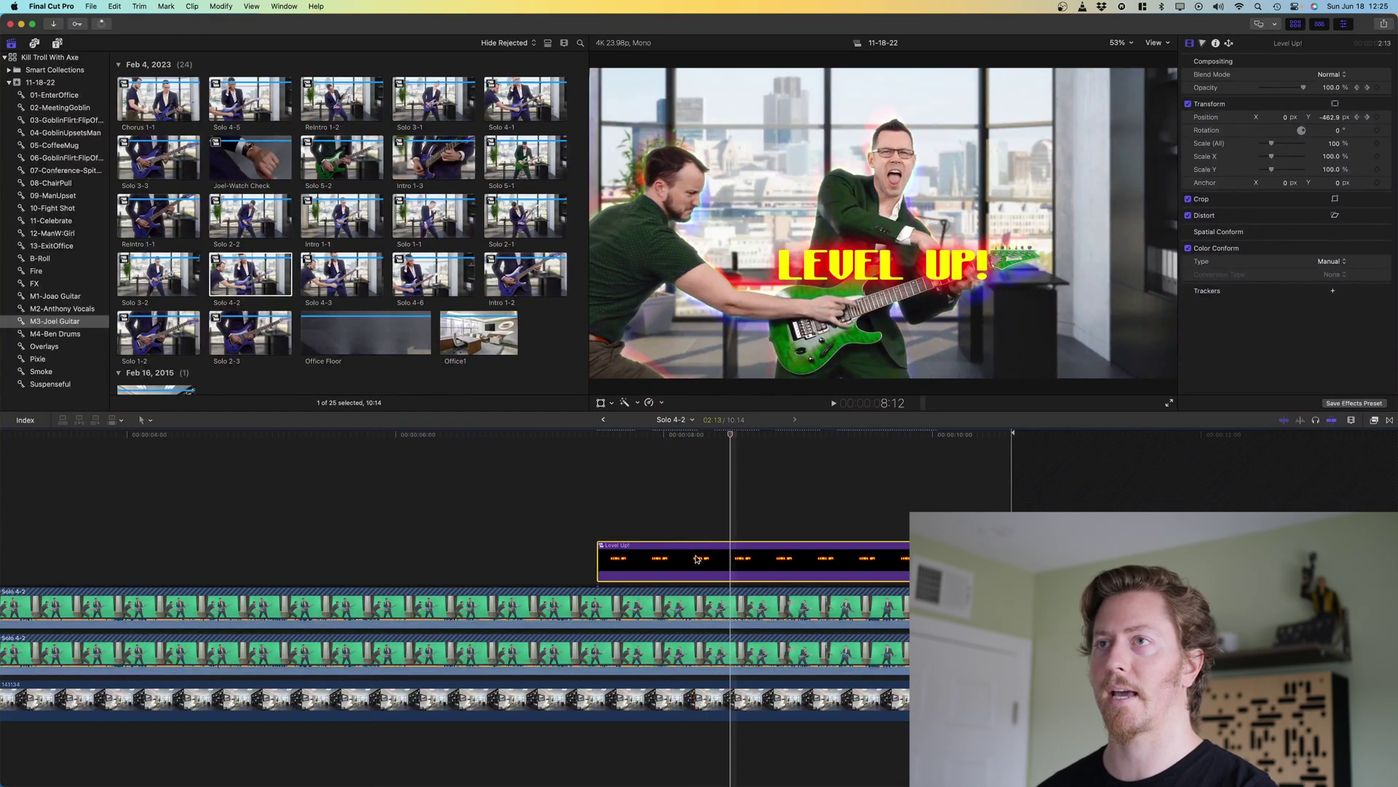
Advance frame by frame through the Level Up! title to examine its rising position animation over the color-changing guitarist
key(Right)
key(Right)
key(Right)
key(Right)
key(Right)
key(Right)
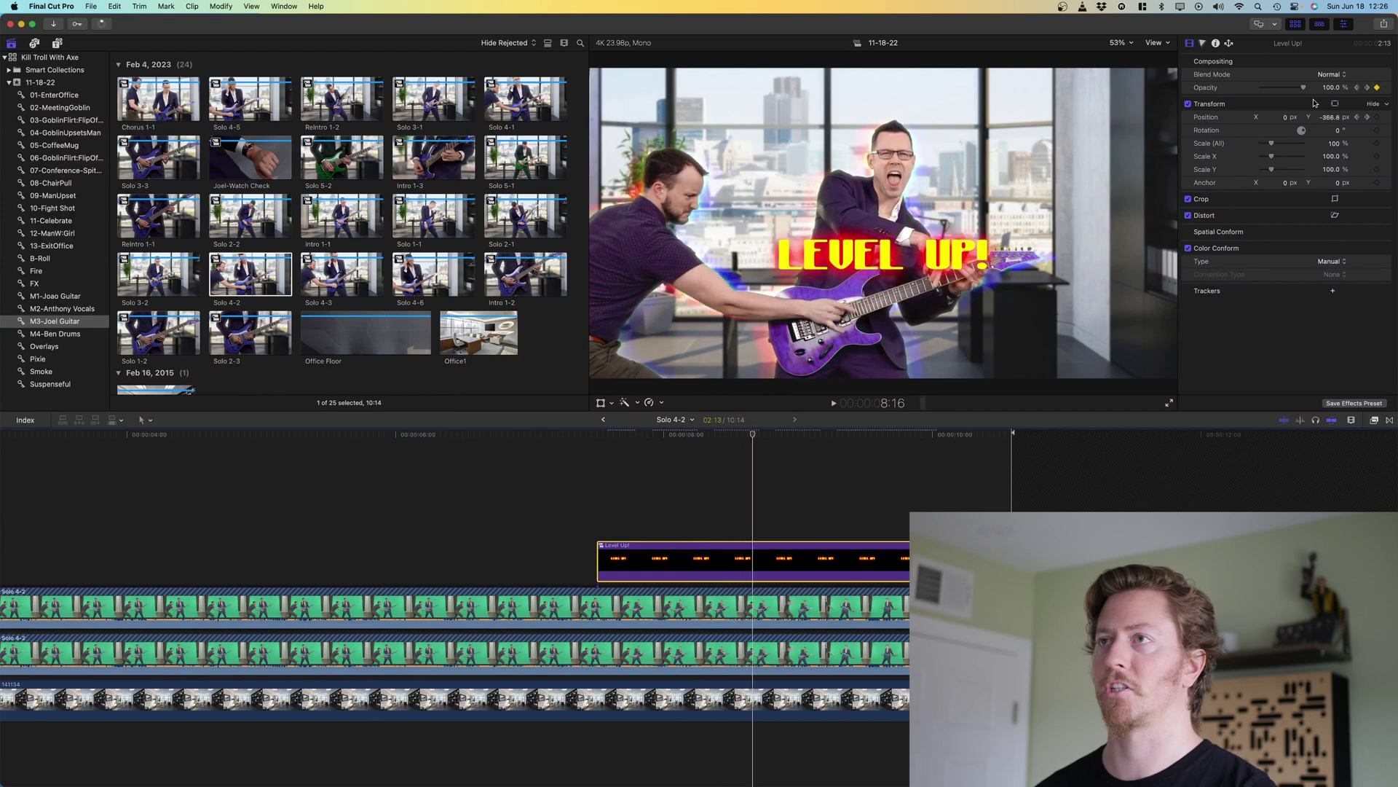
key(Right)
key(Right)
key(Right)
key(Right)
key(Right)
key(Right)
key(Right)
key(Right)
key(Right)
key(Right)
key(Right)
key(Right)
key(Right)
key(Right)
key(Right)
key(Right)
key(Right)
key(Right)
key(Right)
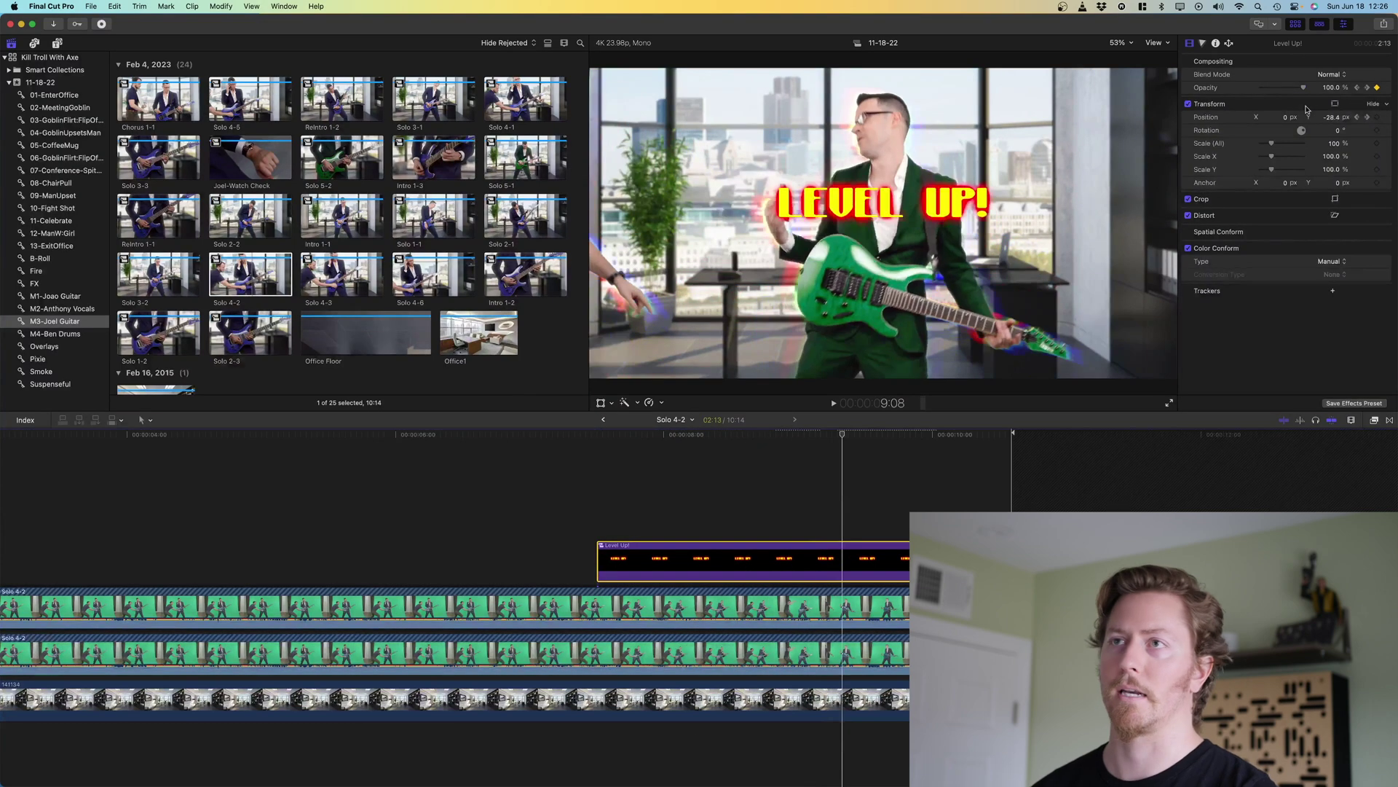
Disable the upper Solo 4-2 clip and examine the keyframed Prism effect on the lower Solo 4-2 clip
scroll(434, 536, right, 5)
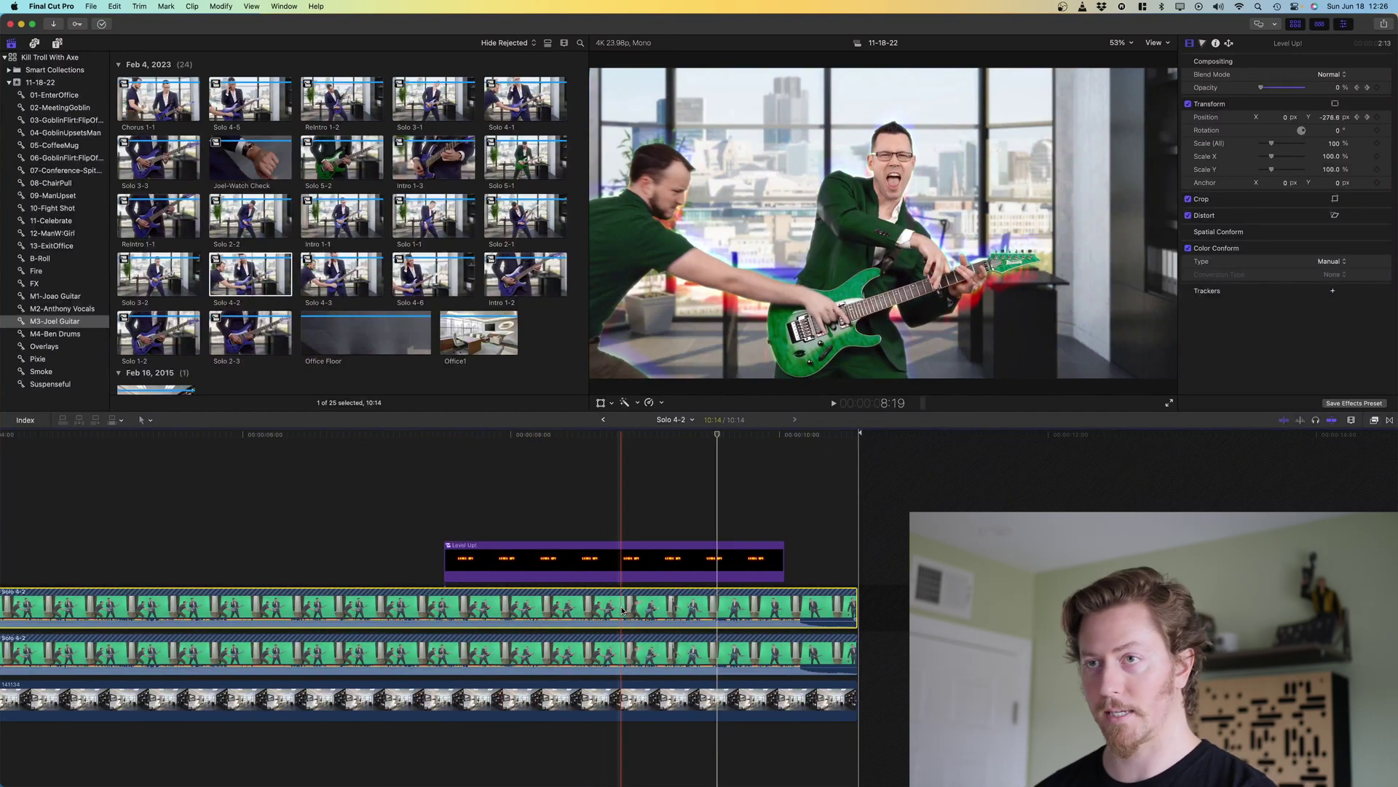
click(265, 654)
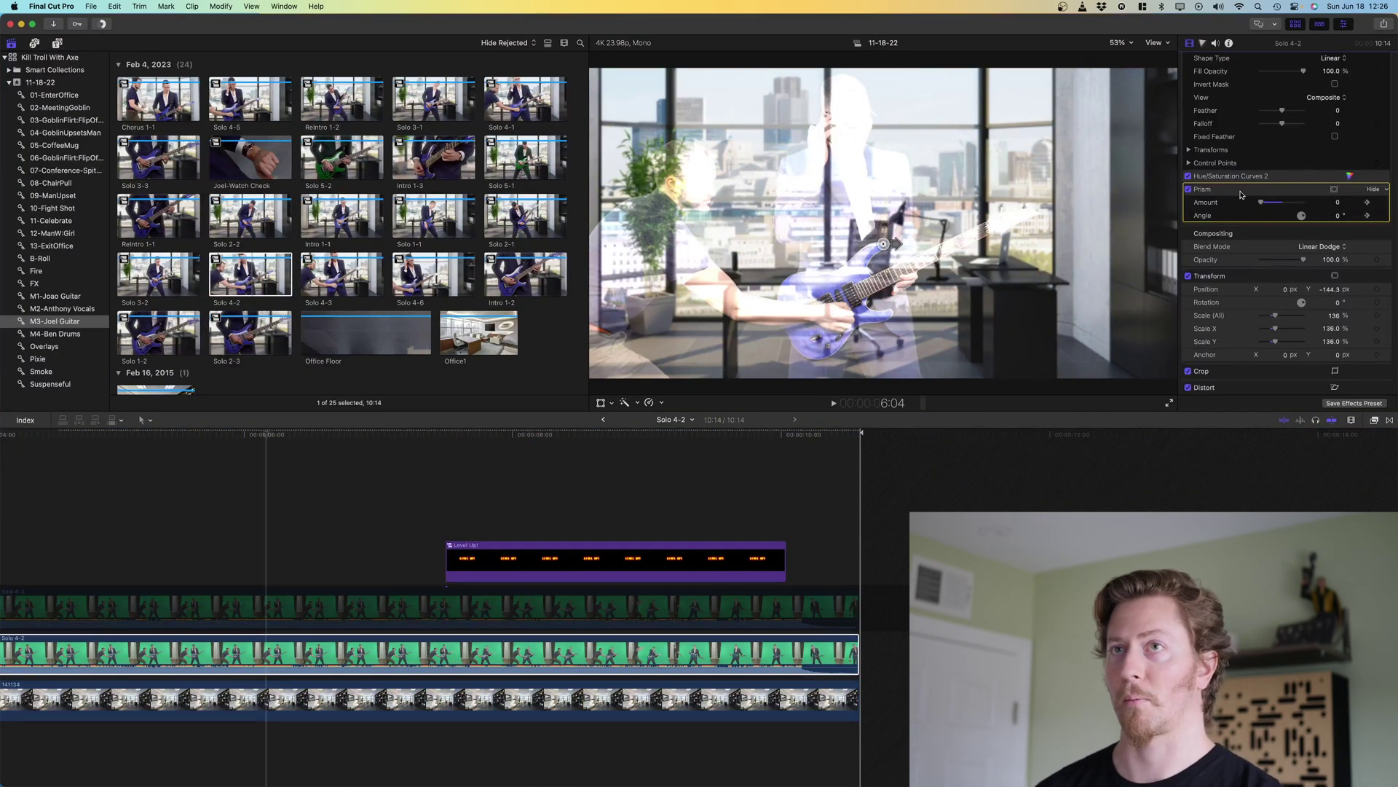
scroll(1241, 195, down, 1)
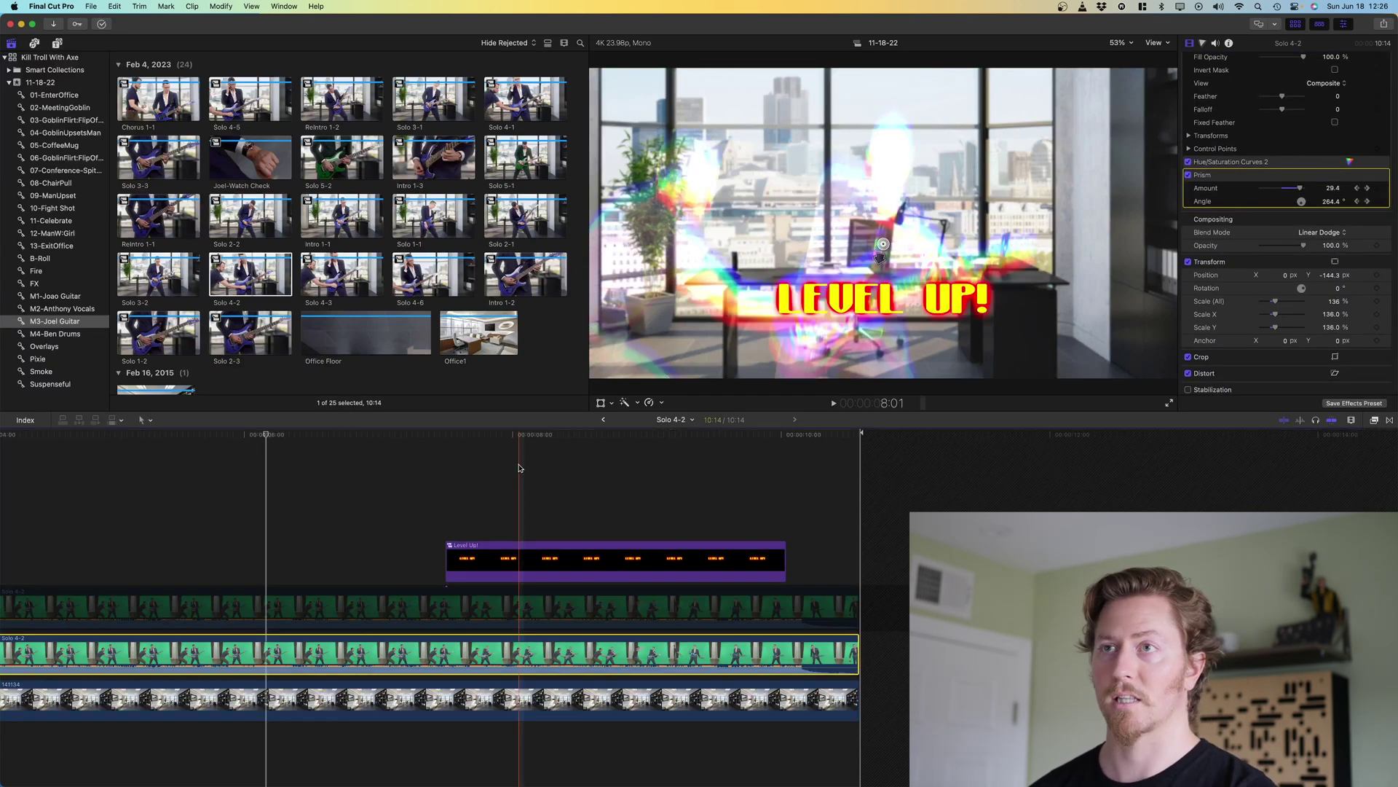
Set the lower Solo 4-2 clip's blend mode to Normal
click(618, 466)
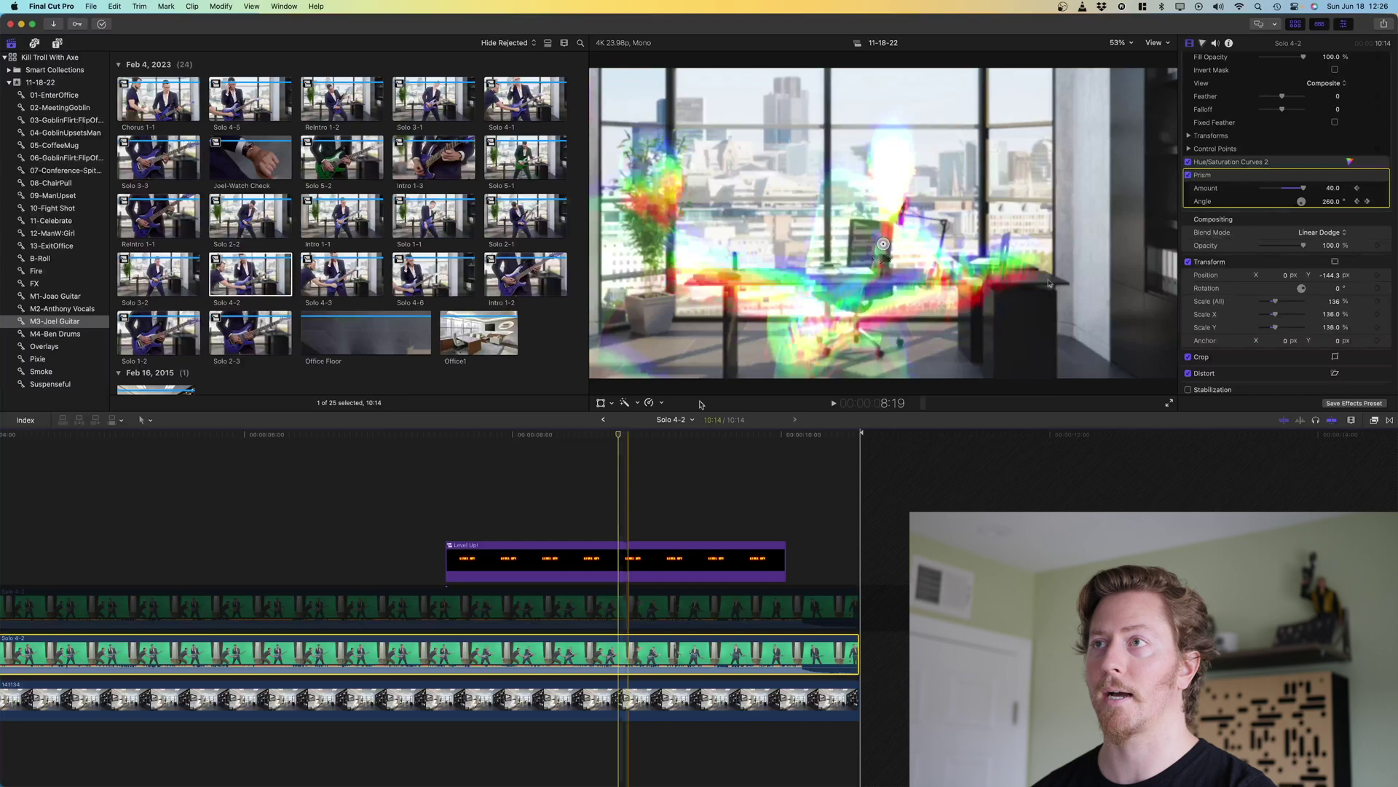
click(1333, 232)
click(1322, 76)
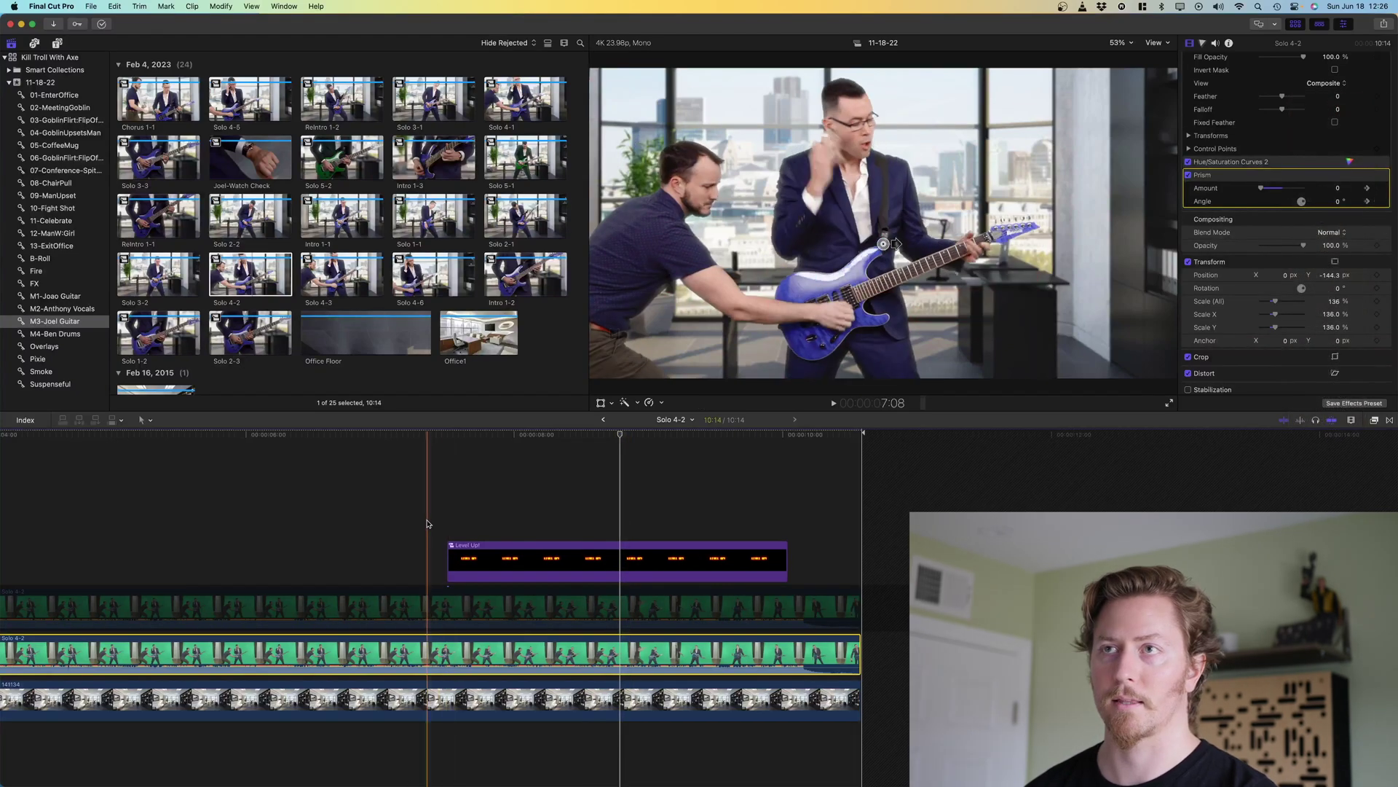
Enable the upper Solo 4-2 clip again
click(581, 605)
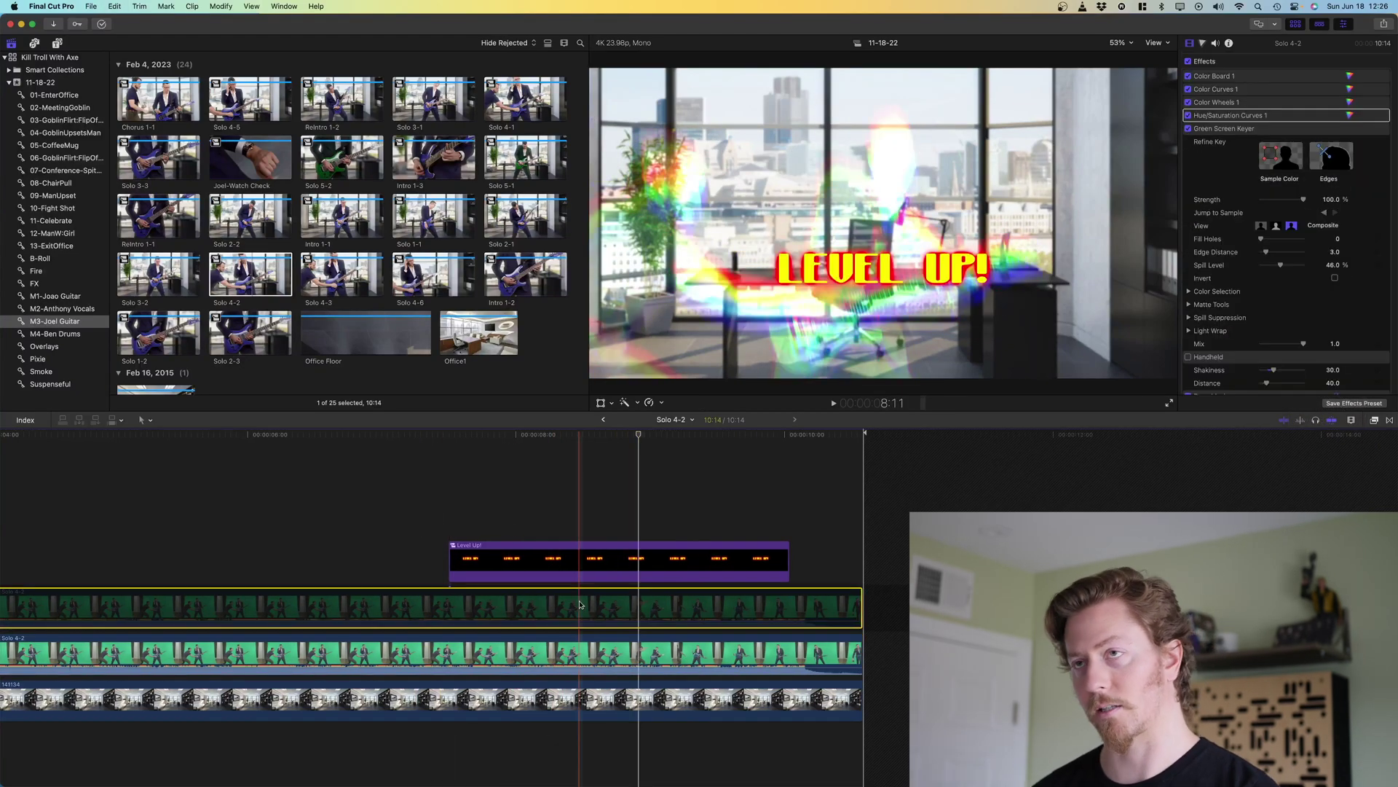
key(v)
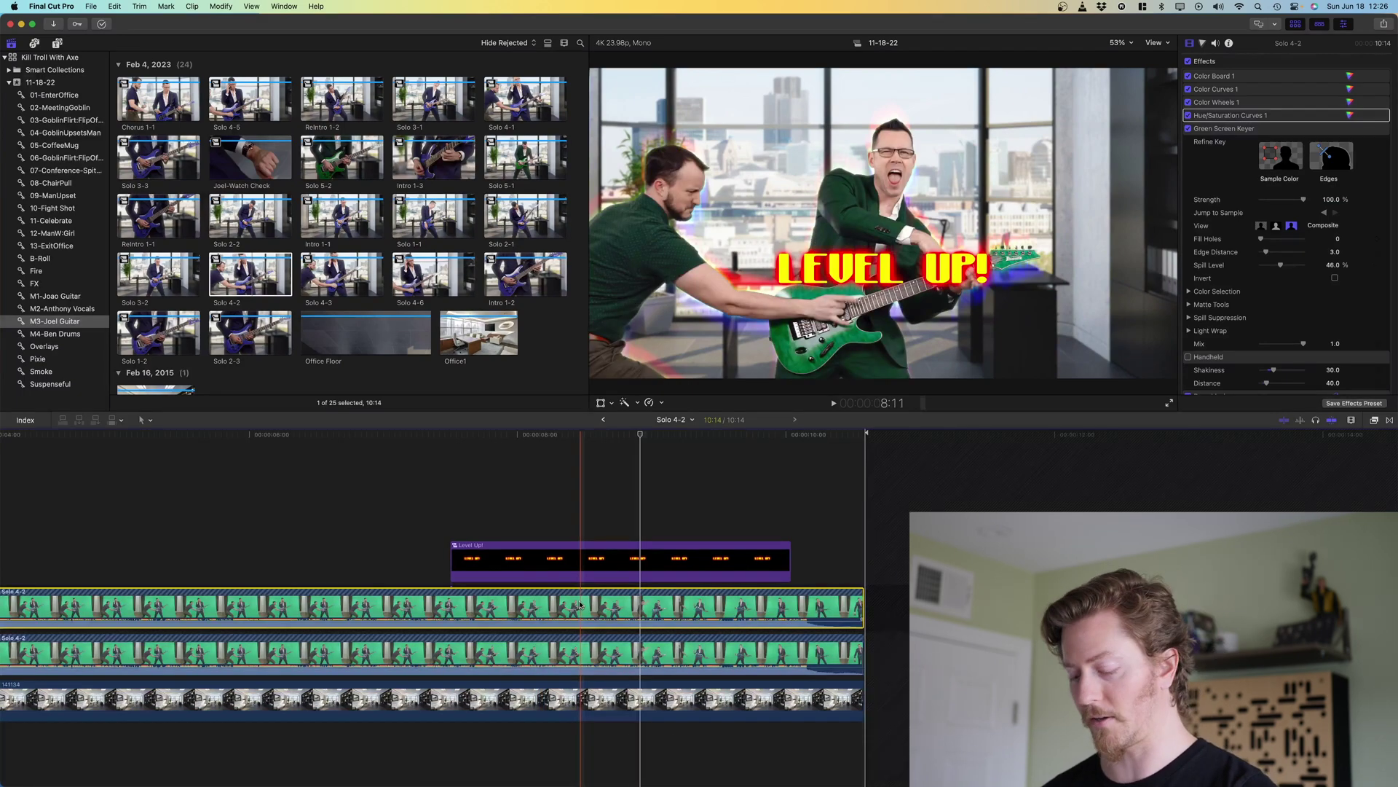
Review the lower Solo 4-2 clip's keyframed Prism effect and the background clip's Gaussian blur settings
click(551, 652)
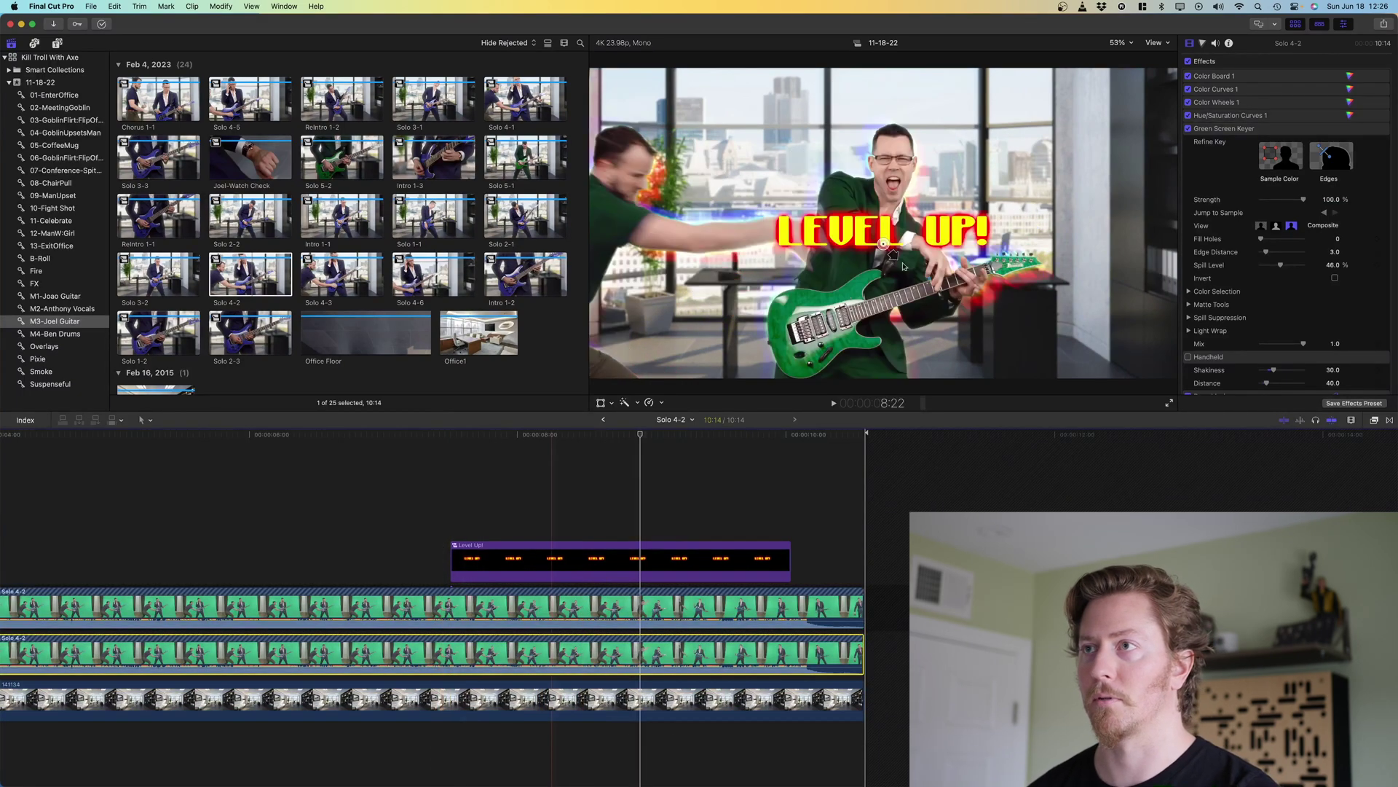
scroll(1358, 339, down, 5)
key(space)
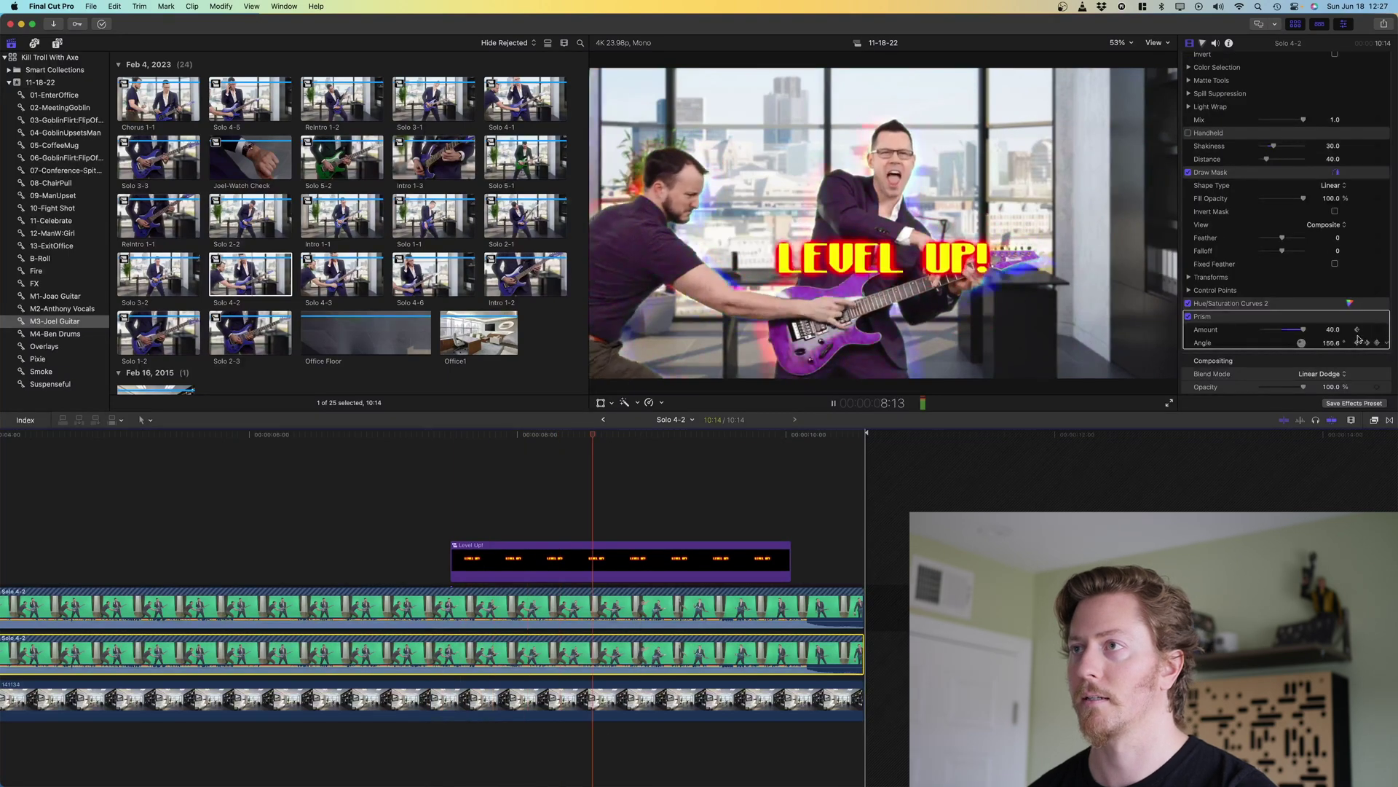
key(space)
click(724, 699)
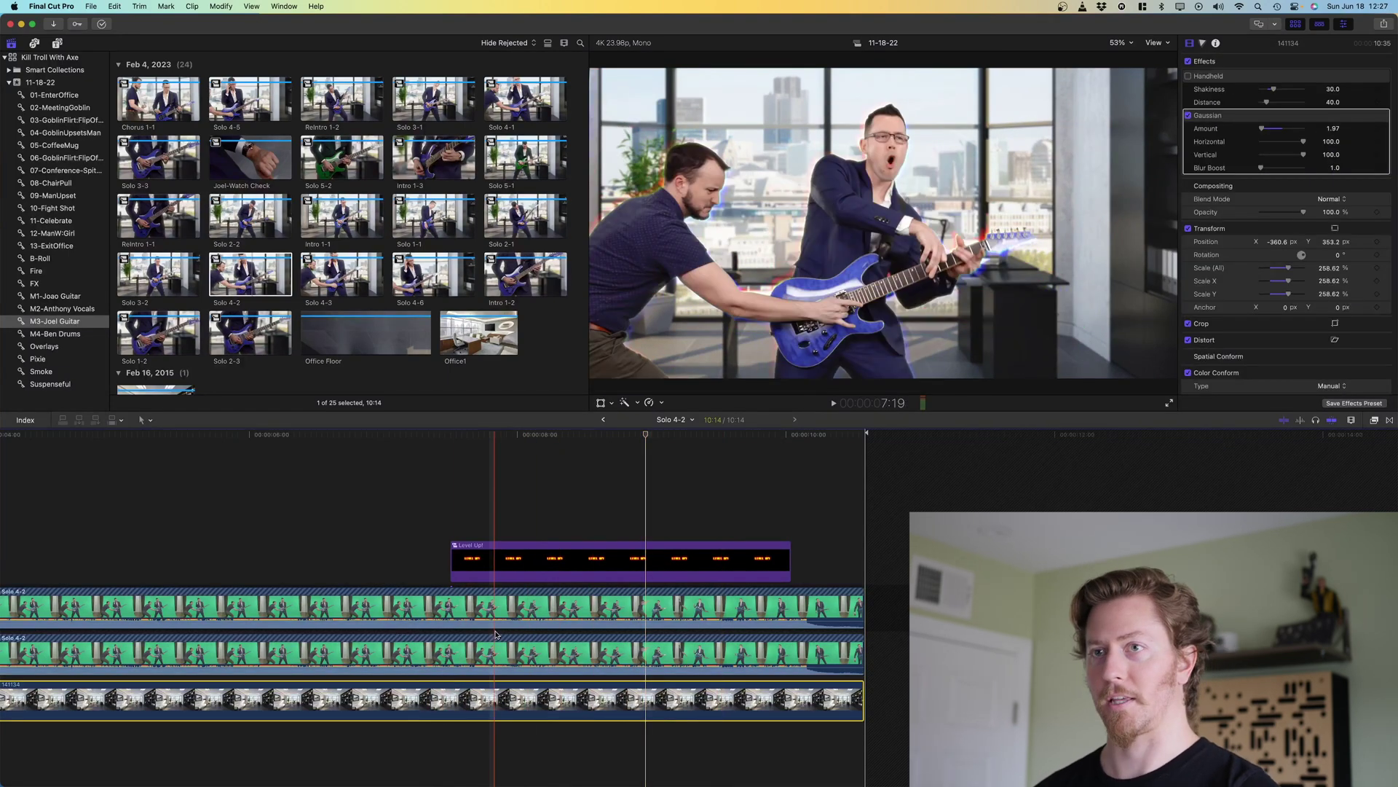
Advance frame by frame through the upper Solo 4-2 clip to examine its keyframed Hue/Saturation Curves 2 shifts during the Level Up! title
click(460, 607)
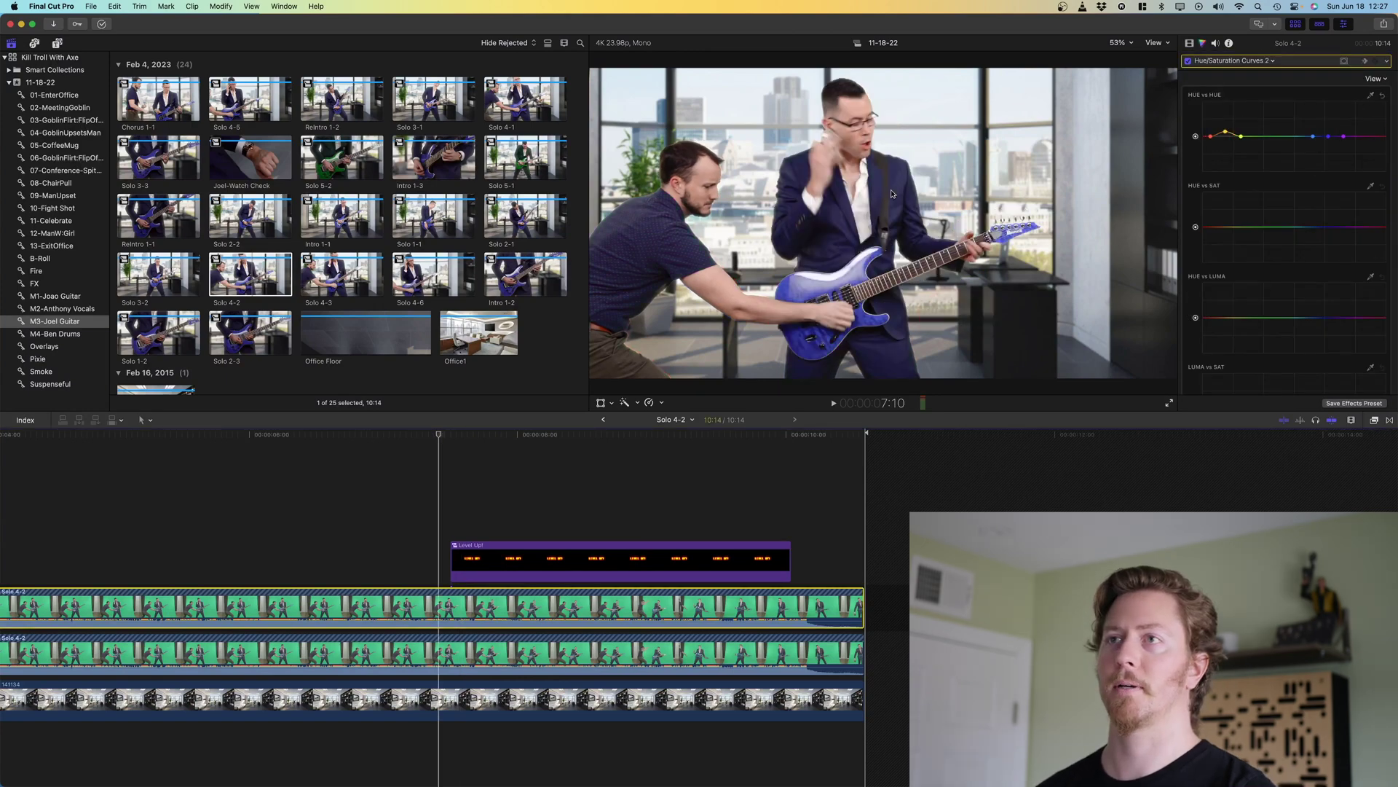
key(Right)
key(Right)
key(Right)
key(Right)
key(Right)
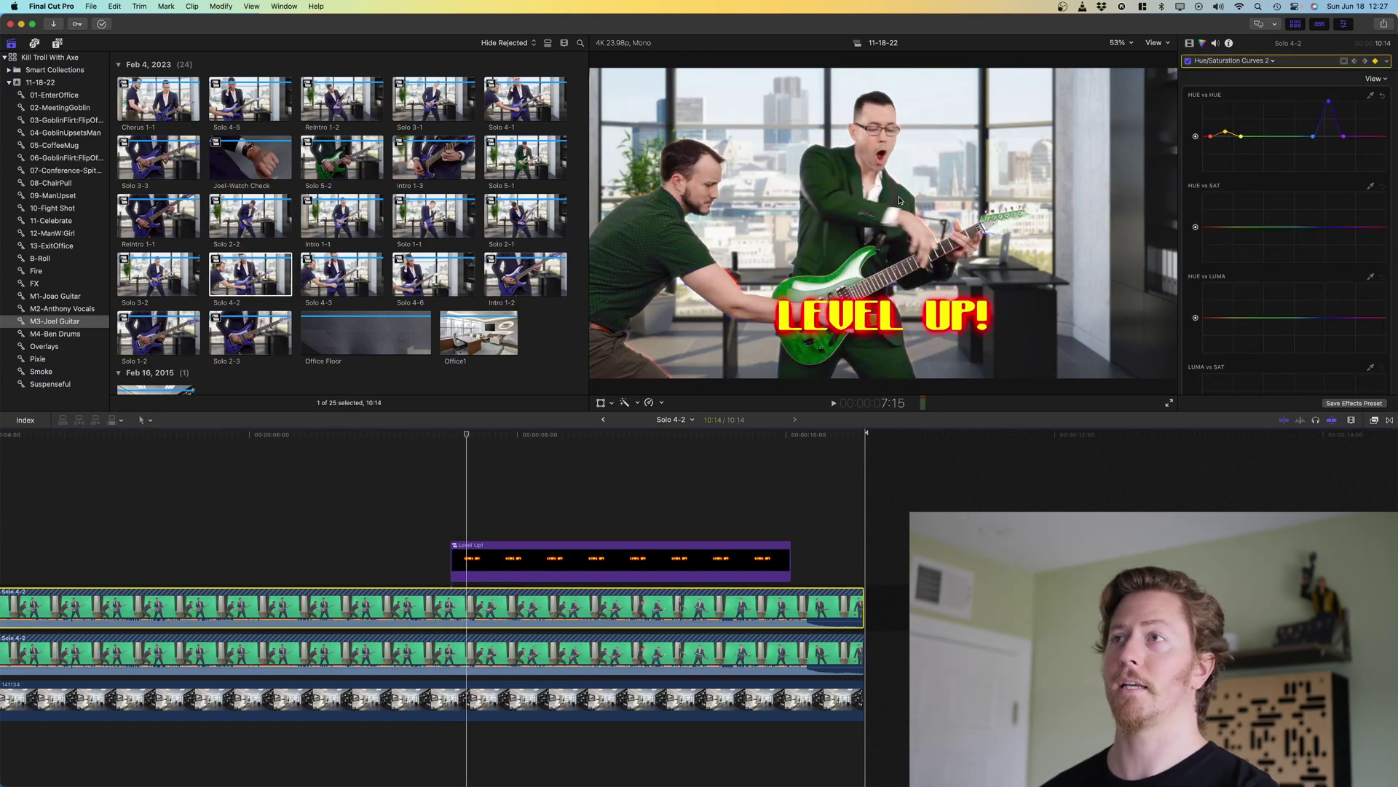
key(Right)
key(Right)
key(Right)
key(Right)
key(Right)
key(Right)
key(Right)
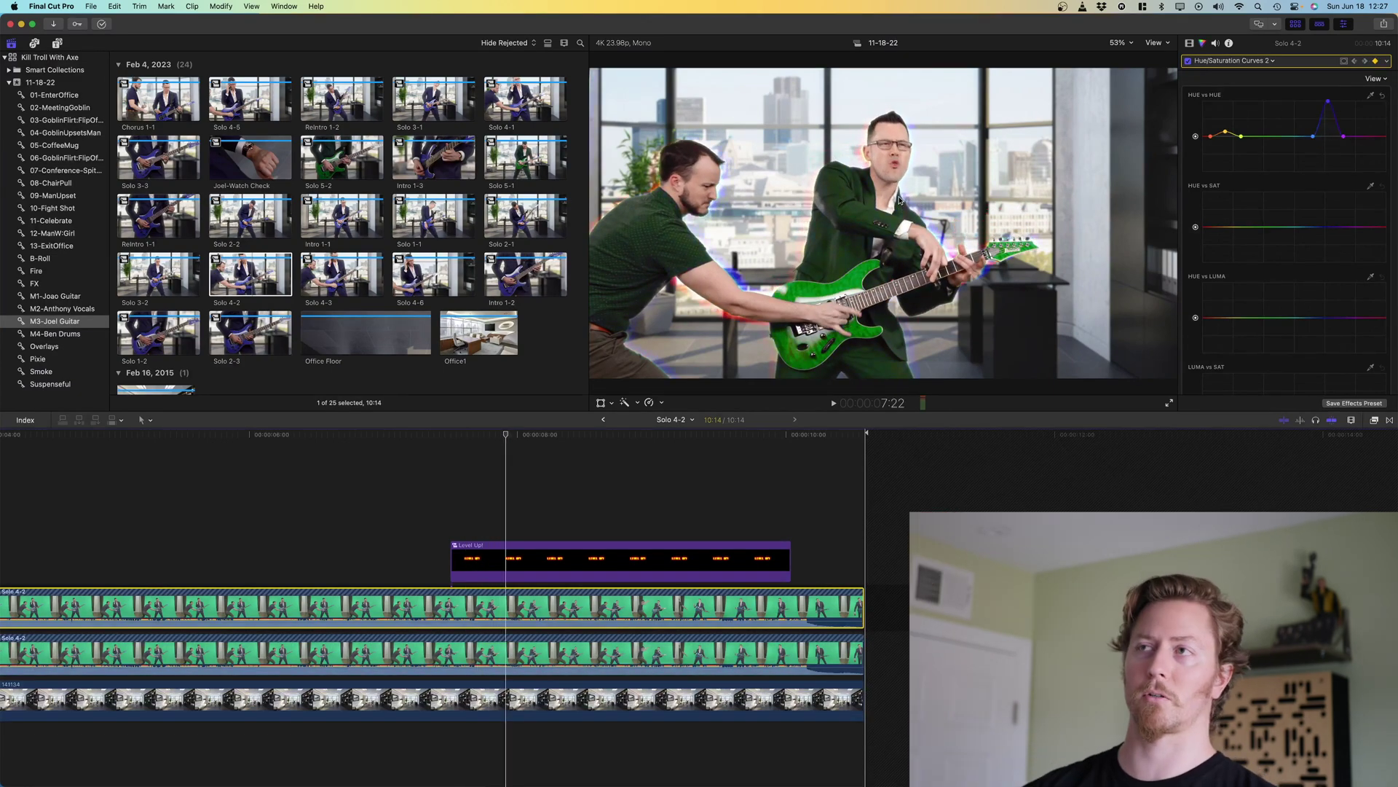
key(Right)
key(Right)
key(Right)
key(Right)
key(Right)
key(Right)
key(Right)
key(Right)
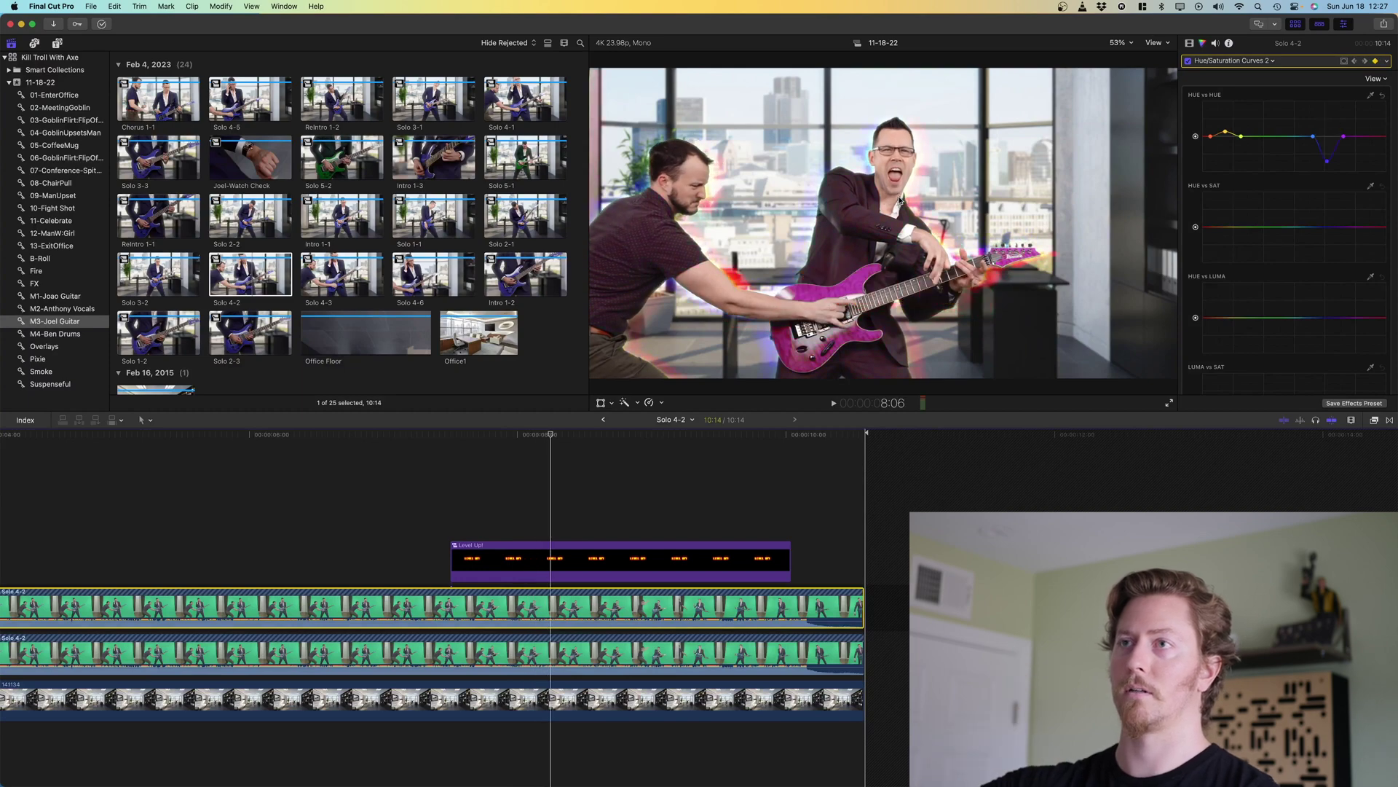
key(Right)
key(Right)
key(Right)
key(Right)
key(Right)
key(Right)
key(Right)
key(Right)
key(Right)
key(Right)
key(Right)
key(Right)
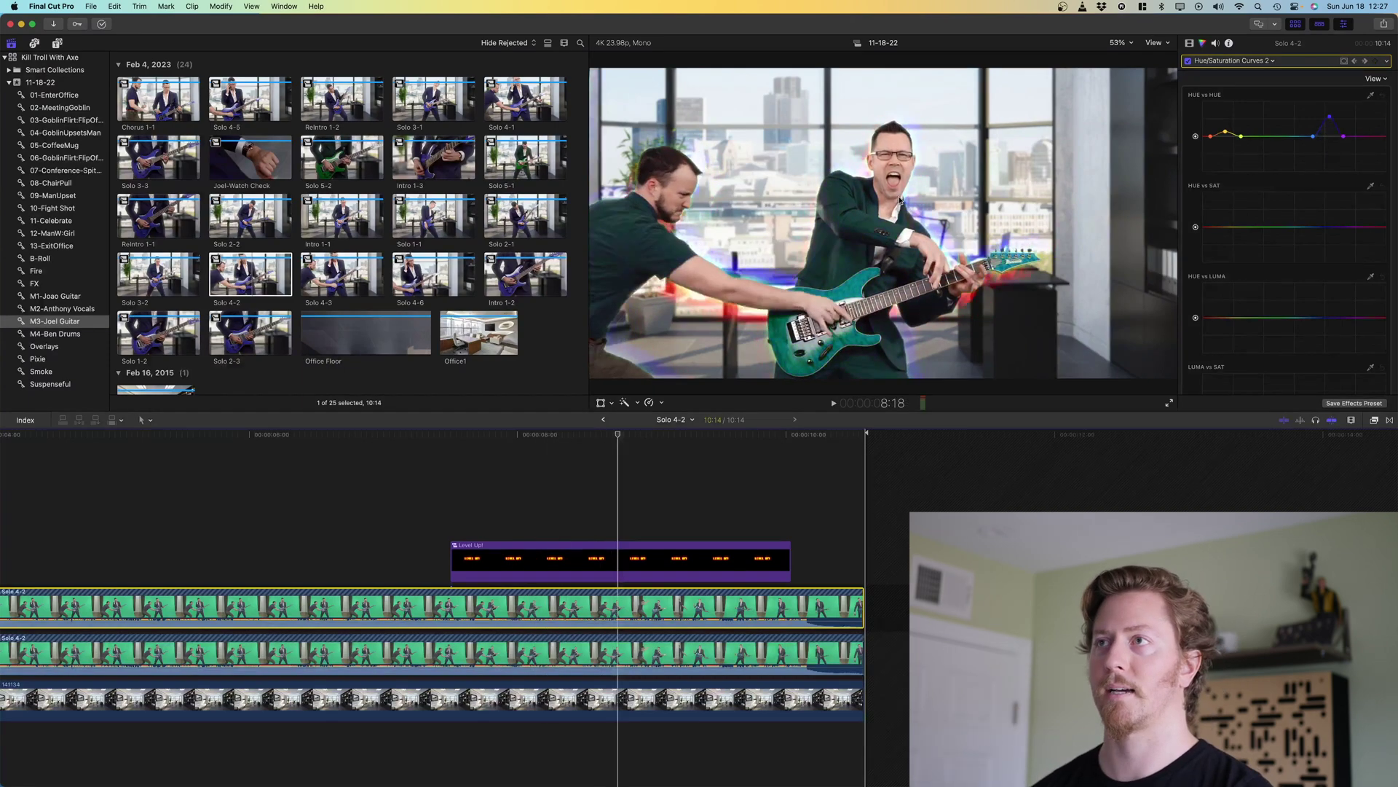
key(Right)
key(Right)
key(Right)
key(Right)
key(Right)
key(Right)
key(Right)
key(Right)
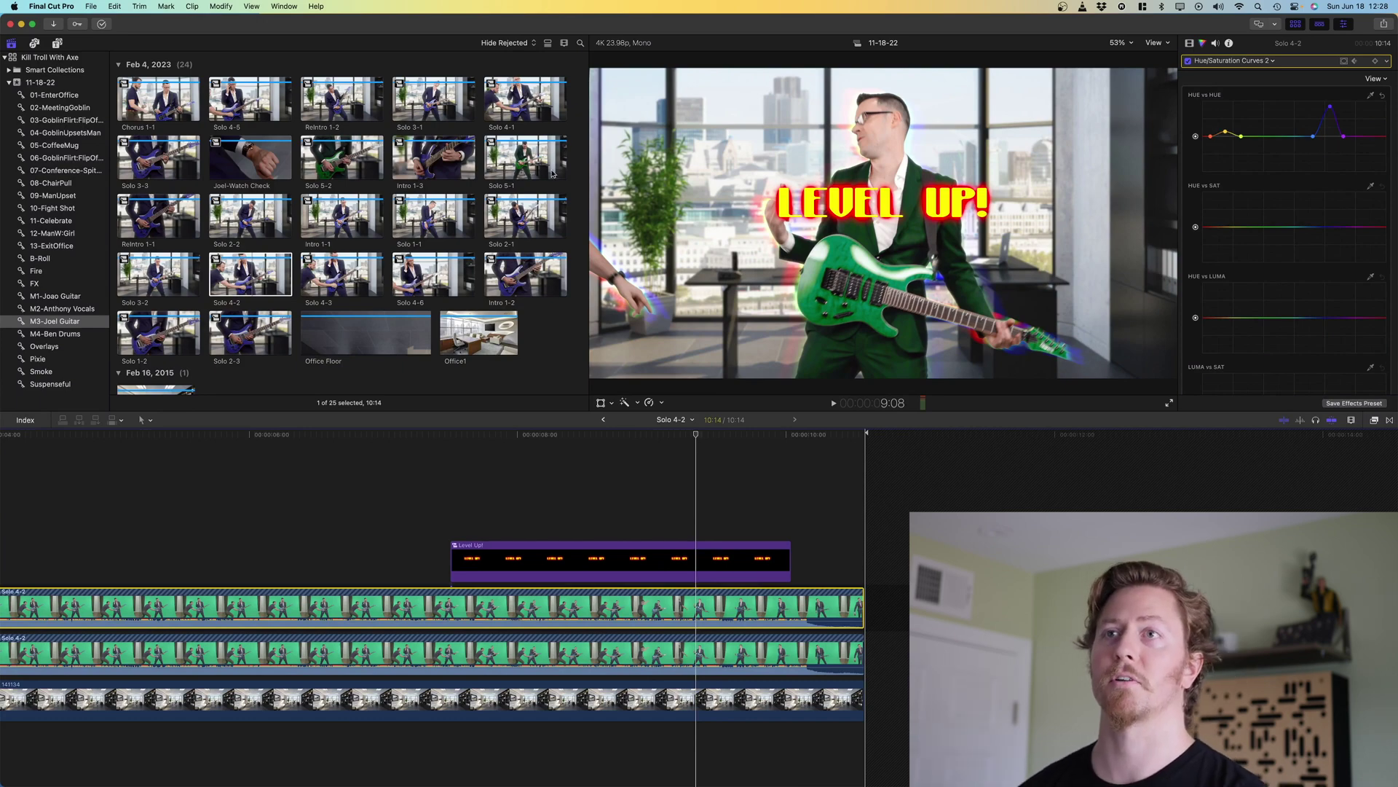
Advance through the lower Solo 4-2 clip from the start of the title to examine its Prism Amount and Angle keyframes
key(super+1)
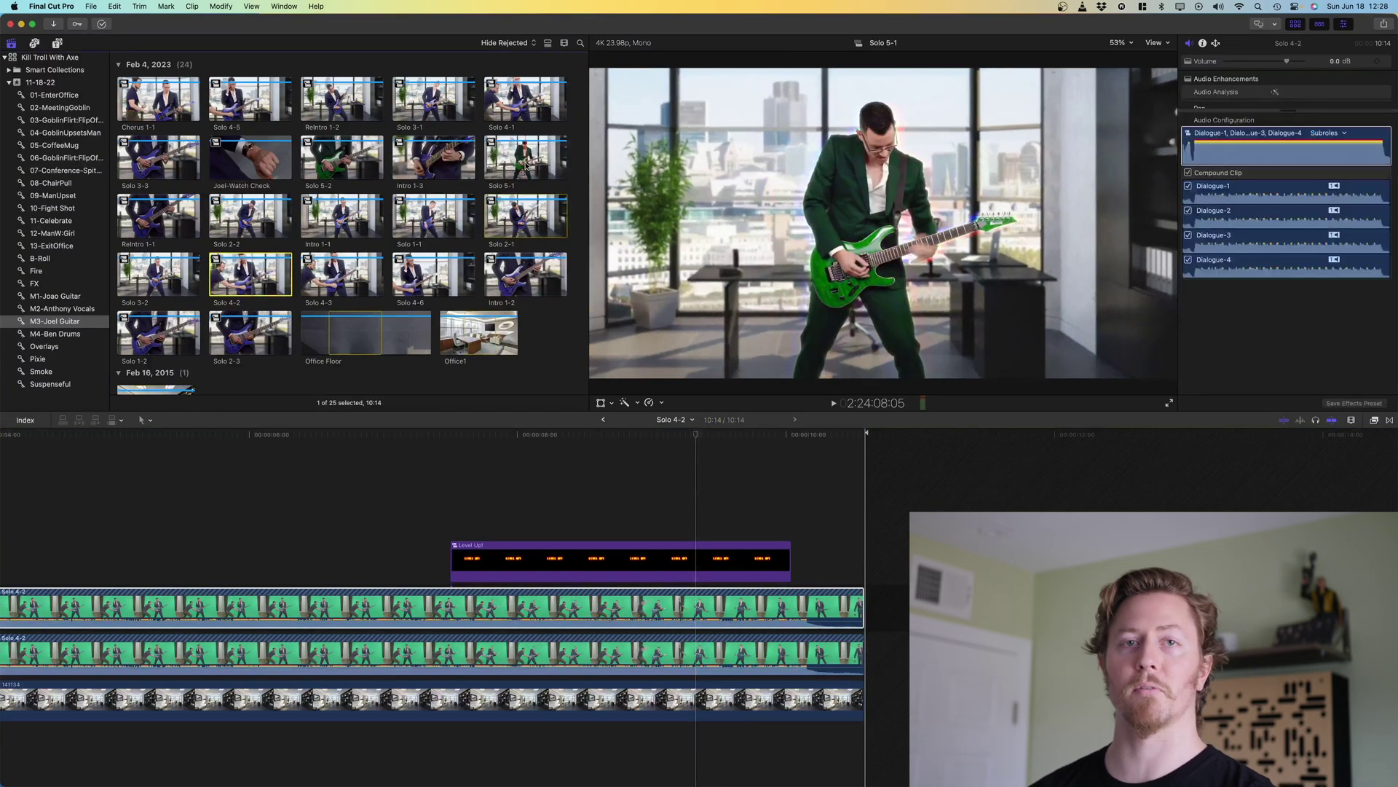
click(590, 654)
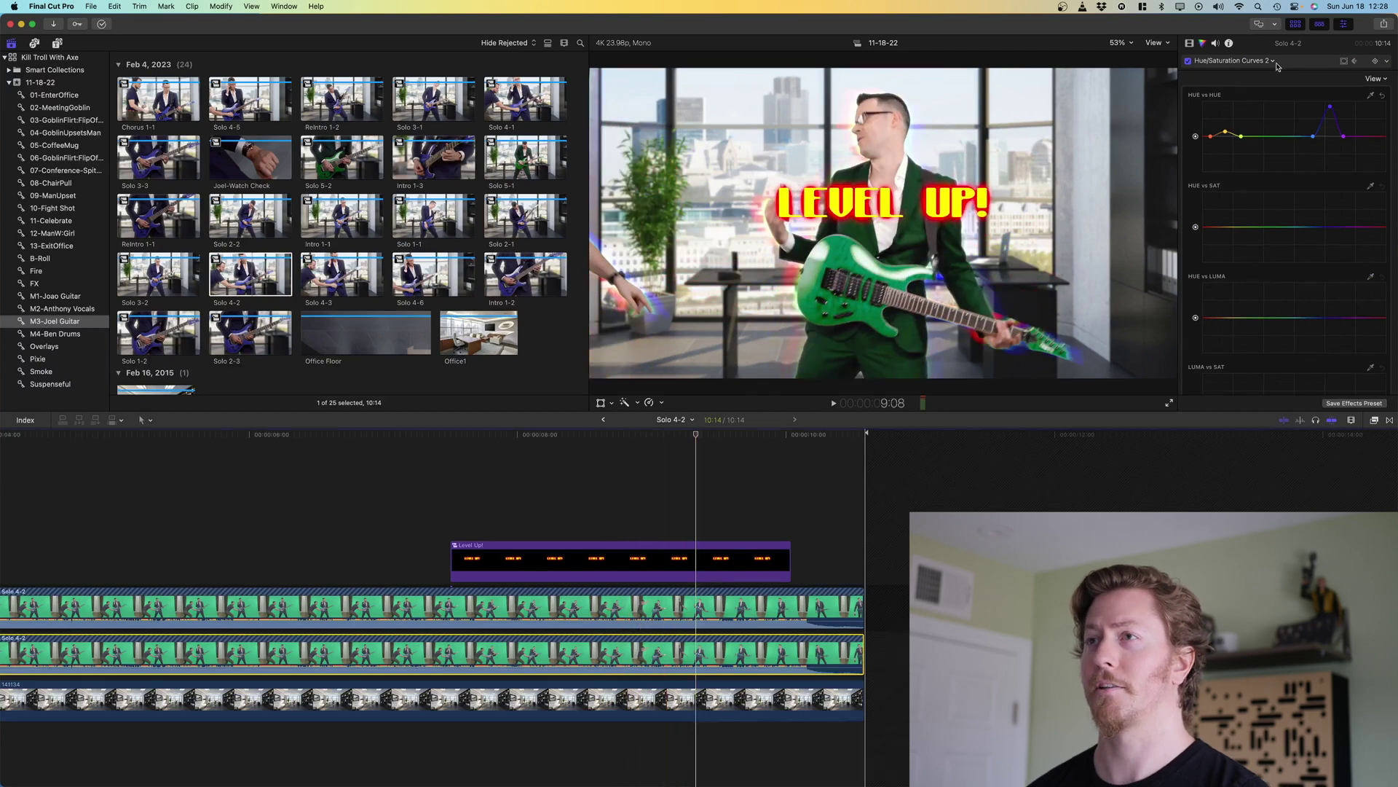
click(482, 501)
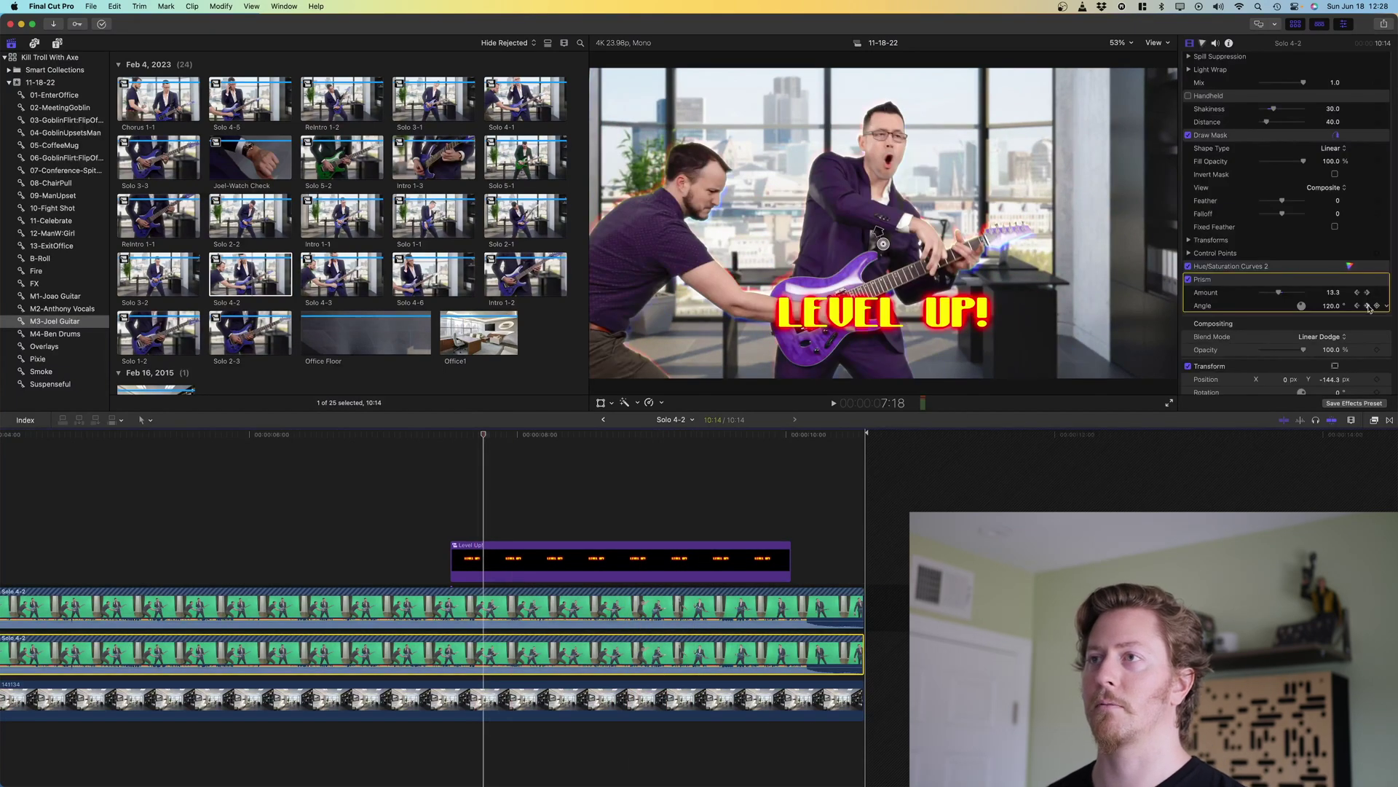
key(Right)
key(Right)
key(Right)
key(Right)
key(Right)
key(Right)
key(Right)
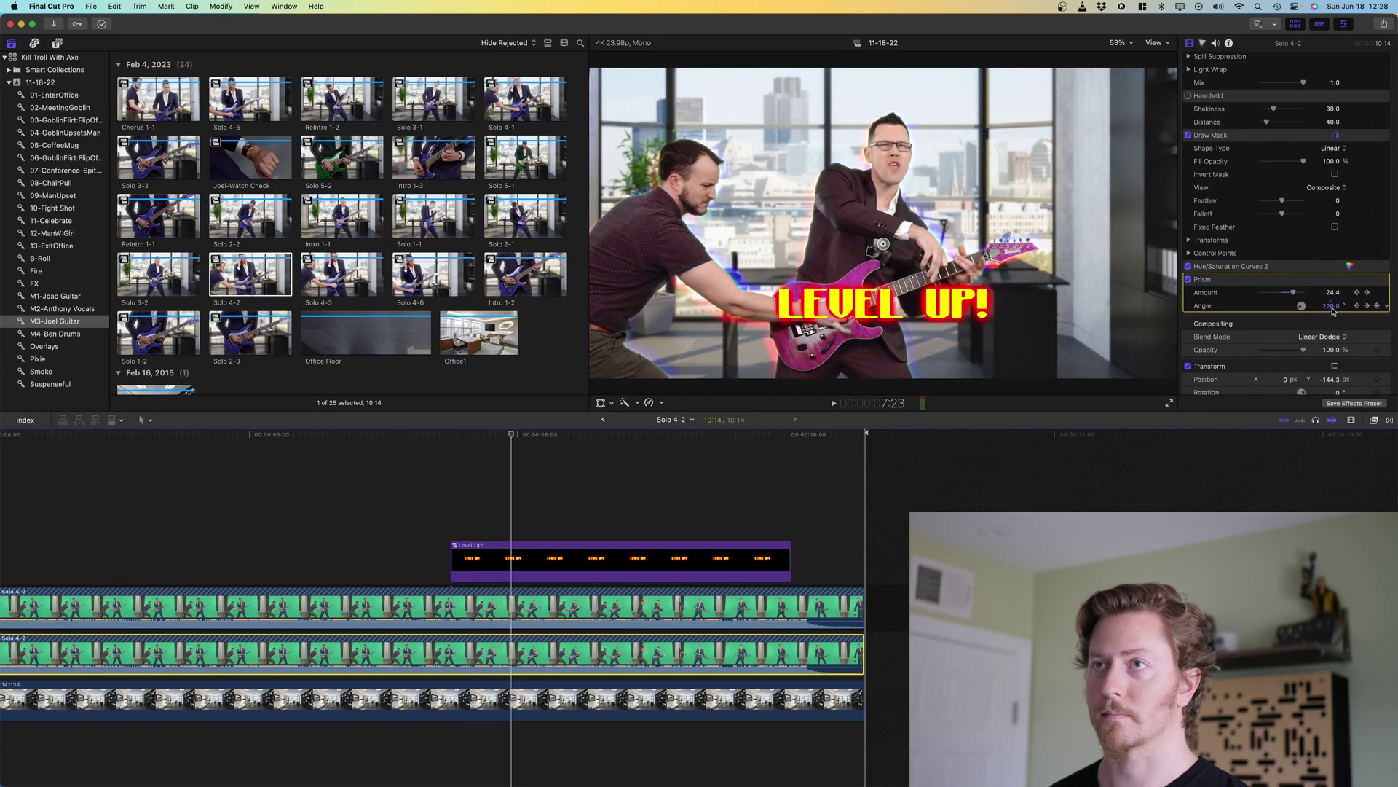
key(Right)
key(Right)
key(Right)
key(Right)
key(Right)
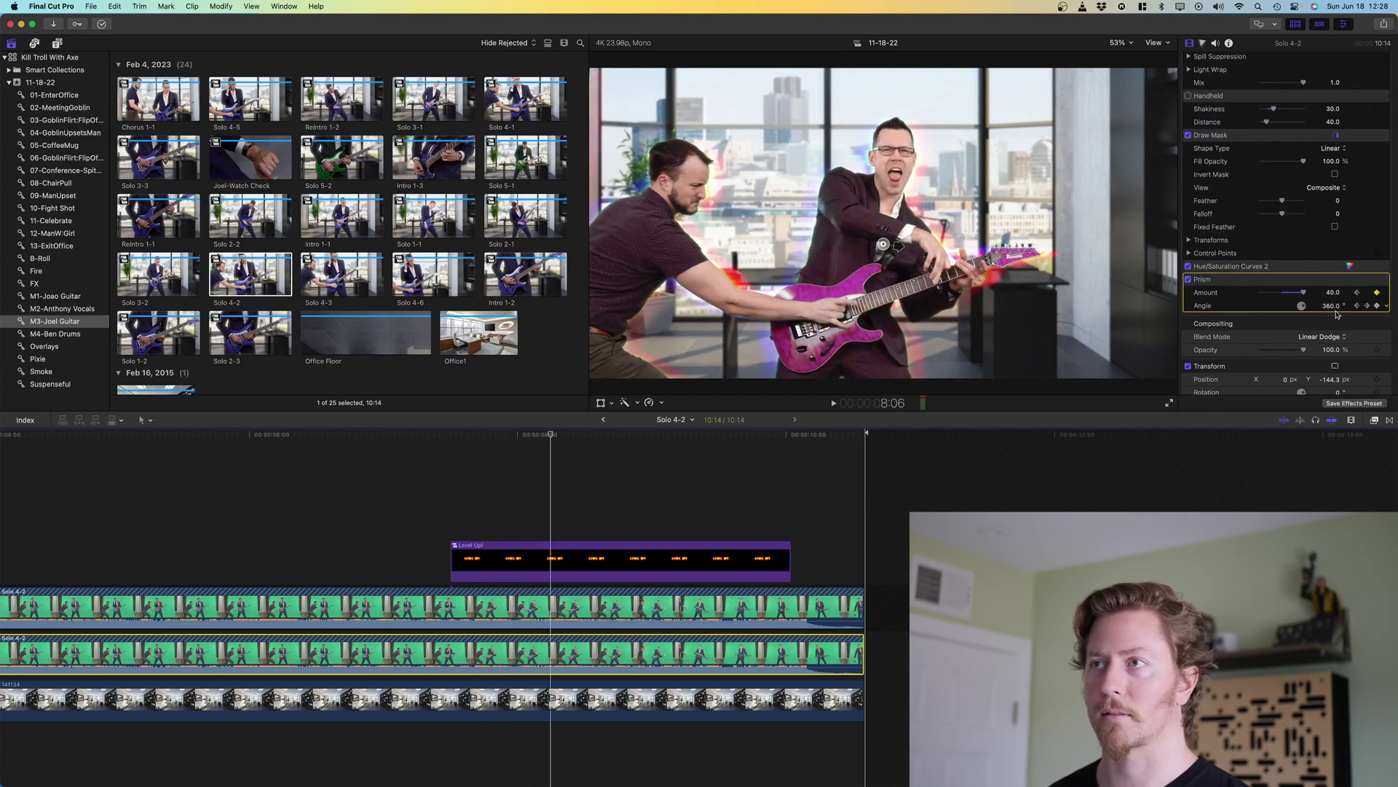
Open the lower Solo 4-2 clip's Prism Angle value for editing and leave it at 360°
double_click(1331, 305)
text(0)
key(Return)
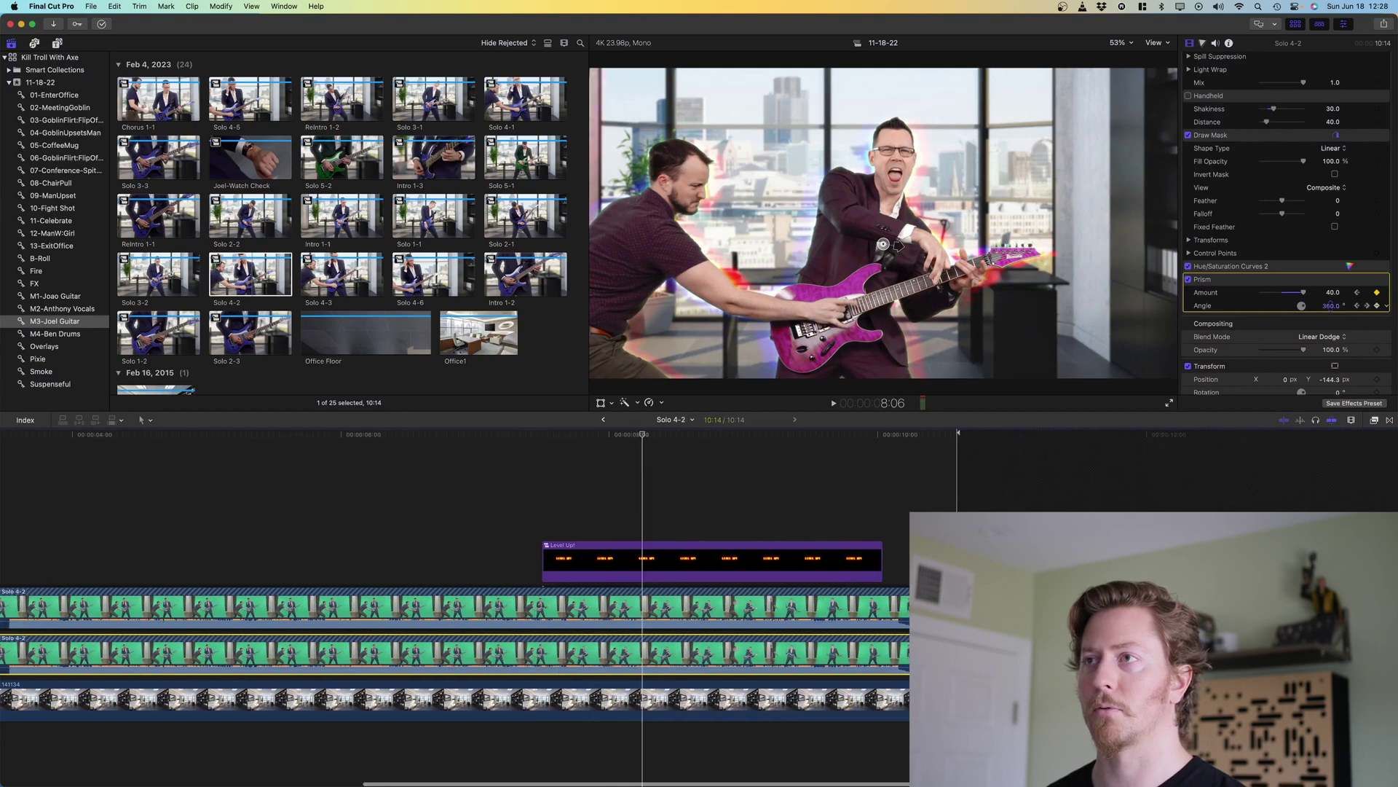
double_click(1331, 305)
key(Return)
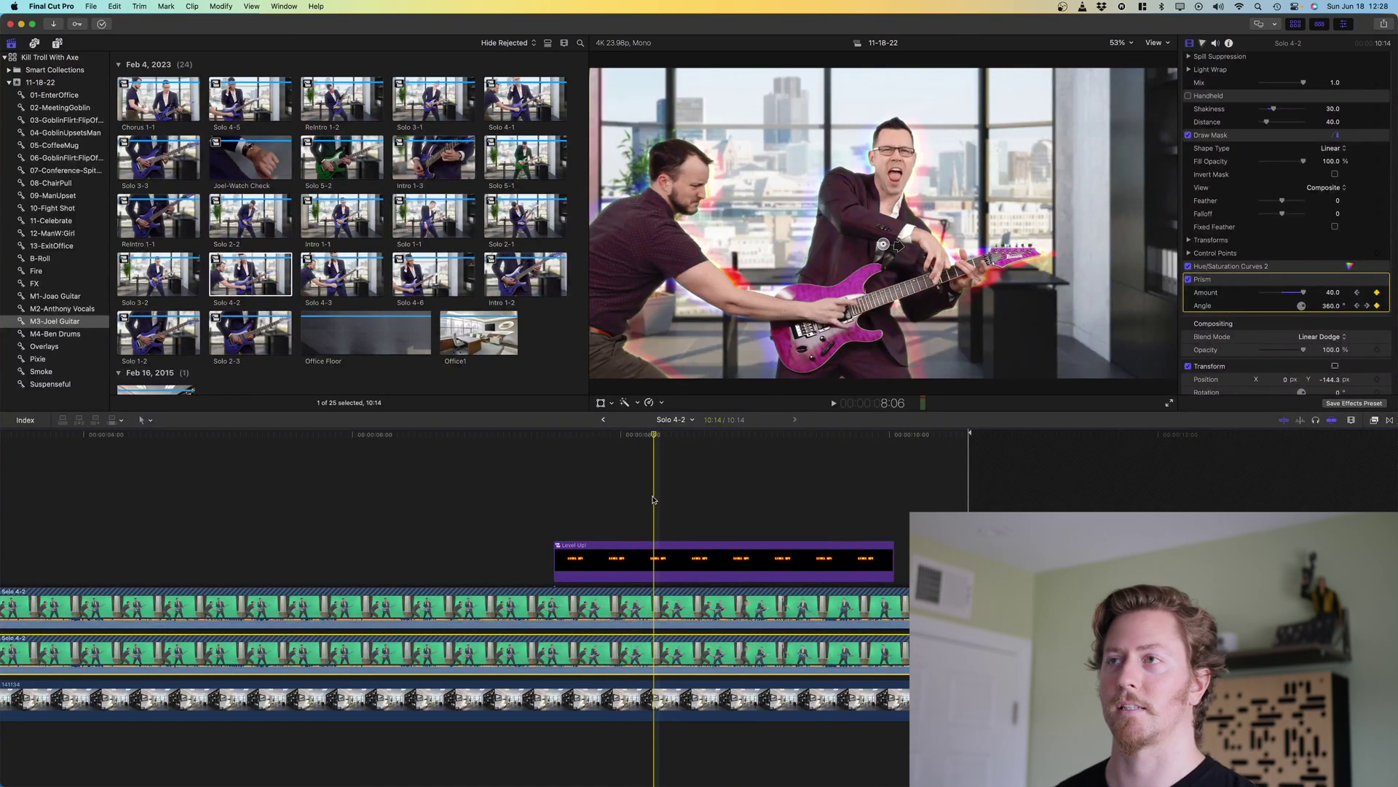
Play back the Level Up! section of Solo 4-2 and view the Solo 5-1 clip's video effect settings
key(space)
key(space)
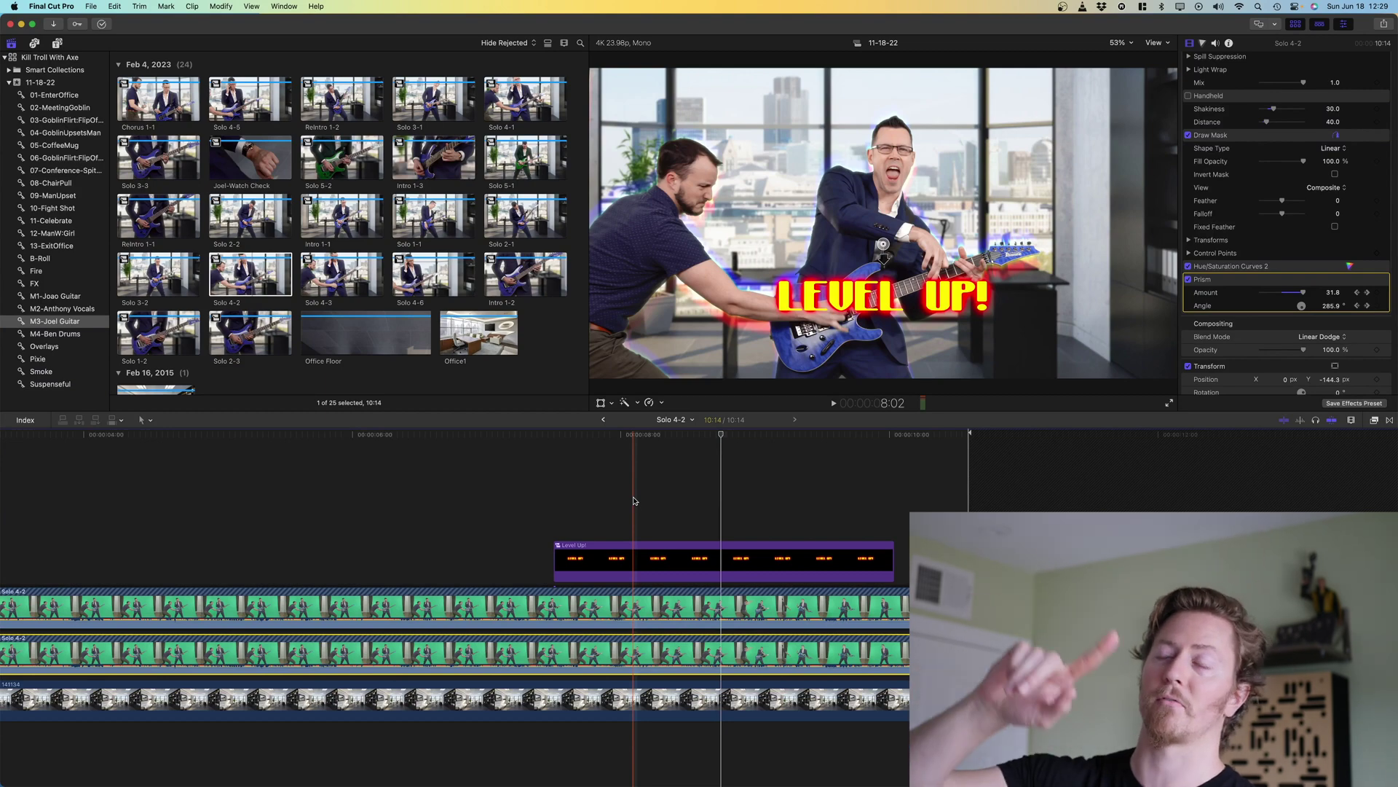
key(alt+semicolon)
key(space)
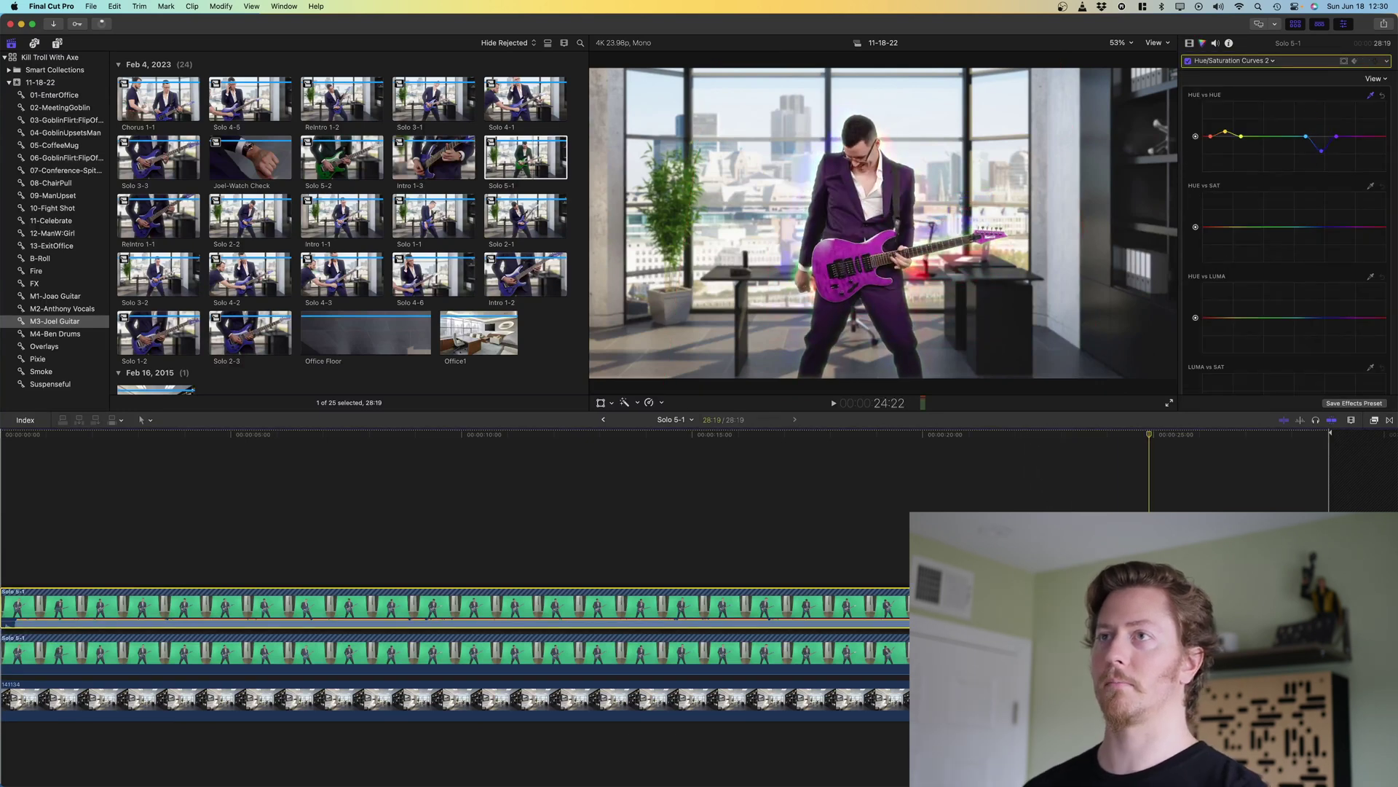
click(1191, 44)
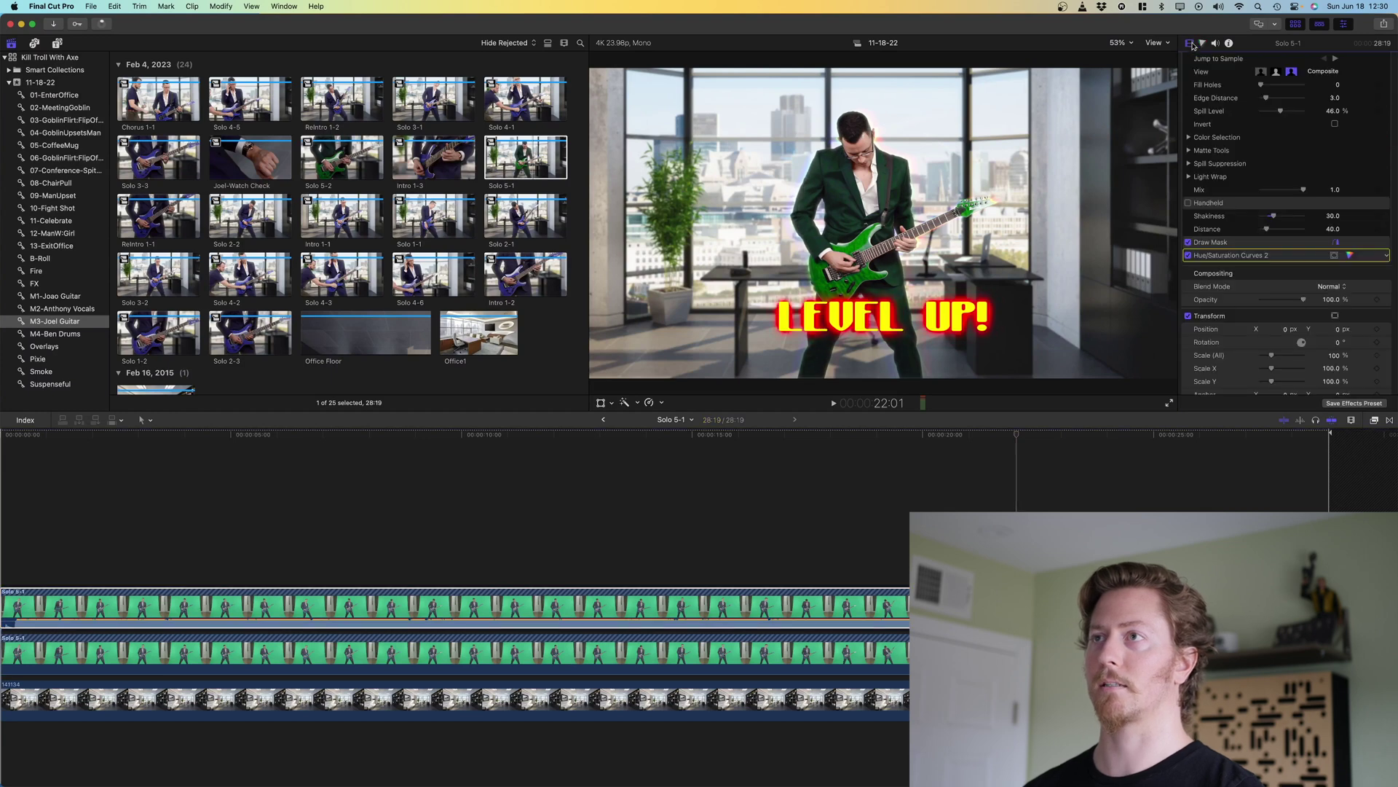
Browse the event's remaining keyword collections, including Overlays, Pixie, Smoke and Suspenseful
key(cmd+Down)
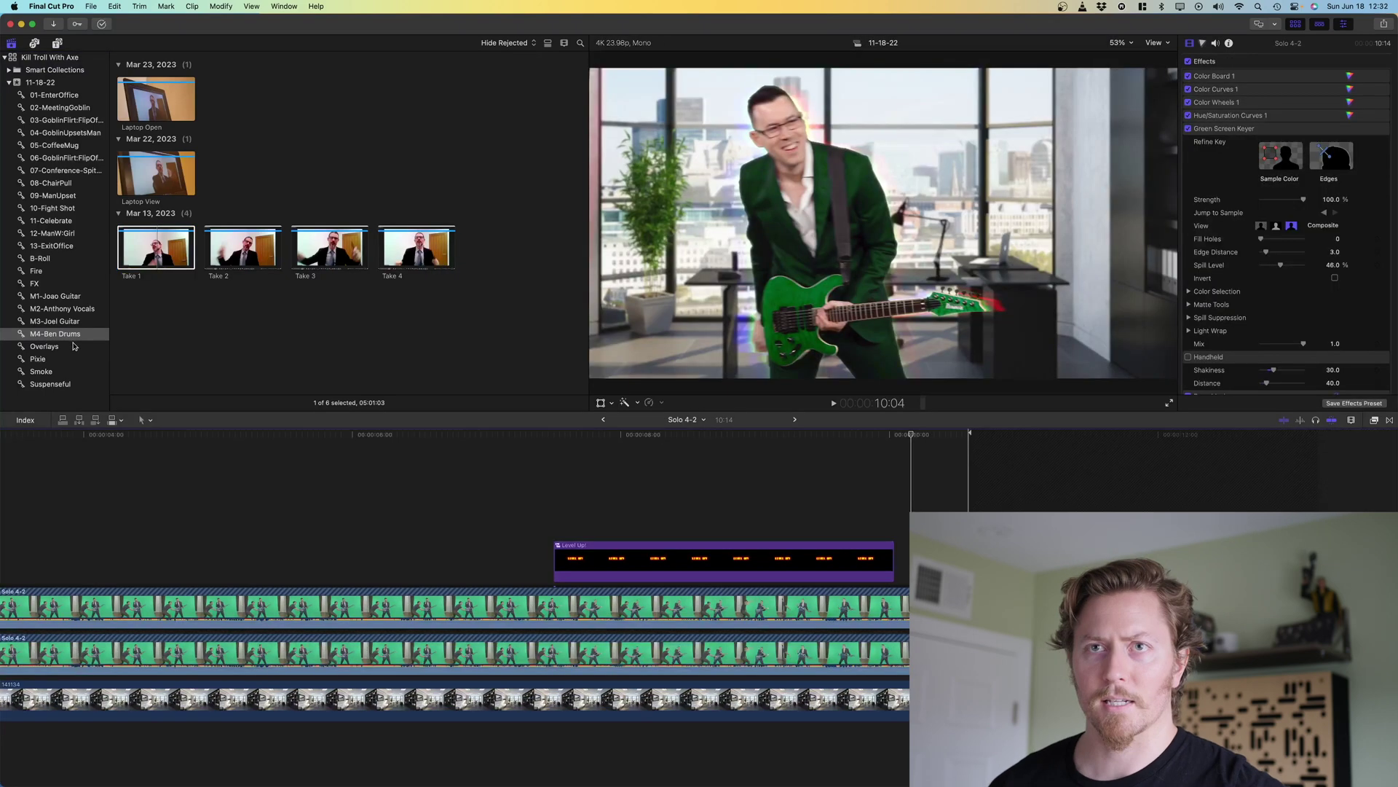
click(76, 349)
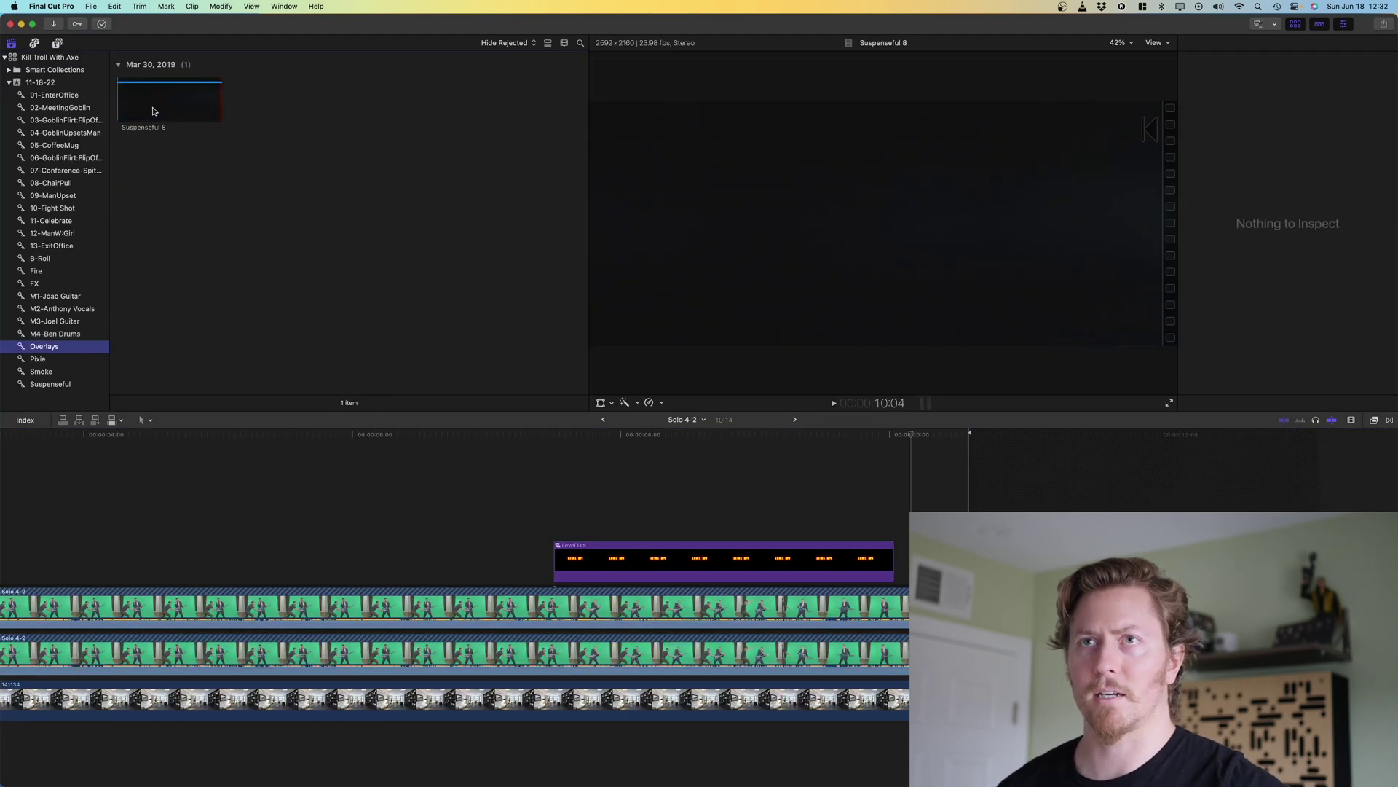
click(62, 364)
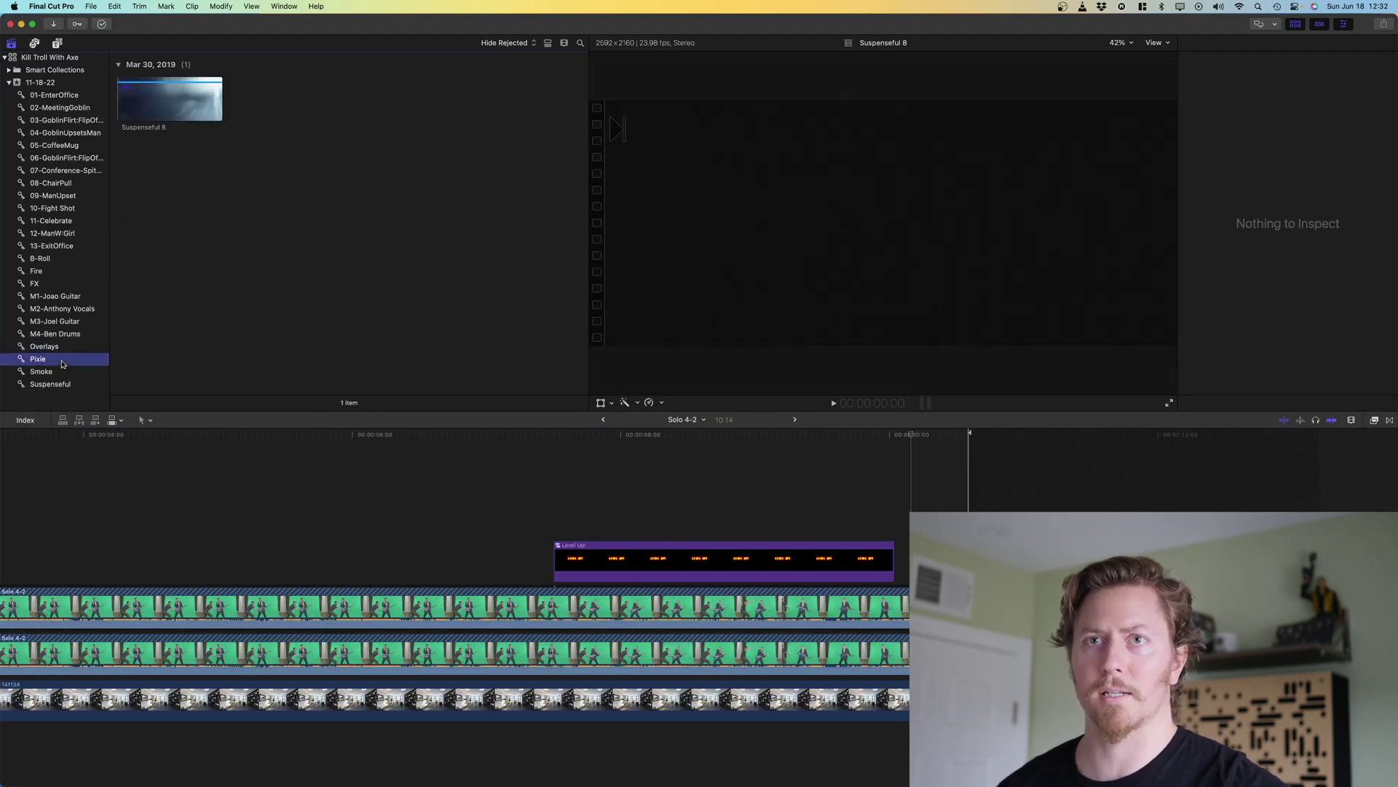
click(75, 371)
click(73, 383)
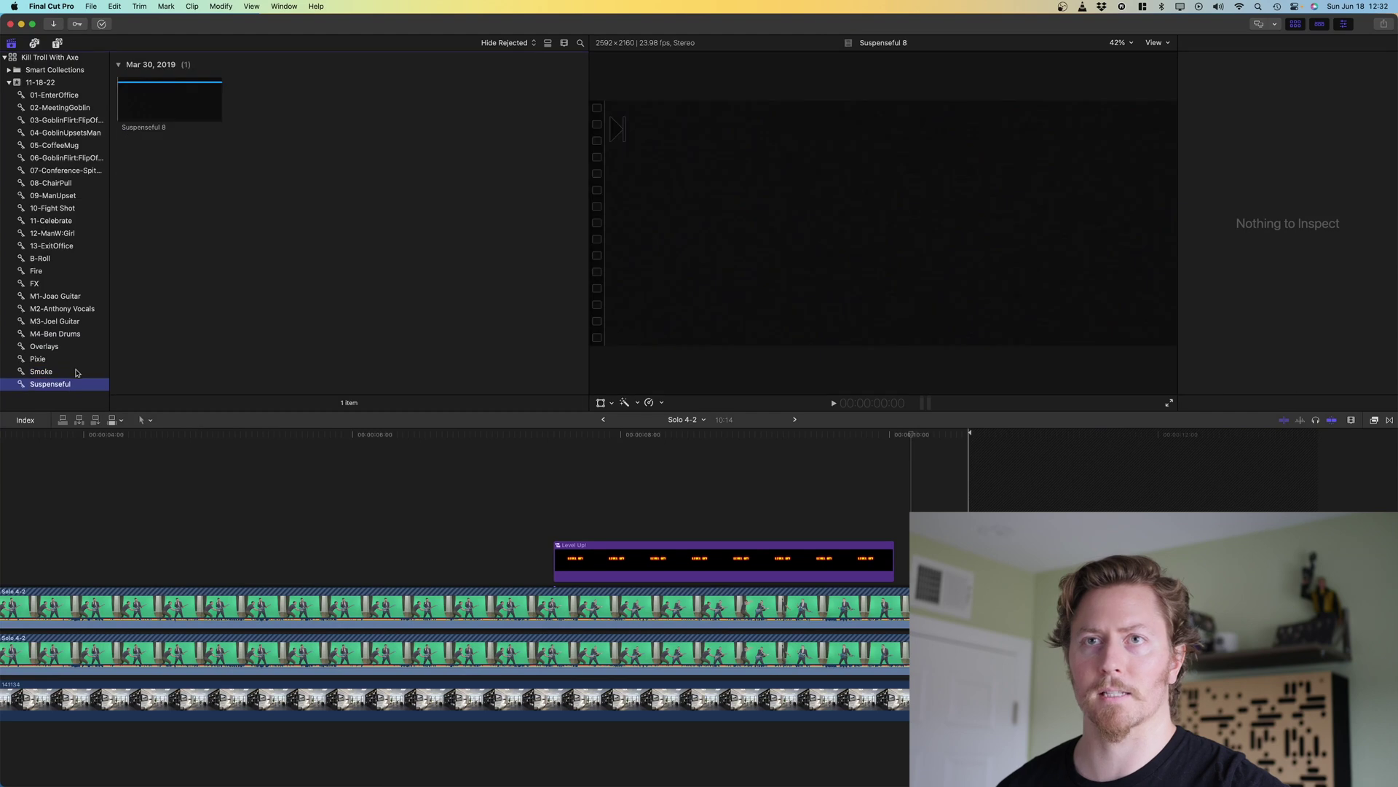
click(75, 371)
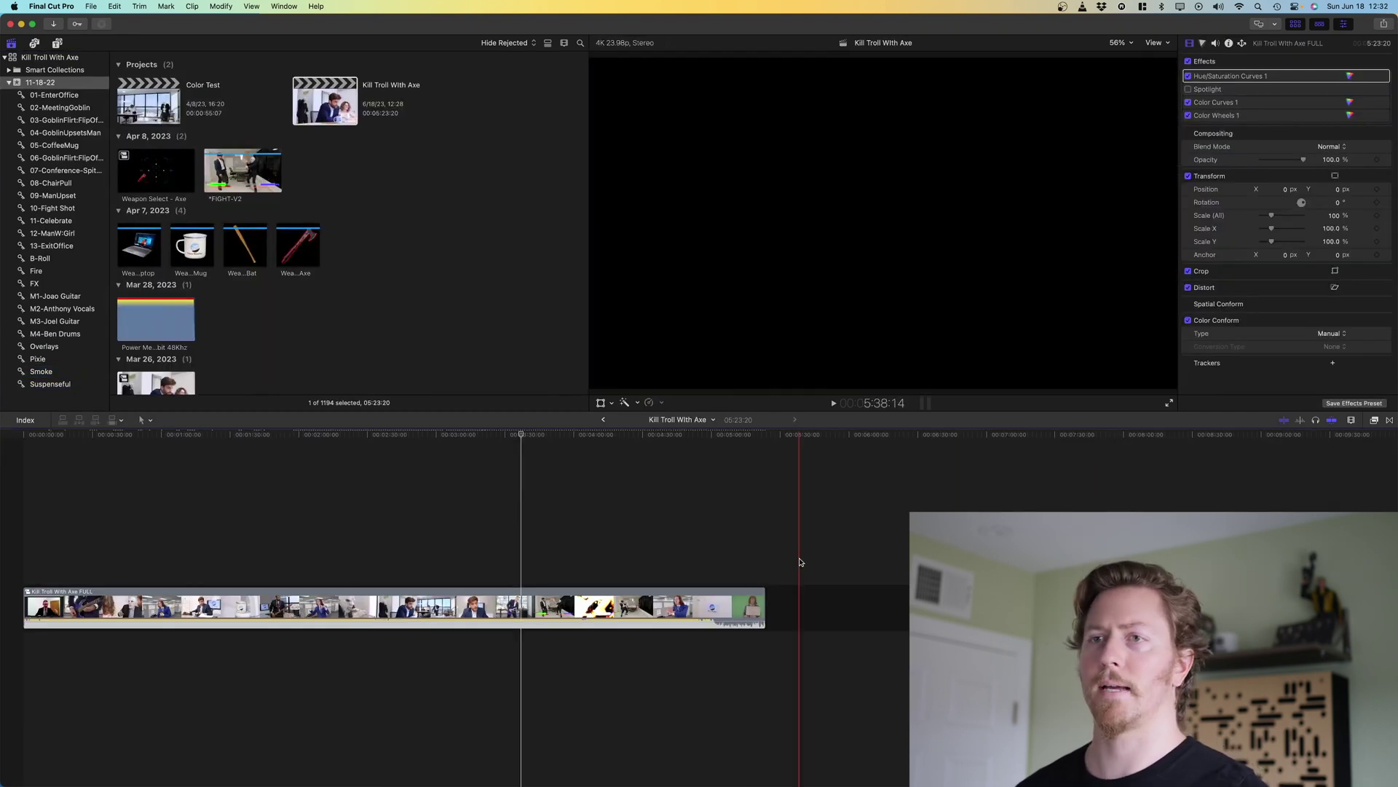
Open the Kill Troll With Axe FULL compound clip and, from its timeline, open the Kill Troll Musicians multicam clip
double_click(610, 606)
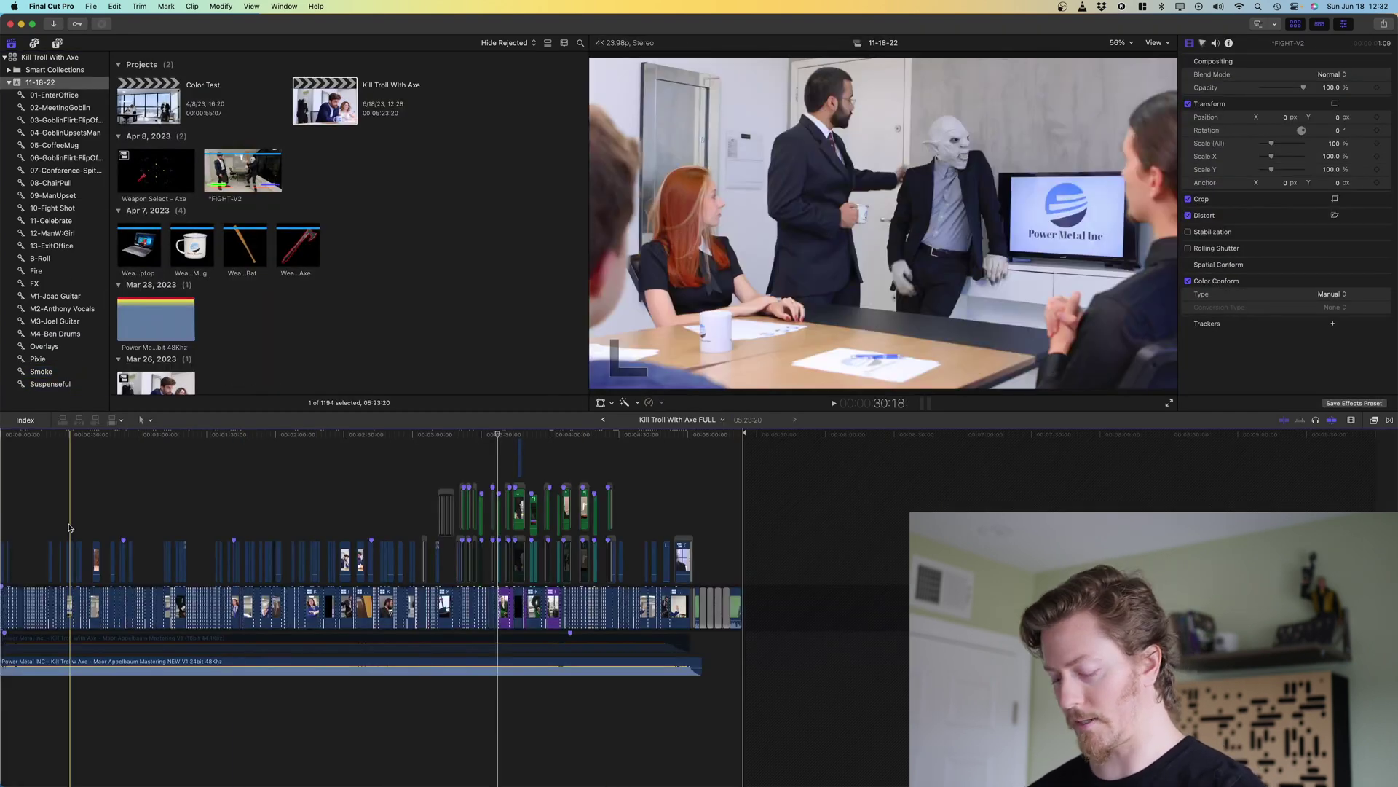
key(super+equal)
key(super+equal)
key(super+equal)
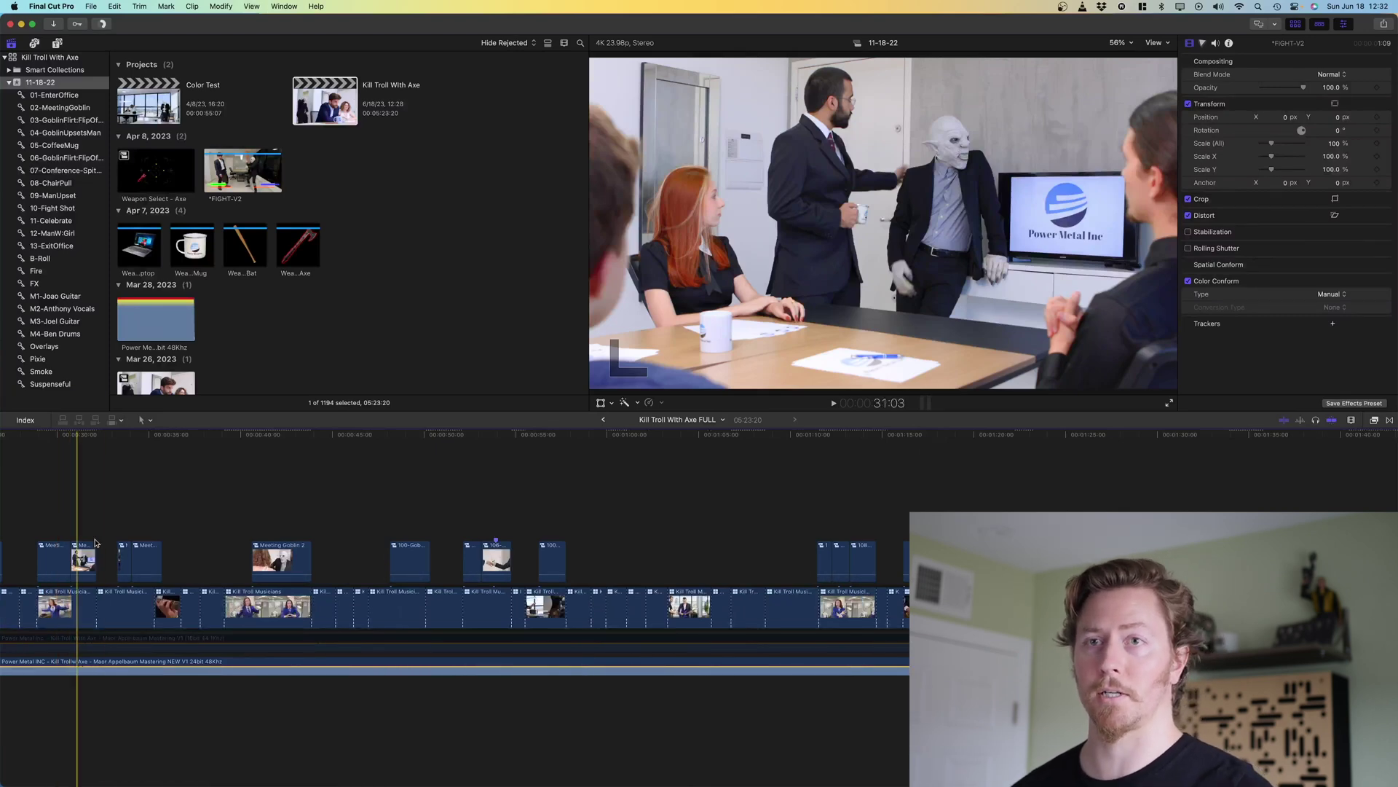
double_click(256, 603)
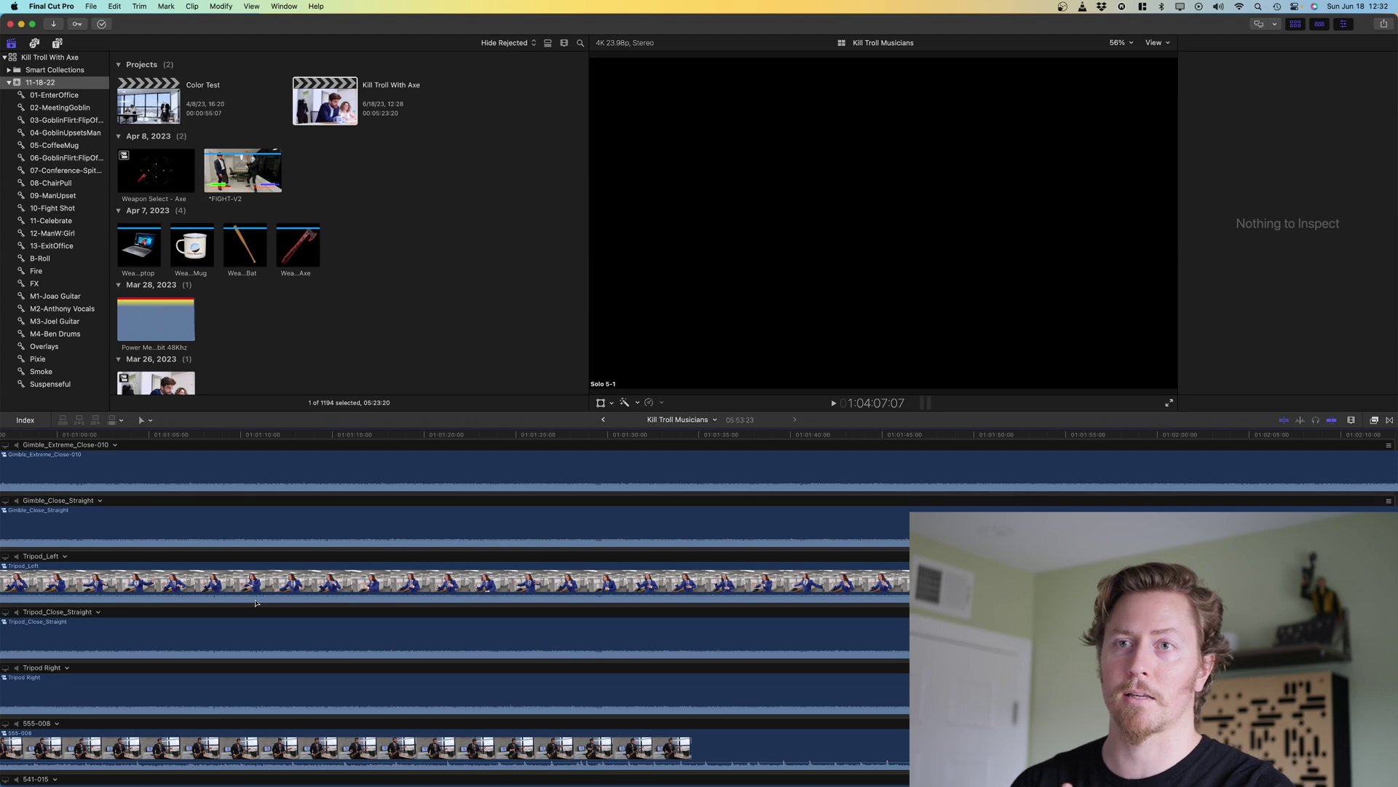
Fit the Kill Troll Musicians multicam in the timeline and examine its stacked vocal, drum and guitar angles
key(shift+z)
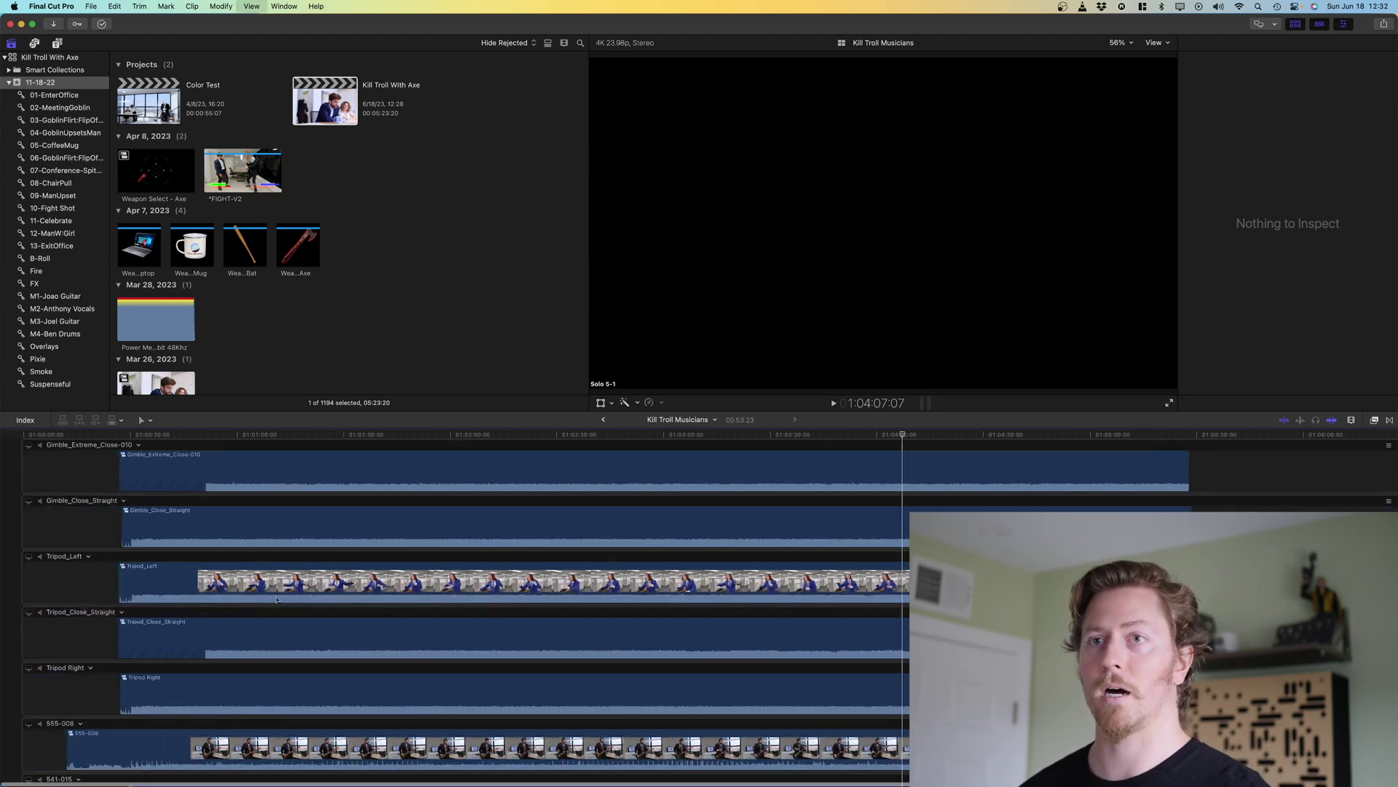
scroll(354, 547, down, 3)
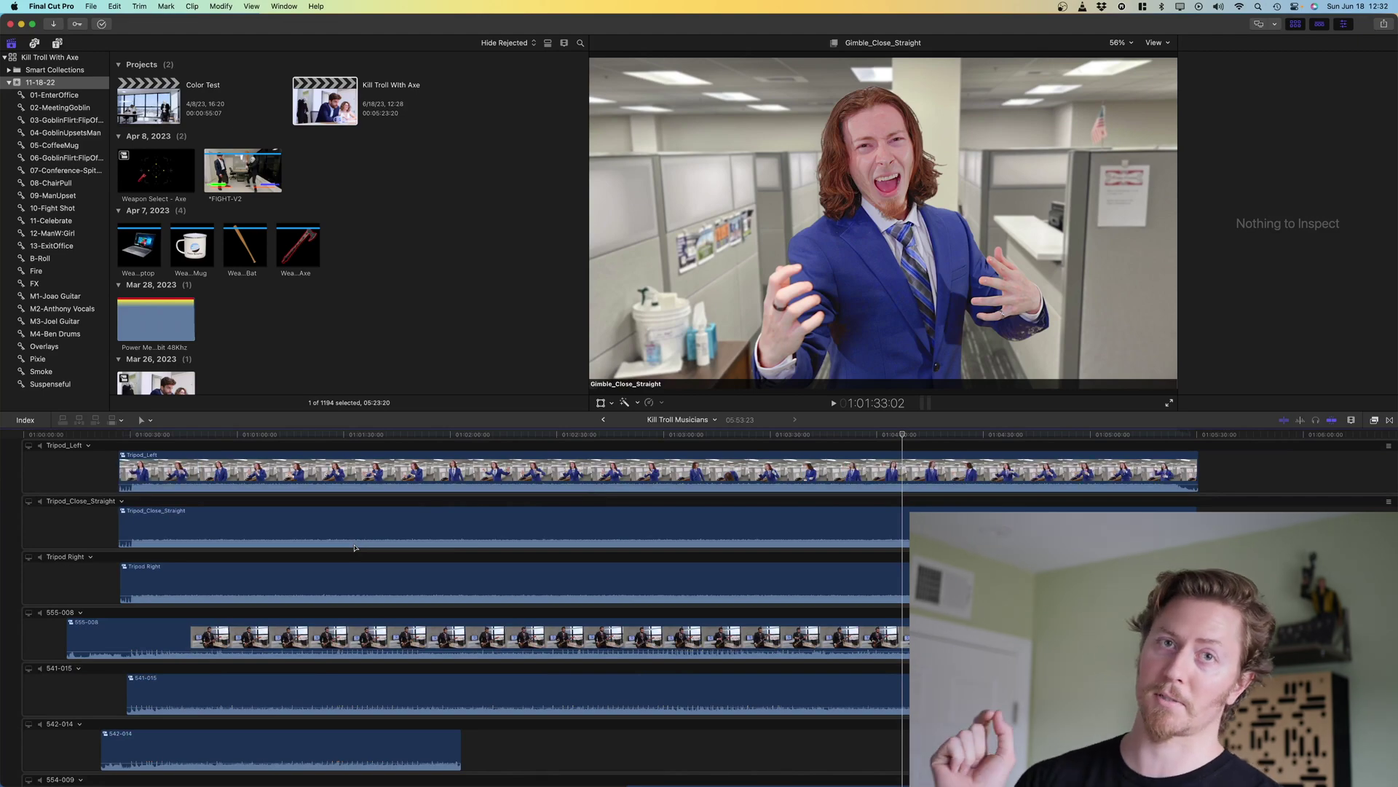
scroll(355, 547, up, 5)
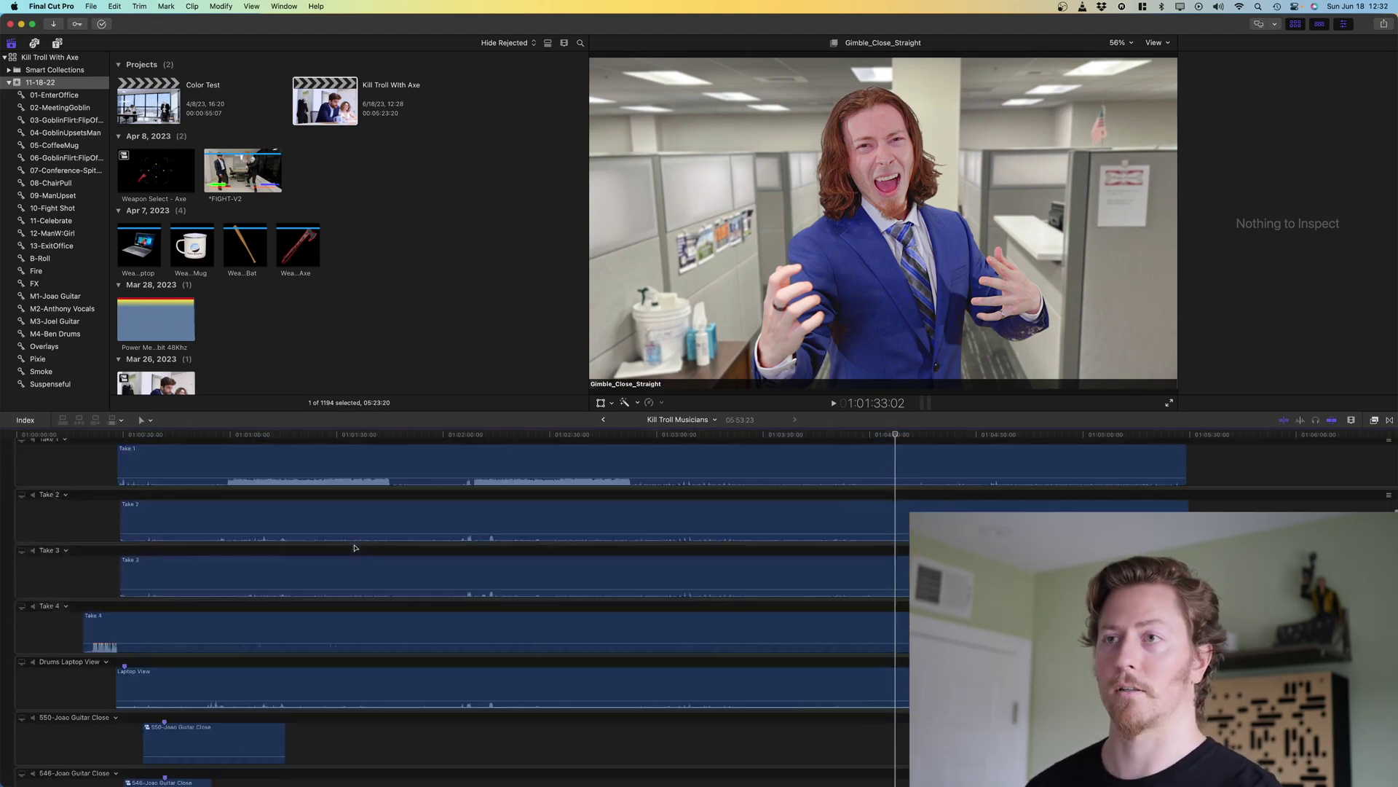
scroll(190, 467, down, 2)
scroll(189, 467, down, 10)
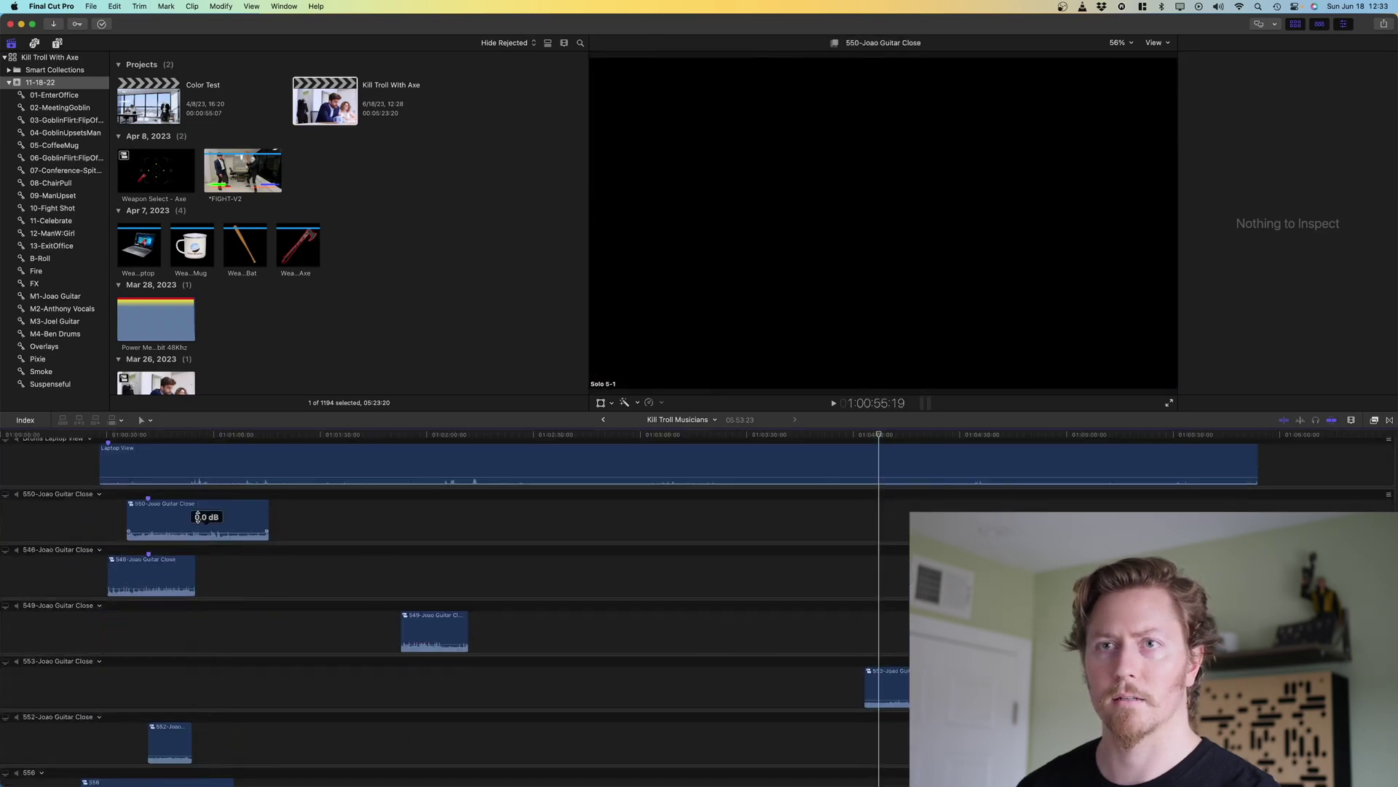
scroll(207, 539, down, 3)
scroll(511, 590, down, 8)
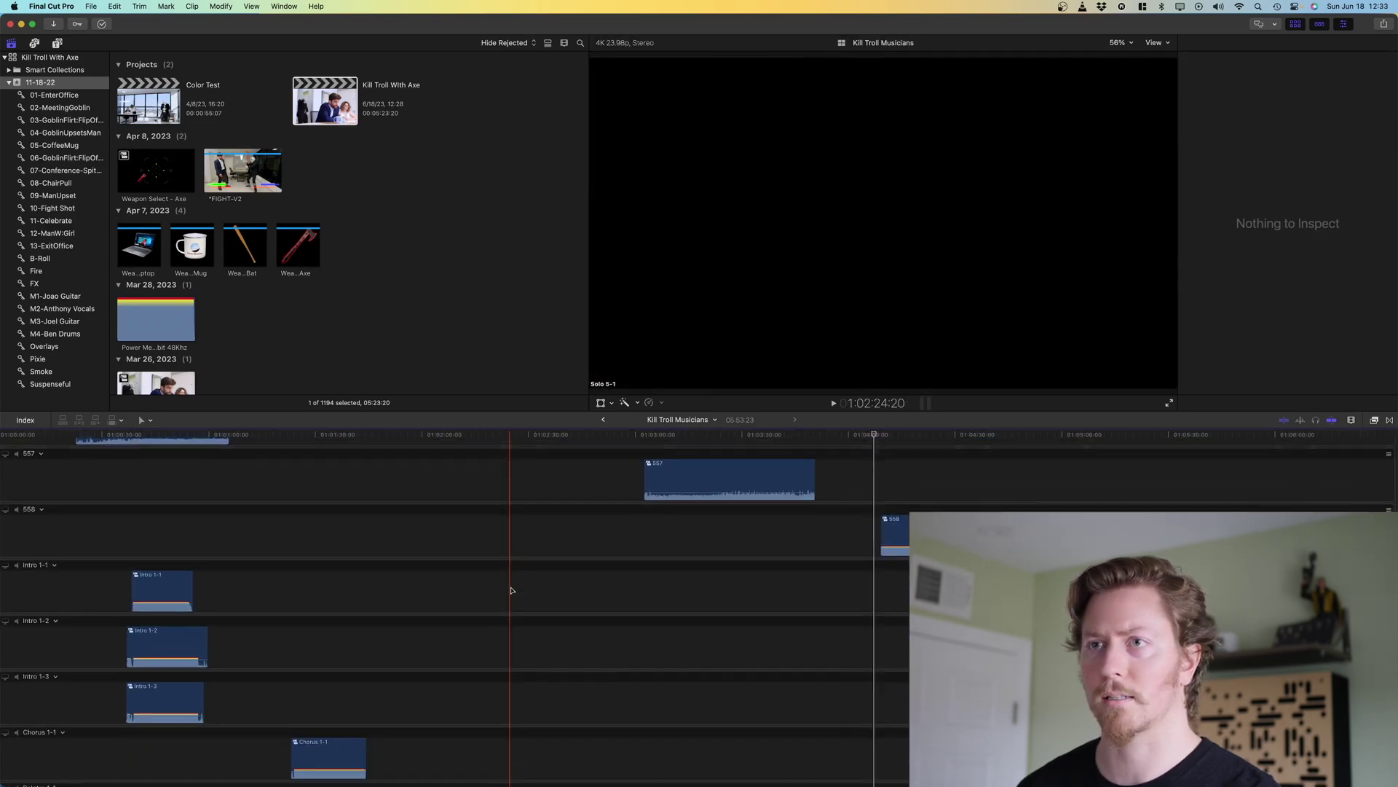
Preview the Solo 2 guitar angles in the multicam and open the Solo 2-3 compound clip
click(787, 479)
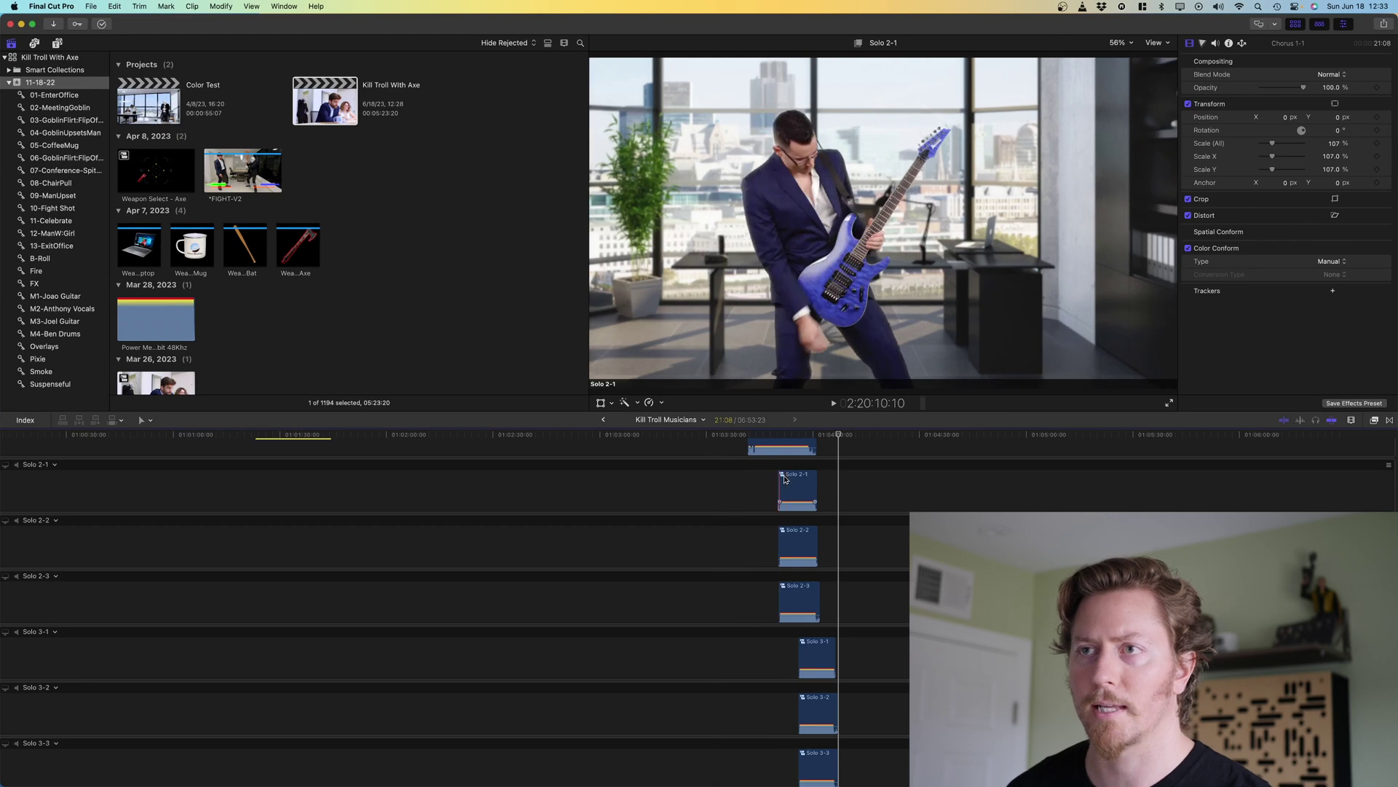
click(786, 599)
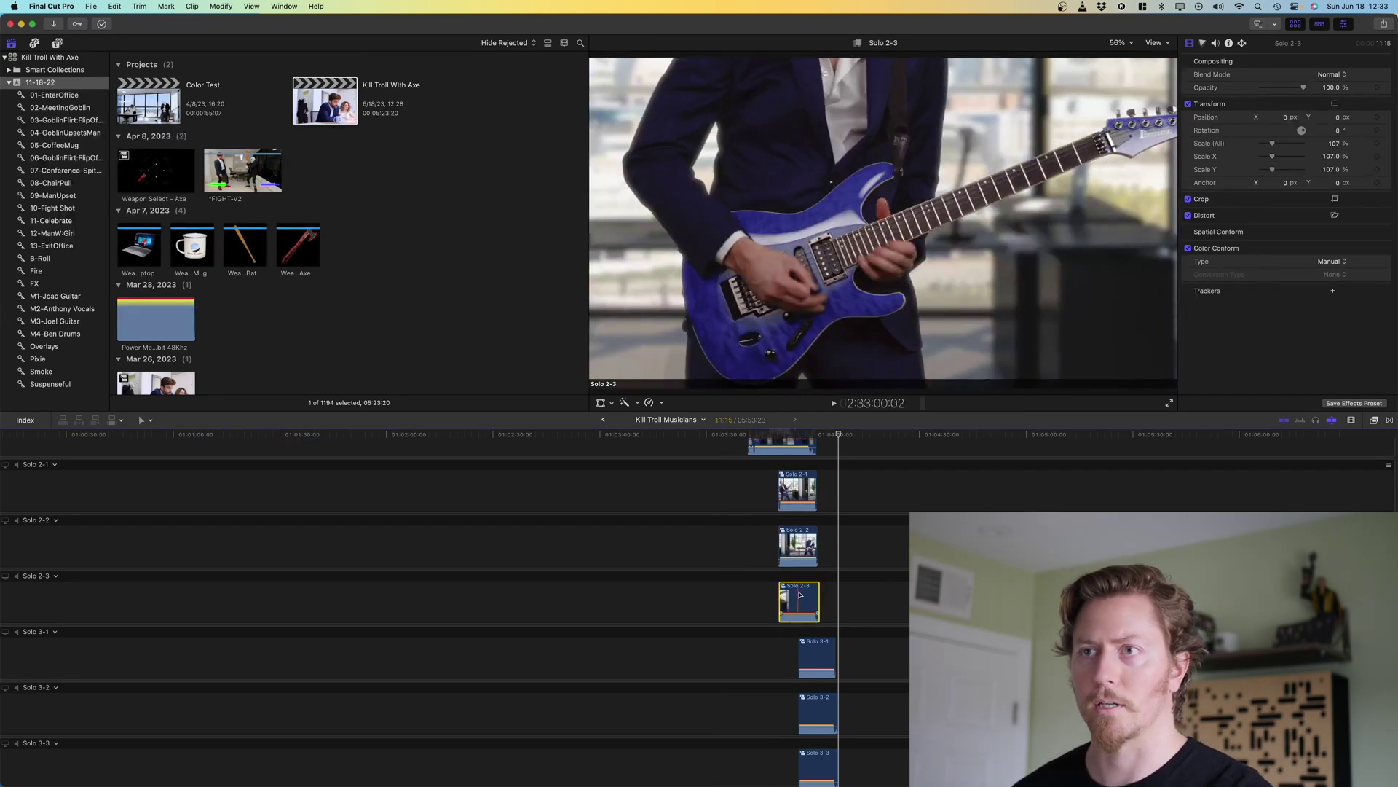
double_click(799, 601)
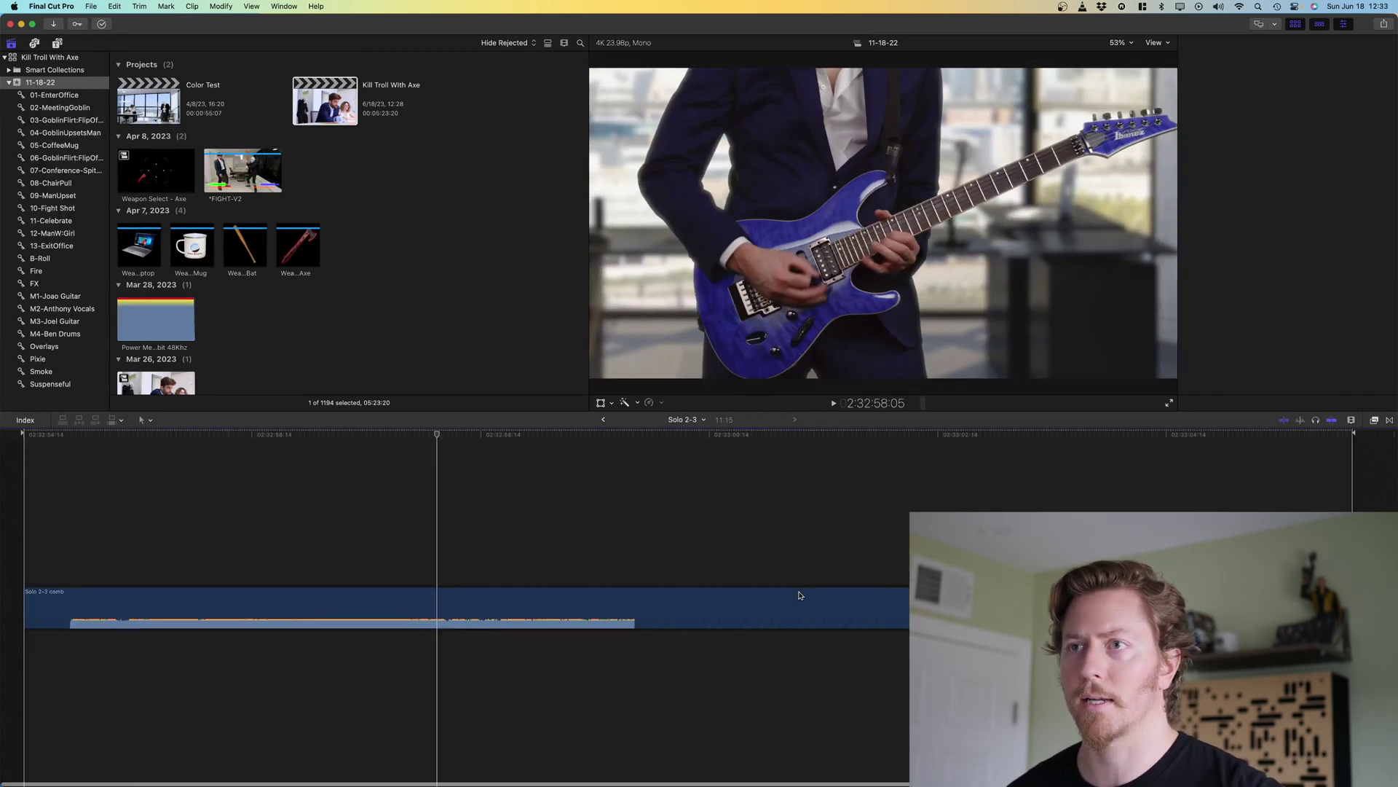
Inspect the Solo 2-3 comb compound clip and the multicam's remaining solo angles, and return to the Kill Troll With Axe FULL timeline
double_click(530, 614)
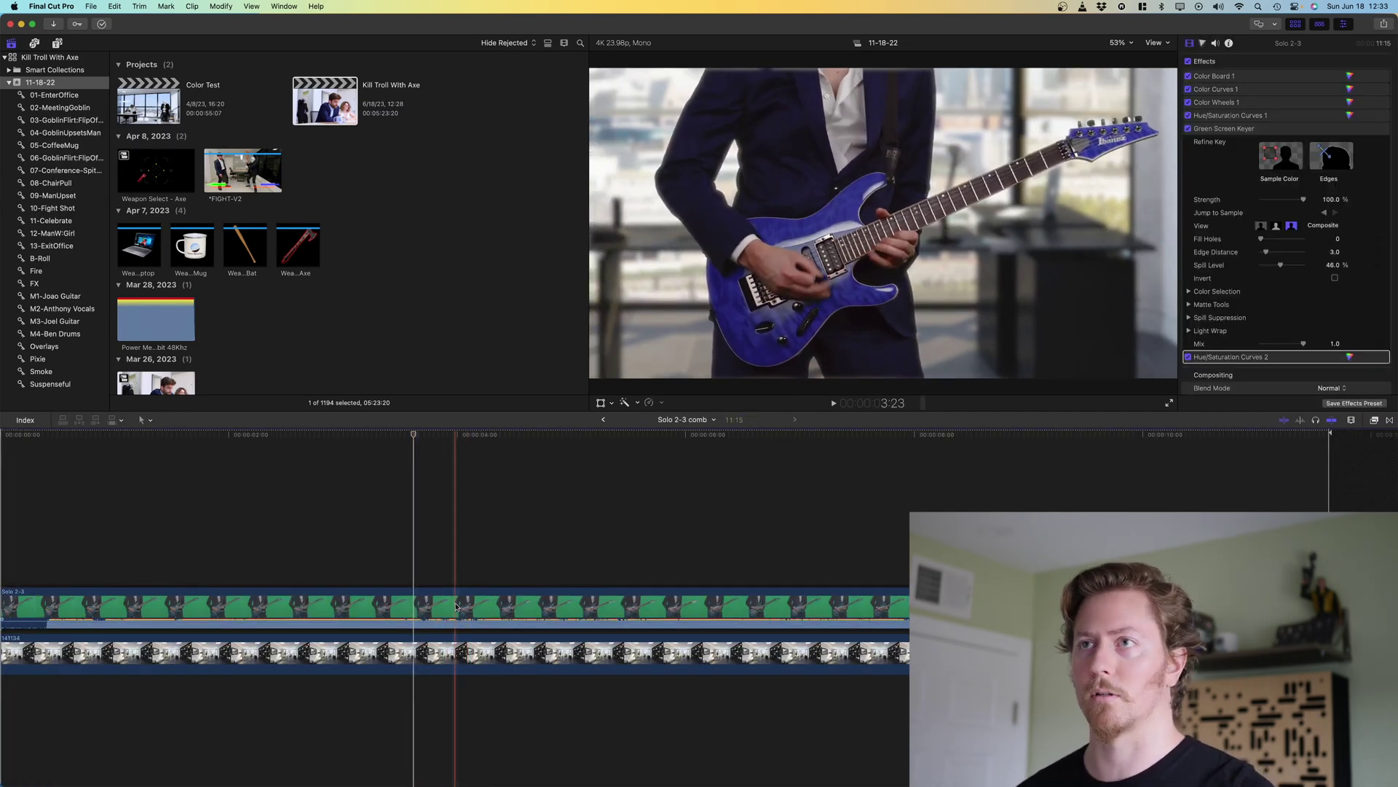
click(604, 419)
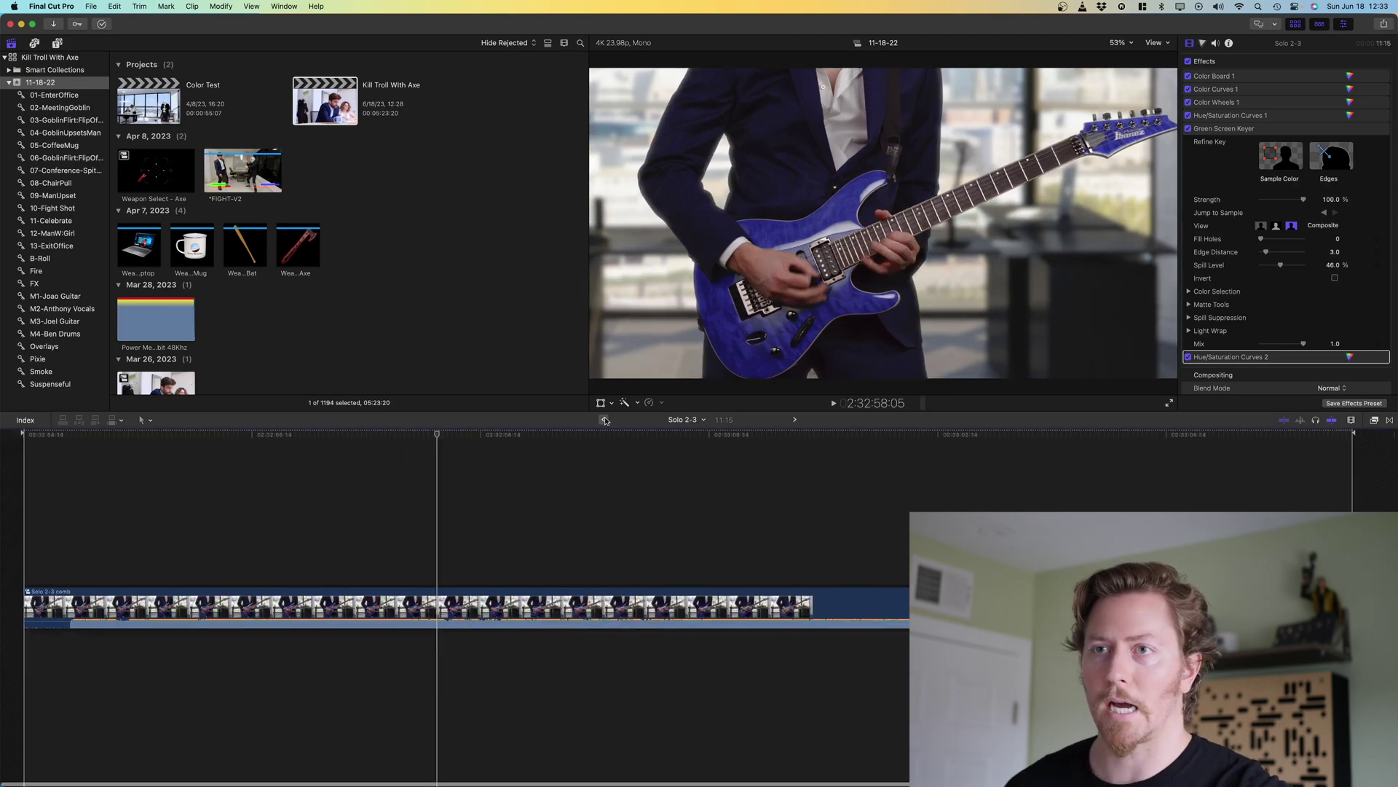
click(603, 420)
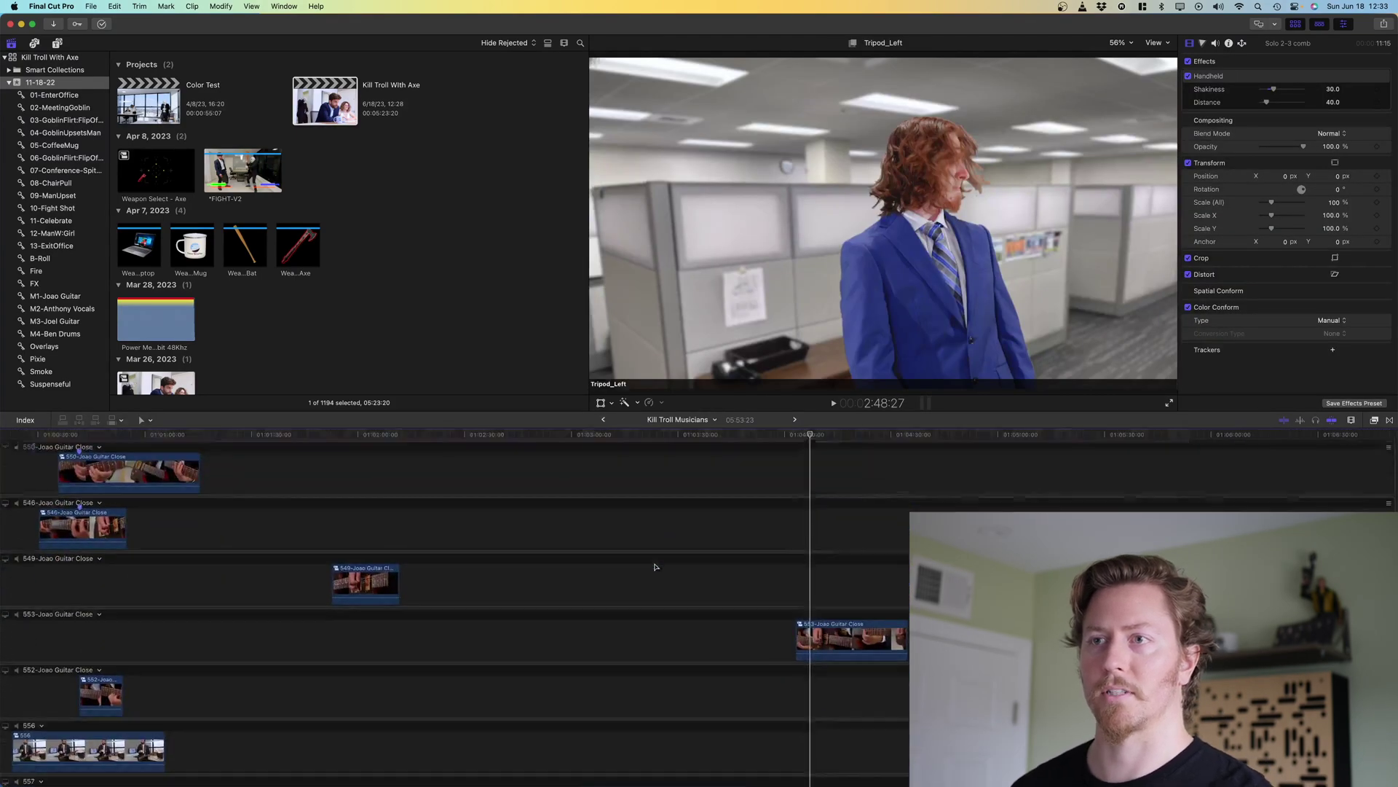
scroll(655, 566, down, 10)
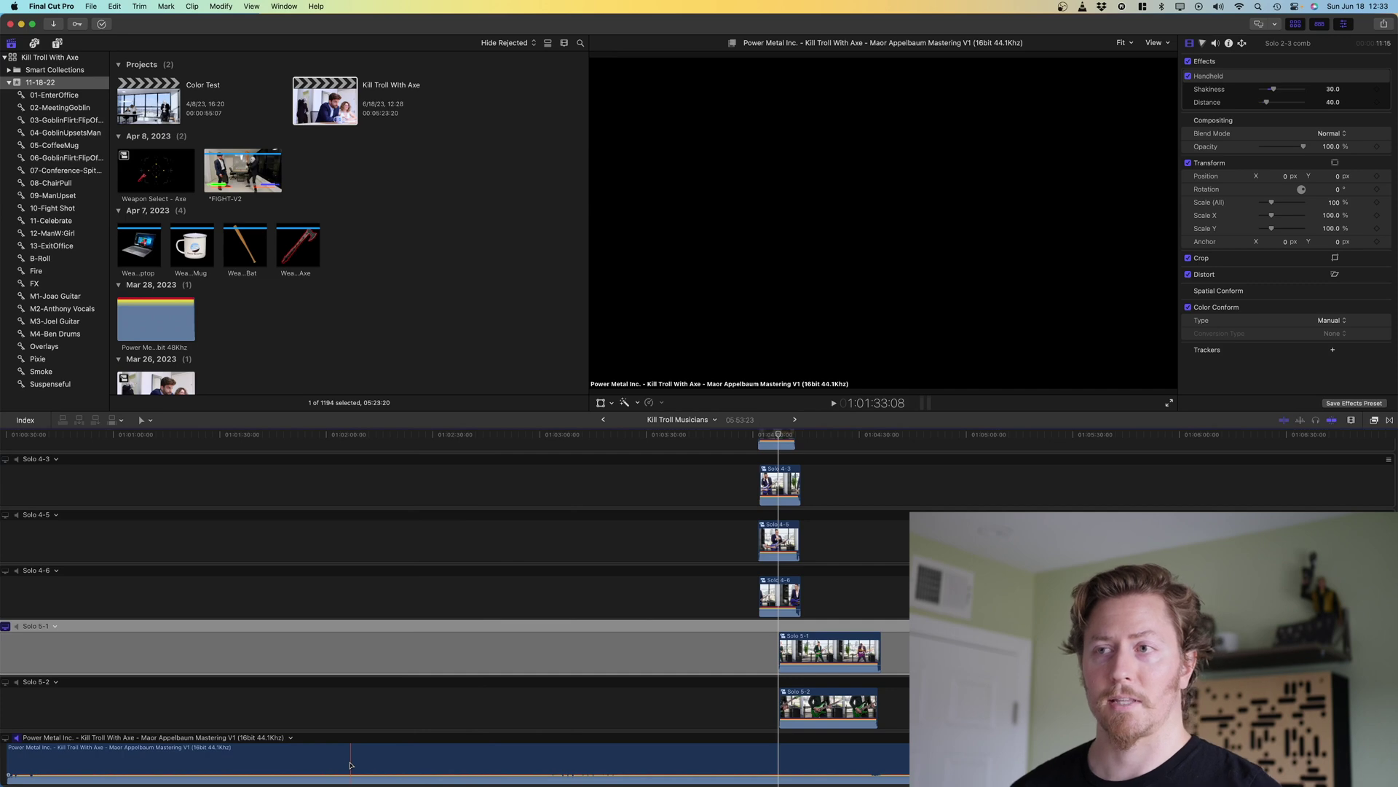
click(603, 420)
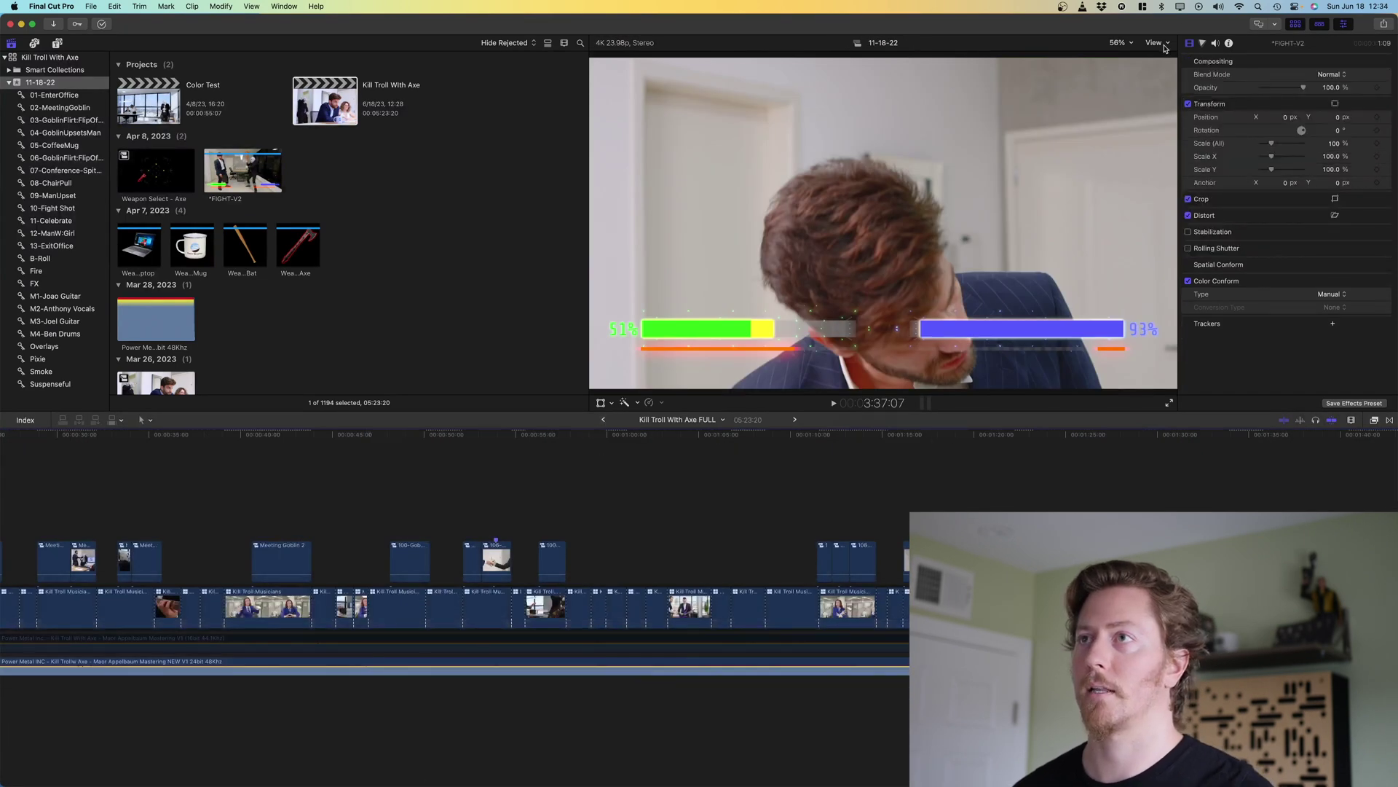
Show the multicam angles beside the viewer, hide the browser, and fit the whole edit in the timeline
click(1165, 48)
click(1230, 81)
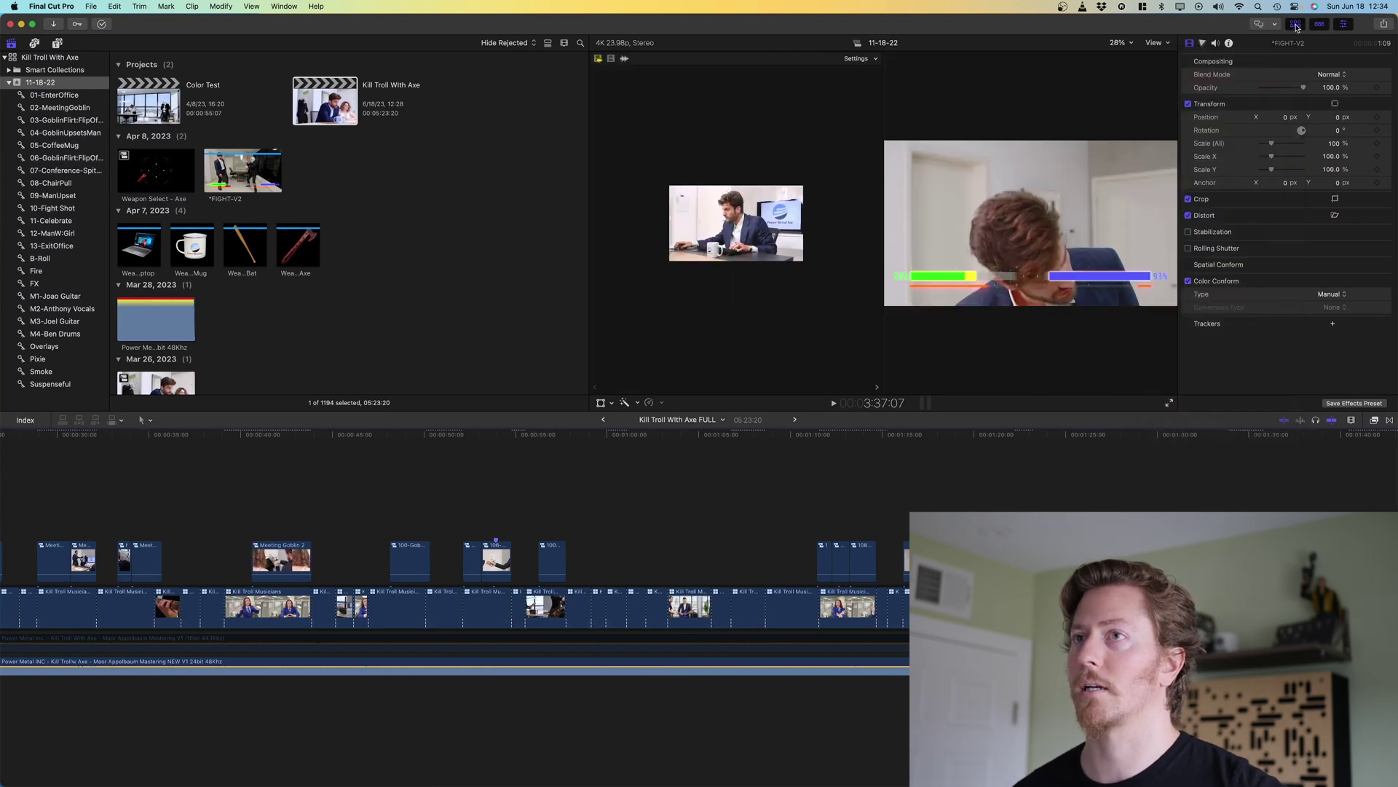
click(1295, 24)
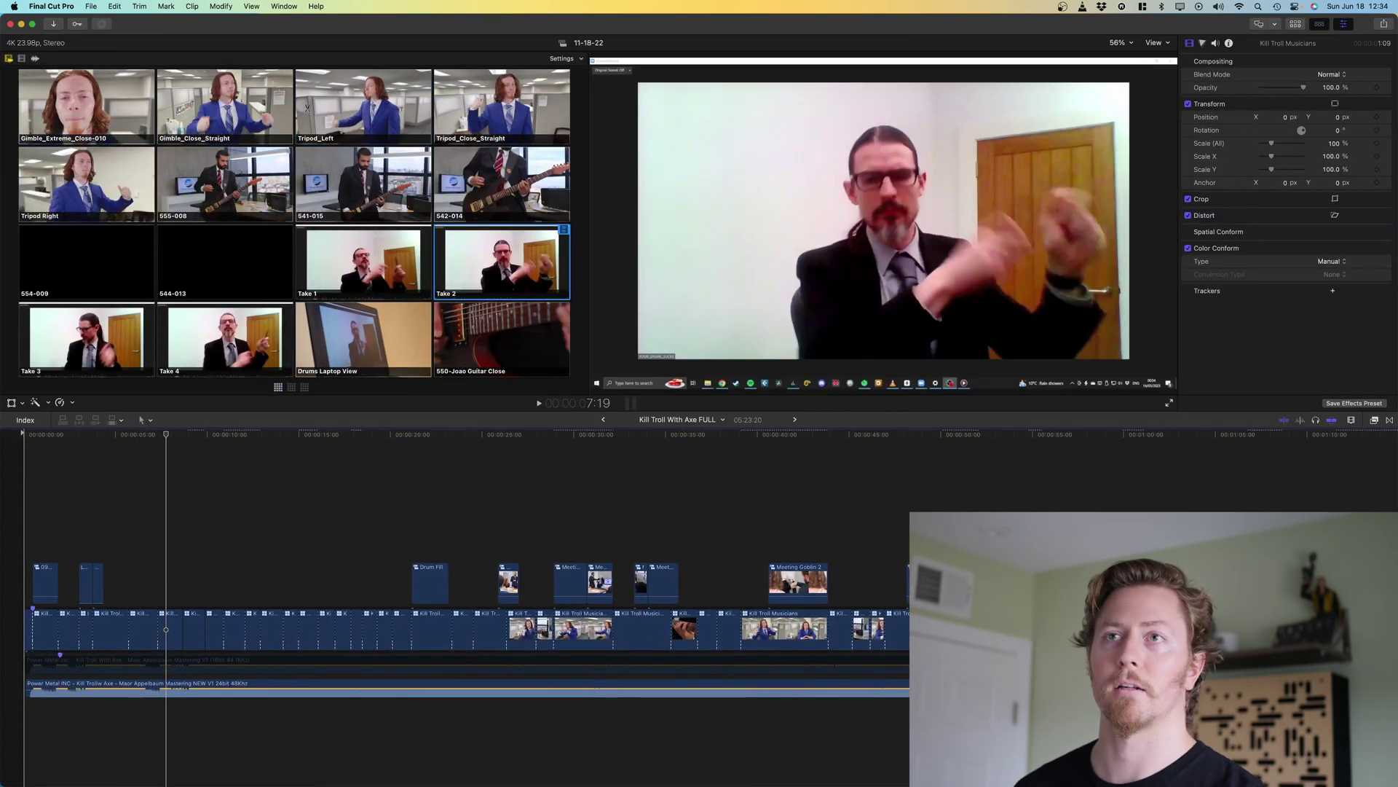
key(shift+z)
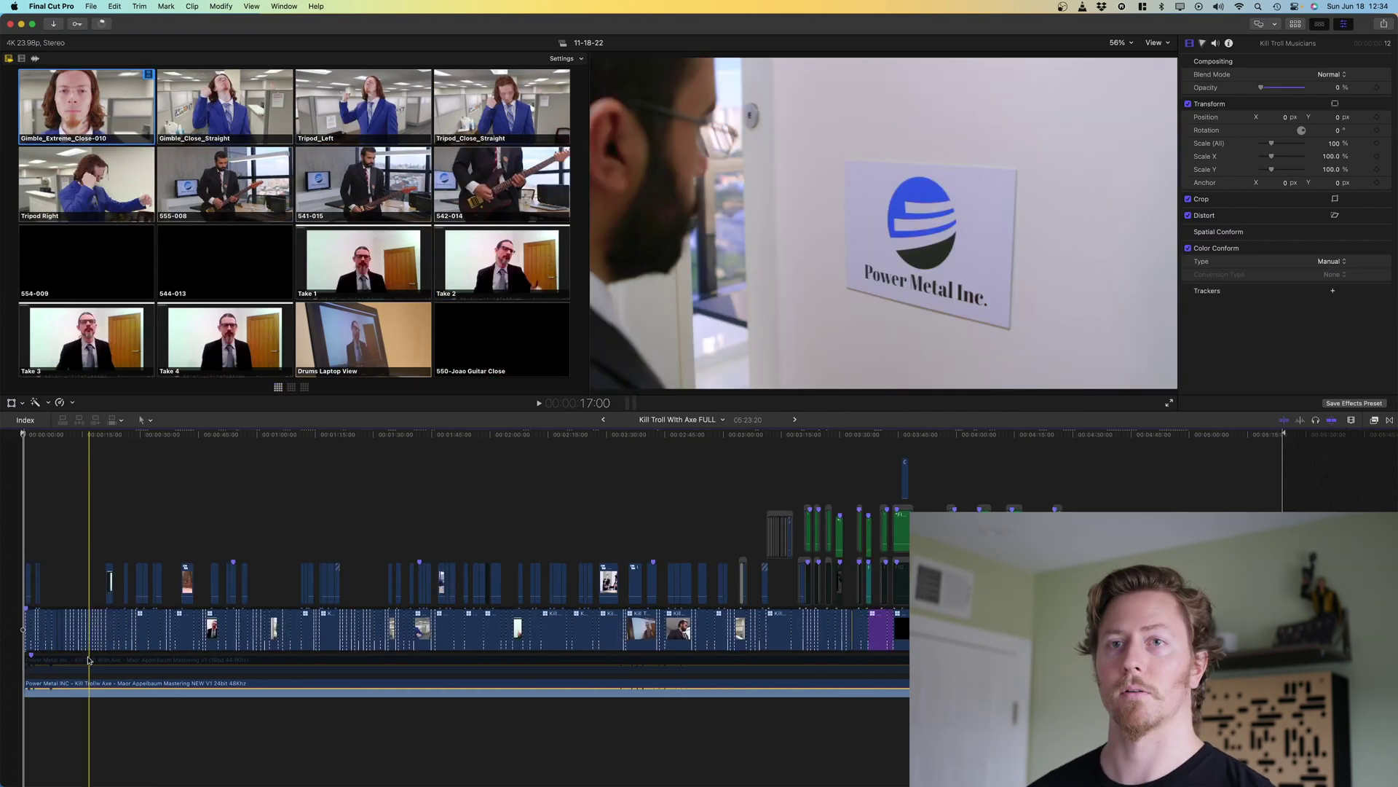
Inspect the two Power Metal Inc. song tracks beneath the edit and enlarge the start of the timeline
click(88, 659)
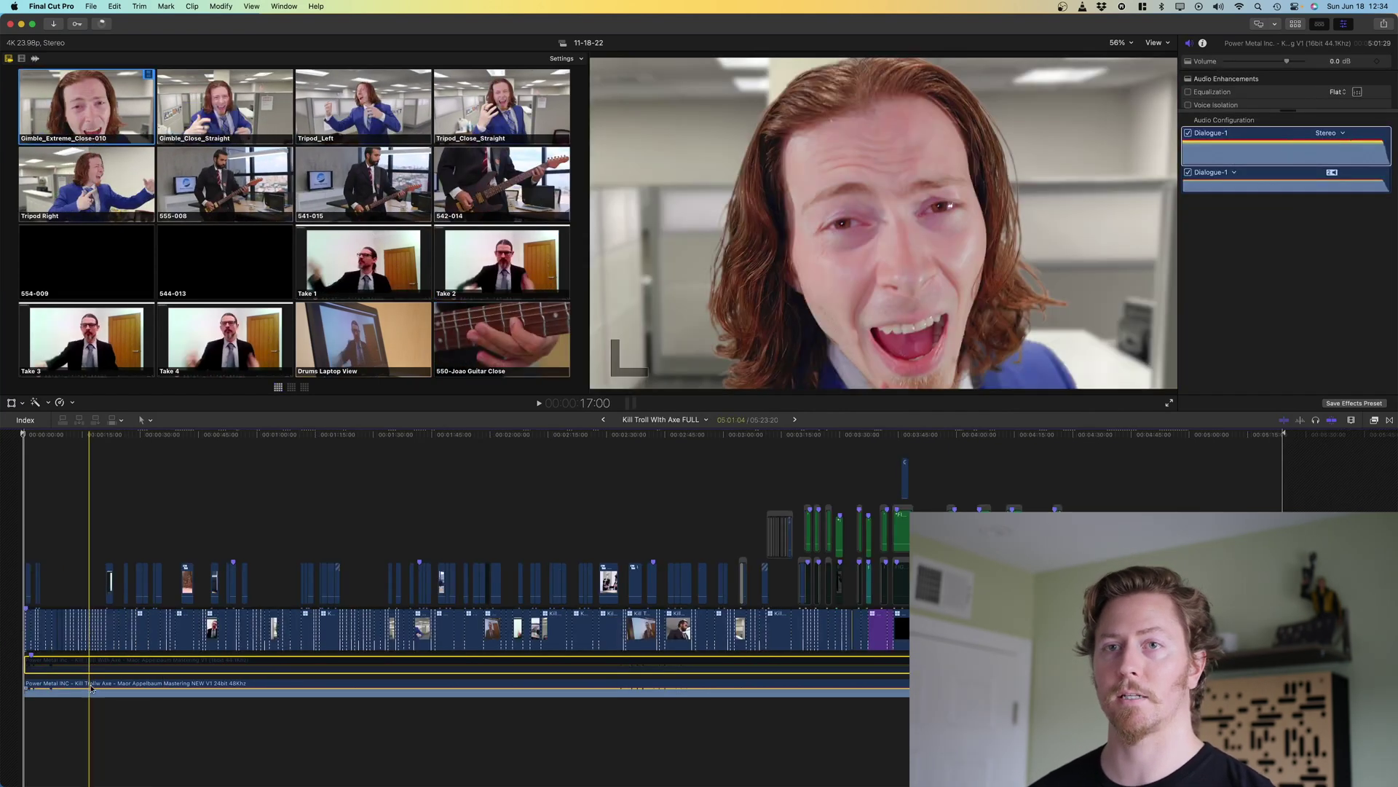
click(91, 688)
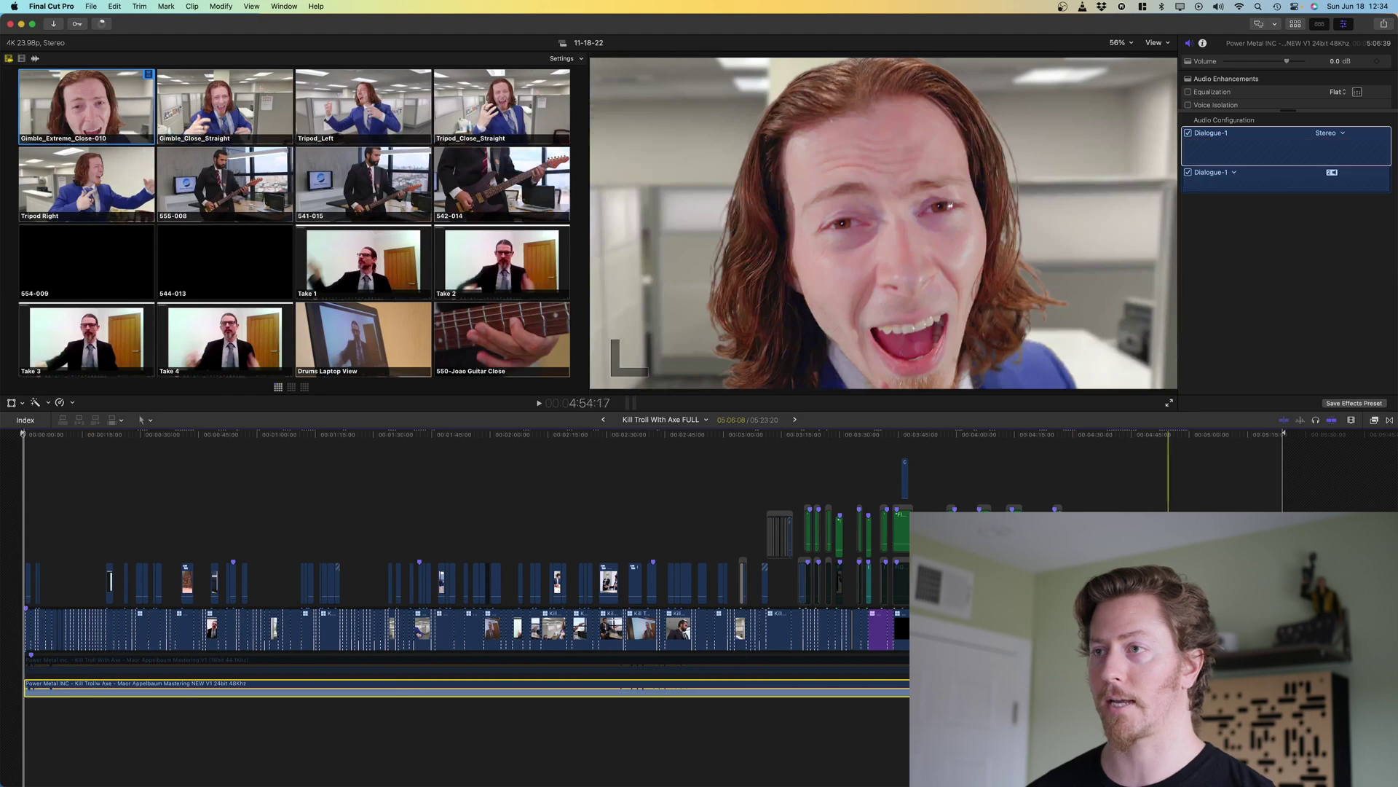
key(super+equal)
key(super+equal)
key(super+equal)
key(super+equal)
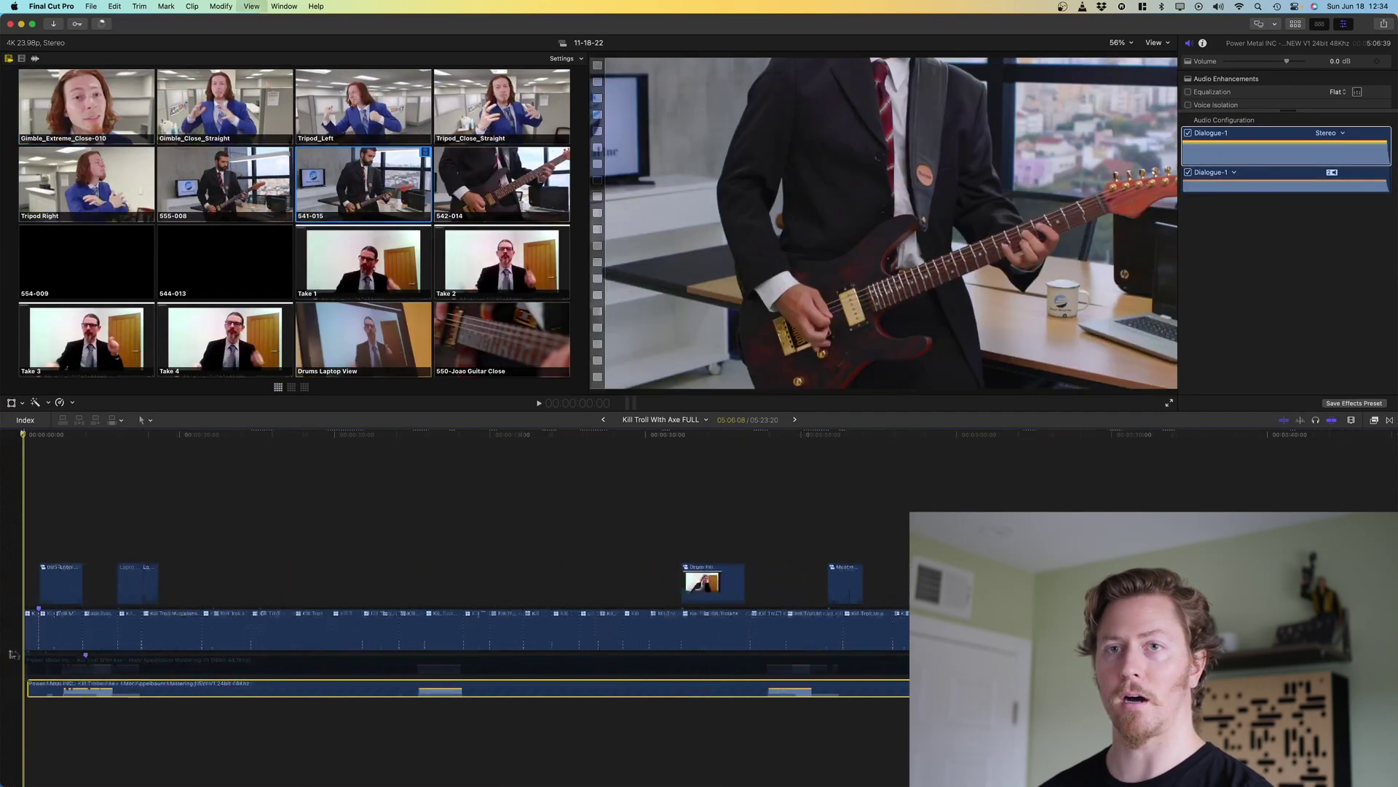
Examine the opening Kill Troll Musicians multicam clips and how the first cuts alternate between angles
click(281, 634)
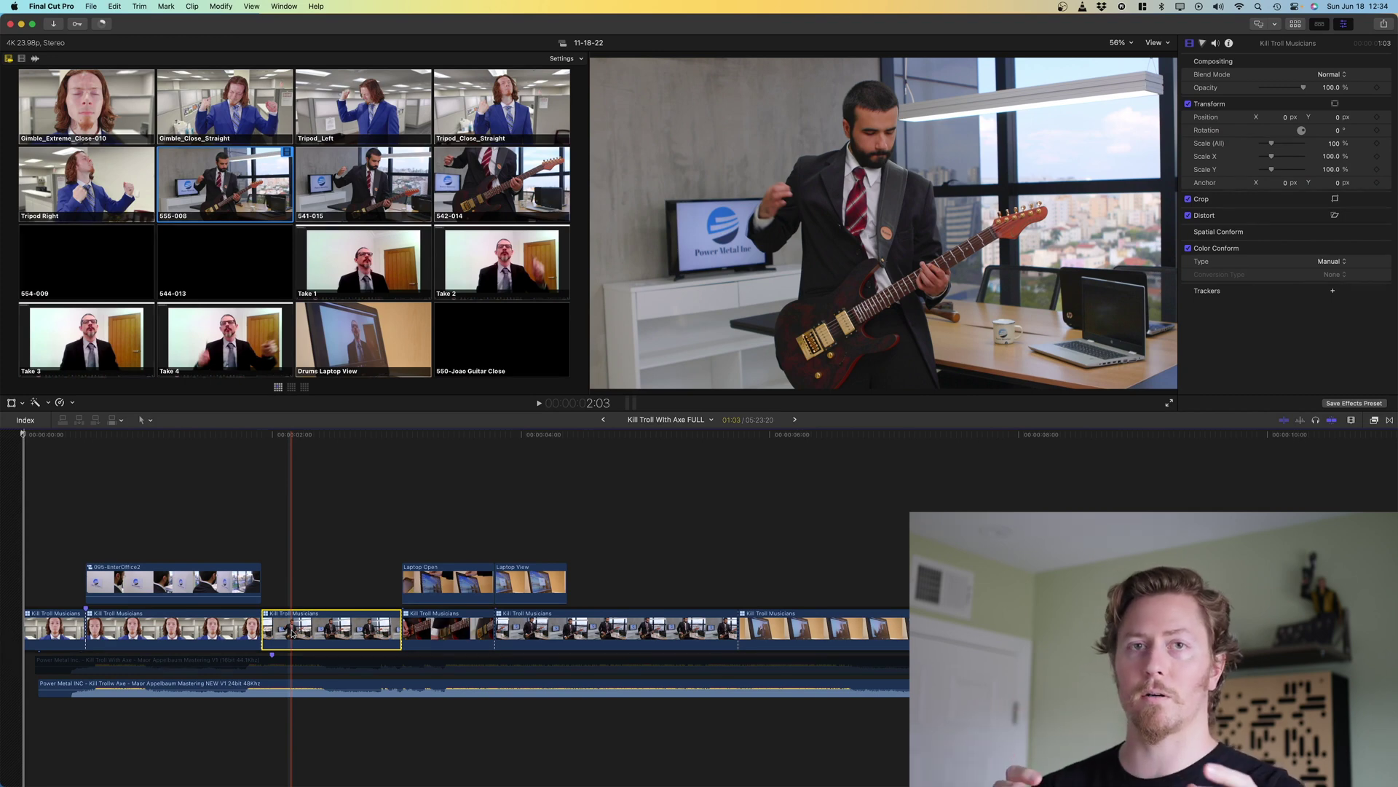
key(t)
drag(302, 634, 425, 625)
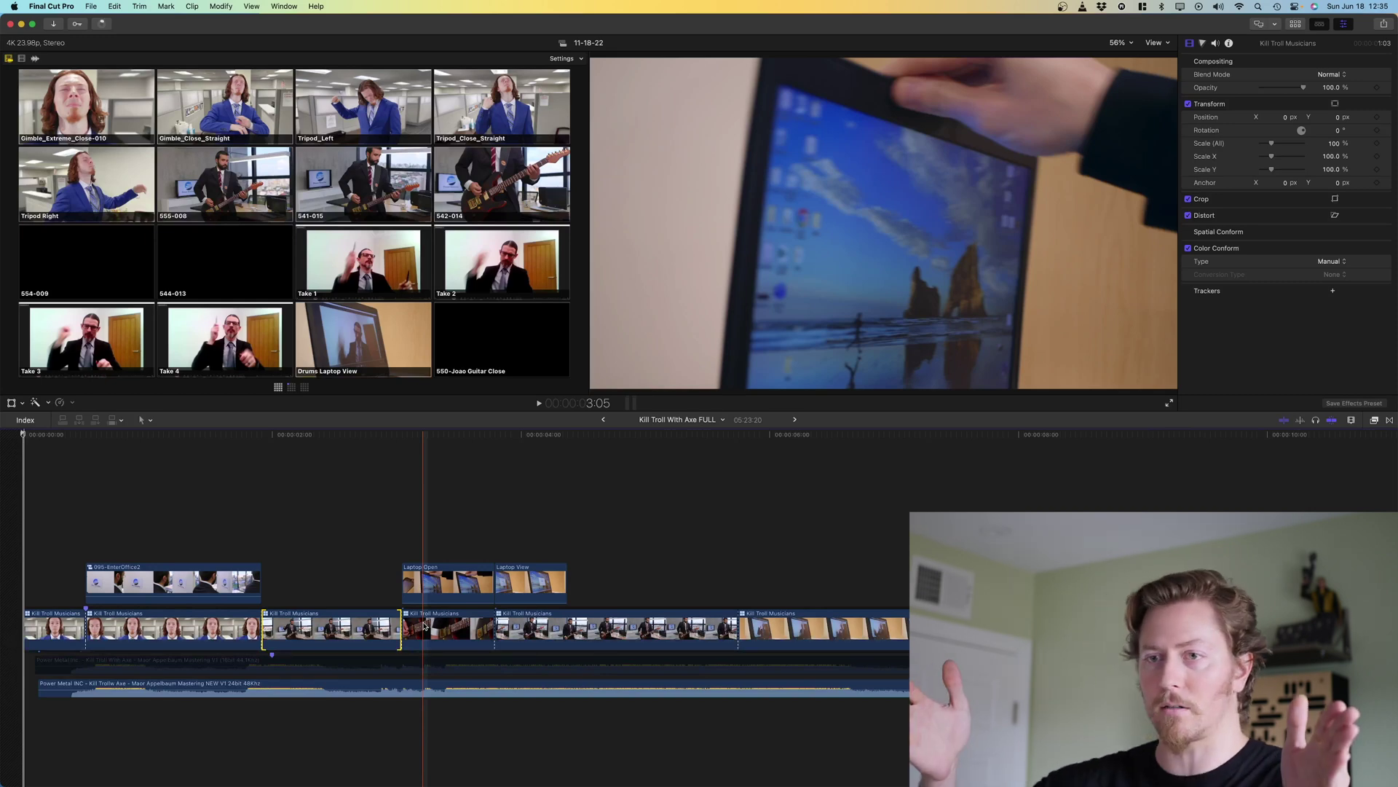
click(56, 640)
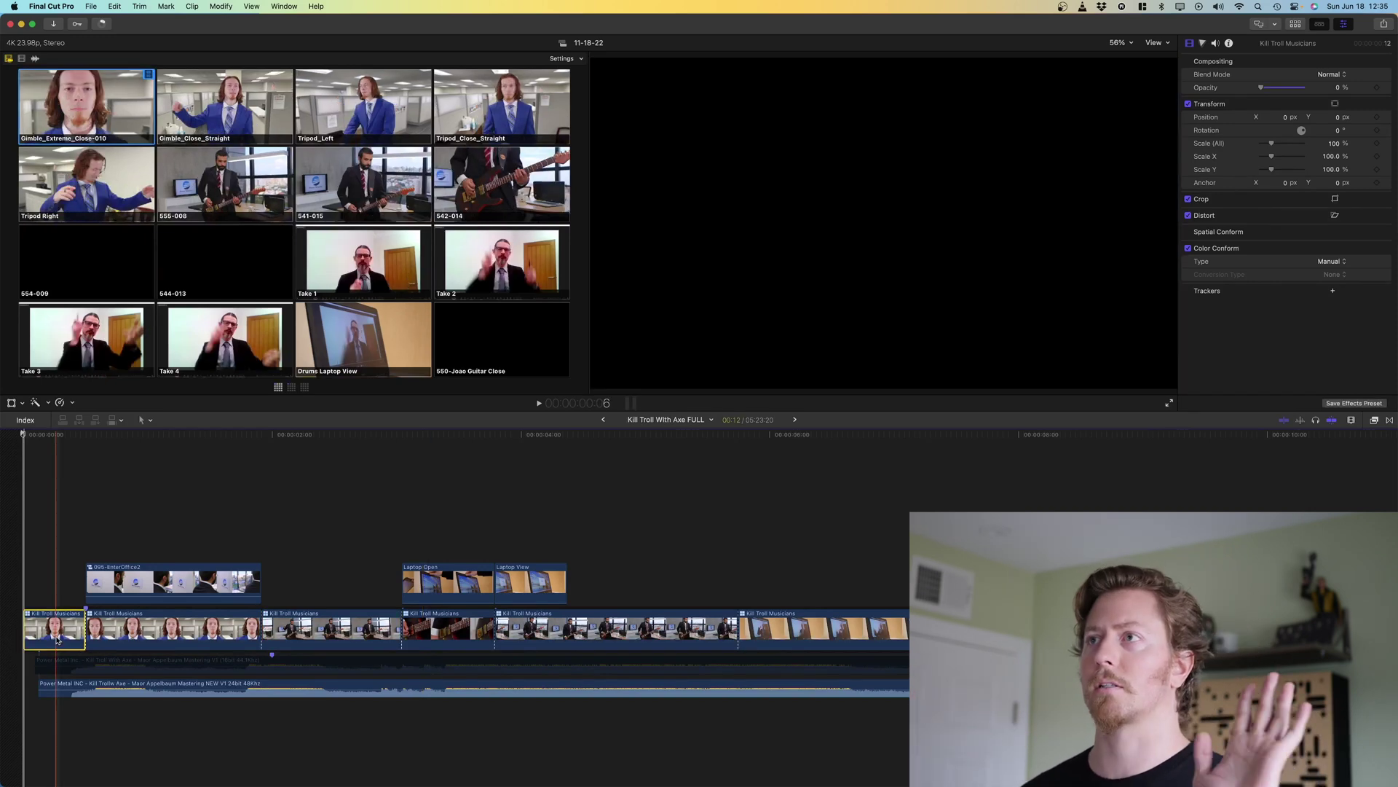
Bring back the browser, view the 01-EnterOffice keyword collection, and widen the visible timeline range
click(1304, 26)
click(54, 95)
key(super+minus)
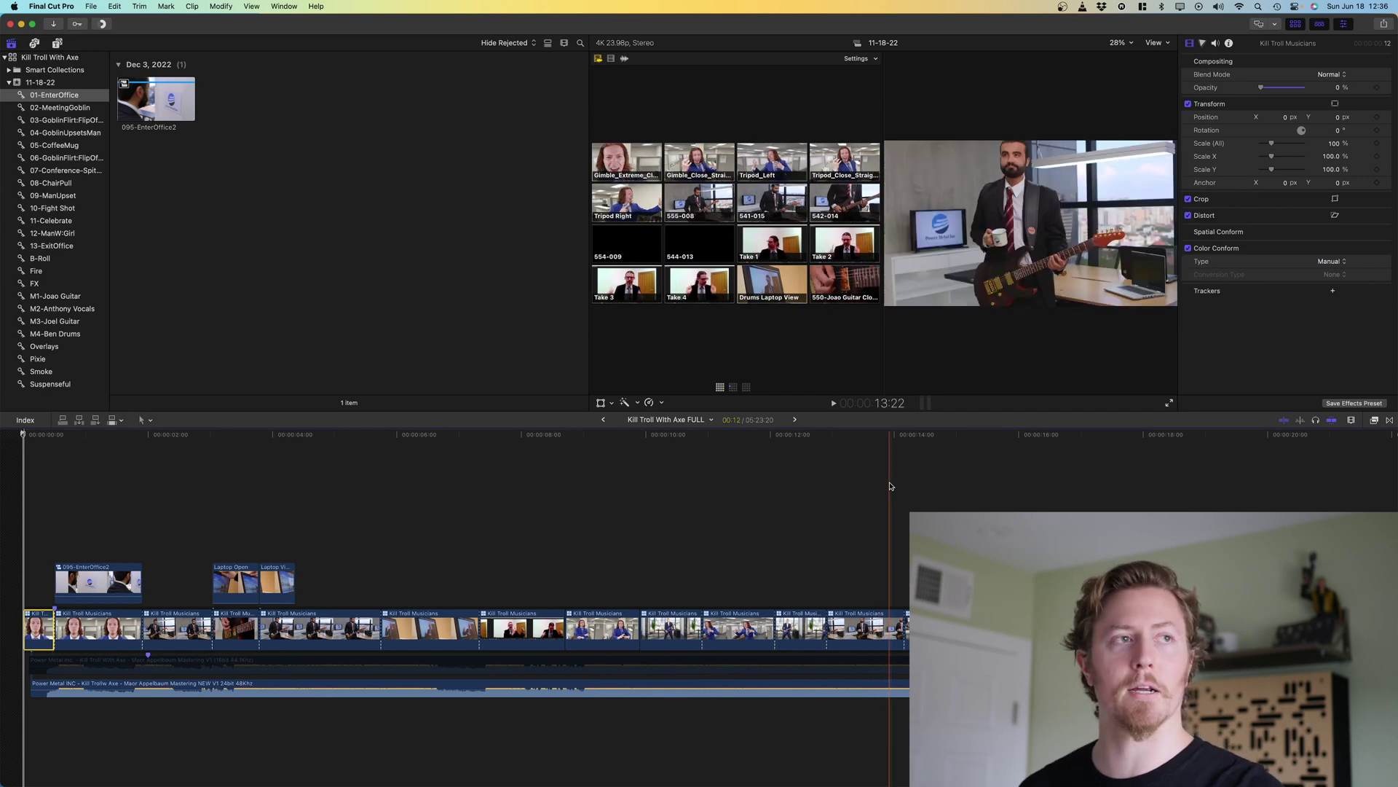
Open the Drum Fill compound clip, display the retiming of its second multicam clip, and return to the parent timeline
click(360, 580)
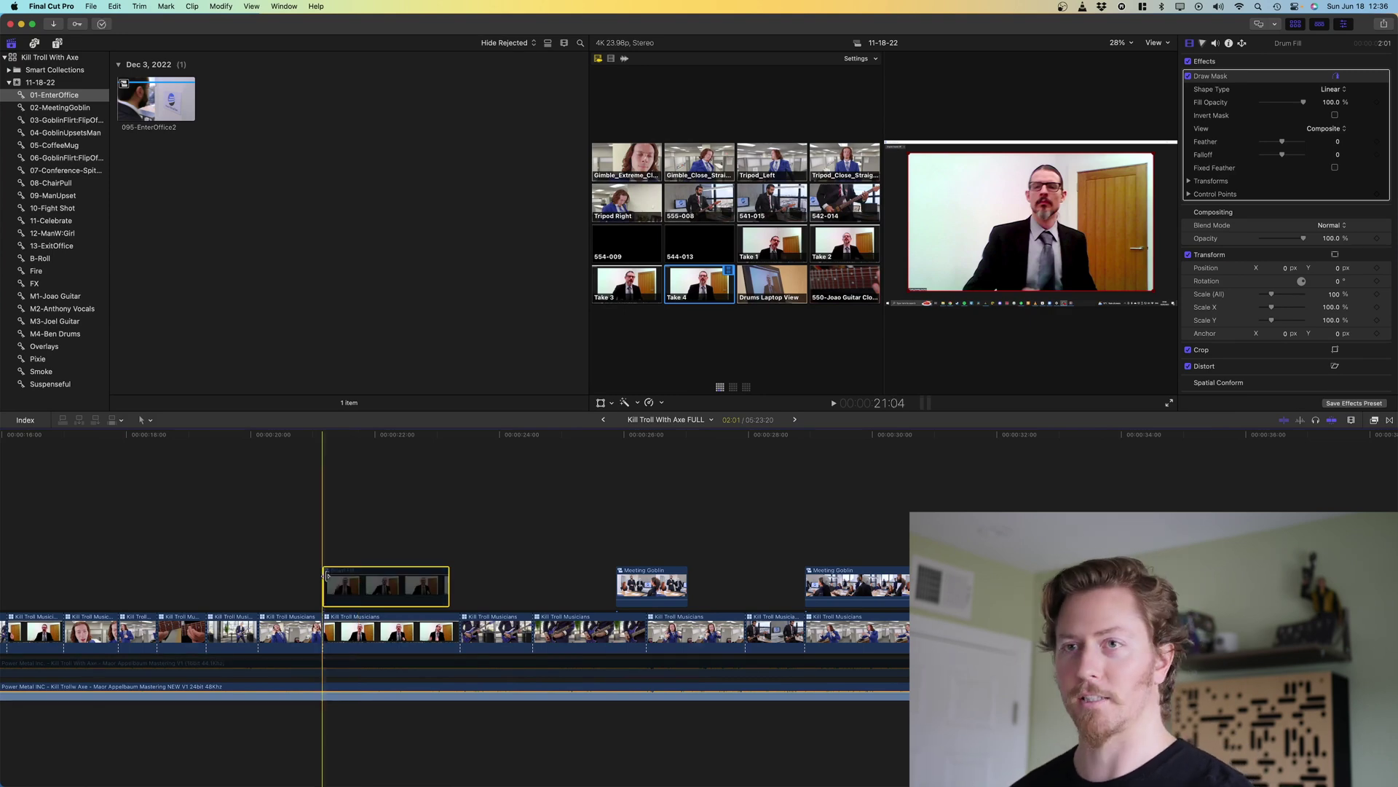
double_click(397, 575)
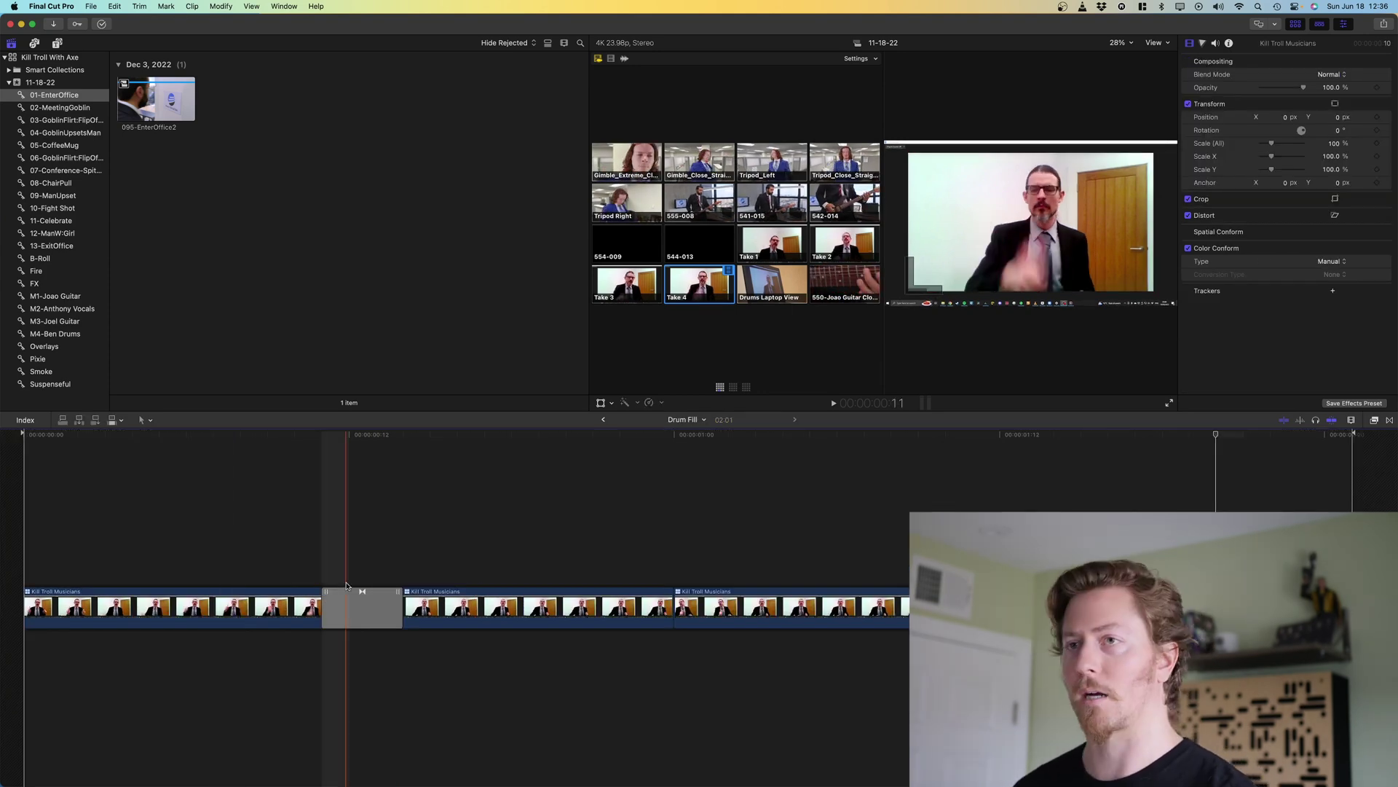
click(375, 585)
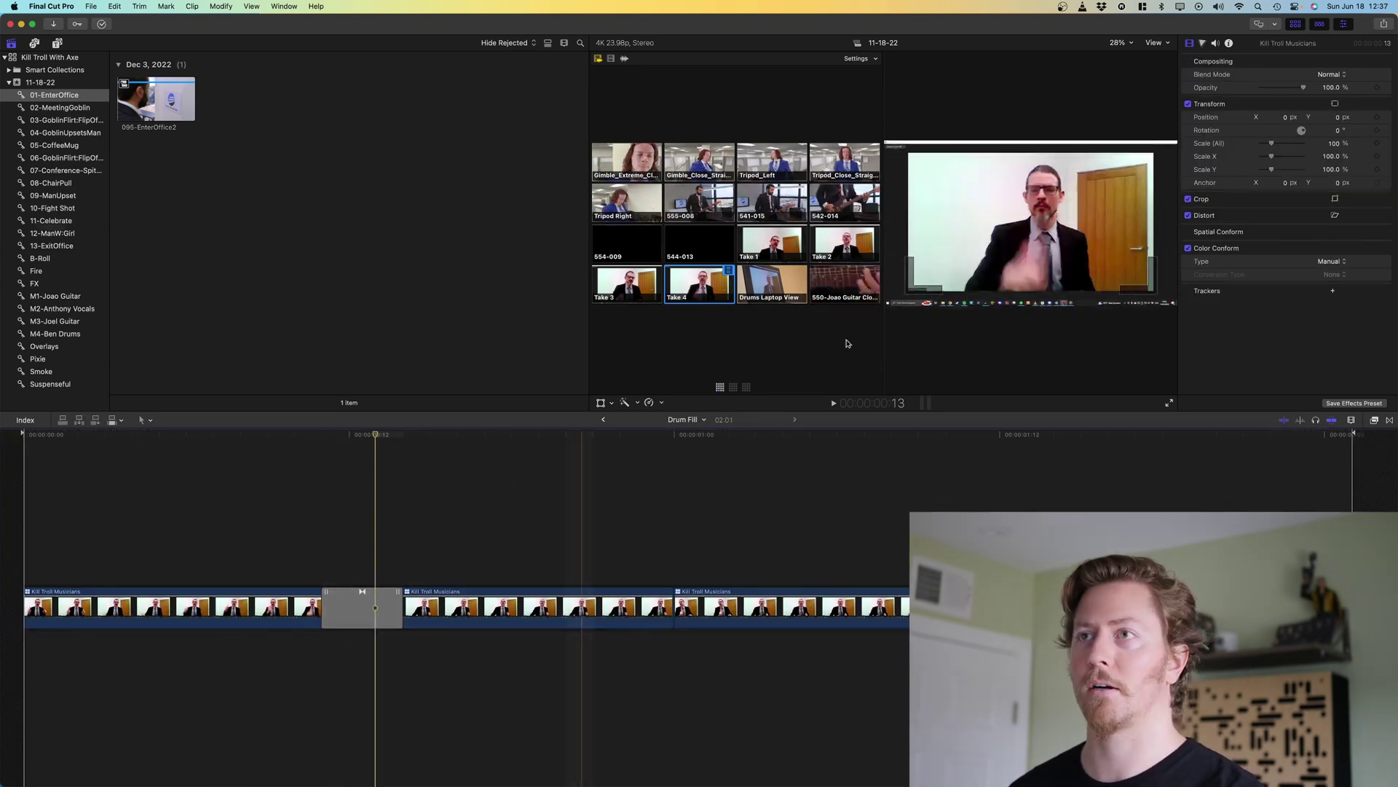
click(511, 608)
key(super+r)
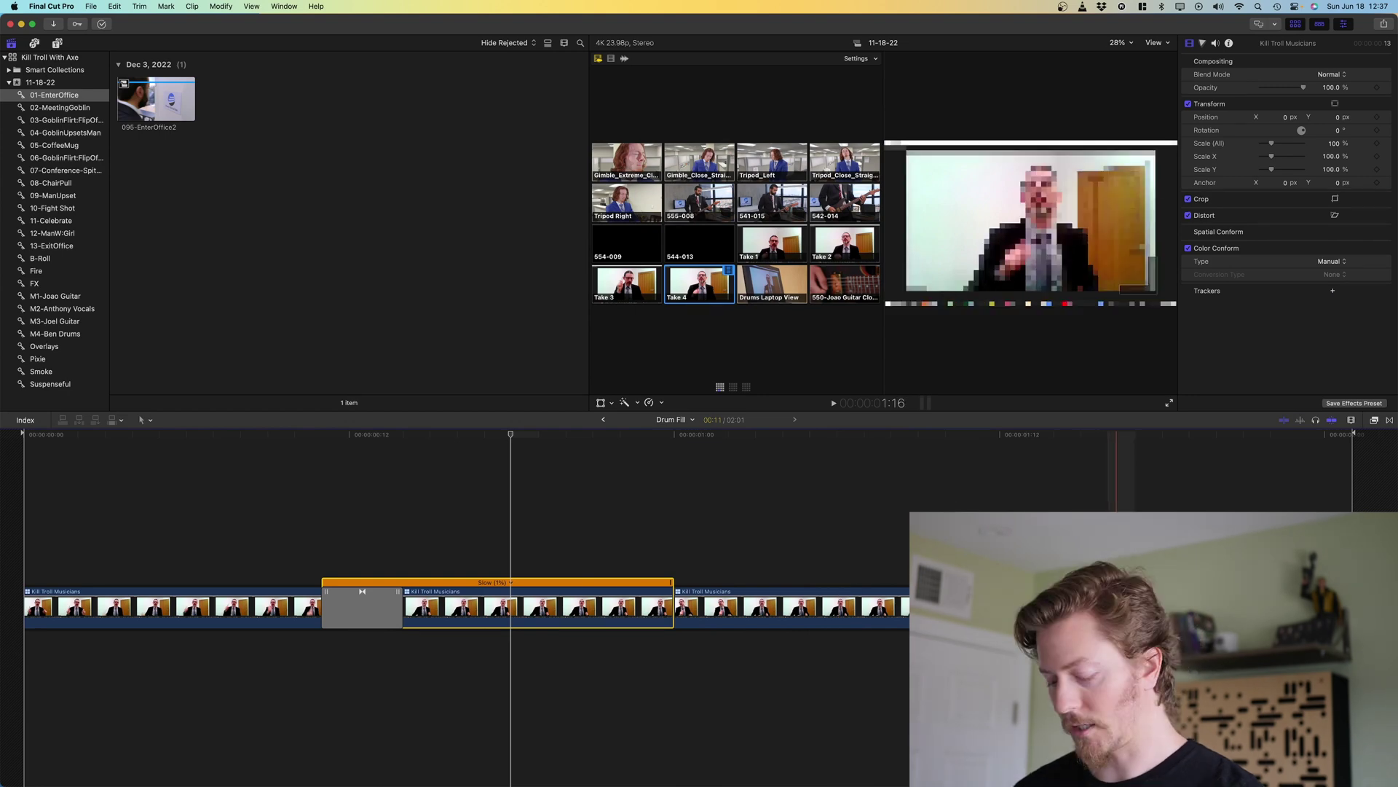
key(super+bracketleft)
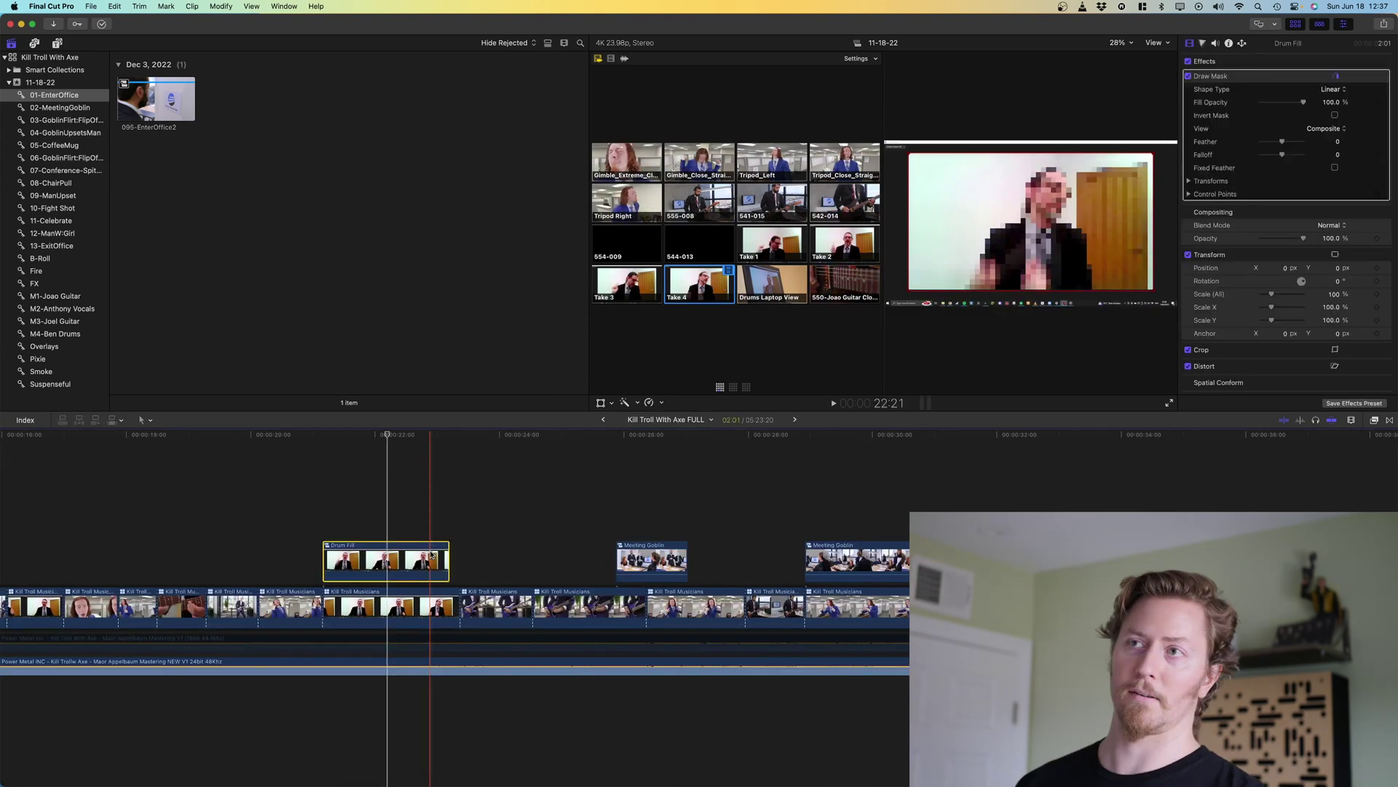
Review the timeline from the drum fill through the Meeting Goblin and GoblinFlirt shots alongside the musician angles
click(431, 555)
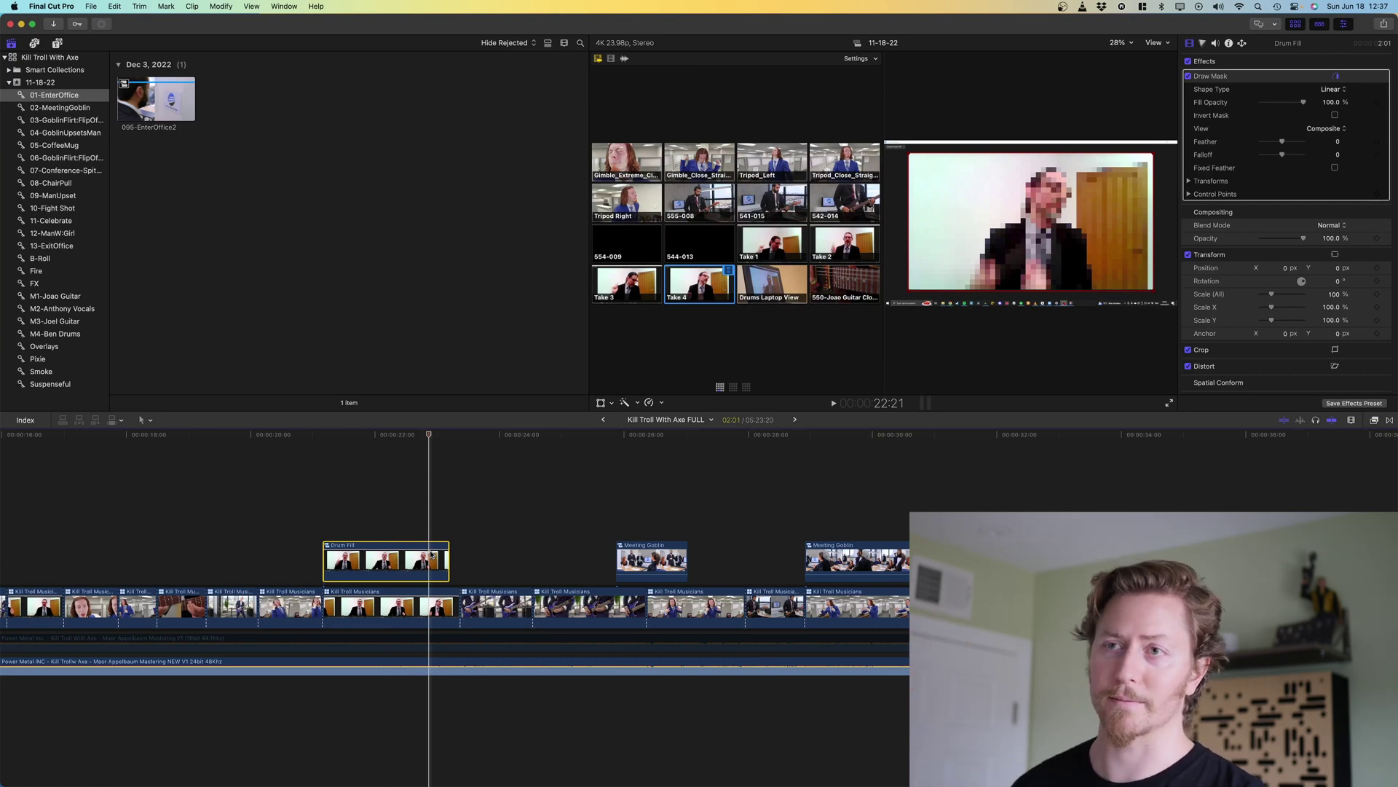
scroll(665, 519, right, 10)
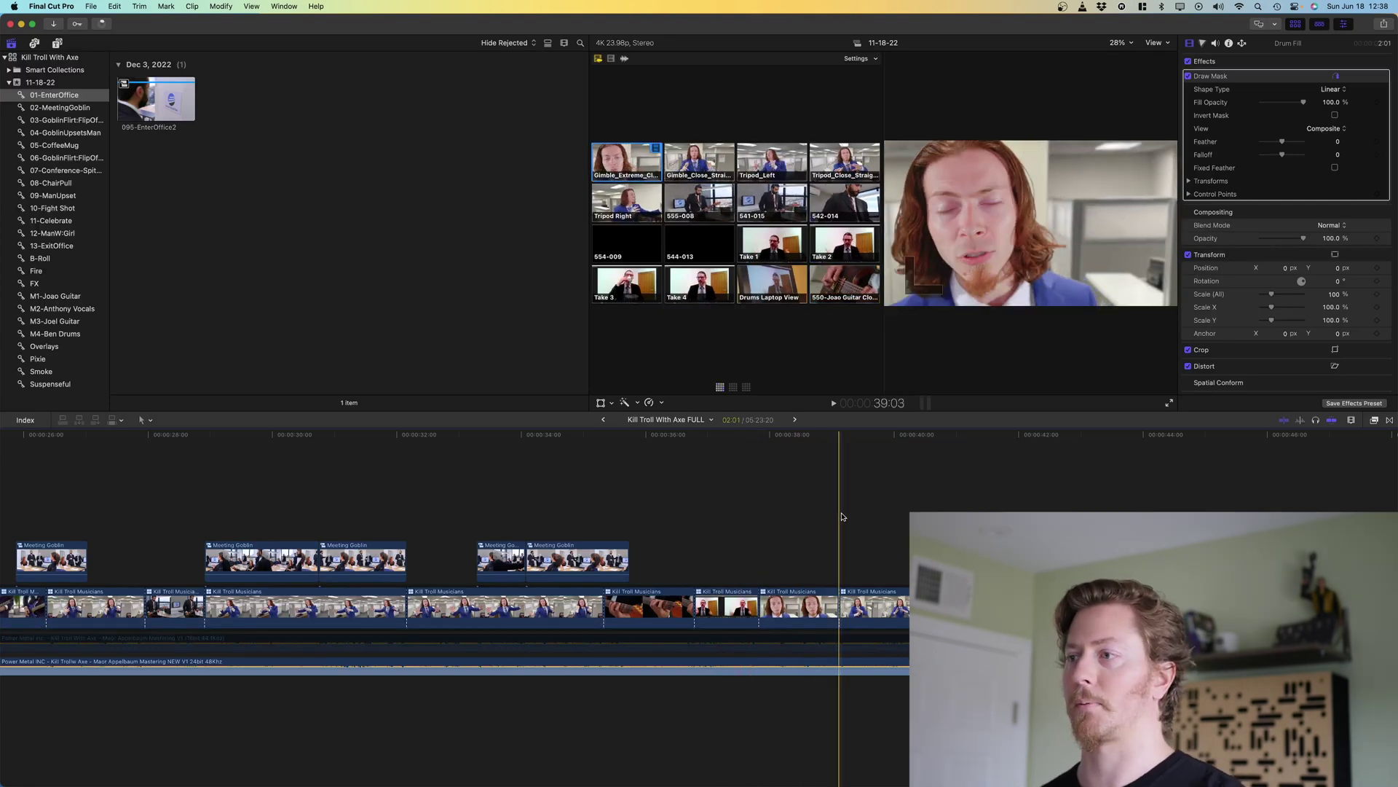
key(2)
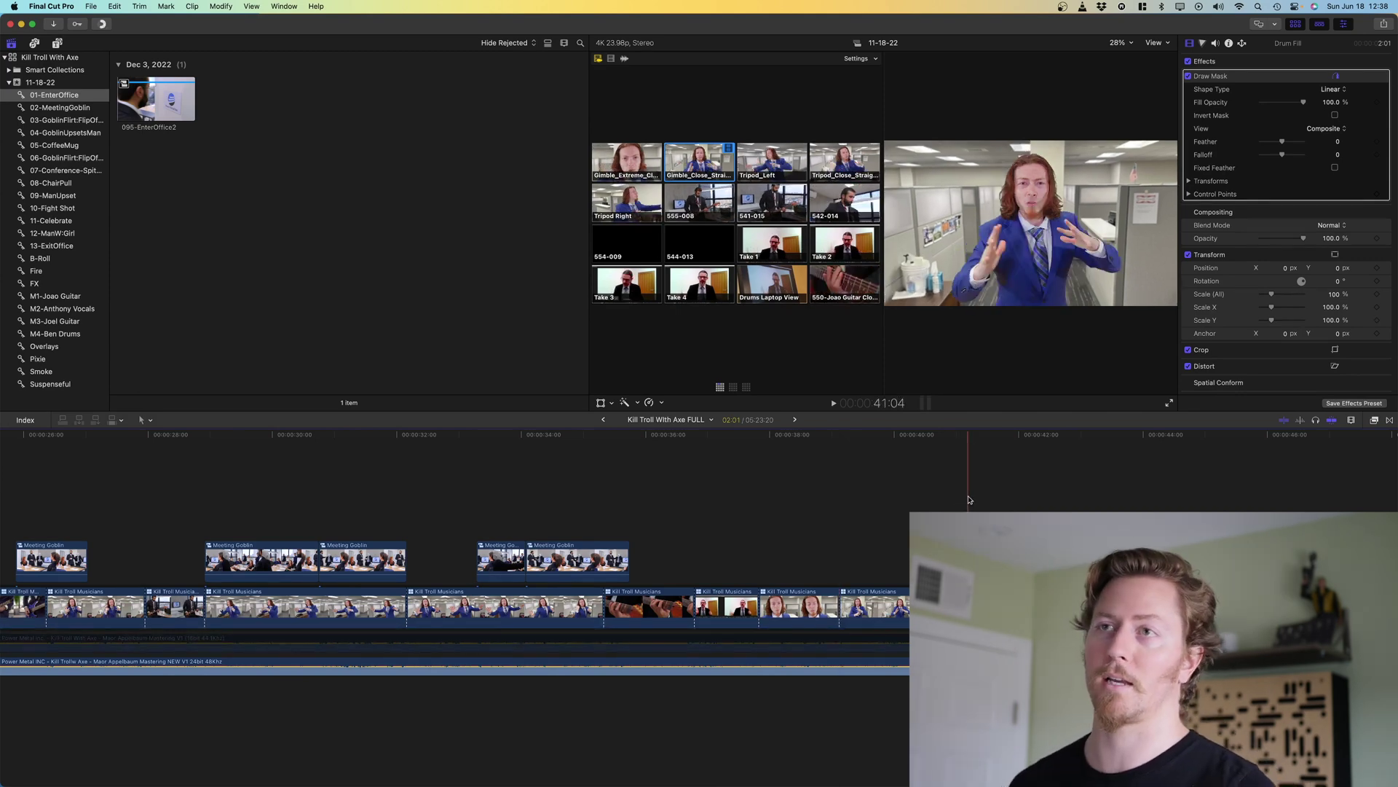
scroll(968, 499, right, 10)
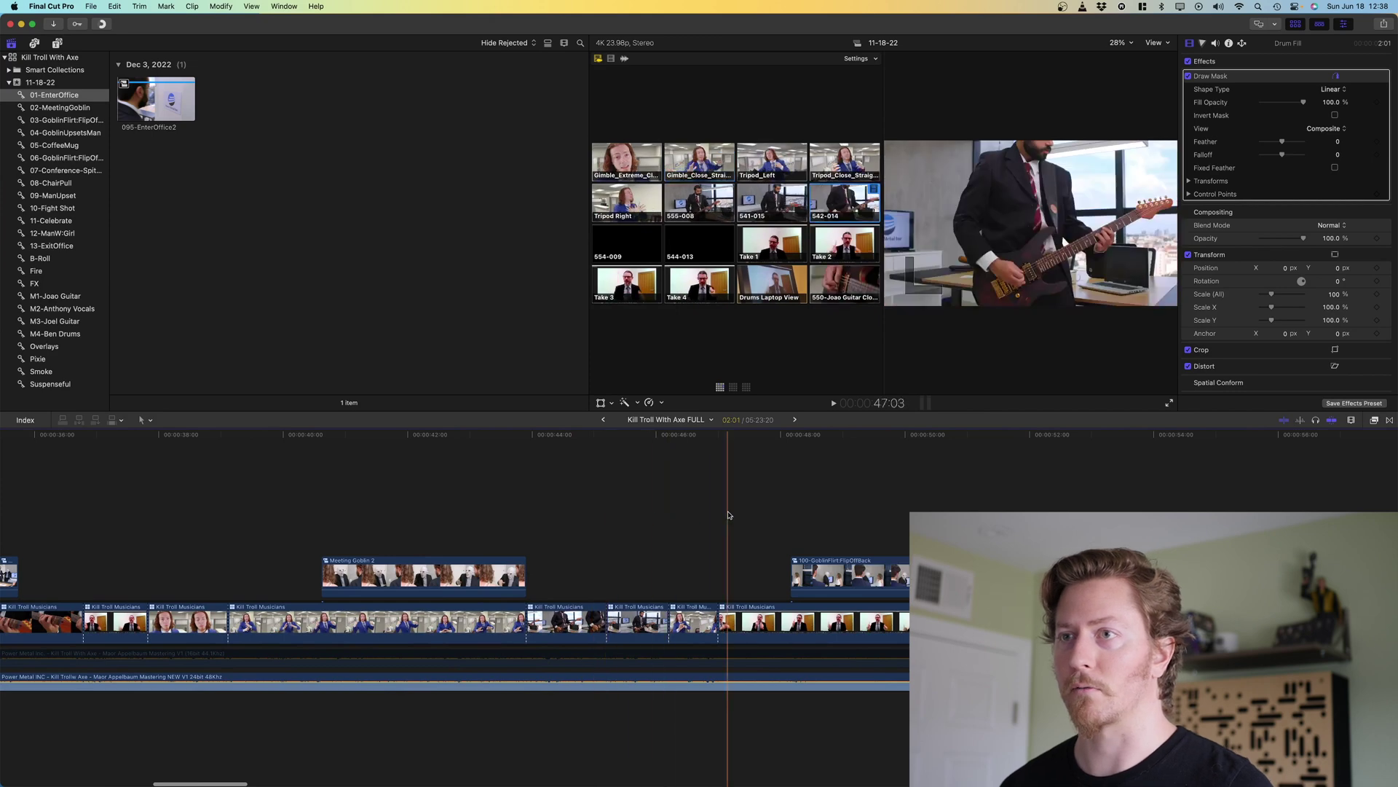
scroll(813, 516, right, 9)
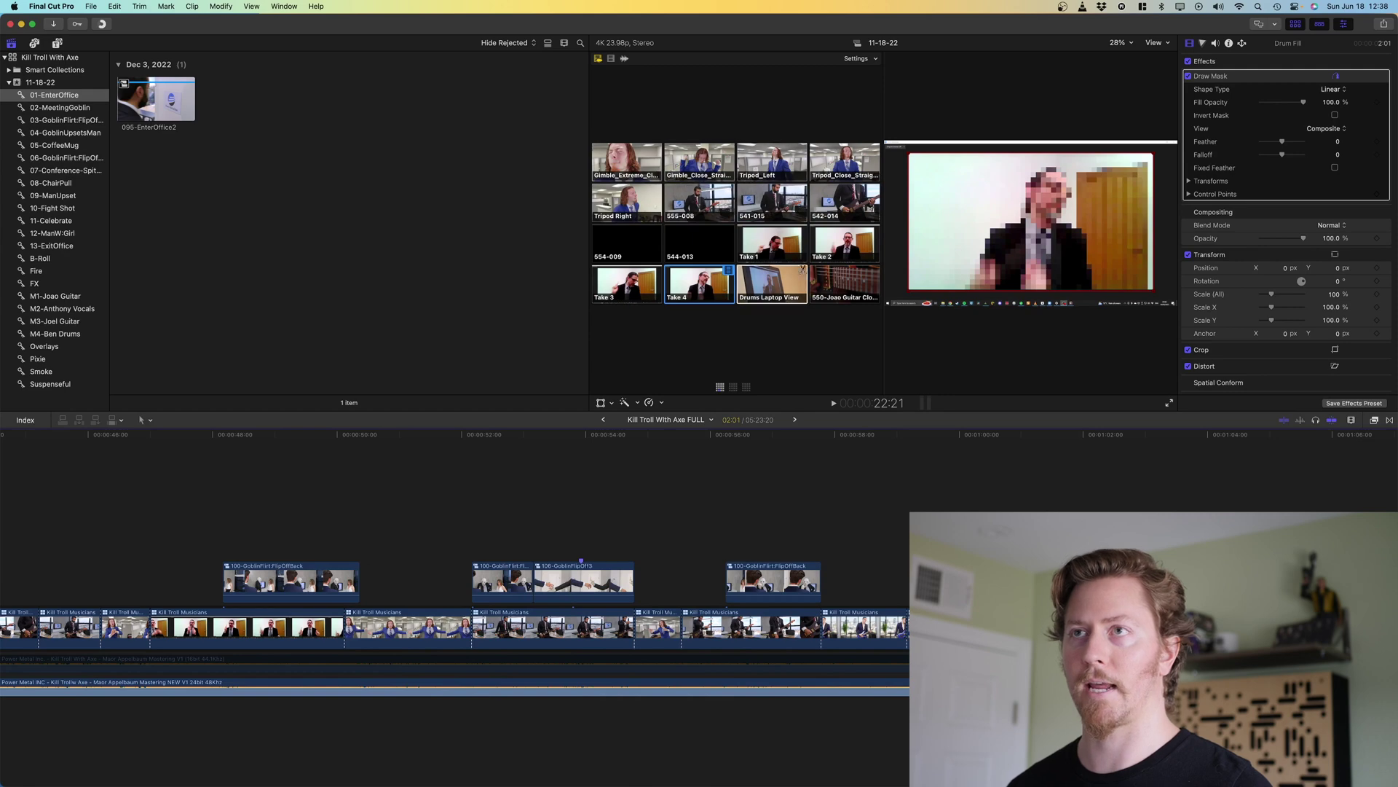
Page through all three banks of musician angles, including the guitar close-ups, intro and solo angles
click(734, 389)
click(747, 388)
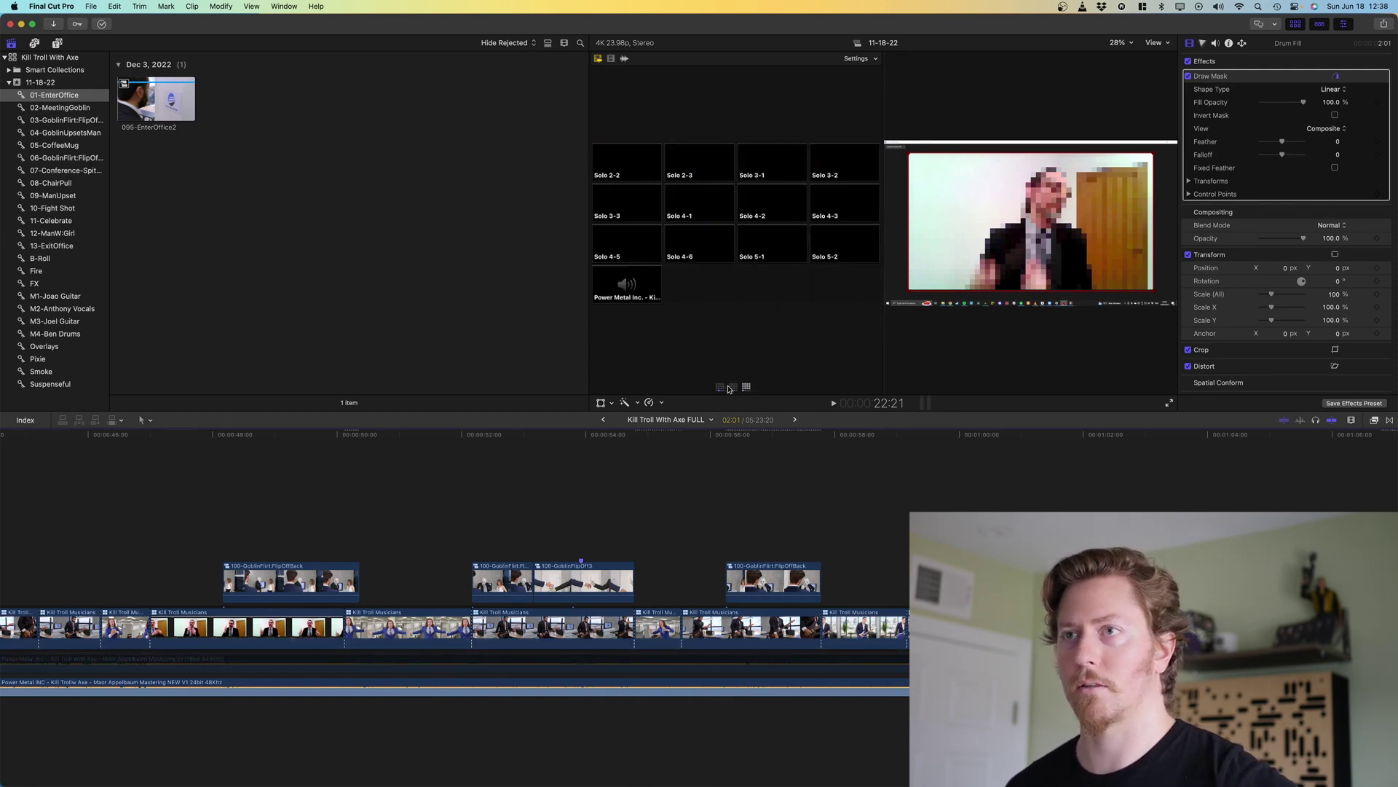
click(731, 388)
click(721, 388)
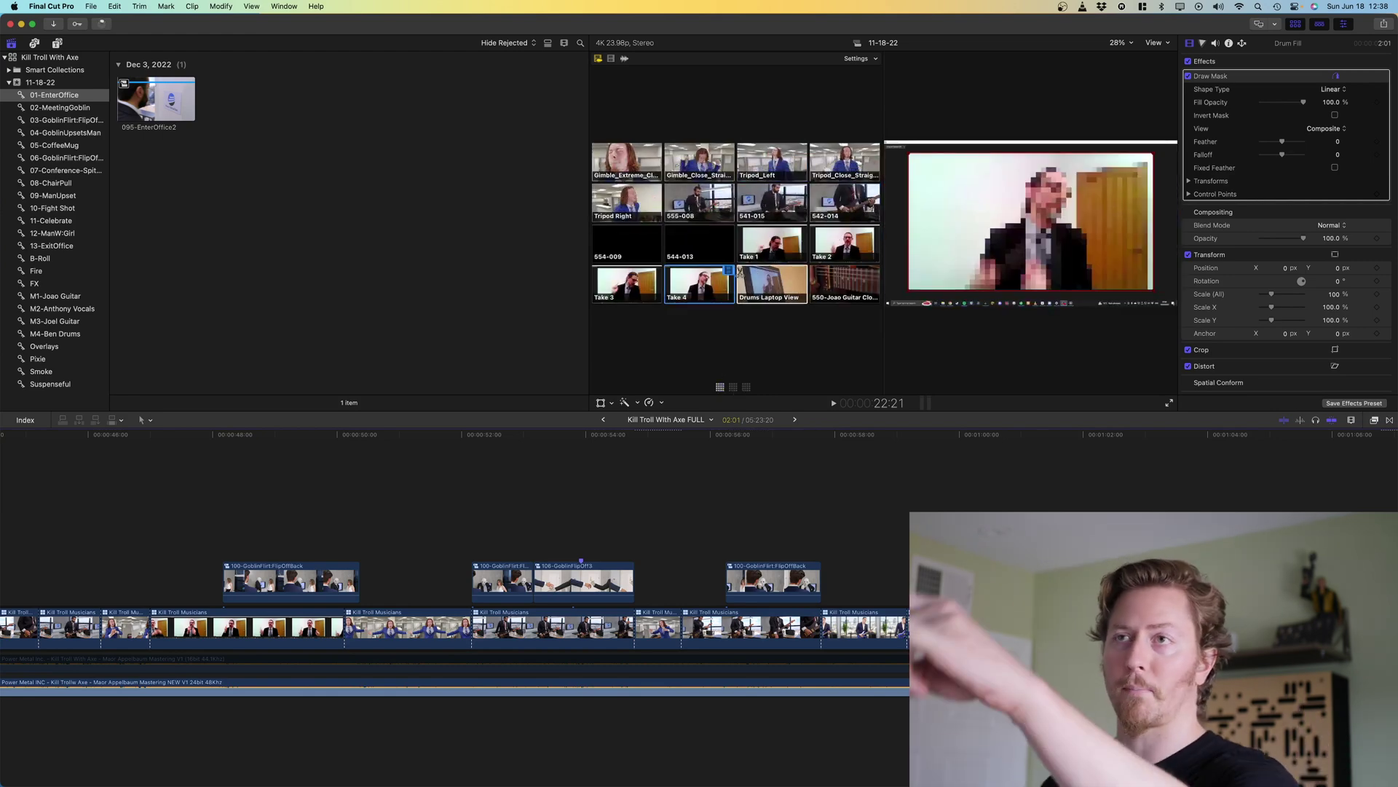
click(733, 388)
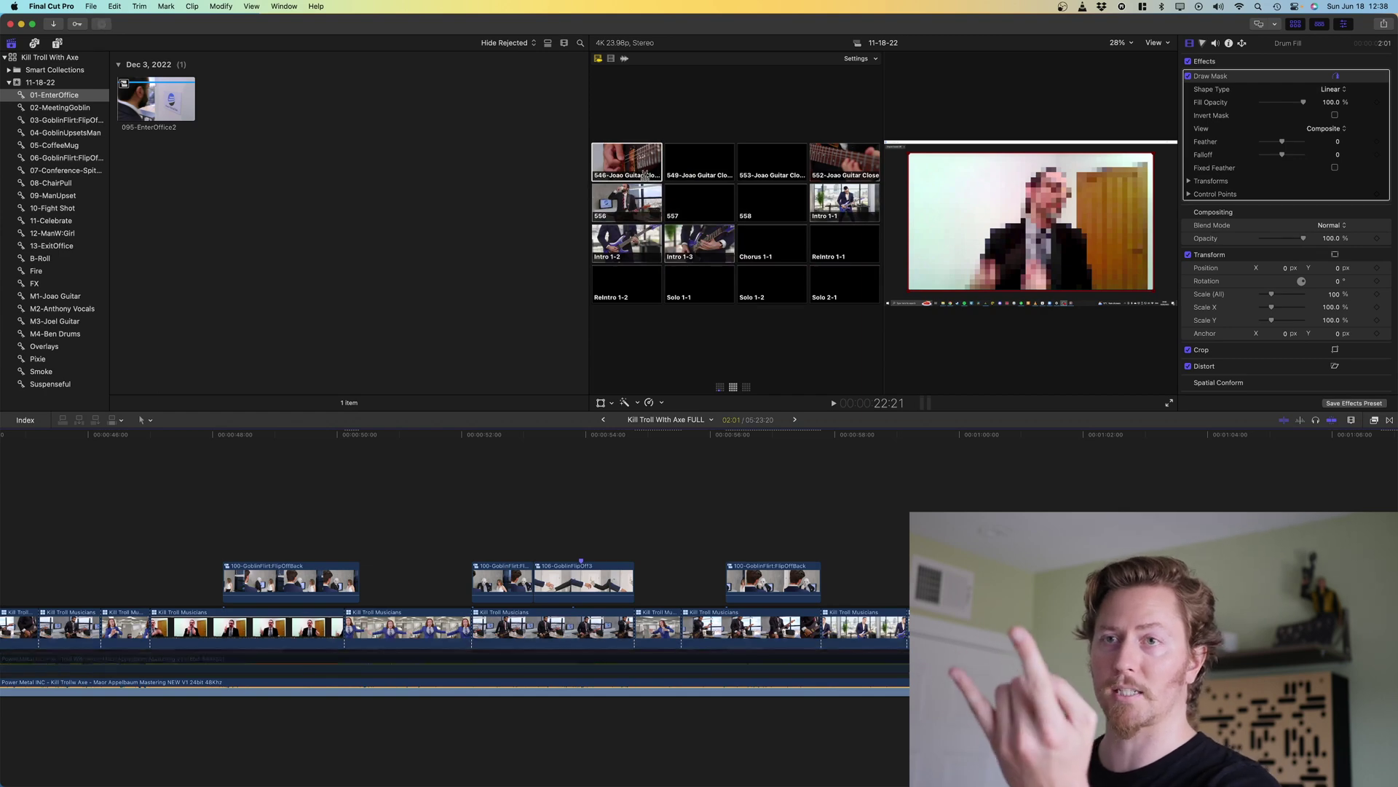
click(721, 387)
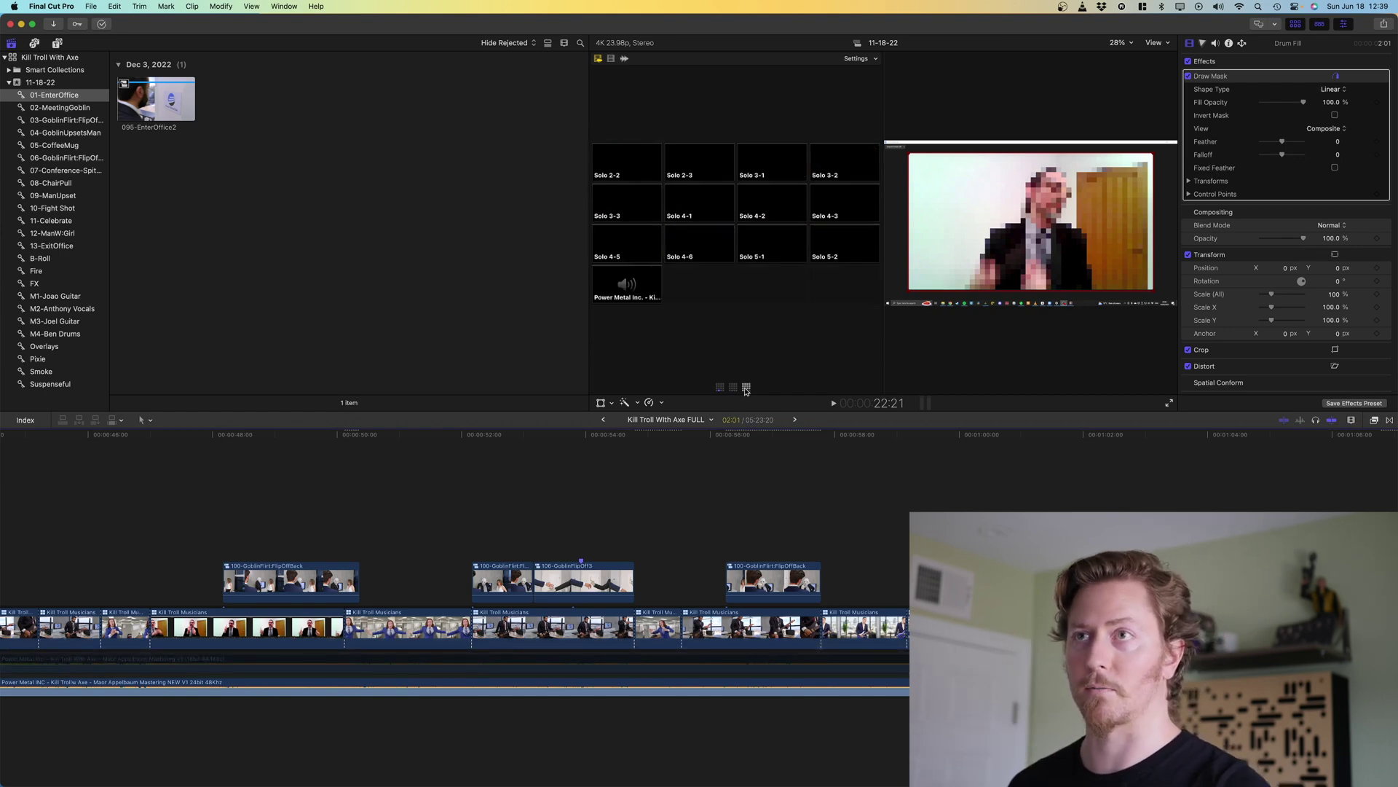
Cut the musicians multicam to the Tripod_Close_Straight angle around 58:11 and move the edit point to 59:04
click(863, 546)
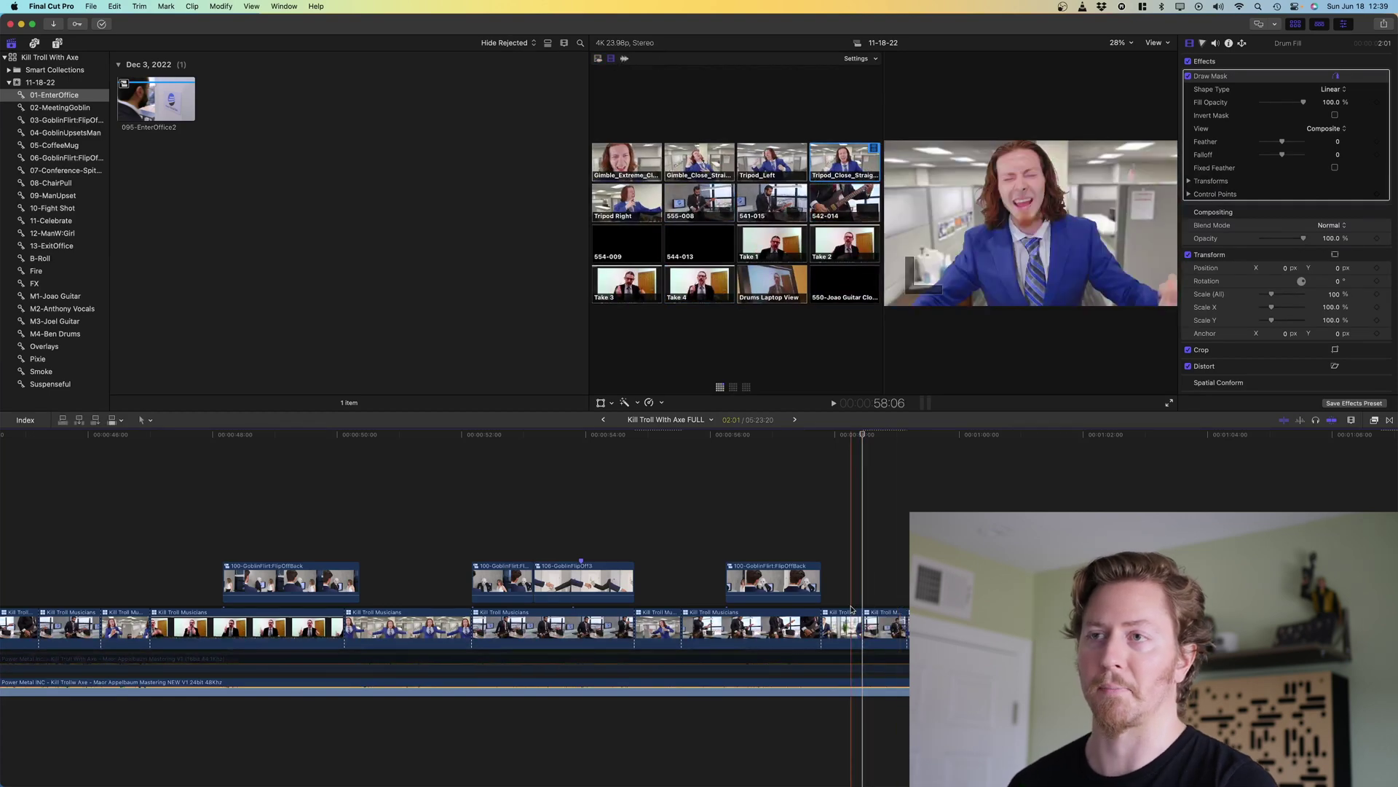
click(845, 162)
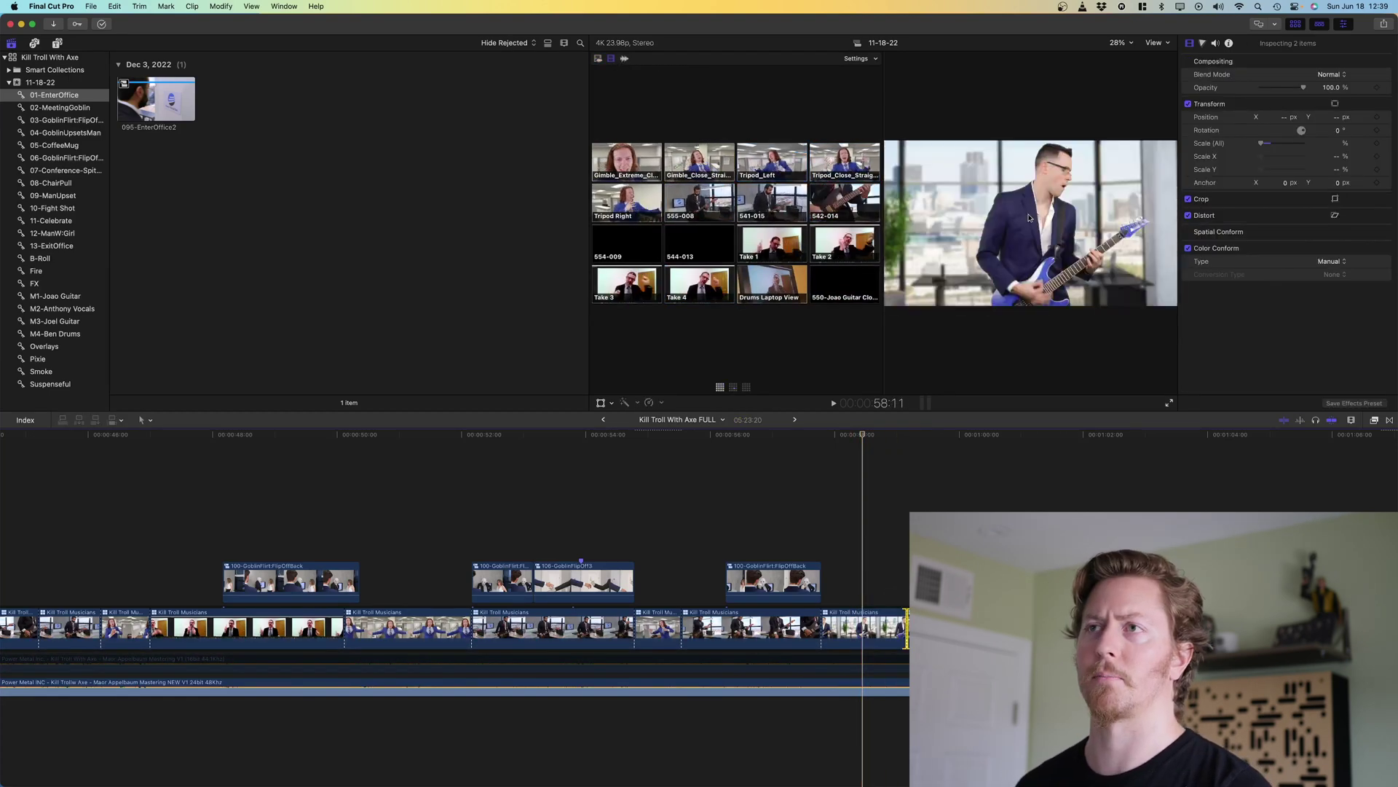
click(926, 626)
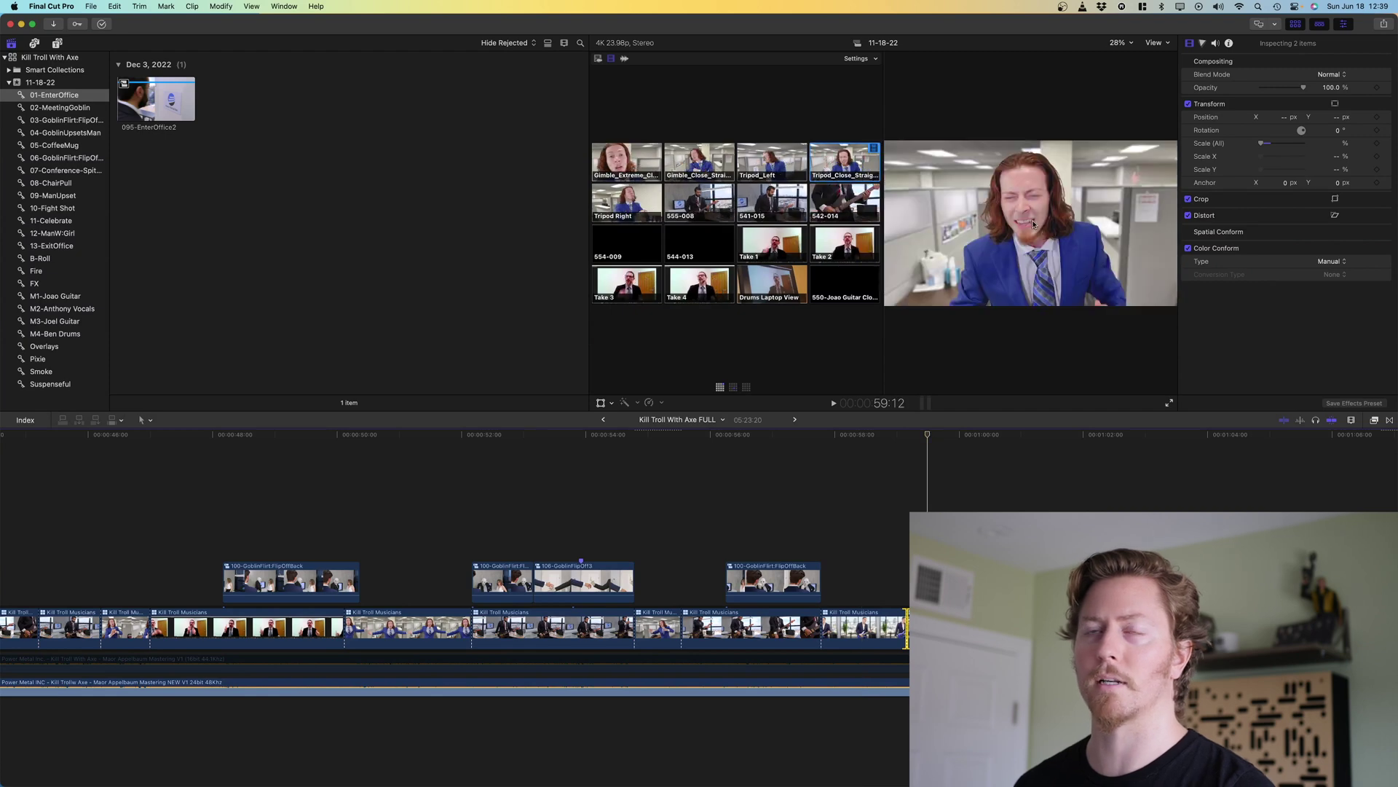
click(906, 630)
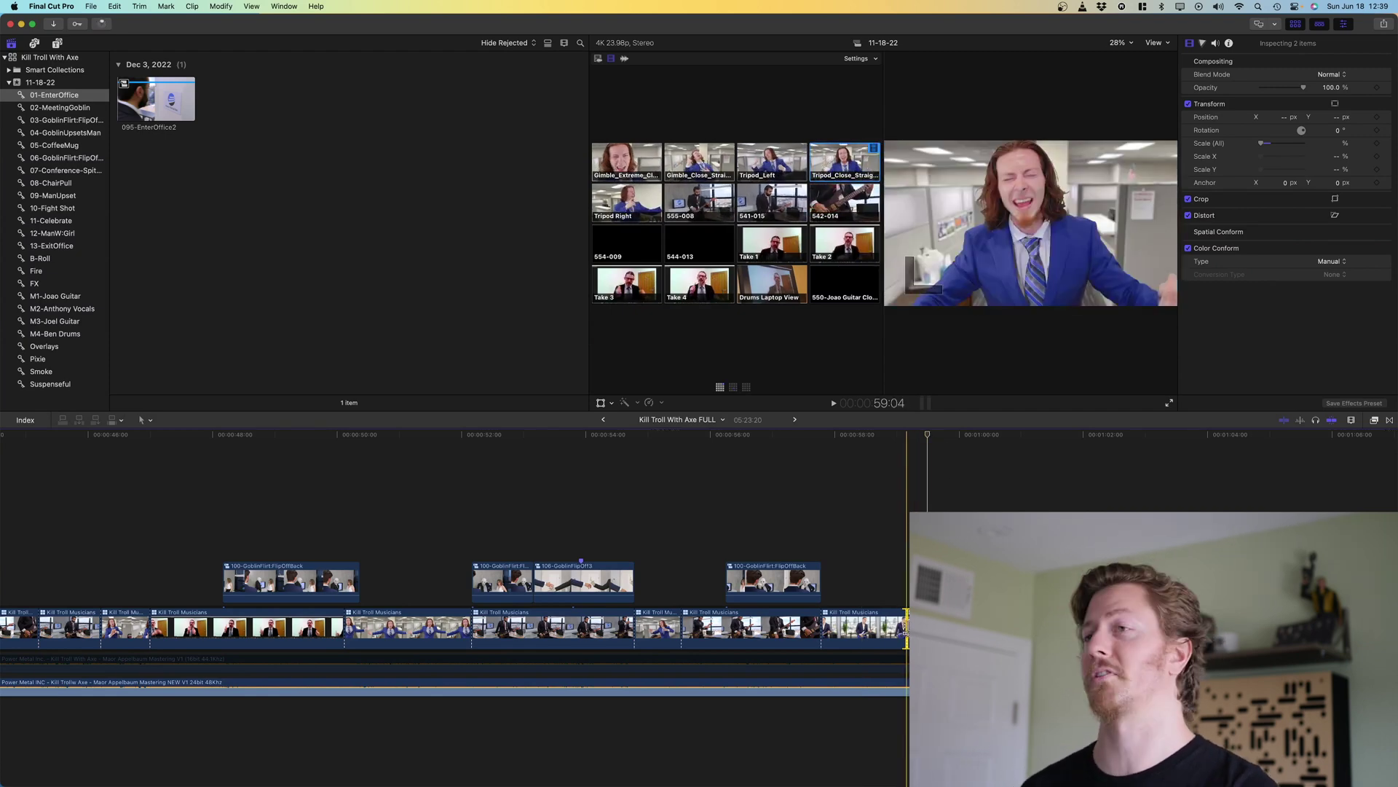
Review the following part of the timeline with the keyboard and GoblinGivesPaper shots above the musicians multicam
scroll(905, 628, right, 7)
scroll(595, 576, right, 11)
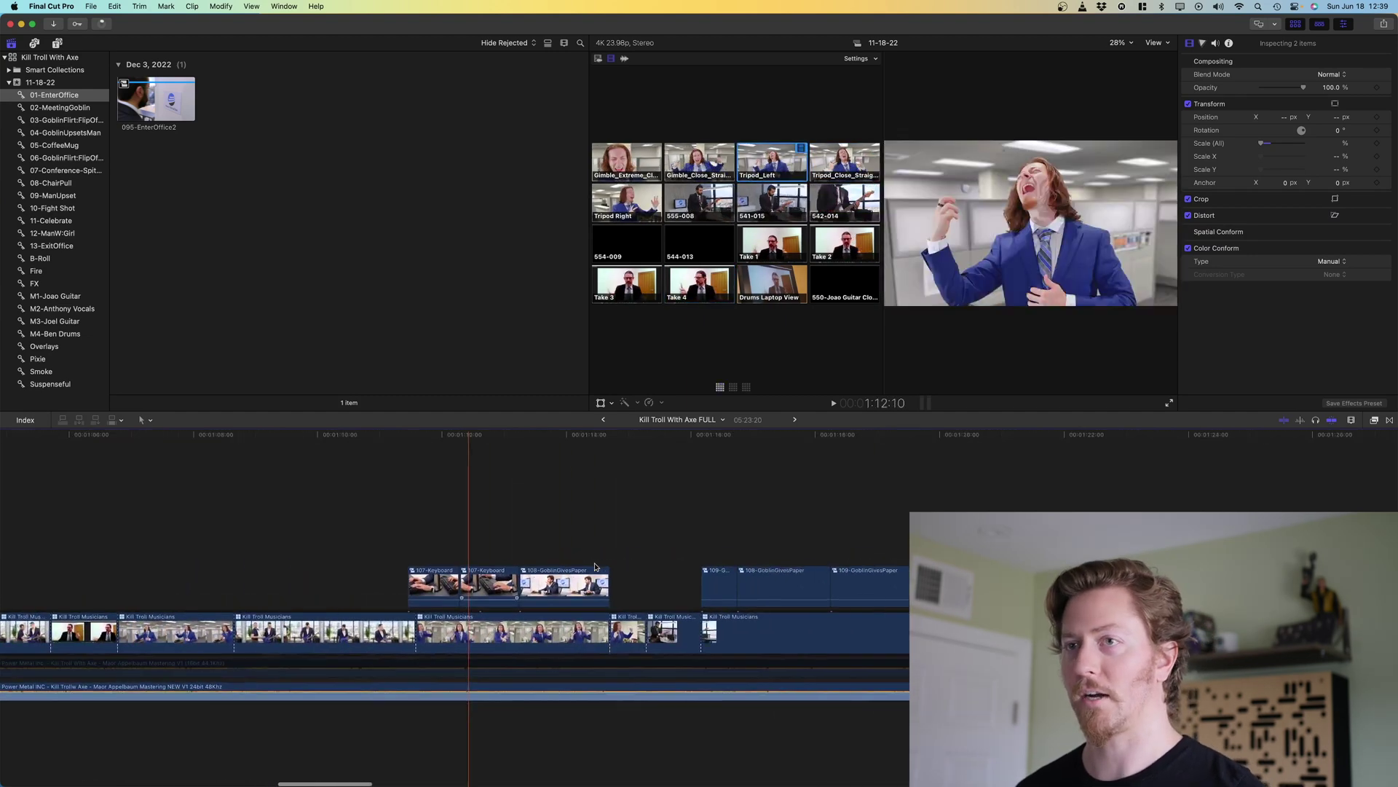
scroll(595, 567, right, 8)
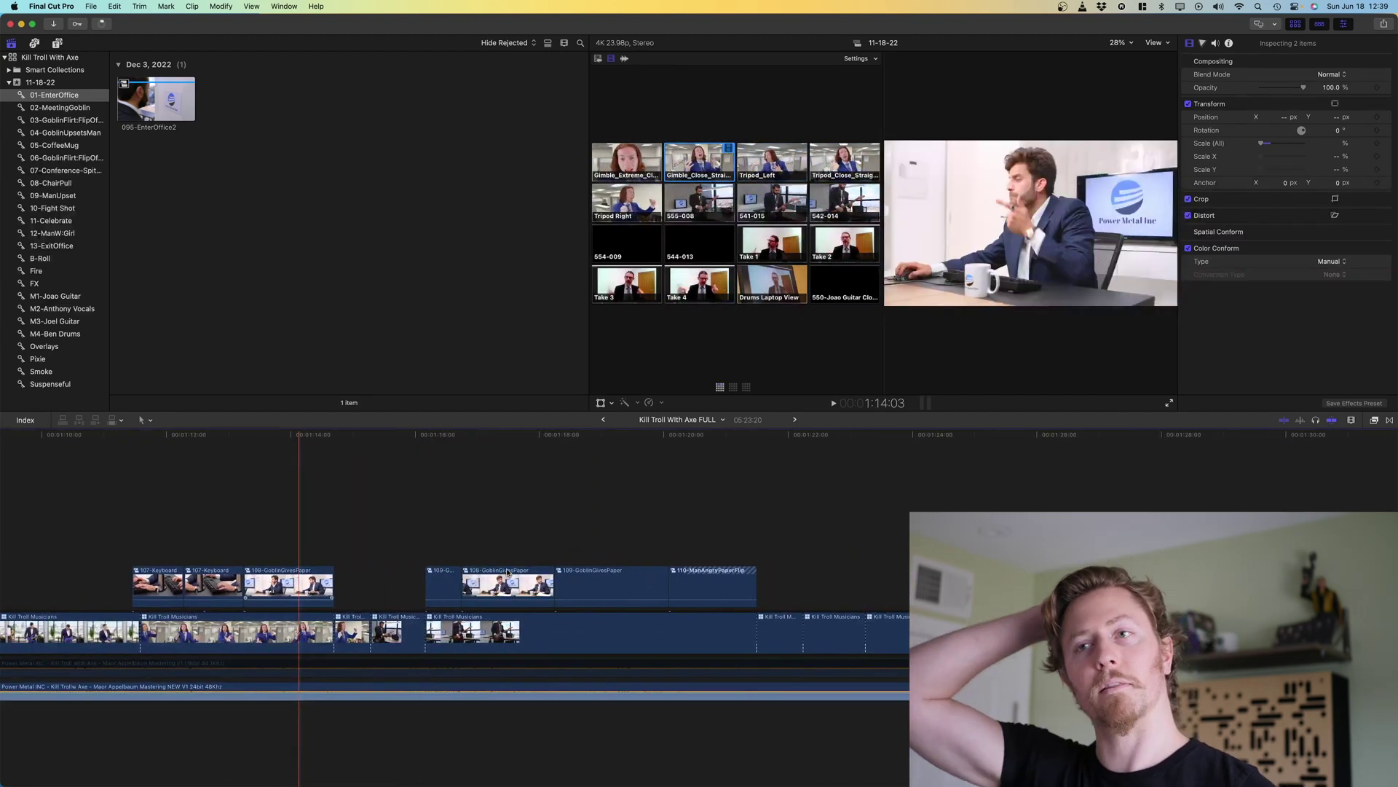
Review the timeline from the GoblinGivesPaper shots through the conference table shots to the guitar solo around 3:12
scroll(508, 574, right, 15)
key(super+minus)
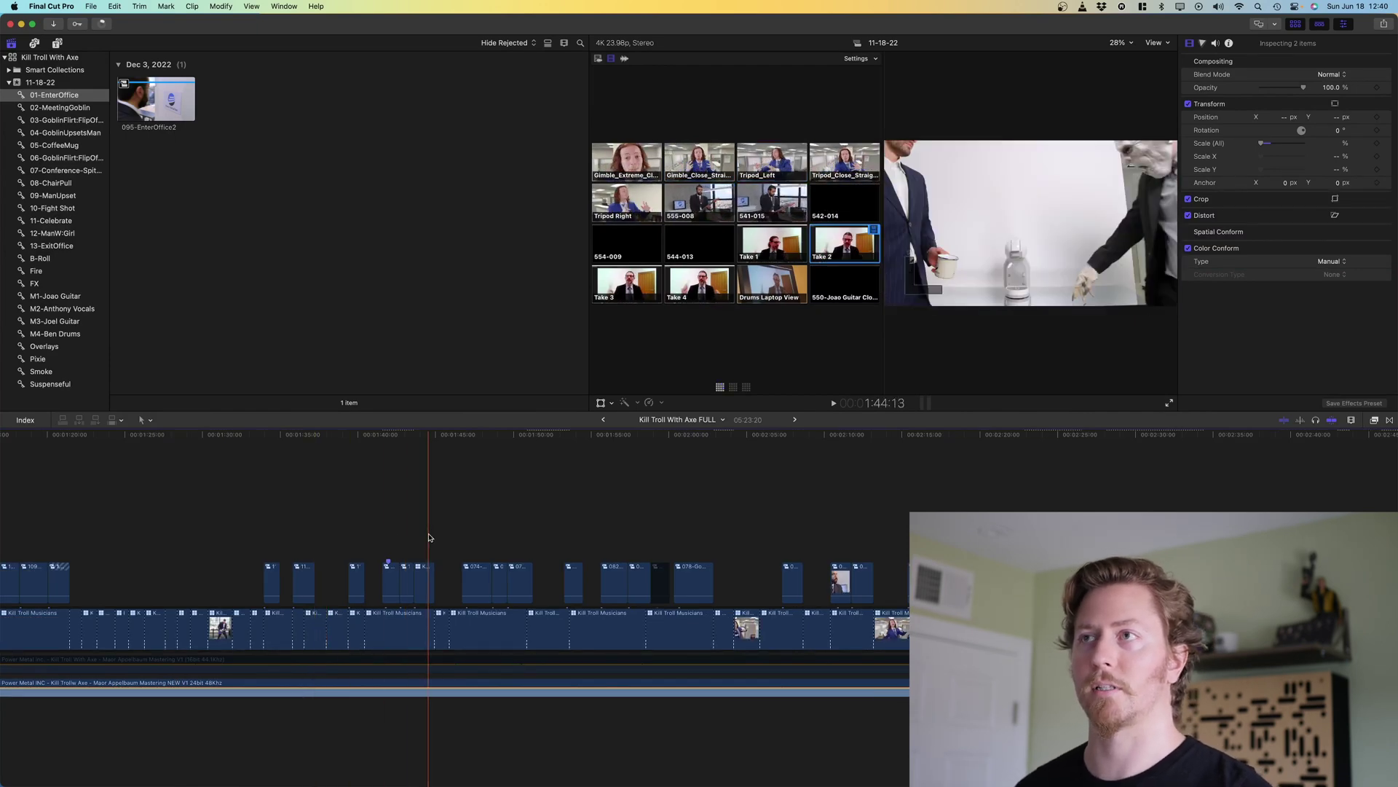
scroll(430, 538, right, 5)
key(4)
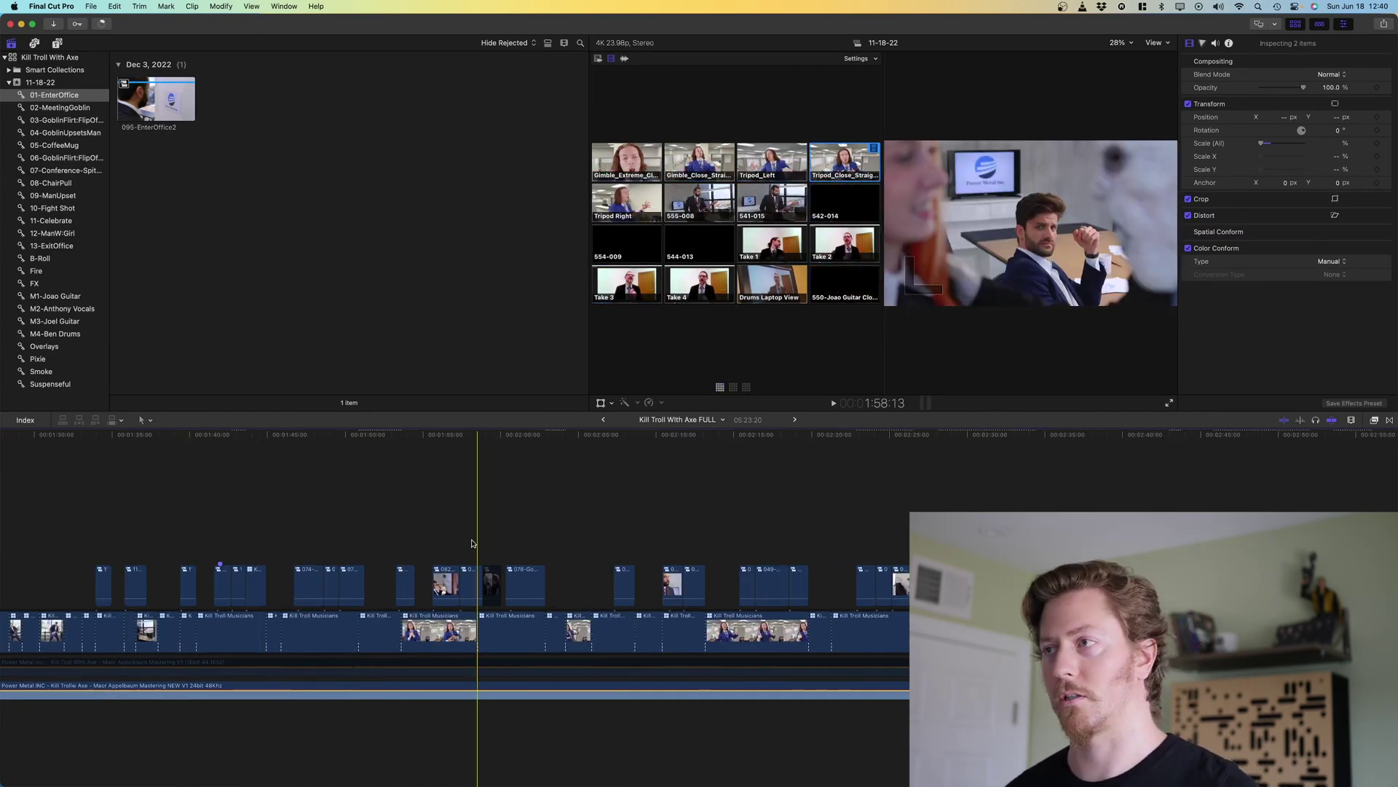
key(5)
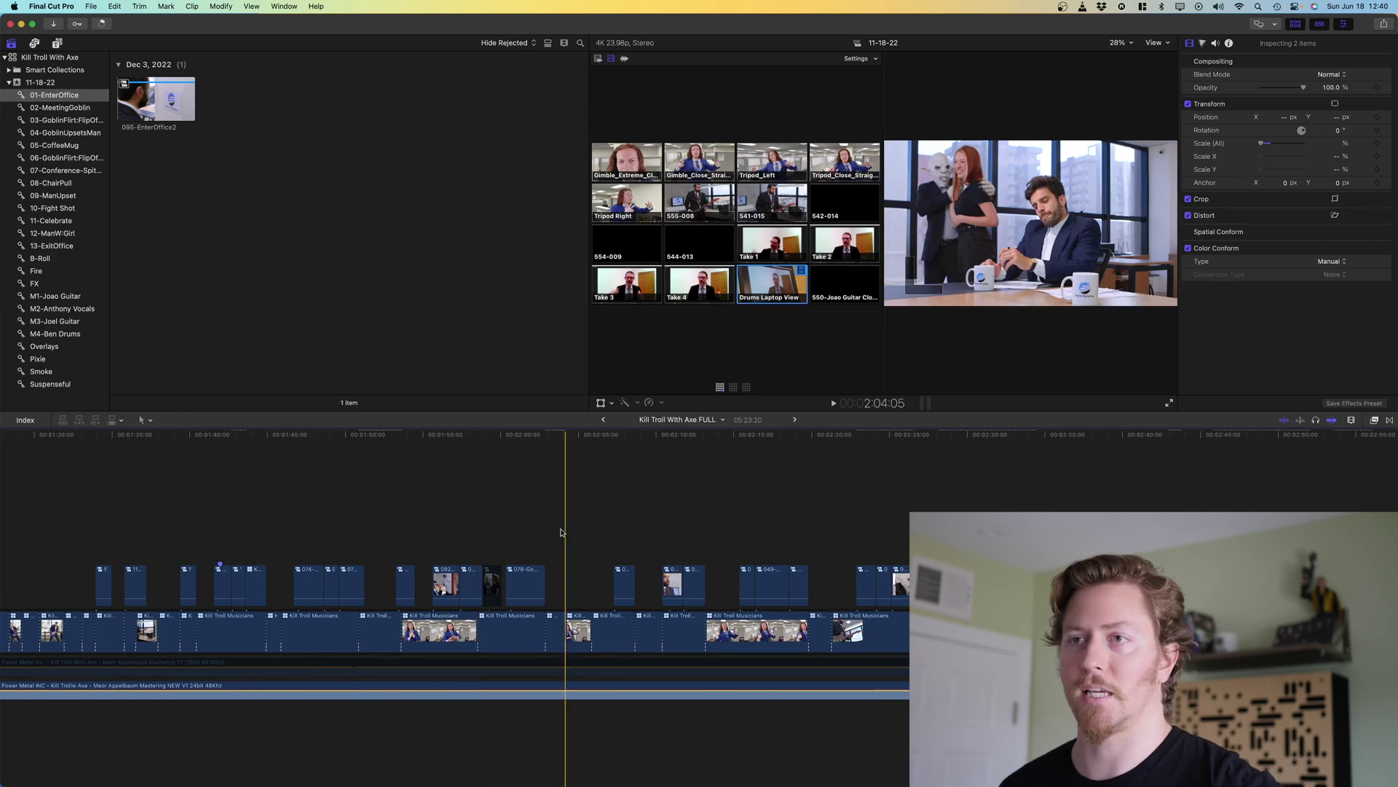
scroll(679, 528, right, 10)
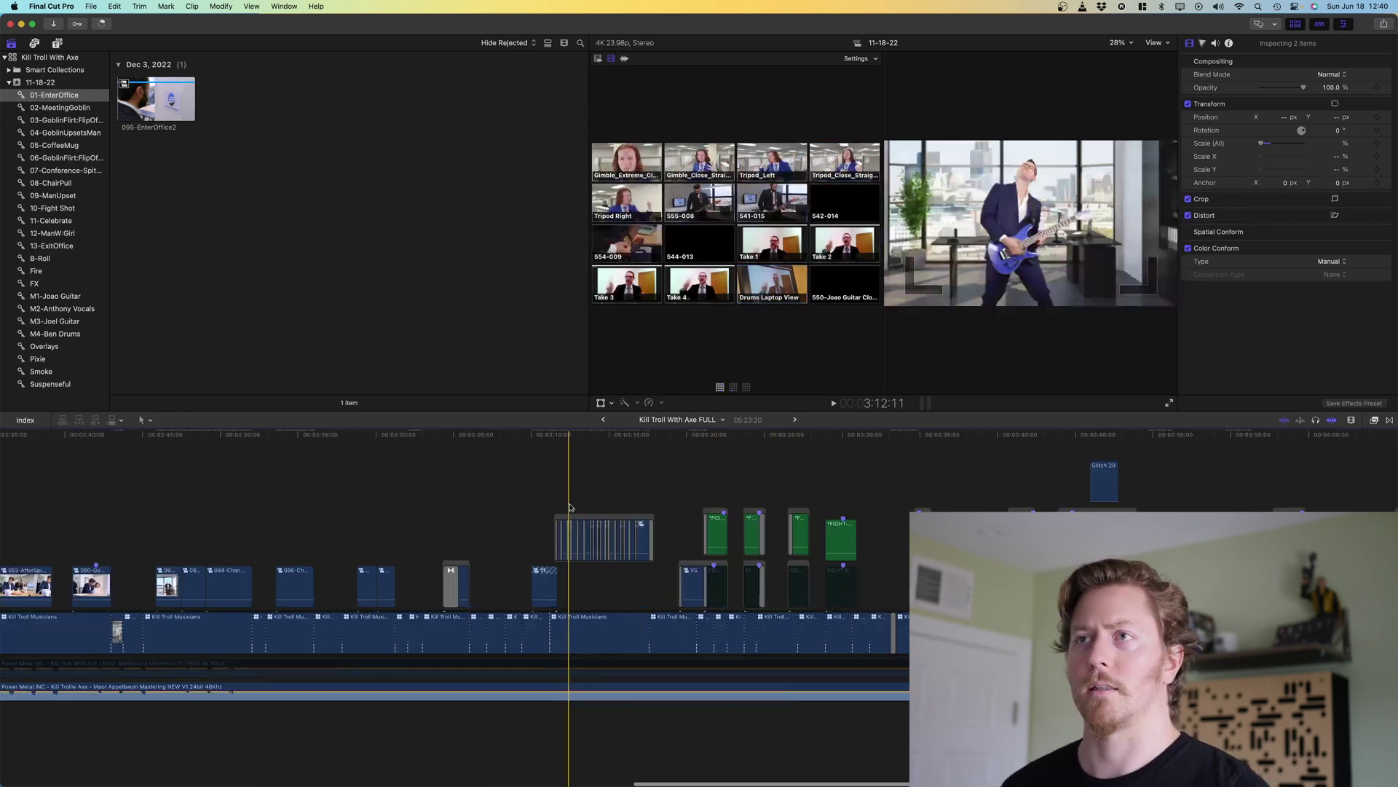
Select the rapid-cut storyline of story shots above the guitar solo and examine its short clips and transitions up close
click(570, 508)
key(super+equal)
key(super+equal)
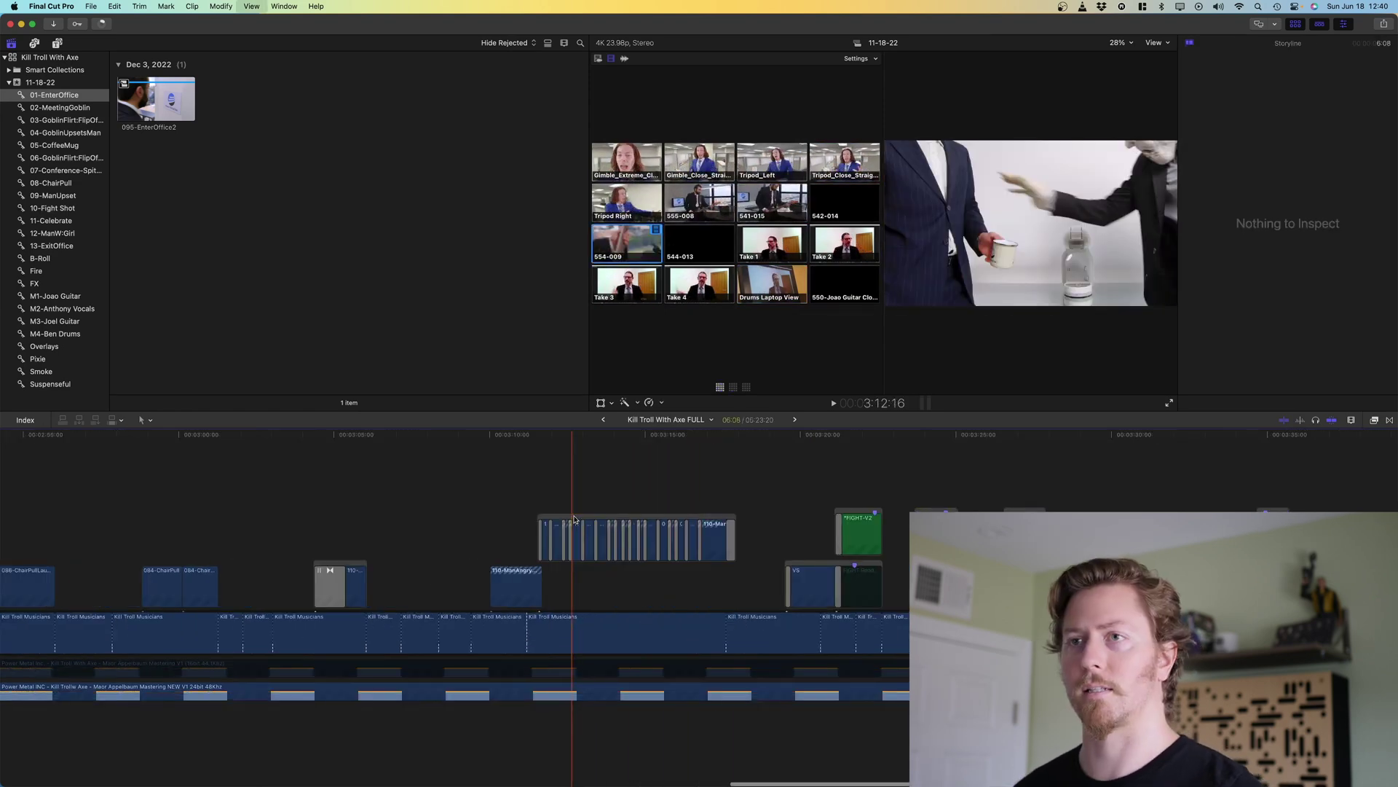
click(514, 529)
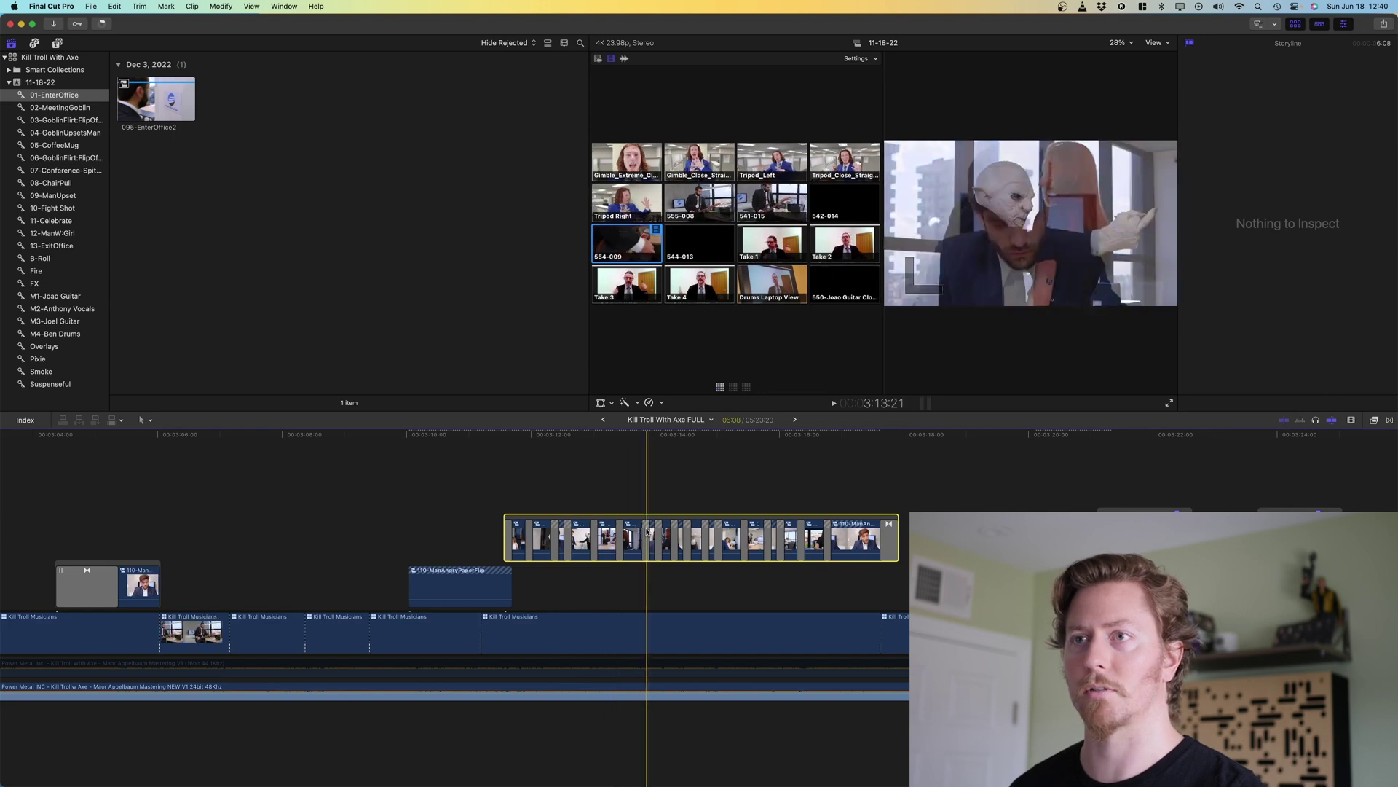
scroll(656, 553, right, 10)
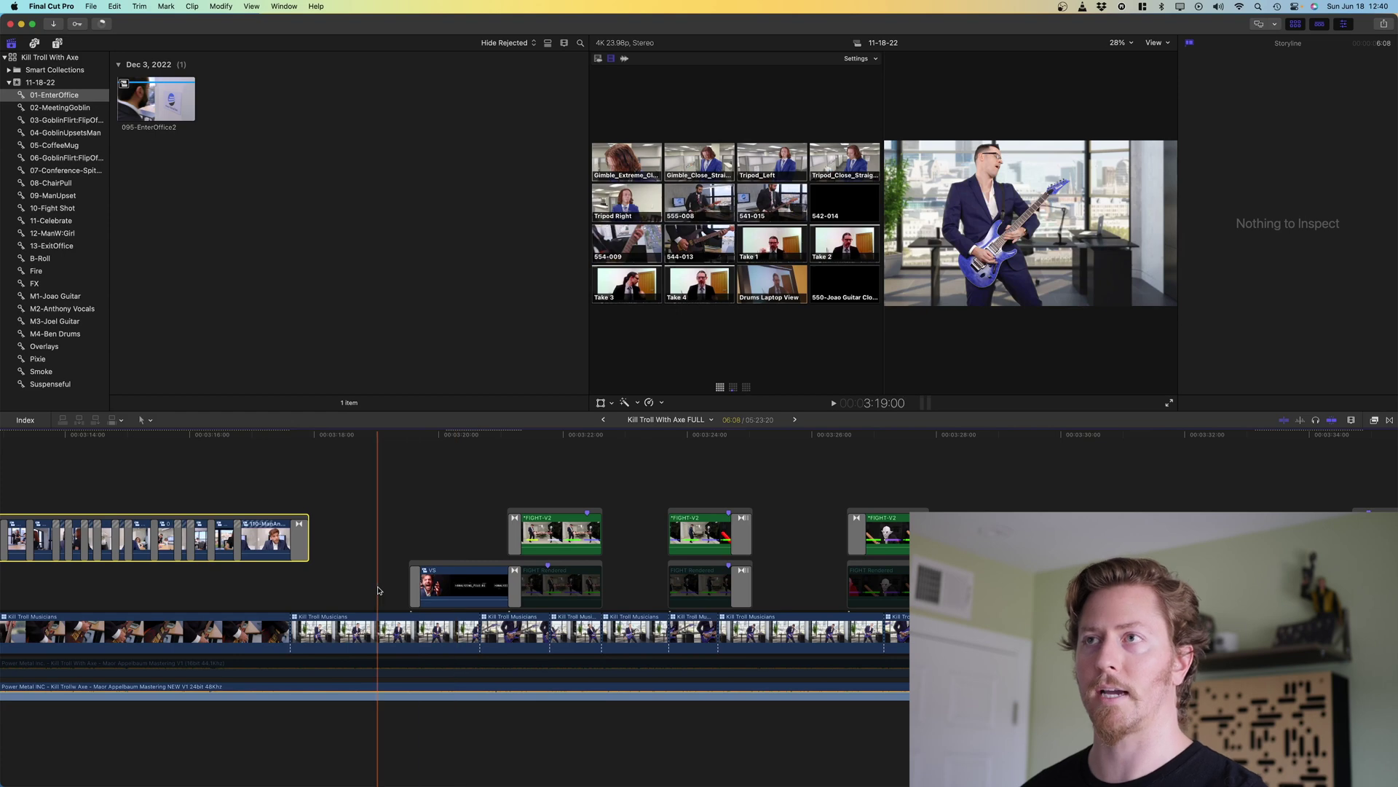
Open the VS compound clip, inspect its masked Goblin Crawl and Lightning layers, and return to the Kill Troll With Axe FULL timeline
double_click(453, 587)
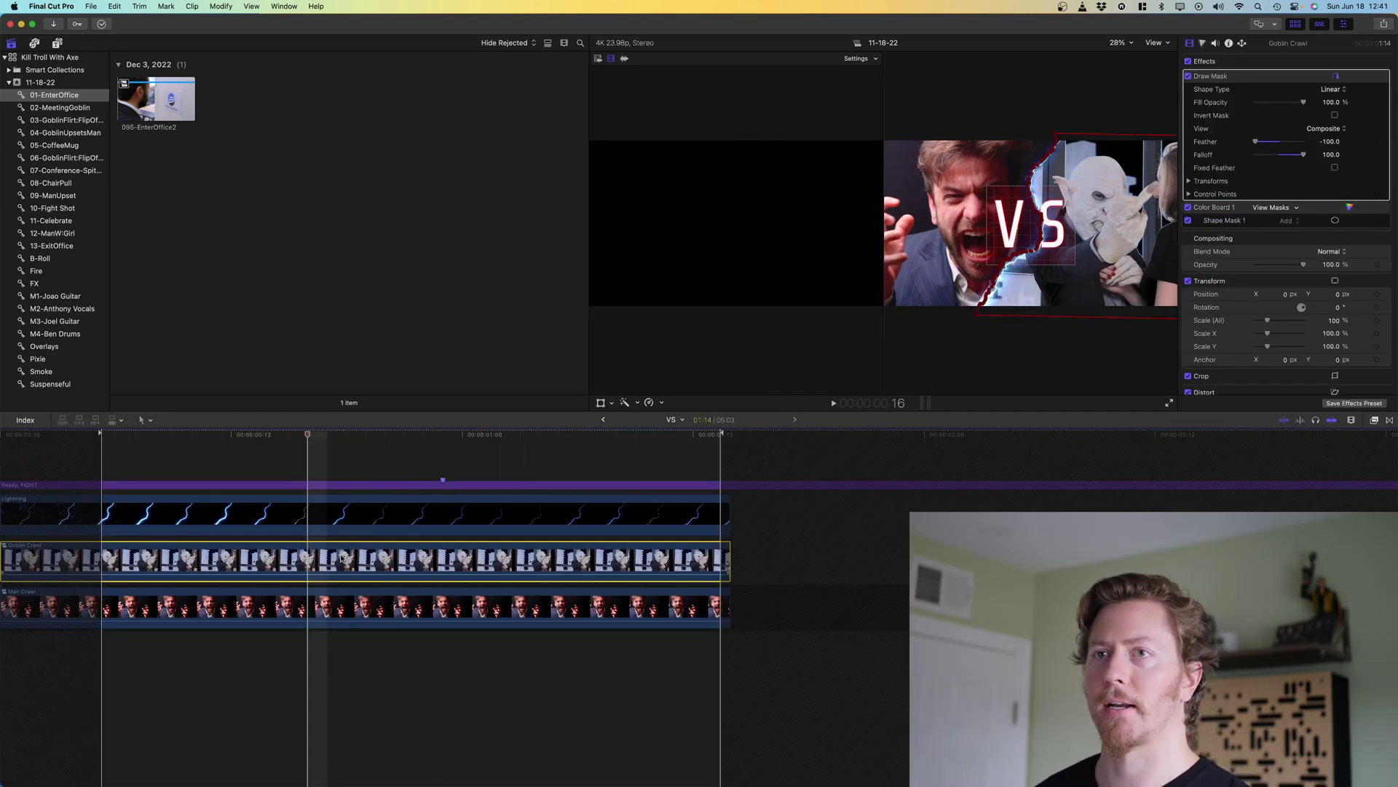
click(192, 558)
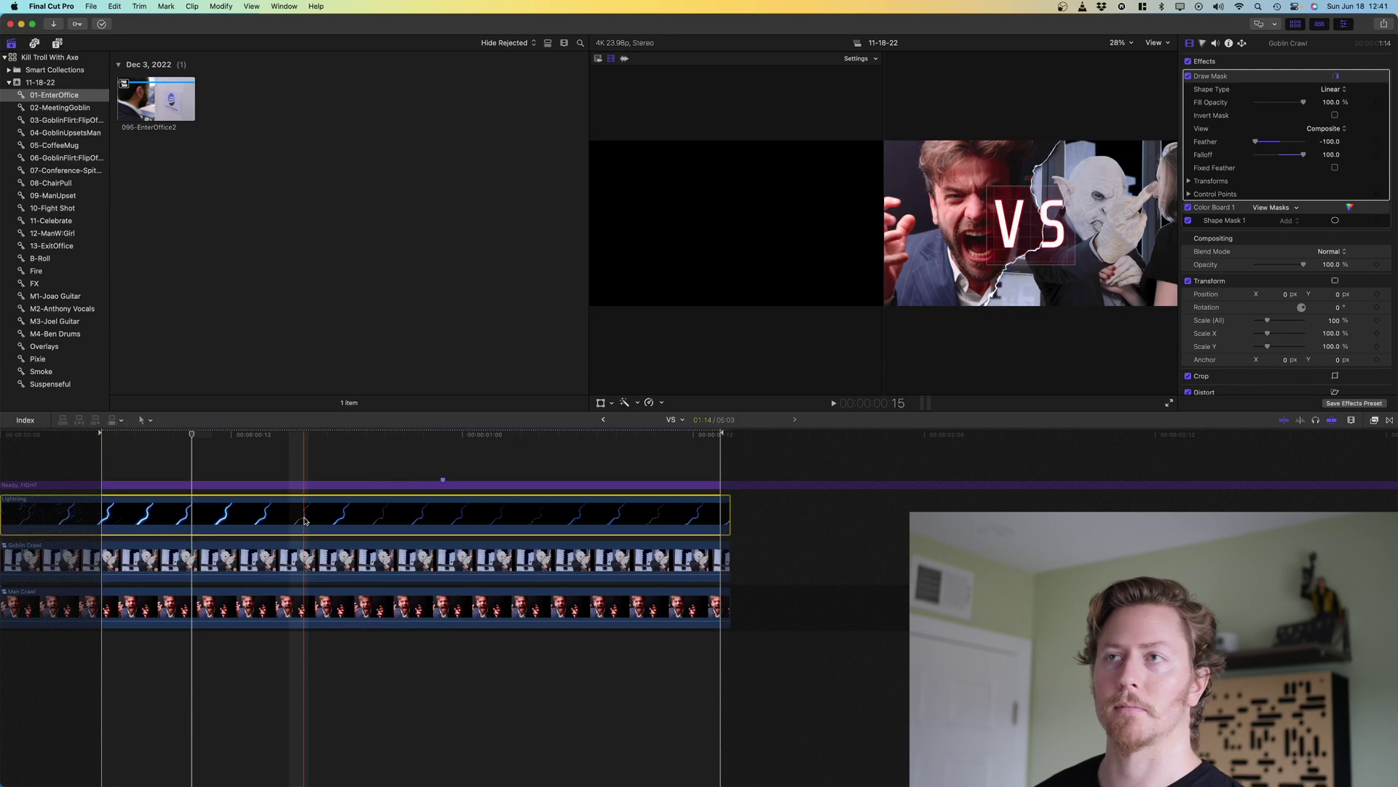
click(896, 124)
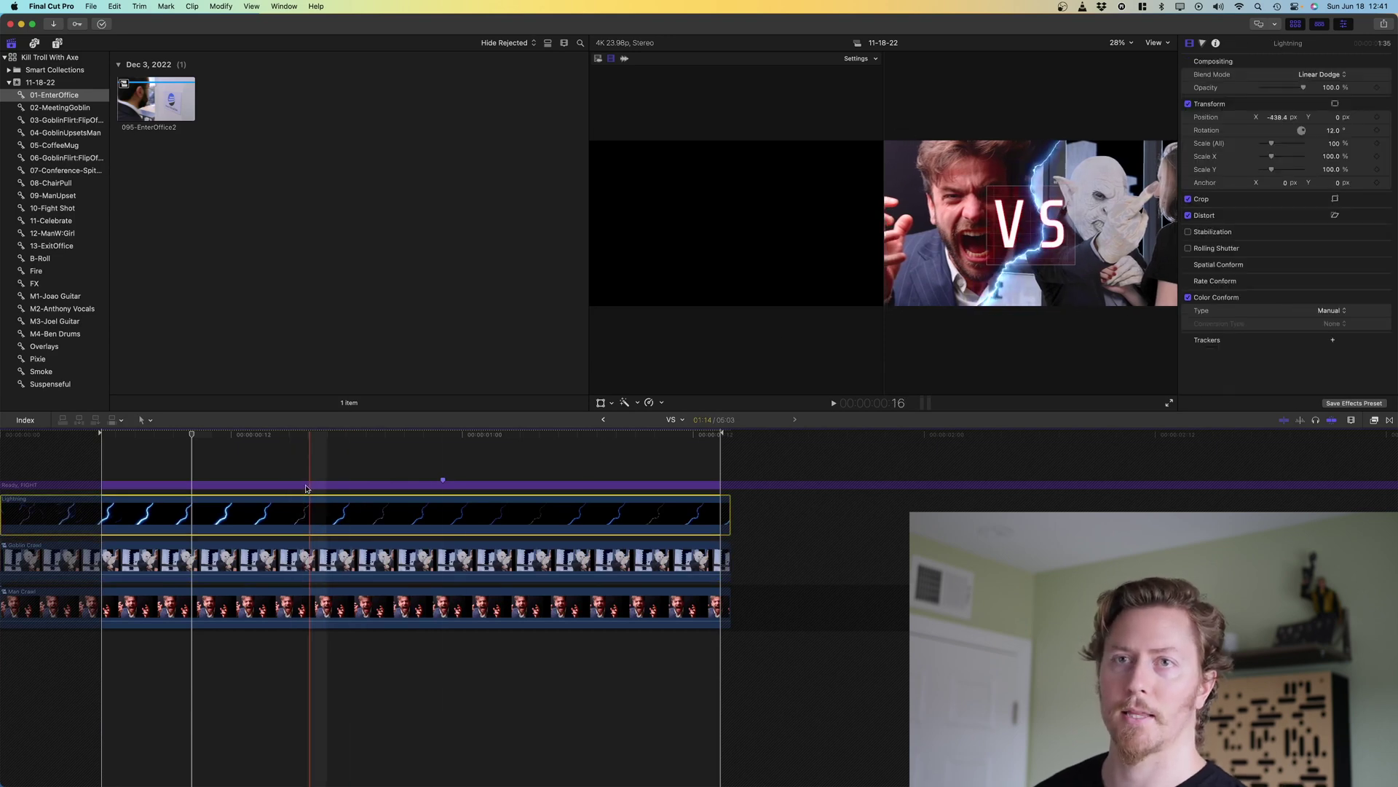
click(458, 485)
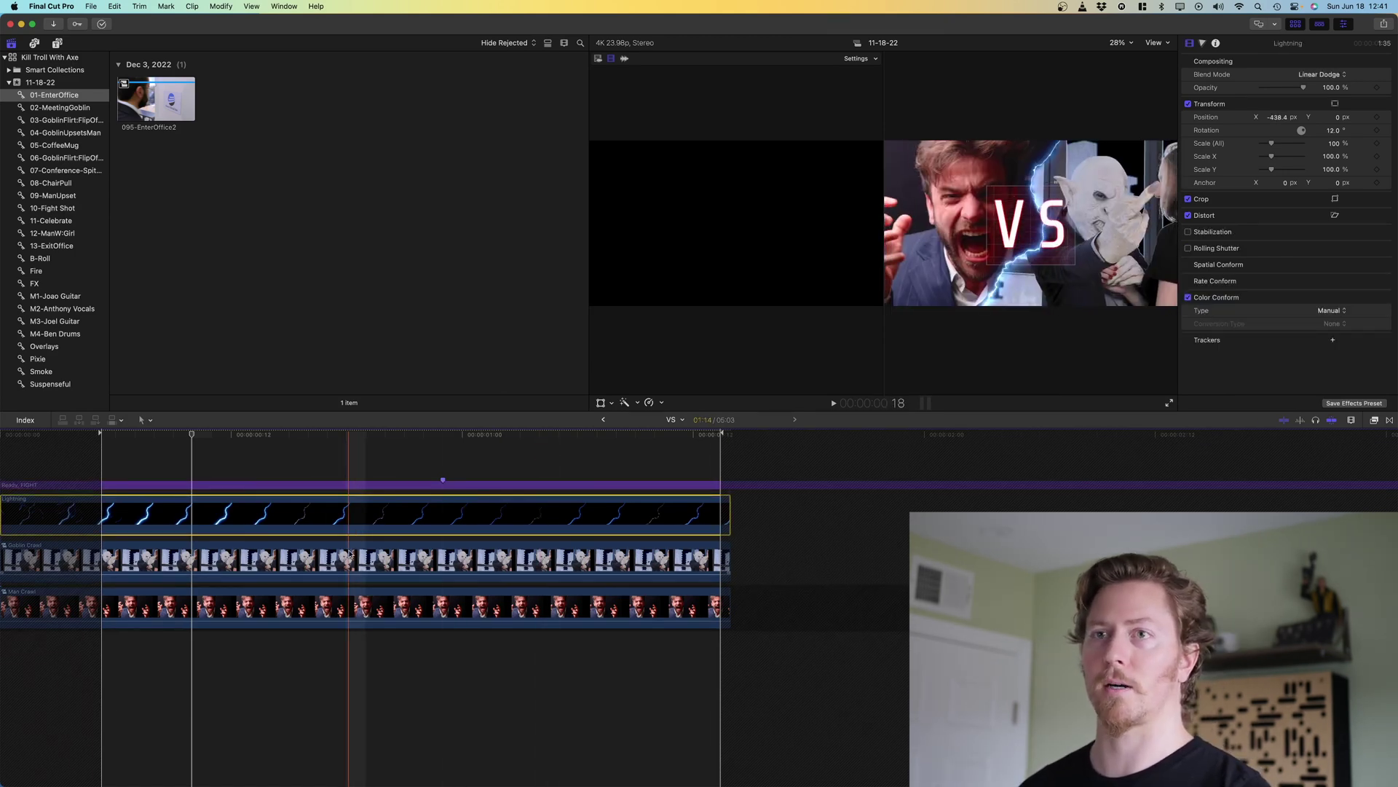
click(362, 546)
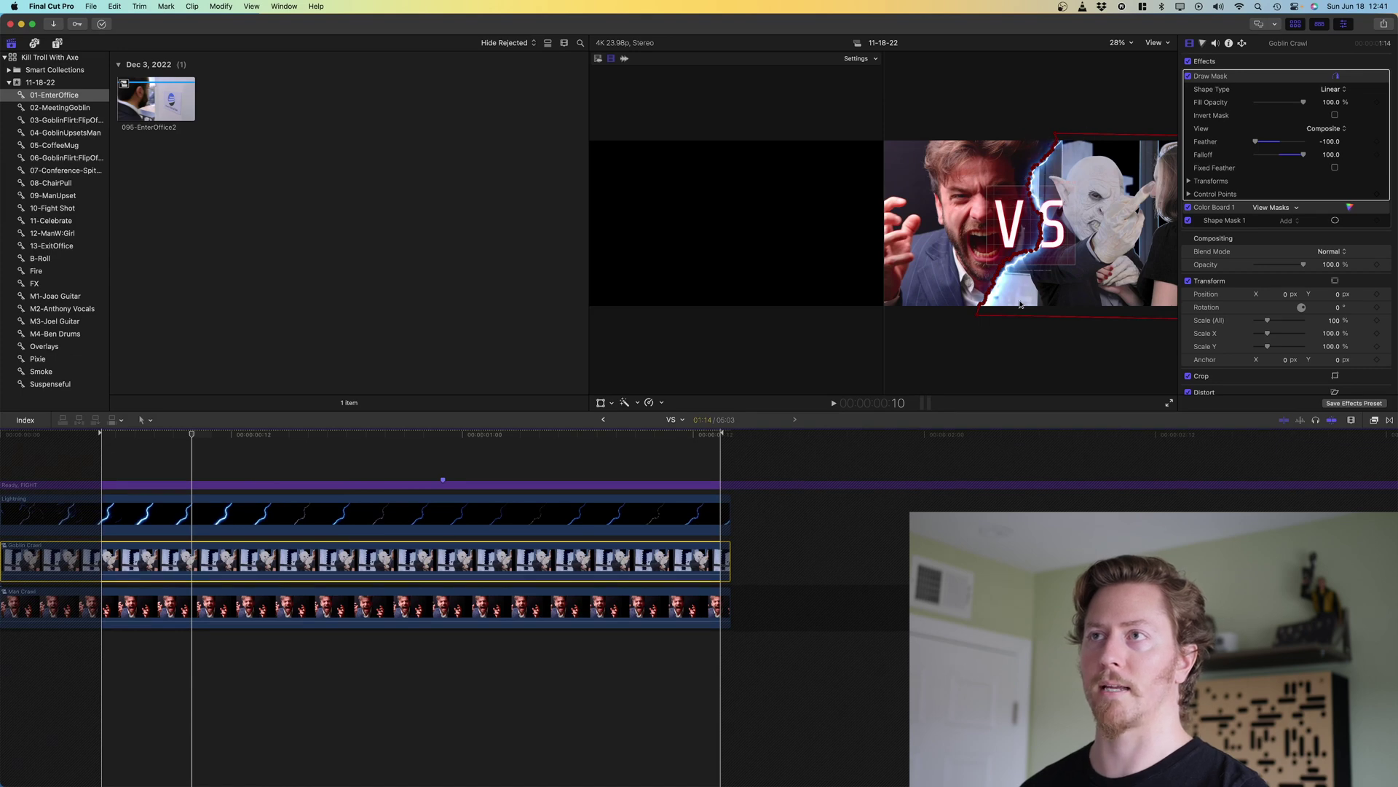
click(603, 420)
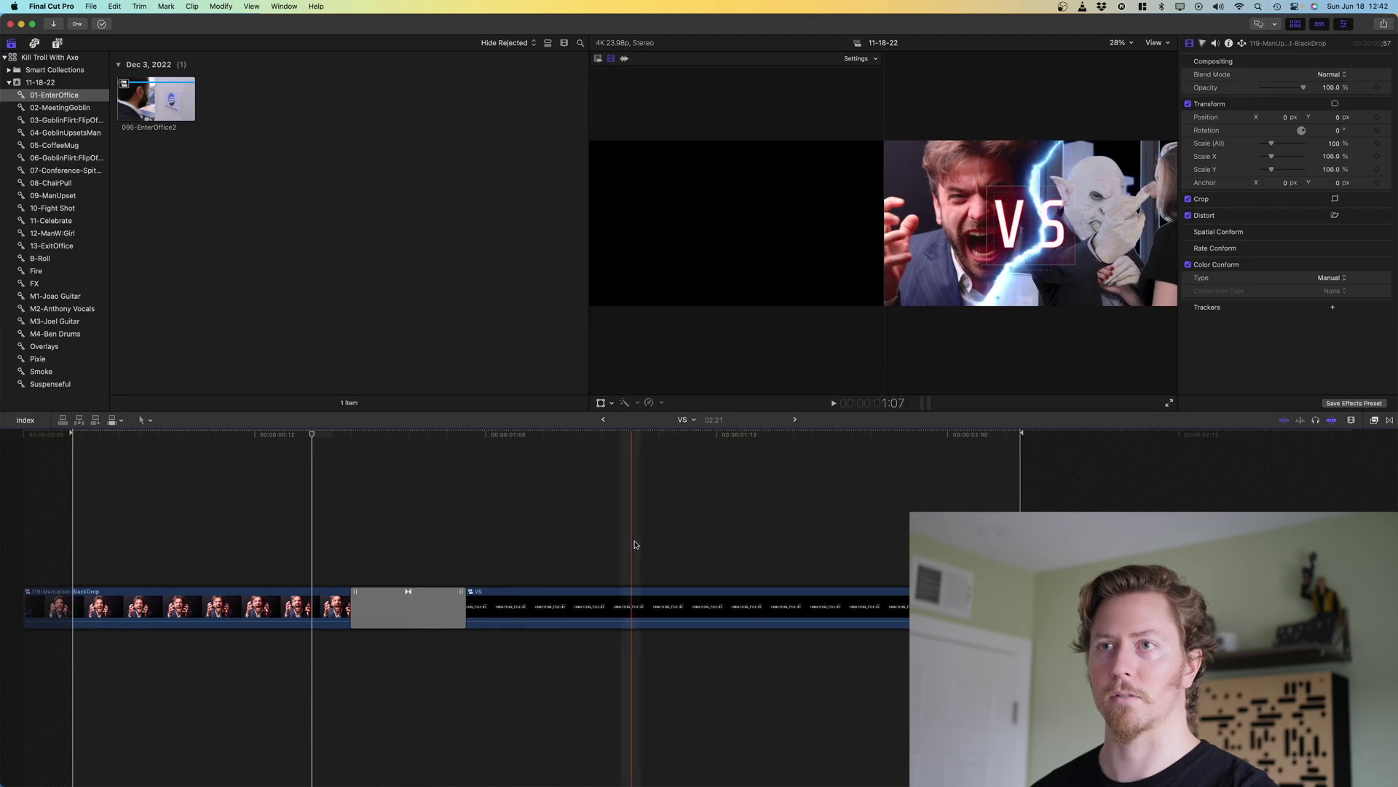
click(603, 419)
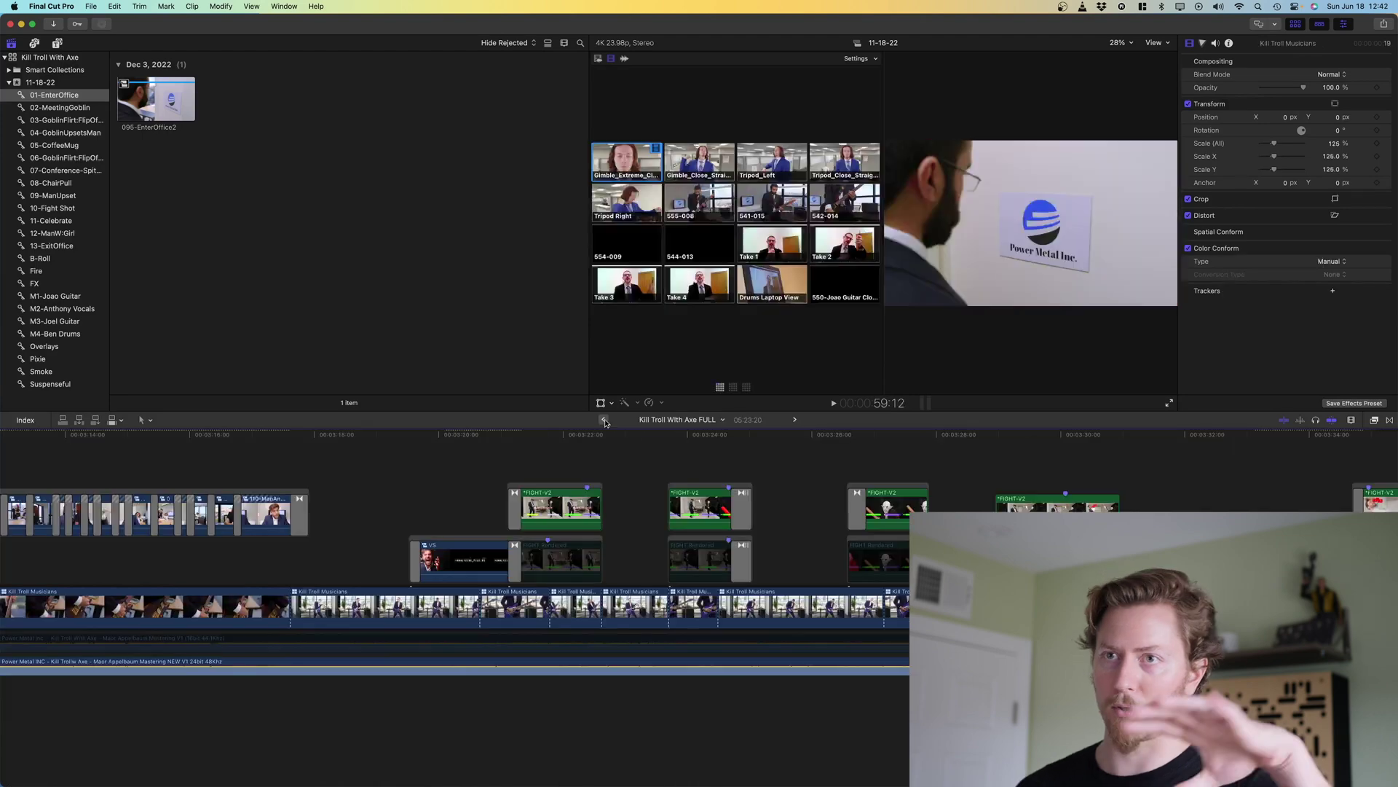
Select the VS clip and review the FIGHT-V2 clips that follow it, up to the wide fight shot around 3:29
click(463, 573)
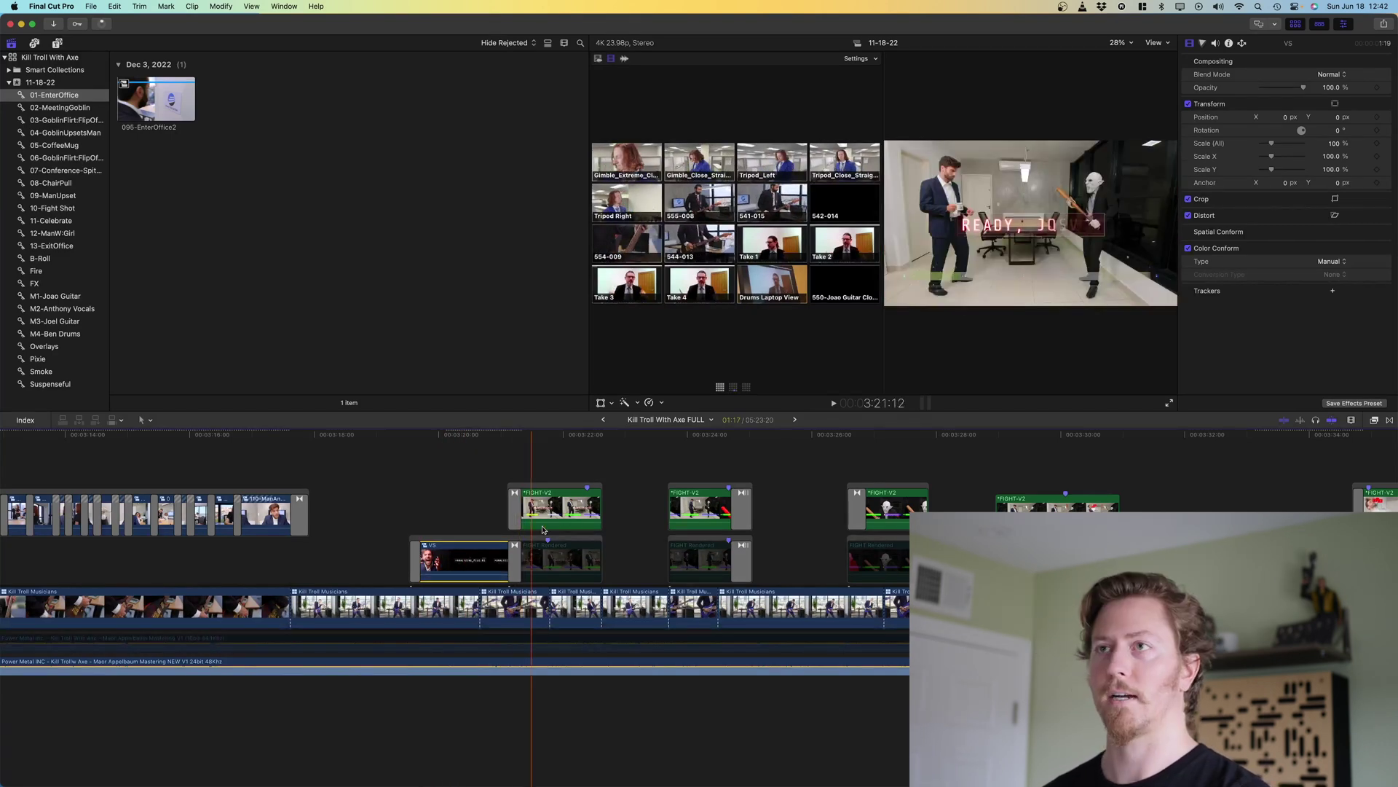
key(super+equal)
key(super+equal)
key(super+equal)
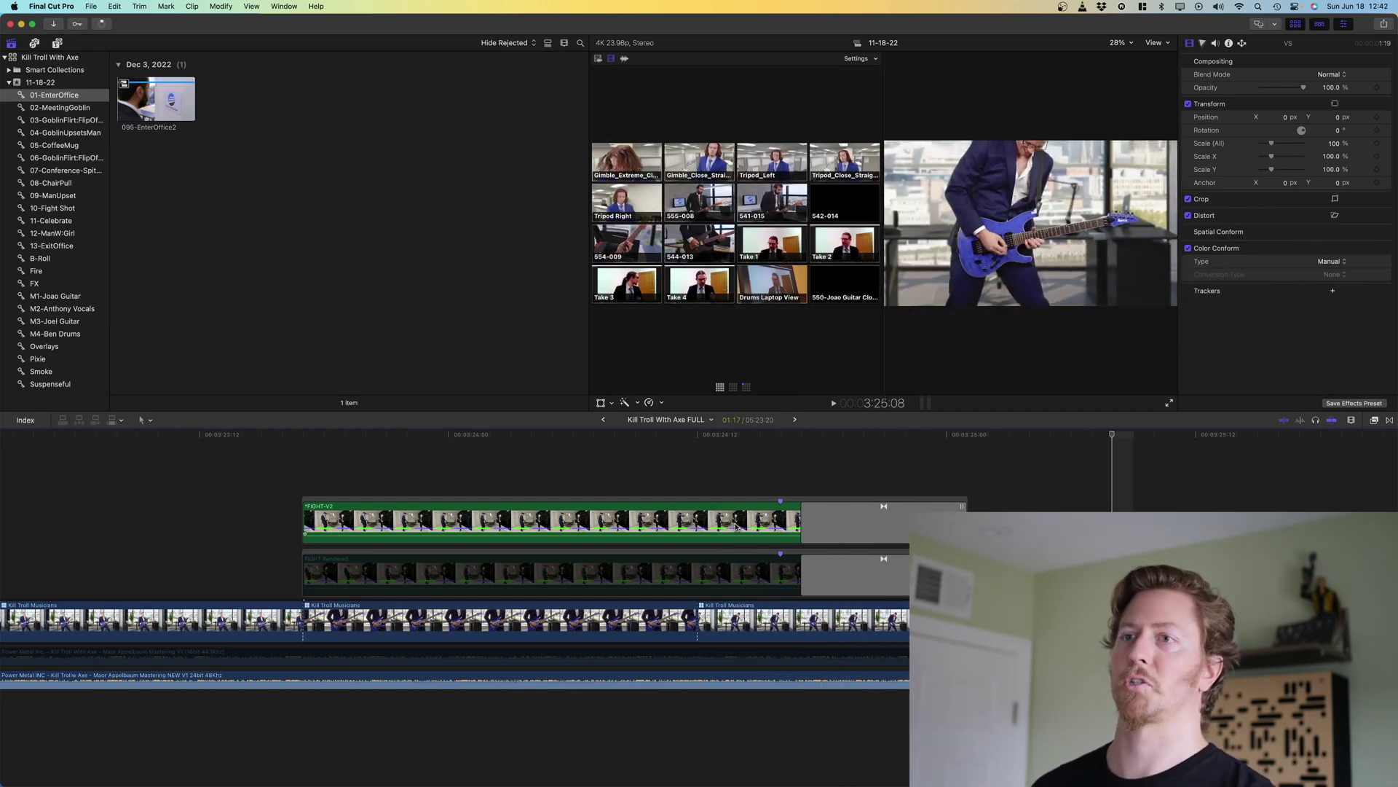
scroll(801, 598, right, 10)
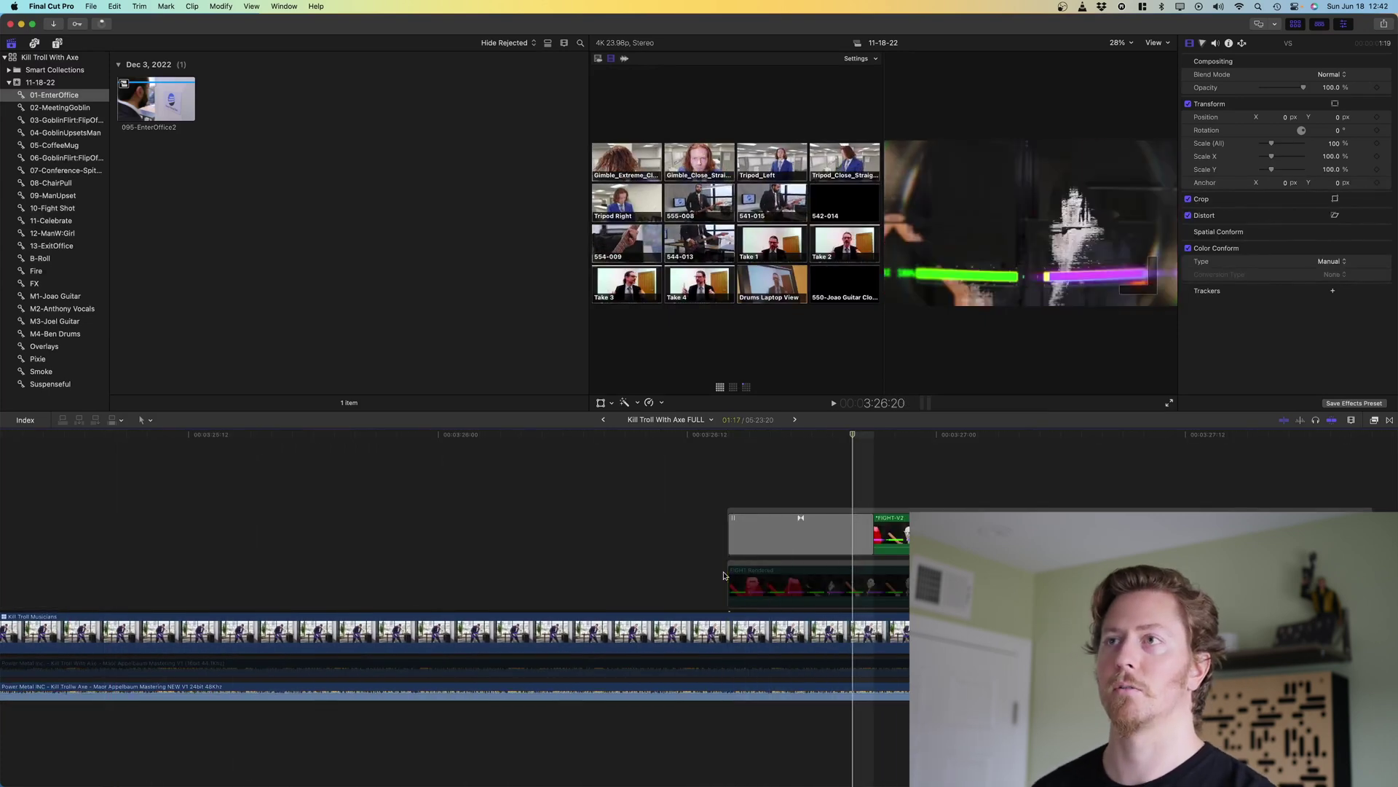
scroll(725, 575, right, 2)
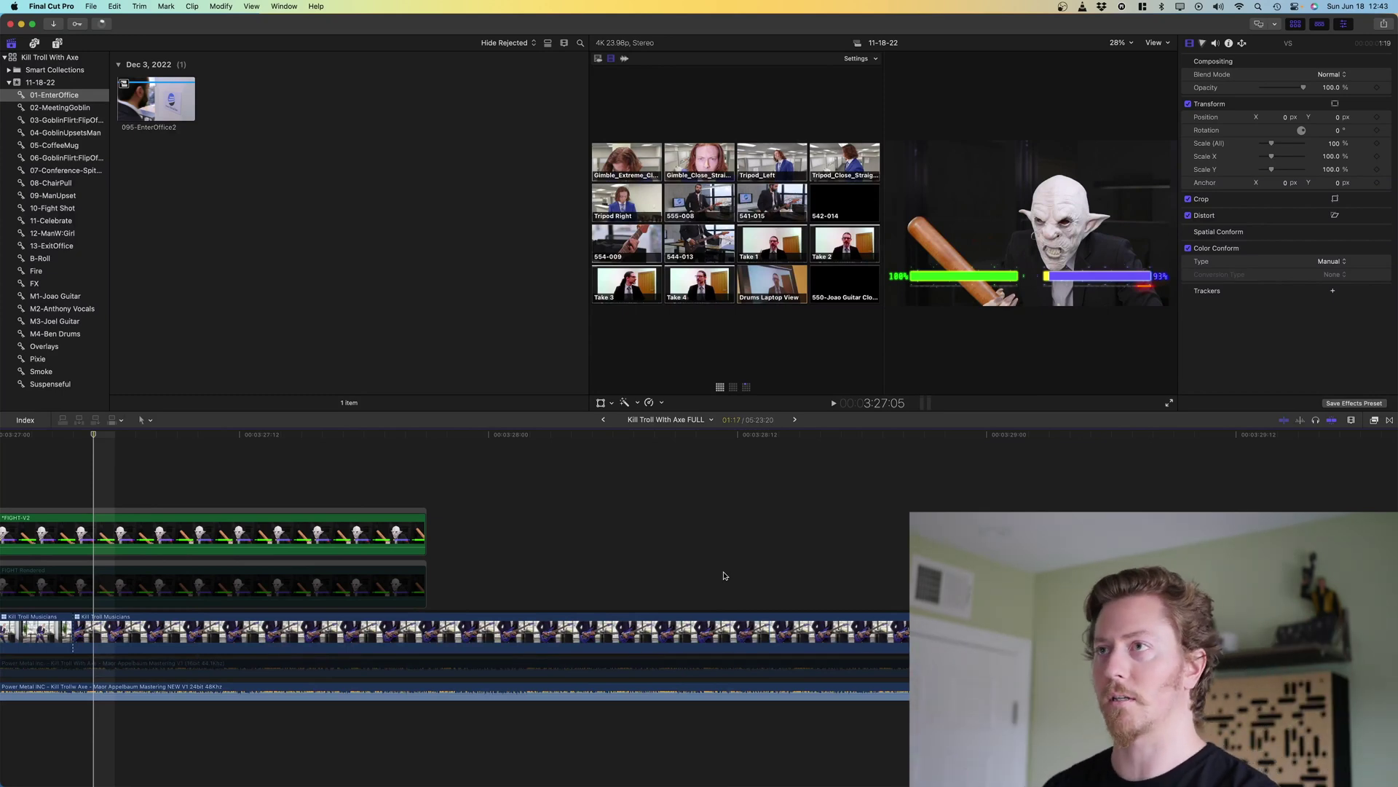
key(super+minus)
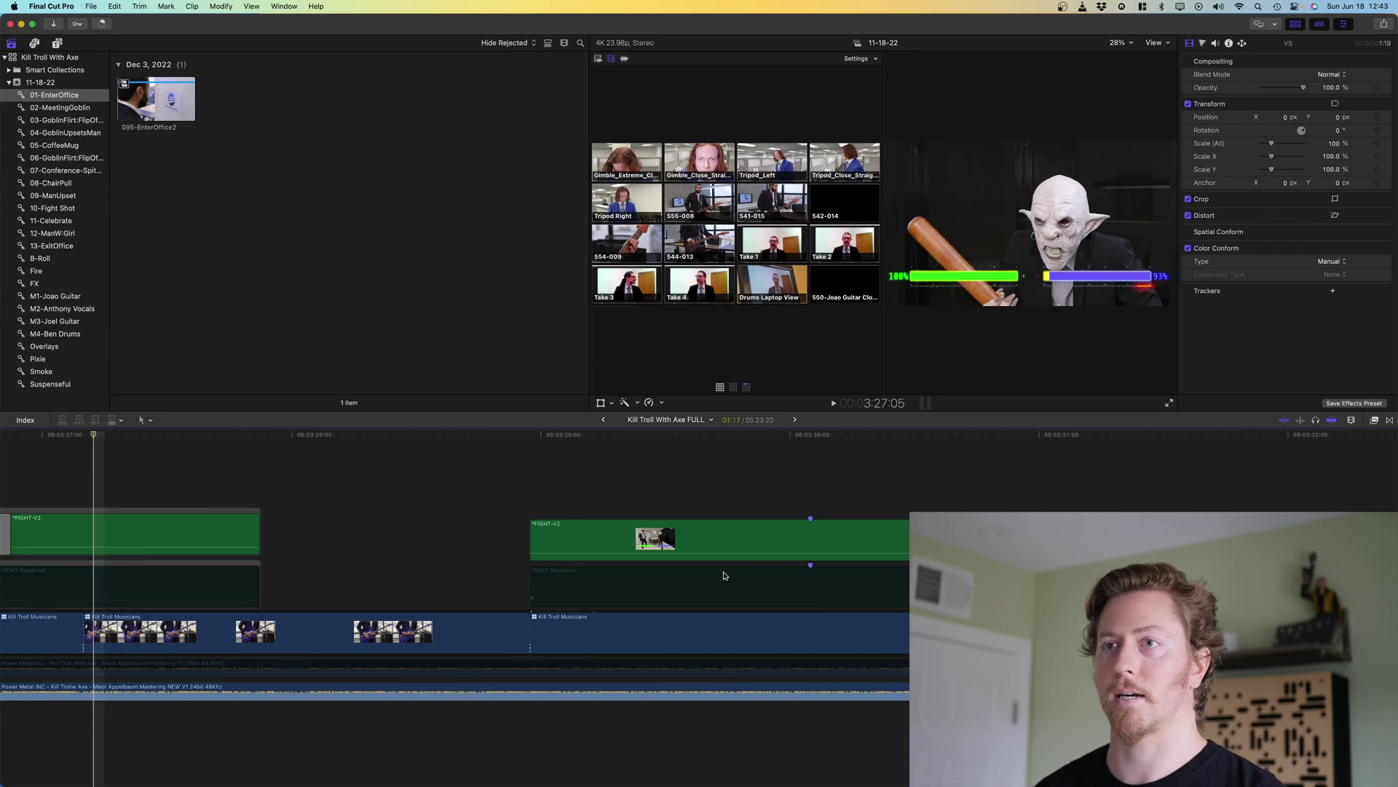
scroll(725, 576, right, 2)
scroll(725, 575, left, 3)
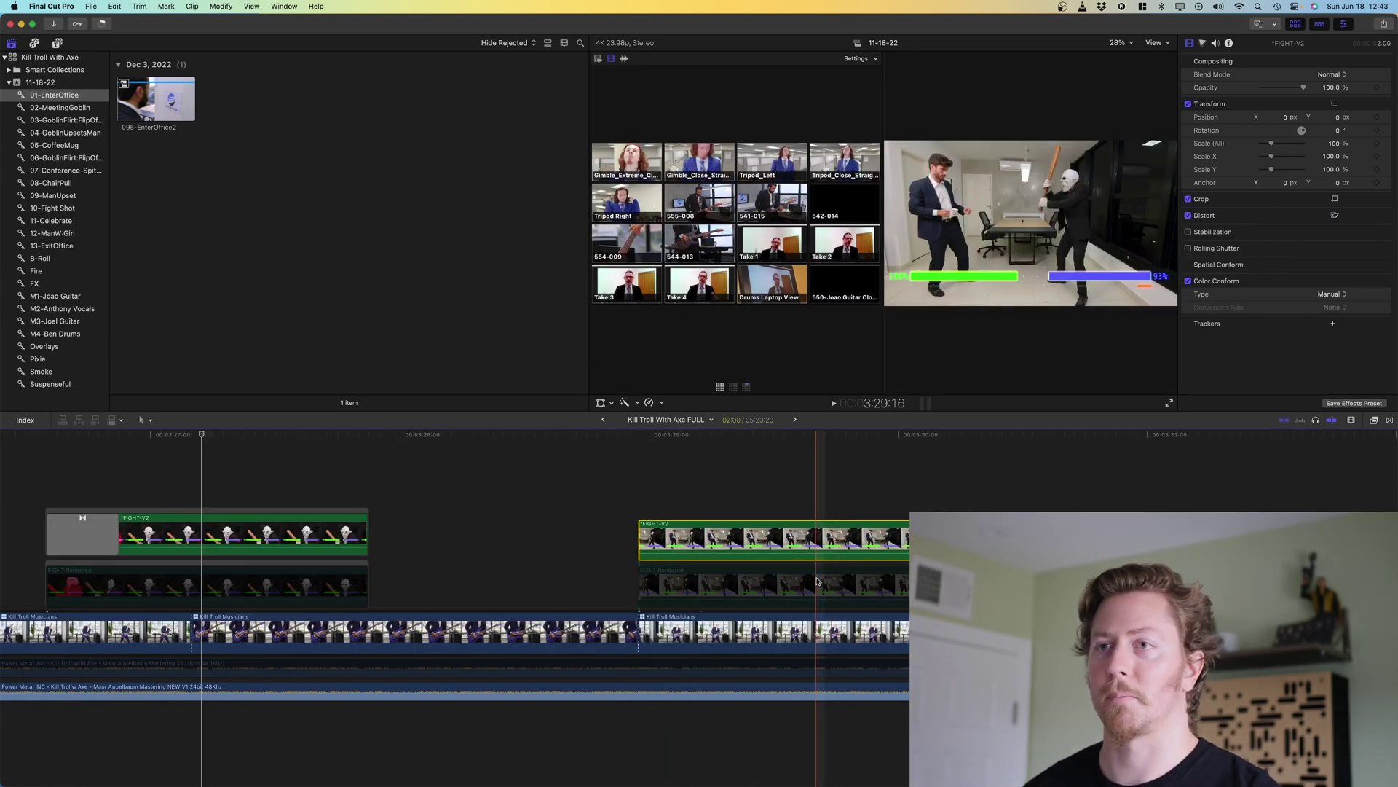
Compare the FIGHT Rendered clip with the FIGHT-V2 clip above it and examine the hit effects around 3:30
click(820, 583)
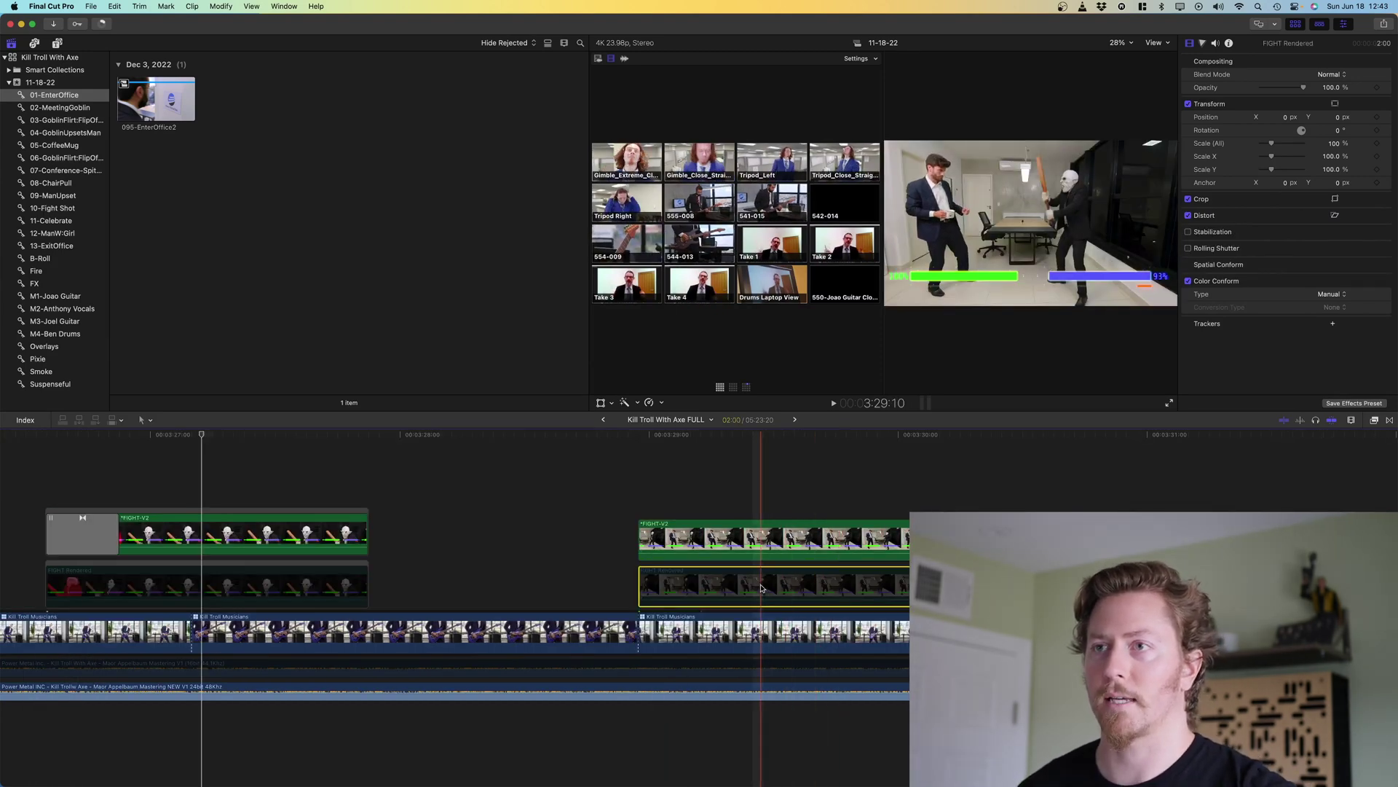
key(space)
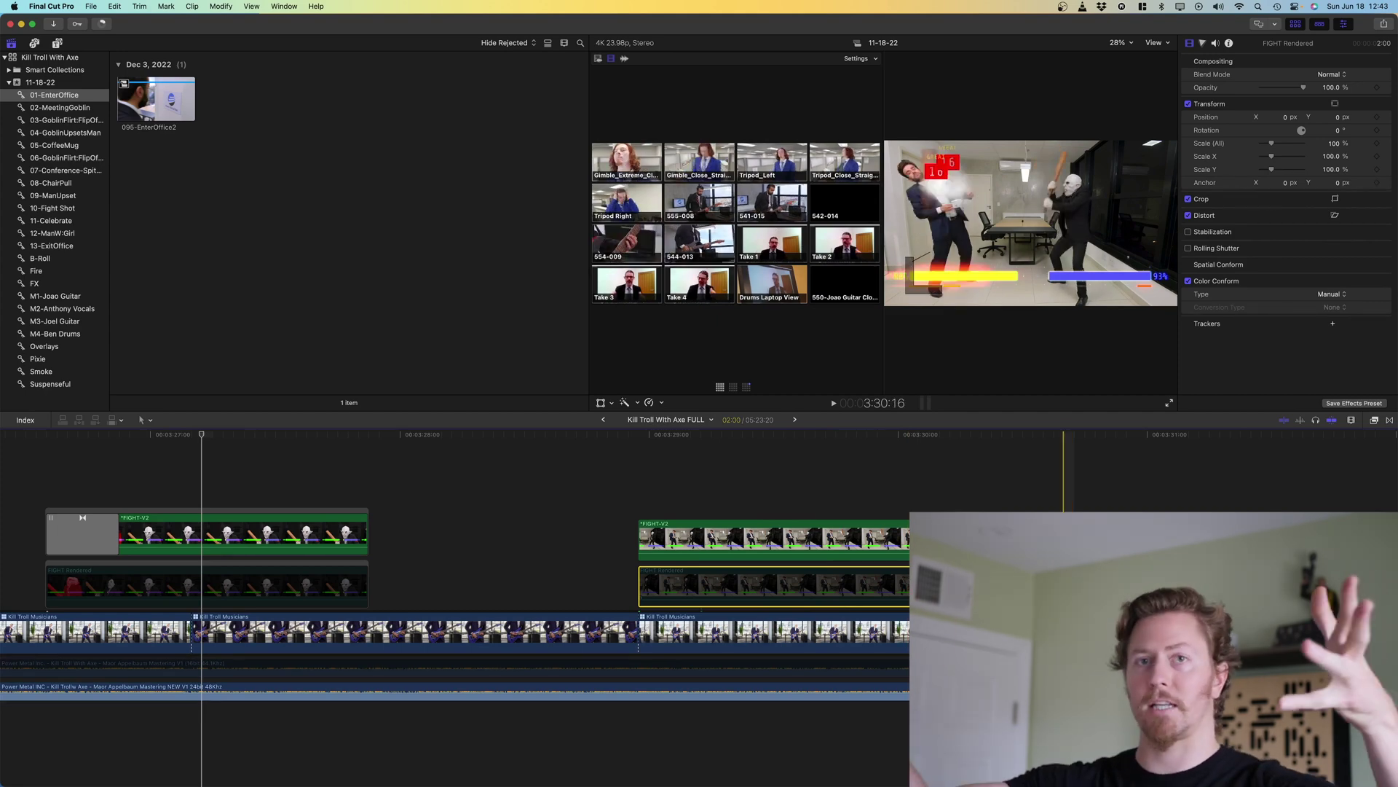
key(Left)
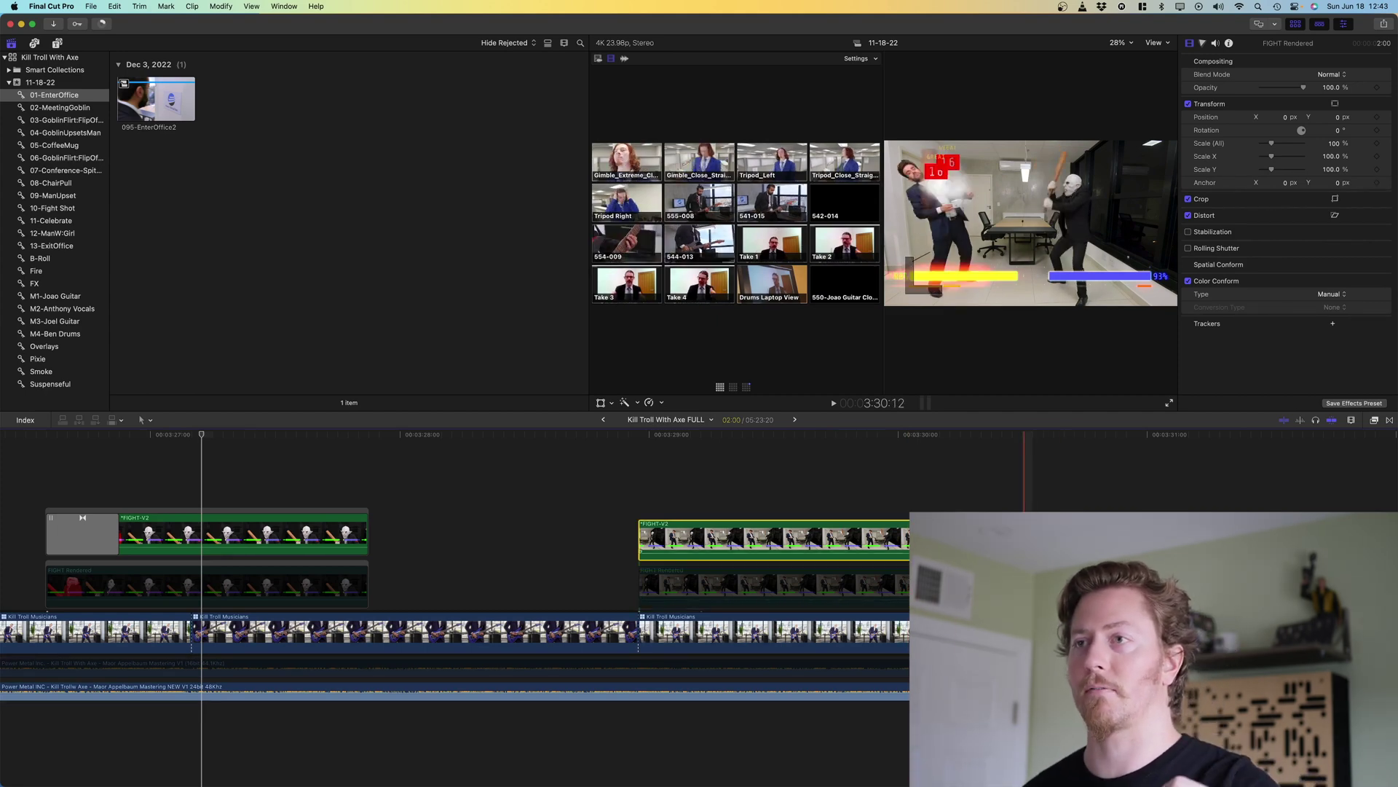
key(super+Up)
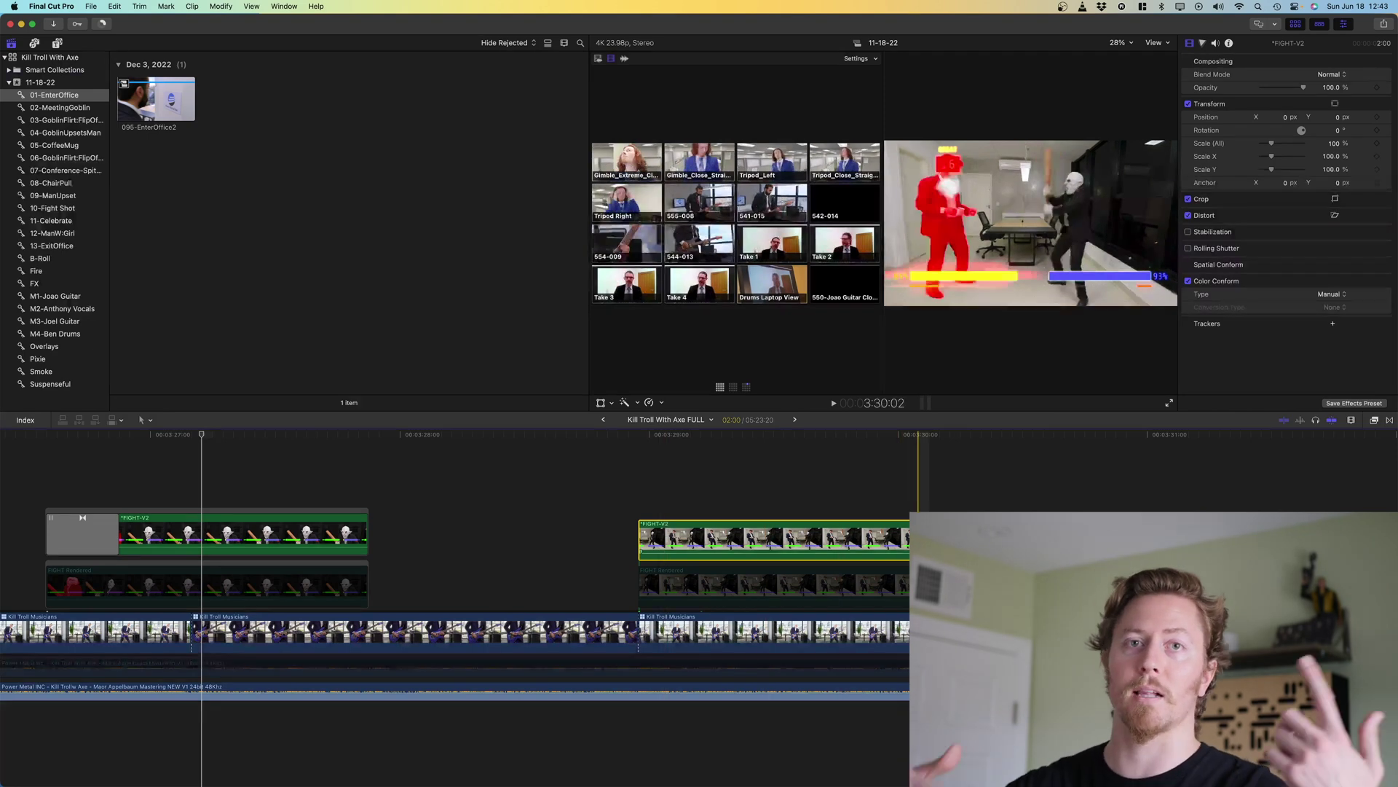
scroll(681, 583, right, 5)
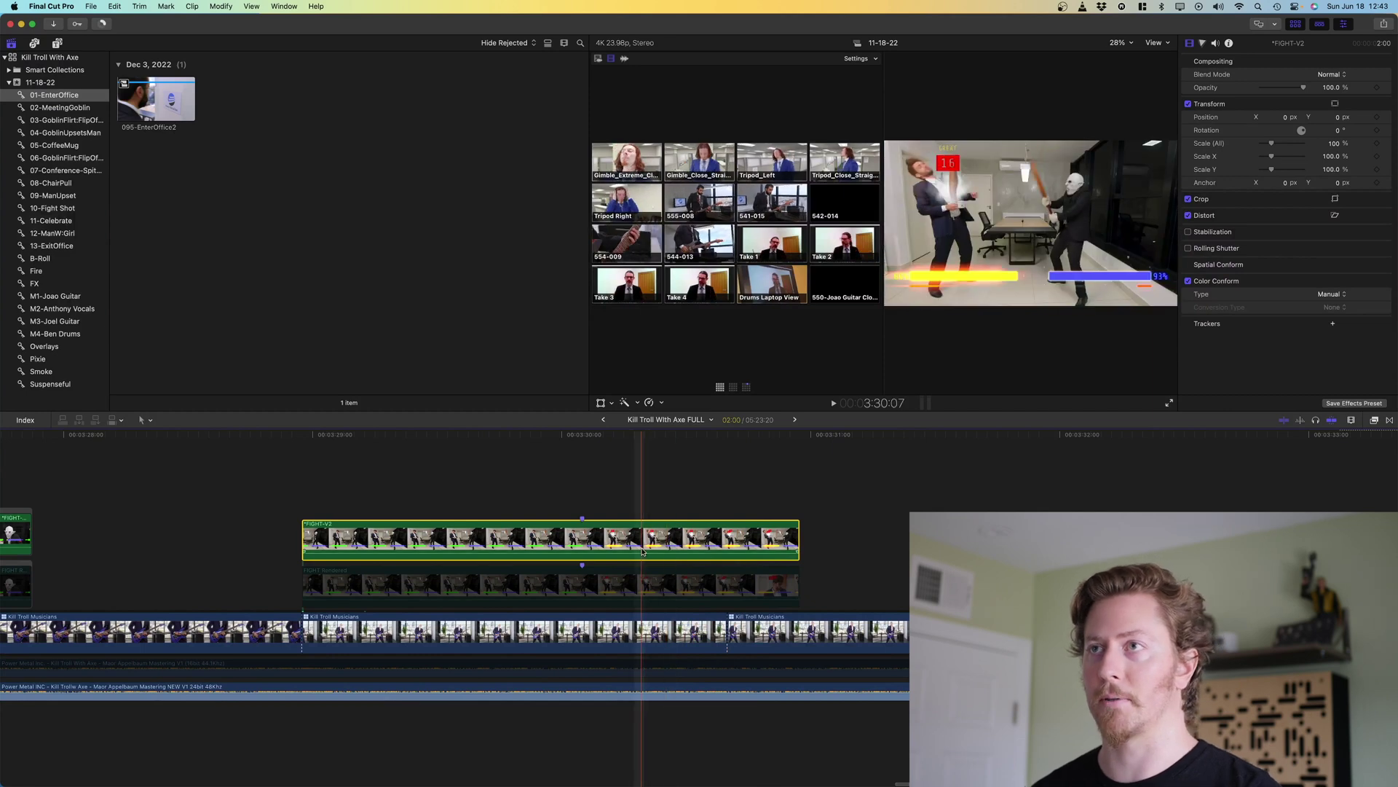
Go to the next FIGHT-V2 clip and examine its opening transition and head-hit effects frame by frame from 3:34:19 to 3:35:02
scroll(721, 537, right, 12)
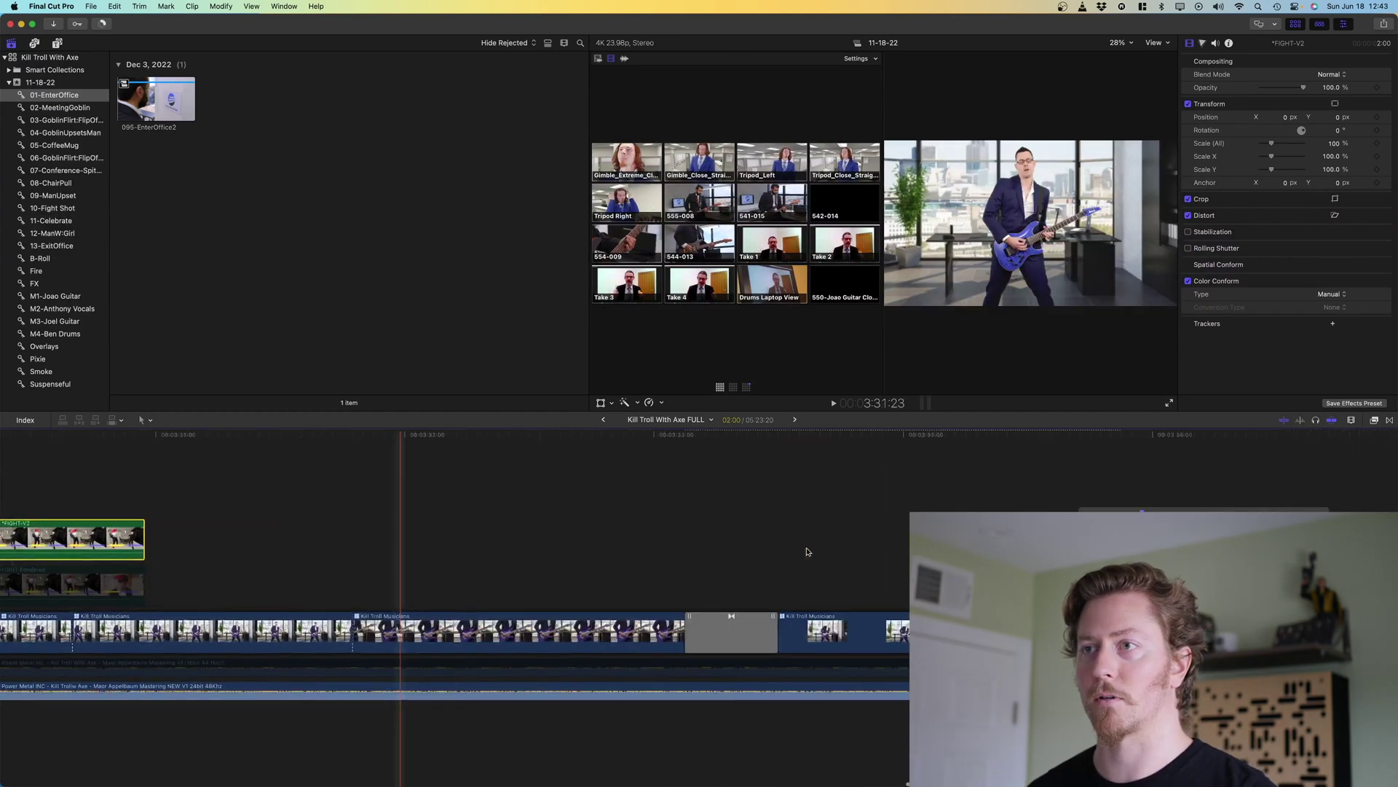
scroll(519, 570, right, 4)
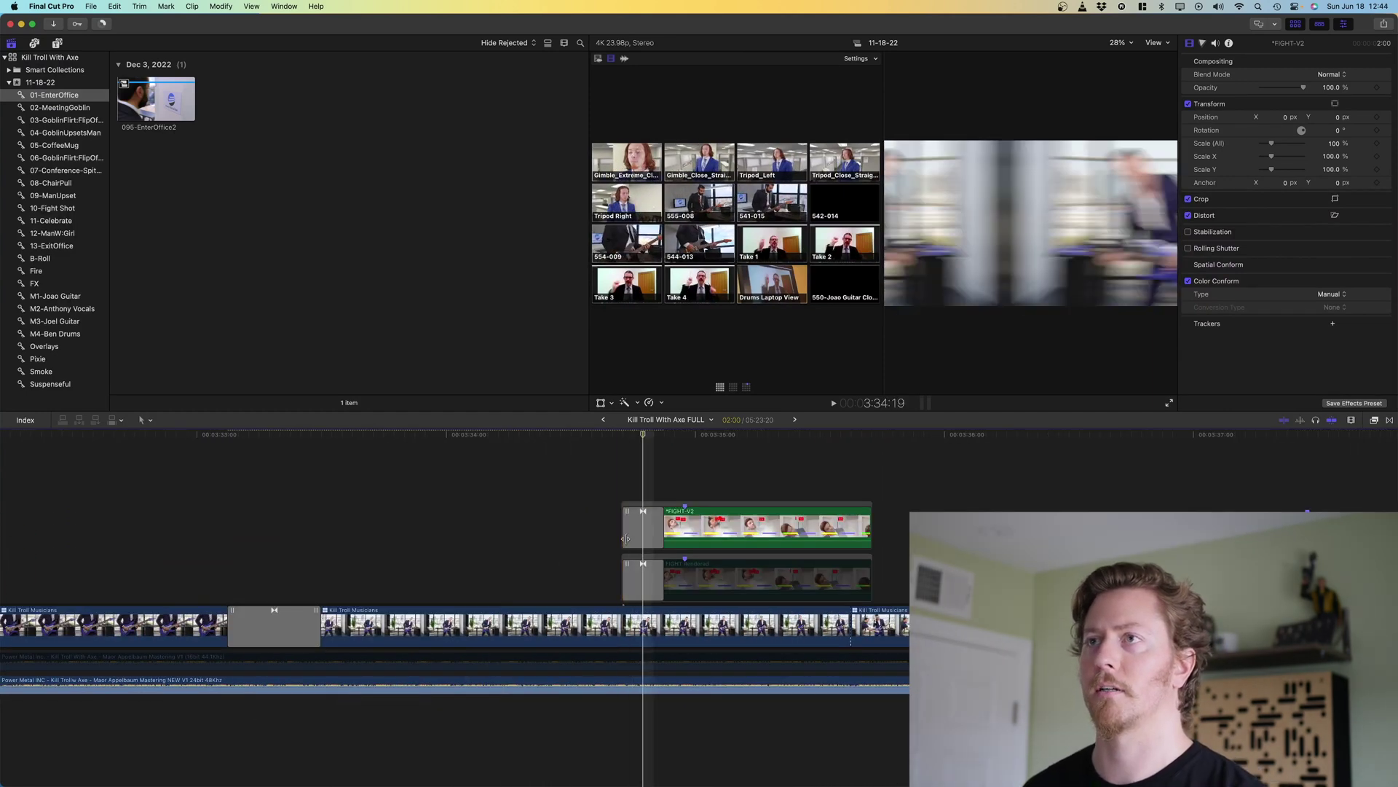
key(Right)
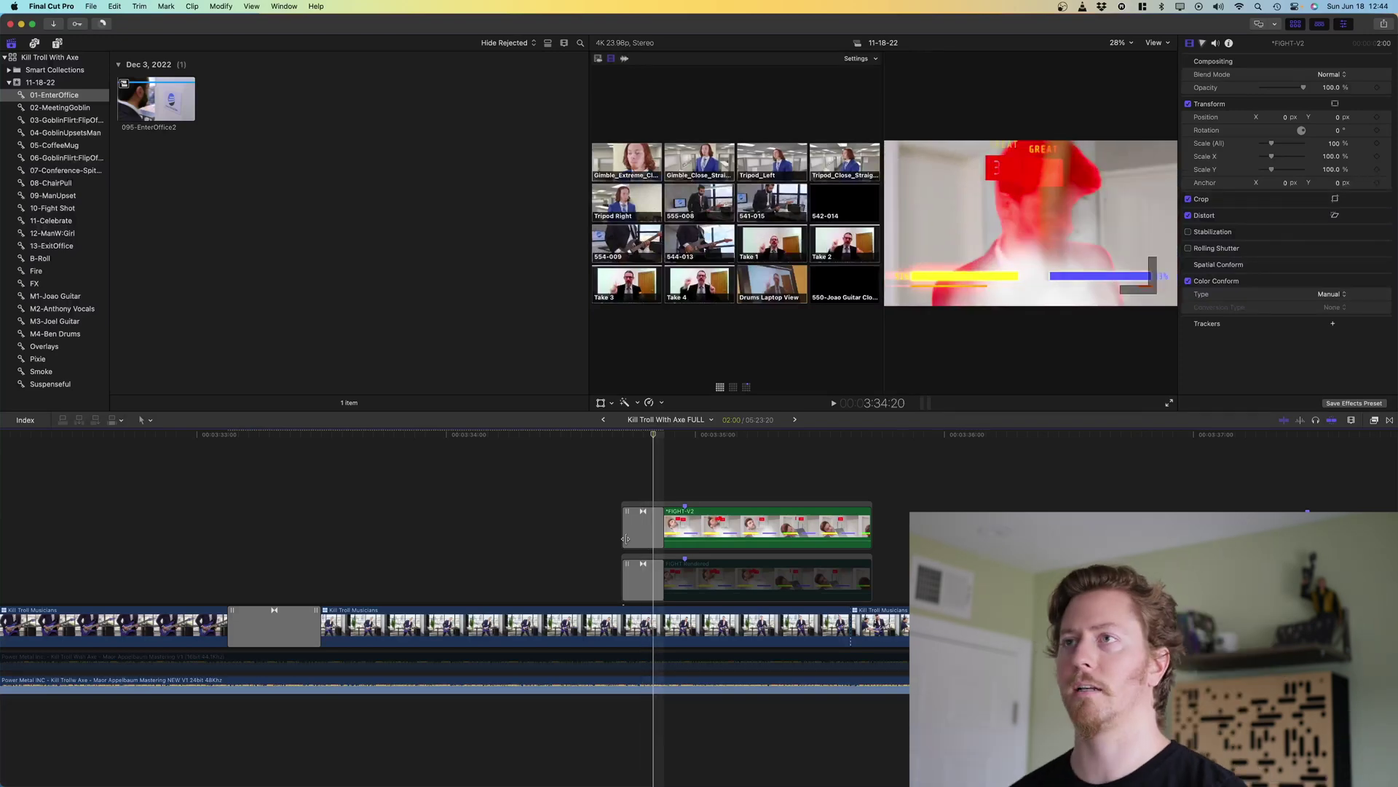
key(Right)
key(Right)
key(Right)
key(Right)
key(Right)
key(Right)
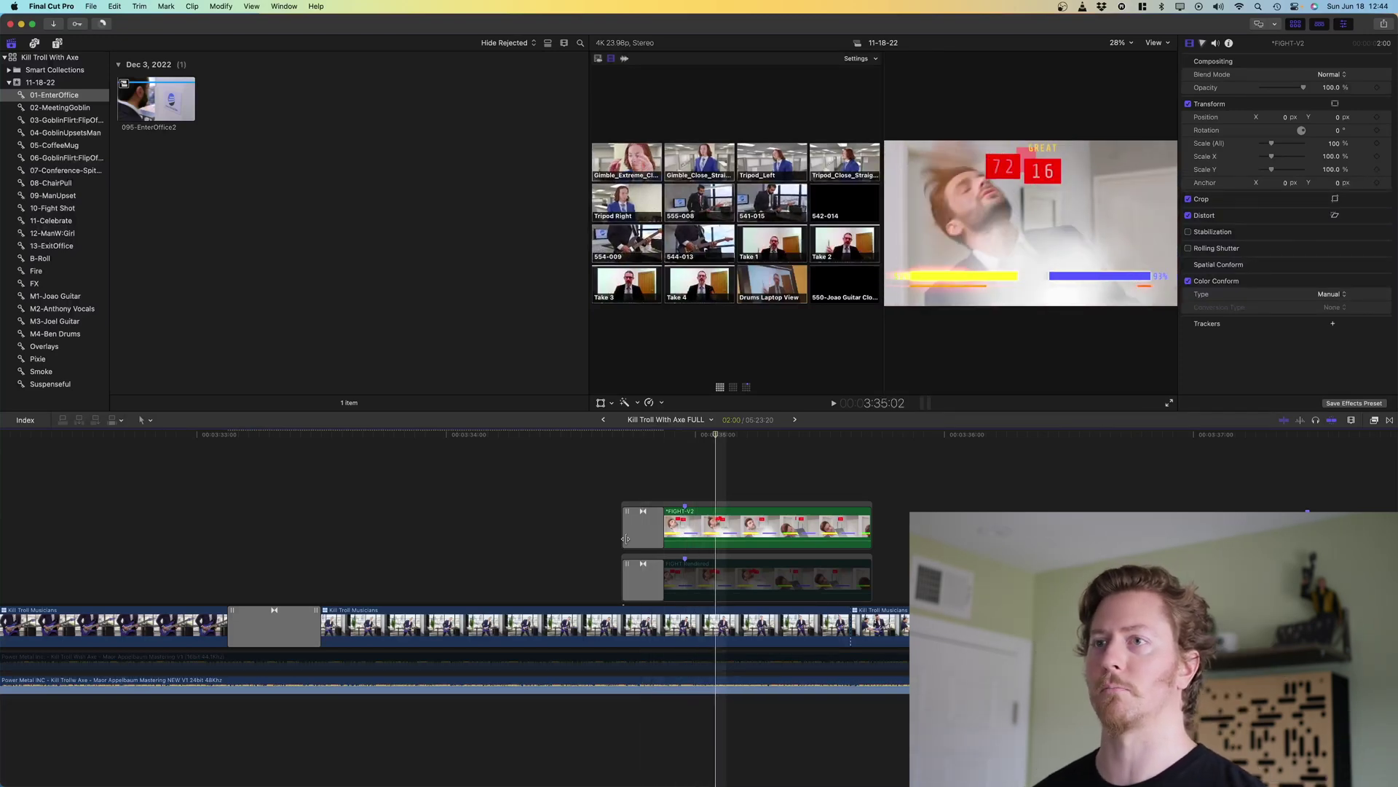
Review the following fight shots up to 3:47 and inspect the Glitch 20 overlay above the FIGHT-V2 clip
scroll(624, 539, right, 3)
scroll(625, 538, right, 10)
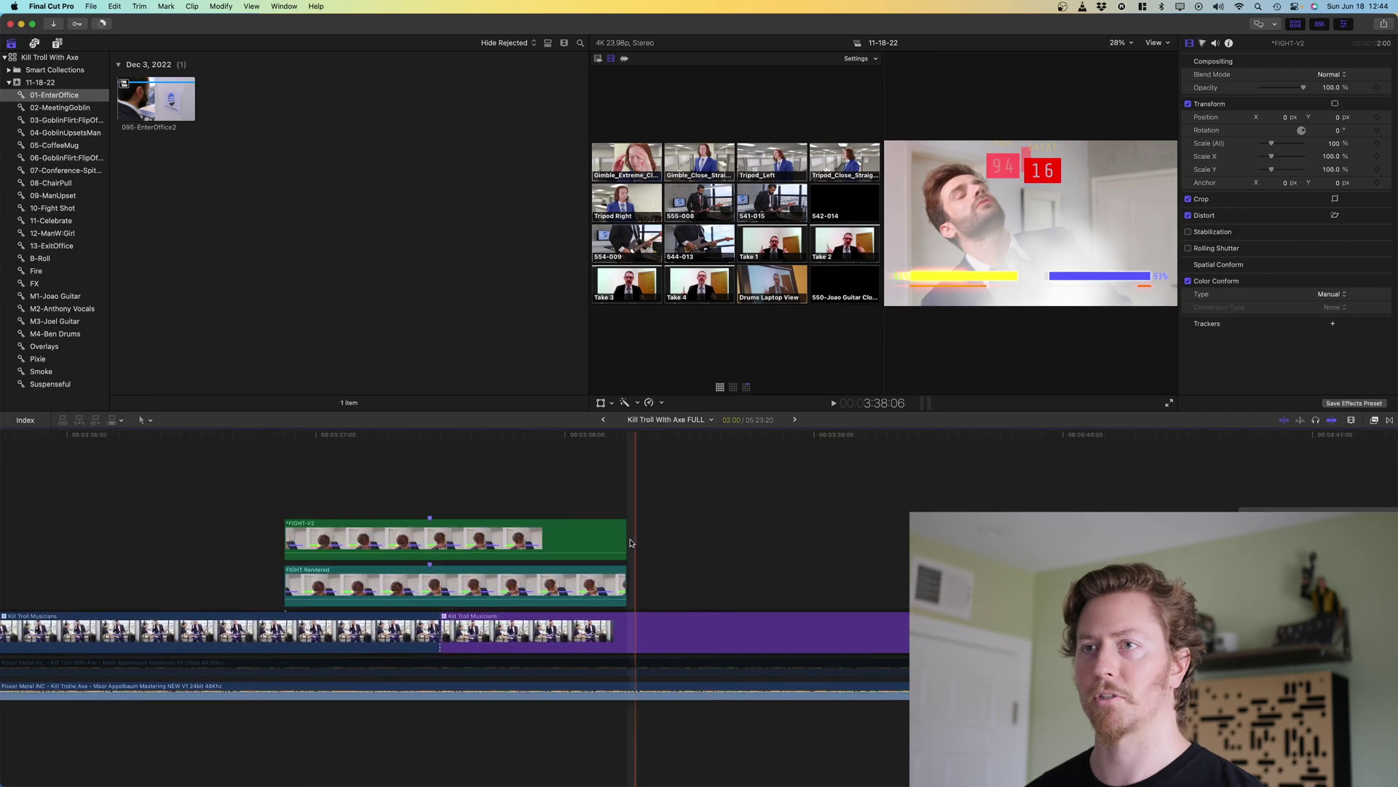
key(space)
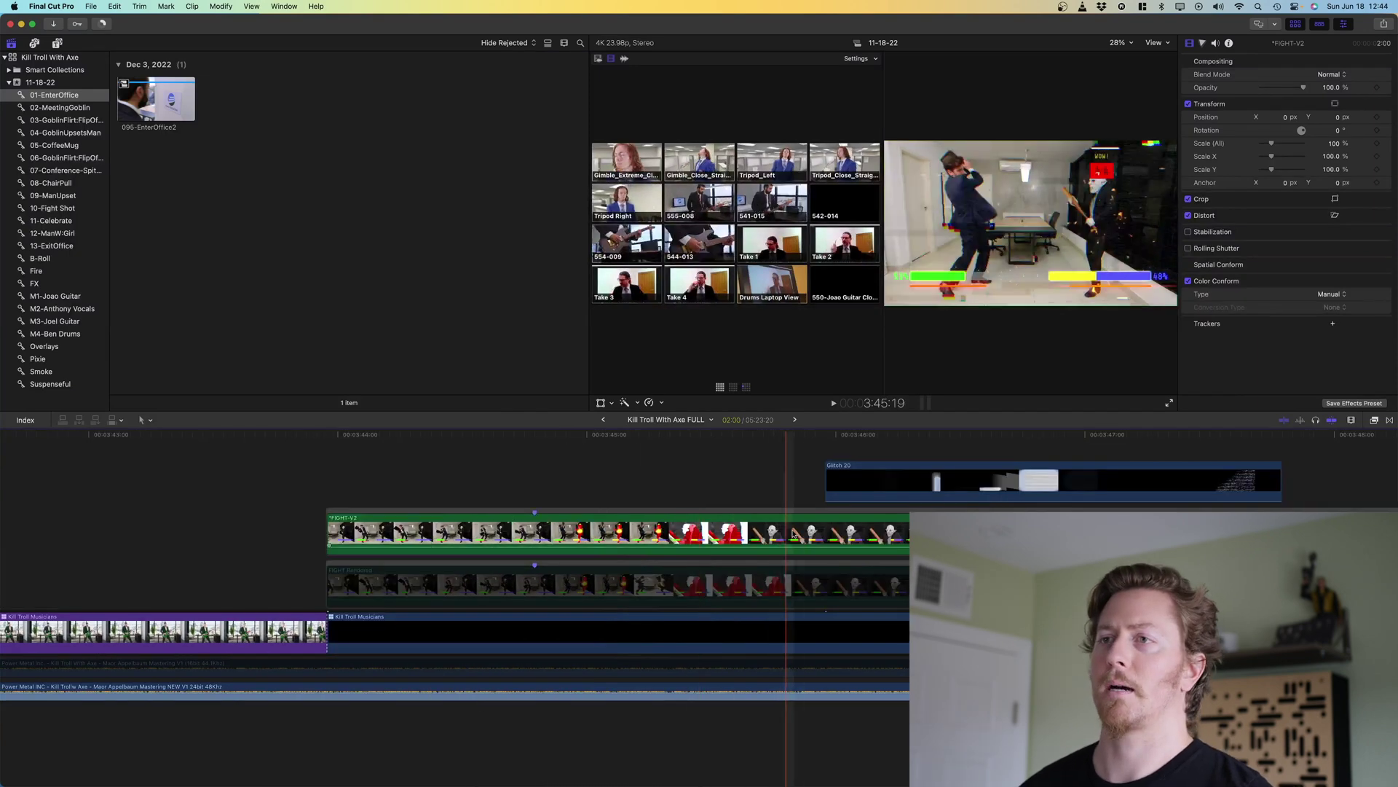
key(space)
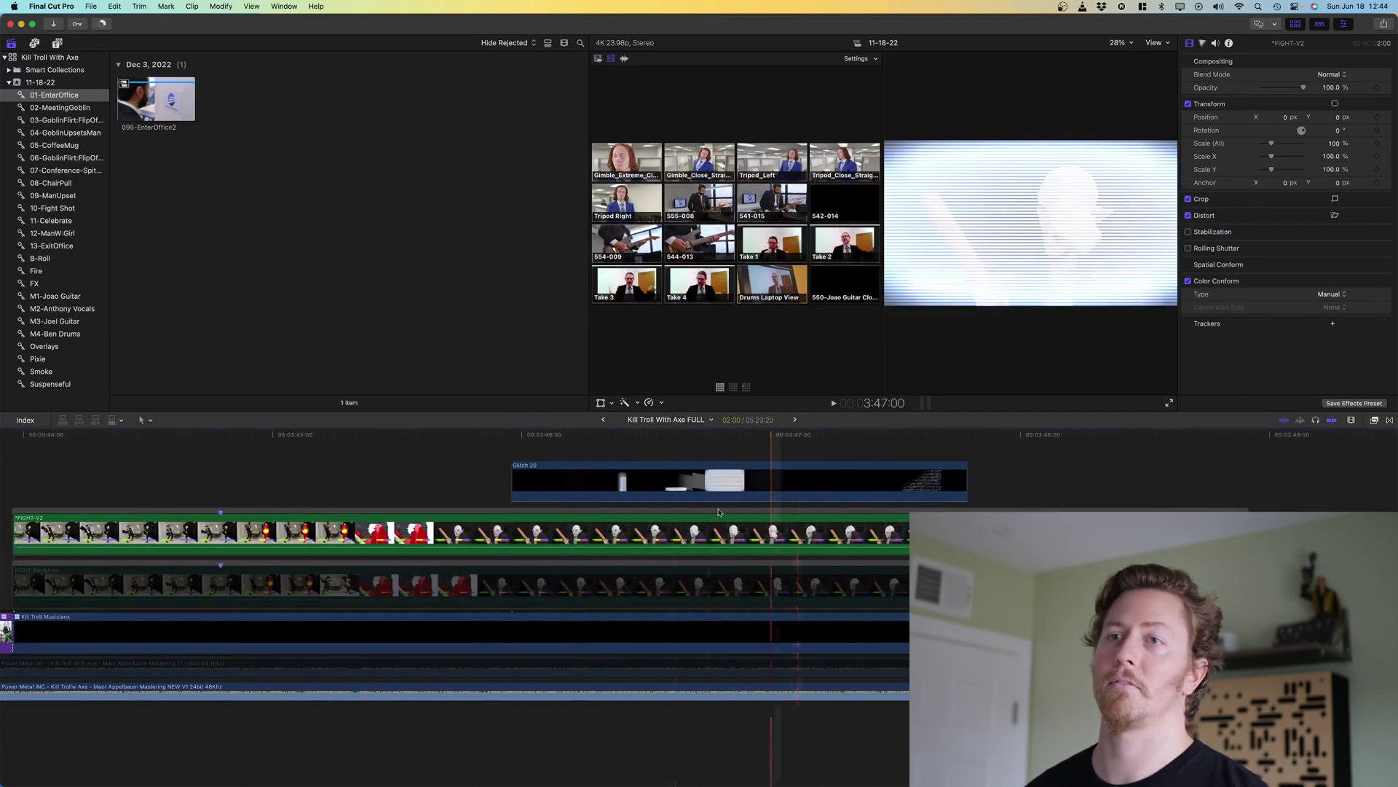
click(725, 484)
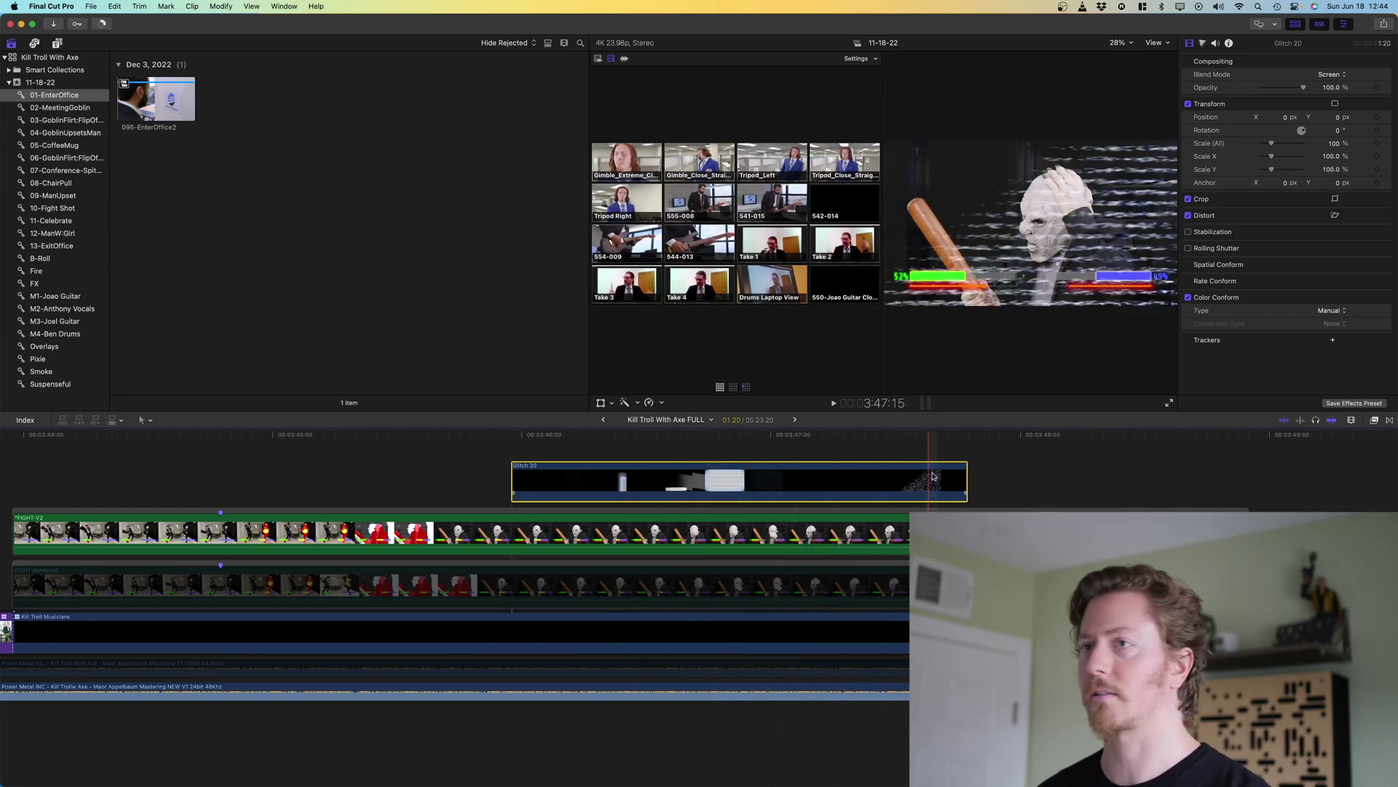
Review the timeline from the Glitch 20 overlay to the Weapon Select fight shot around 3:59:14
scroll(801, 509, right, 10)
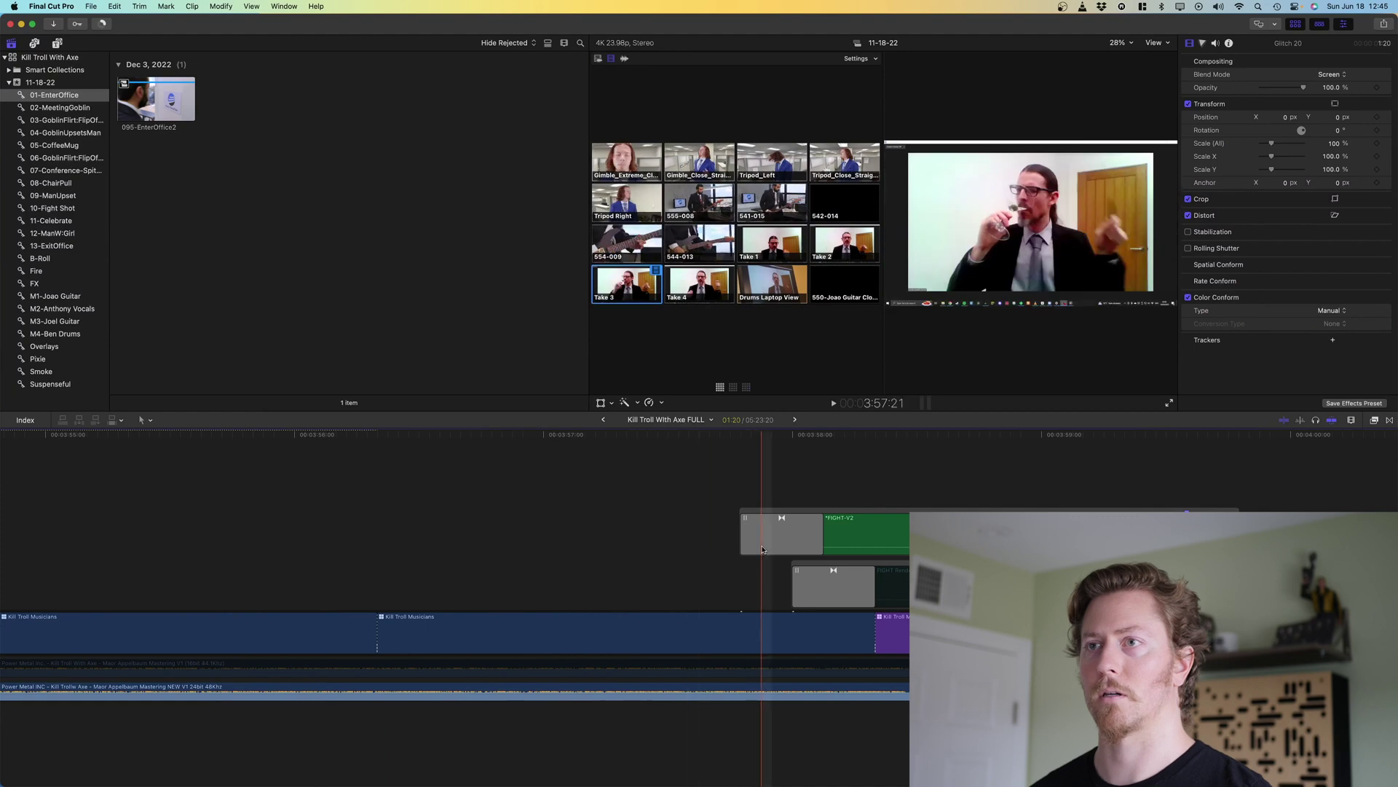
scroll(619, 553, right, 5)
scroll(655, 561, right, 3)
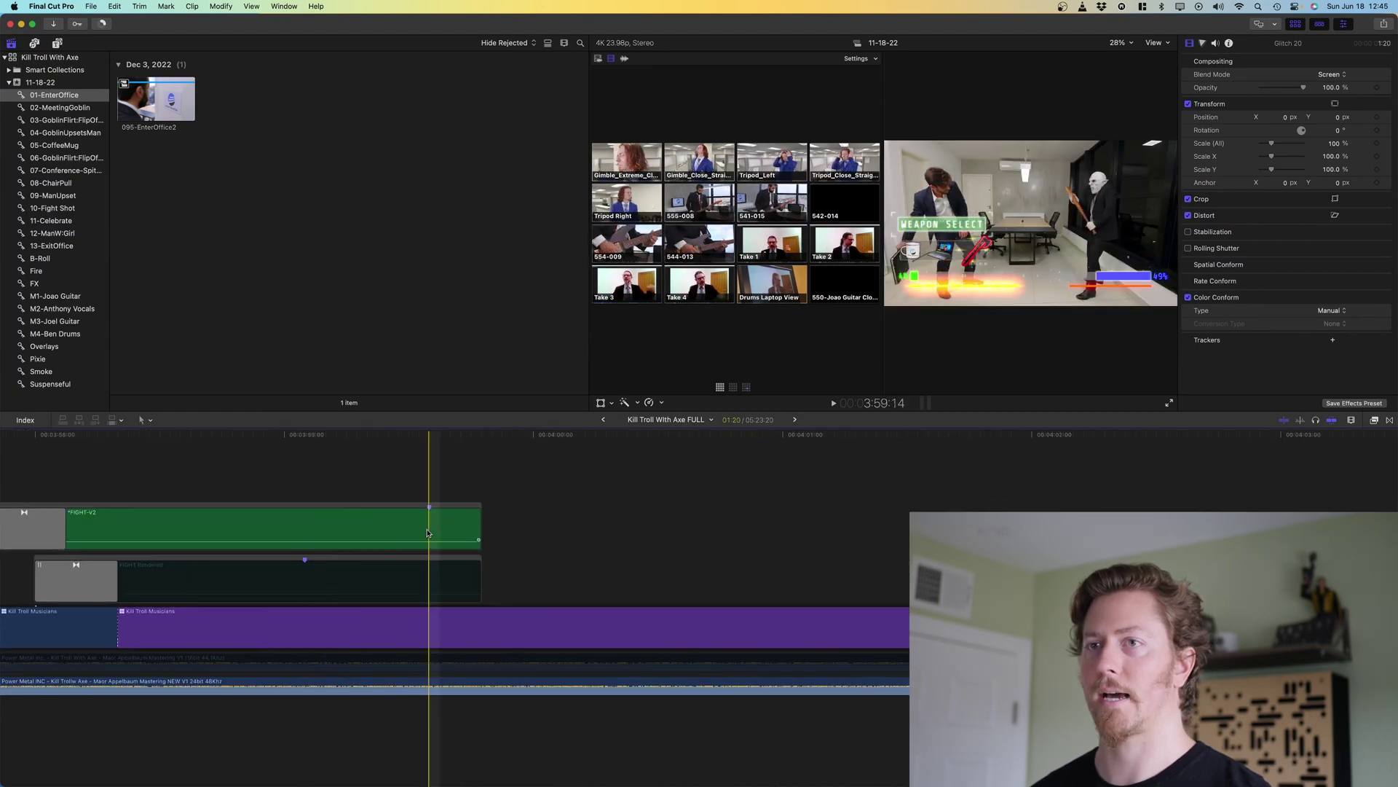
Review the fight shots from 4:04 onward and display the retime speed of the FIGHT-V2 clip around 4:07
scroll(774, 574, right, 5)
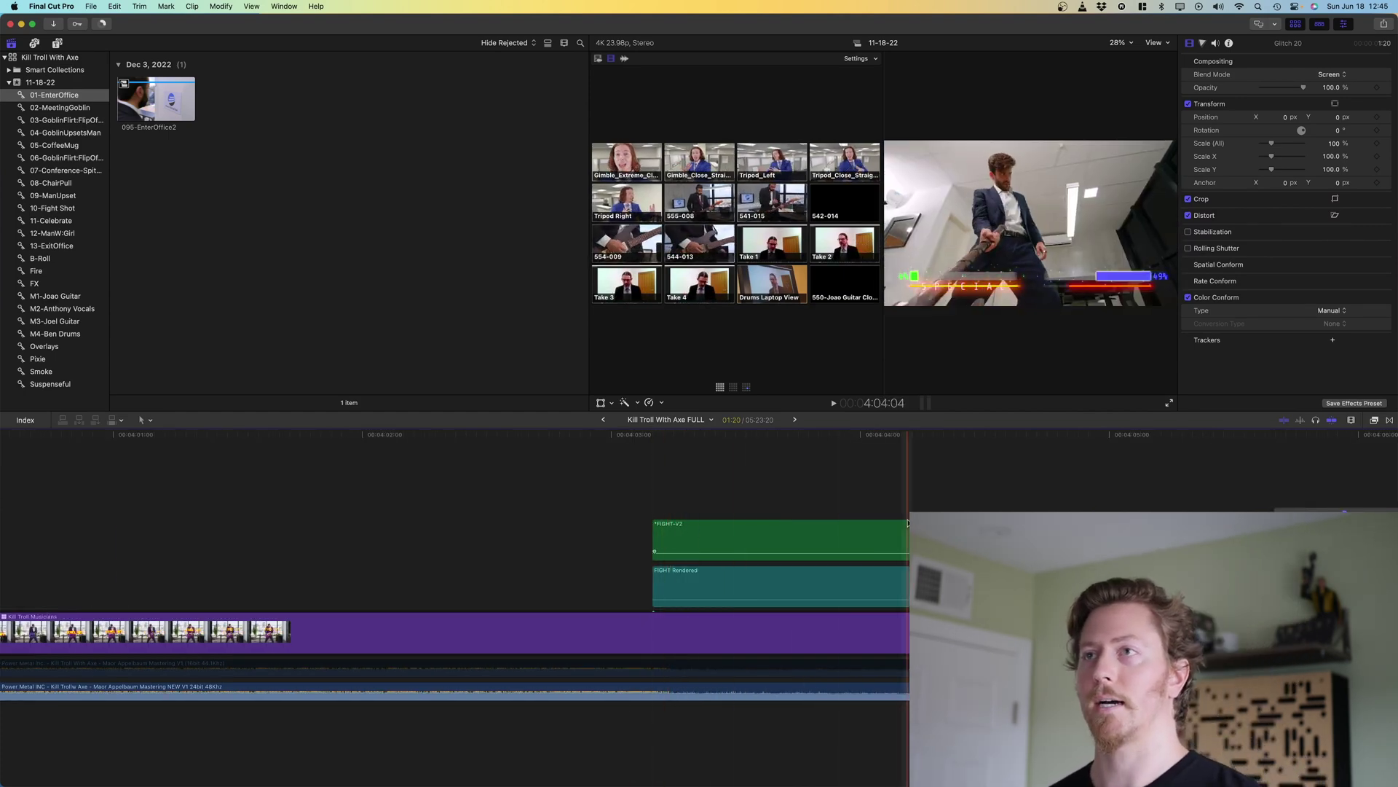
scroll(728, 553, right, 6)
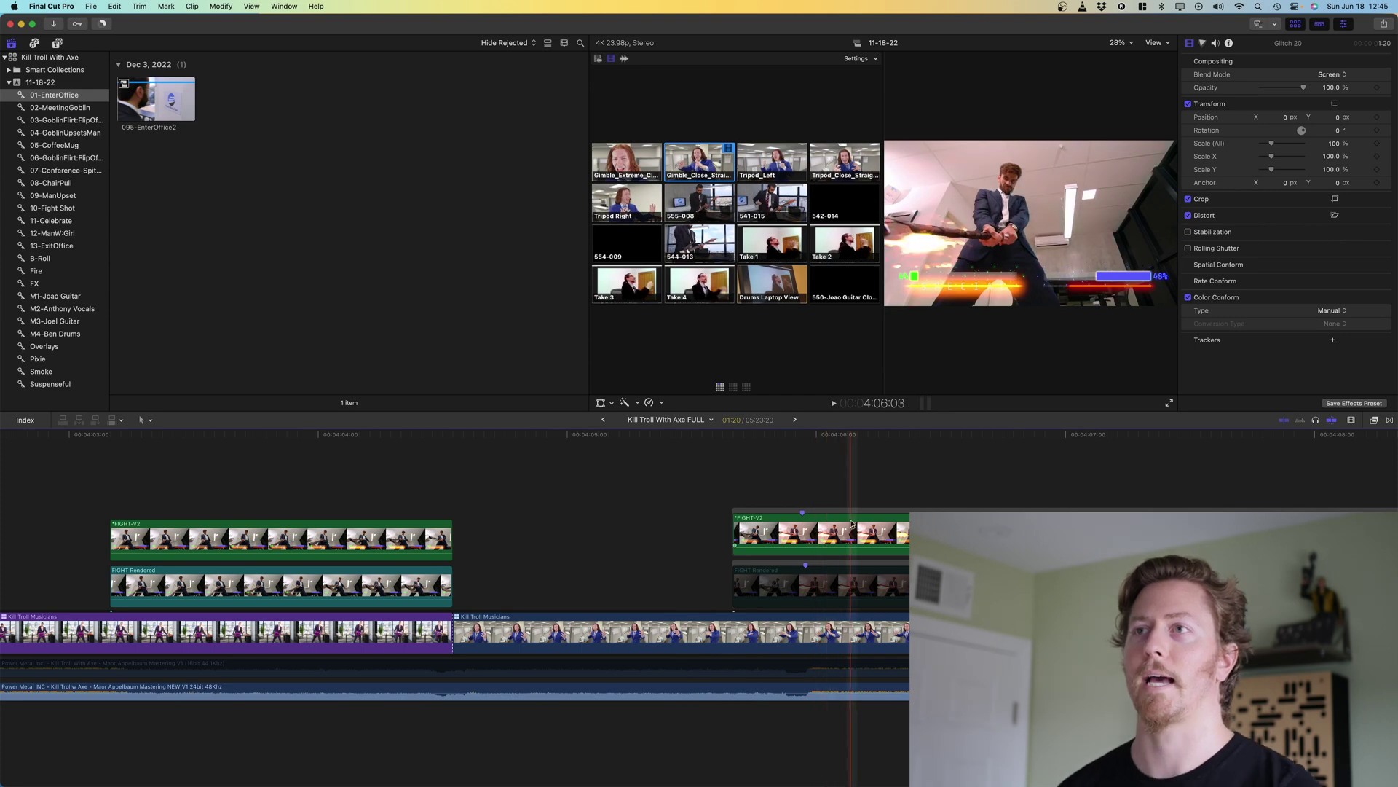
scroll(801, 525, right, 5)
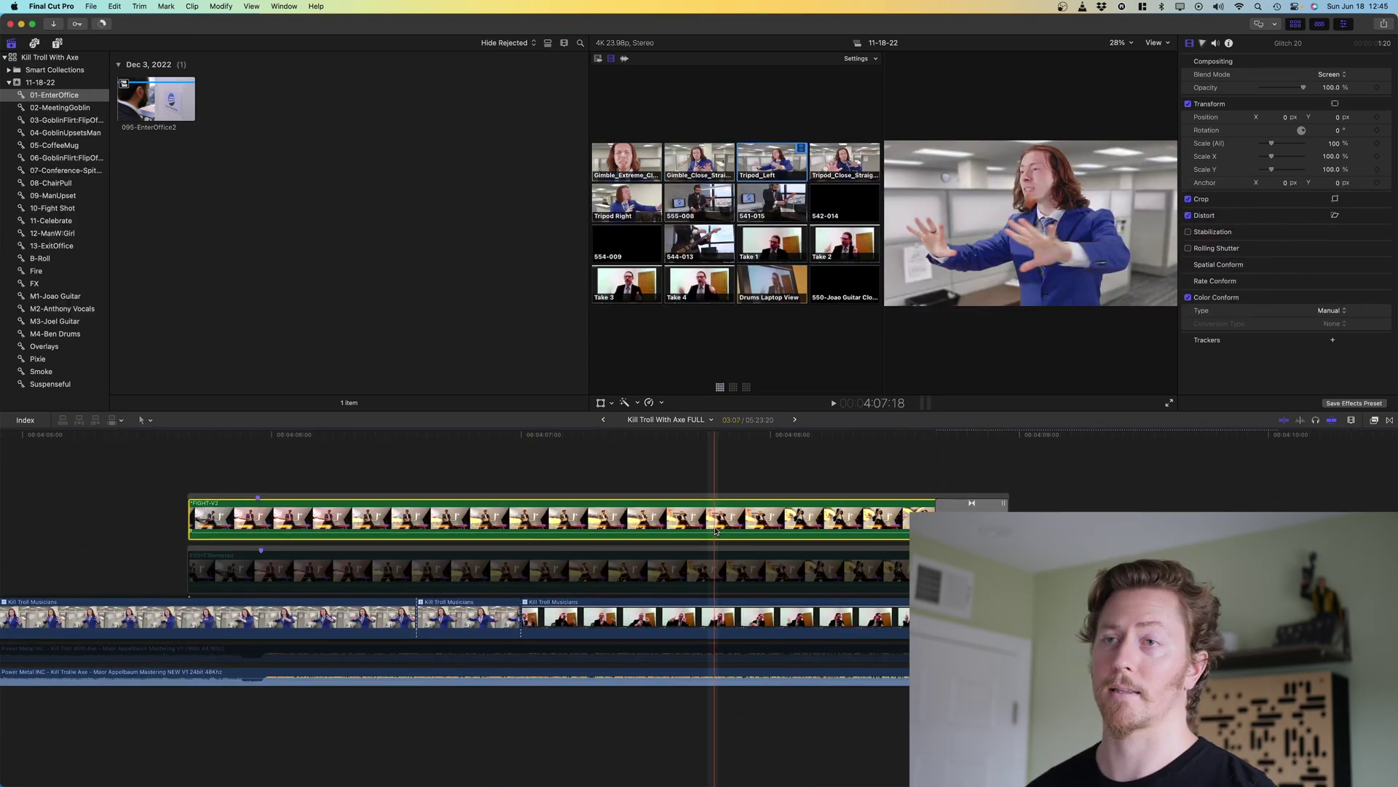
click(715, 531)
key(super+r)
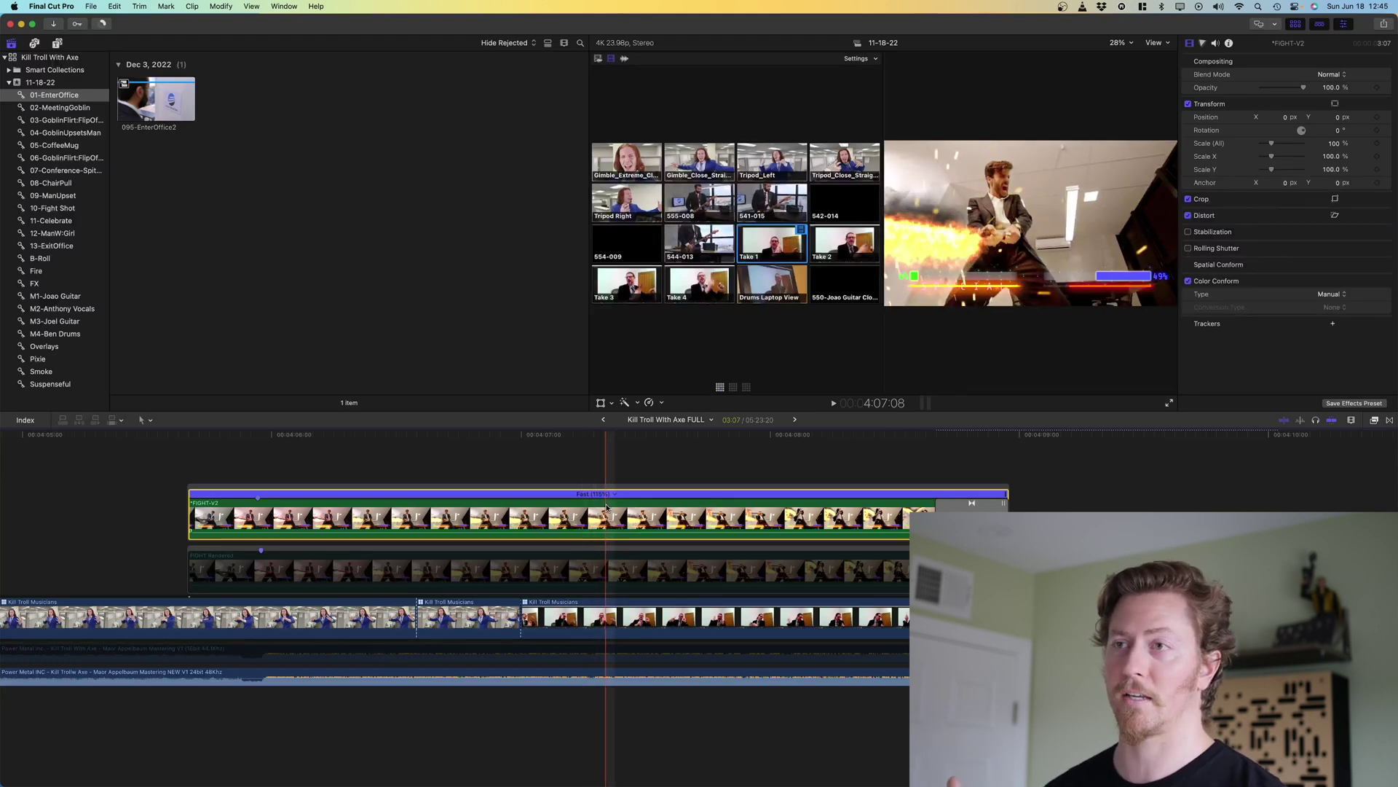
Review the transition ending that FIGHT-V2 clip and the following shots up to the critical hit around 4:15:13
scroll(607, 507, right, 15)
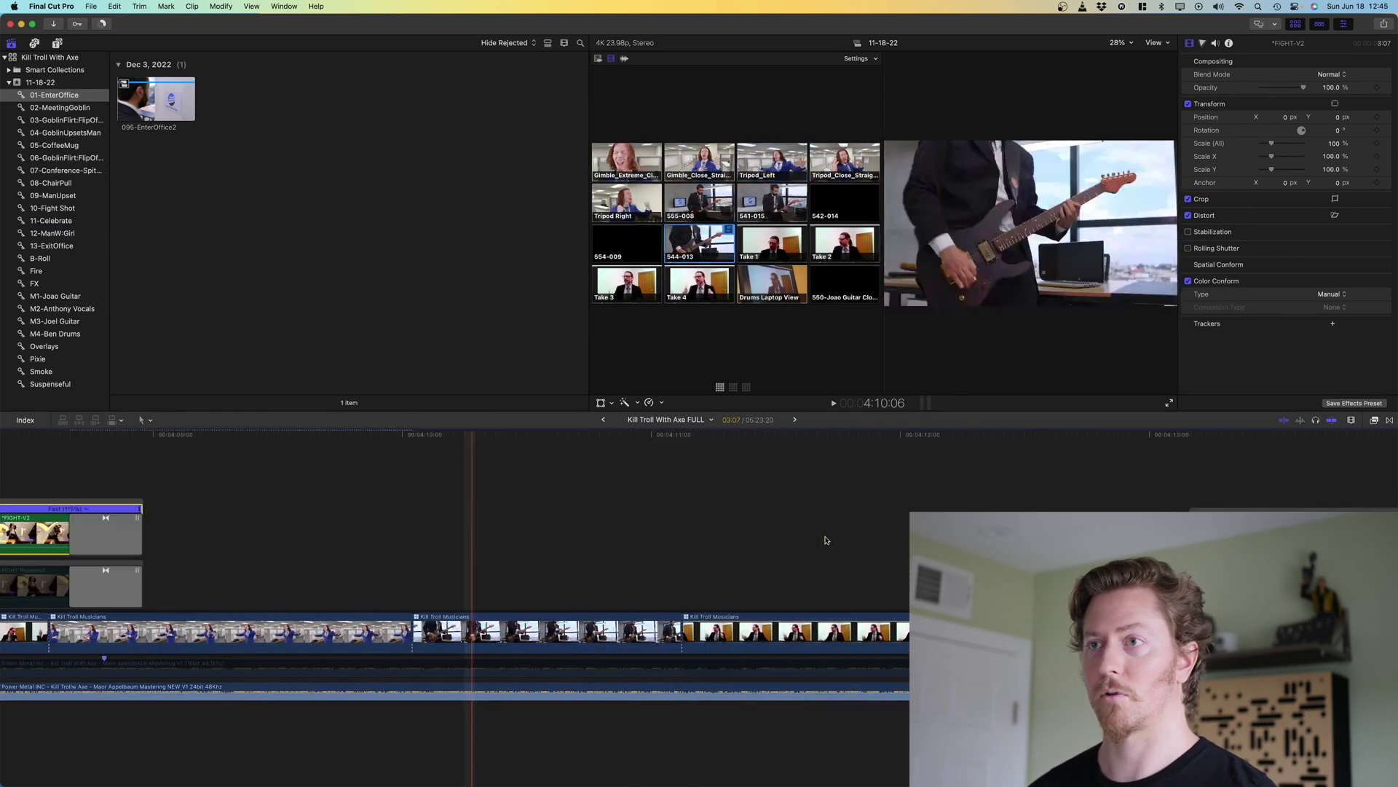
scroll(549, 552, left, 9)
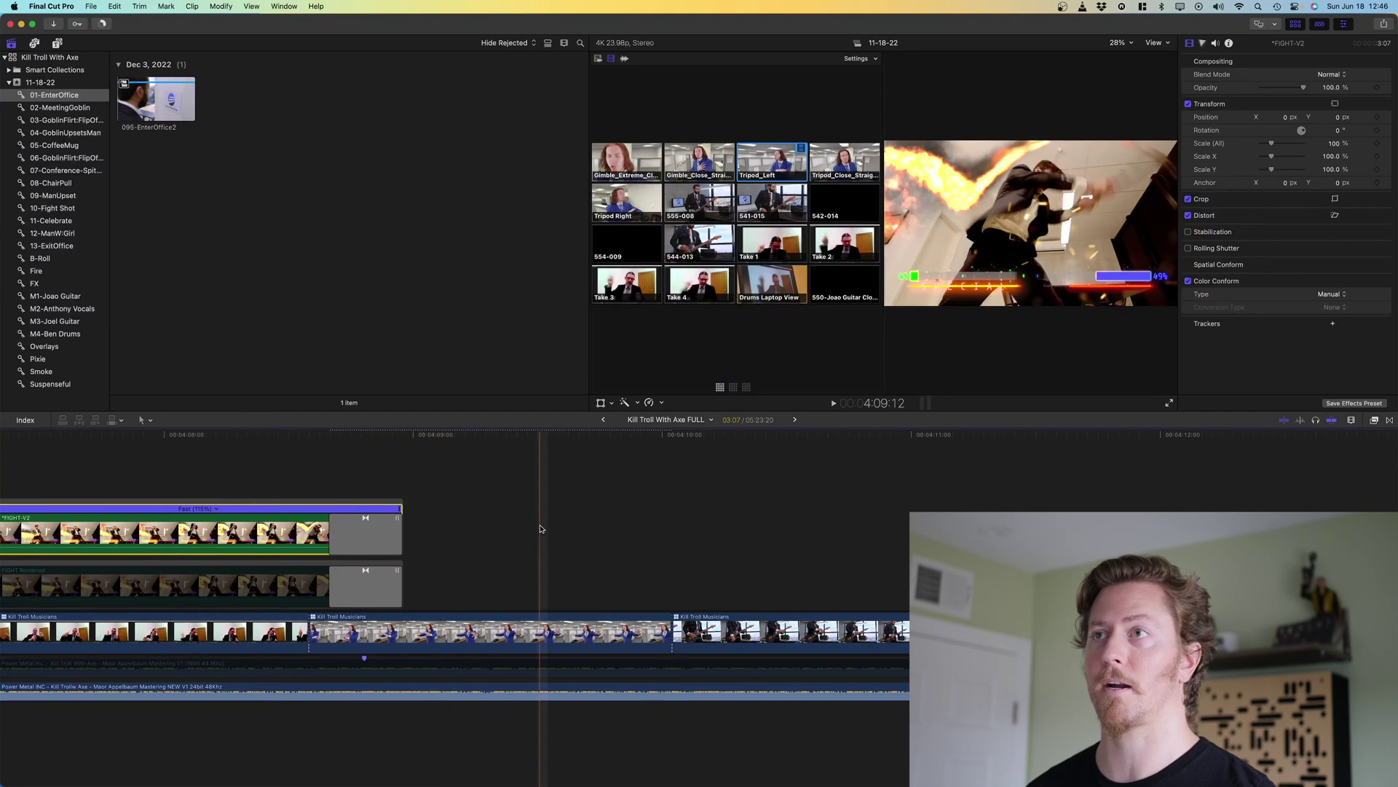
scroll(546, 530, right, 7)
scroll(549, 528, right, 9)
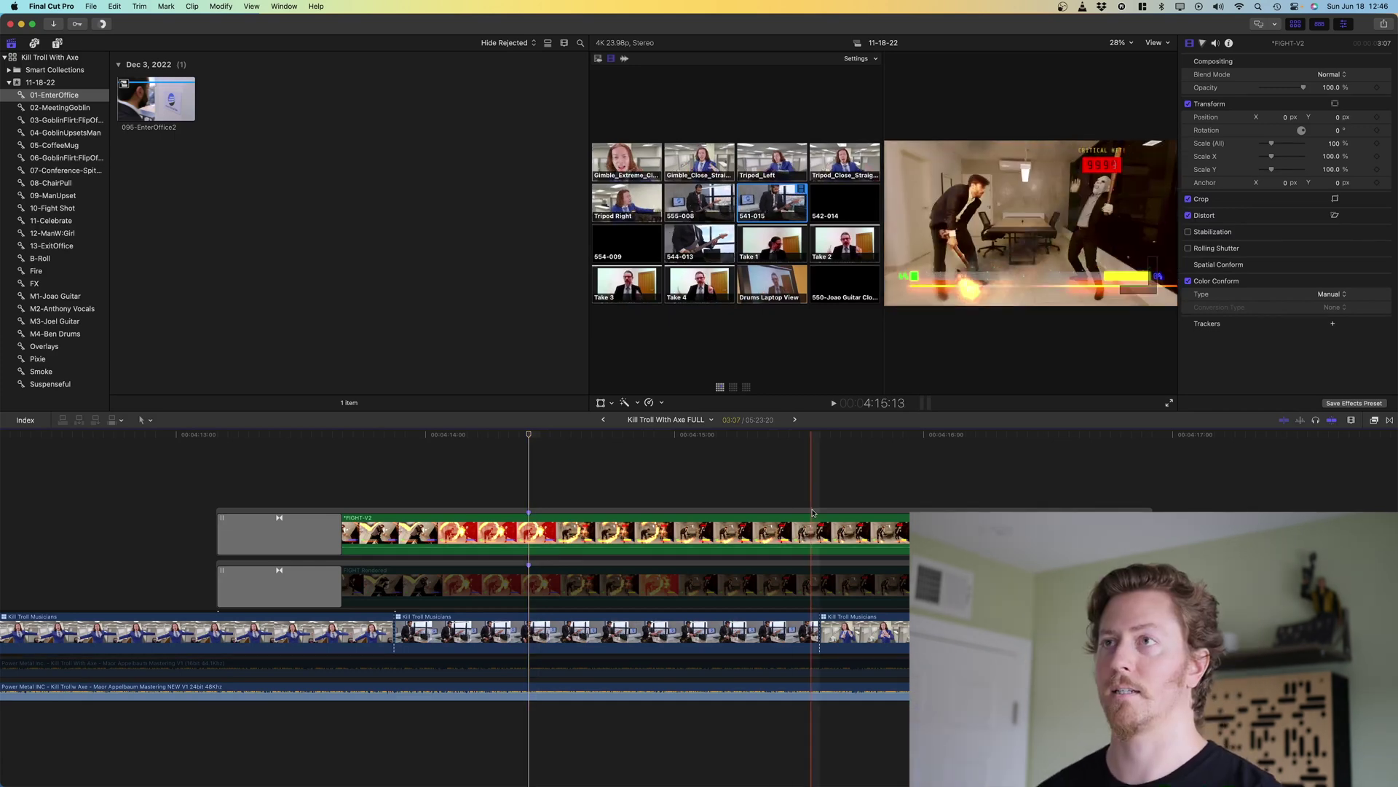
Review the celebration shots around 4:28 and play the timeline from the Victory fight shot near 4:27:04
scroll(529, 519, right, 20)
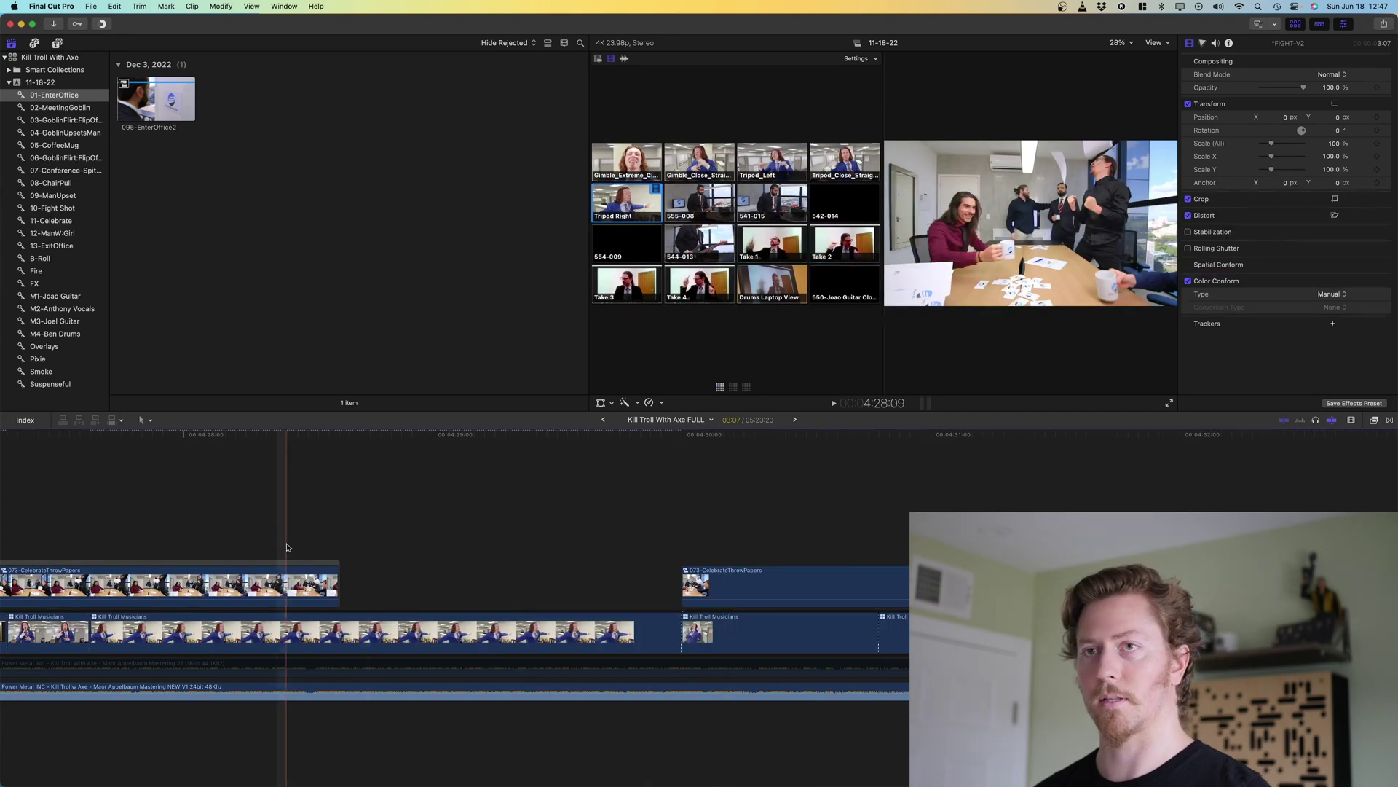
scroll(281, 510, right, 6)
key(super+minus)
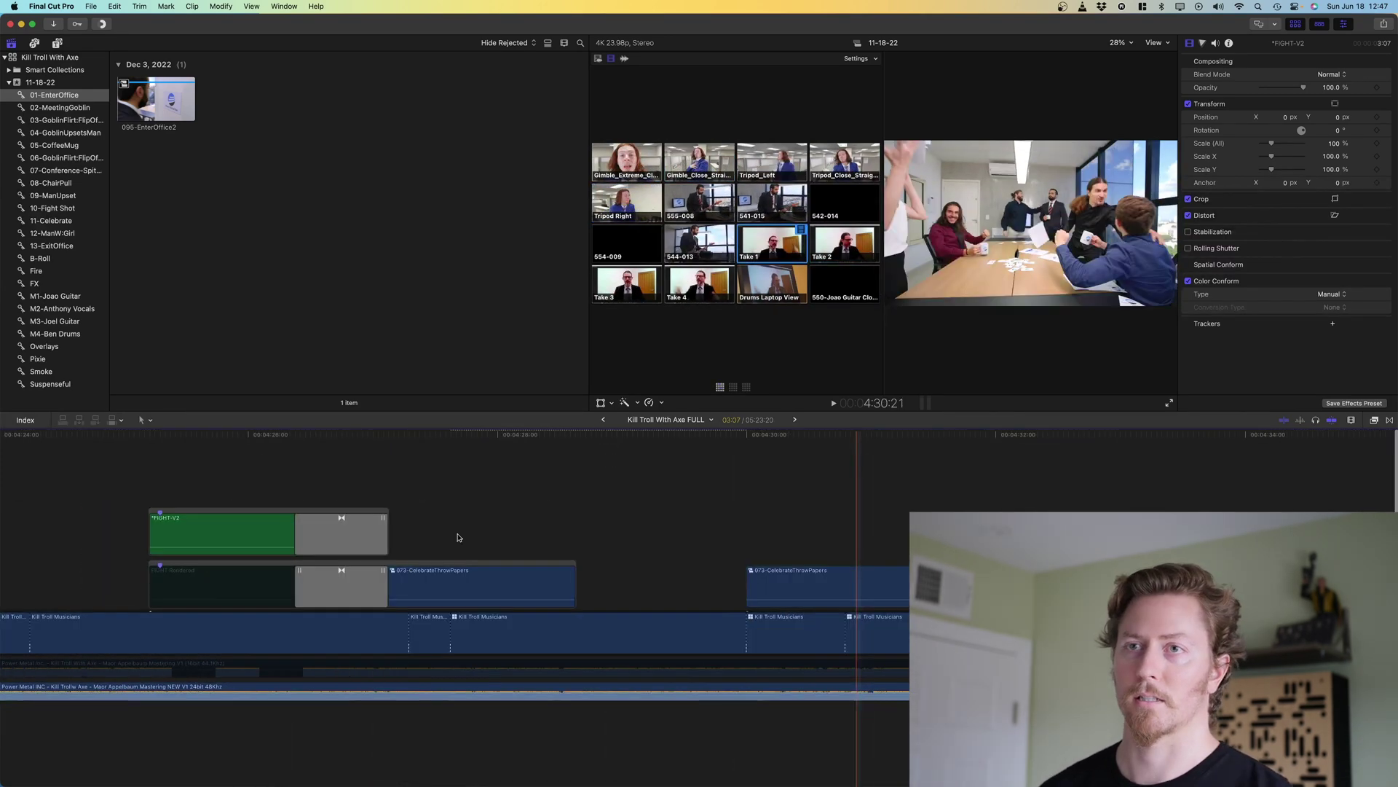
key(shift+super+Right)
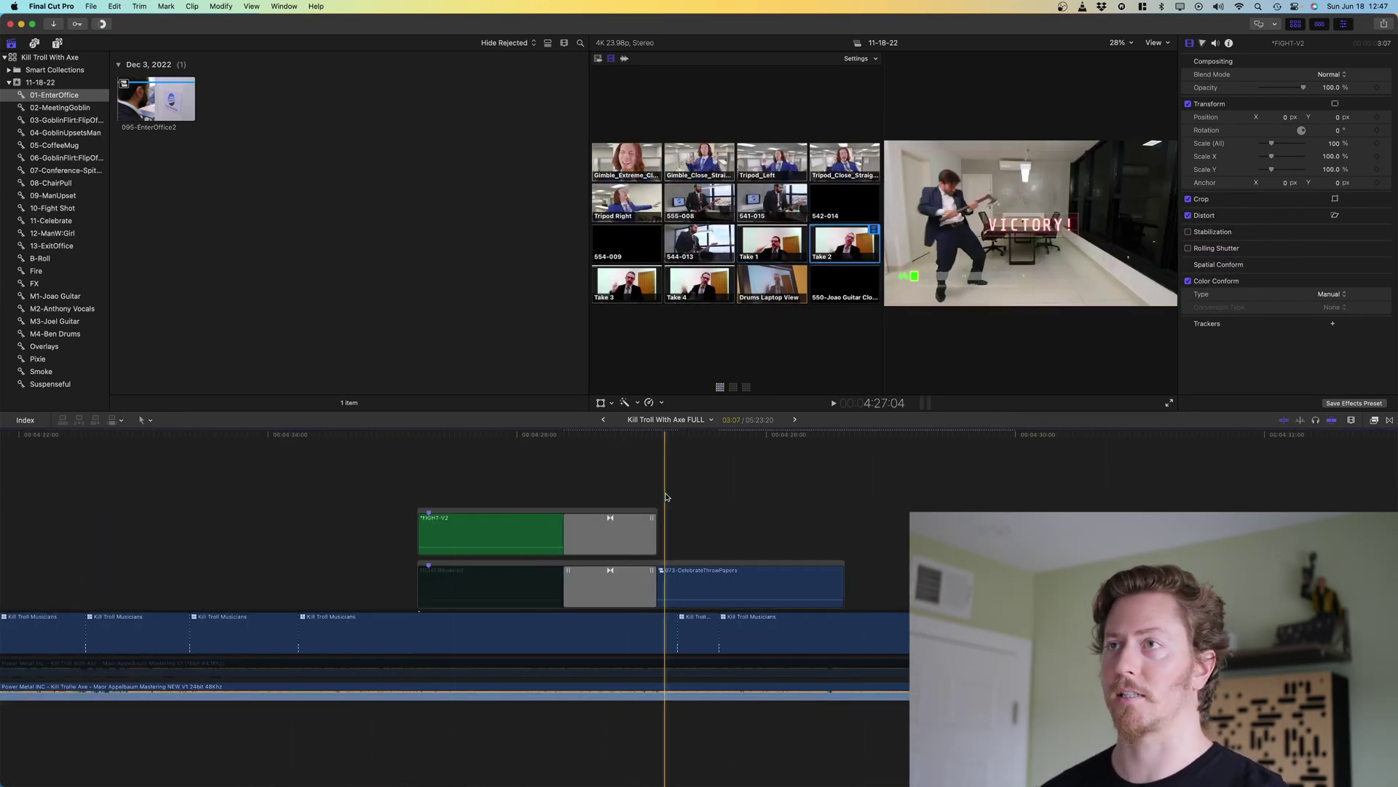
key(space)
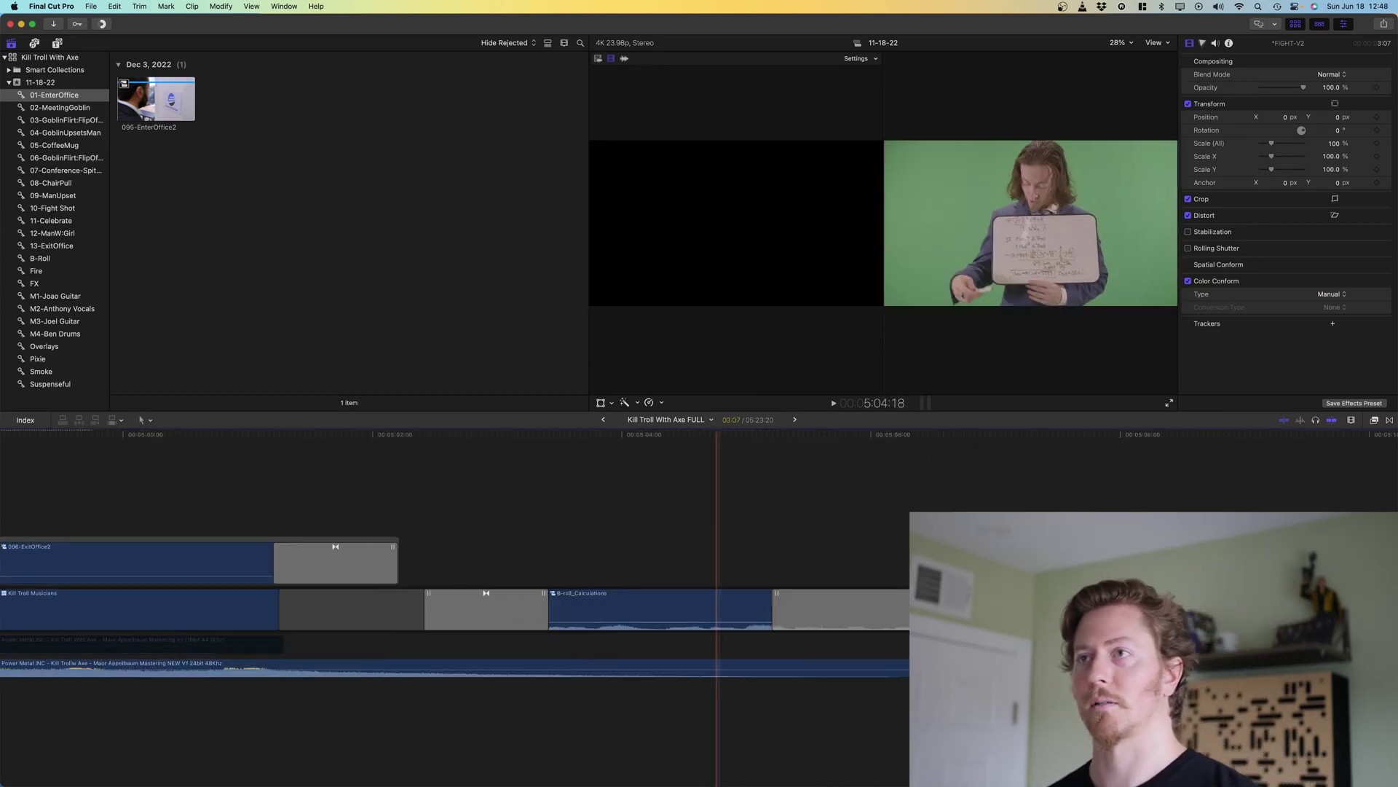
Examine the end of the timeline, with the B-roll_Calculations clip and its gaps around 5:04:18
scroll(718, 615, right, 3)
key(super+minus)
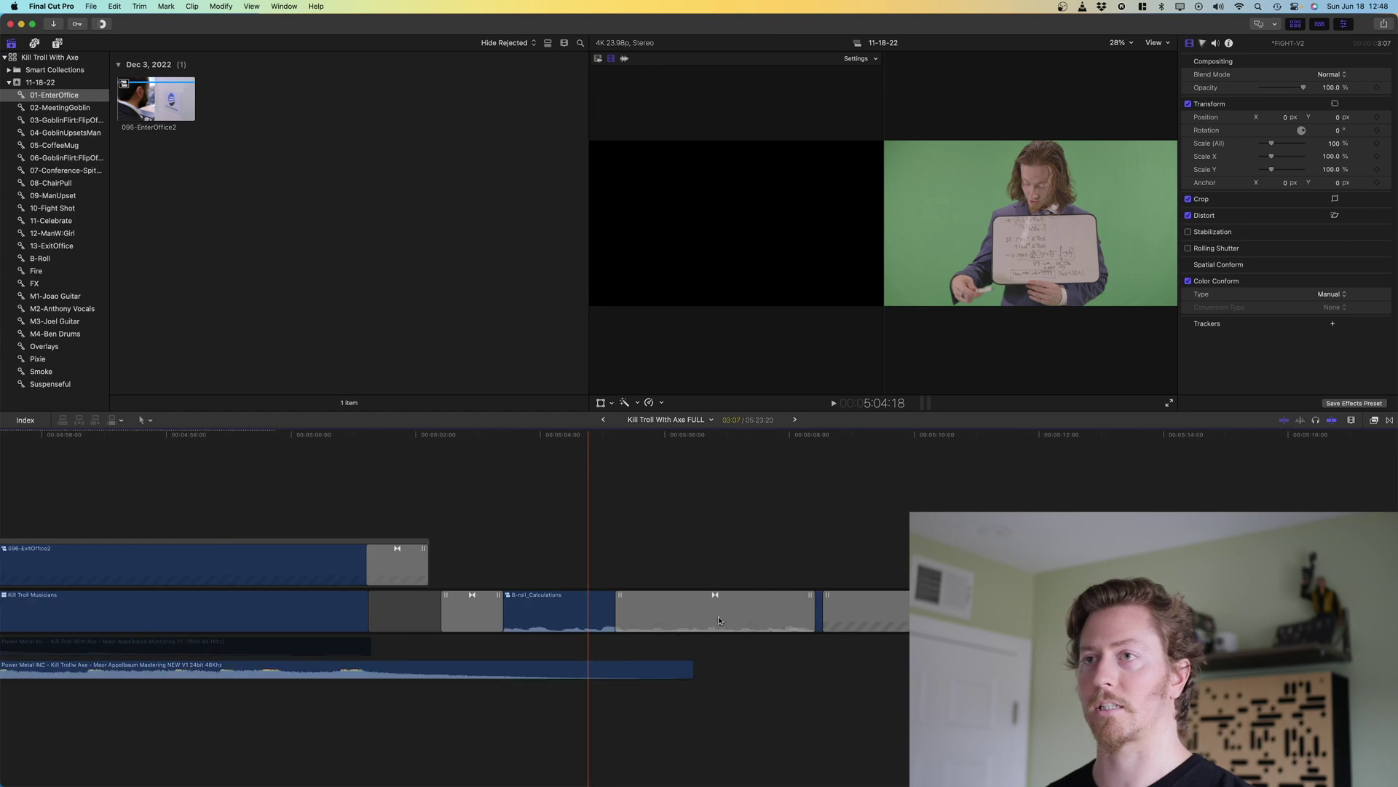
key(super+minus)
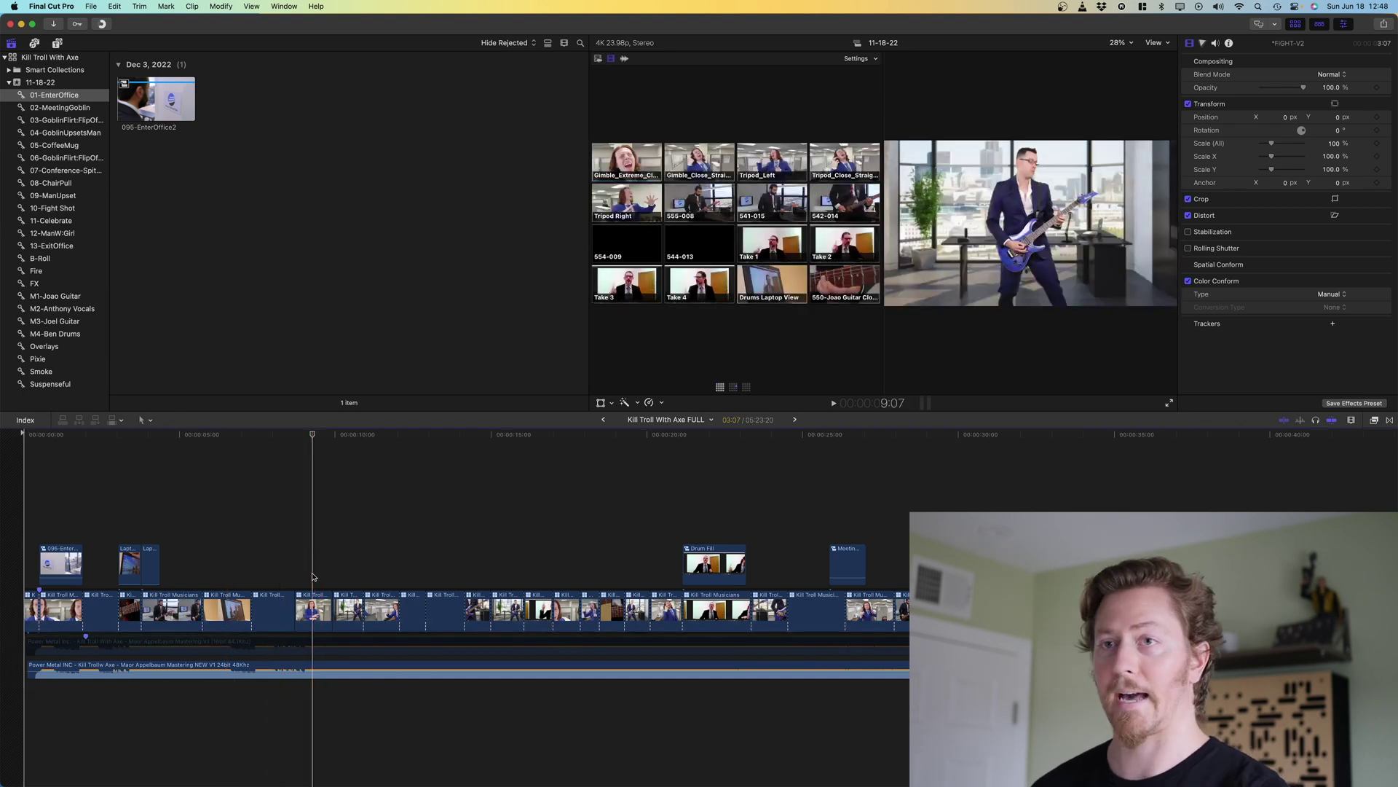
Select the Kill Troll Musicians guitarist clips and play the one at 1:08 to examine its position and scale keyframes
click(322, 612)
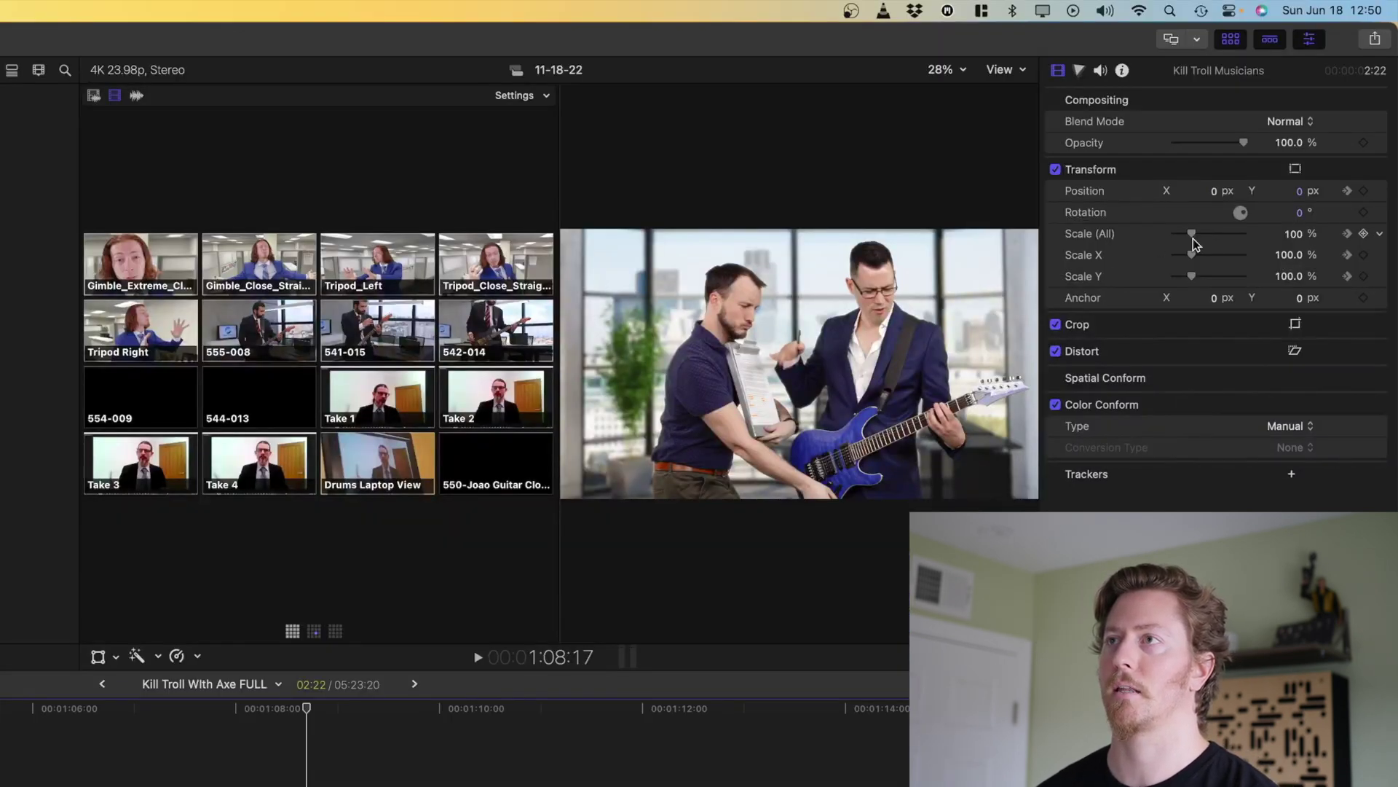
key(space)
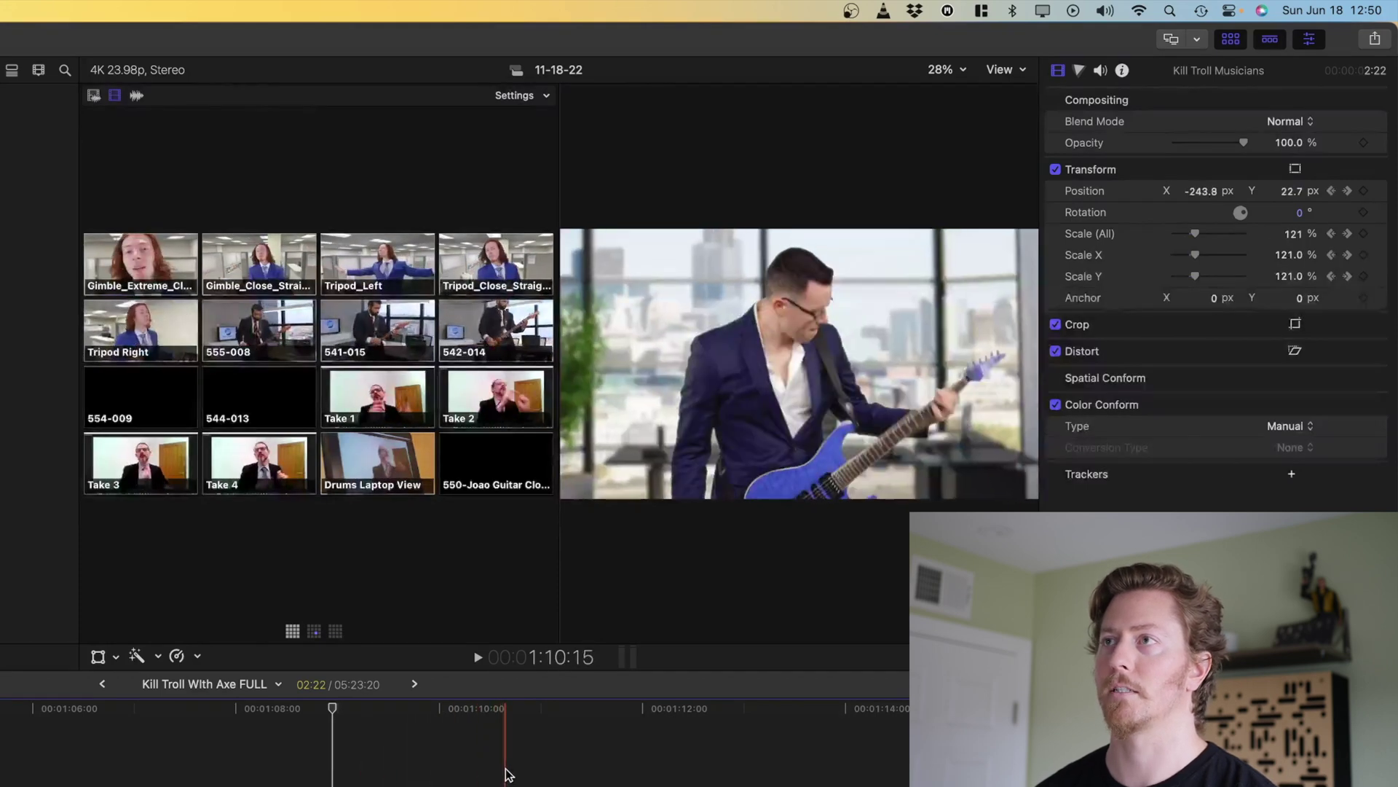
click(573, 764)
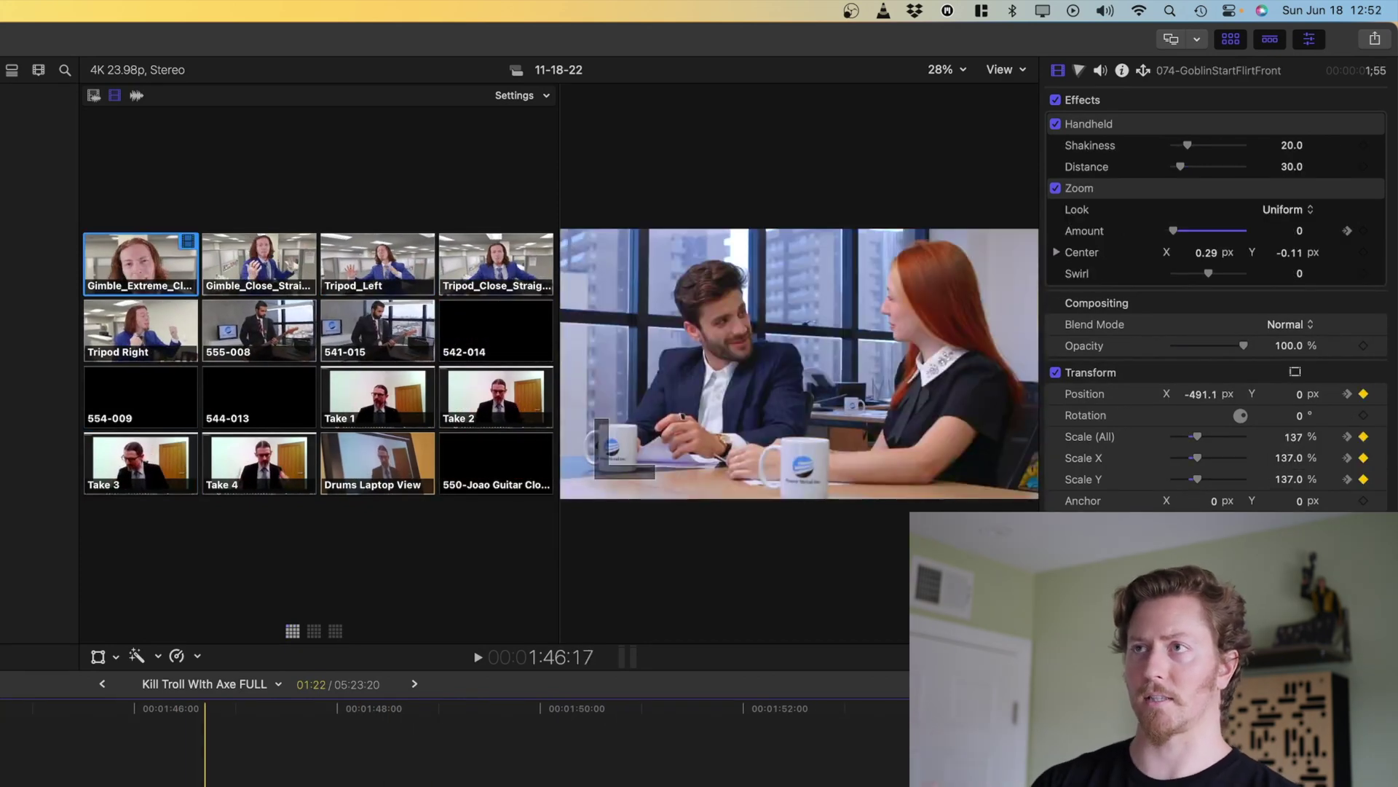
Step frame by frame through the 074-GoblinStartFlirtFront clip and following shots from 1:47:06 past 1:50:16 to examine the keyframed zoom and camera movement
key(space)
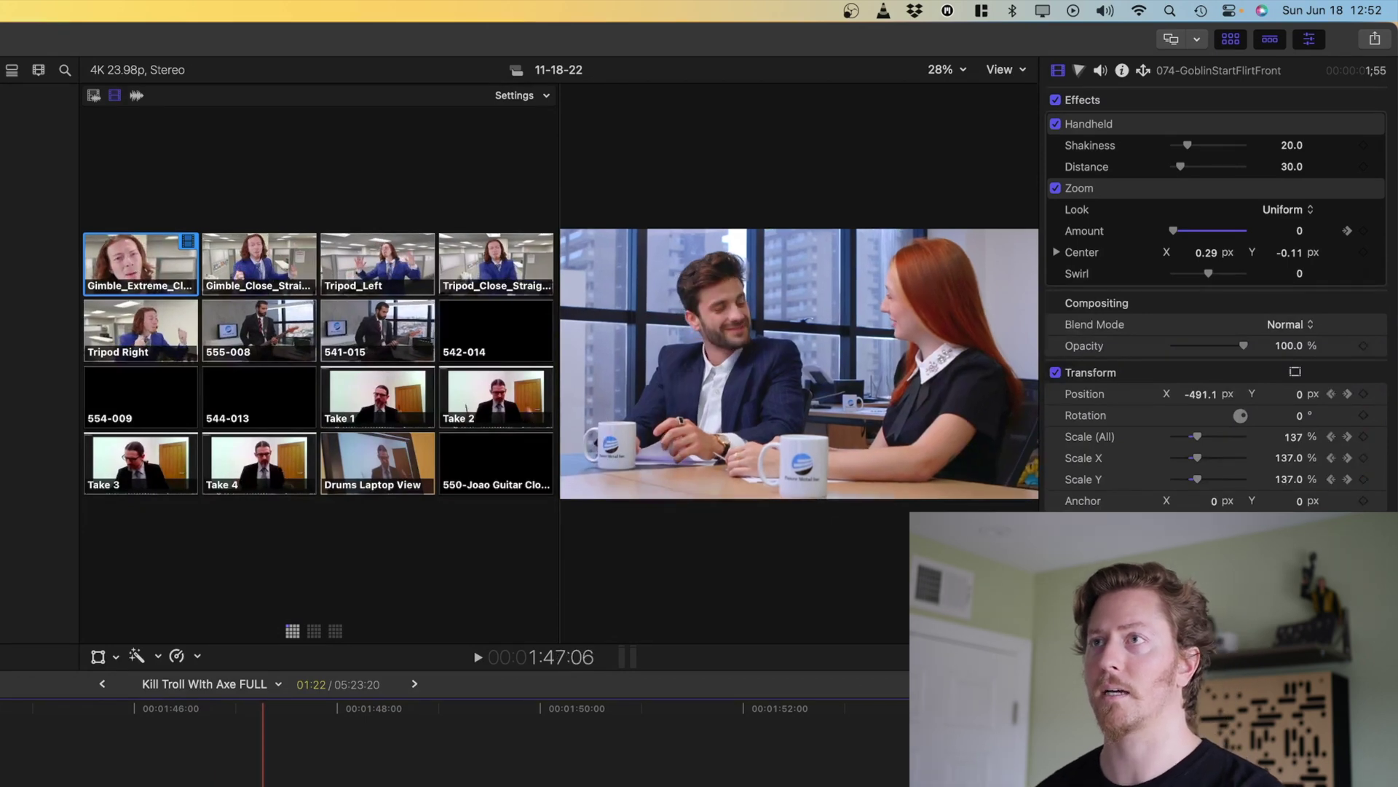
key(Right)
key(Right)
key(Right)
key(Right)
key(Right)
key(Right)
key(Right)
key(Right)
key(Right)
key(Right)
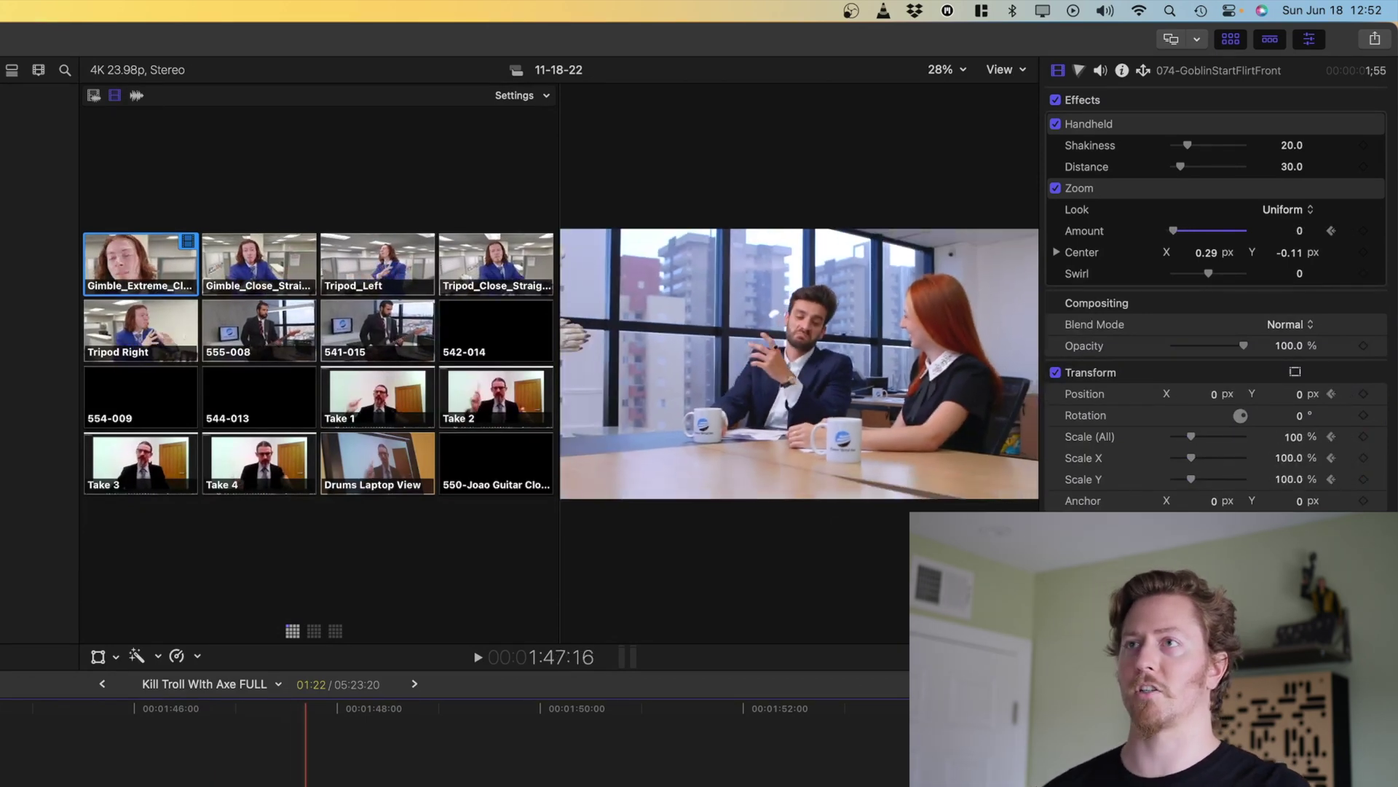
key(Right)
key(Right)
key(Right)
key(Right)
key(Right)
key(Right)
key(Right)
key(Right)
key(Right)
key(Right)
key(Right)
key(Right)
key(Right)
key(Right)
key(Right)
key(Right)
key(Right)
key(Right)
key(Right)
key(Right)
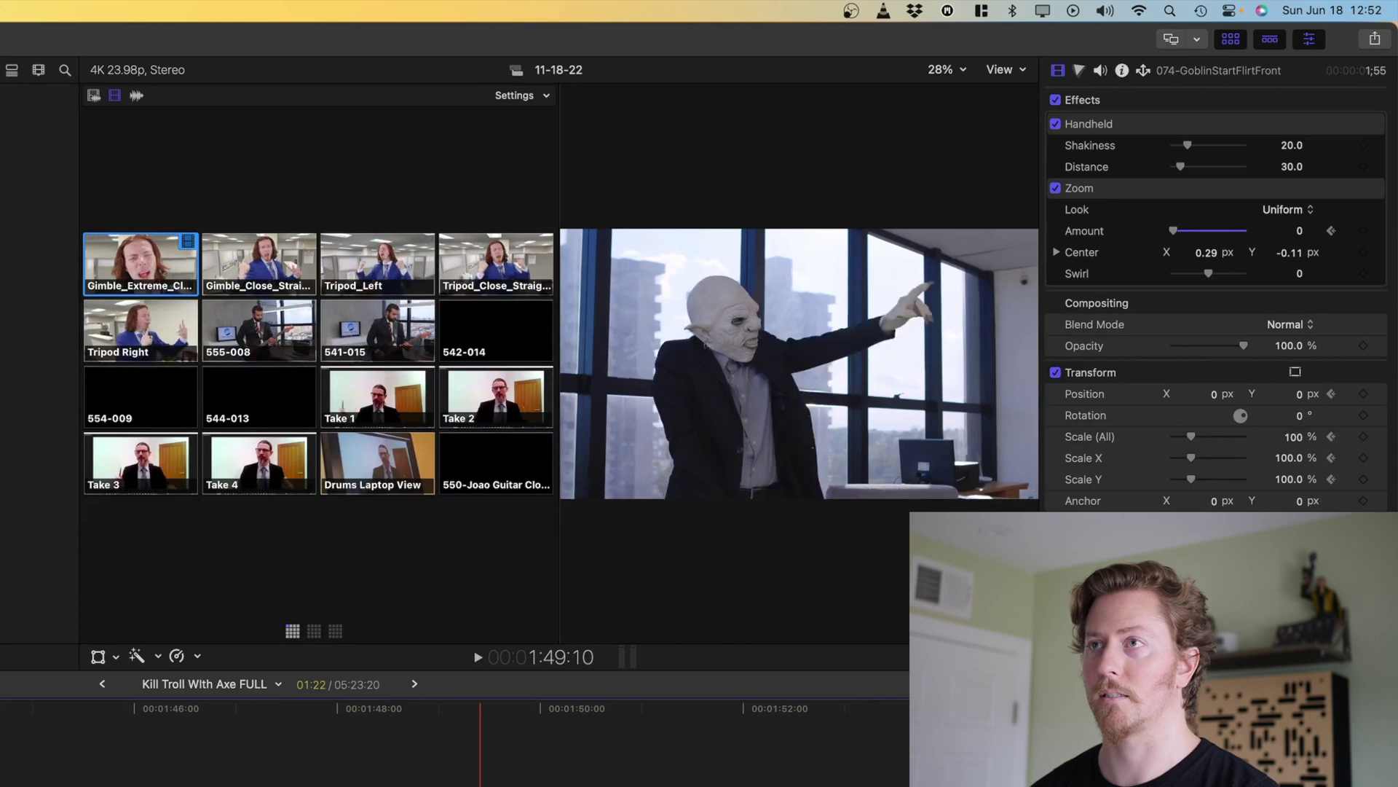
key(Right)
key(Right)
key(Right)
key(Right)
key(Right)
key(Right)
key(Right)
key(Right)
key(Right)
key(Right)
key(Right)
key(Right)
key(Right)
key(Right)
key(Right)
key(Right)
key(Right)
key(Right)
key(Right)
key(Right)
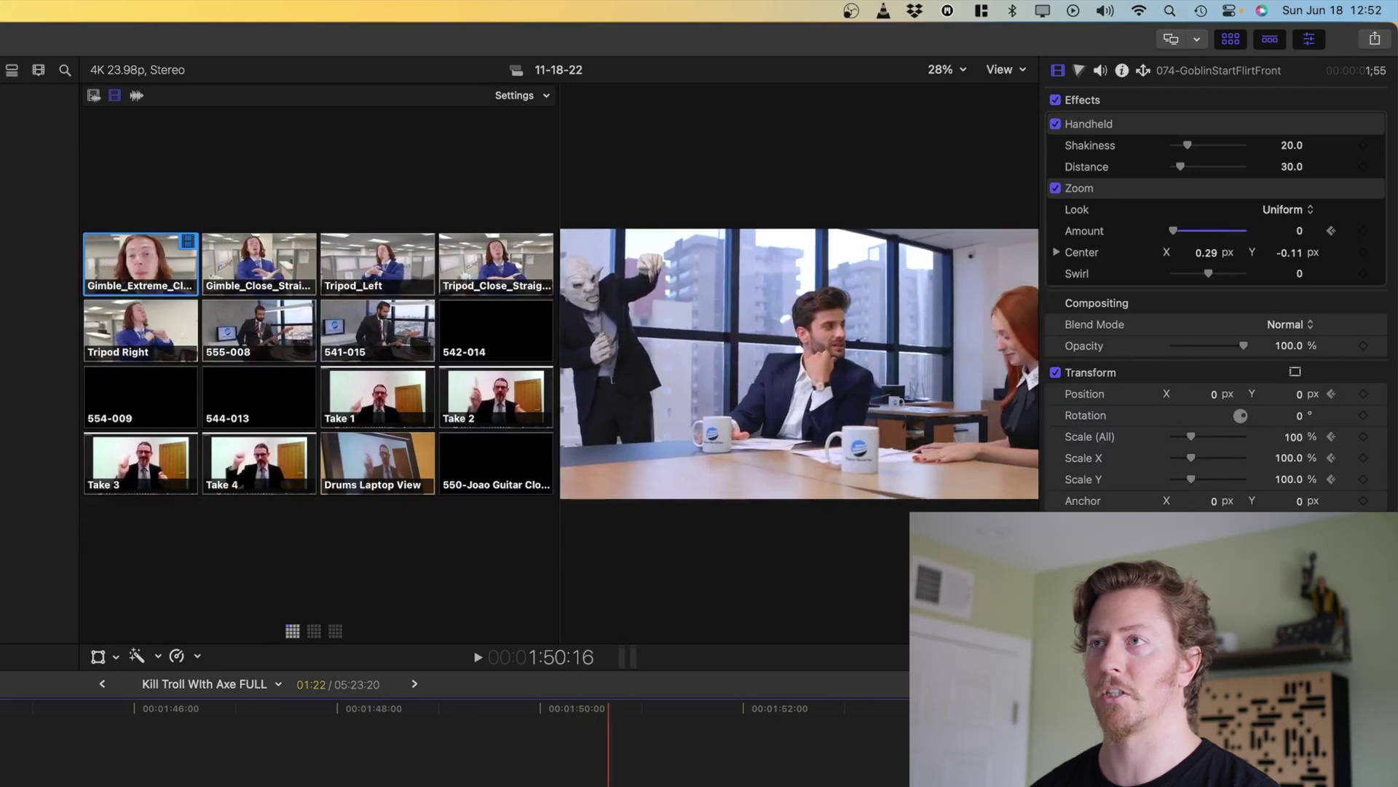
key(Right)
key(Right)
key(Right)
key(Right)
key(Right)
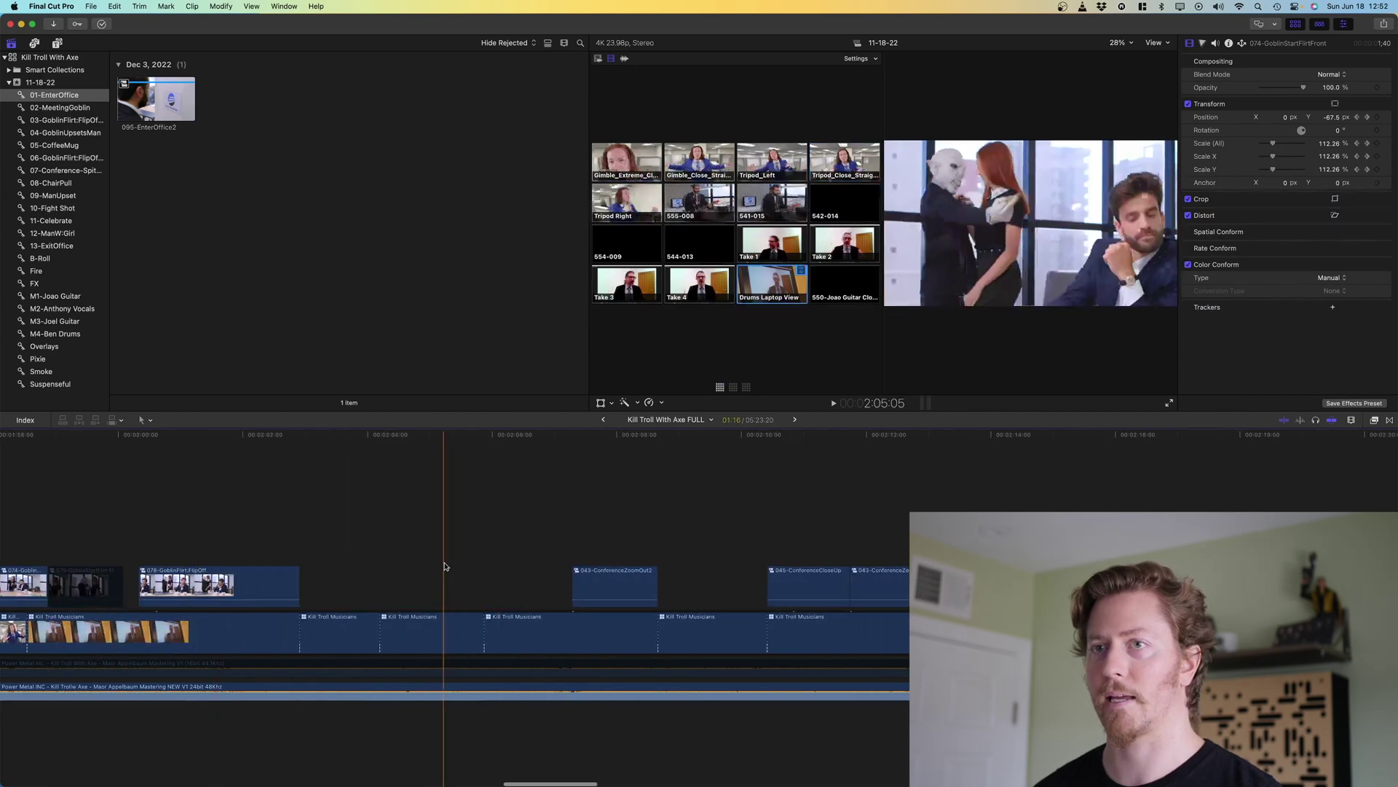
Play the Kill Troll Musicians singer clip at 2:04:05 to examine its scale keyframes, and review the following shots up to 2:35:22
click(399, 630)
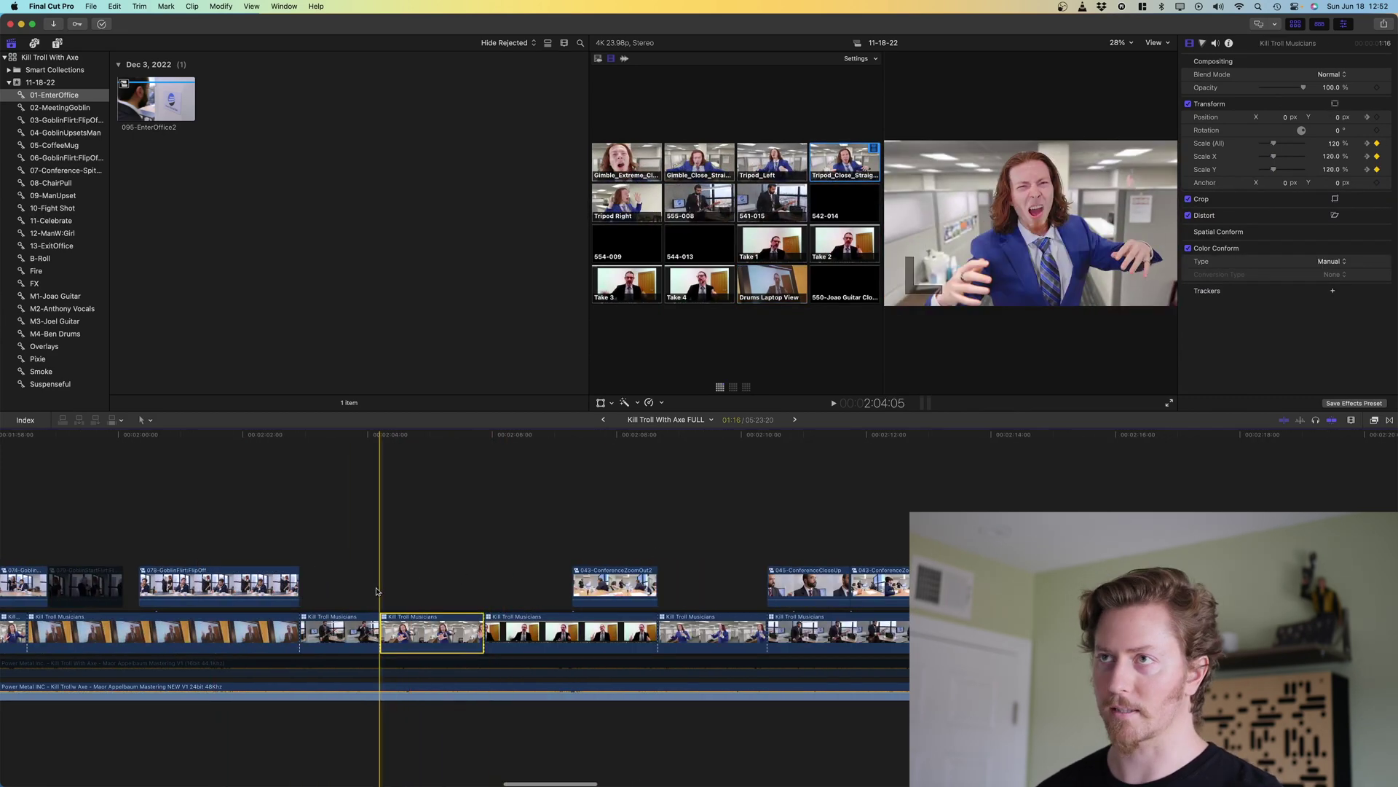
key(space)
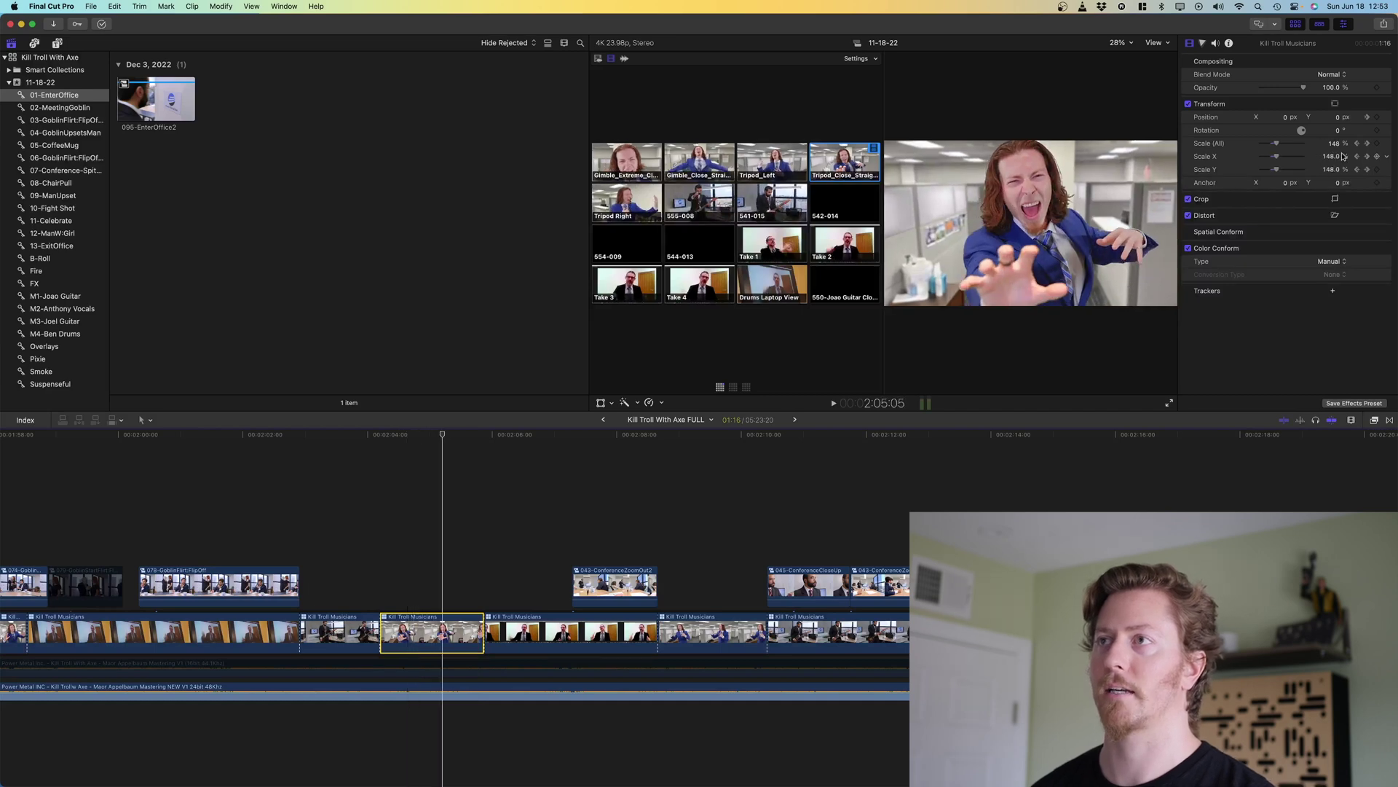
scroll(879, 542, right, 5)
scroll(880, 542, right, 10)
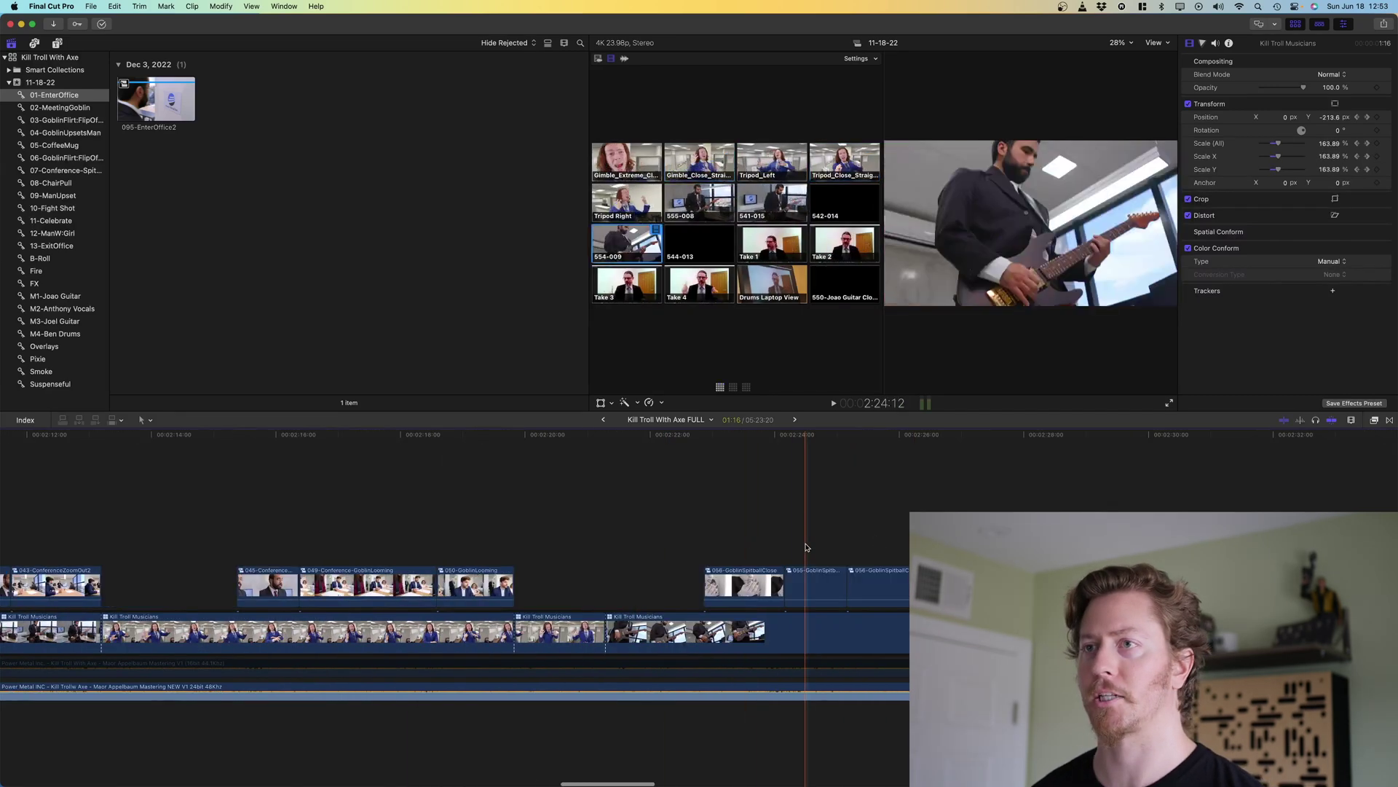
scroll(792, 552, right, 6)
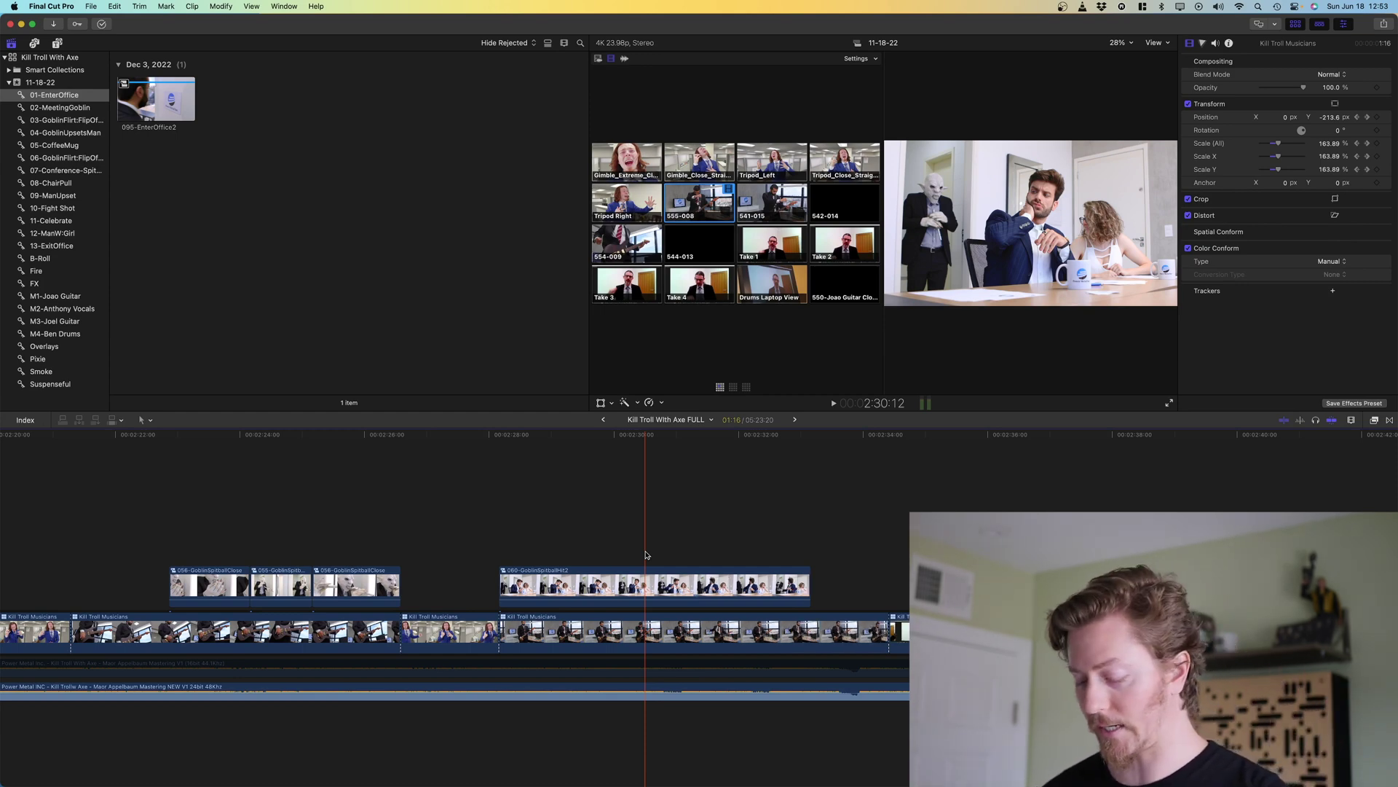
scroll(646, 554, right, 10)
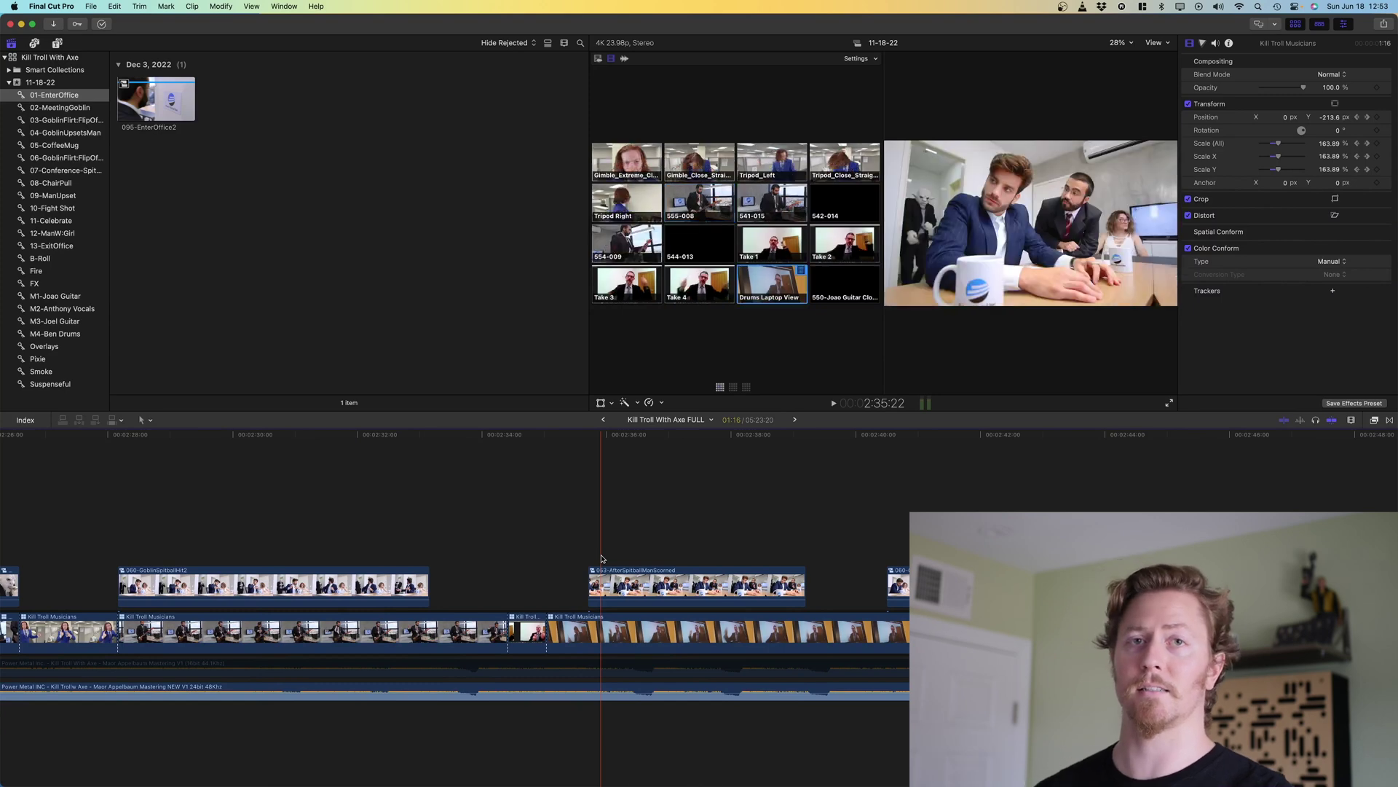
Inspect the retime speeds of the after-spitball clip at 2:35, the 060 goblin spitball hit clip and the 050-GoblinLooming clip
click(625, 586)
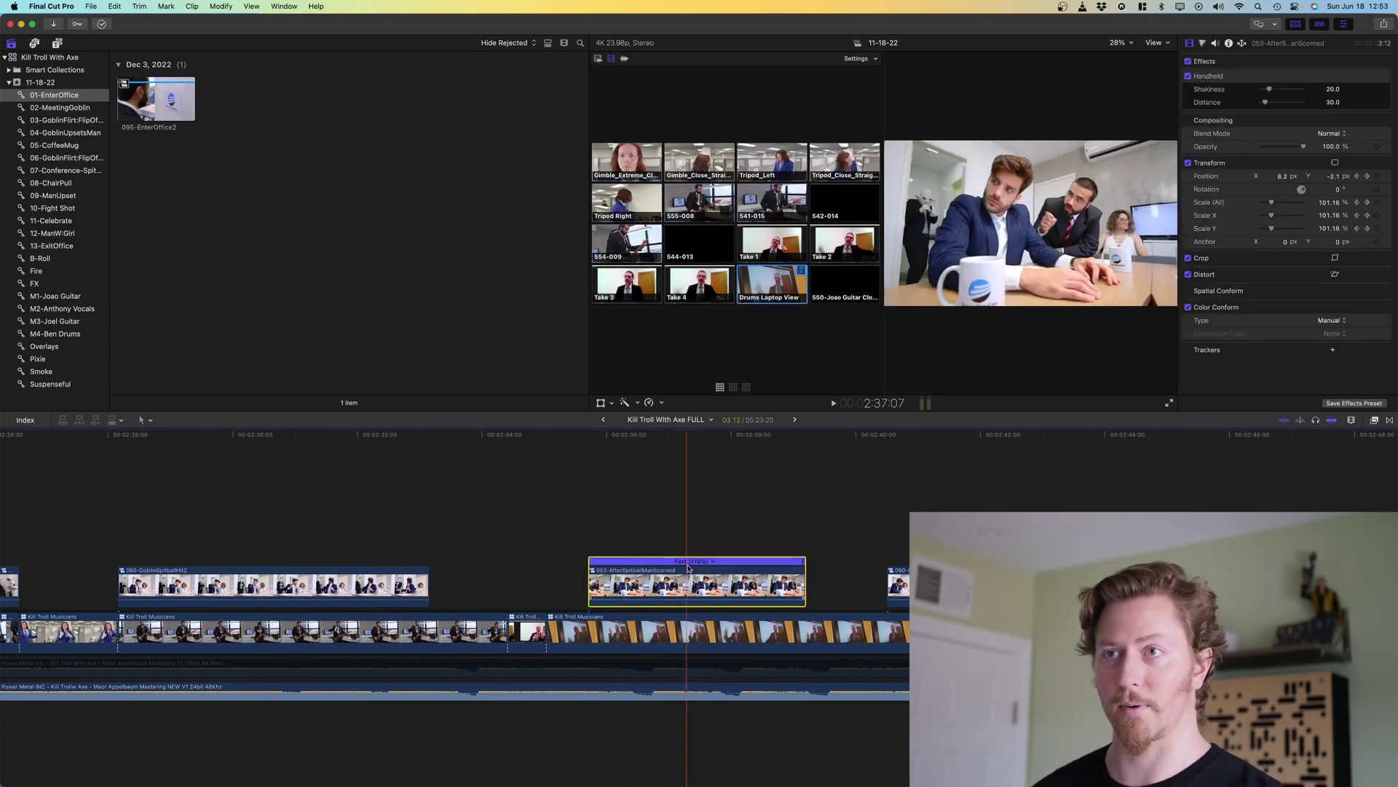
click(344, 586)
scroll(420, 576, left, 15)
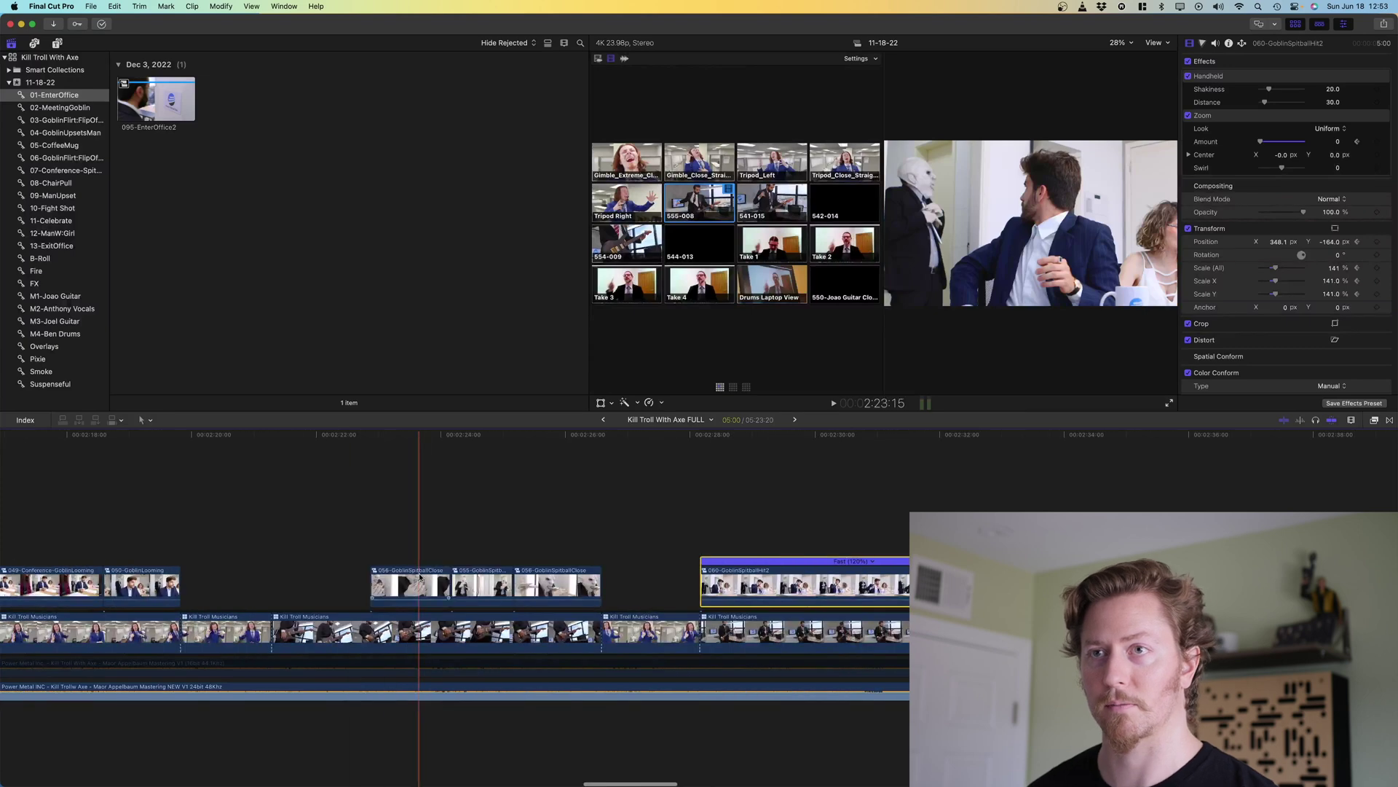
click(120, 586)
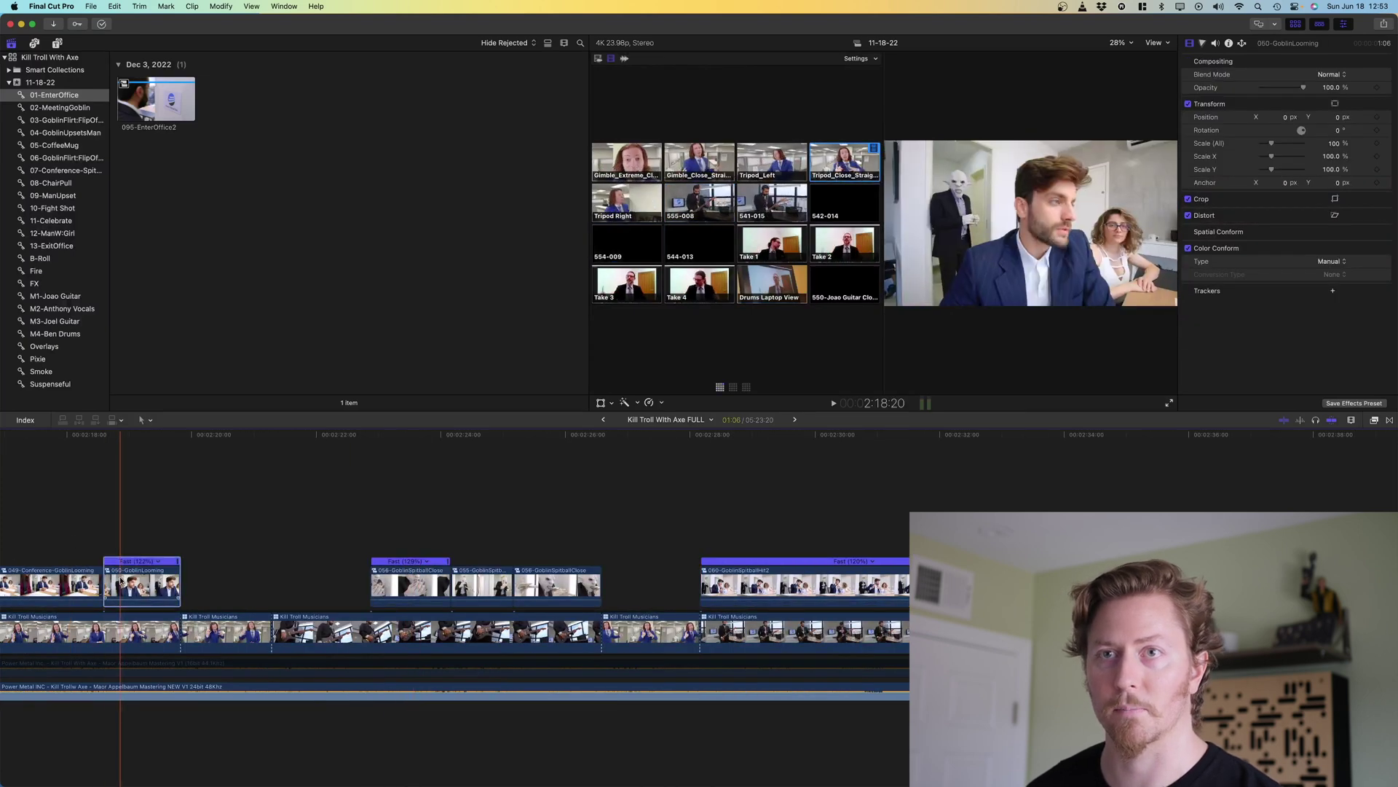
Inspect the retime speeds of the conference close-up at 2:11, the GoblinFlirt:FlipOff clip at 2:01 and the goblin flirt clip near 1:54
scroll(216, 580, left, 15)
click(216, 580)
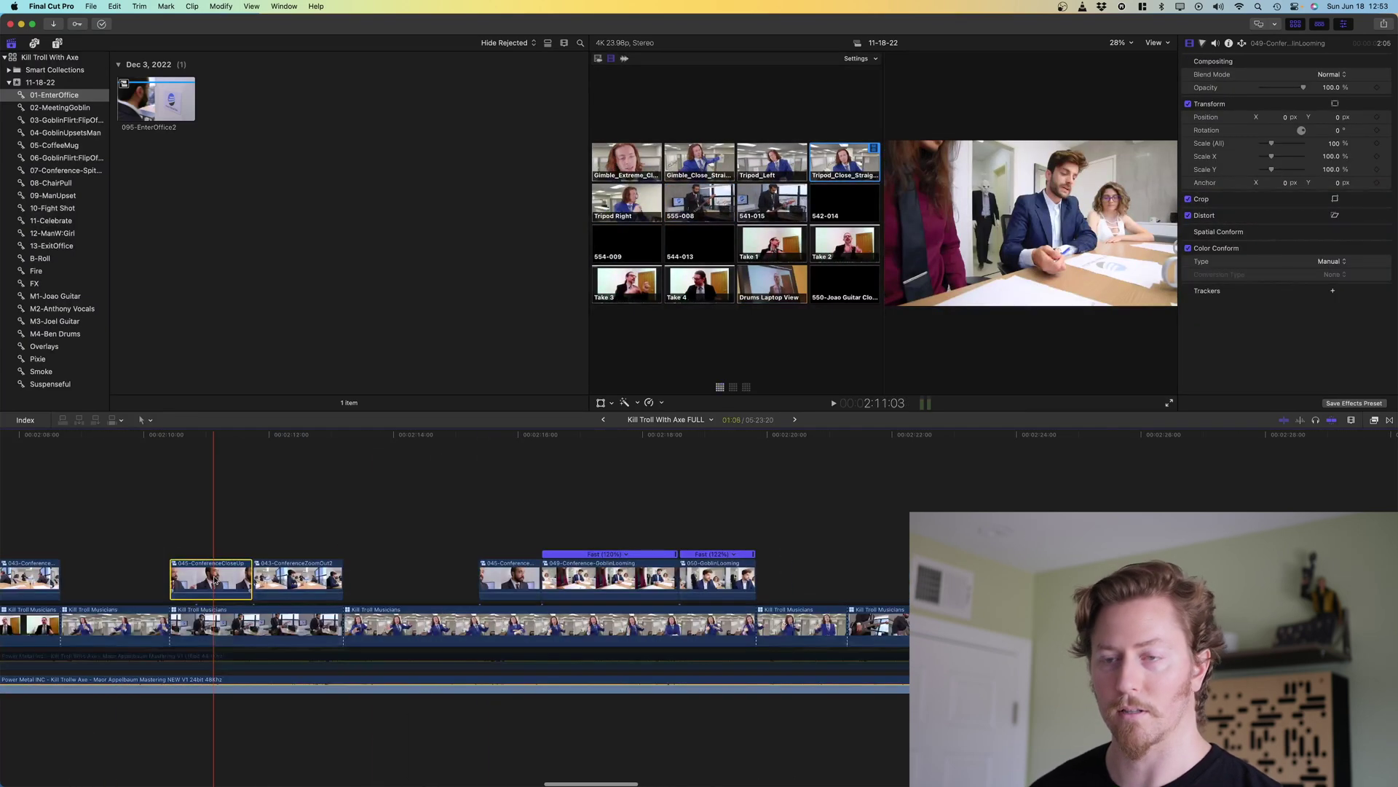
scroll(273, 580, left, 7)
click(188, 575)
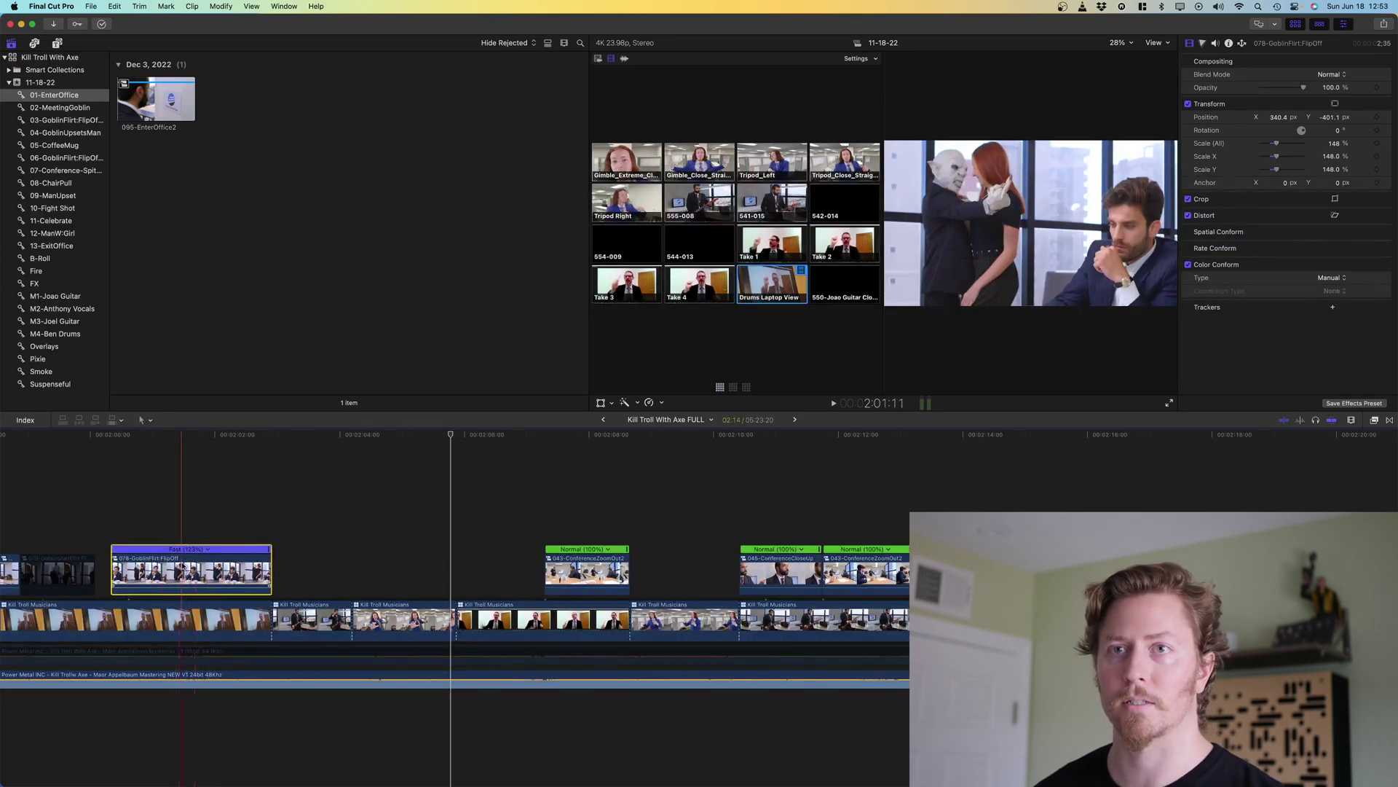
scroll(182, 568, left, 10)
click(218, 579)
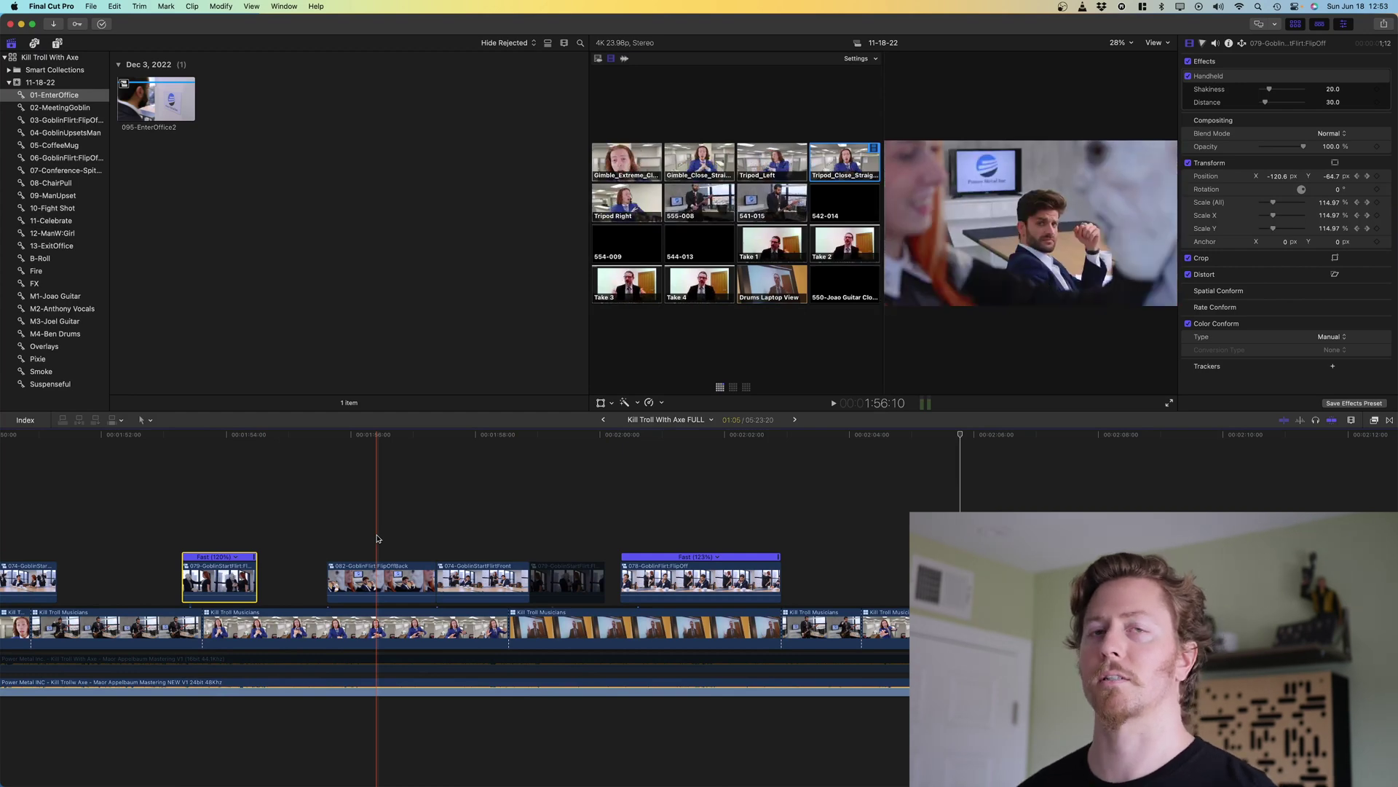
Return past the spitball shots at 2:28 and select the 084-ChairPull clip at 2:49:12 to examine its Handheld effect and Transform keyframes
scroll(377, 539, right, 15)
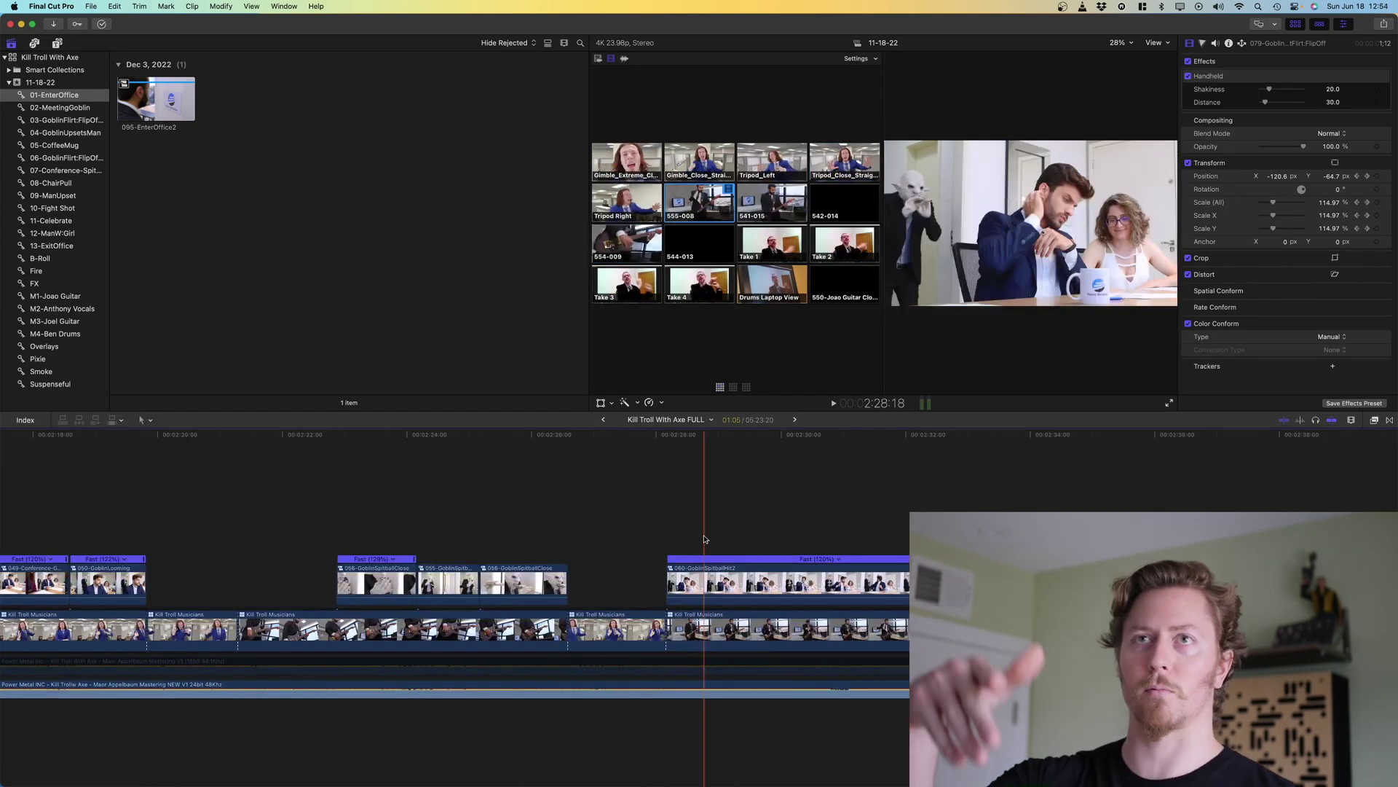
scroll(700, 541, right, 5)
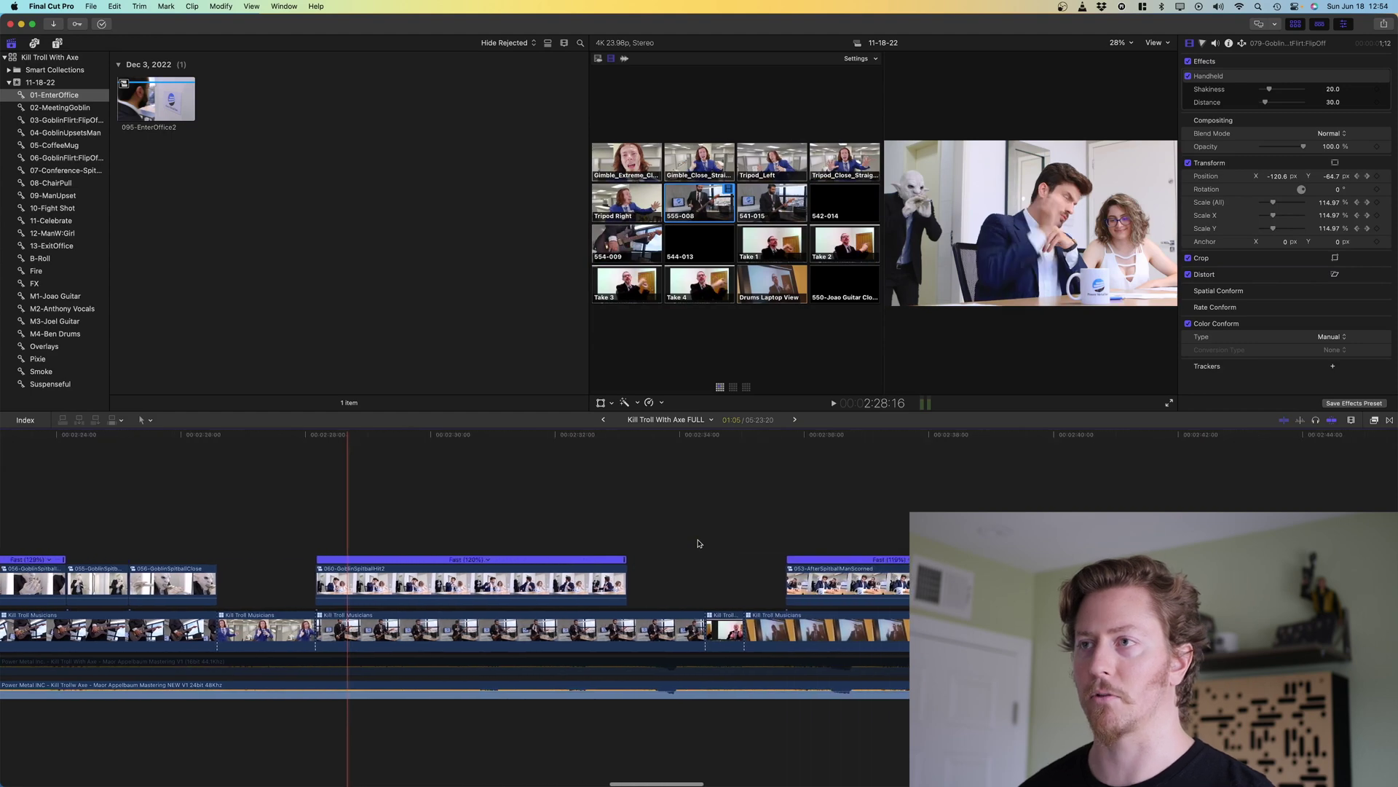
scroll(698, 543, right, 10)
click(614, 568)
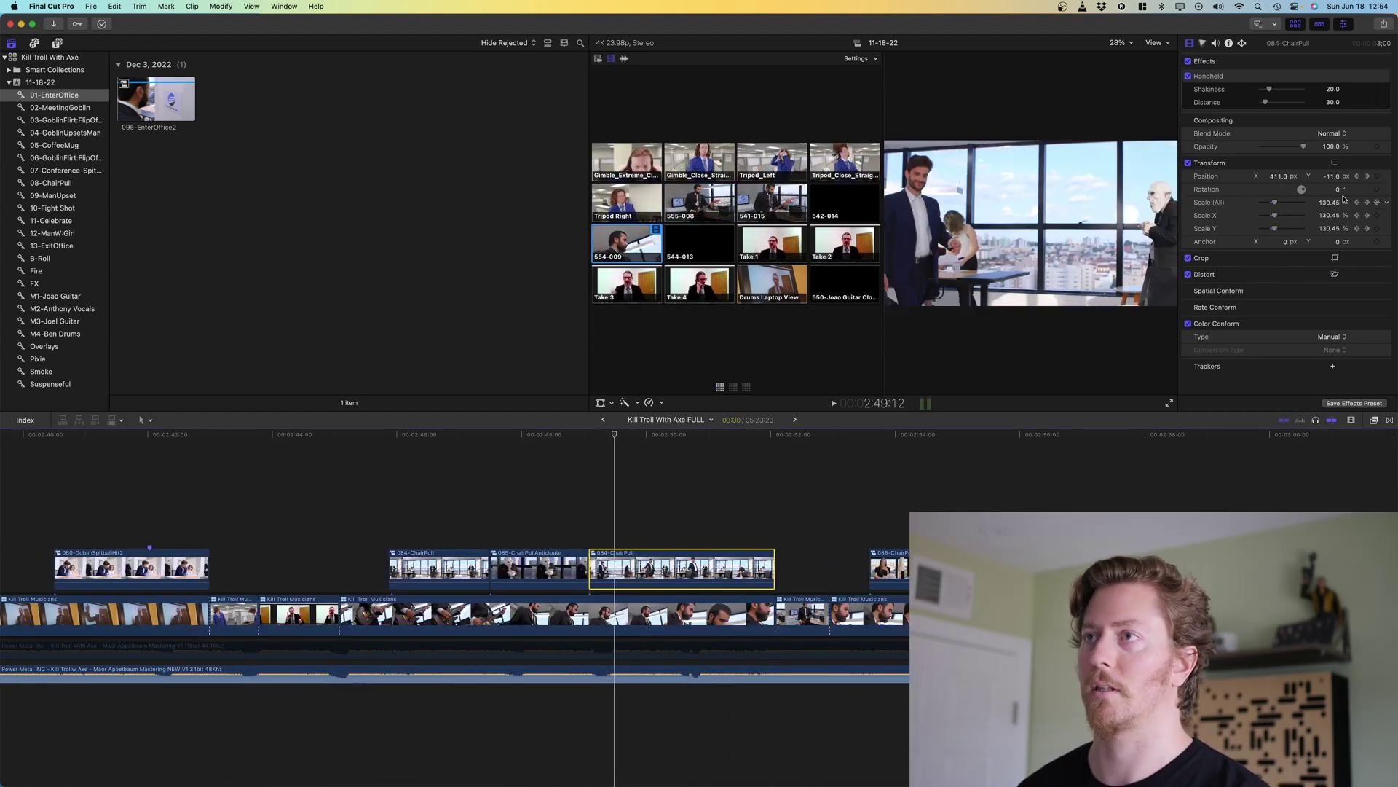
Play on from the 084-ChairPull clip to about 3:00 and look over the following shots and the whole Kill Troll With Axe FULL timeline
key(space)
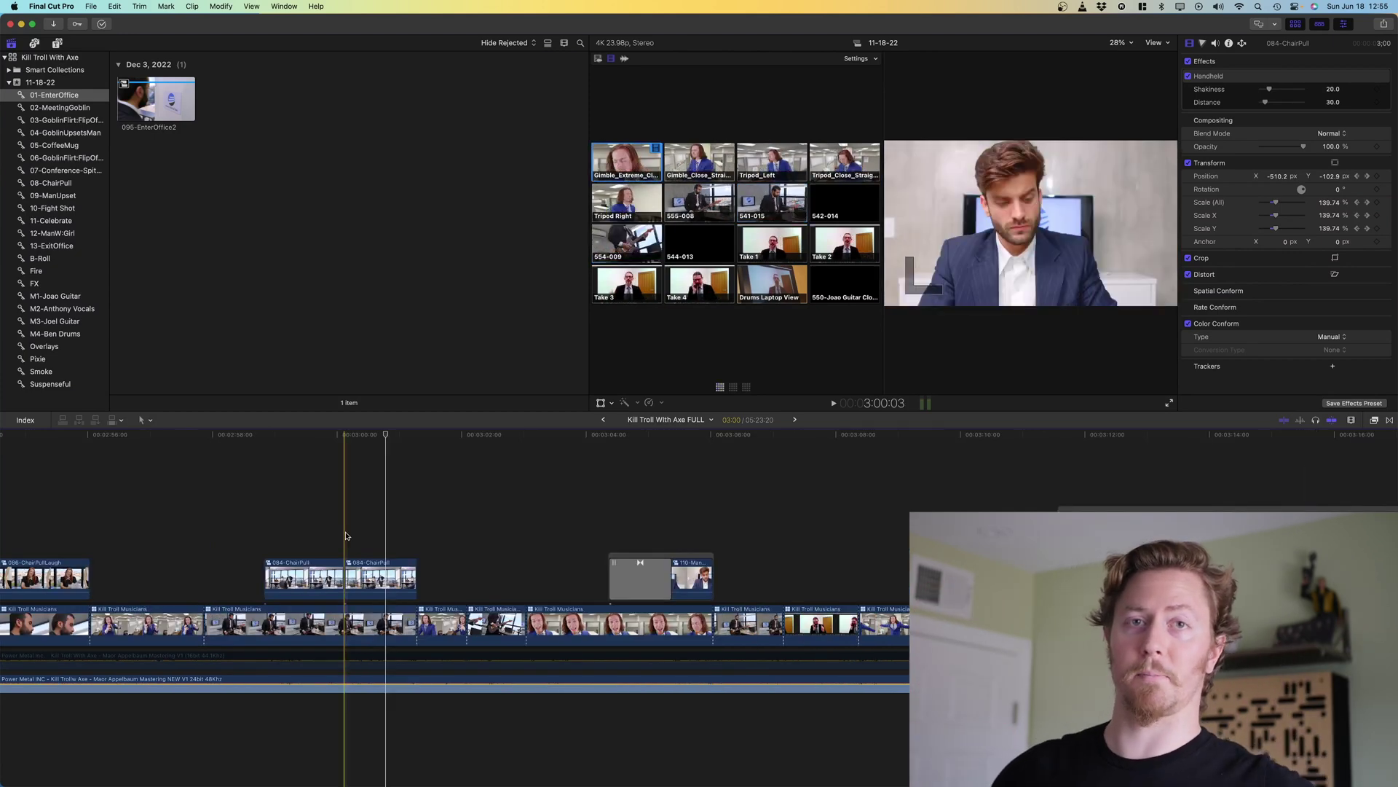
key(7)
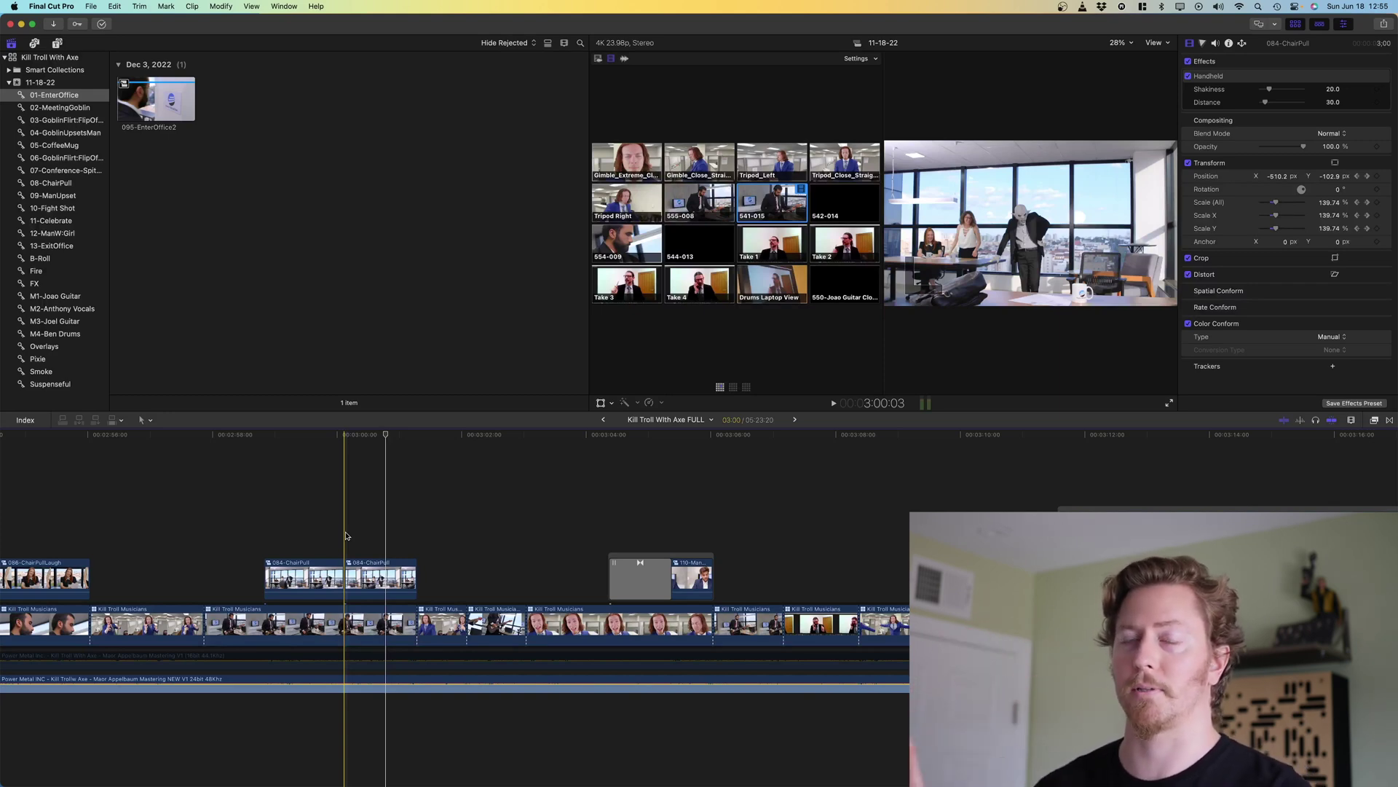
scroll(346, 536, right, 10)
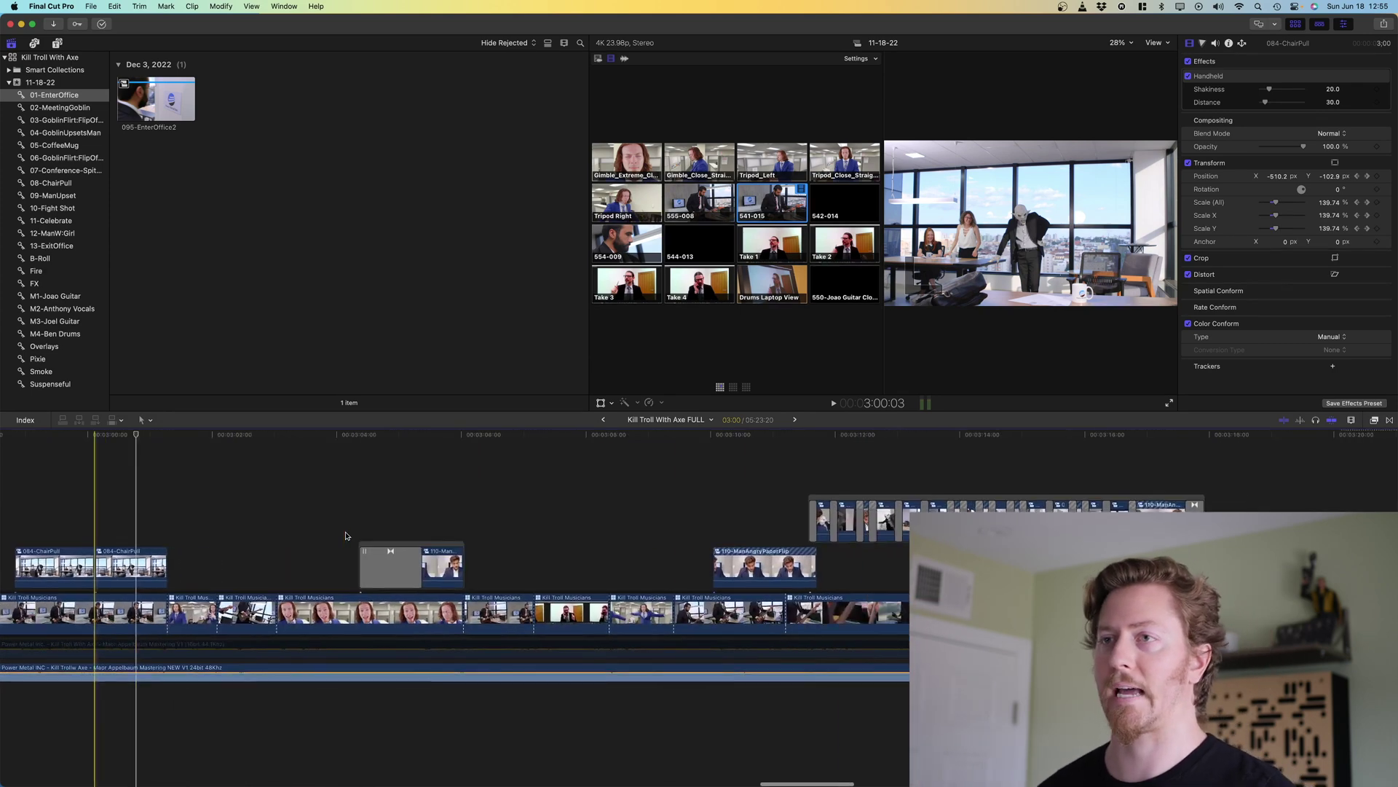
scroll(345, 536, right, 1)
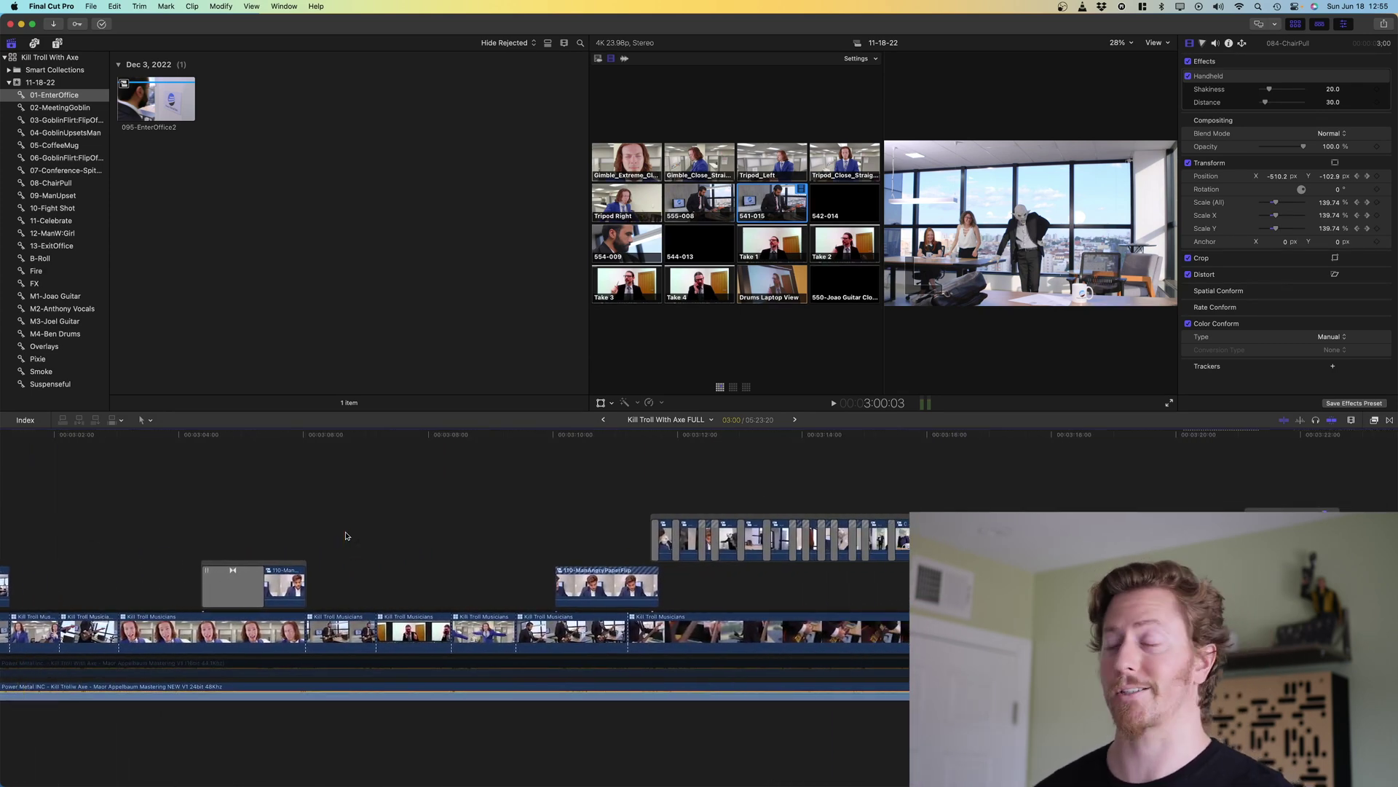
key(shift+z)
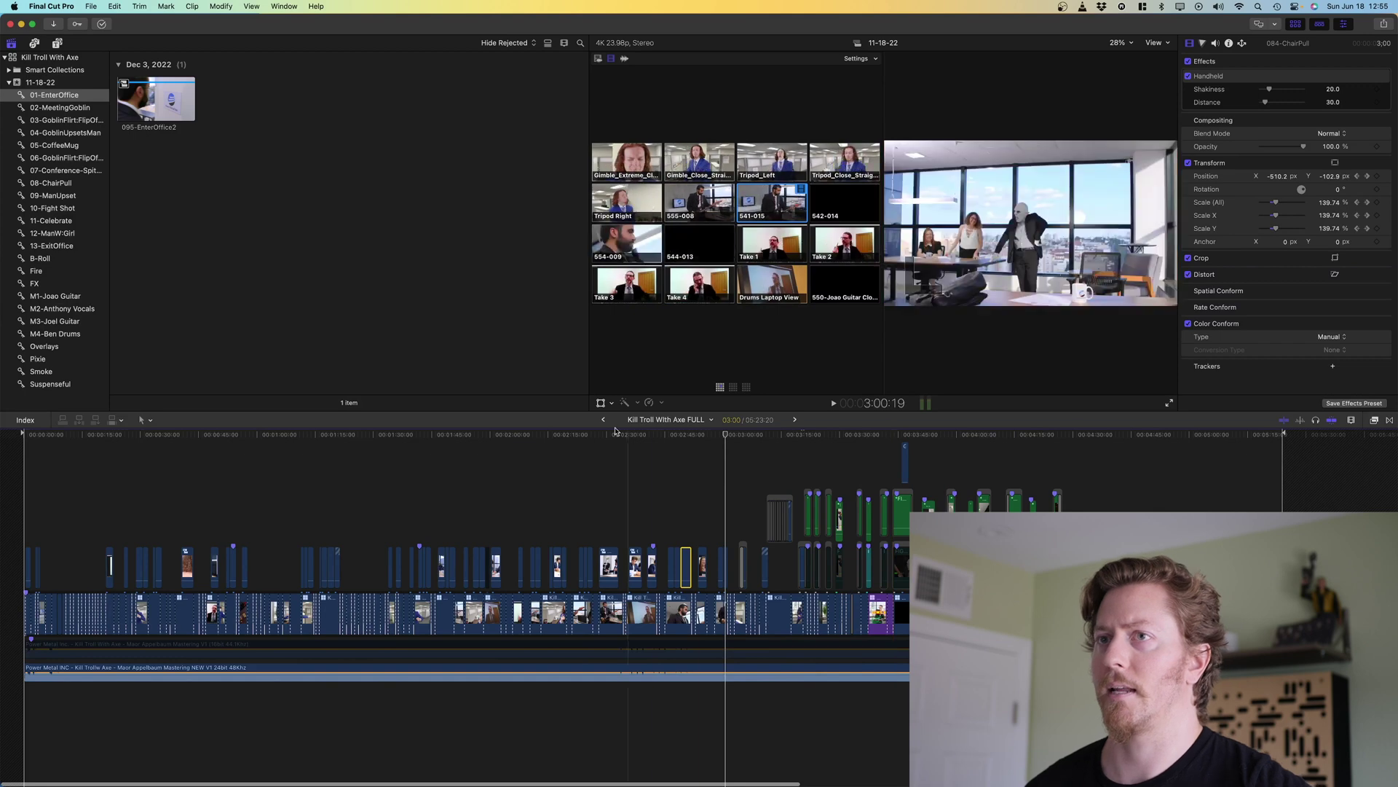
Return to the Kill Troll With Axe project and examine the compound clip's Hue/Saturation Curves 1 and Color Wheels 1 corrections
click(603, 420)
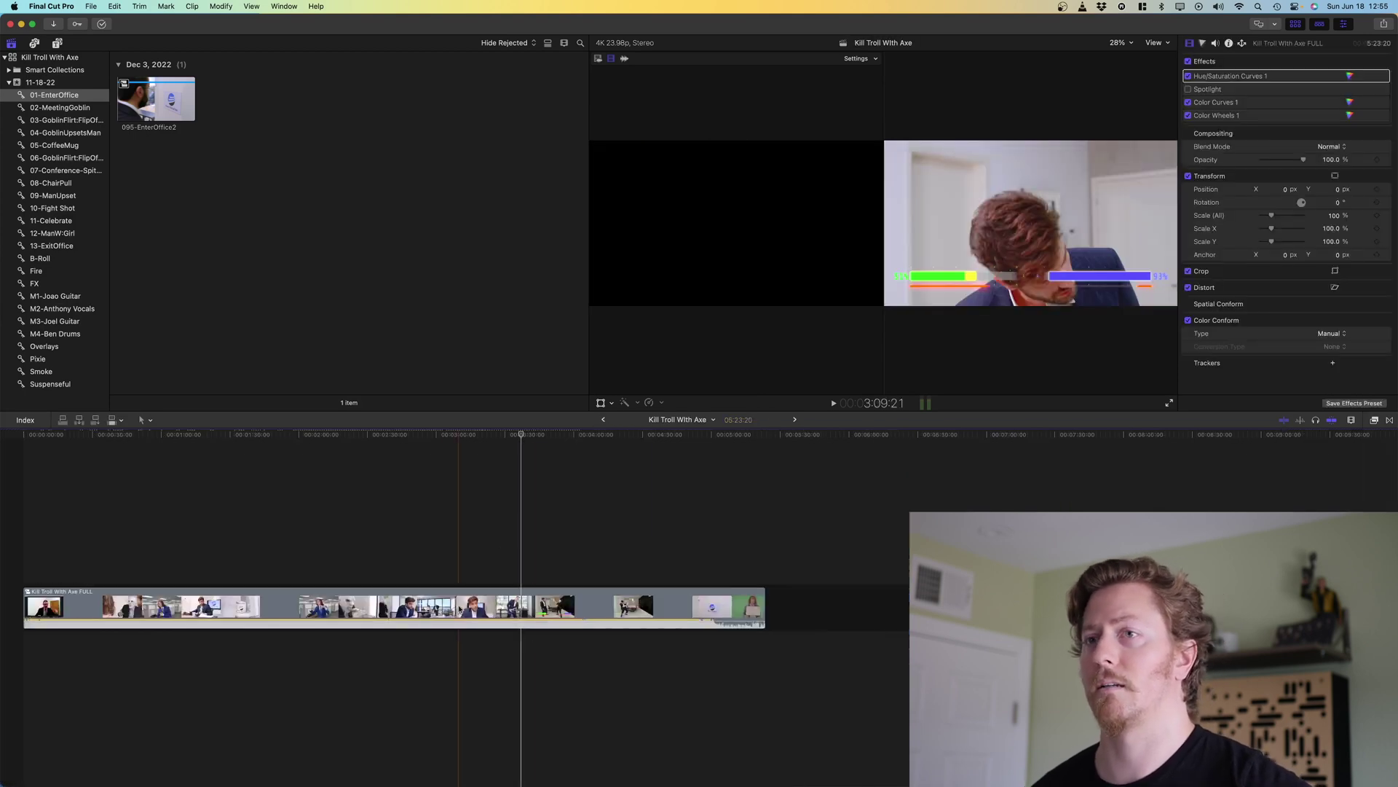
click(418, 609)
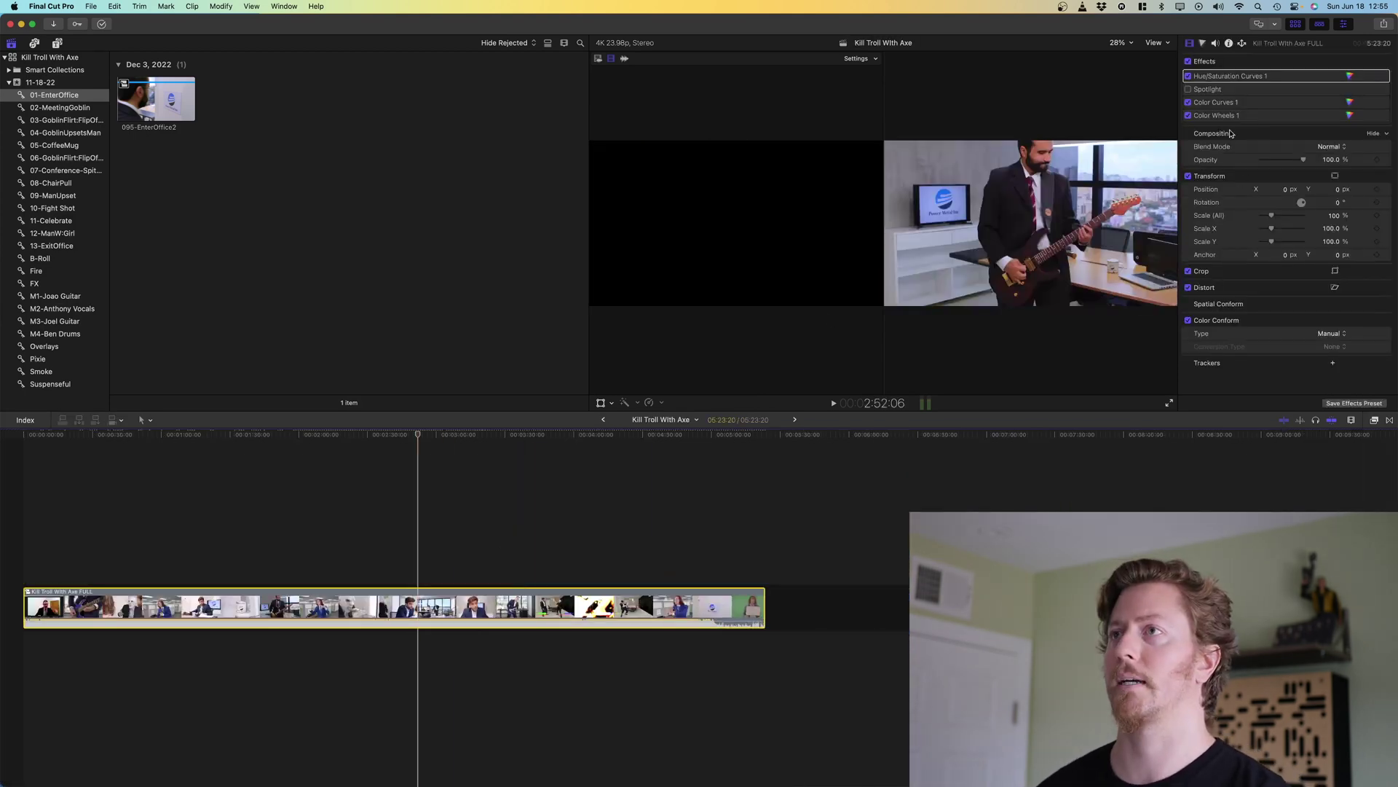
double_click(1232, 79)
scroll(1238, 175, down, 5)
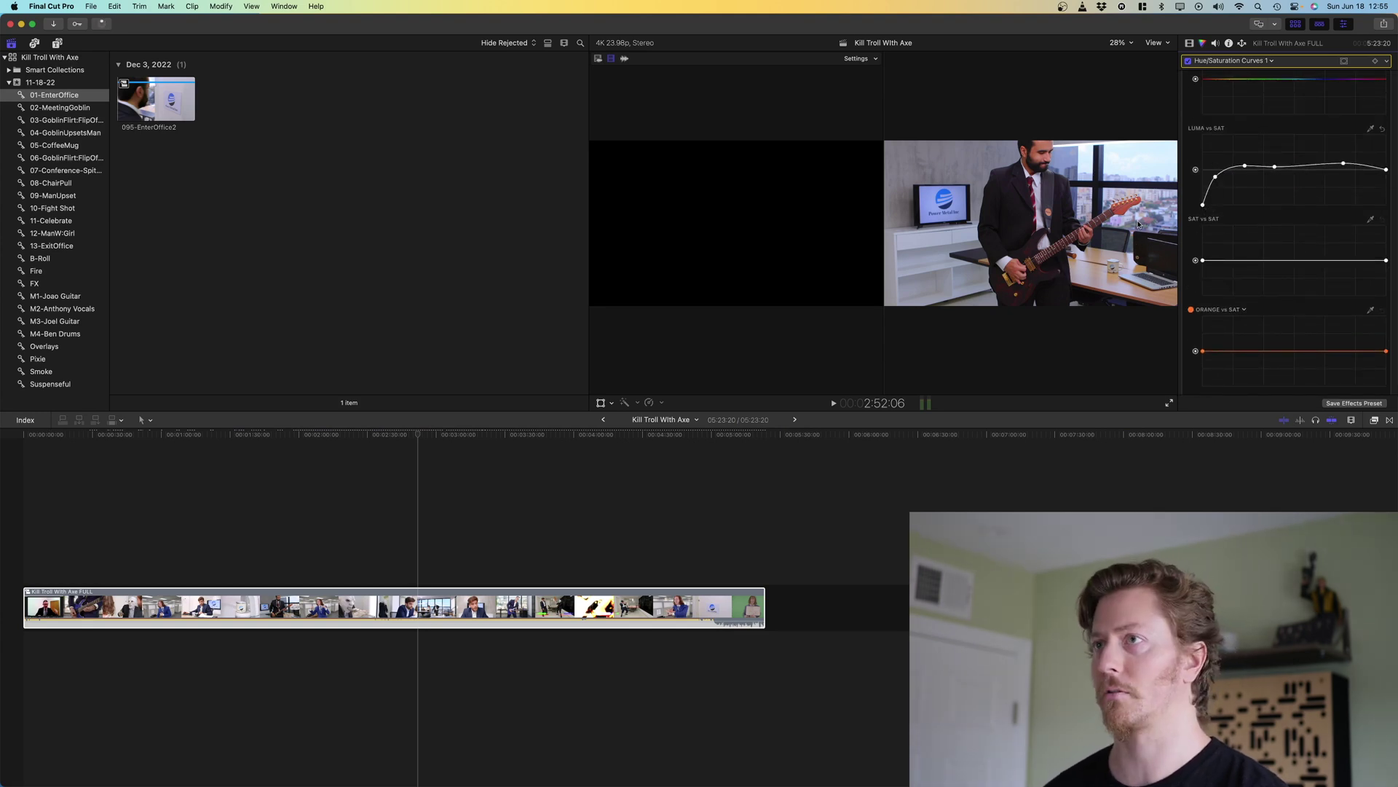
key(super+6)
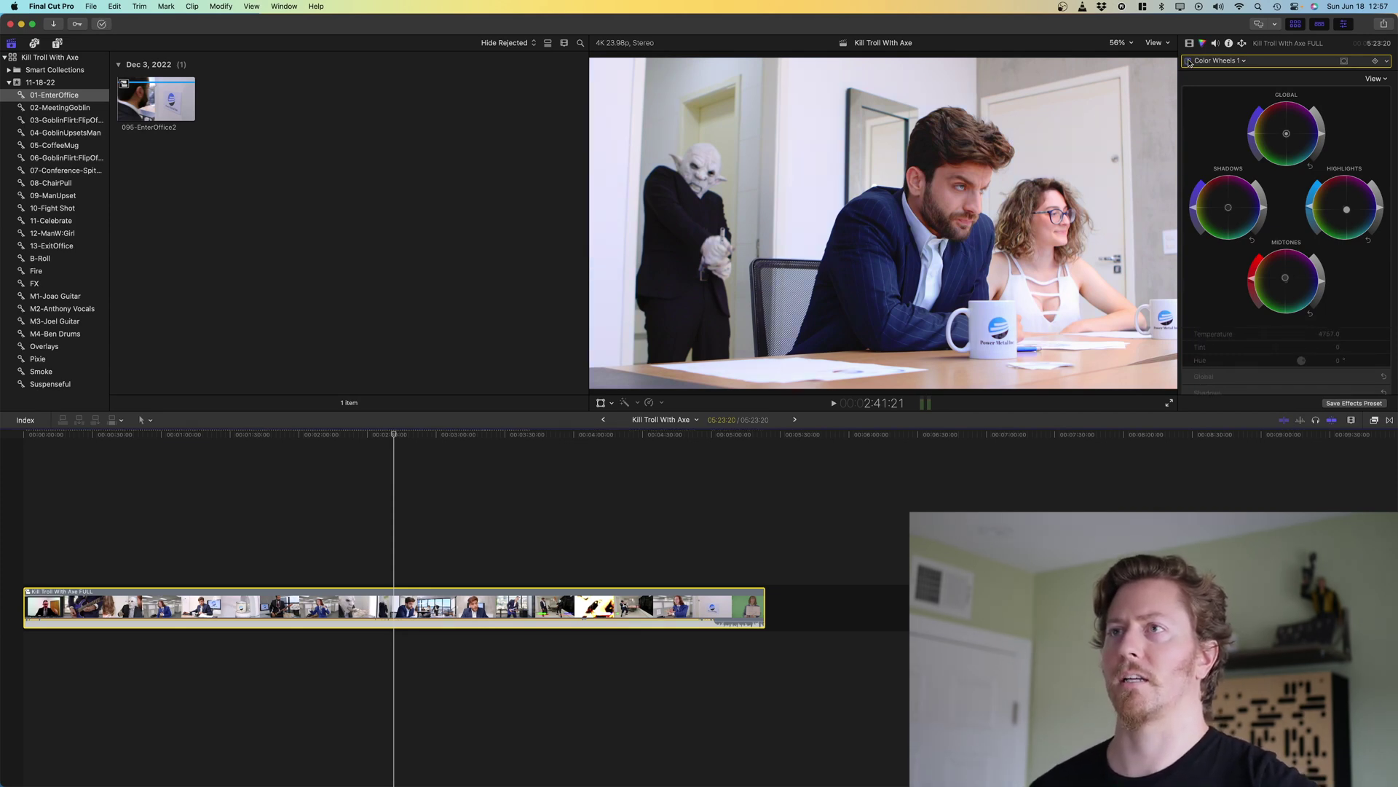
click(1189, 43)
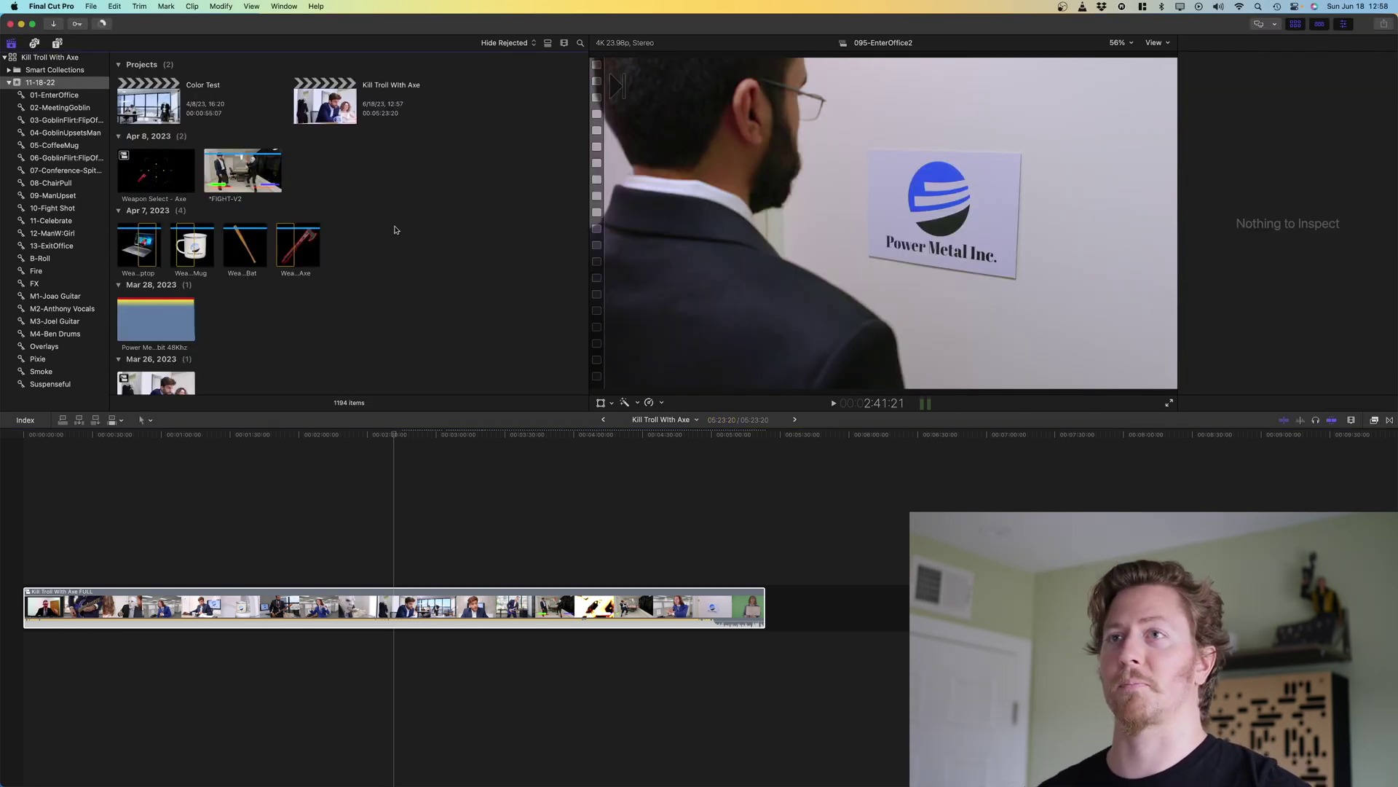
click(492, 464)
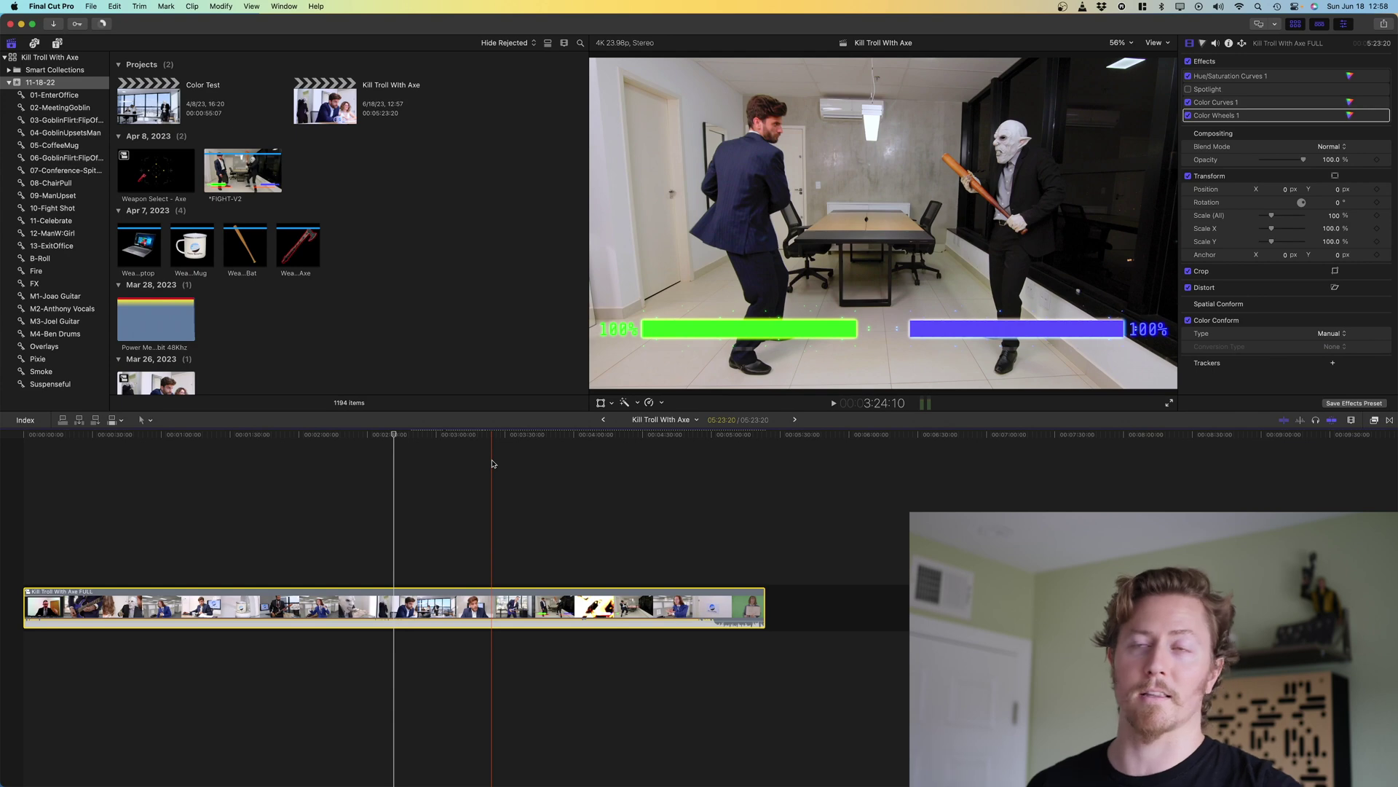
click(470, 228)
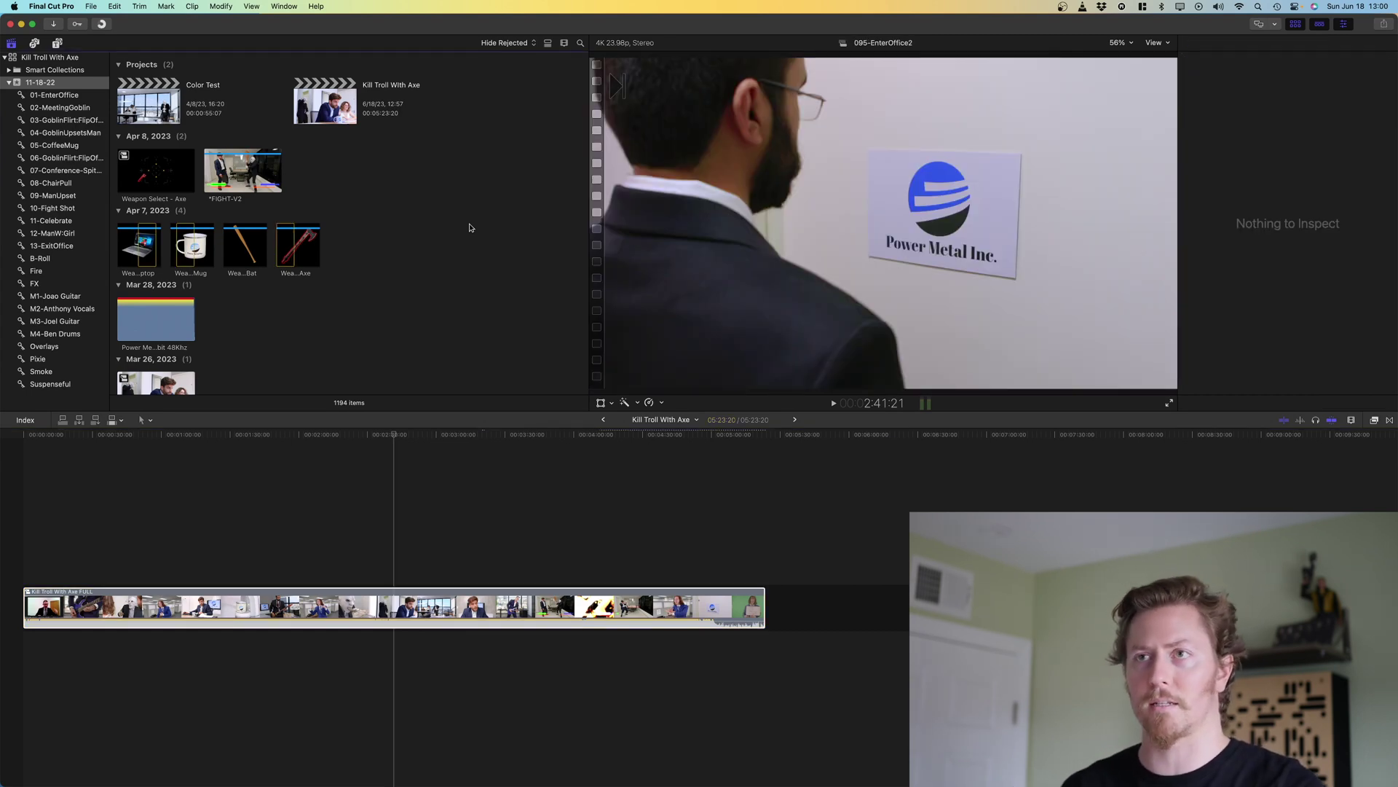